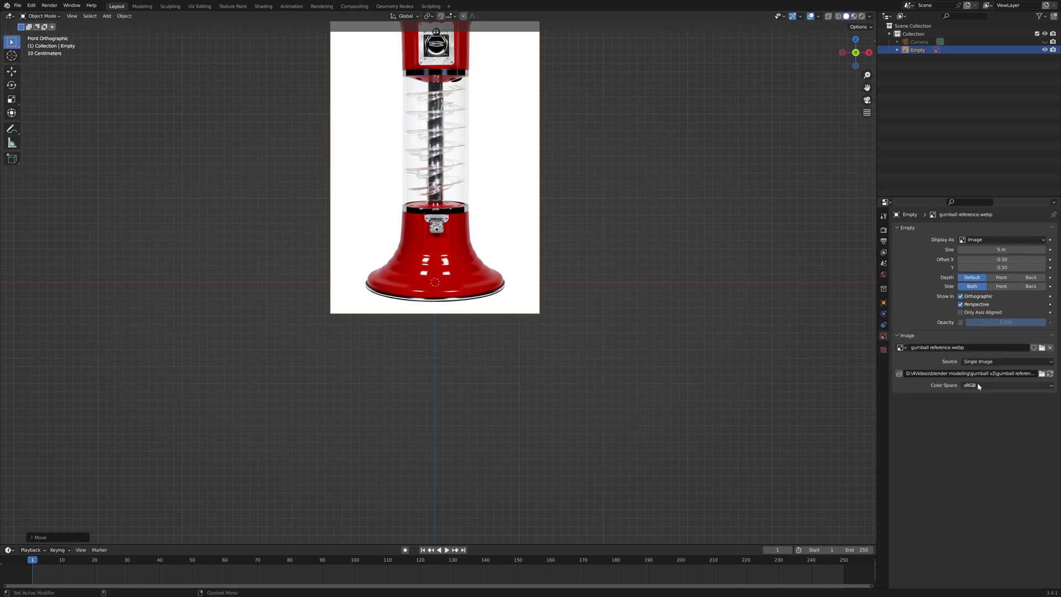
Step: Enable opacity on the gumball reference image, set it to 0.284, and set its depth to Front
click(960, 322)
drag(1034, 322, 988, 323)
click(1001, 276)
shift+middle_drag(568, 243, 584, 347)
key(g)
key(z)
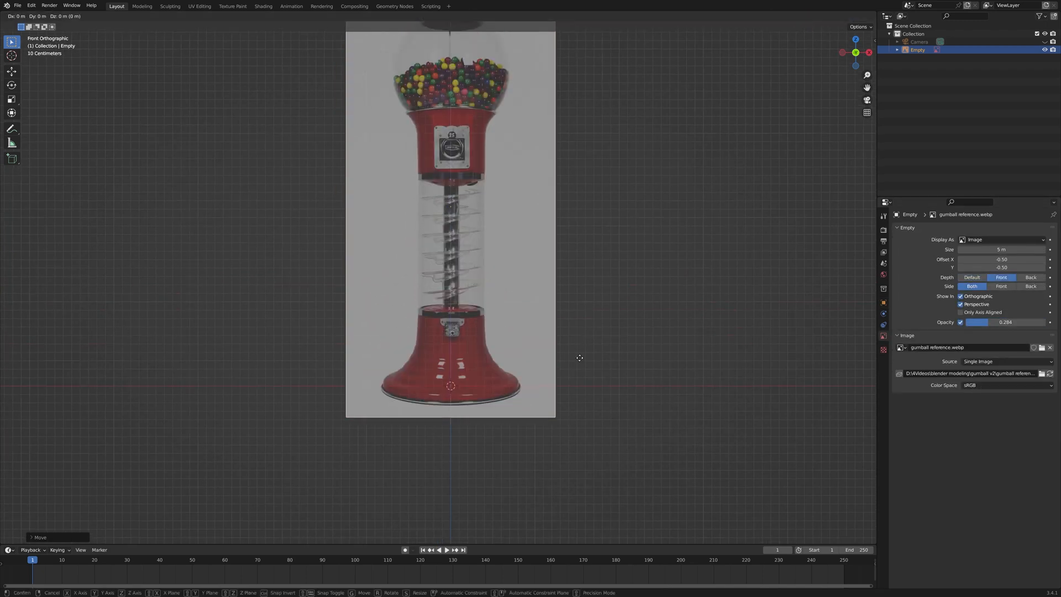
click(578, 358)
scroll(517, 305, down, 1)
shift+middle_drag(517, 305, 526, 331)
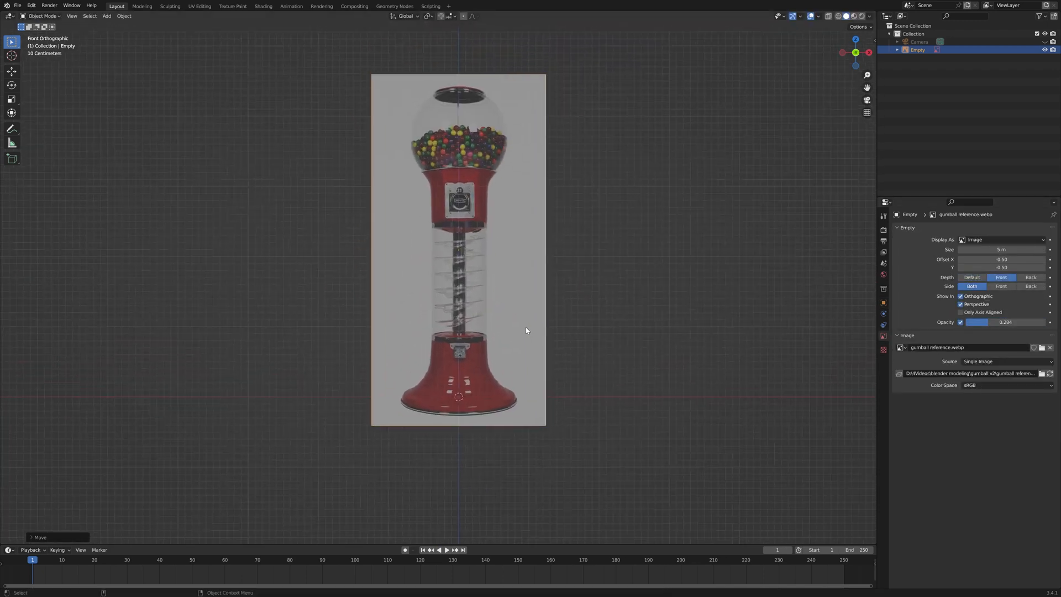
Step: Add a UV sphere and raise it along Z to the globe in the reference image
key(shift+a)
mouse_move(514, 237)
click(578, 261)
key(g)
key(z)
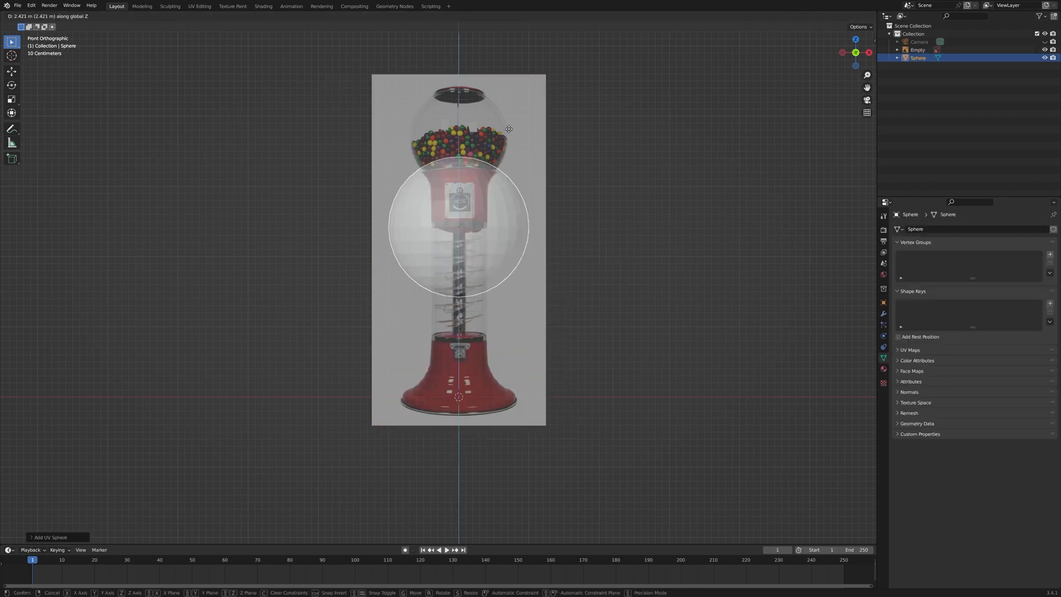
click(509, 47)
Step: Scale the sphere down to match the outline of the reference's glass globe
scroll(508, 107, up, 2)
shift+middle_drag(508, 107, 495, 284)
scroll(495, 284, up, 2)
key(s)
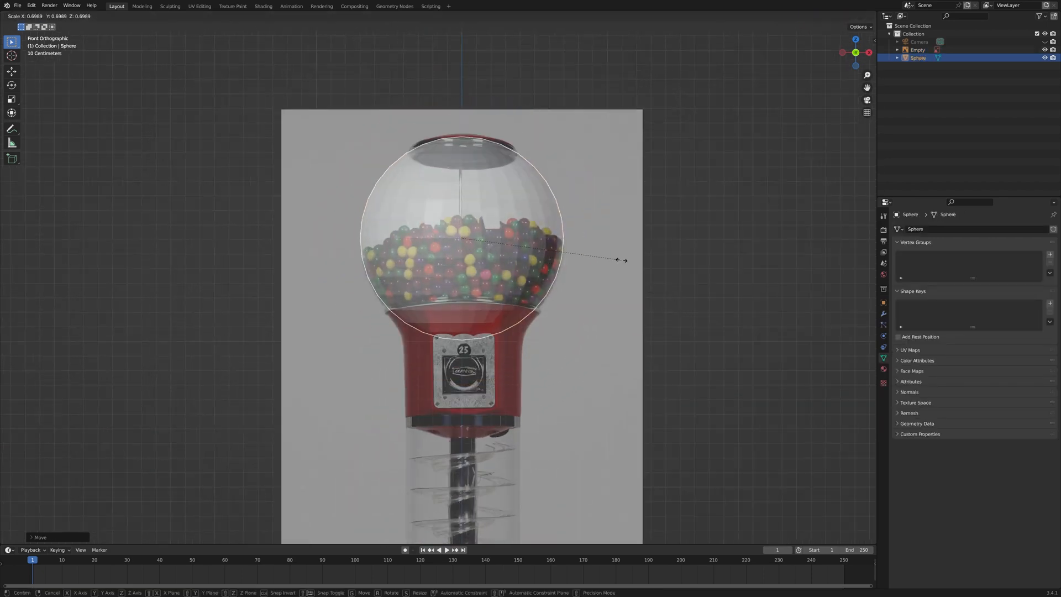
click(622, 260)
Step: Rename the image empty as reference
scroll(540, 240, down, 1)
double_click(942, 52)
text(reference)
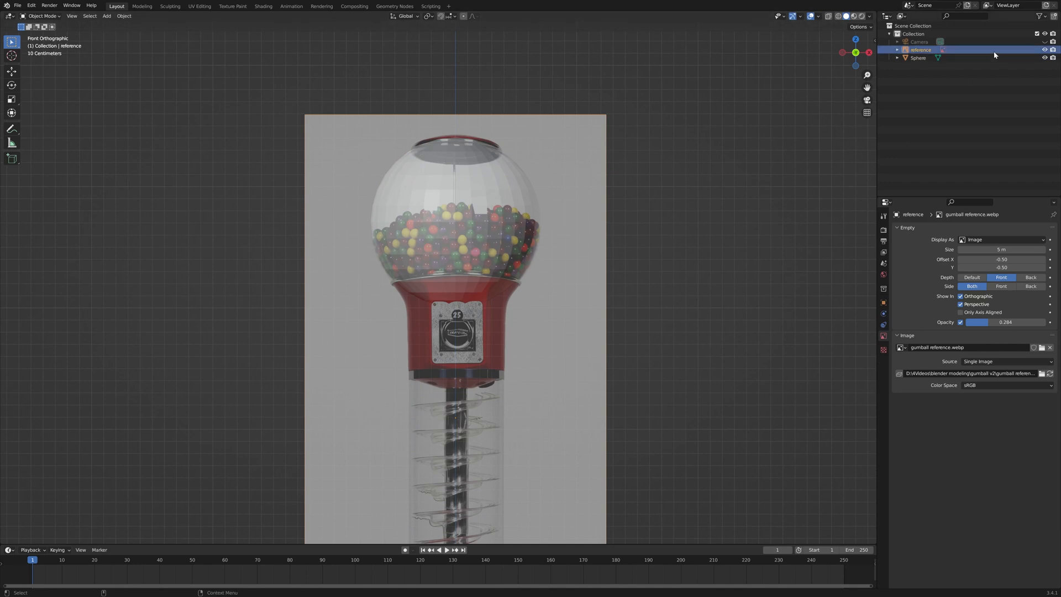
Step: Make the reference image unselectable and exclude it from renders
click(1040, 16)
click(988, 42)
click(1036, 50)
click(1053, 50)
scroll(608, 237, up, 2)
click(547, 243)
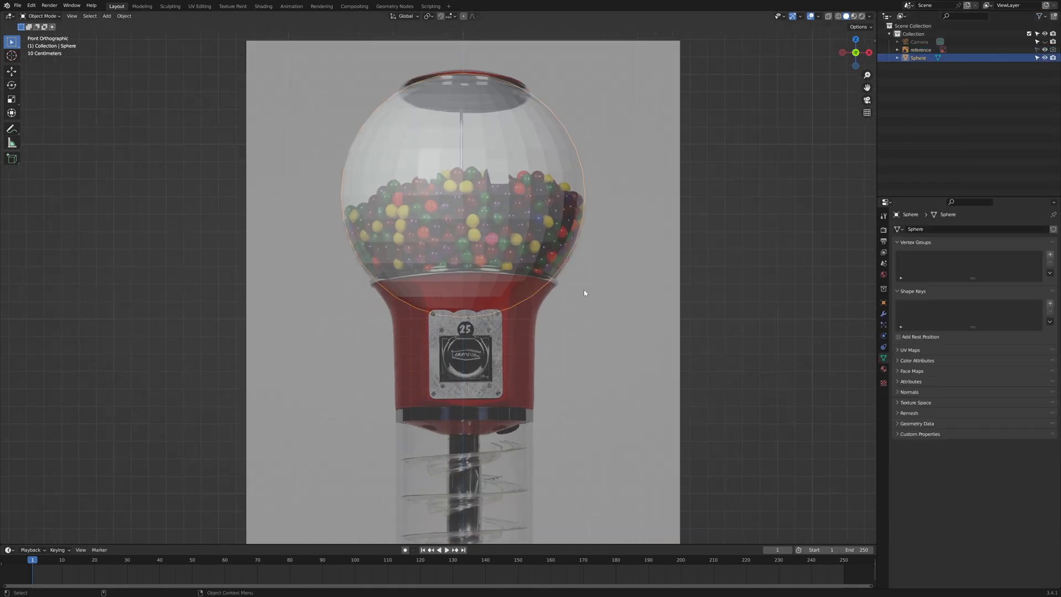
Step: Add a cylinder and raise it along Z to the middle of the reference's clear tube
scroll(552, 290, down, 6)
scroll(532, 287, up, 2)
key(shift+a)
click(570, 315)
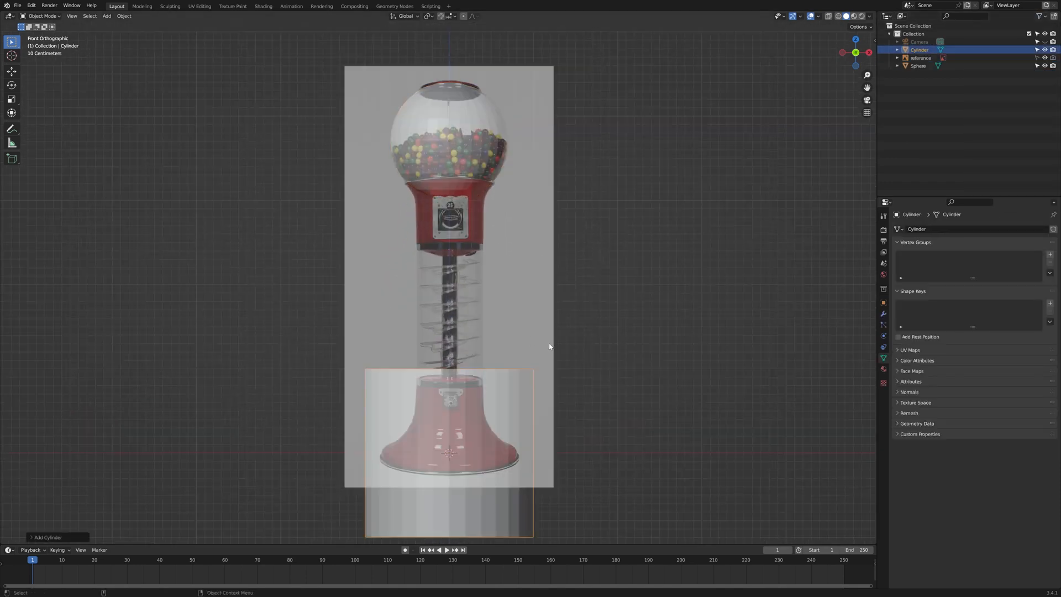
key(g)
key(z)
click(555, 194)
Step: Scale the cylinder to the clear tube's width and stretch it along Z to about the tube's length
key(s)
click(530, 256)
key(s)
key(z)
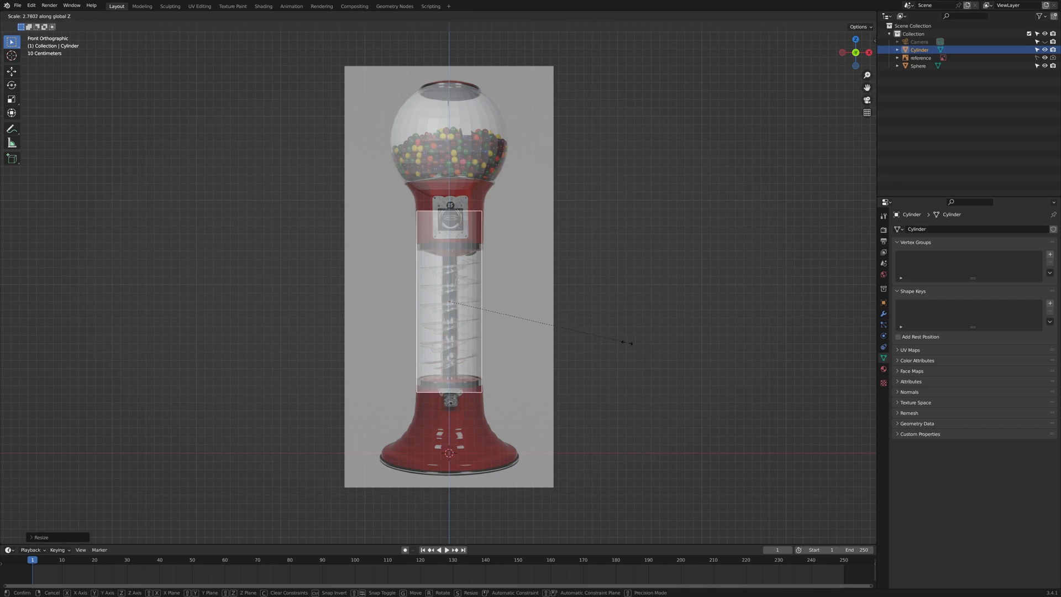
click(626, 342)
scroll(556, 257, up, 5)
key(s)
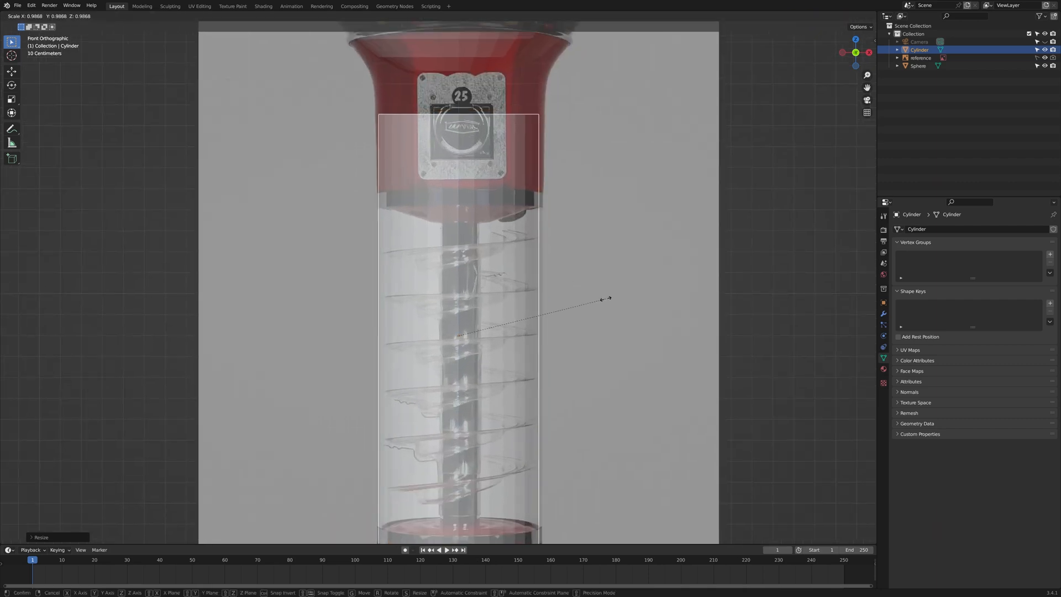
click(607, 298)
scroll(591, 263, down, 1)
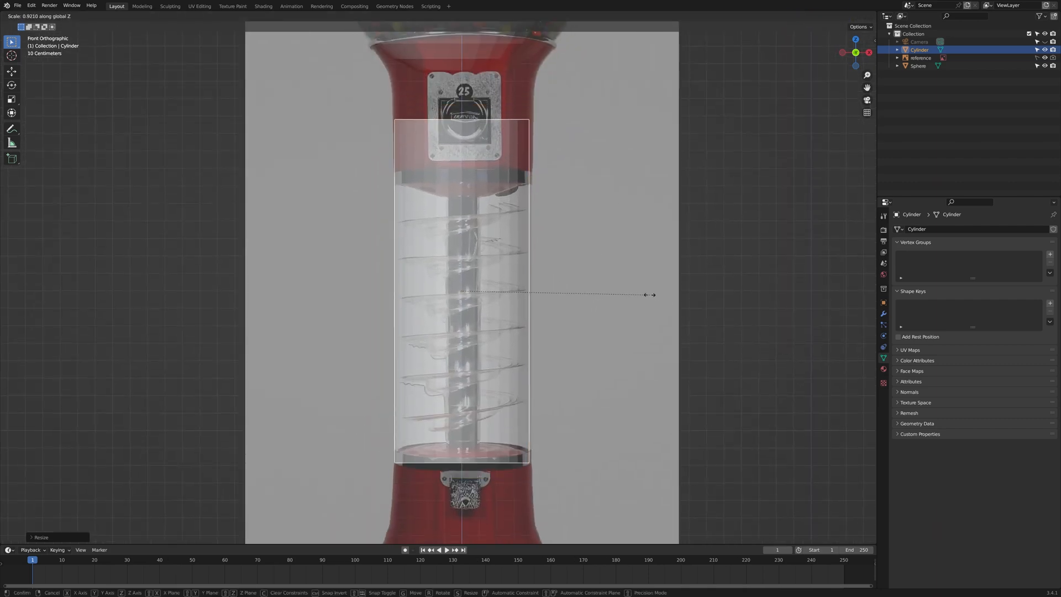
Step: In Edit Mode, move the cylinder's two ends along Z to line up with the ends of the clear tube
key(Tab)
key(g)
key(z)
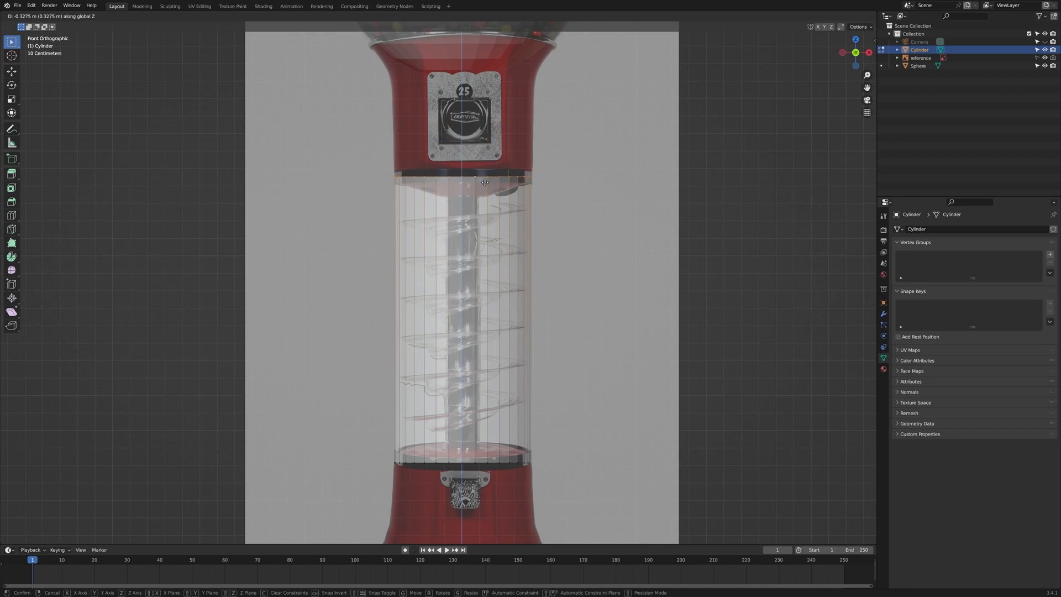
click(486, 173)
key(ctrl+i)
key(g)
key(z)
click(455, 167)
Step: Add loop cuts near the cylinder's upper and lower ends to mark out the dark trim bands
scroll(455, 168, up, 3)
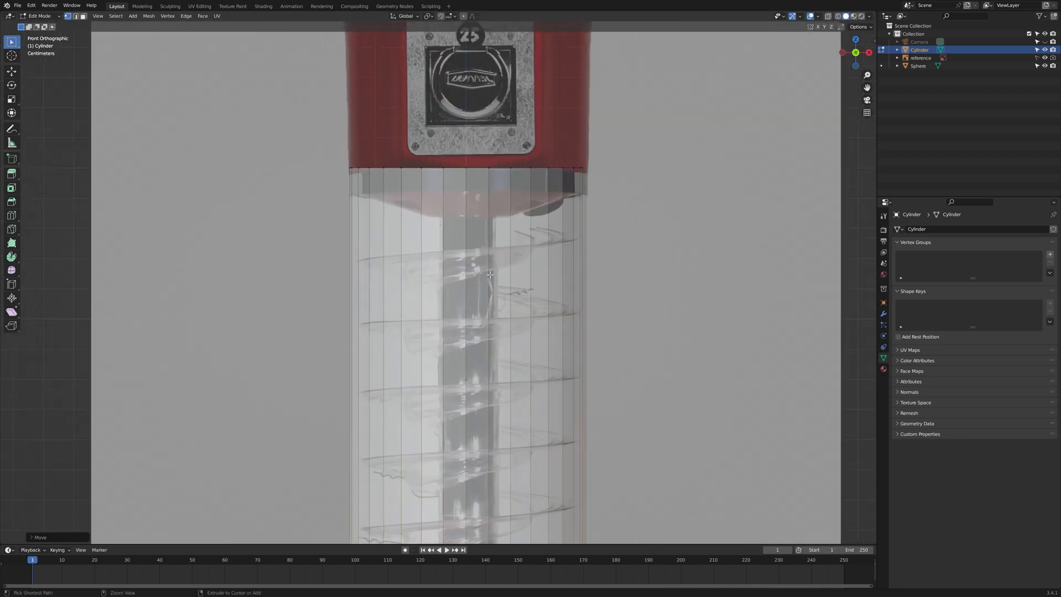
key(ctrl+r)
click(591, 246)
click(602, 533)
scroll(602, 534, down, 1)
shift+middle_drag(601, 533, 609, 367)
key(ctrl+r)
click(512, 315)
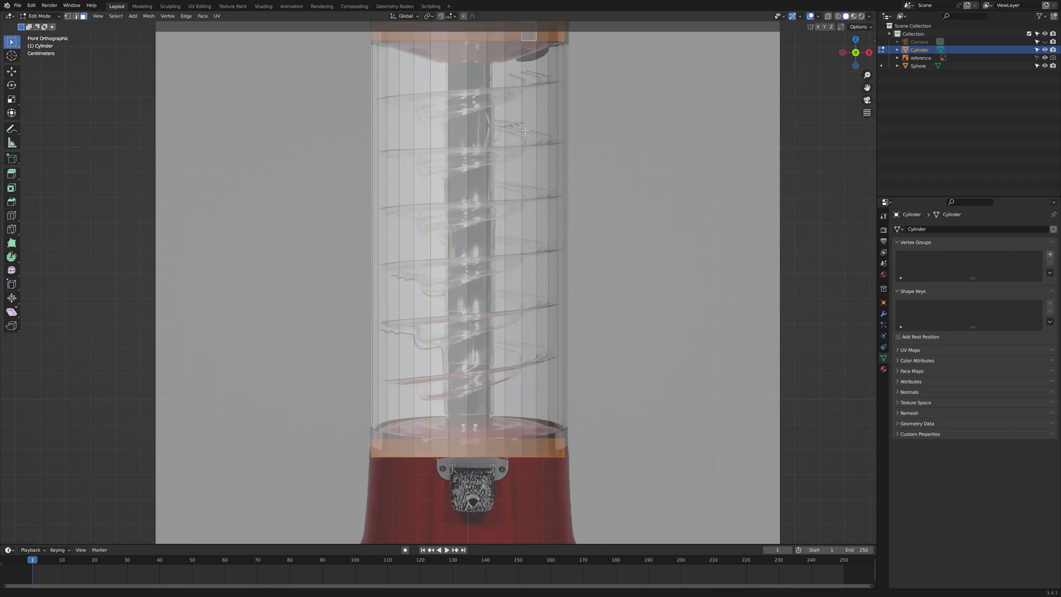
Step: Scale the upper and lower trim band faces in X and Y only, to match the bands in the reference
shift+middle_drag(525, 130, 531, 168)
key(s)
key(shift+z)
click(535, 194)
click(621, 385)
Step: Extrude the cylinder's bottom face down into the red base and scale it out to the base's full width
shift+middle_drag(624, 482, 571, 337)
scroll(568, 319, down, 3)
click(476, 337)
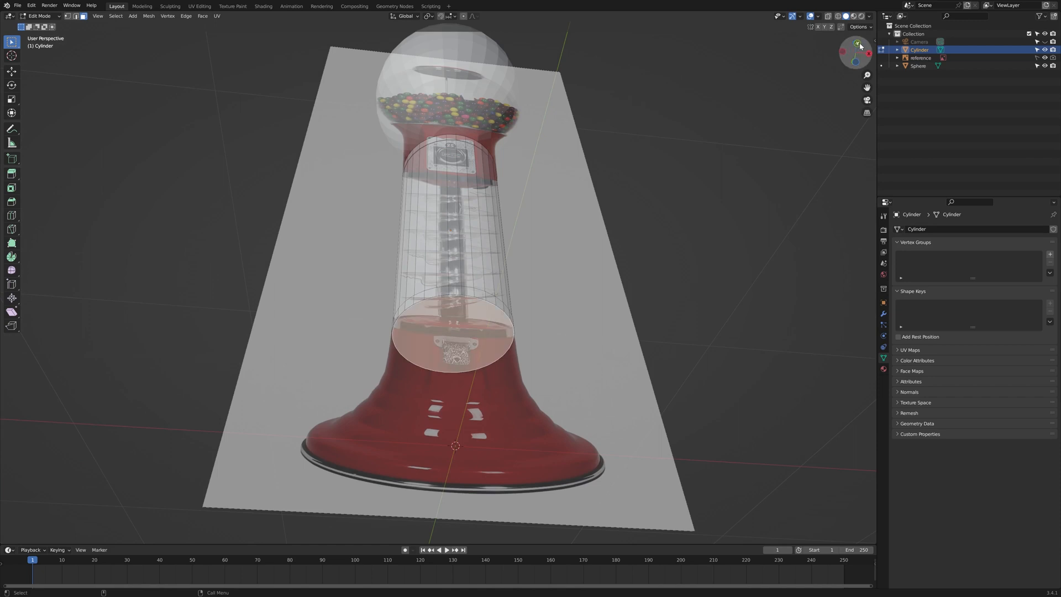
click(856, 46)
key(e)
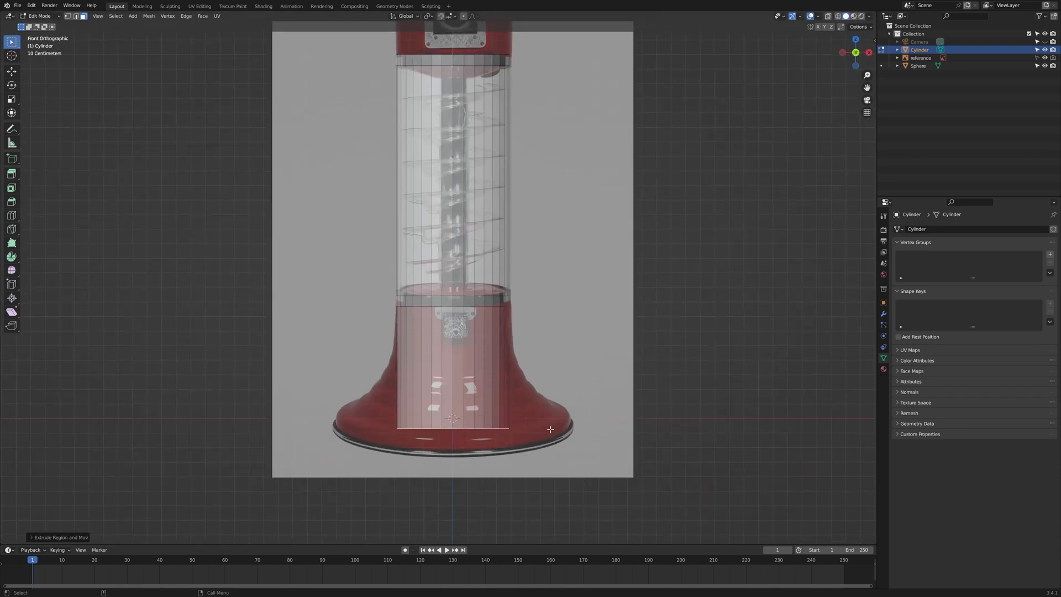
key(s)
click(569, 427)
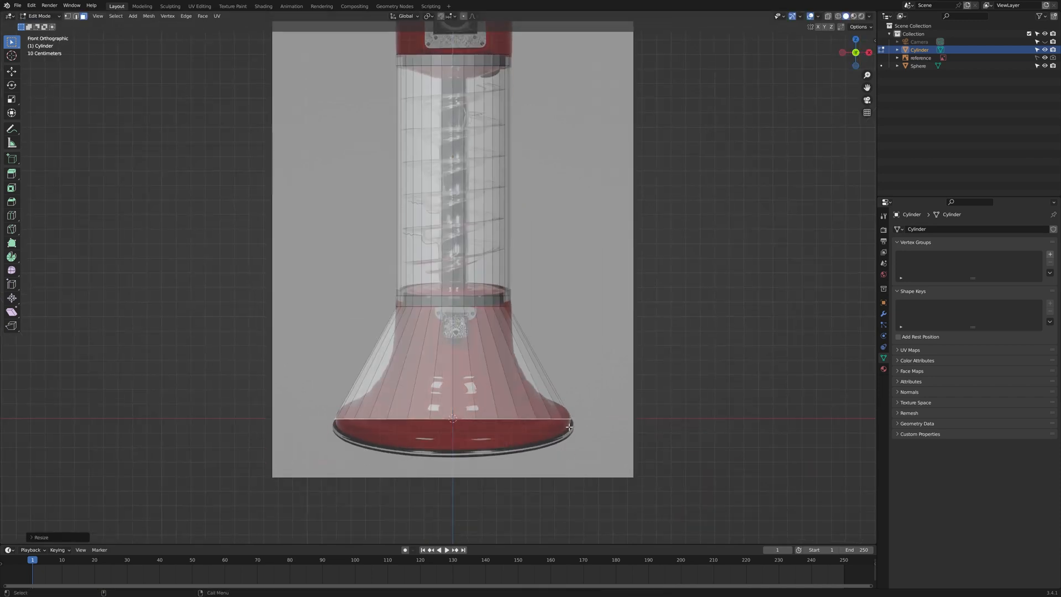
Step: Add loop cuts across the flared base and scale them inward to follow the reference's curved profile
scroll(569, 427, up, 1)
key(ctrl+r)
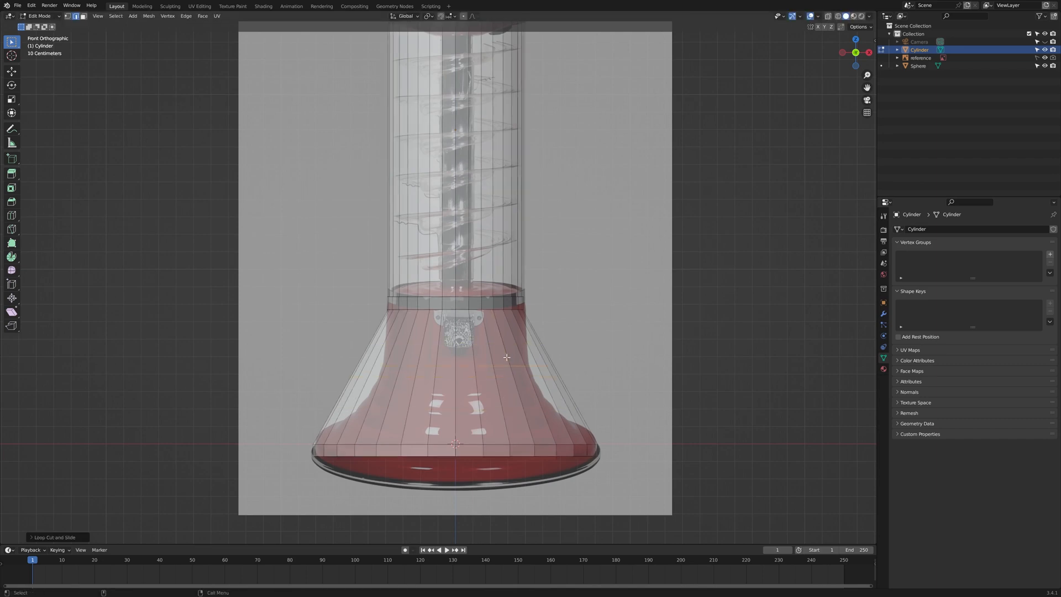
key(g)
key(g)
click(552, 409)
scroll(553, 409, up, 2)
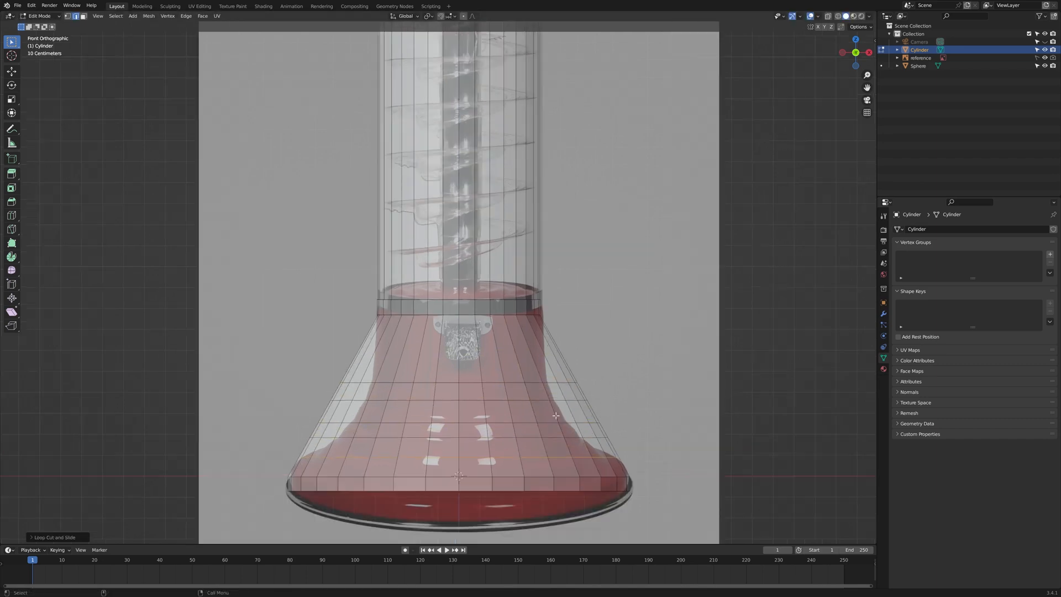
key(s)
click(597, 412)
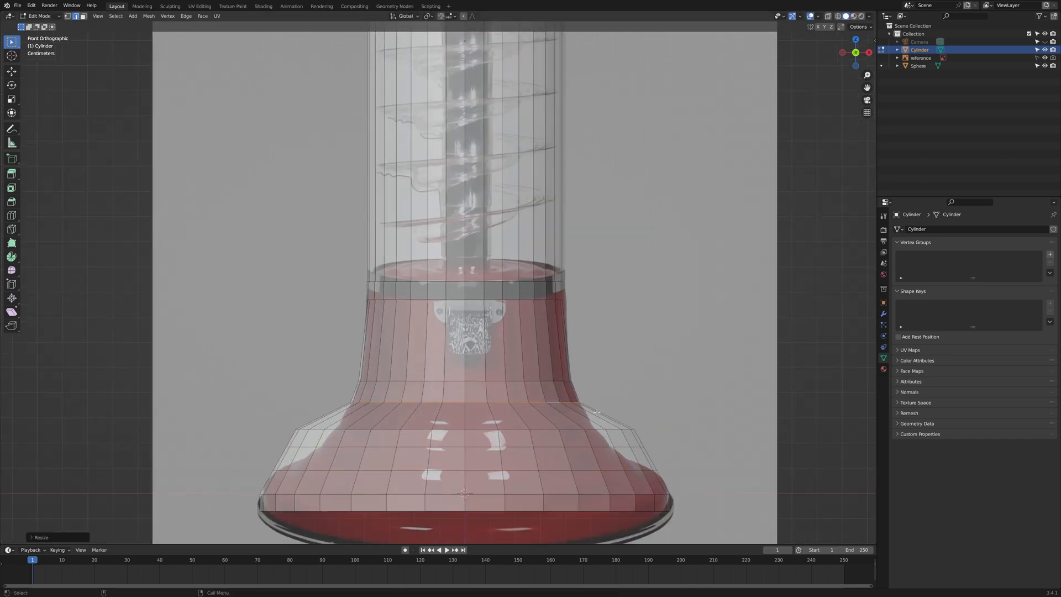
Step: Show the selection's transform values beside the viewport
key(n)
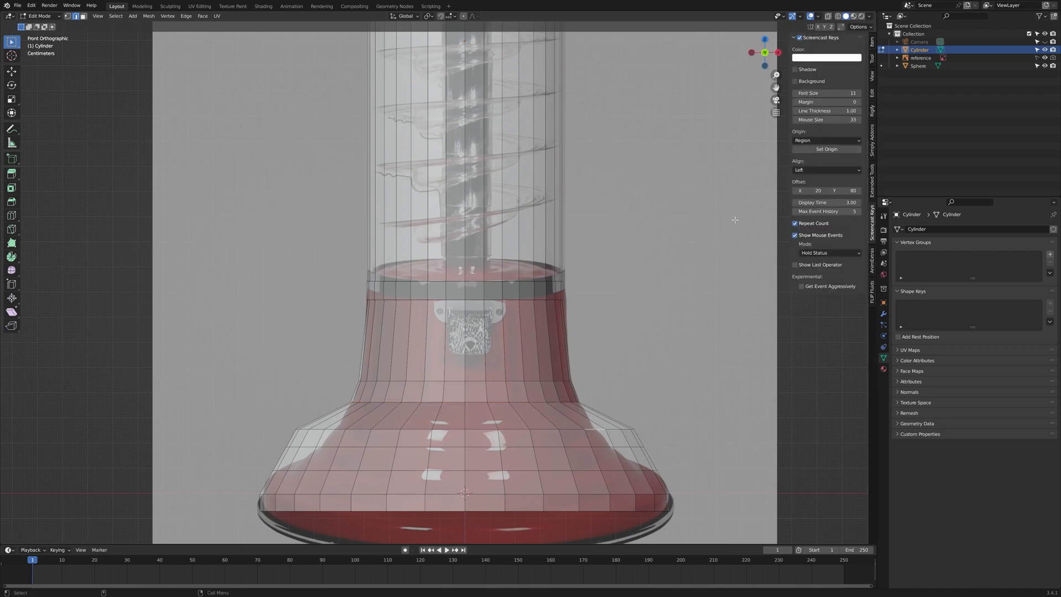
key(n)
key(n)
click(871, 42)
Step: Scale the remaining mid-base edge loops and shift one down to fit the base's curved outline
shift+middle_drag(616, 437, 625, 413)
alt+click(605, 406)
key(s)
click(654, 399)
alt+click(614, 425)
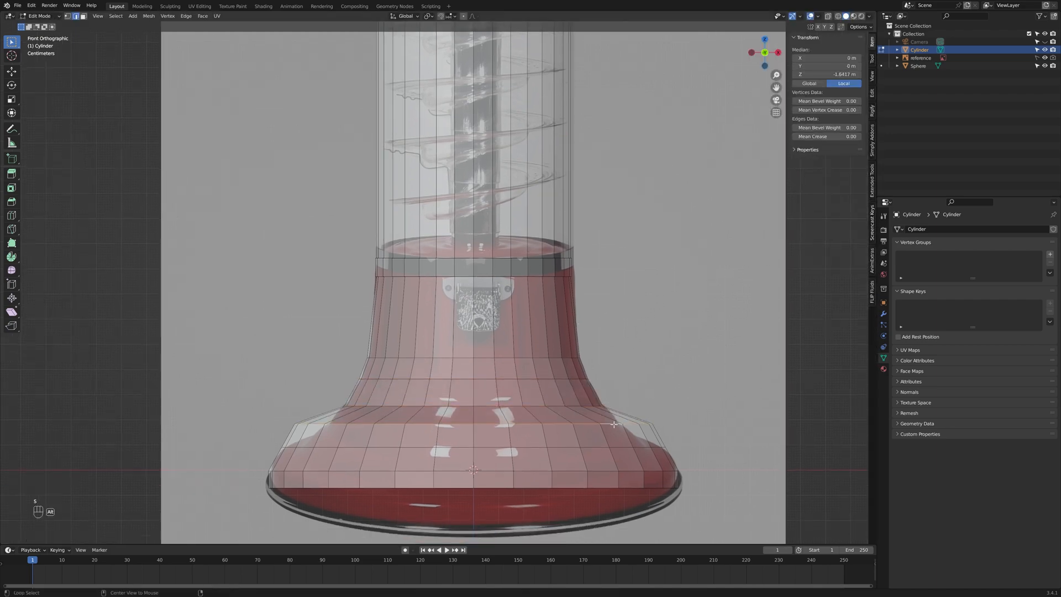
key(g)
click(614, 435)
key(s)
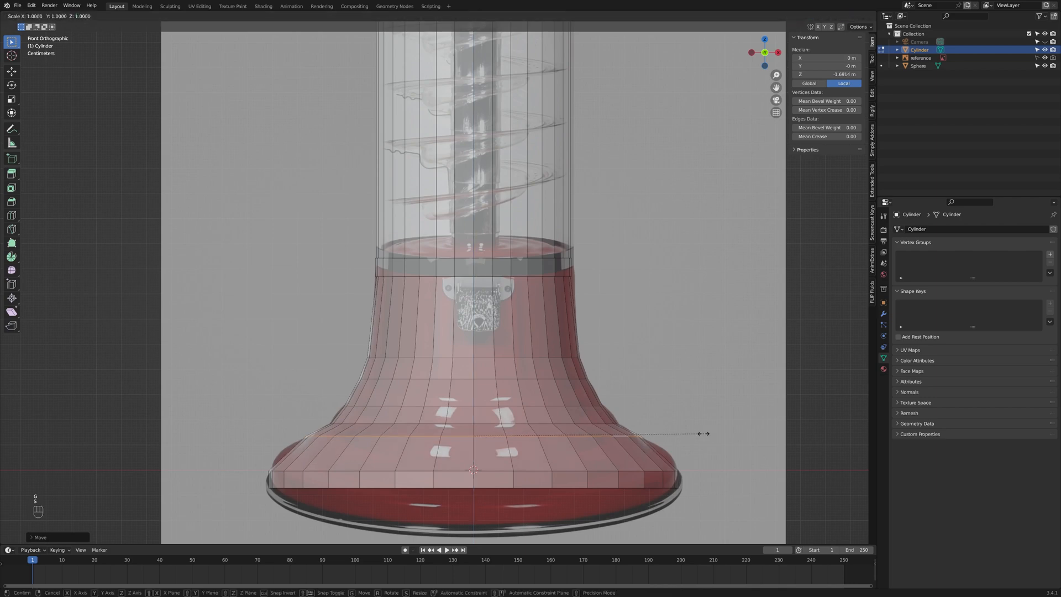
click(664, 477)
Step: Undo the last edits near the base's rim and move the lower edge loop slightly upward
key(ctrl+z)
key(ctrl+z)
key(ctrl+z)
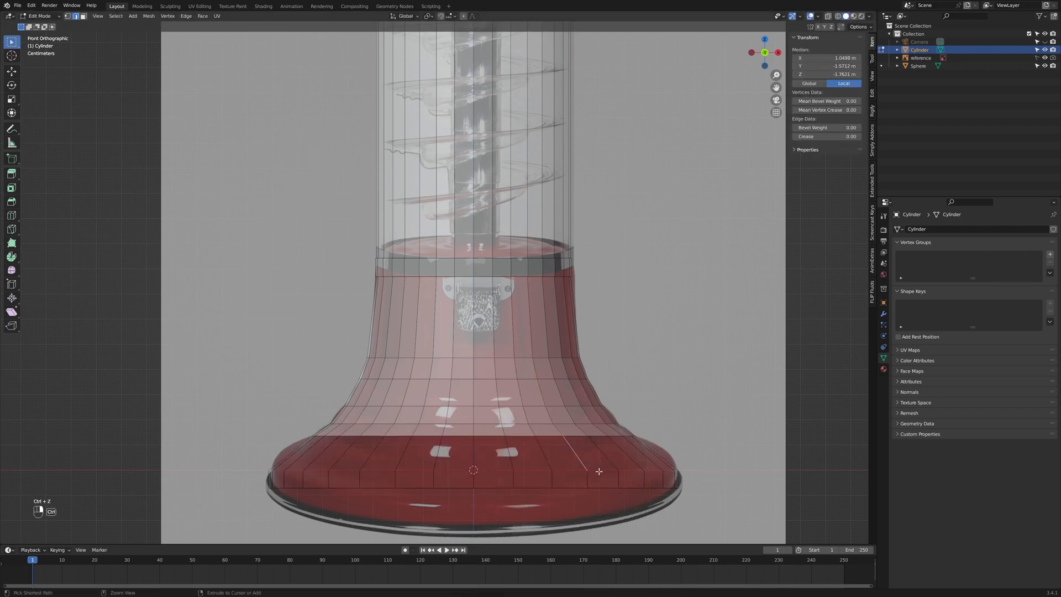
click(600, 466)
shift+middle_drag(563, 488, 570, 463)
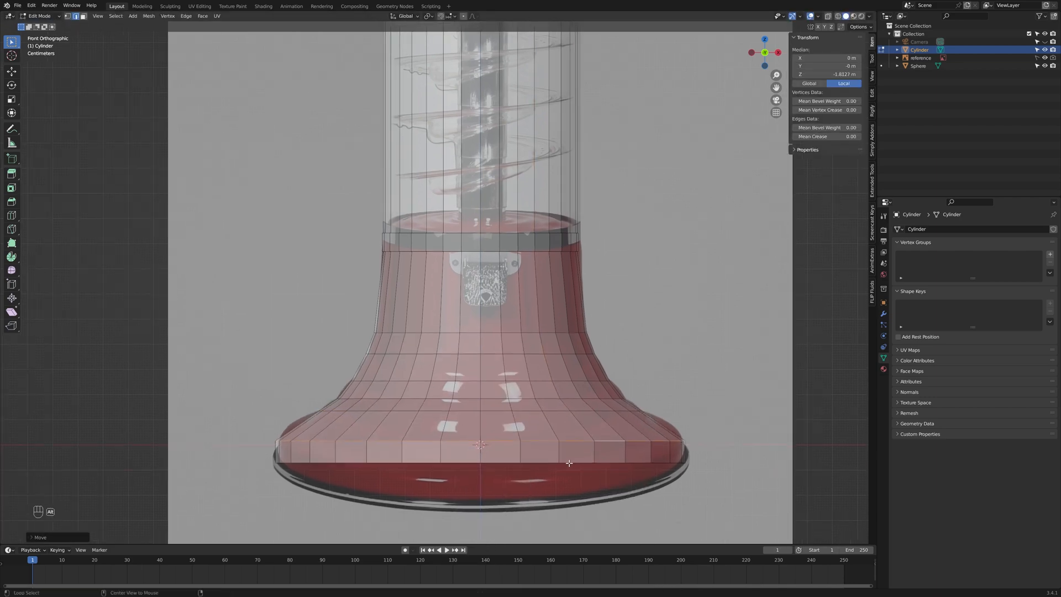
Step: Extrude the base's bottom edge down into a thin band and extrude that band's faces outward as a rim
alt+click(572, 463)
key(e)
click(590, 470)
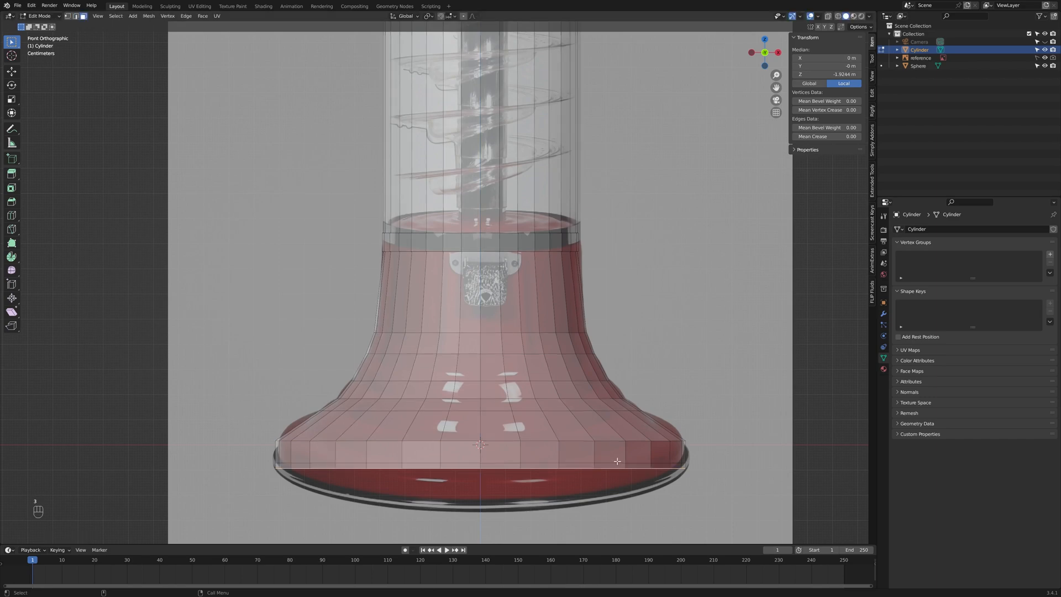
right_click(660, 473)
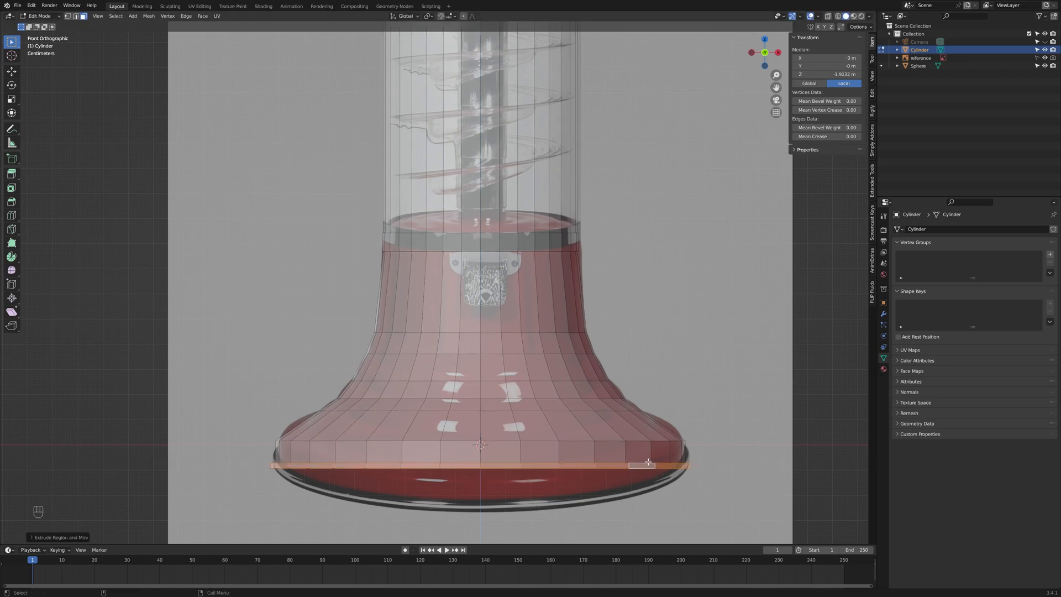
Step: Add further loop cuts along the base's flare and scale them slightly outward to smooth the profile
scroll(381, 354, up, 2)
key(ctrl+r)
click(381, 354)
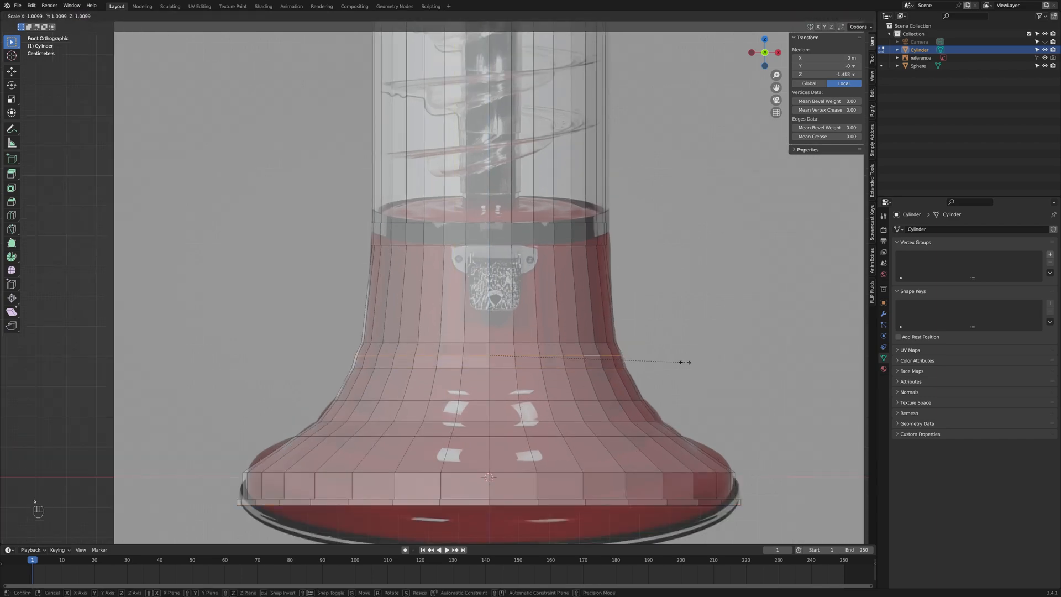
alt+click(599, 410)
key(ctrl+r)
click(598, 411)
right_click(599, 411)
key(s)
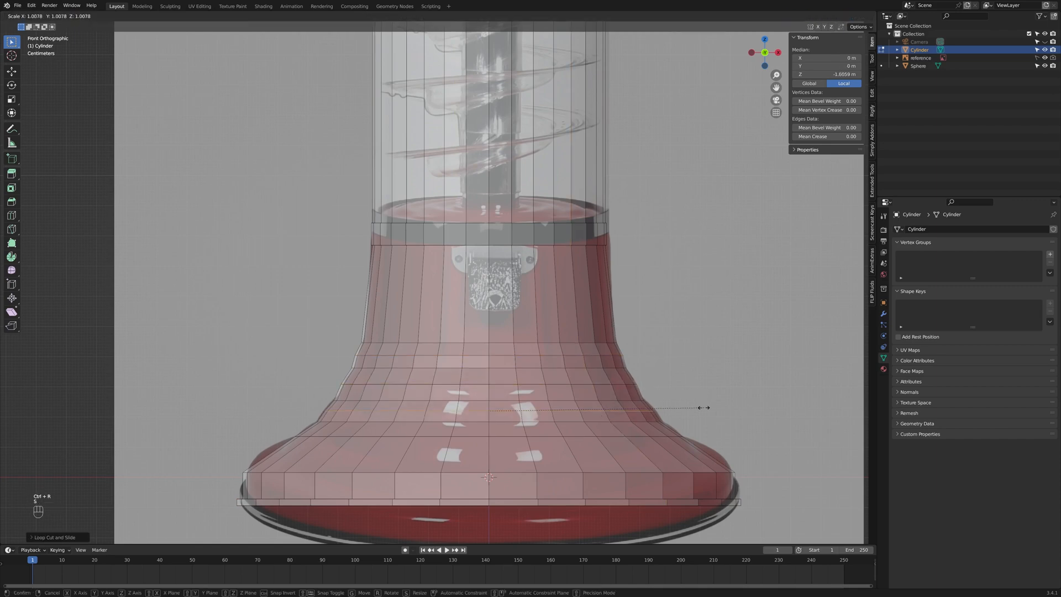
click(700, 408)
Step: Raise the edge loop above the base's rim along Z to match the reference outline
key(s)
ctrl+click(653, 464)
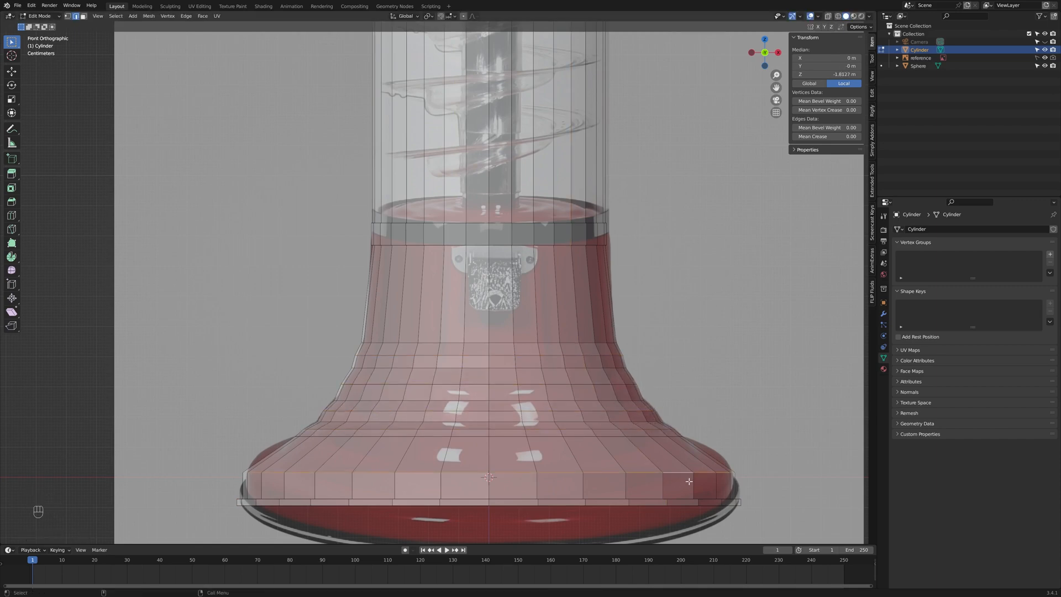
key(g)
key(z)
click(687, 470)
Step: Extrude the cylinder's top edge ring upward along the red upper housing and hide the sphere
shift+middle_drag(572, 23, 589, 279)
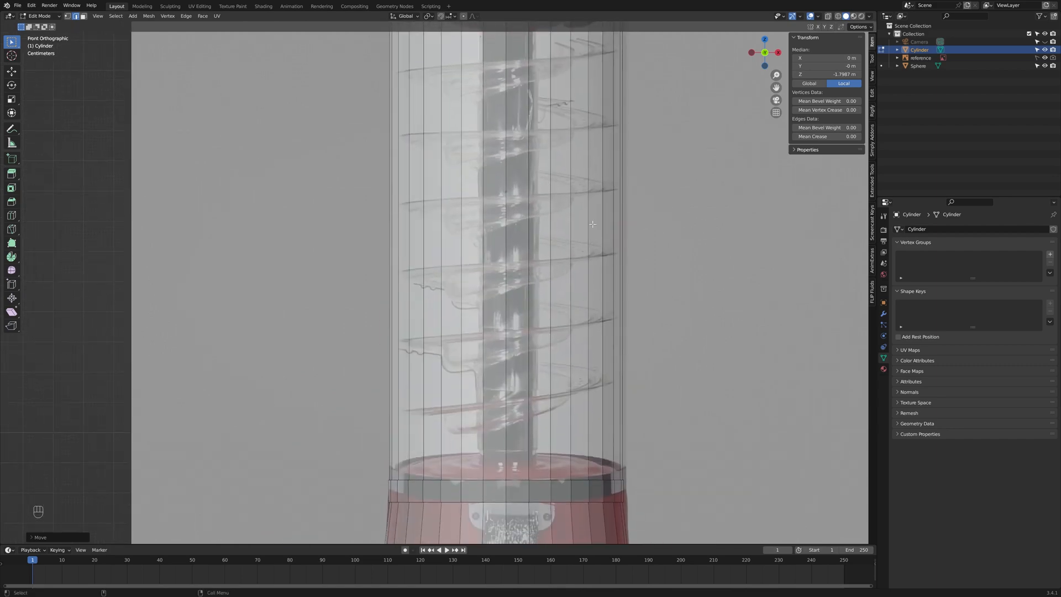
scroll(513, 389, down, 3)
shift+middle_drag(523, 134, 543, 278)
scroll(543, 278, up, 3)
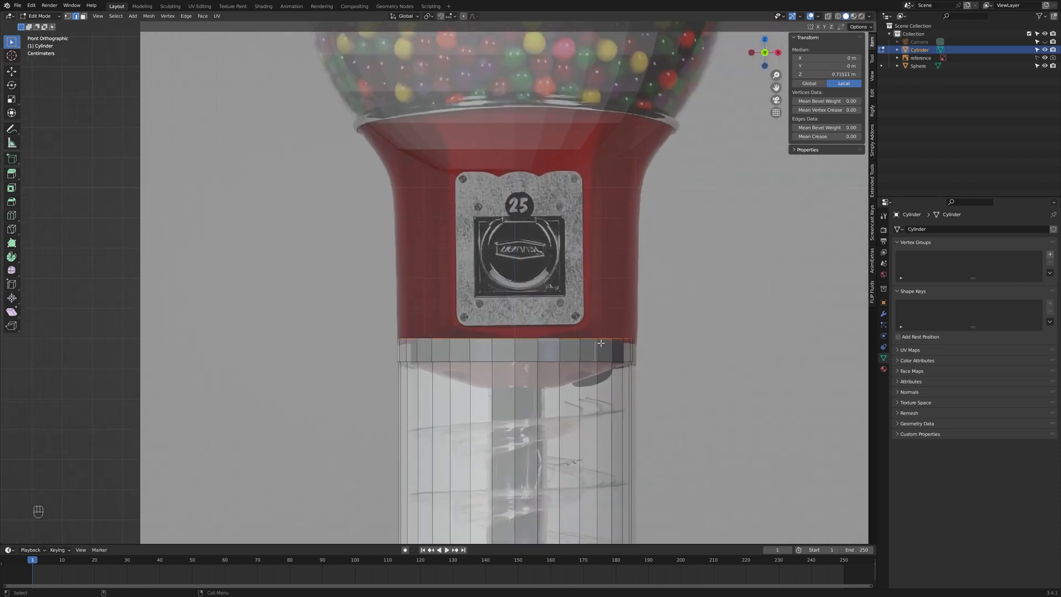
key(e)
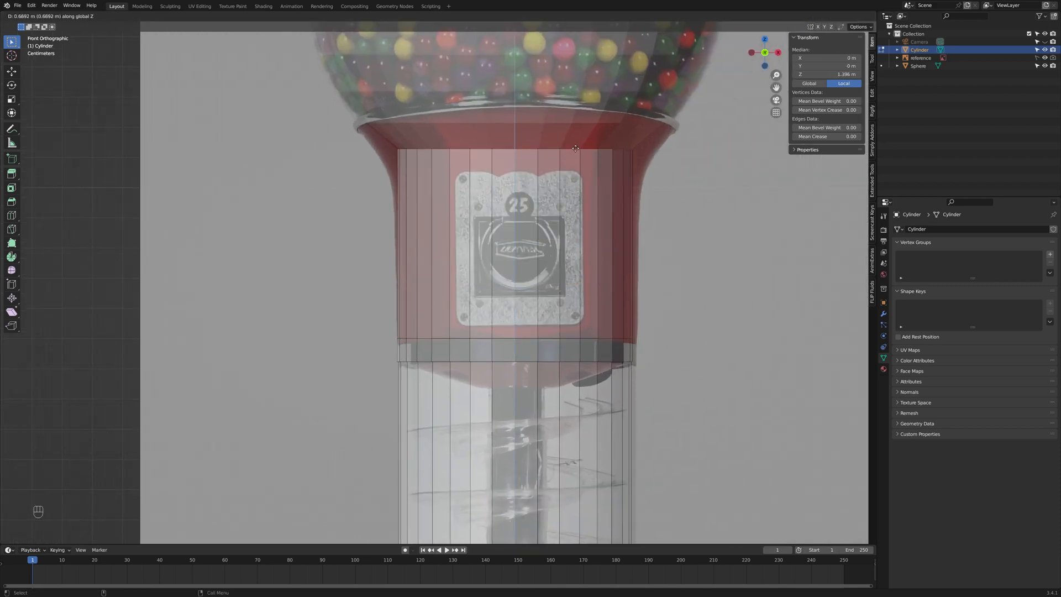
click(570, 156)
click(1045, 66)
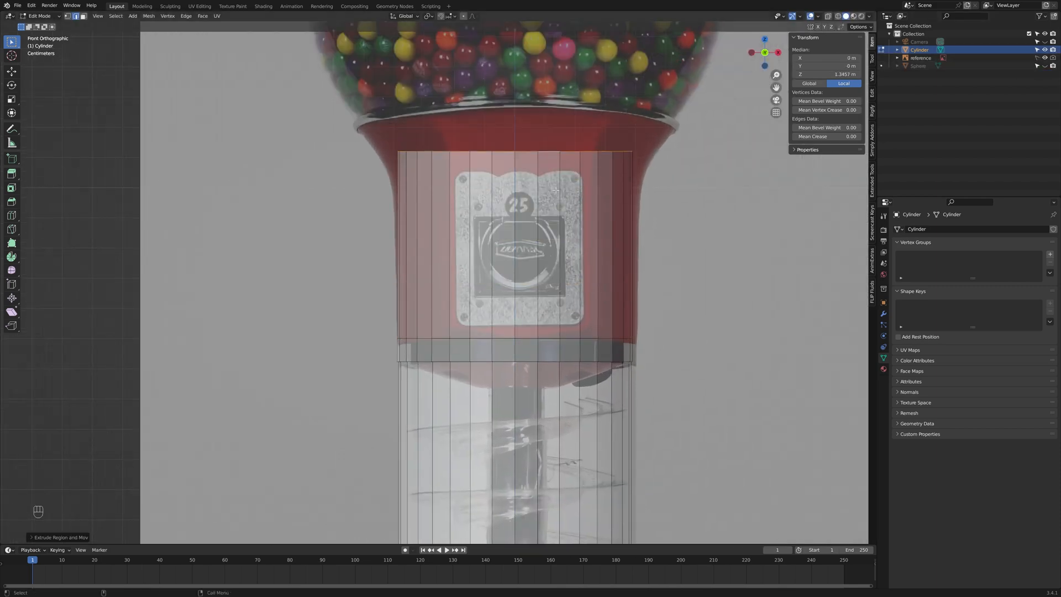
Step: Raise the upper housing's top ring along Z to the globe's lower edge and scale it outward into a flare
key(g)
key(z)
click(580, 186)
scroll(580, 185, down, 2)
scroll(580, 186, up, 1)
key(s)
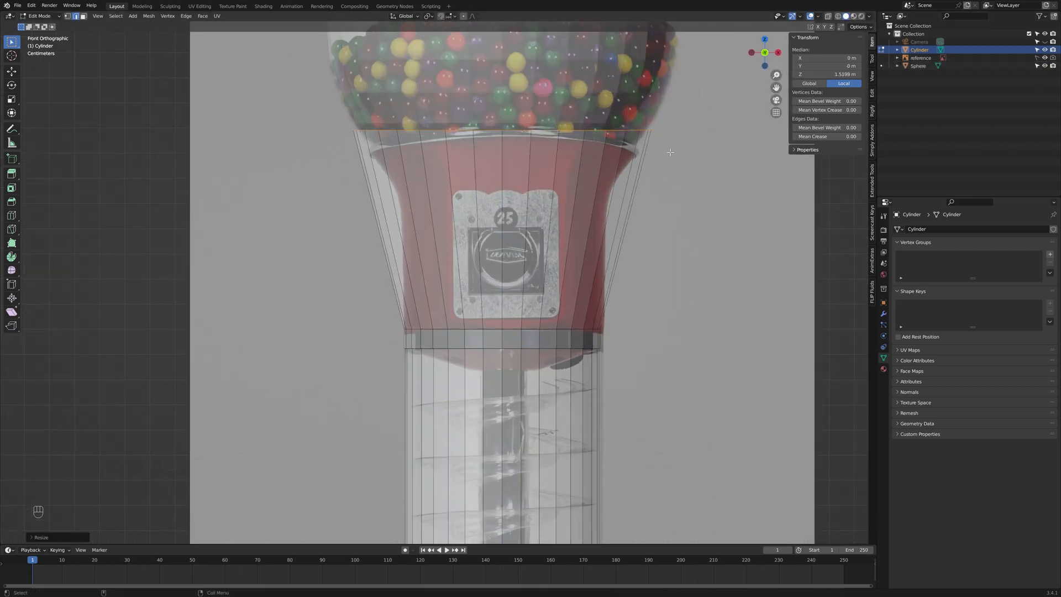
click(686, 148)
Step: Add a loop cut across the upper housing and scale it inward to the reference outline
key(ctrl+r)
click(580, 191)
click(578, 159)
key(s)
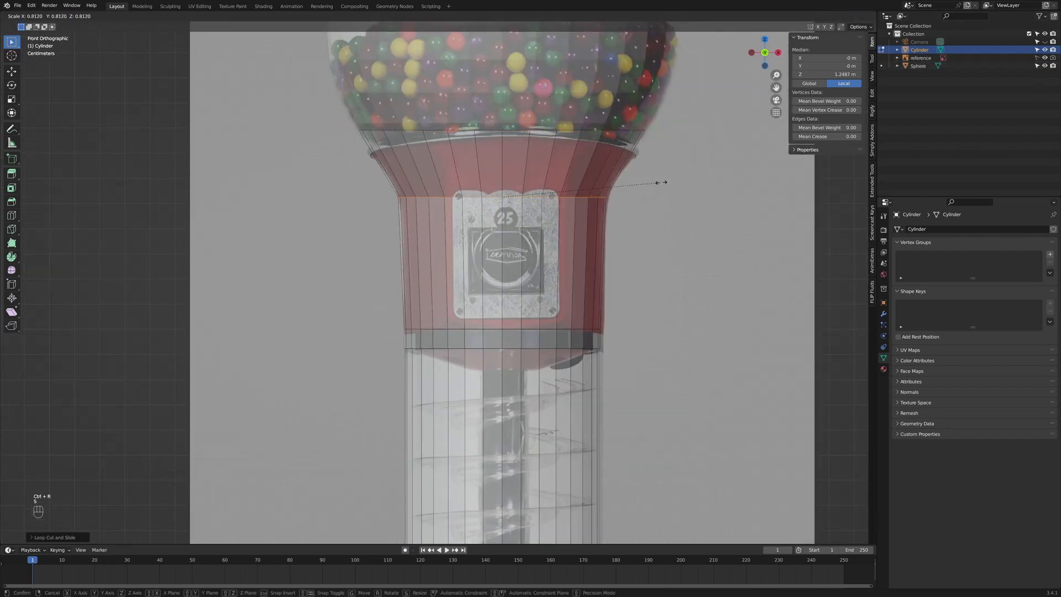
click(666, 182)
Step: Add a loop cut near the lower edge of the red upper housing and scale it to the reference
scroll(618, 219, up, 2)
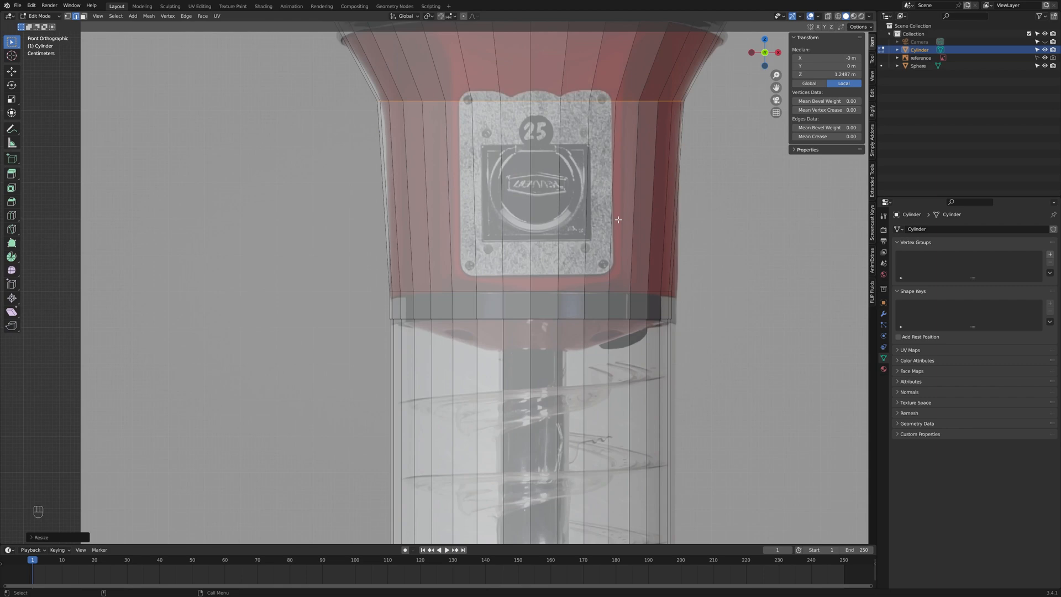
key(ctrl+r)
click(562, 279)
key(s)
click(585, 372)
Step: Add a loop cut just below the base's grey collar and scale it slightly outward to match the reference
scroll(586, 376, down, 2)
shift+middle_drag(606, 519, 611, 128)
scroll(597, 249, up, 2)
click(597, 367)
click(698, 332)
key(s)
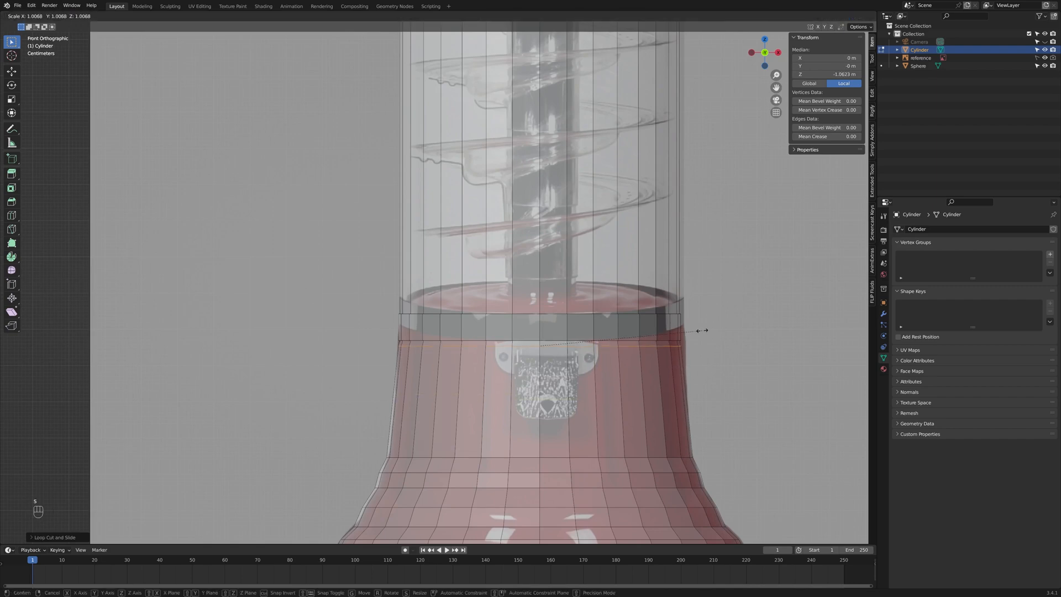
click(702, 331)
Step: Apply the cylinder's scale in Object Mode and resume editing its mesh
scroll(608, 221, down, 3)
shift+middle_drag(540, 79, 530, 347)
scroll(529, 347, up, 3)
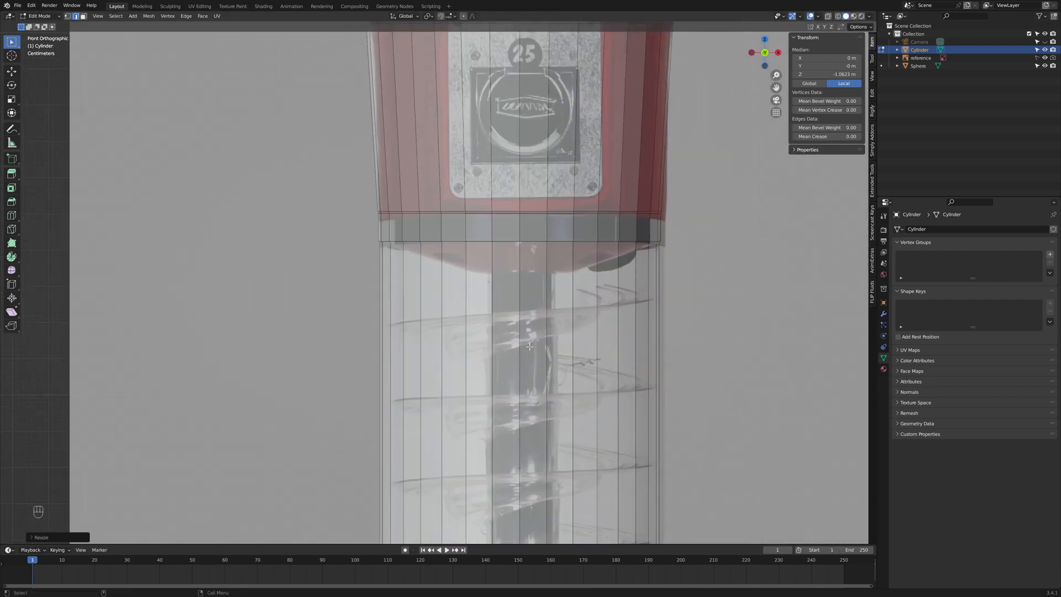
shift+middle_drag(529, 267, 514, 452)
key(Tab)
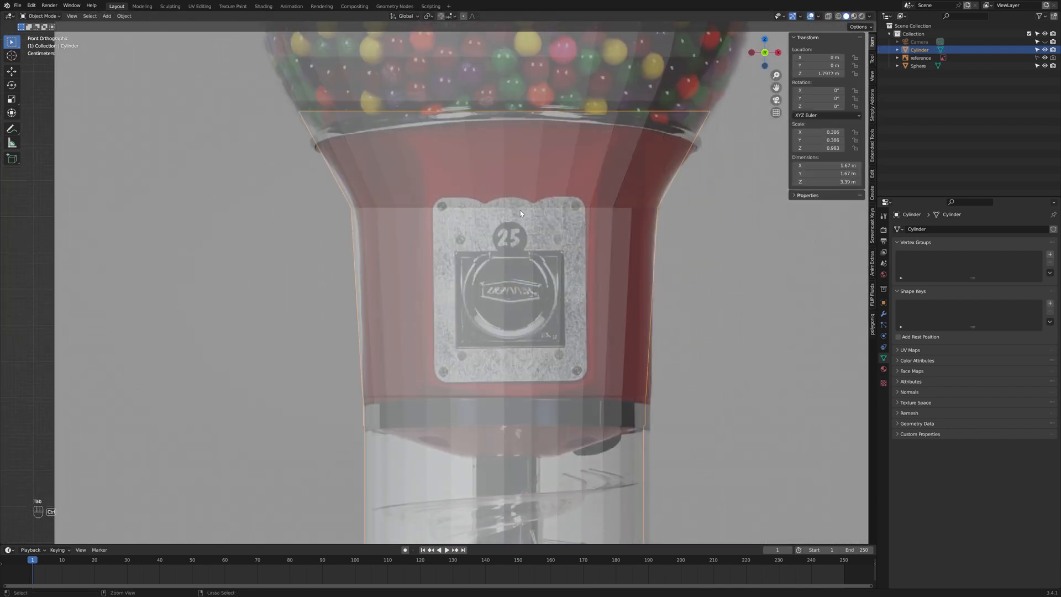
key(ctrl+a)
click(517, 226)
key(Tab)
Step: Try to bevel the edge loop below the upper housing's flare
alt+click(519, 209)
key(ctrl+b)
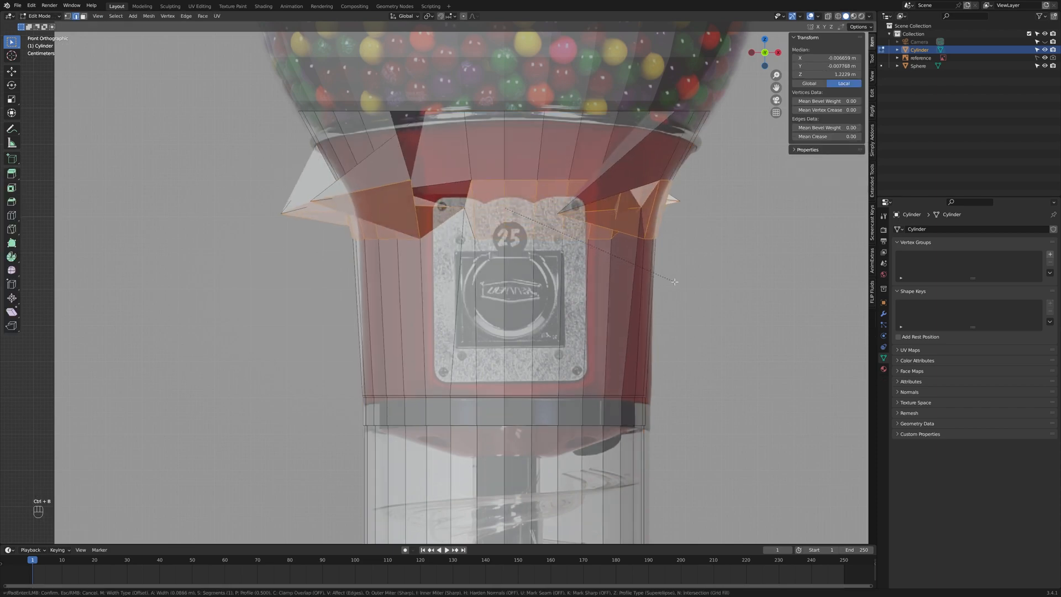
right_click(692, 263)
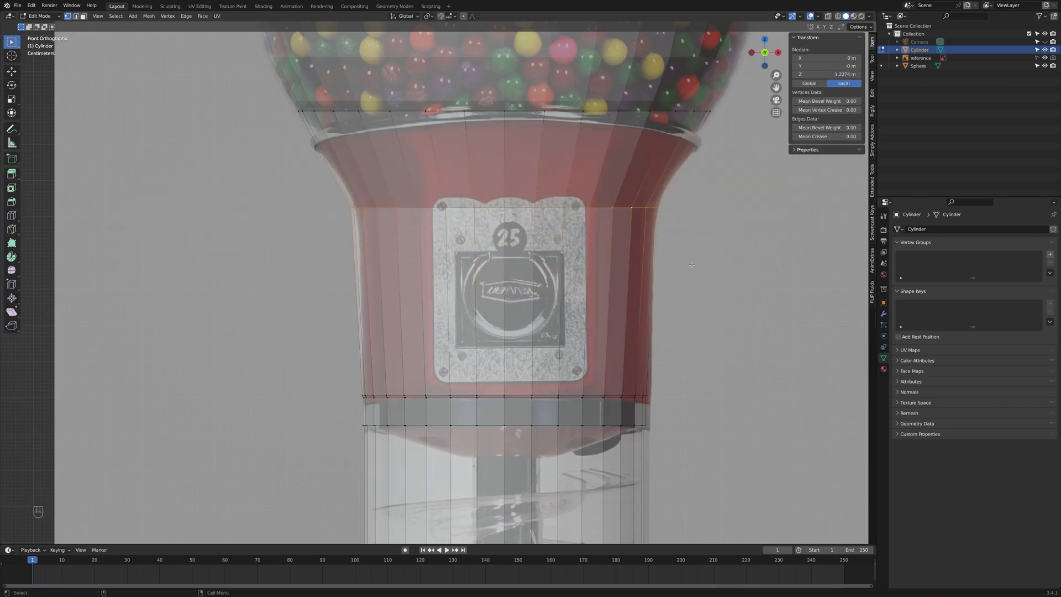
Step: Select the cylinder's whole mesh and merge its vertices by distance
key(a)
key(m)
click(653, 310)
click(593, 225)
Step: Reapply the cylinder's transforms and retry the bevel on the edge loop below the flare
key(Tab)
key(ctrl+a)
click(590, 214)
key(Tab)
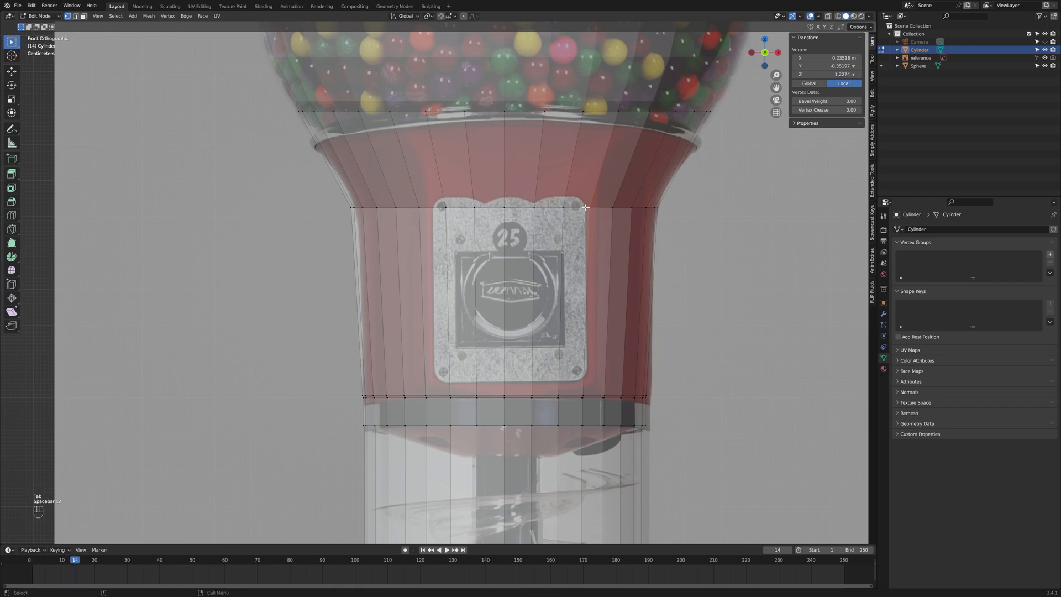
alt+click(599, 210)
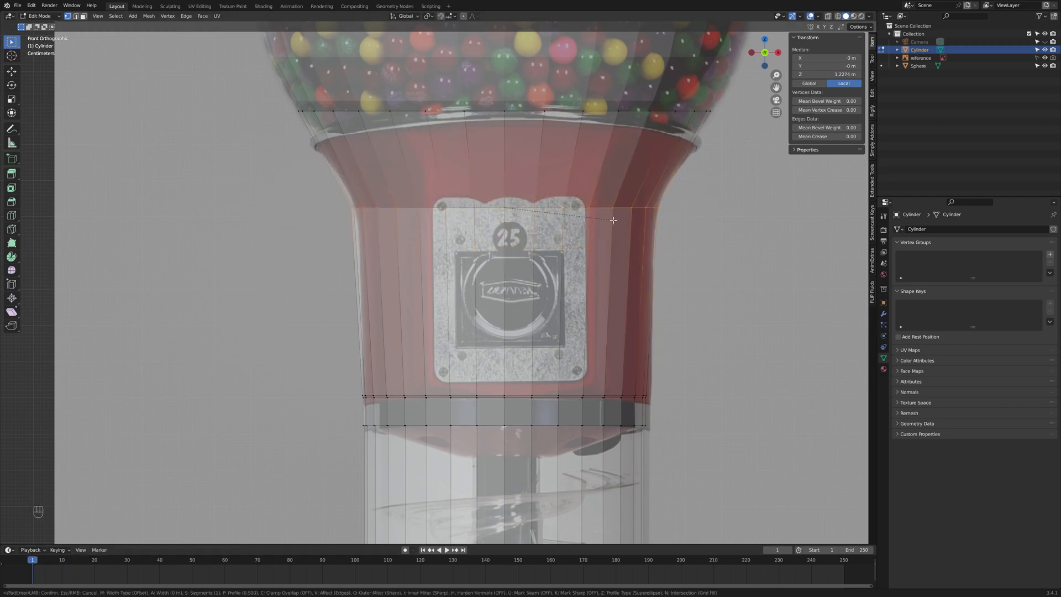
right_click(599, 211)
Step: Add a replacement loop cut across the upper housing, scale it inward, and try to bevel it
click(578, 286)
key(s)
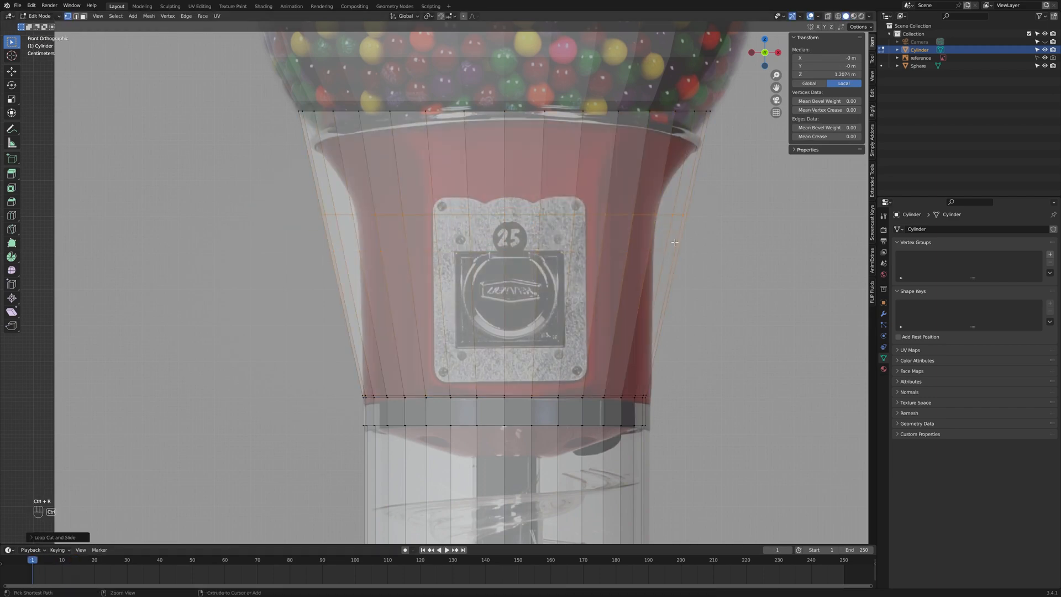
click(713, 237)
middle_drag(713, 238, 631, 239)
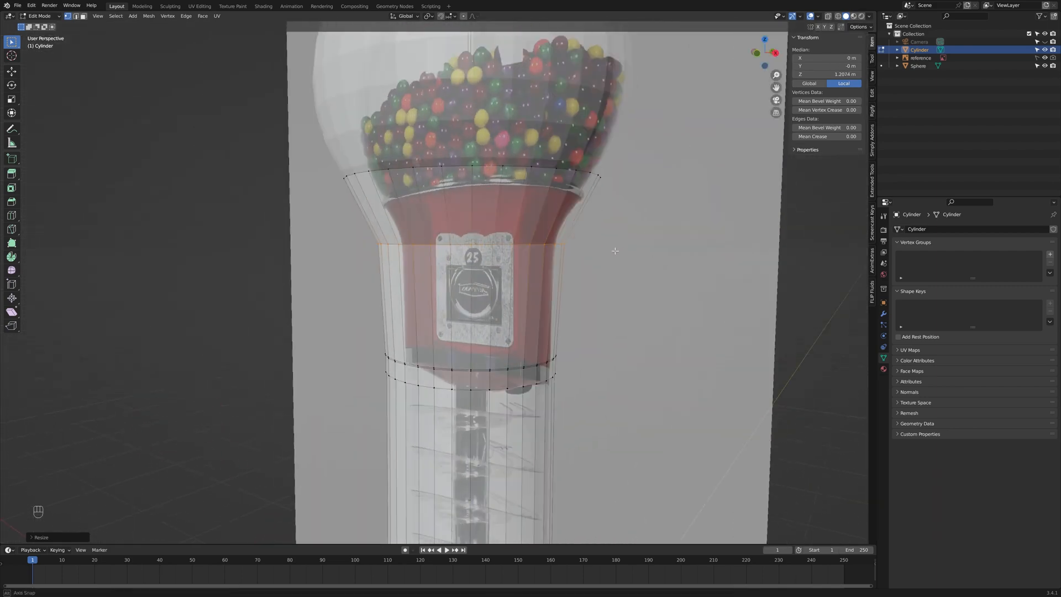
key(ctrl+b)
right_click(594, 256)
Step: Hide the reference image and try again to bevel the replacement loop
click(1044, 58)
middle_drag(575, 257, 590, 253)
key(ctrl+b)
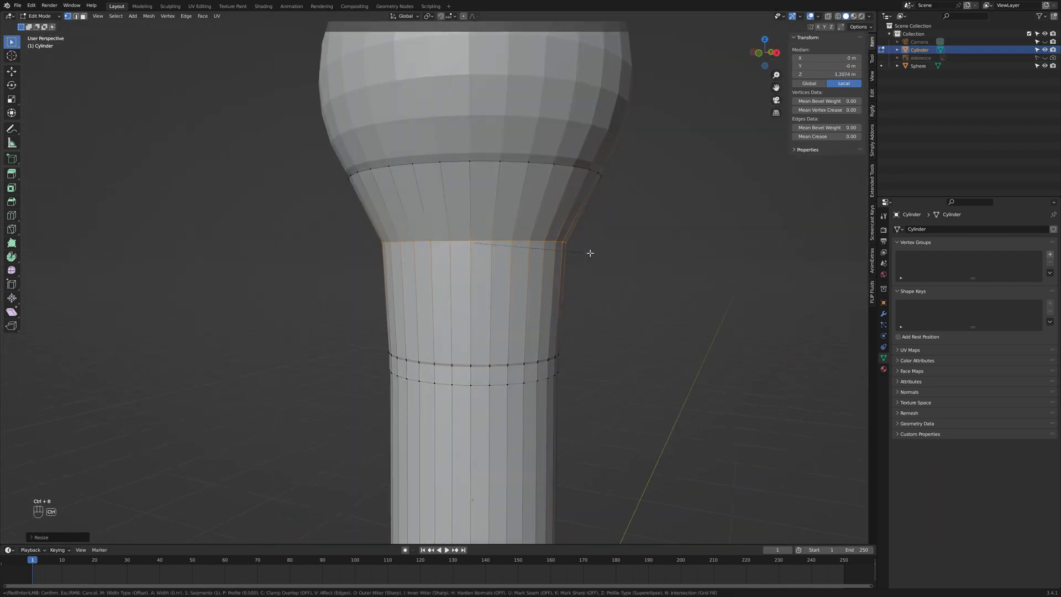
key(ctrl+z)
Step: Apply the cylinder's transforms again and test the bevel on the selected housing loop
key(Tab)
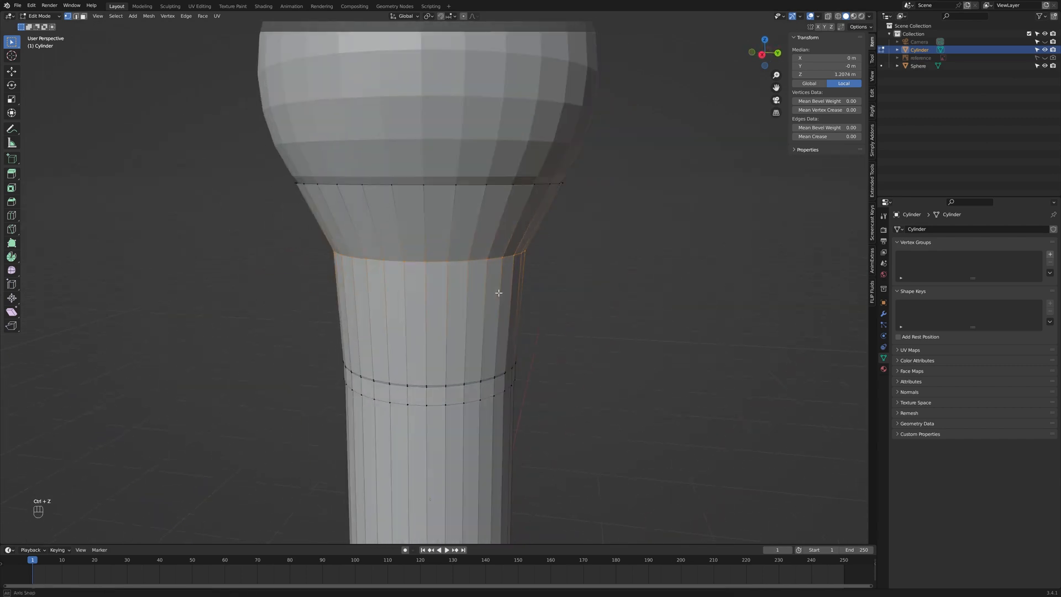
key(ctrl+a)
click(502, 294)
key(Tab)
key(ctrl+b)
right_click(514, 297)
Step: Merge all the cylinder's vertices by distance and try beveling the loop below the flare
key(a)
key(m)
key(b)
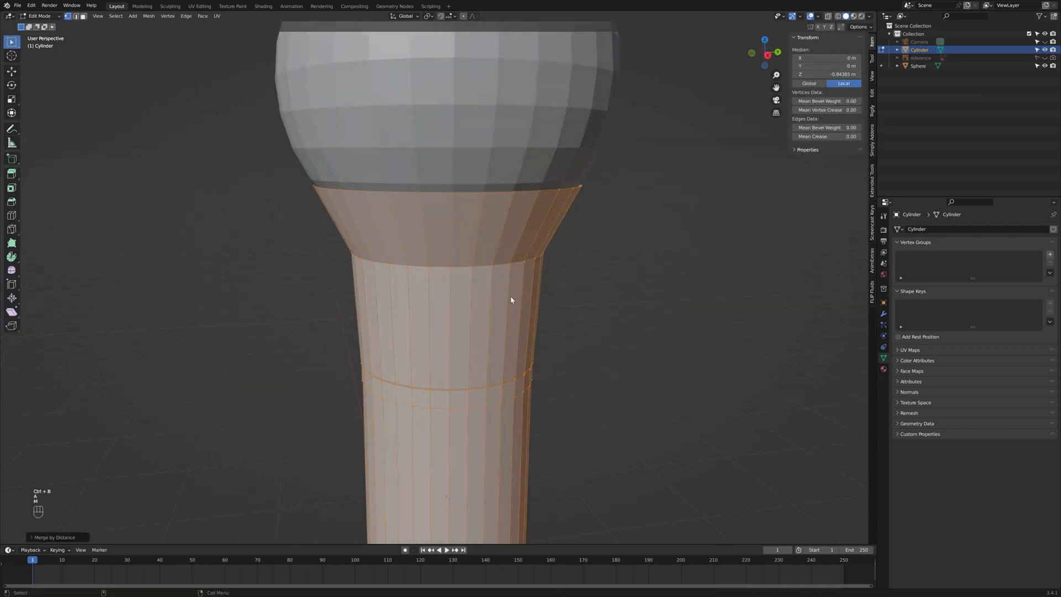
middle_drag(470, 305, 519, 295)
scroll(519, 295, up, 2)
alt+click(489, 225)
key(ctrl+b)
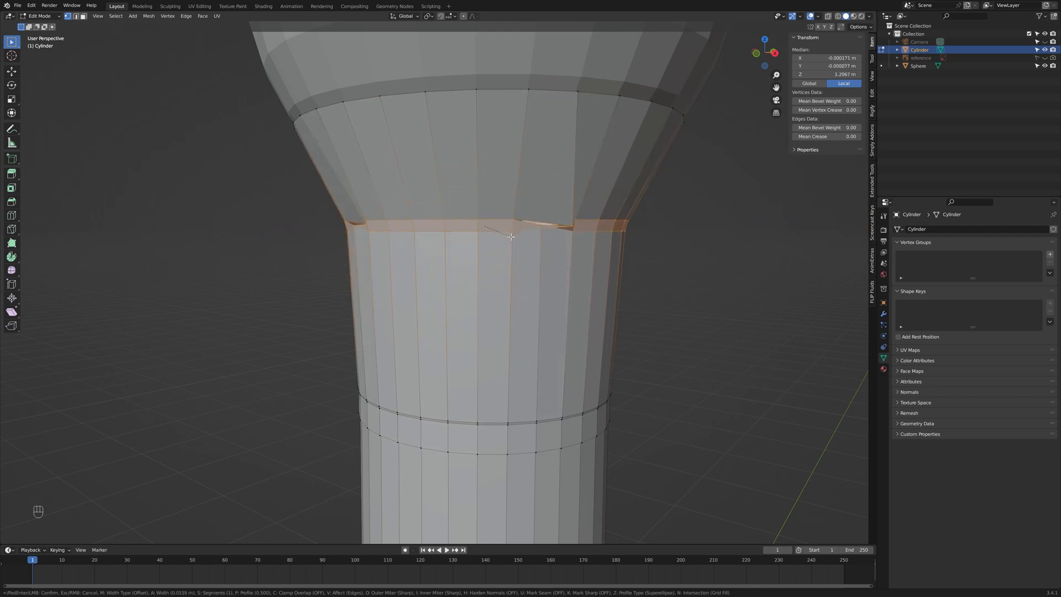
right_click(499, 266)
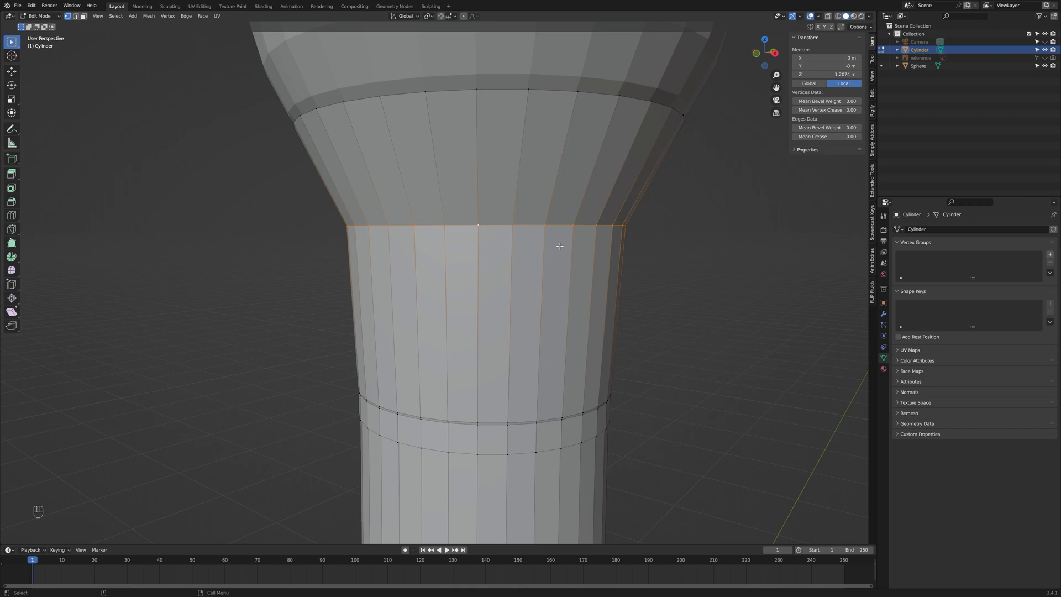
Step: Undo the recent merge, transform, hiding and scaling changes back to the unscaled housing loop
key(ctrl+z)
key(ctrl+z)
key(ctrl+z)
key(ctrl+z)
key(ctrl+z)
key(ctrl+z)
key(ctrl+z)
key(ctrl+z)
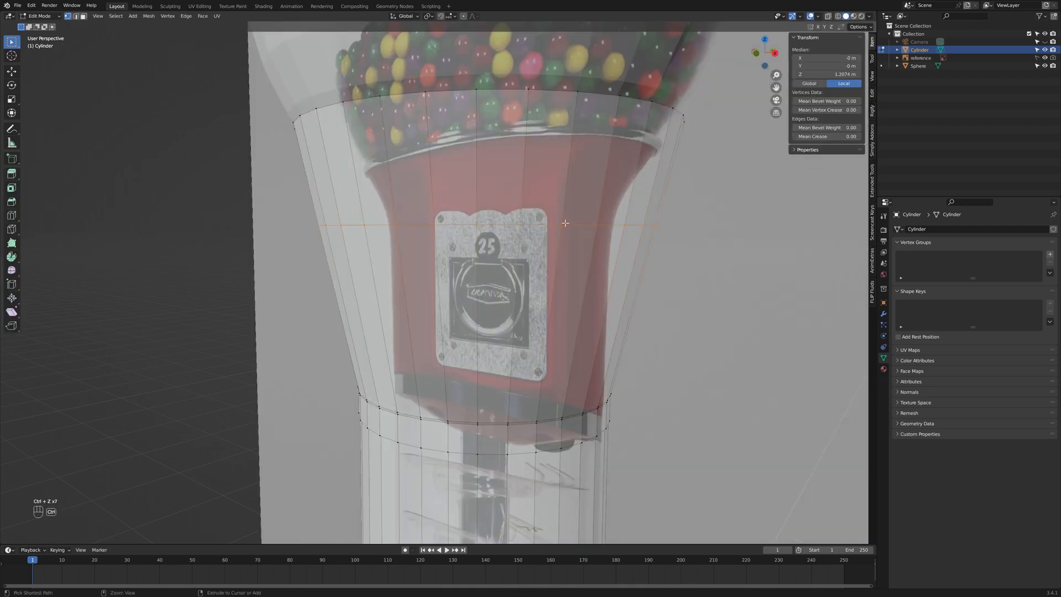
Step: Add two loop cuts across the upper housing and scale both loops inward to the reference outline
key(ctrl+r)
click(568, 228)
click(567, 182)
key(ctrl+r)
click(583, 247)
key(s)
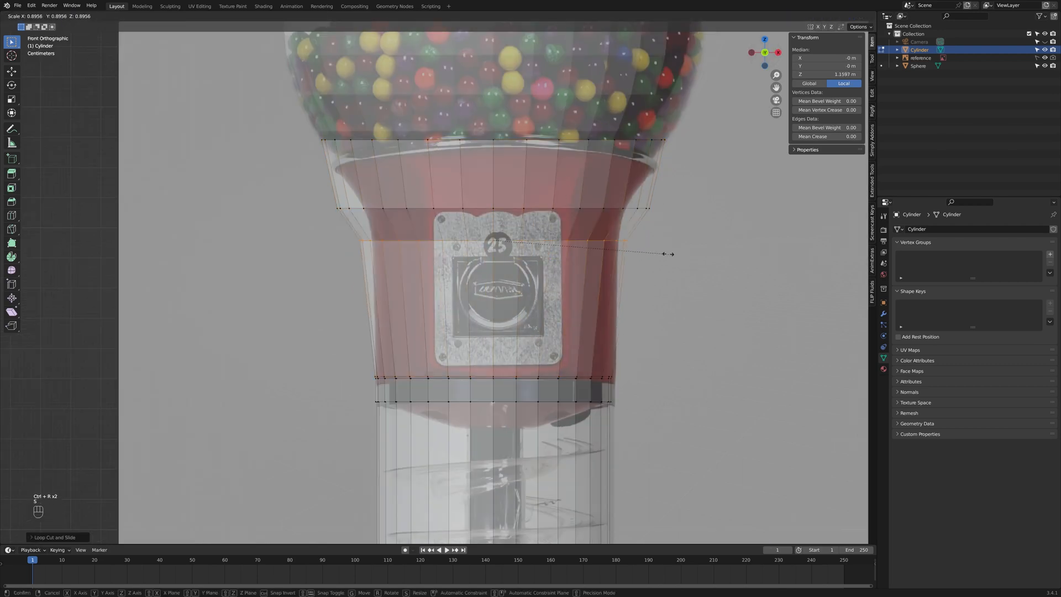
alt+click(638, 209)
key(s)
click(683, 221)
Step: Try to bevel the lower of the two housing loops, and undo the loop cuts and their scaling
key(ctrl+b)
key(ctrl+b)
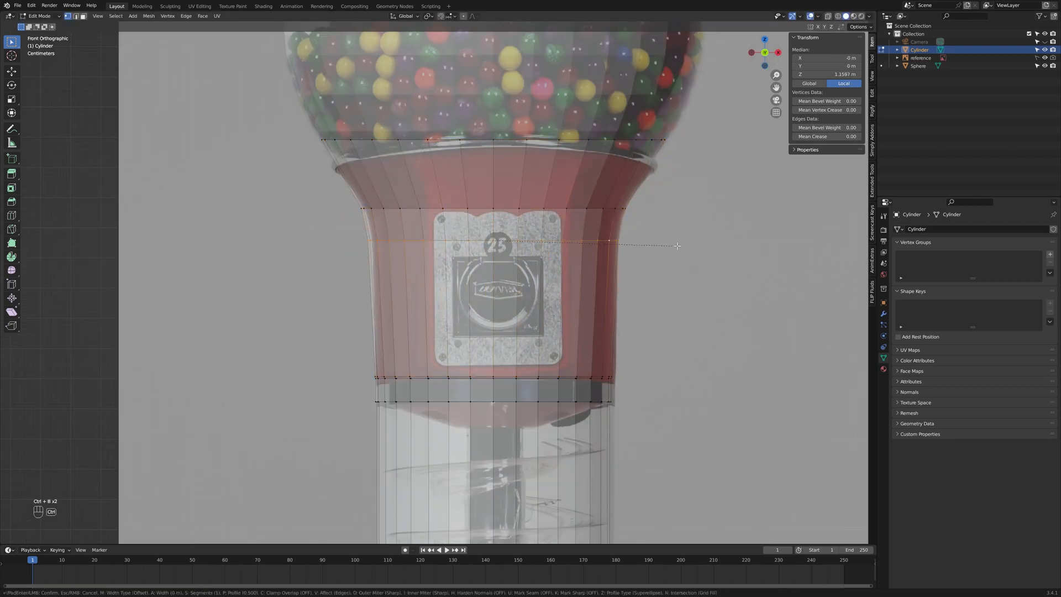
right_click(685, 239)
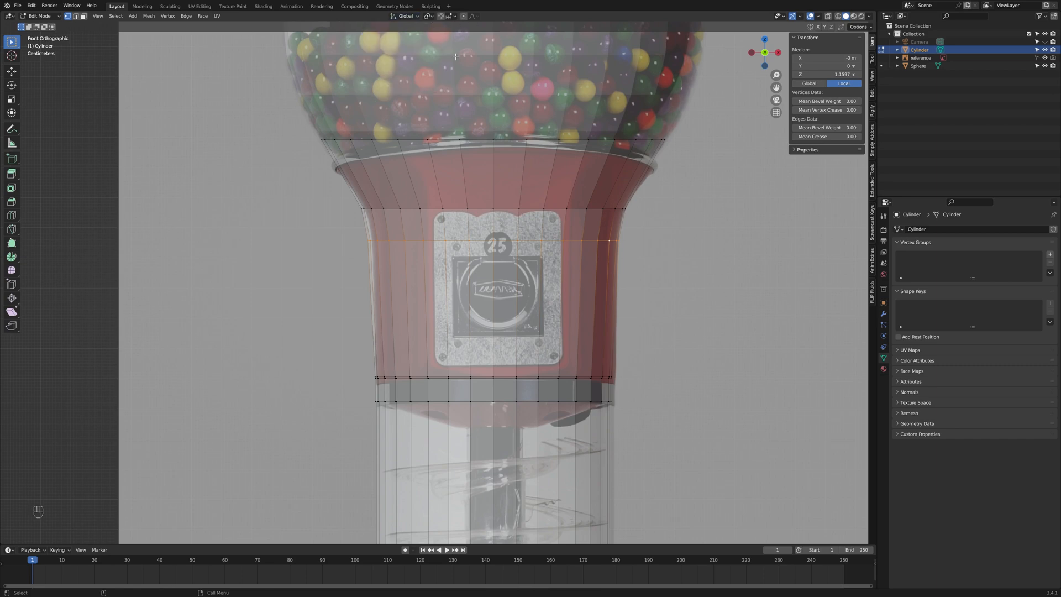
key(ctrl+z)
key(ctrl+z)
key(ctrl+z)
key(ctrl+z)
key(ctrl+z)
Step: Add a single loop cut below the upper housing's flare and scale it inward to the red outline
key(ctrl+r)
click(580, 217)
click(597, 178)
key(s)
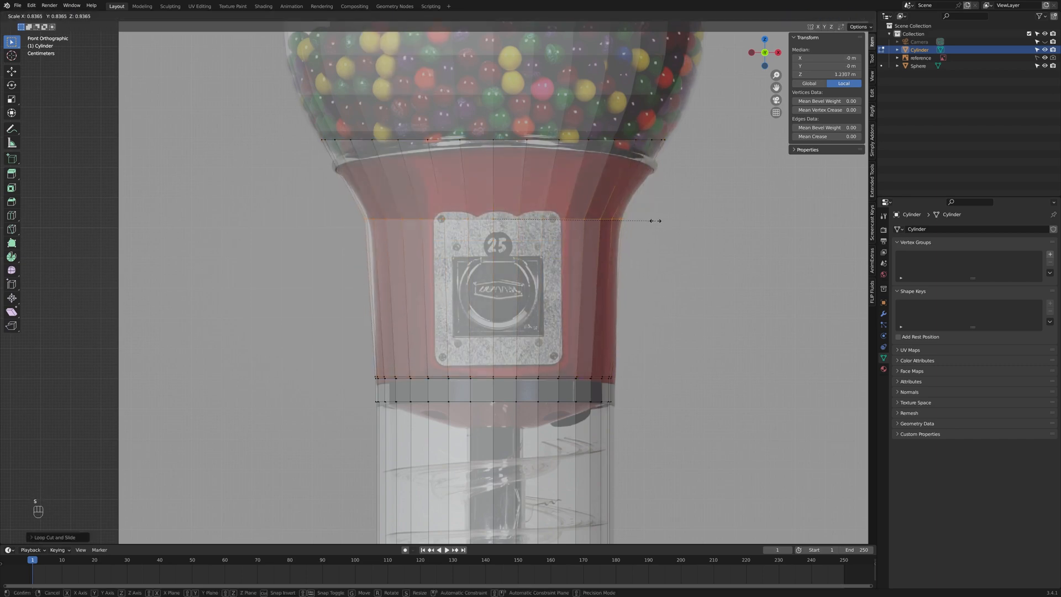
click(652, 219)
Step: Try to bevel the new single loop below the flare and undo the attempt
click(804, 151)
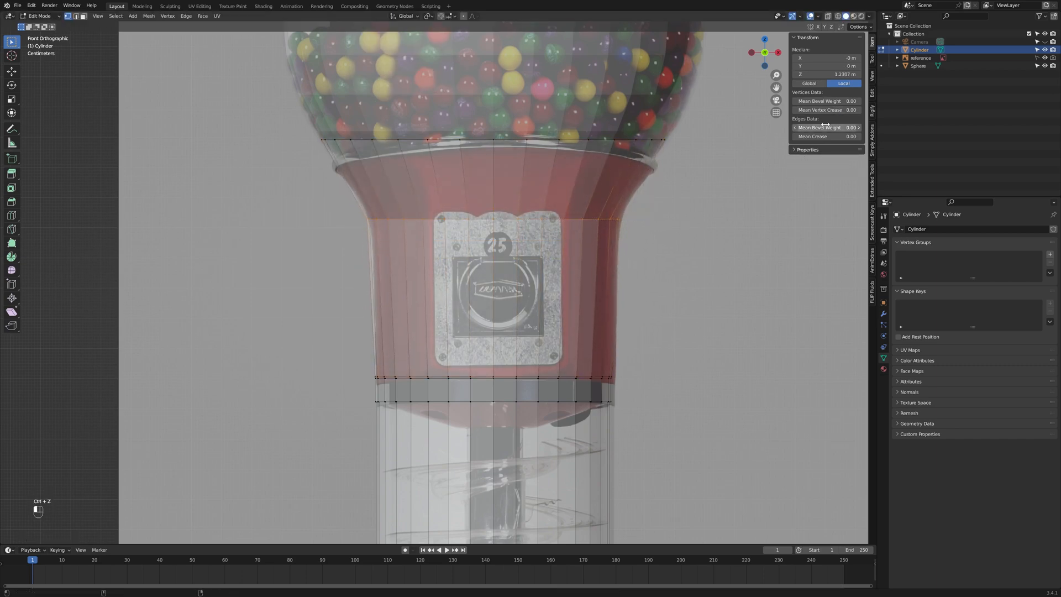
key(ctrl+b)
key(Return)
key(ctrl+b)
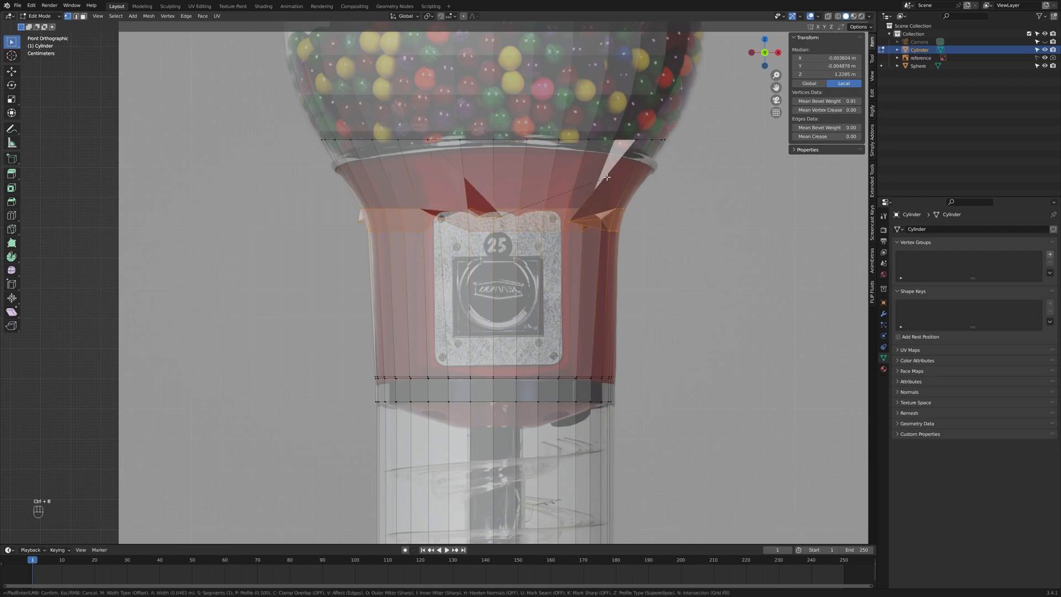
right_click(755, 138)
key(ctrl+z)
Step: Expand the LoopTools options and try to bevel the edge loop at the housing's lower edge
click(872, 59)
click(872, 75)
click(873, 94)
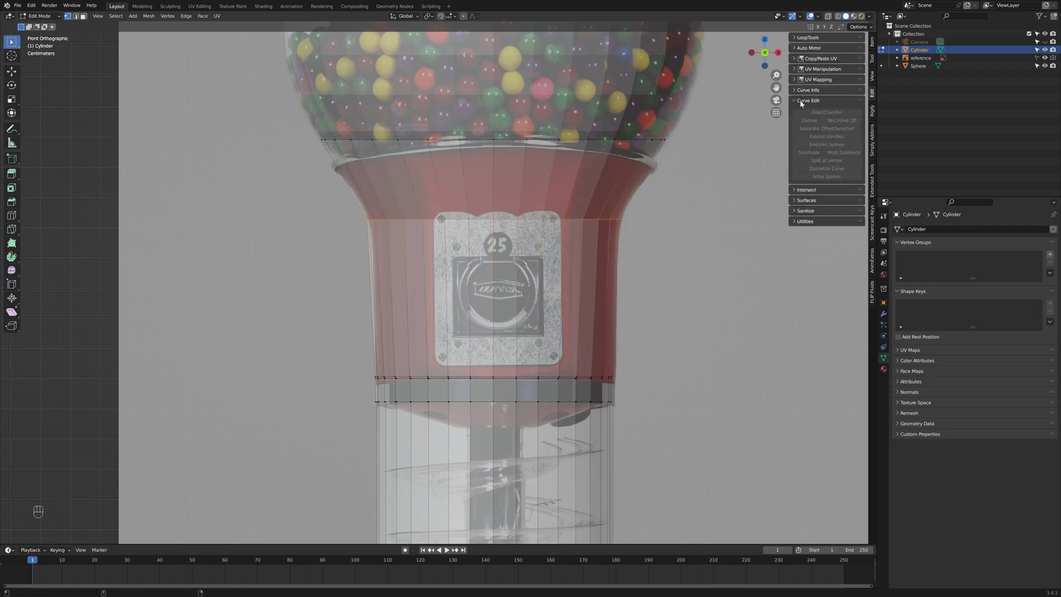
click(797, 37)
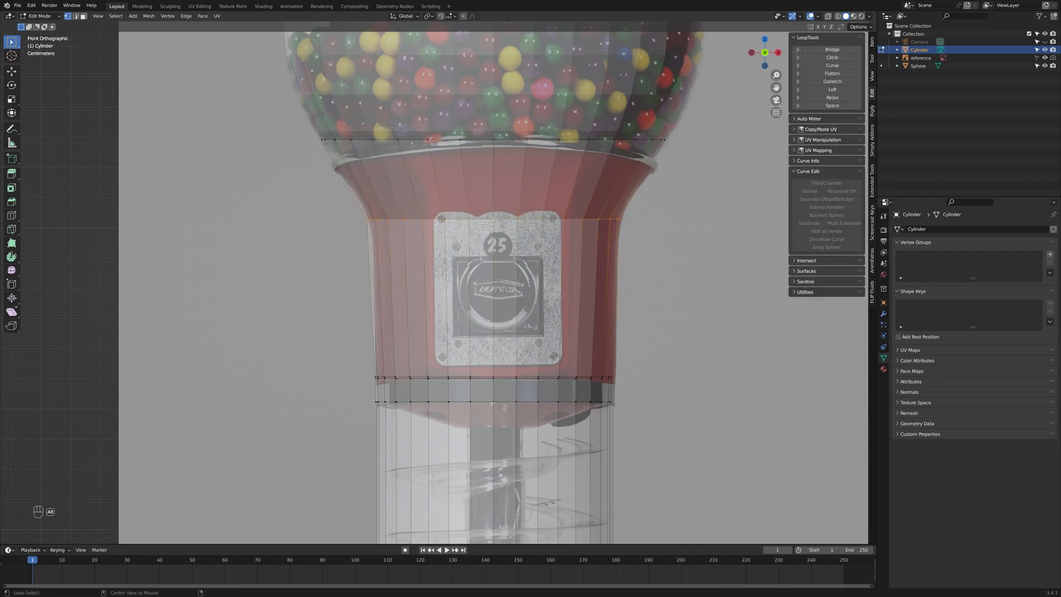
alt+click(453, 376)
key(ctrl+b)
right_click(587, 341)
Step: Try the lower-edge bevel with the Individual Origins pivot point, and set the pivot back to Median Point
click(429, 16)
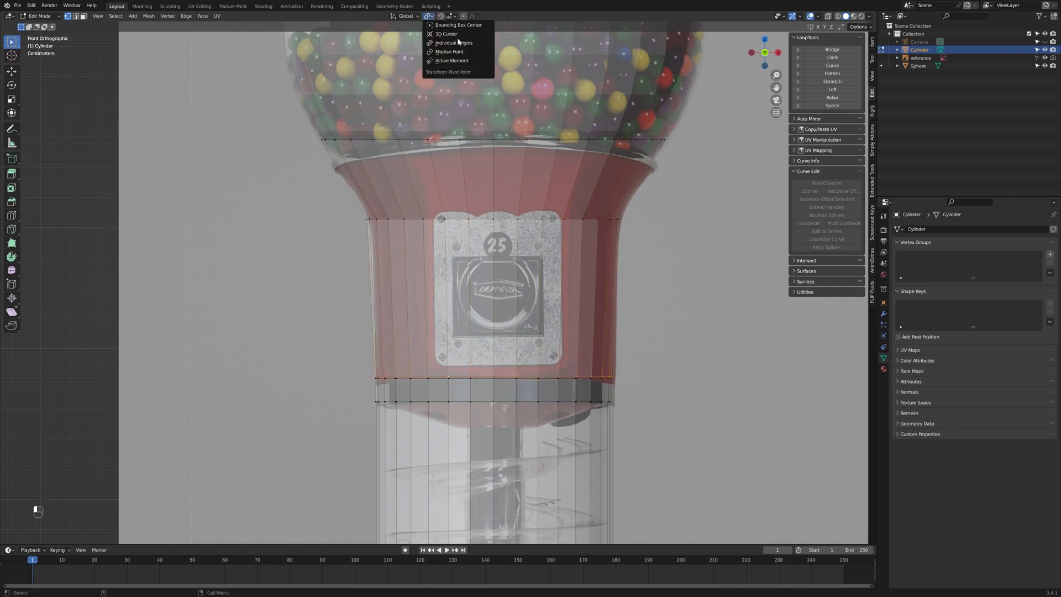
click(458, 43)
key(ctrl+b)
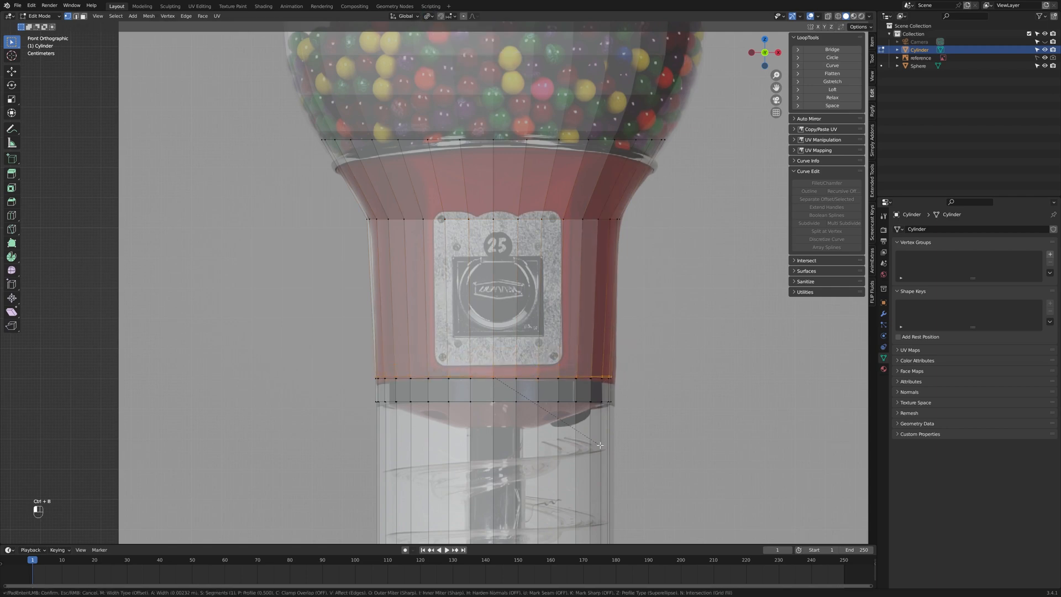
key(Escape)
click(428, 16)
click(438, 43)
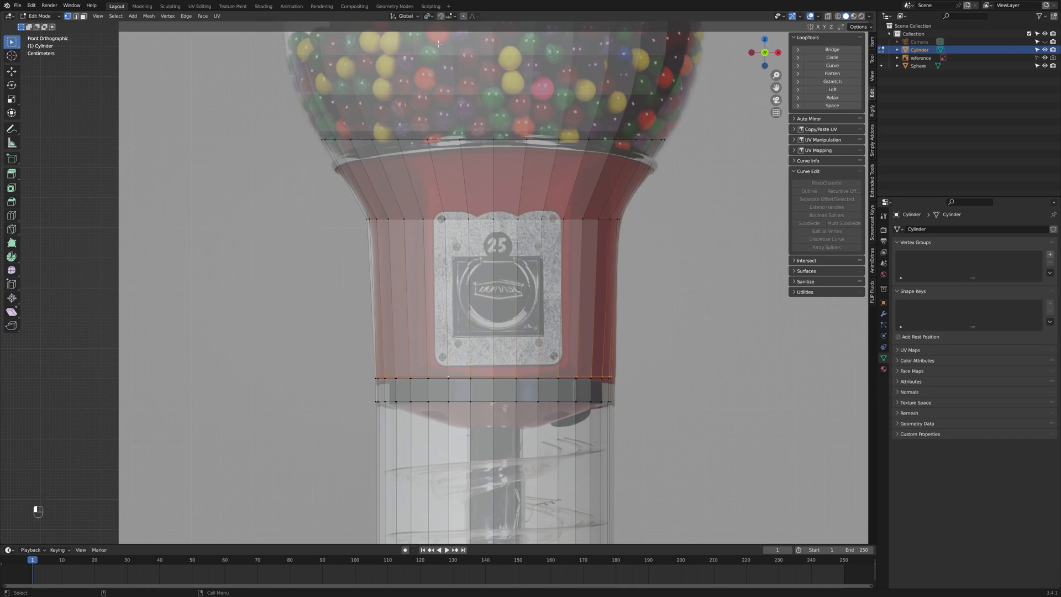
click(428, 16)
click(456, 54)
Step: Bevel an edge loop on the lower part of the cylinder
scroll(499, 363, down, 7)
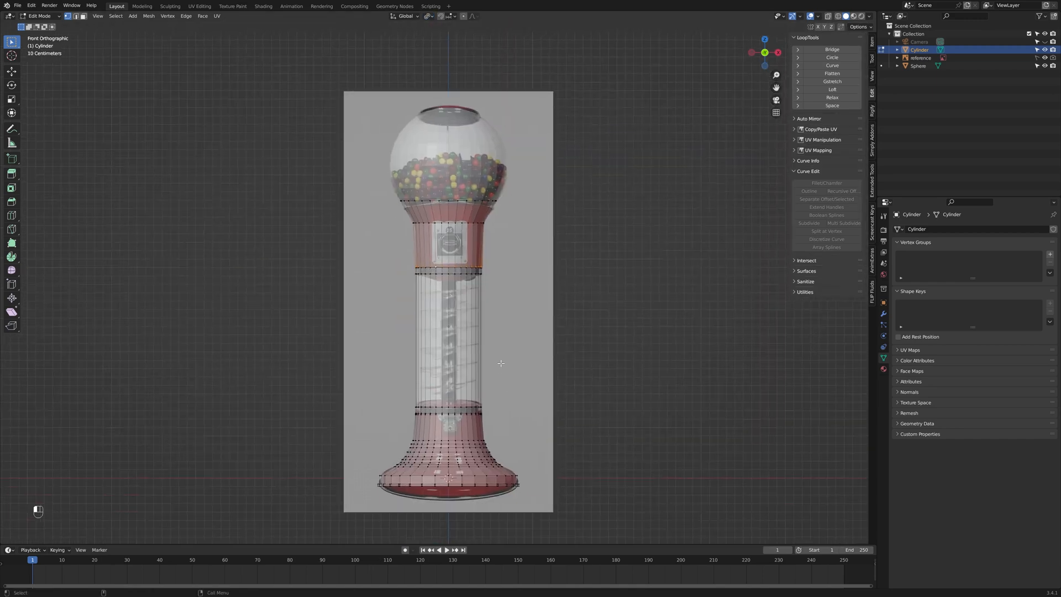
scroll(507, 350, up, 5)
shift+middle_drag(500, 362, 500, 232)
alt+click(557, 445)
key(ctrl+b)
click(647, 448)
Step: Hide the reference image and the sphere, and toggle X-ray shading to expose the cylinder's upper interior
shift+middle_drag(610, 142, 510, 300)
key(alt+z)
click(1037, 31)
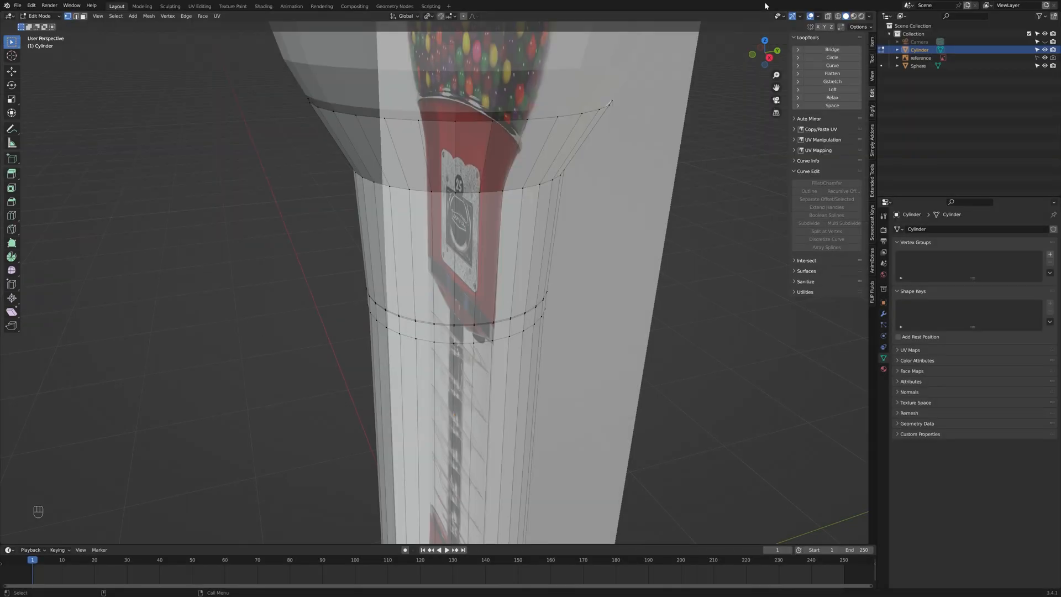
click(827, 16)
click(1045, 57)
scroll(606, 256, up, 2)
middle_drag(606, 256, 577, 254)
scroll(578, 255, down, 3)
click(1044, 66)
middle_drag(735, 97, 547, 260)
scroll(542, 173, up, 1)
middle_drag(547, 260, 411, 108)
Step: Try to delete the flare's face loop, and undo the deletion
alt+click(408, 125)
key(Delete)
click(381, 57)
key(ctrl+z)
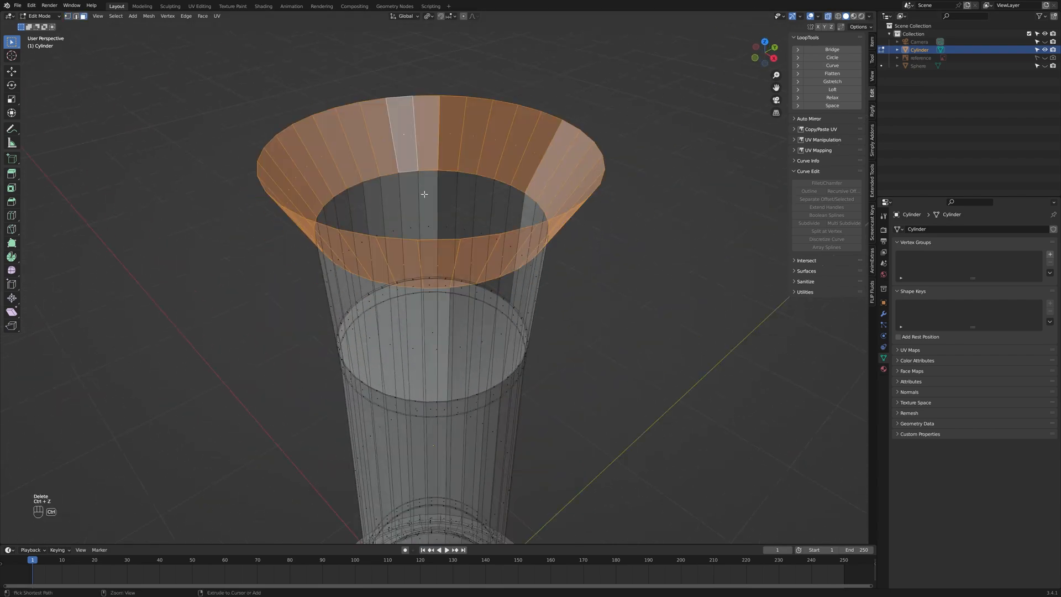
Step: Delete only the faces of the flare and the upper housing, keeping their edges
click(406, 173)
alt+click(430, 209)
key(Delete)
click(421, 214)
middle_drag(421, 213, 492, 188)
scroll(497, 327, up, 5)
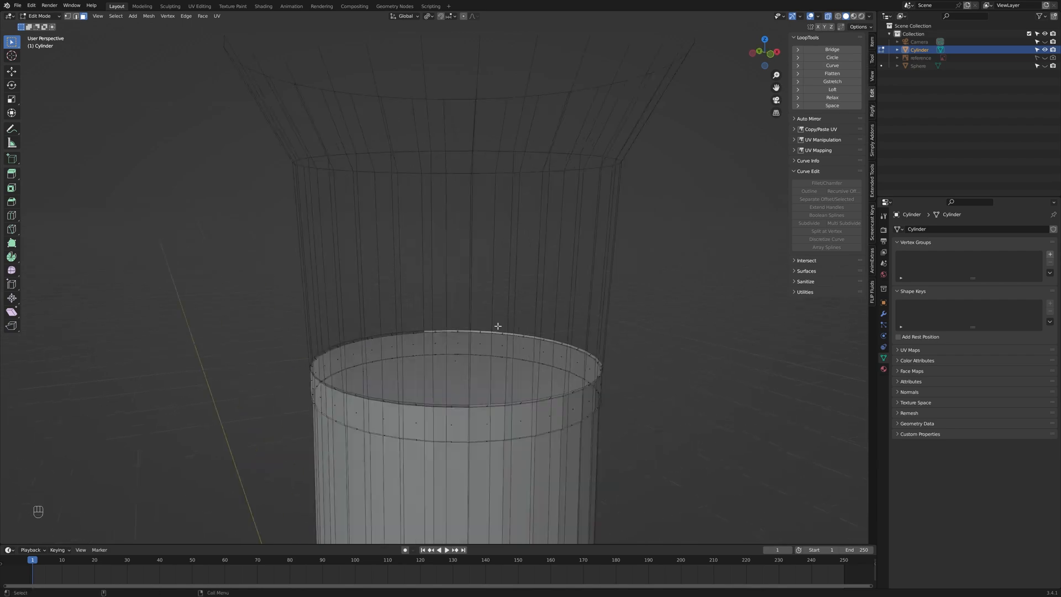
alt+click(444, 306)
key(Delete)
click(454, 307)
Step: Turn off X-ray and fill a face between two neighbouring vertical edges of the upper housing
key(2)
alt+click(472, 277)
click(473, 277)
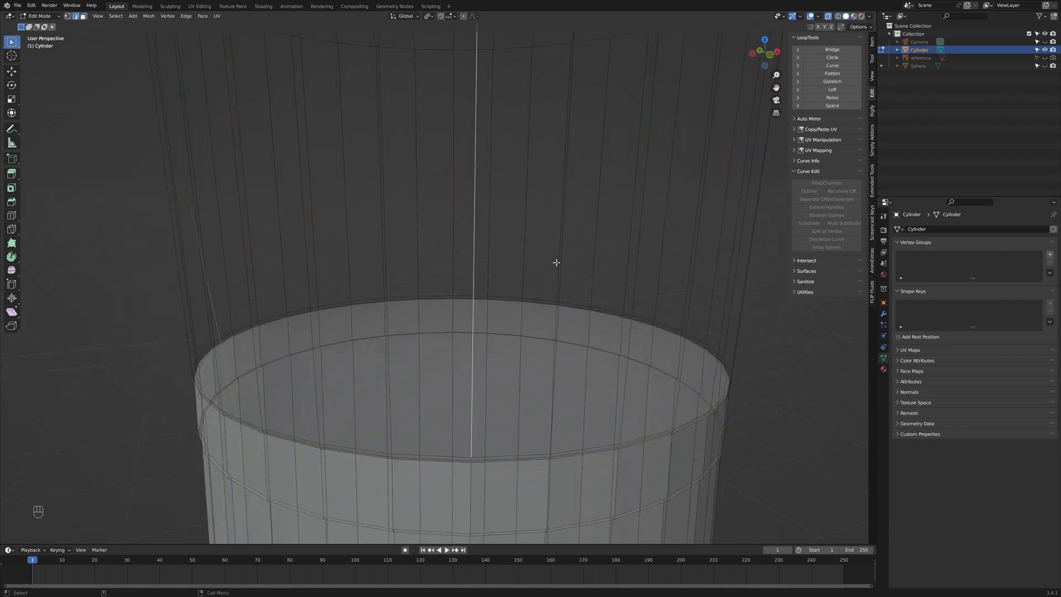
key(alt+z)
scroll(548, 310, down, 3)
middle_drag(544, 320, 541, 282)
shift+click(482, 218)
key(f)
Step: Fill the adjoining gap between the housing's vertical edges, and undo the last fill
shift+click(480, 244)
middle_drag(481, 216, 454, 260)
key(f)
key(f)
key(ctrl+z)
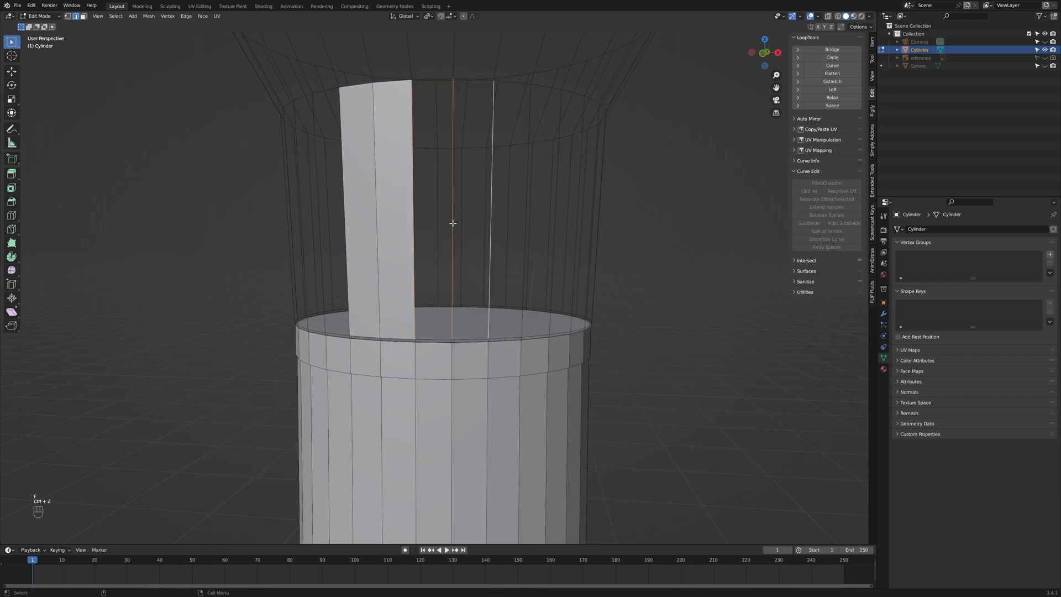
Step: Fill the next face of the upper housing and the first faces of the flare above it between neighbouring vertical edges
click(453, 223)
middle_drag(453, 222, 499, 358)
click(398, 237)
shift+click(439, 240)
key(f)
click(452, 150)
shift+click(407, 149)
key(f)
key(f)
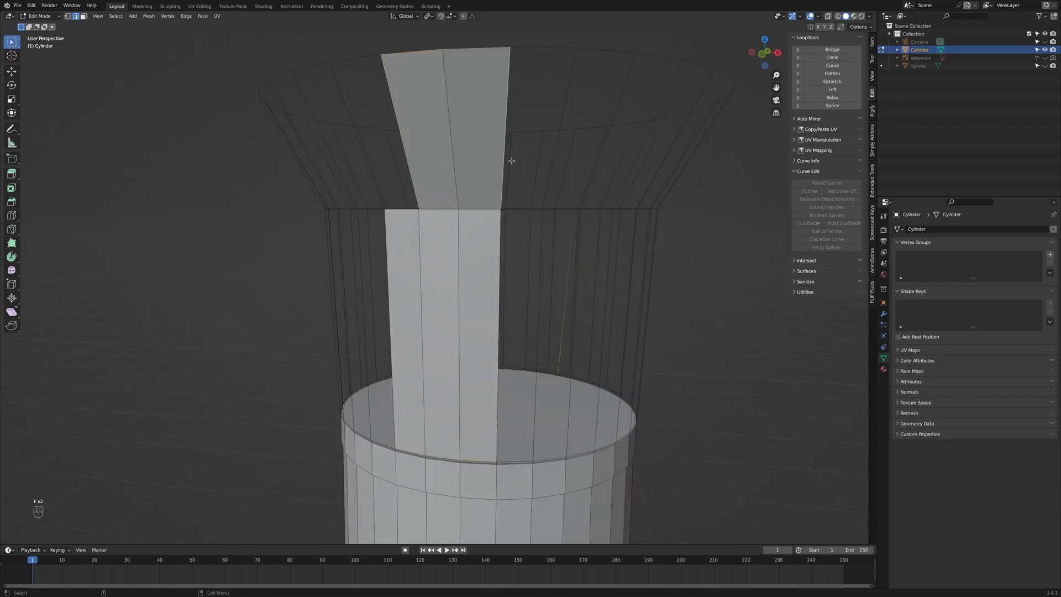
Step: Extend the filled part of the flare with faces between the next slanted edges beside it
middle_drag(511, 161, 486, 165)
key(f)
shift+click(565, 172)
key(f)
click(568, 171)
shift+click(516, 166)
mouse_move(569, 171)
middle_down()
mouse_move(539, 168)
mouse_move(552, 171)
middle_up()
key(f)
Step: Continue filling the flare face by face around the far side of the model between its slanted edges
click(479, 163)
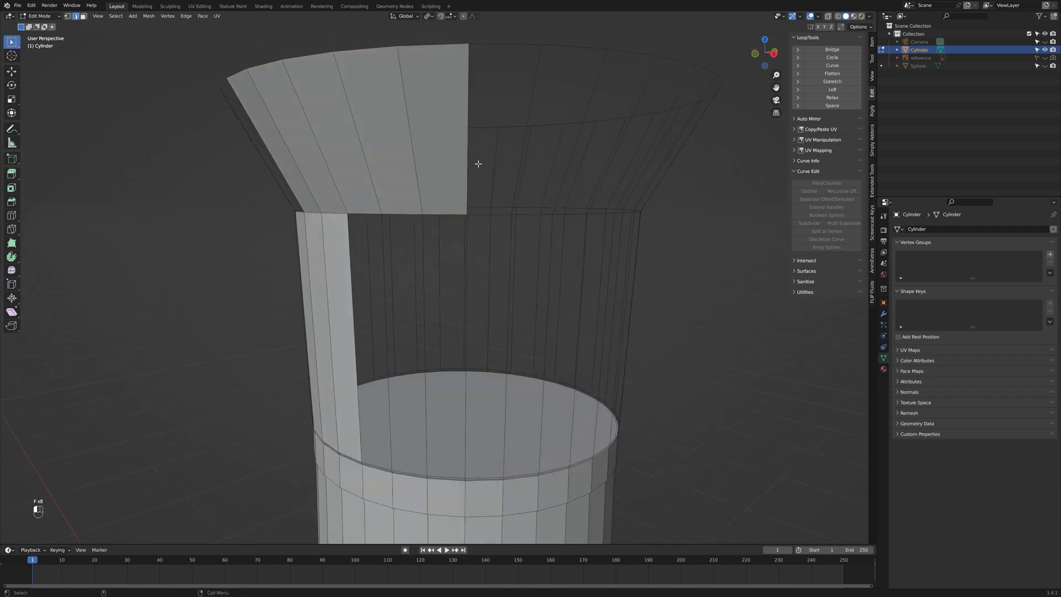
shift+click(538, 74)
key(f)
key(f)
shift+click(649, 78)
key(f)
middle_drag(648, 79, 445, 102)
shift+click(284, 88)
key(f)
shift+click(347, 81)
key(f)
key(f)
shift+click(544, 91)
key(f)
shift+click(590, 91)
key(f)
Step: Close the remaining open gaps in the flare so its ring of faces is complete
click(431, 133)
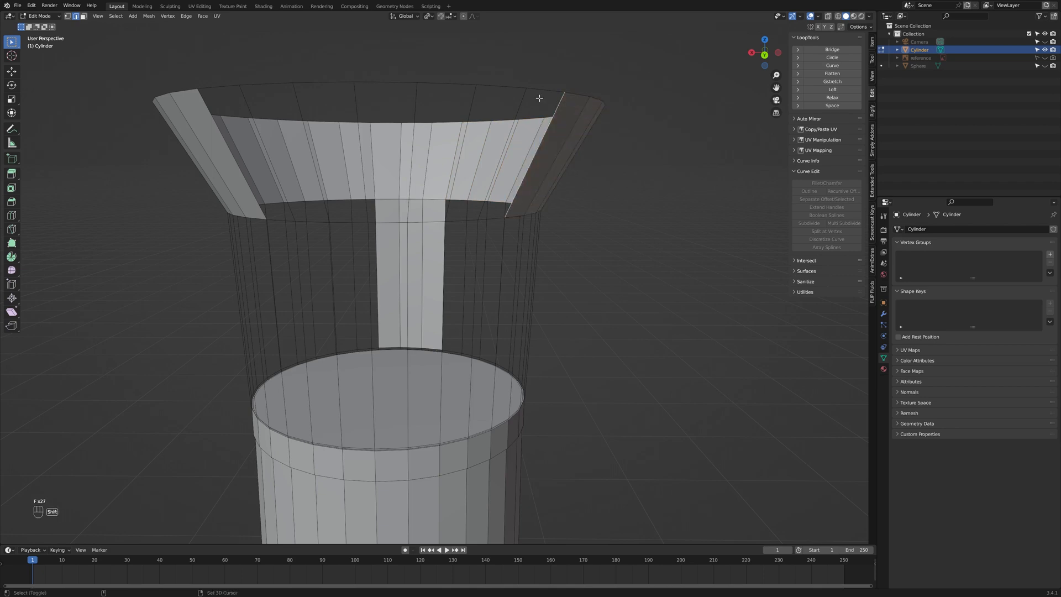
key(f)
key(f)
key(f)
key(f)
key(f)
key(f)
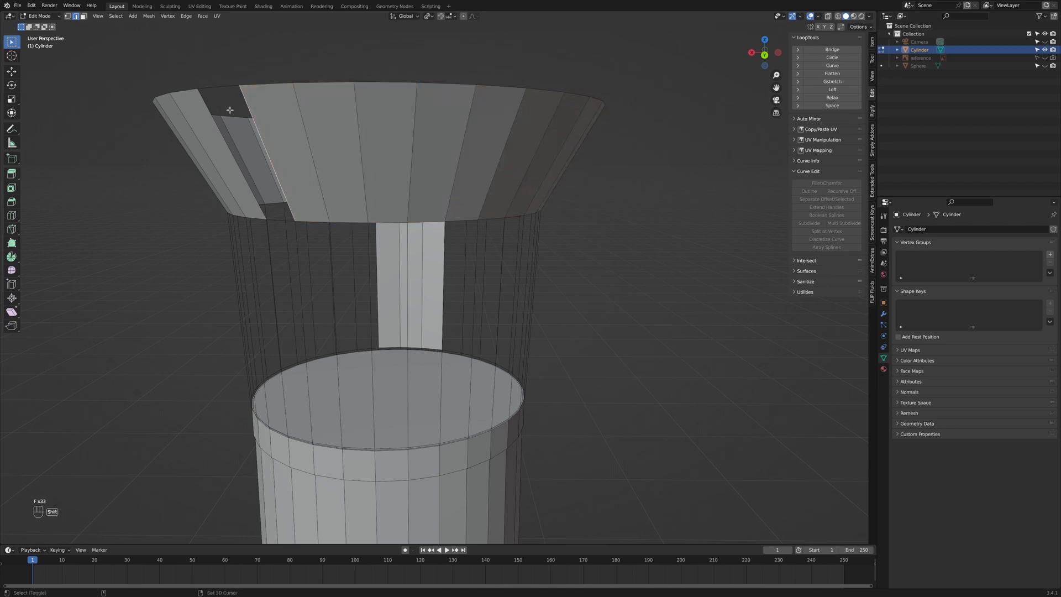
key(f)
Step: Fill more faces of the upper housing beneath the flare, beside the ones already filled
middle_drag(206, 101, 450, 251)
key(f)
key(f)
key(f)
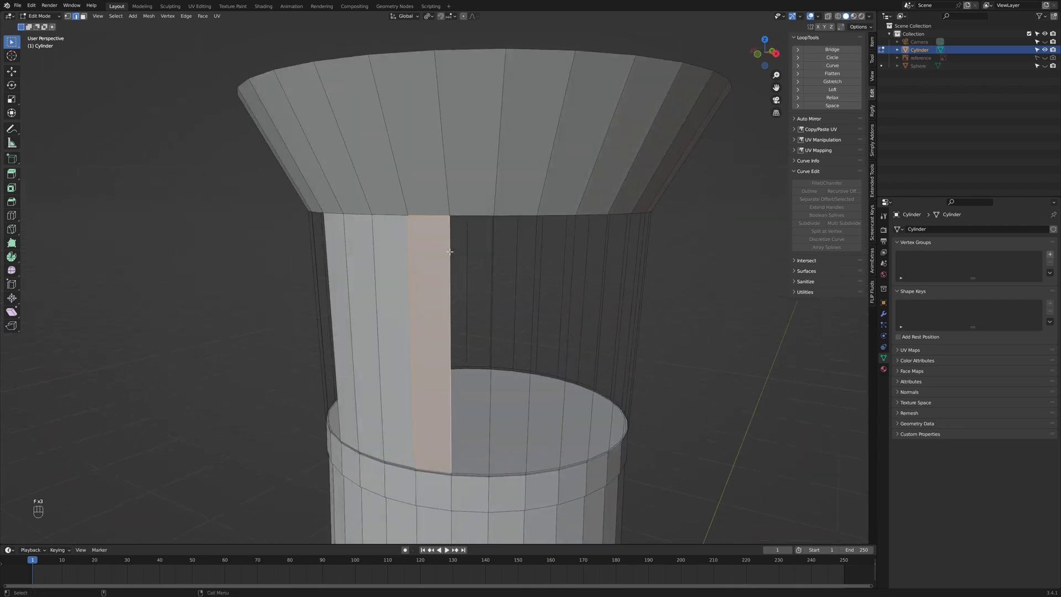
key(f)
Step: Fill several narrow ledge faces between the housing's bottom edges and the collar's top edges
middle_drag(471, 291, 436, 359)
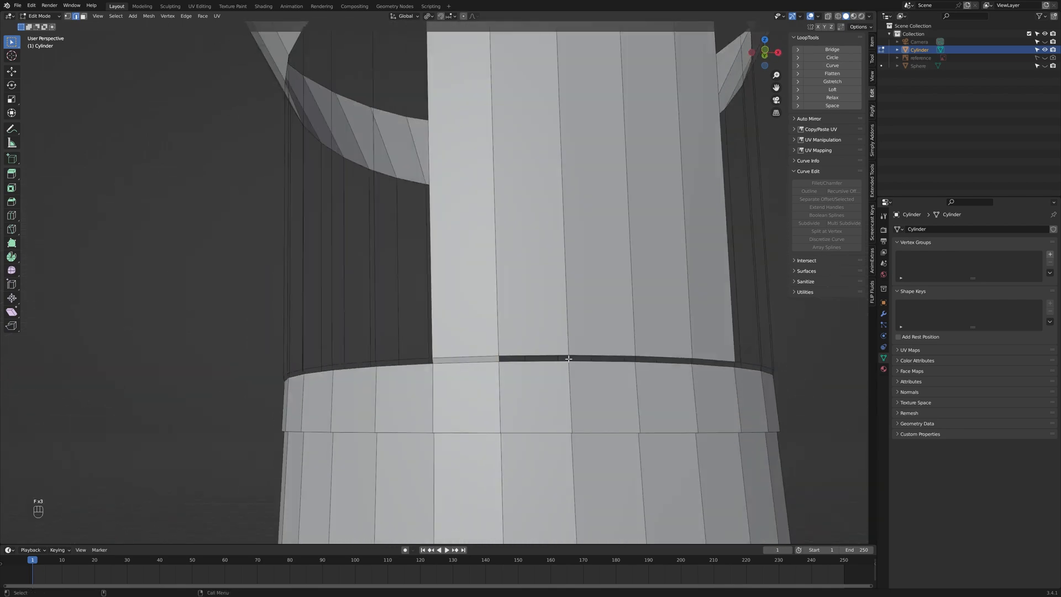
key(f)
key(f)
middle_drag(568, 359, 504, 362)
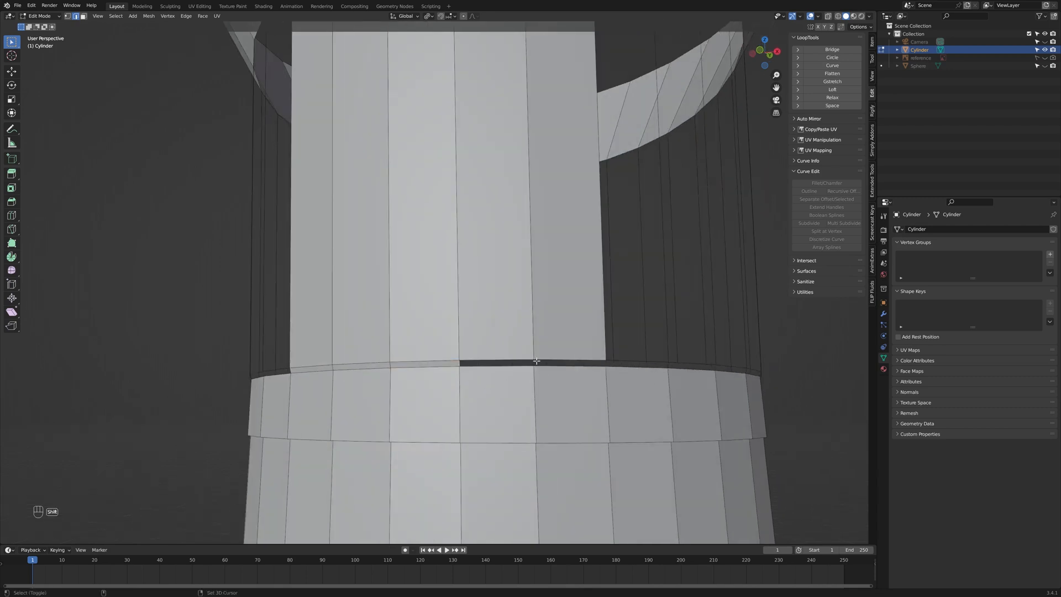
key(f)
Step: Fill the upper housing face by face between its vertical edges, working around the cylinder
middle_drag(608, 325, 496, 342)
key(f)
key(f)
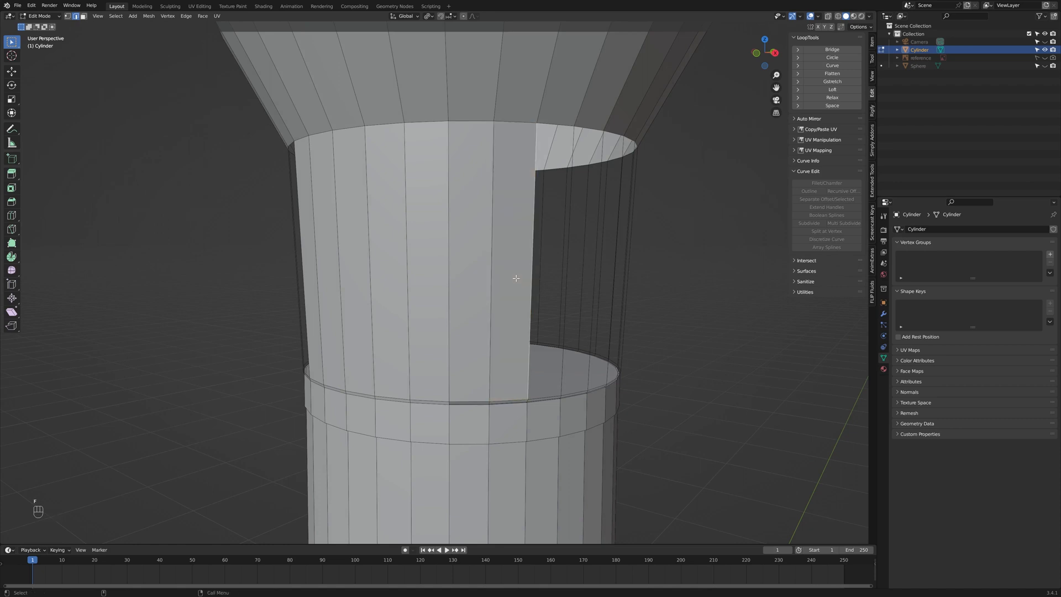
key(f)
middle_drag(592, 287, 415, 292)
key(f)
key(f)
key(f)
shift+click(447, 285)
key(f)
shift+click(484, 293)
key(f)
key(f)
shift+click(537, 301)
key(f)
key(f)
Step: Fill further housing faces between adjacent vertical edges, undoing a misplaced fill
middle_drag(485, 303, 423, 304)
key(a)
key(m)
key(b)
click(416, 291)
shift+click(447, 291)
key(f)
shift+click(482, 295)
key(f)
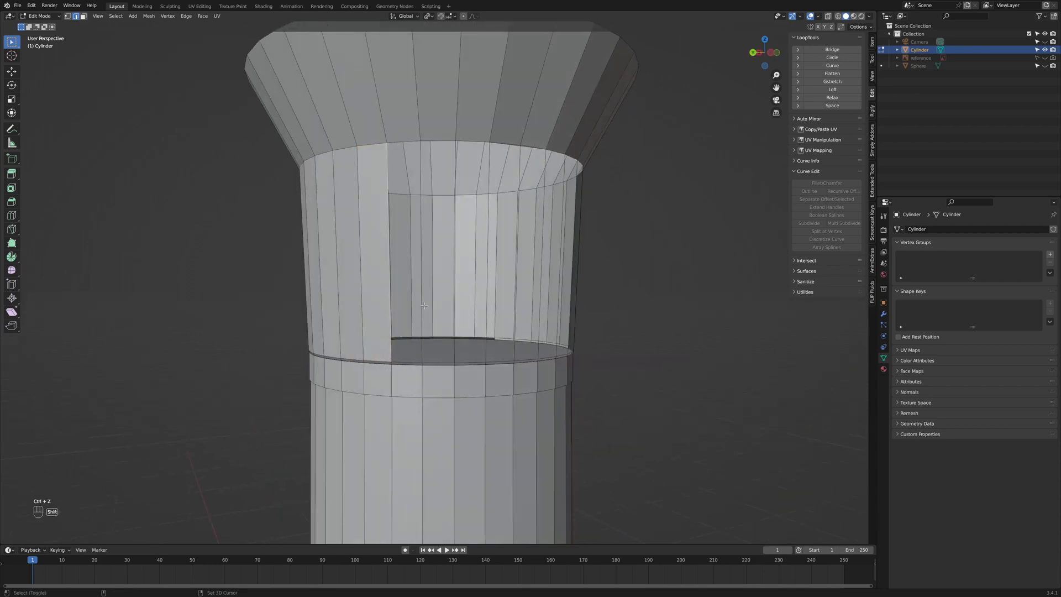
Step: Fill the remaining gaps between the vertical edges to close the upper housing's wall
key(f)
key(f)
key(f)
key(f)
key(f)
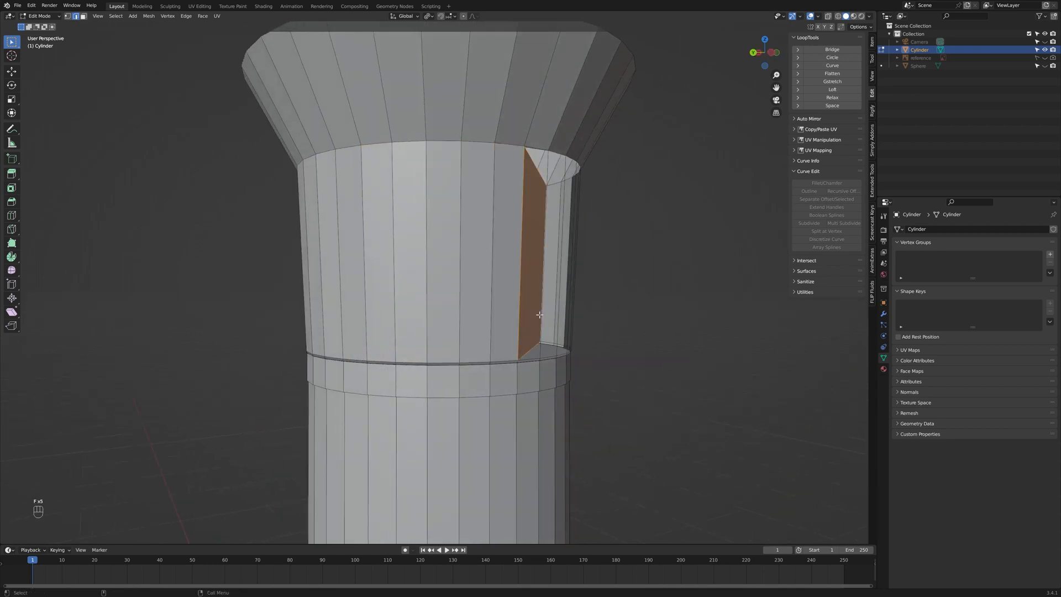
key(f)
middle_drag(539, 314, 454, 346)
Step: Fill the open ledge faces around the seam between the upper housing and the collar
key(f)
key(f)
key(f)
key(f)
key(f)
key(f)
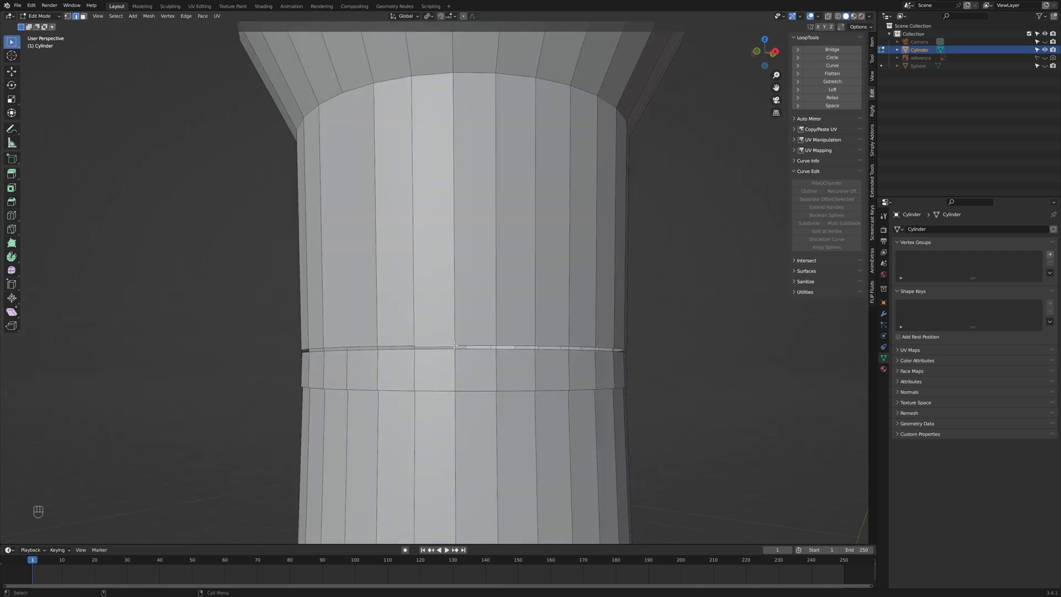
Step: Inspect the seam below the upper housing and undo the recent ledge fills
scroll(452, 346, up, 3)
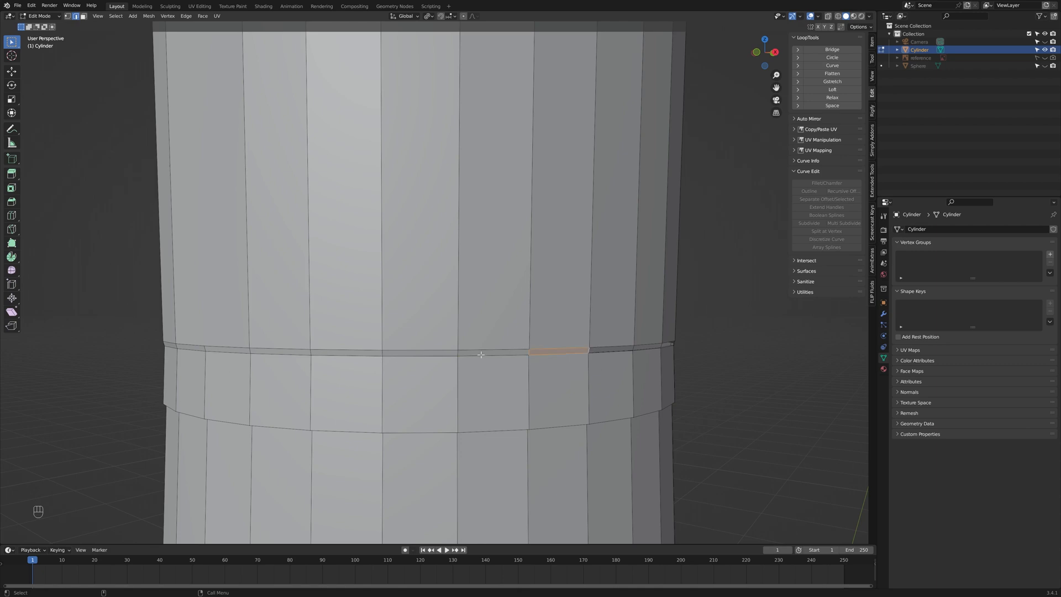
middle_drag(481, 355, 267, 339)
click(267, 340)
middle_drag(390, 340, 433, 317)
scroll(315, 350, up, 5)
key(ctrl+z)
key(ctrl+z)
key(ctrl+z)
key(ctrl+z)
key(ctrl+z)
key(ctrl+z)
scroll(303, 329, down, 4)
key(ctrl+z)
key(ctrl+z)
key(ctrl+z)
key(ctrl+z)
key(ctrl+z)
key(ctrl+z)
Step: Switch to face selection and delete the faces in the ledge between the upper housing and the collar
key(3)
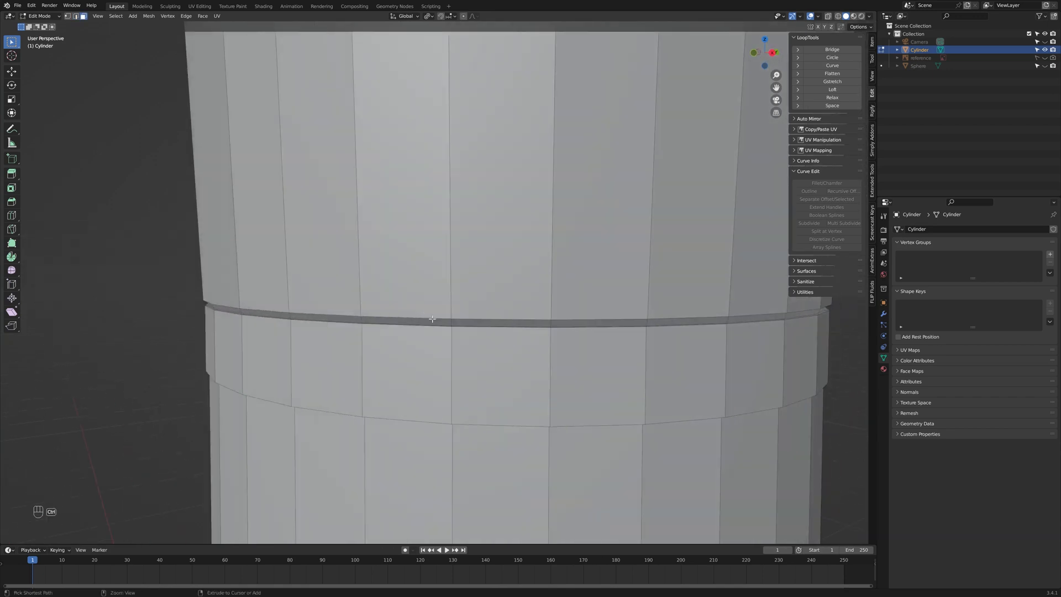
click(348, 315)
key(ctrl+l)
key(Delete)
click(403, 286)
scroll(407, 315, up, 7)
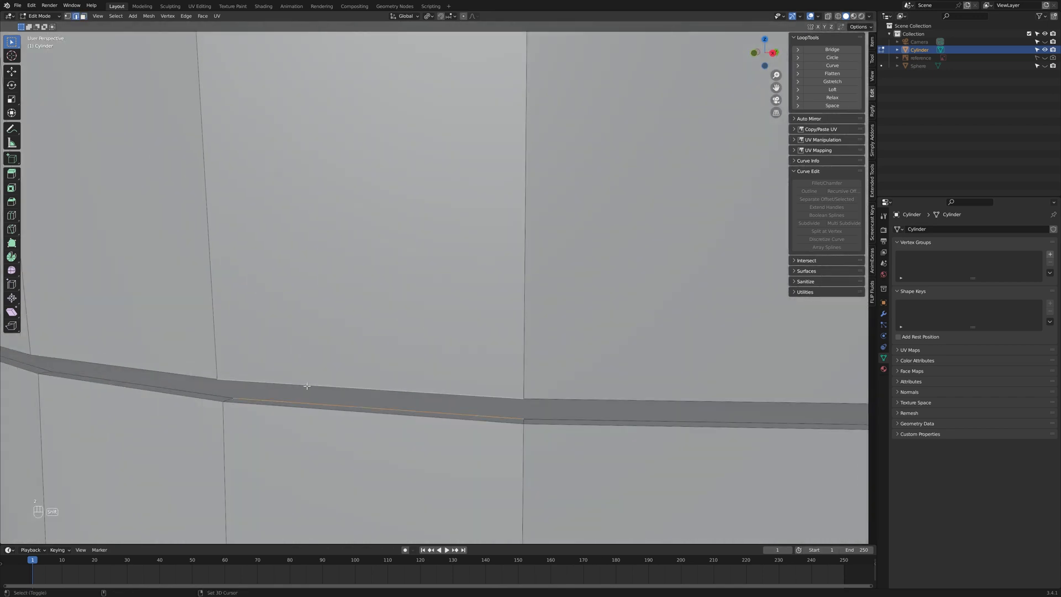
shift+middle_drag(591, 420, 514, 391)
scroll(514, 390, down, 5)
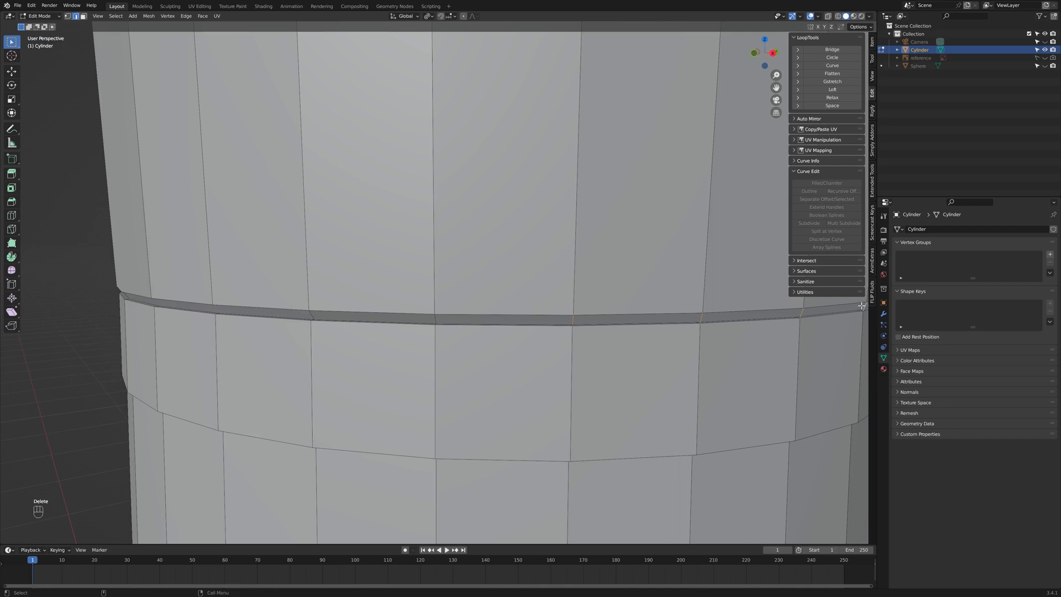
Step: Select the short edges crossing the ledge all around the cylinder and delete them
key(Delete)
click(708, 323)
middle_drag(497, 328, 410, 290)
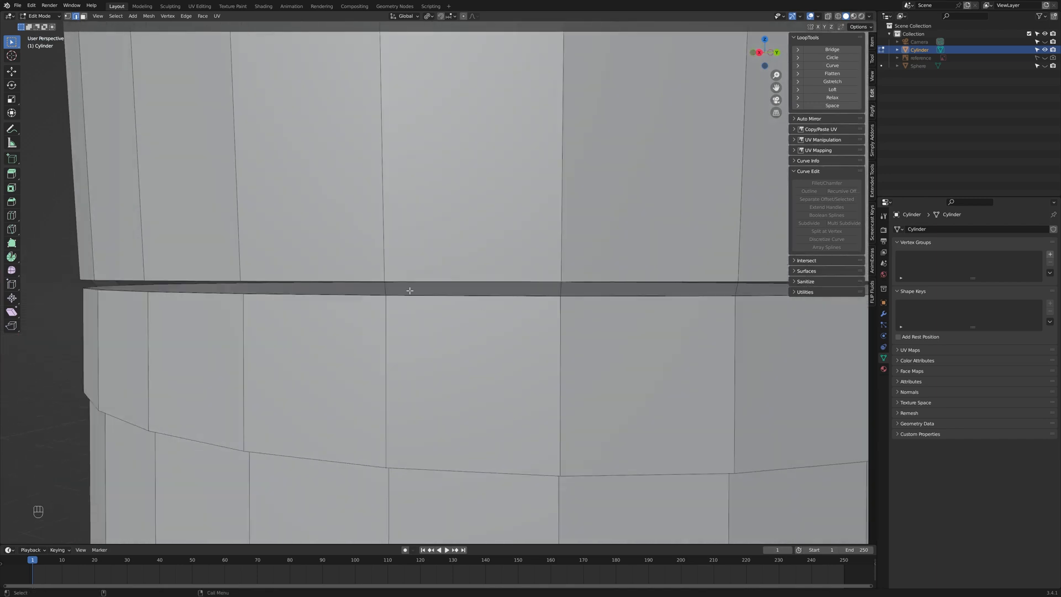
shift+middle_drag(692, 291, 547, 305)
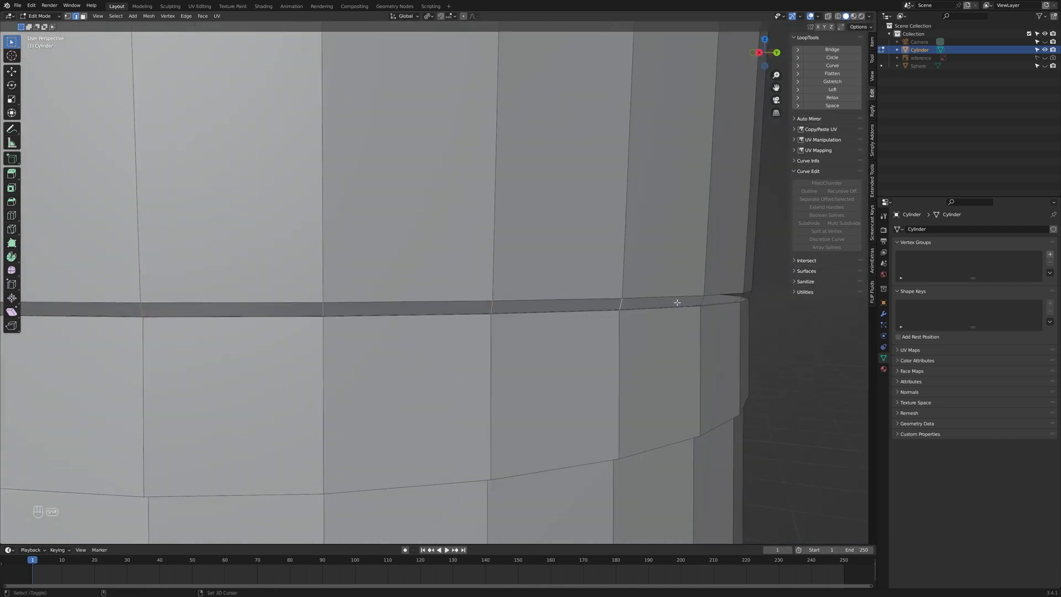
middle_drag(751, 294, 605, 296)
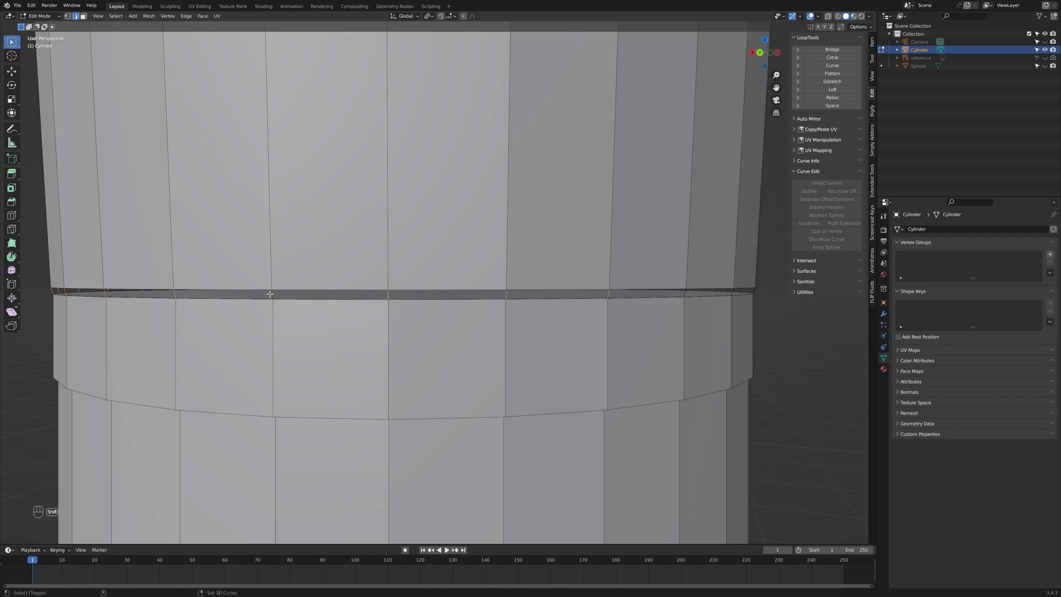
middle_drag(269, 294, 520, 296)
middle_drag(681, 293, 488, 300)
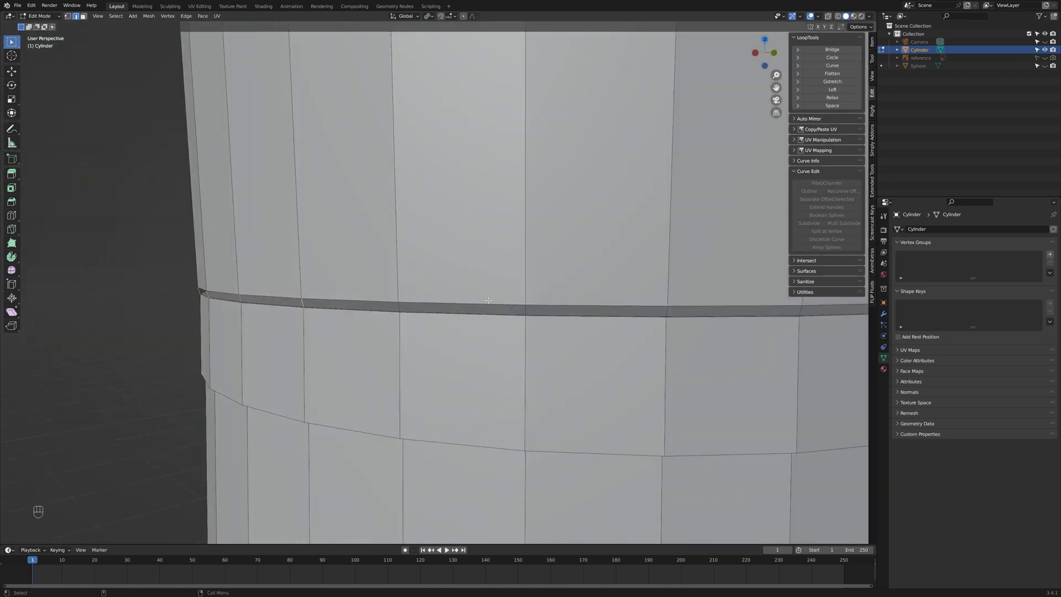
shift+middle_drag(799, 312, 535, 313)
key(x)
click(523, 316)
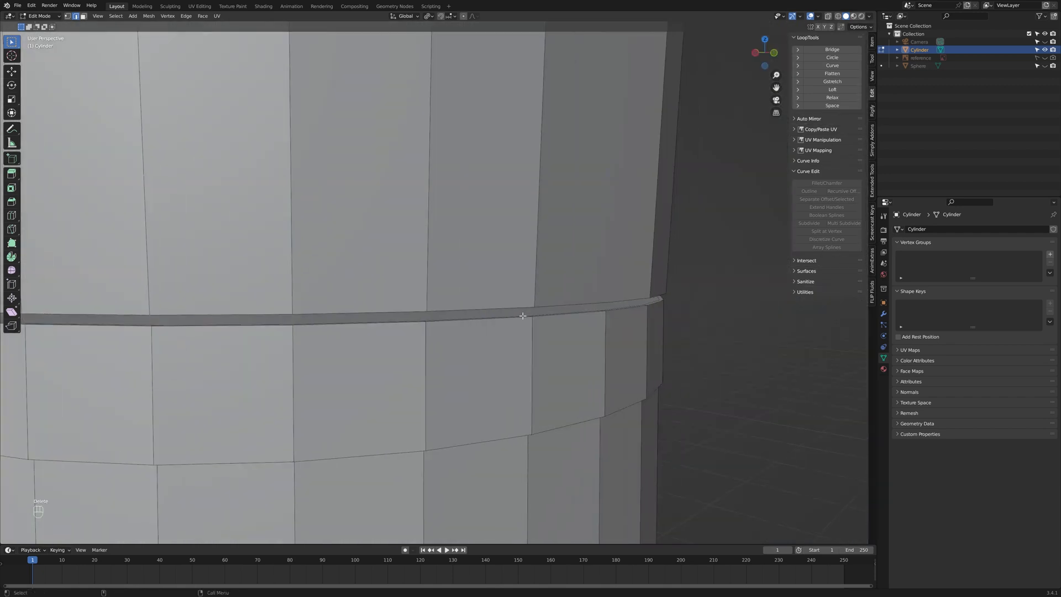
Step: Fill the first new ledge faces between the housing's bottom edges and the collar's matching top edges
middle_drag(612, 310, 505, 323)
scroll(506, 315, up, 2)
middle_drag(538, 412, 204, 308)
scroll(357, 346, down, 2)
key(f)
scroll(269, 332, up, 3)
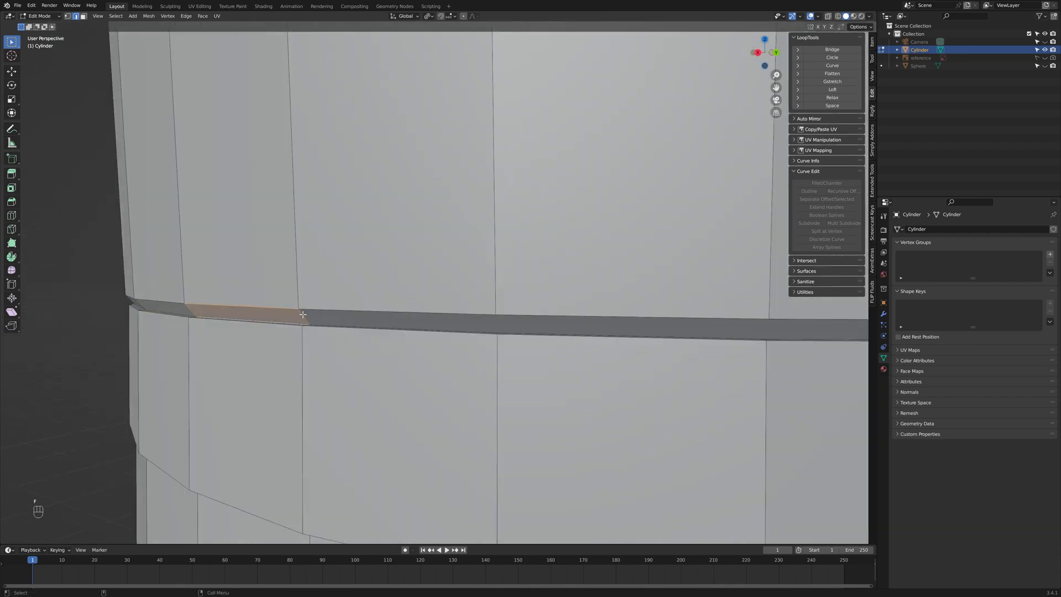
key(f)
shift+click(520, 323)
key(f)
Step: Extend the new ledge with faces between the next pairs of housing and collar edges
middle_drag(520, 323, 401, 352)
shift+click(440, 323)
key(f)
click(689, 337)
key(f)
click(577, 330)
key(f)
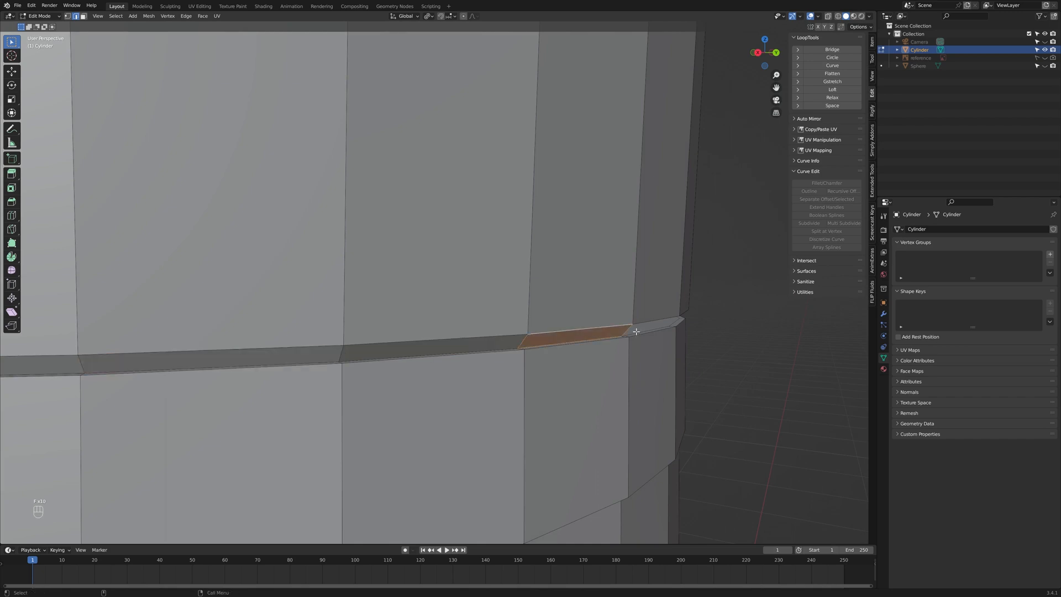
click(647, 326)
key(f)
Step: Fill the next ledge faces around the cylinder between the housing's bottom edges and the collar's top edges
click(681, 318)
middle_drag(681, 318, 546, 334)
key(f)
click(525, 331)
shift+click(524, 338)
key(f)
click(527, 332)
shift+click(526, 341)
key(f)
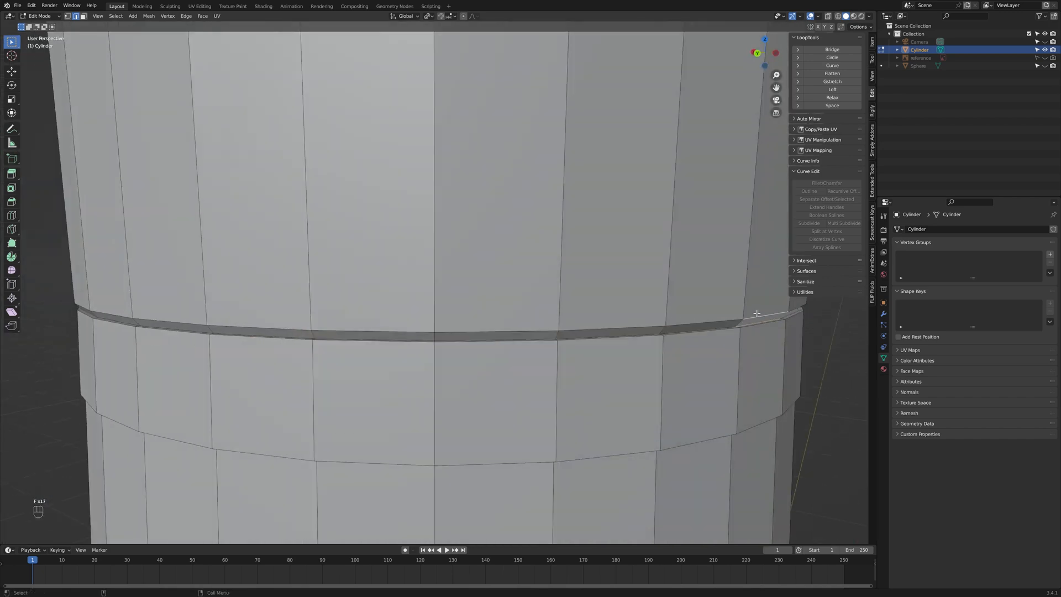
Step: Continue filling ledge faces around the next side of the cylinder, pairing each housing edge with its collar edge
key(f)
middle_drag(757, 314, 635, 320)
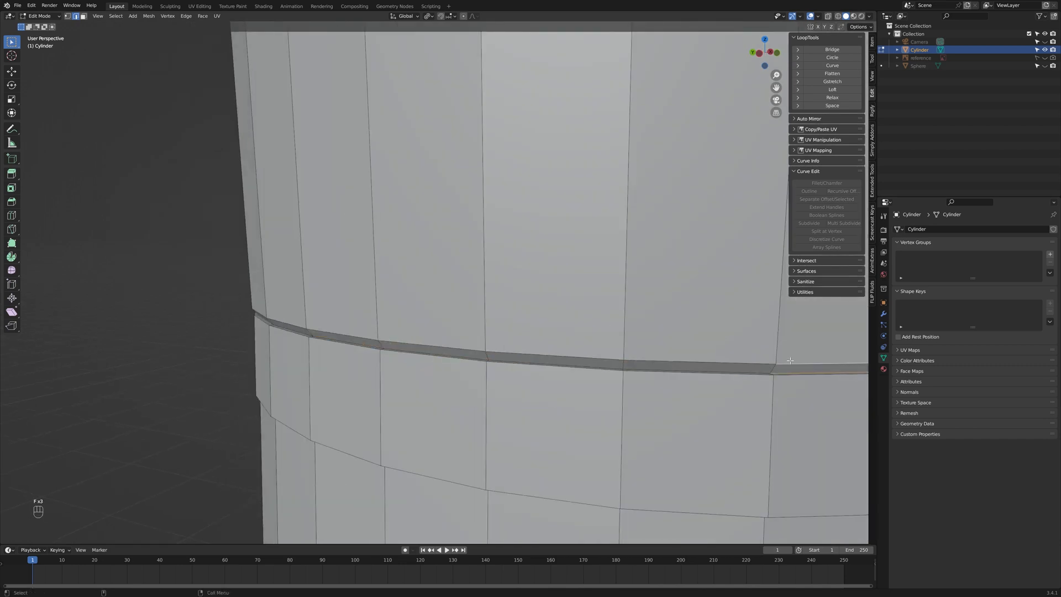
middle_drag(791, 360, 506, 342)
key(f)
key(f)
middle_drag(689, 337, 464, 298)
scroll(440, 341, down, 4)
Step: Delete a faulty ledge face and return to edge selection to refill the gap from its edges
key(3)
click(495, 341)
key(Delete)
click(493, 353)
key(2)
key(f)
Step: Close the last gaps in the ledge with faces between the remaining housing and collar edges
middle_drag(485, 355, 516, 326)
scroll(516, 326, up, 2)
click(512, 385)
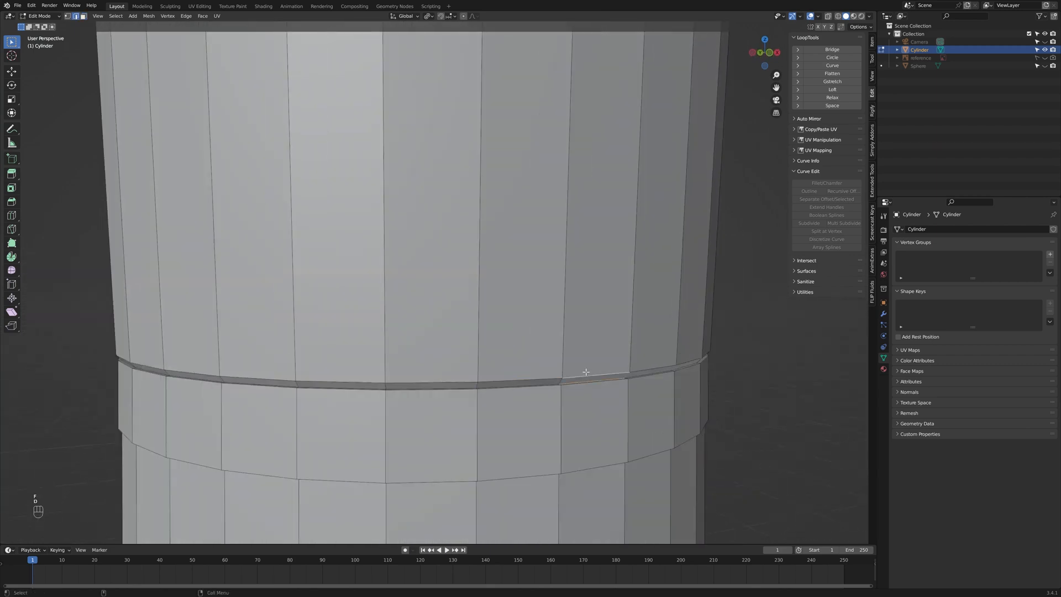
key(f)
shift+middle_drag(586, 372, 515, 360)
shift+click(535, 364)
key(f)
key(f)
Step: Select the whole mesh, merge its vertices by distance and clear the selection
key(m)
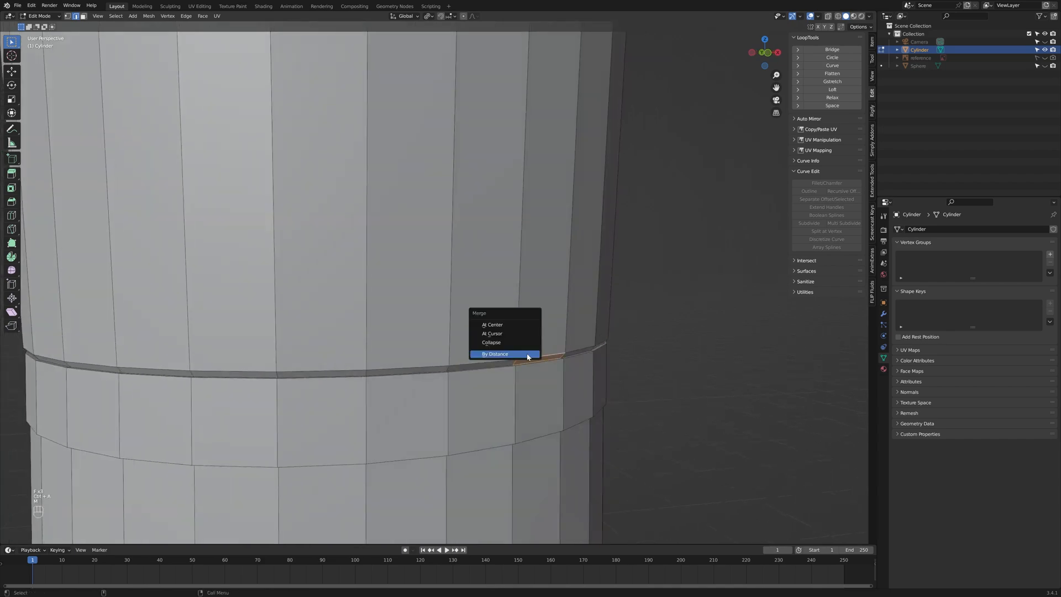
key(a)
key(m)
key(b)
key(alt+a)
Step: Try to bevel the edge loop at the rebuilt ledge between housing and collar
scroll(678, 374, down, 4)
middle_drag(677, 374, 530, 332)
scroll(531, 318, up, 2)
alt+click(530, 306)
key(ctrl+b)
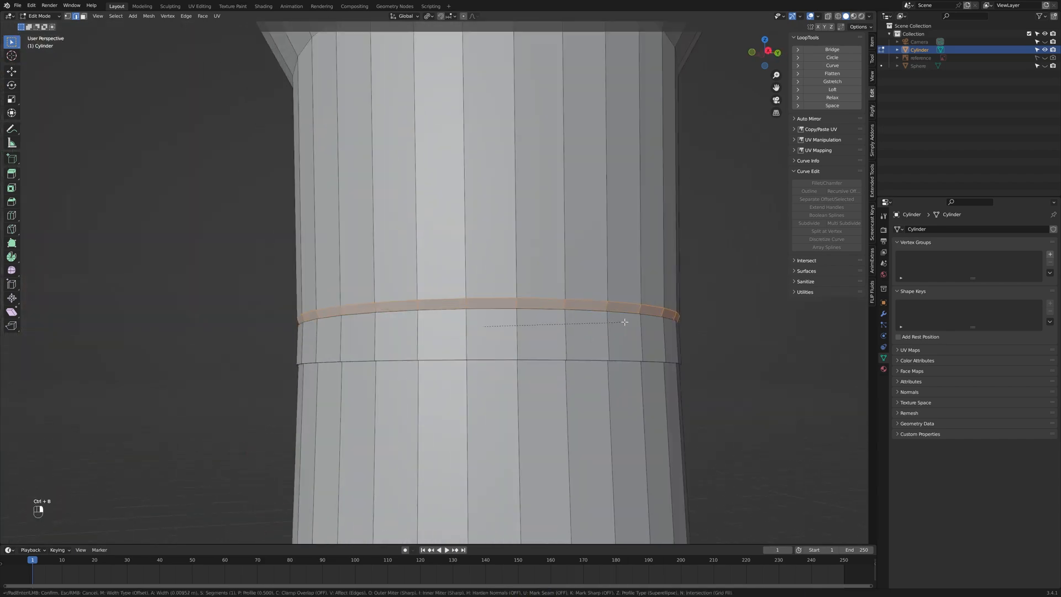
right_click(625, 321)
Step: Show the reference image in back view and try to add a loop cut around the upper housing
middle_drag(625, 321, 625, 359)
click(1044, 58)
click(776, 52)
scroll(562, 221, up, 4)
key(ctrl+r)
click(546, 243)
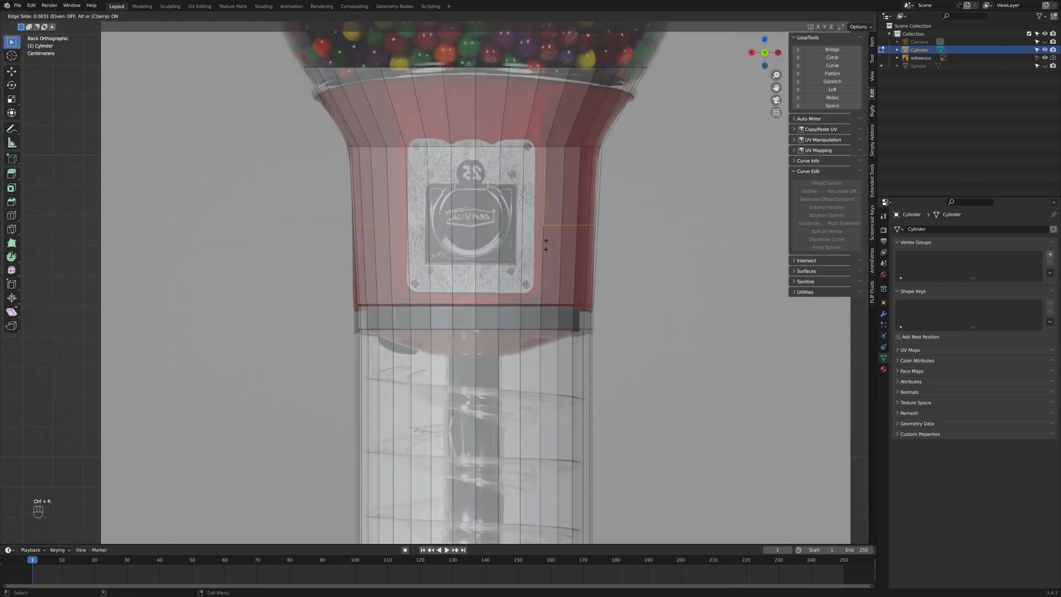
alt+click(571, 147)
scroll(687, 184, up, 1)
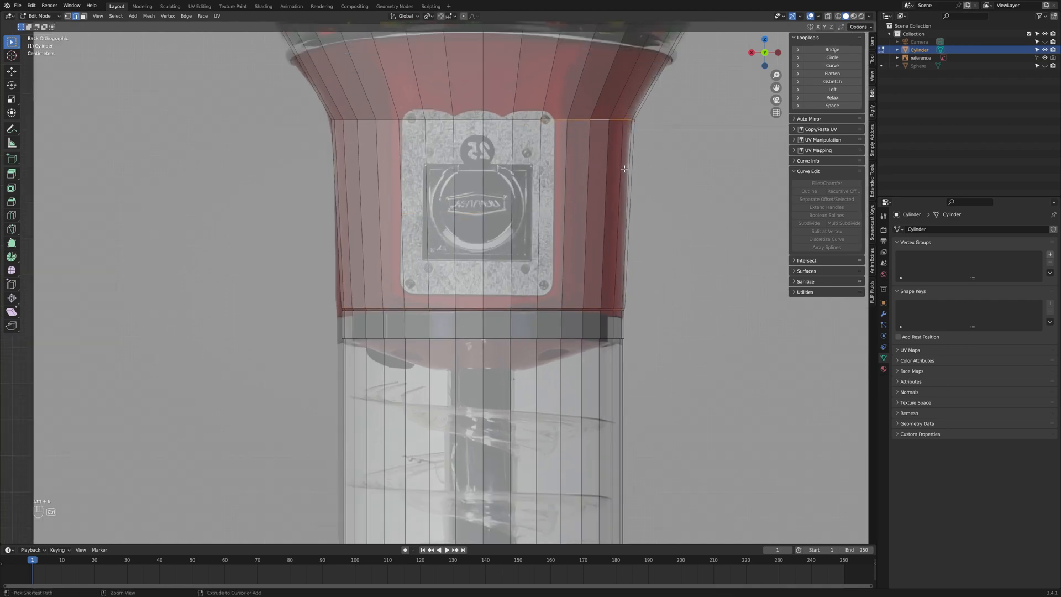
Step: Hide the reference image, turn off X-ray and refill the faulty side face of the upper housing from its edges
click(1044, 57)
middle_drag(553, 238, 486, 238)
key(alt+z)
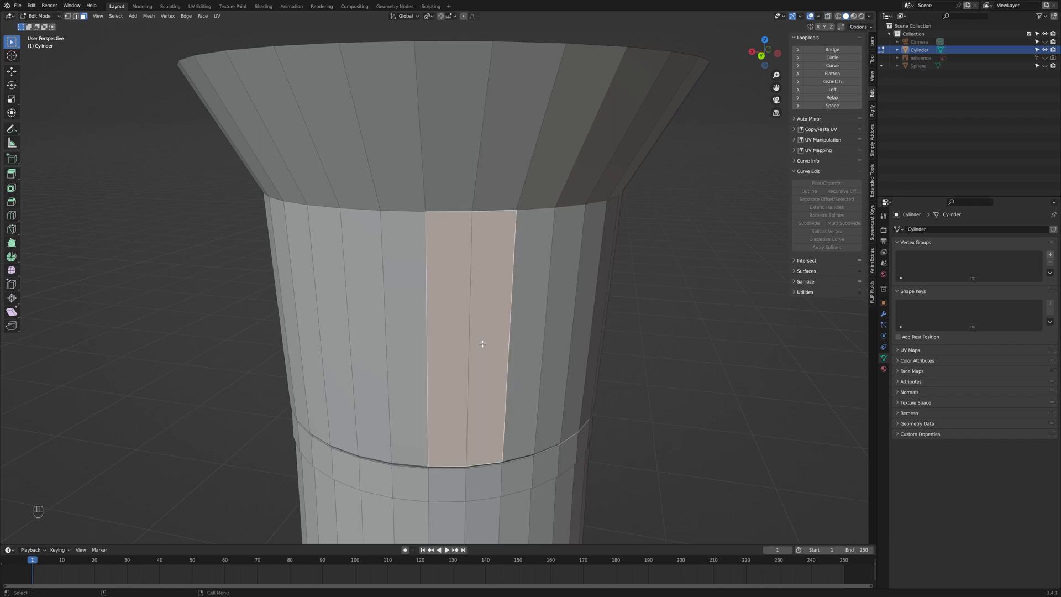
click(483, 344)
middle_drag(483, 347, 454, 327)
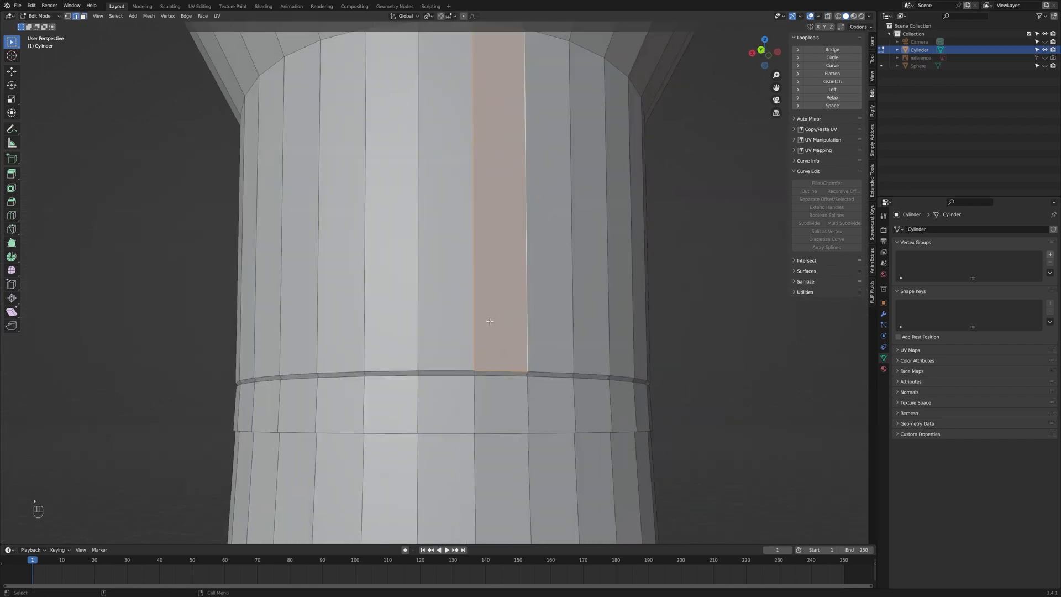
key(Tab)
key(Tab)
Step: Try to bevel the edge loop between the flare and the housing in back view against the reference image
click(764, 52)
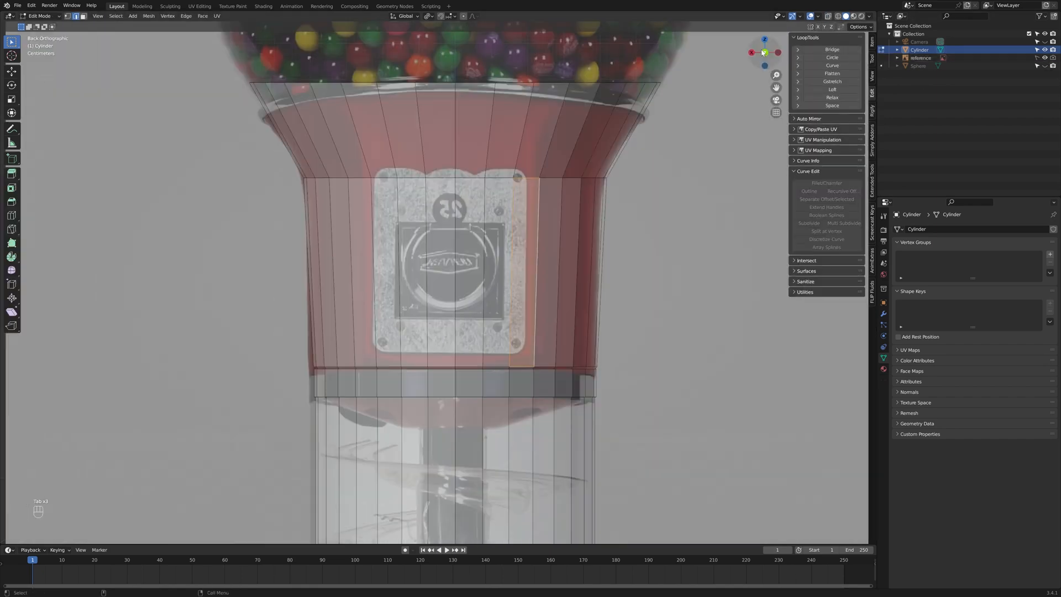
alt+click(525, 179)
key(ctrl+b)
click(649, 250)
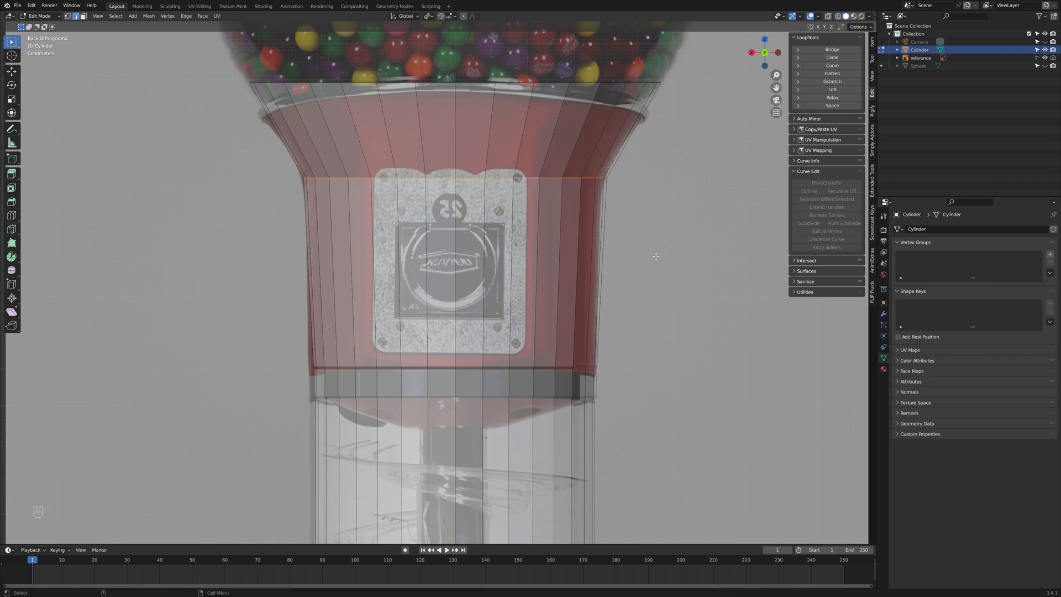
Step: Hide the reference image and check how the edge loop between the flare and the housing selects
middle_drag(650, 251, 728, 142)
click(828, 17)
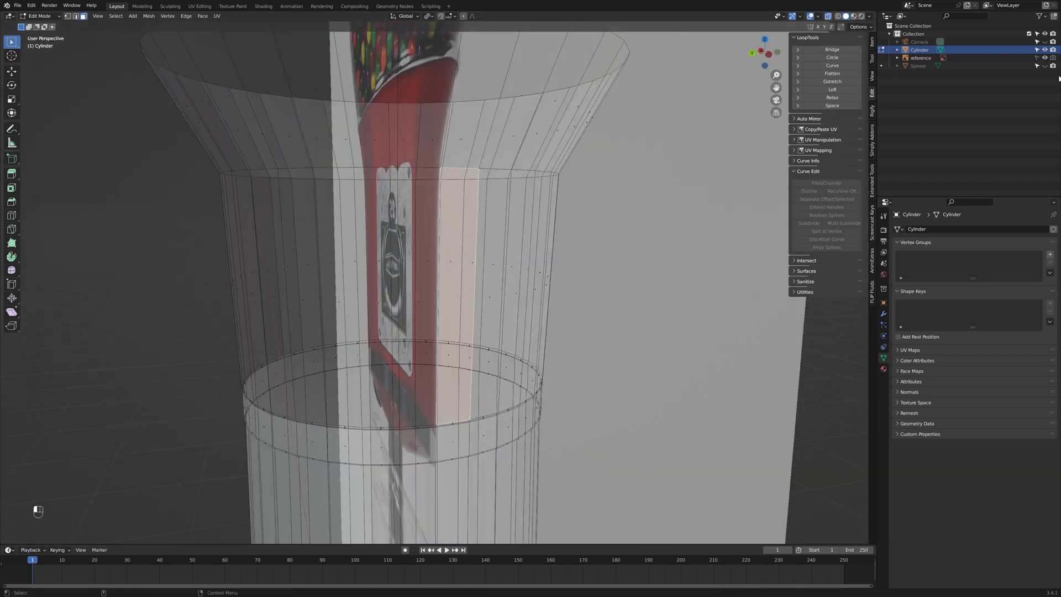
click(1043, 57)
mouse_move(512, 287)
middle_down()
mouse_move(519, 302)
mouse_move(519, 290)
middle_up()
key(alt+a)
key(2)
alt+click(490, 162)
middle_drag(491, 162, 497, 185)
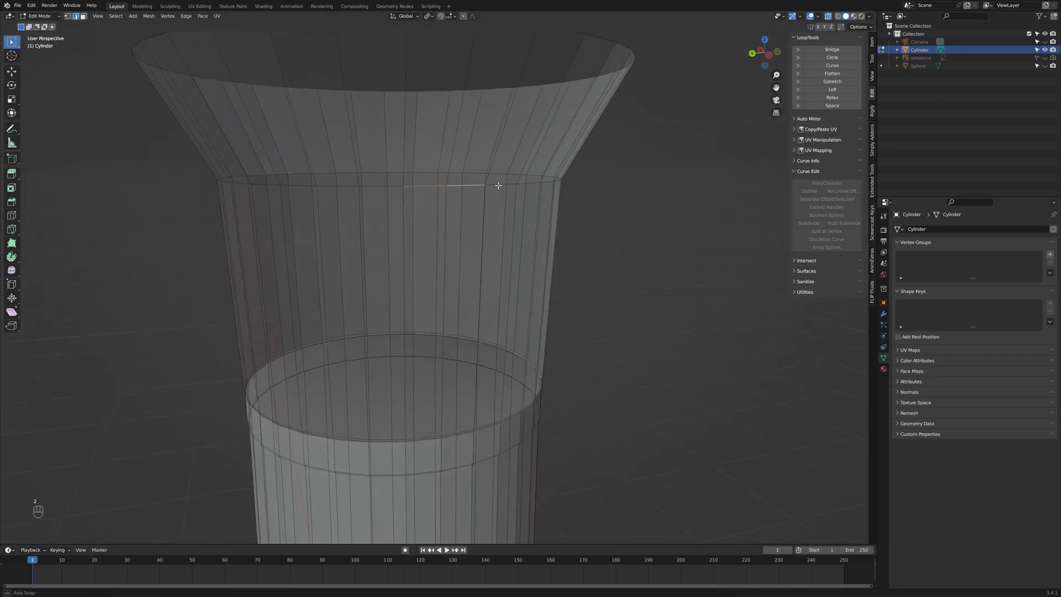
Step: Merge all of the cylinder's vertices by distance and recheck the seam below the flare
key(a)
key(m)
key(b)
click(454, 187)
middle_drag(348, 144, 326, 243)
Step: Delete the stray face in the upper housing and the stray geometry at its seam with the flare
key(3)
click(261, 417)
key(x)
middle_drag(260, 417, 332, 297)
click(267, 411)
scroll(332, 297, up, 2)
middle_drag(337, 337, 546, 302)
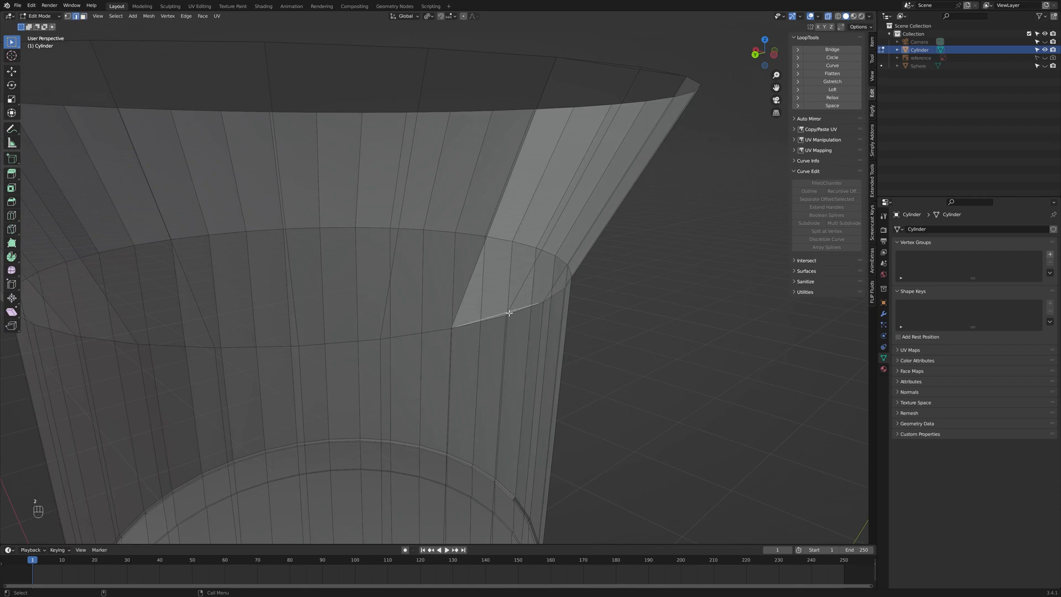
key(Delete)
click(502, 286)
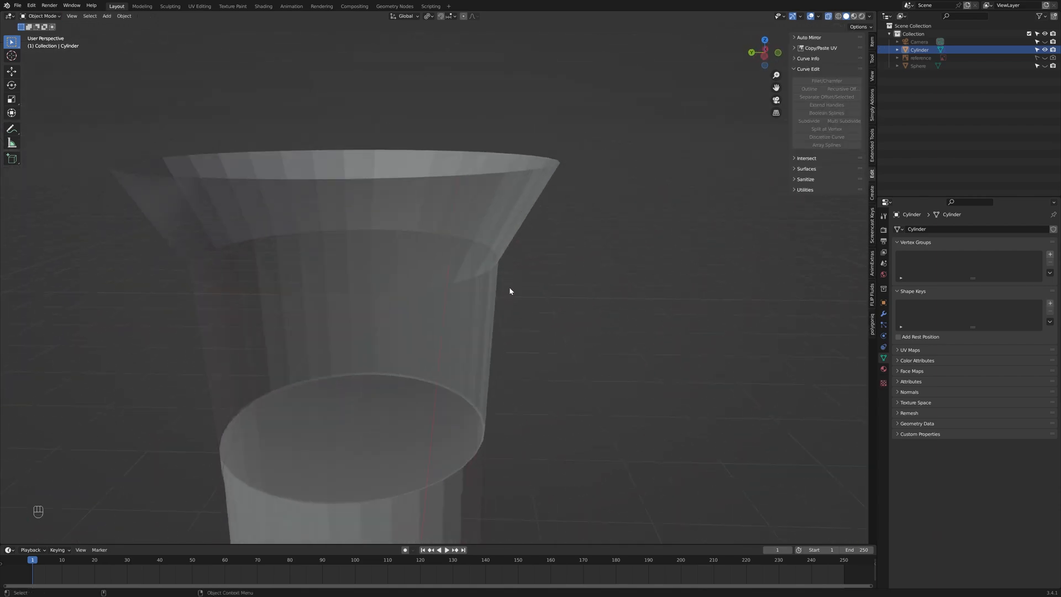
Step: Bevel the edge loop between the flare and the housing into several segments, following the reference's curve in back view
key(ctrl+KP_1)
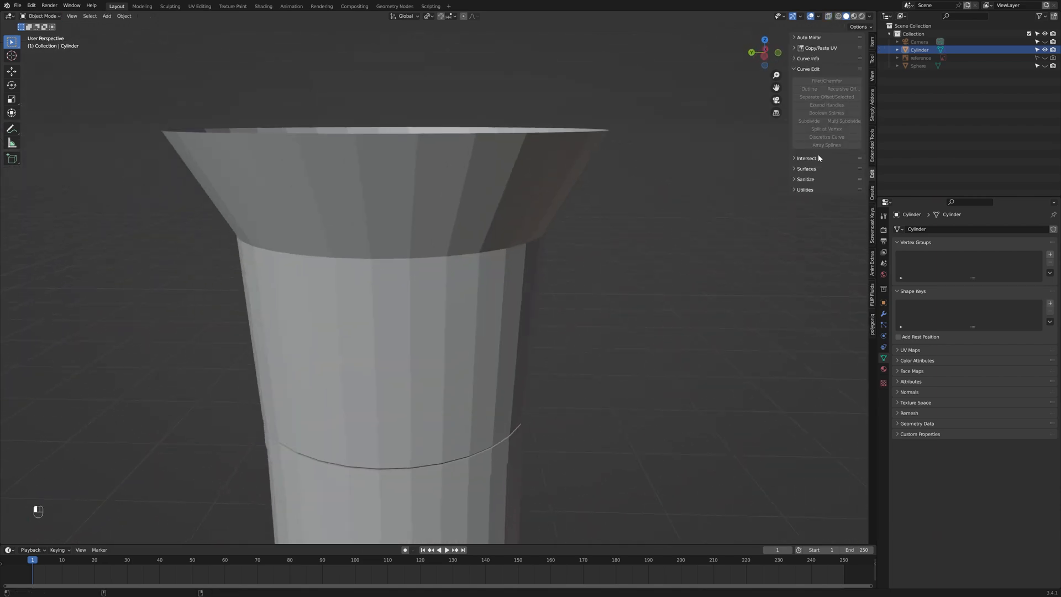
key(Tab)
key(ctrl+b)
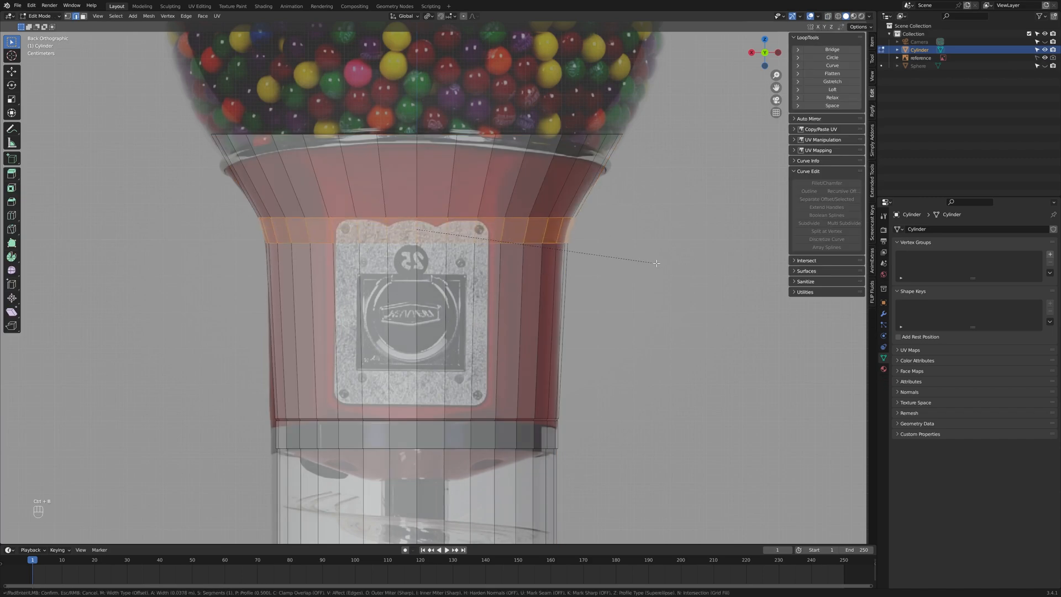
click(663, 273)
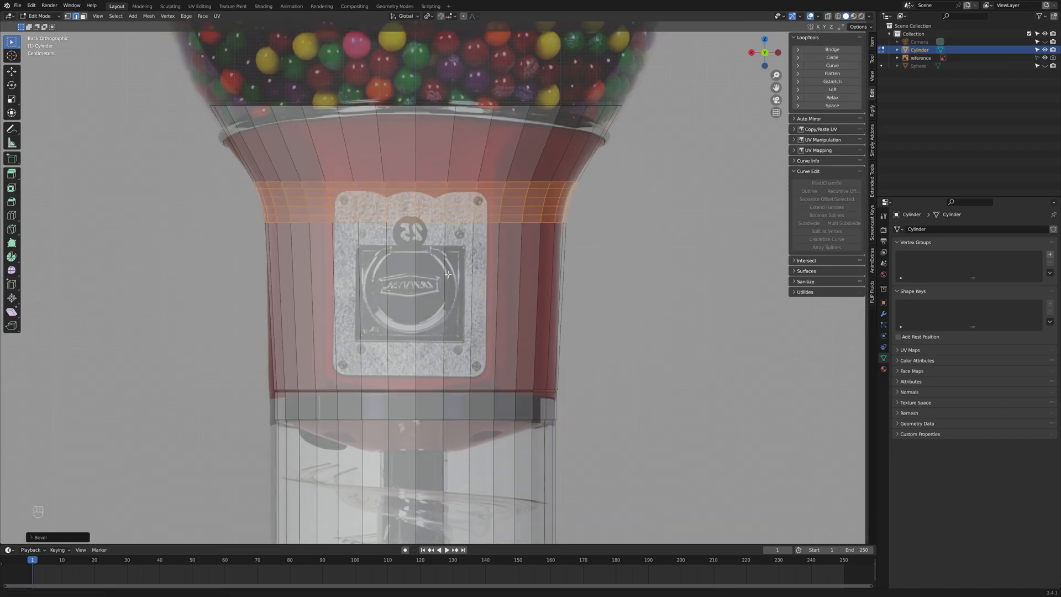
Step: Check the ledge's edge loop and merge the whole mesh's vertices by distance
scroll(488, 367, up, 2)
alt+click(487, 367)
right_click(703, 388)
key(a)
key(m)
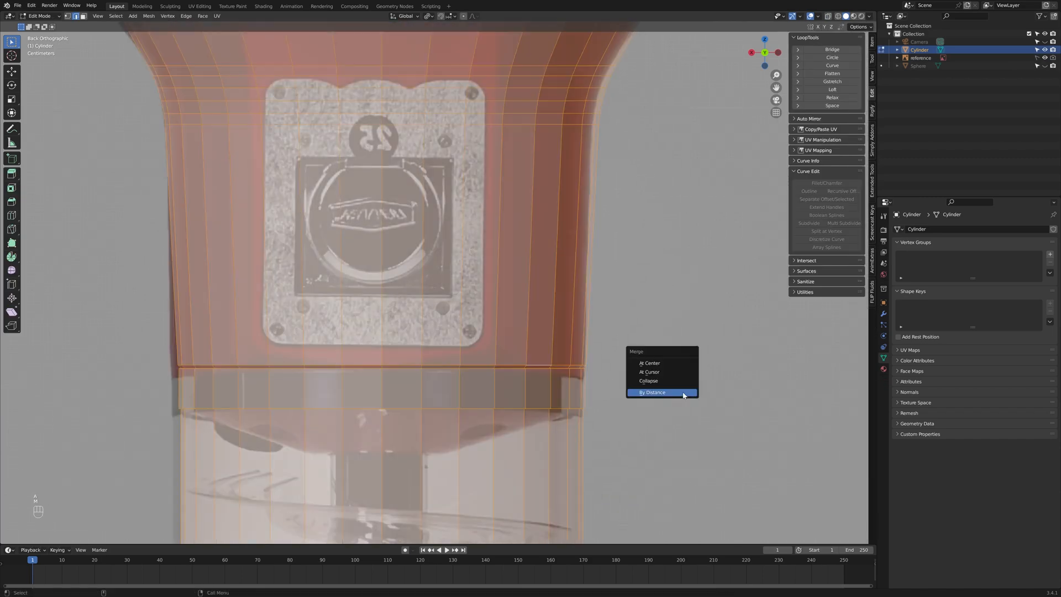
click(682, 394)
Step: Check the ledge's vertices up close and try to bevel its edge loop again
scroll(479, 386, up, 3)
key(1)
scroll(440, 281, up, 2)
click(440, 281)
scroll(562, 368, down, 6)
key(Tab)
key(Tab)
middle_drag(563, 369, 528, 334)
key(2)
alt+click(397, 300)
key(ctrl+b)
right_click(566, 334)
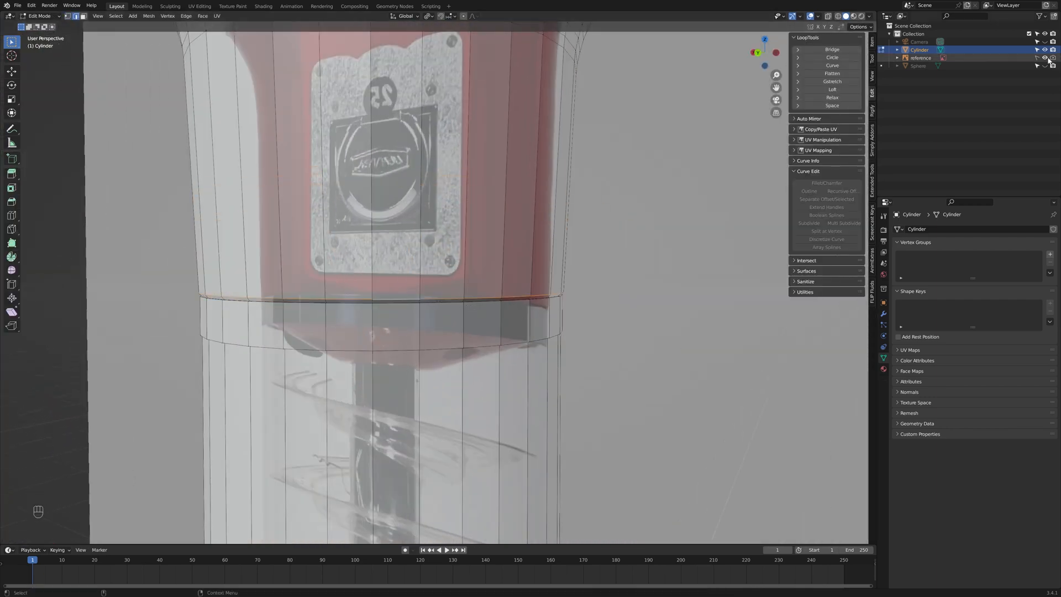
Step: Hide the reference image, switch to face selection and check how the face loops around the ledge select
click(1045, 58)
middle_drag(624, 326, 326, 299)
key(alt+z)
scroll(606, 245, up, 3)
middle_drag(580, 246, 420, 268)
key(3)
alt+click(514, 275)
scroll(514, 275, down, 6)
middle_drag(531, 277, 498, 260)
alt+click(500, 221)
middle_drag(403, 265, 415, 284)
Step: Examine individual ledge faces up close in X-ray for leftover or overlapping geometry
key(alt+z)
click(749, 188)
middle_drag(748, 232, 679, 329)
scroll(547, 292, up, 4)
click(575, 290)
middle_drag(486, 288, 582, 286)
scroll(582, 287, up, 2)
click(513, 340)
scroll(512, 340, down, 3)
key(alt+z)
key(2)
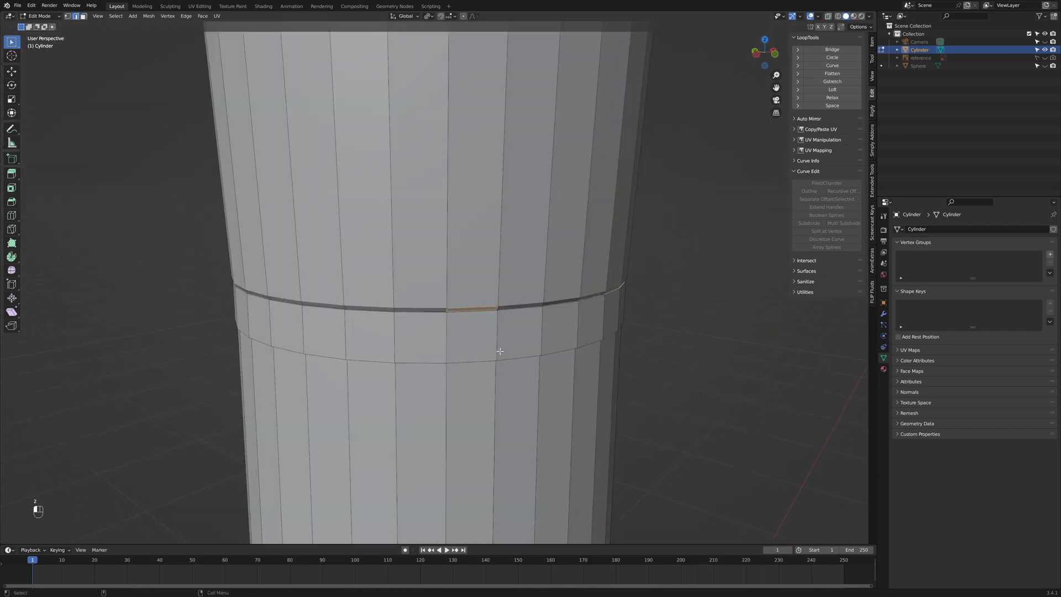
Step: Try twice to bevel the ledge's edges around the cylinder and inspect the ledge in vertex selection
key(ctrl+b)
right_click(620, 313)
scroll(614, 315, down, 6)
middle_drag(613, 315, 559, 326)
key(ctrl+b)
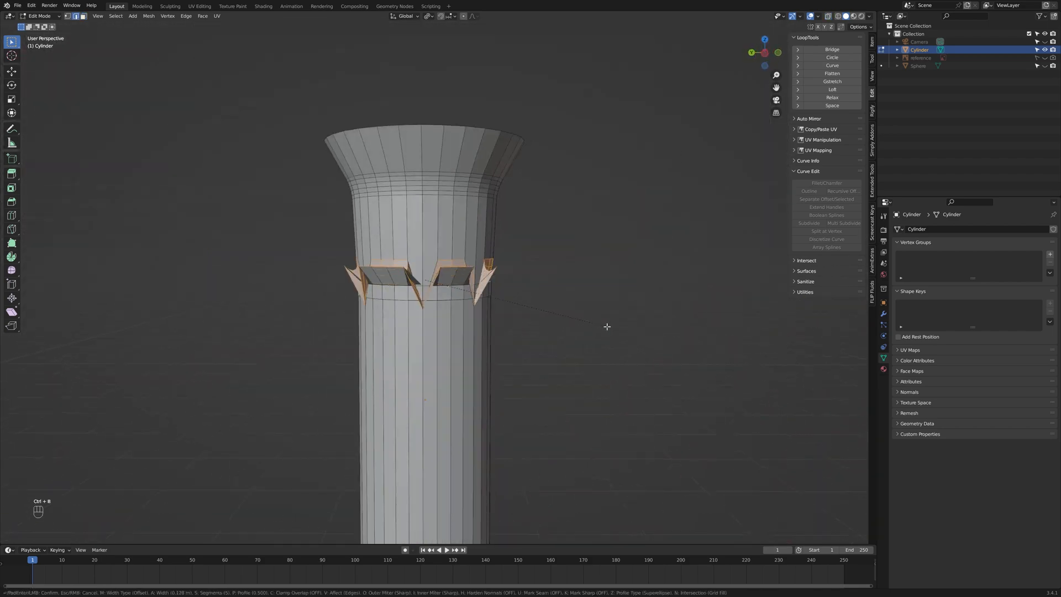
right_click(607, 327)
scroll(433, 299, up, 7)
key(1)
scroll(595, 266, down, 4)
middle_drag(594, 266, 594, 243)
Step: Save the project as "gumball v2.blend" in the Blender stuff folder on the D drive
key(ctrl+s)
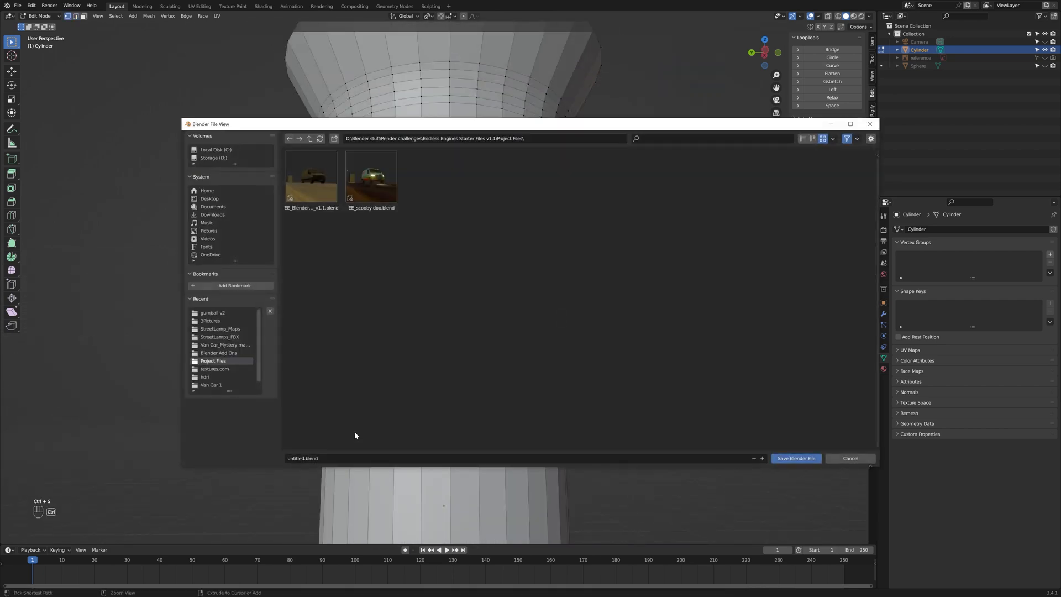
click(214, 158)
click(799, 199)
click(433, 460)
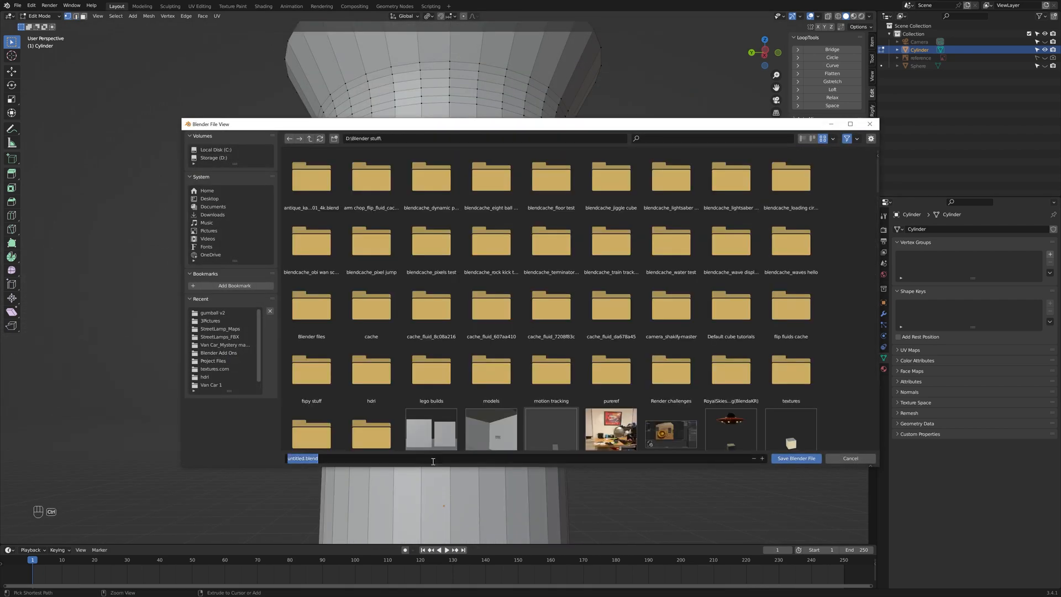
key(Return)
key(Return)
Step: Show the reference image in back view and bevel the base's widest shoulder edge loop with 5 segments
scroll(467, 324, down, 4)
middle_drag(466, 325, 483, 354)
shift+middle_drag(483, 353, 482, 195)
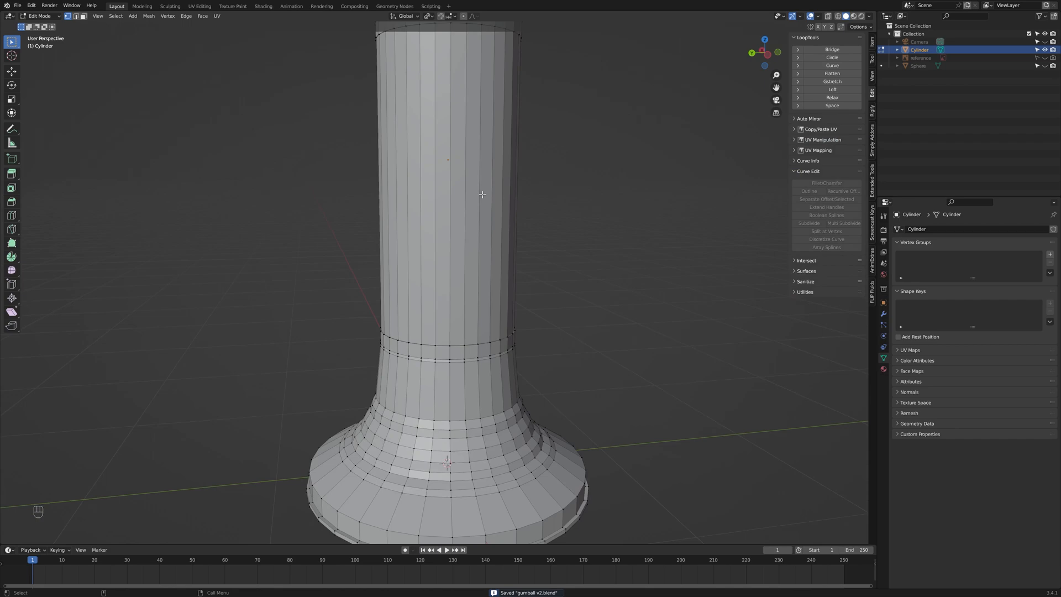
click(1044, 58)
key(ctrl+KP_1)
scroll(688, 361, up, 4)
key(ctrl+b)
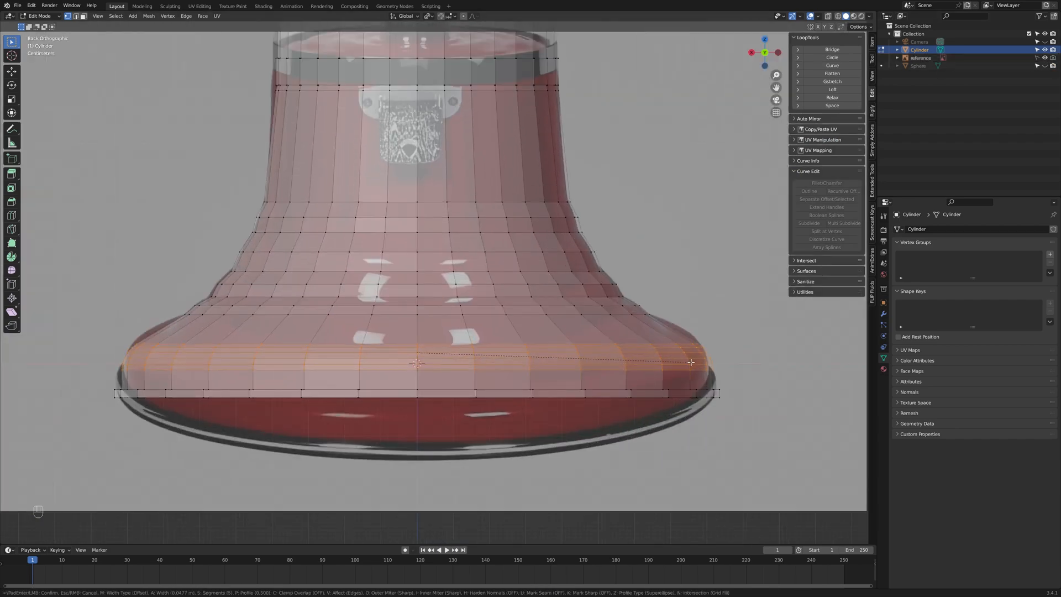
click(690, 362)
Step: Select four alternating edge loops on the flared base and bevel them together to smooth its curve
alt+click(569, 218)
scroll(606, 238, up, 2)
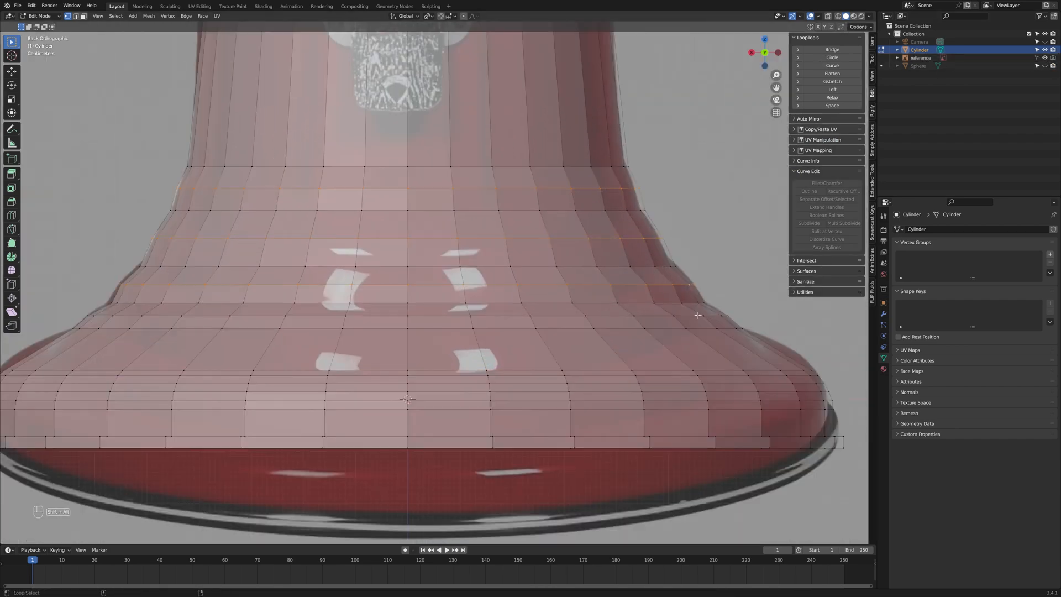
alt+shift+click(698, 315)
key(ctrl+b)
click(794, 314)
Step: Select the remaining four edge loops on the flared base and bevel them together with 2 segments
alt+click(635, 210)
alt+shift+click(613, 166)
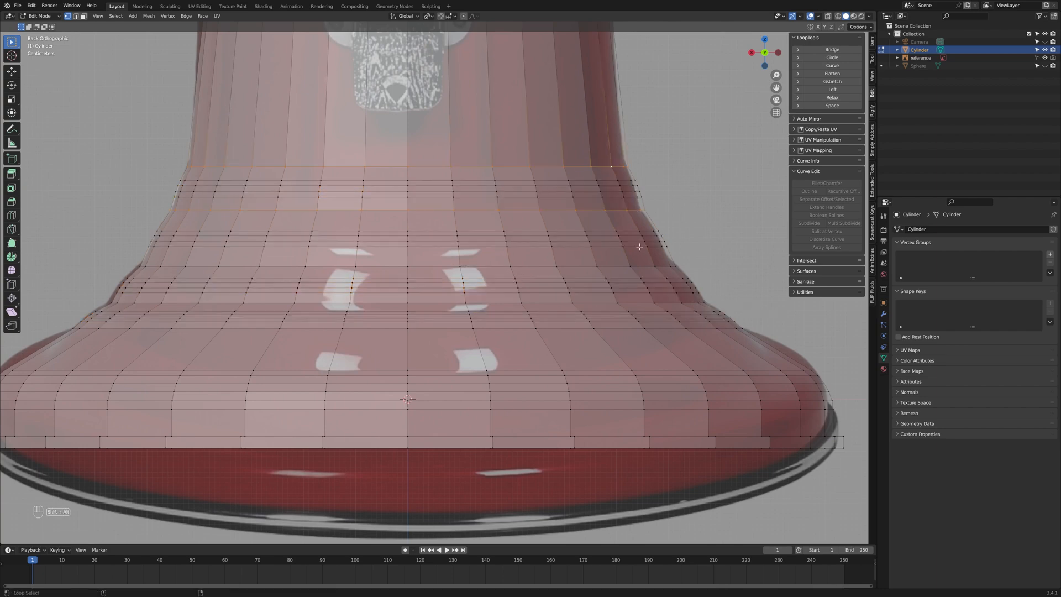
key(ctrl+b)
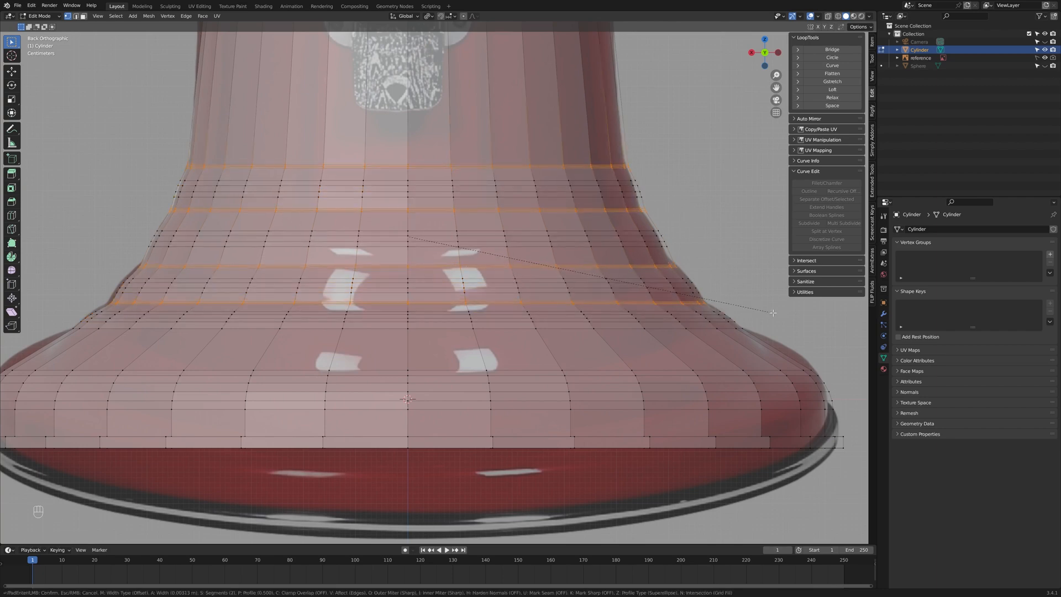
click(773, 312)
key(alt+a)
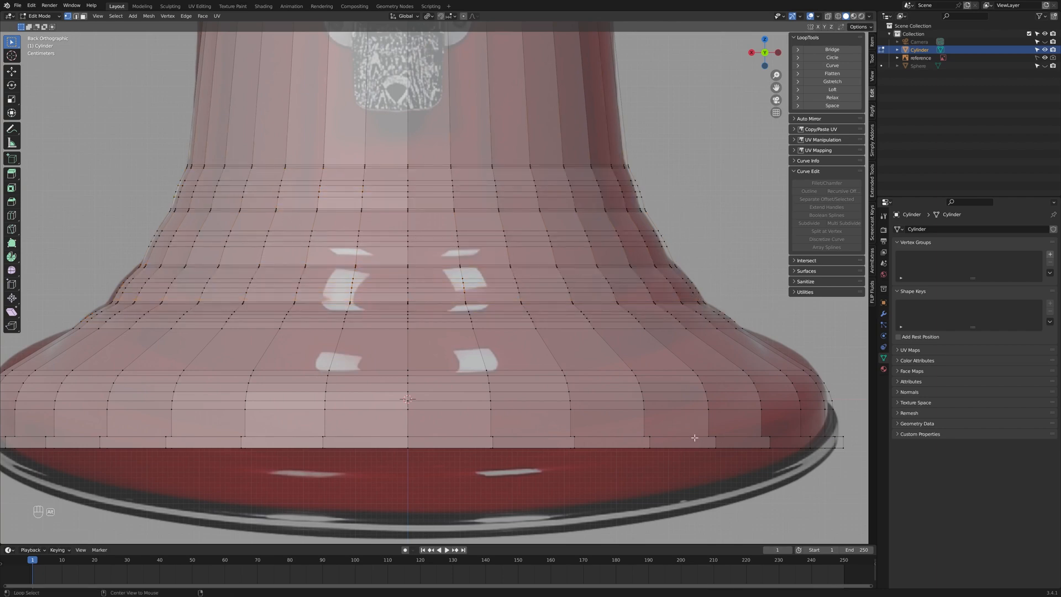
Step: Bevel the edges of the base's bottom rim and the loop where the rim meets the base
key(ctrl+b)
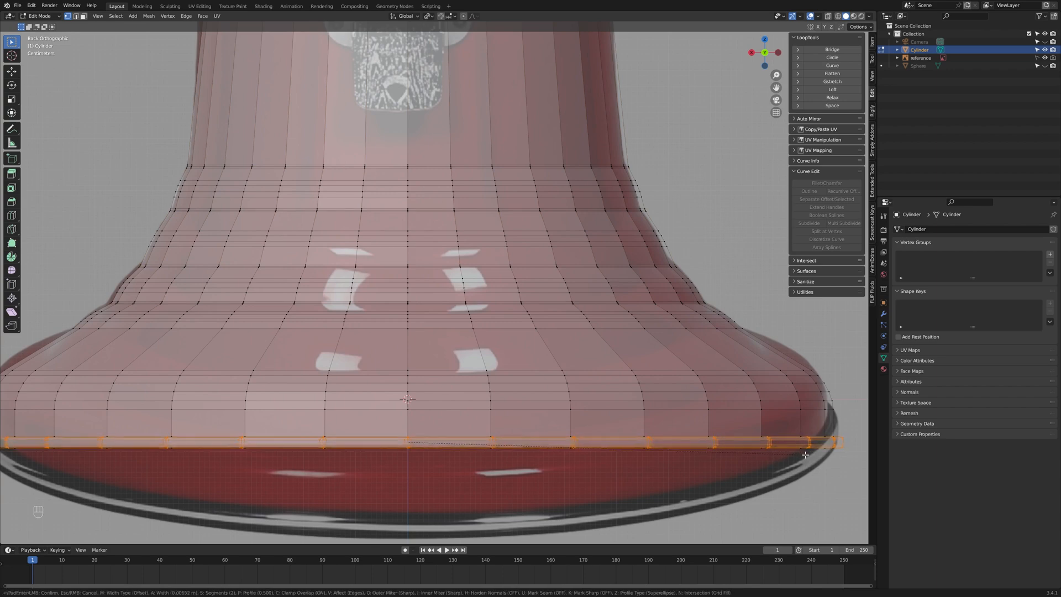
middle_drag(804, 454, 749, 460)
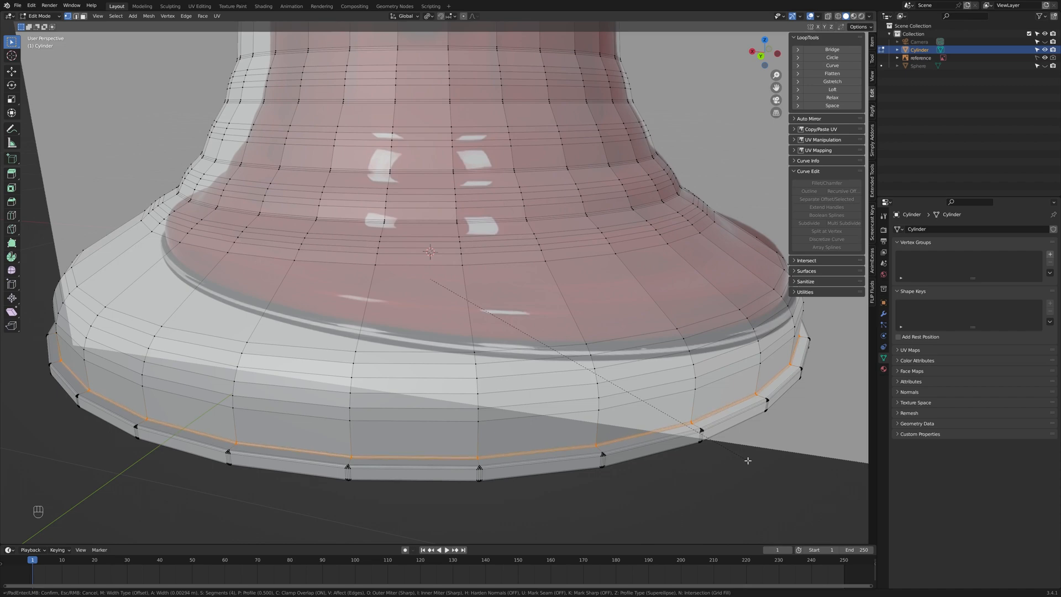
click(748, 460)
Step: Bevel the edge loop at the top of the red base, just below the lower grey collar
scroll(748, 461, down, 3)
shift+middle_drag(497, 215, 569, 309)
scroll(570, 298, up, 3)
alt+click(600, 279)
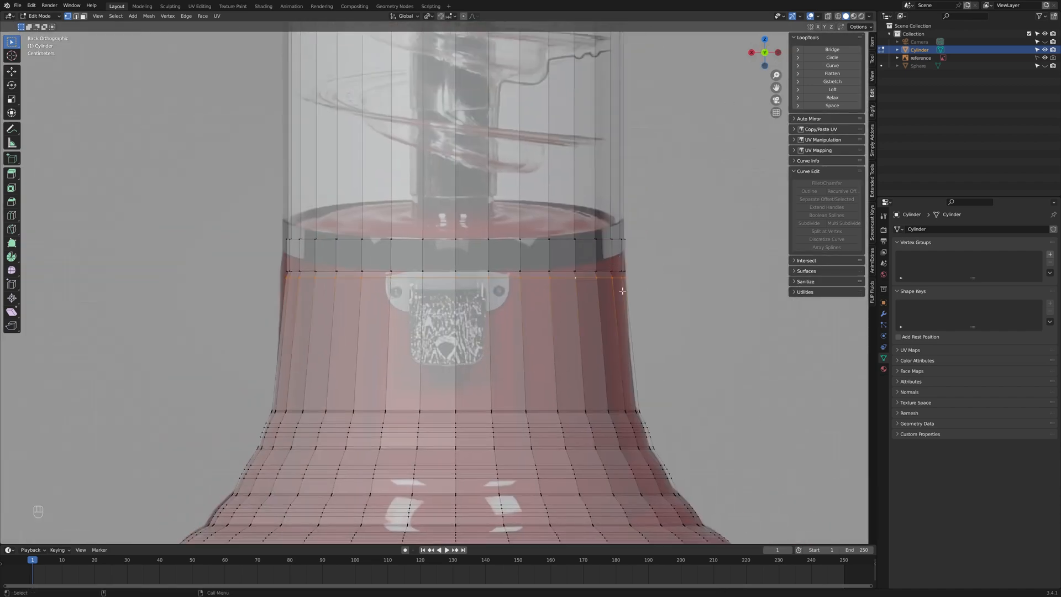
scroll(600, 280, up, 2)
key(ctrl+b)
click(711, 352)
alt+click(486, 220)
scroll(457, 205, up, 2)
alt+shift+click(521, 283)
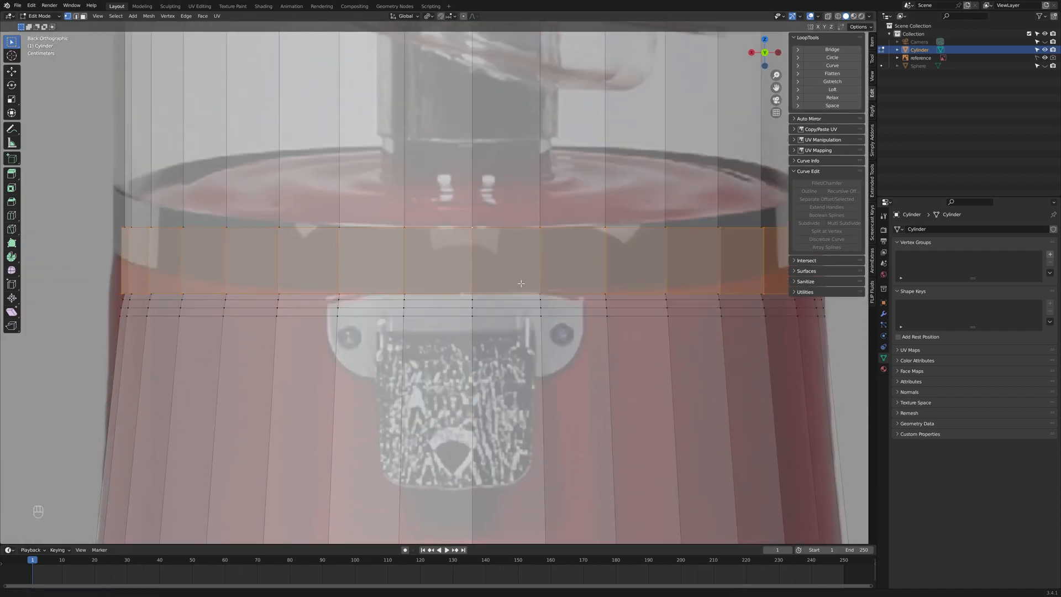
shift+middle_drag(521, 279, 527, 293)
key(ctrl+b)
right_click(649, 306)
Step: Bevel the lower grey collar's lower edge loop with 2 segments, and bevel its upper edge loop separately
alt+click(519, 304)
key(ctrl+b)
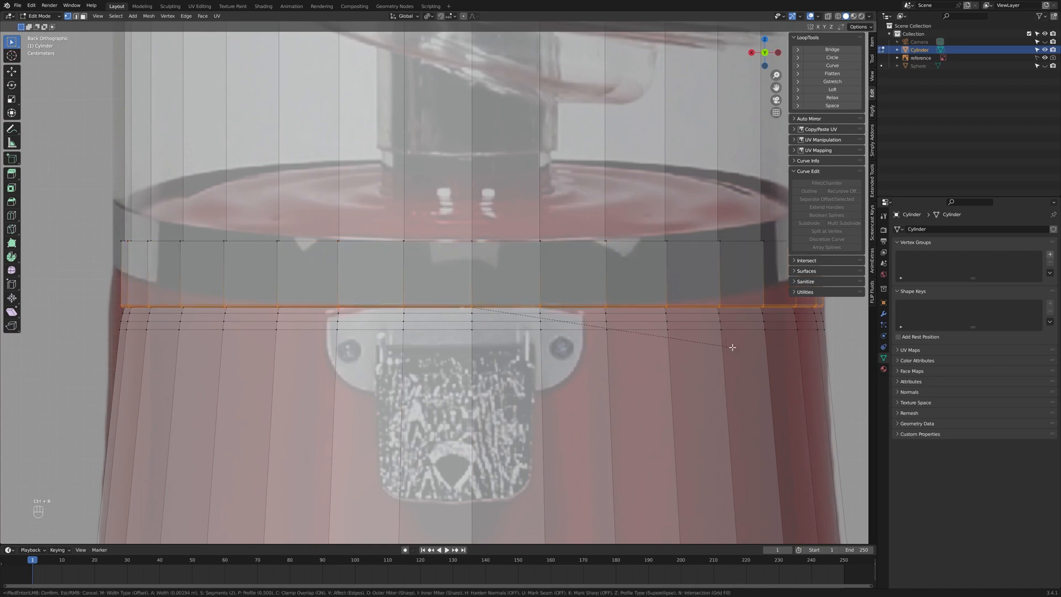
click(732, 347)
alt+click(589, 241)
key(ctrl+b)
click(617, 294)
Step: Bevel the lower and upper edge loops of the upper grey collar beneath the coin housing
scroll(617, 293, down, 4)
shift+middle_drag(617, 294, 500, 350)
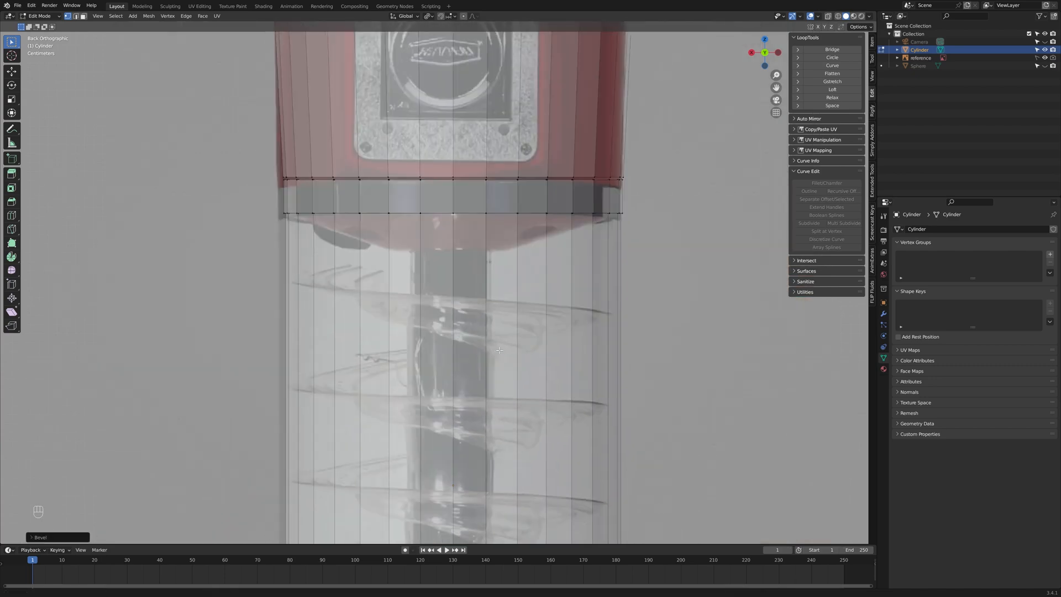
scroll(499, 350, up, 5)
click(644, 313)
alt+click(555, 141)
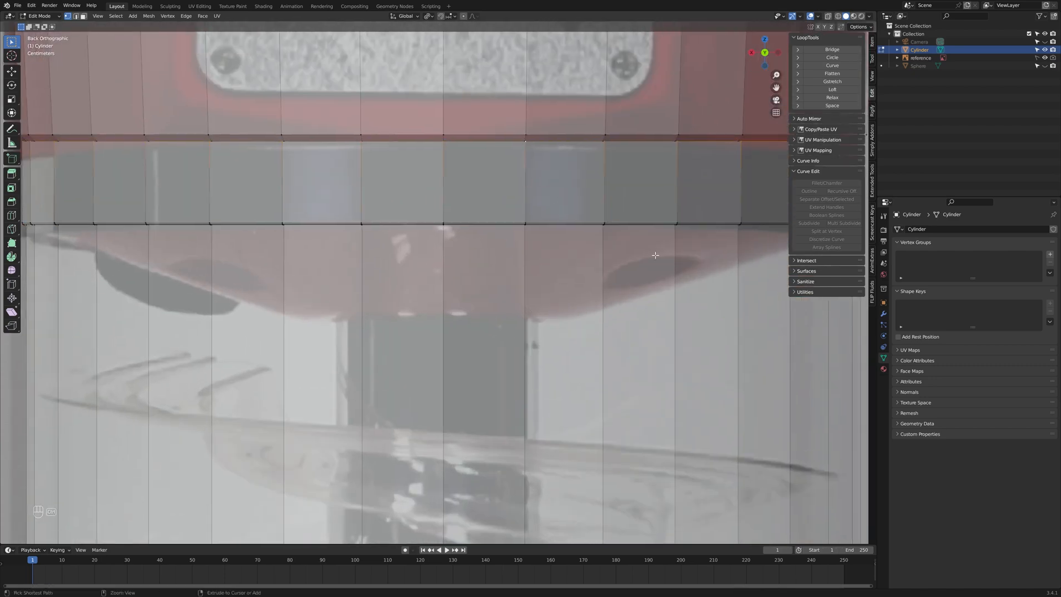
click(658, 256)
Step: Try to bevel the coin housing's bottom edge loop, and delete two distorted faces of the ledge beneath it
scroll(658, 257, down, 5)
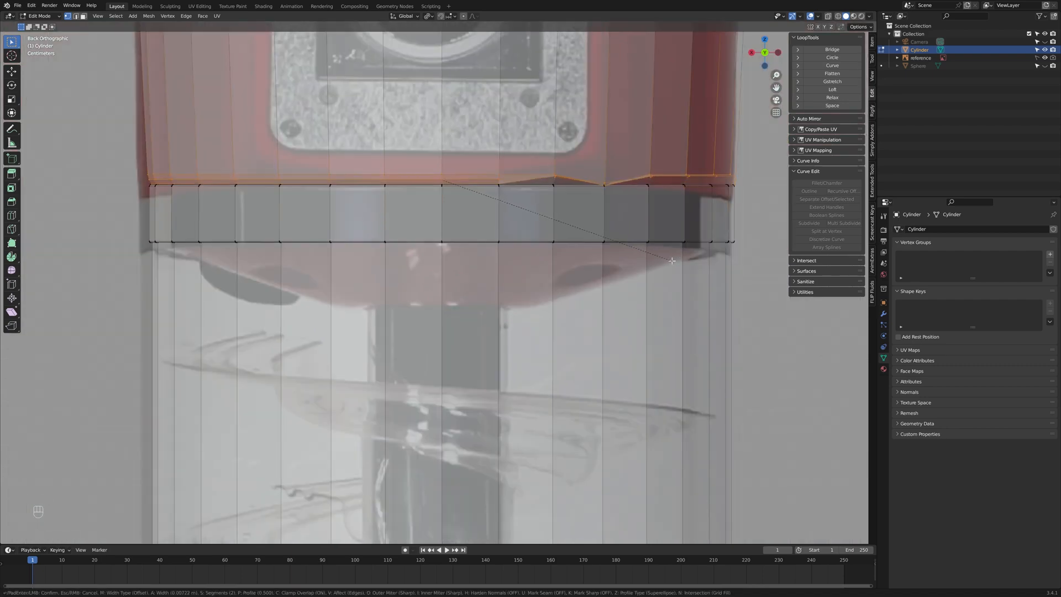
scroll(506, 336, up, 6)
scroll(506, 337, up, 2)
key(3)
click(454, 277)
shift+click(549, 280)
key(x)
click(548, 289)
Step: Fill the gap in the ledge with new faces between the housing's bottom edge and the upper collar
middle_drag(544, 293, 405, 320)
scroll(528, 337, down, 5)
scroll(496, 358, up, 2)
click(405, 319)
key(2)
alt+click(313, 334)
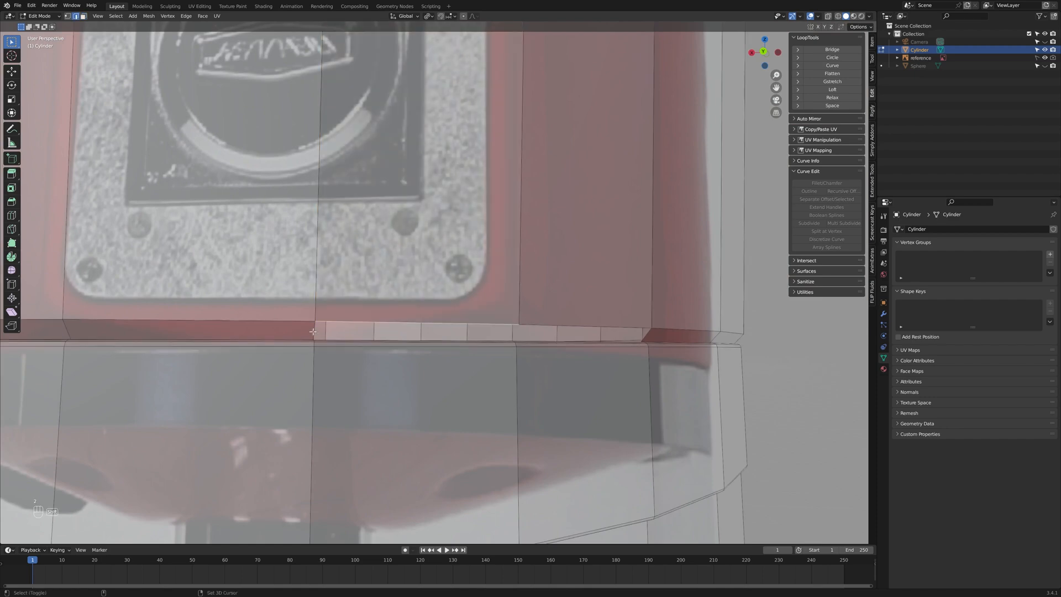
middle_drag(436, 370, 495, 328)
key(f)
key(ctrl+z)
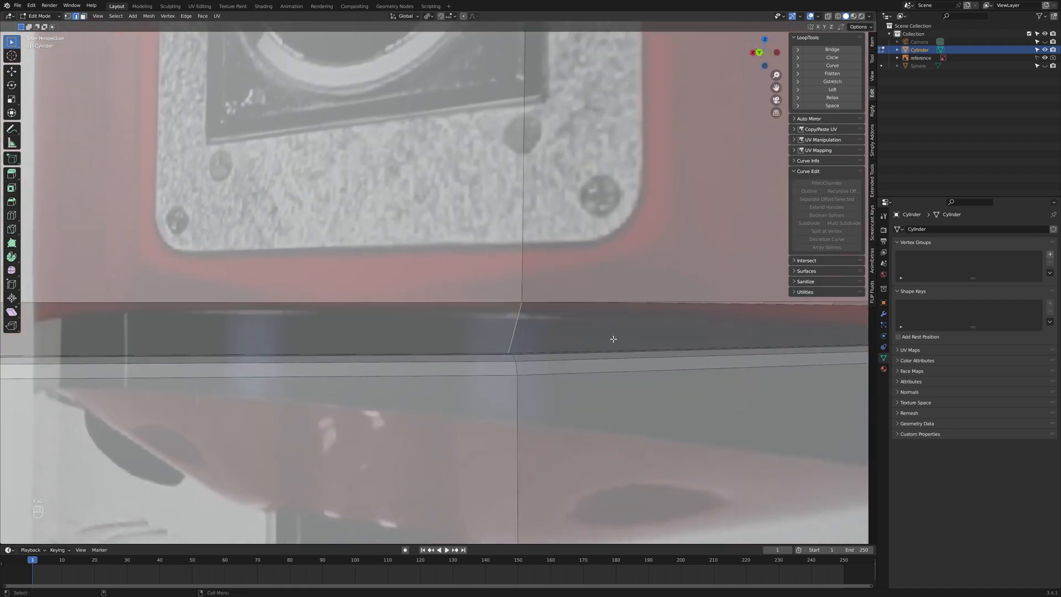
key(f)
click(575, 350)
shift+click(550, 304)
key(f)
Step: Retry the bevel on the housing's bottom edge loop and delete further distorted ledge faces around the side
scroll(550, 305, down, 3)
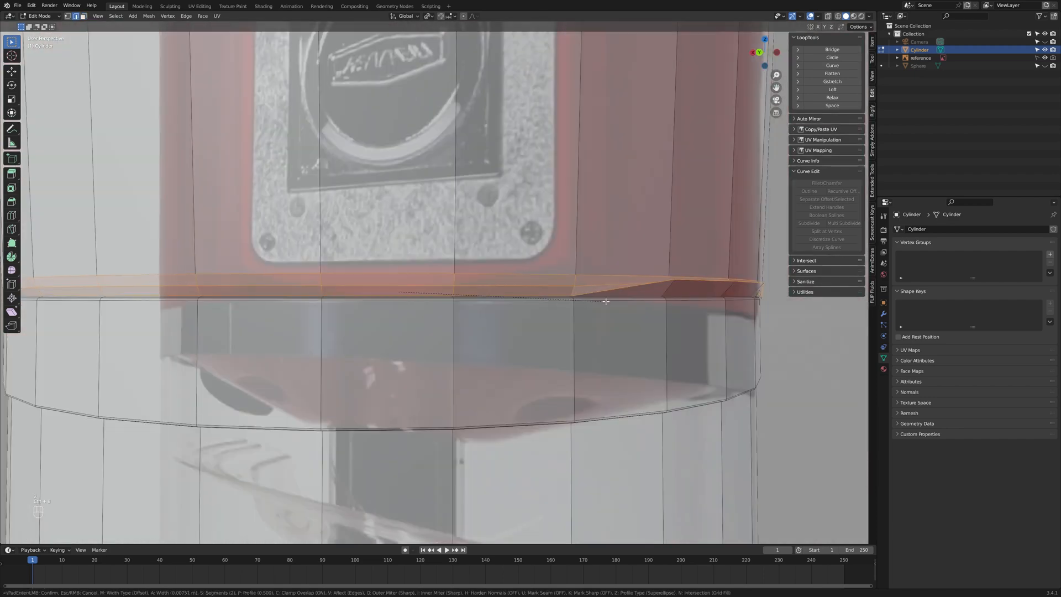
middle_drag(519, 287, 684, 296)
key(x)
click(684, 295)
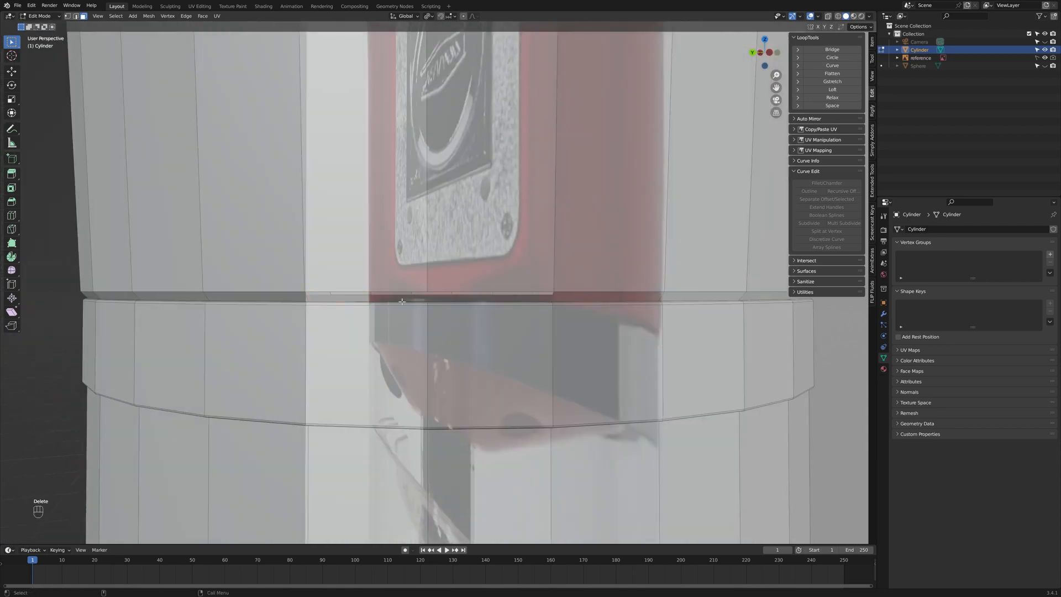
Step: Hide the reference image and refill the faces deleted from the side of the ledge
key(2)
middle_drag(309, 298, 307, 312)
click(1045, 57)
middle_drag(514, 232, 618, 254)
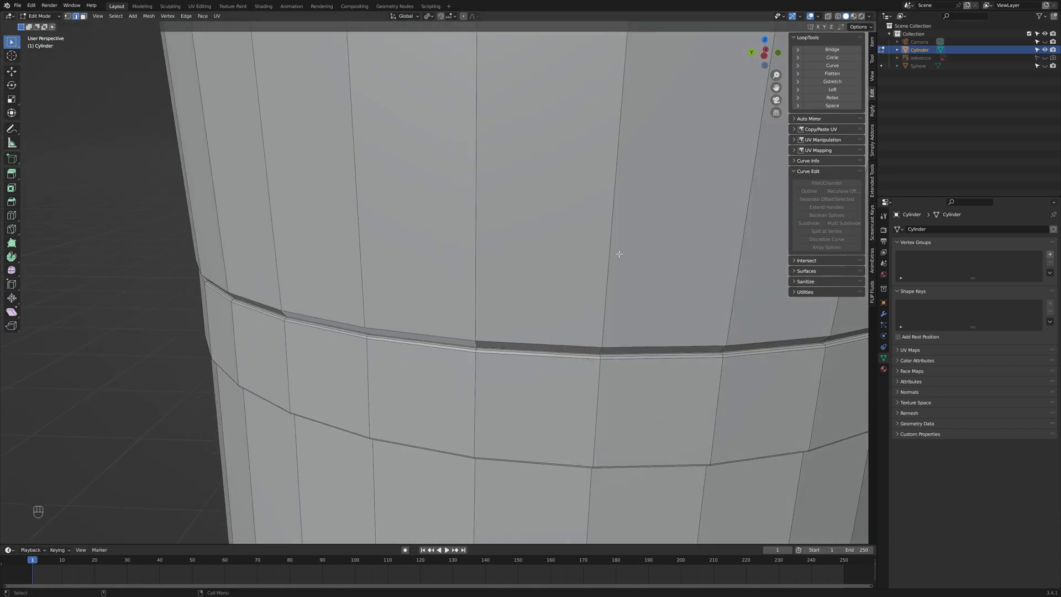
scroll(309, 315, up, 3)
alt+click(511, 349)
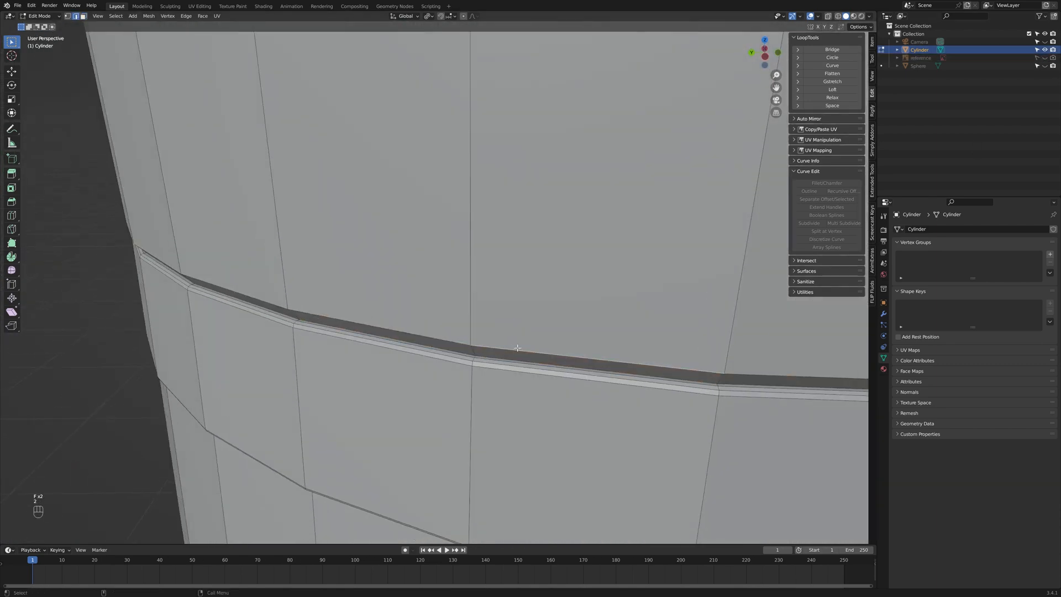
key(ctrl+b)
right_click(559, 365)
middle_drag(559, 365, 459, 343)
key(ctrl+b)
right_click(581, 369)
Step: Delete two adjacent ledge faces beneath the housing and rebuild them from their surrounding edges
key(3)
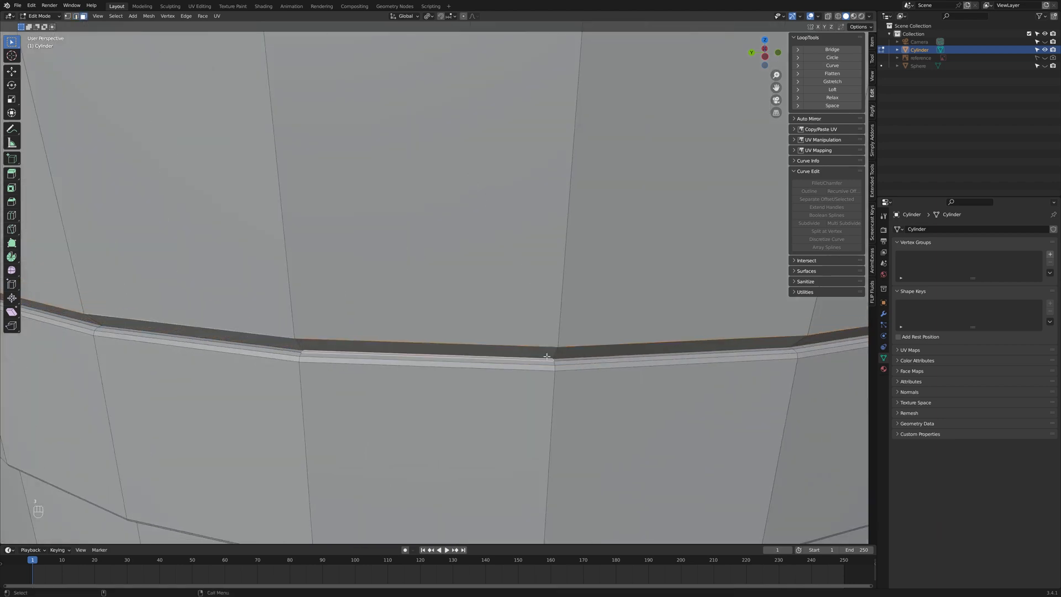
click(544, 352)
shift+click(585, 352)
key(x)
click(588, 355)
key(2)
key(f)
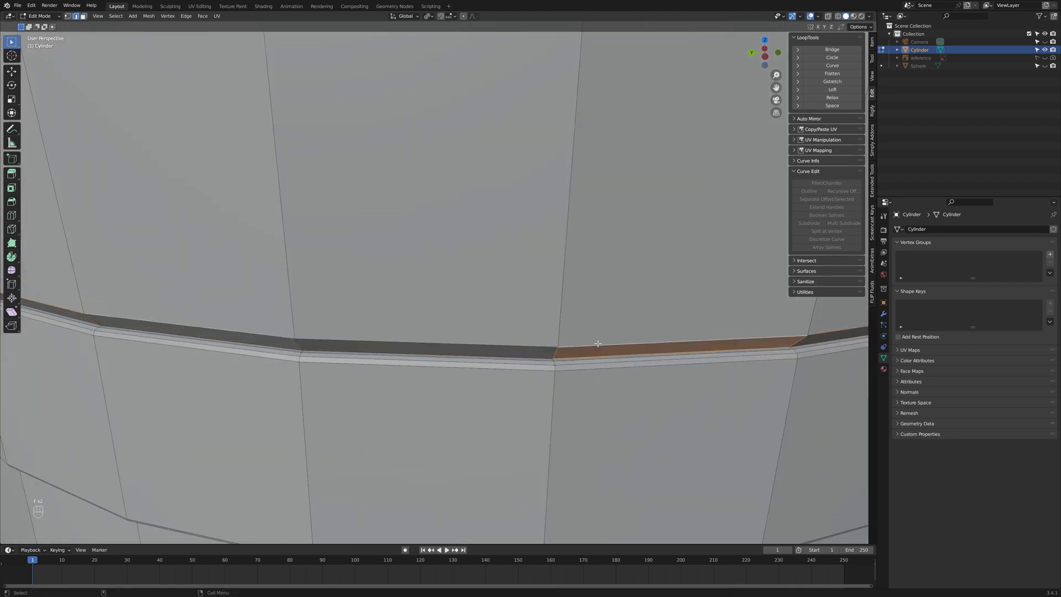
scroll(677, 356, down, 6)
key(ctrl+b)
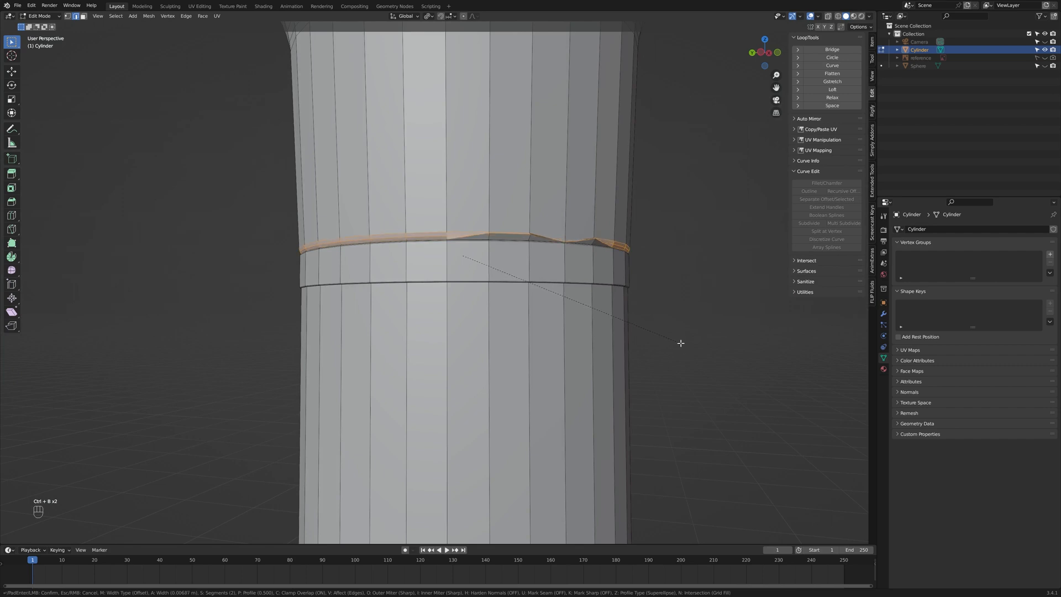
right_click(680, 343)
Step: Delete the next distorted faces farther around the ledge and fill the opening with new faces
middle_drag(680, 339, 531, 334)
scroll(530, 334, up, 6)
key(x)
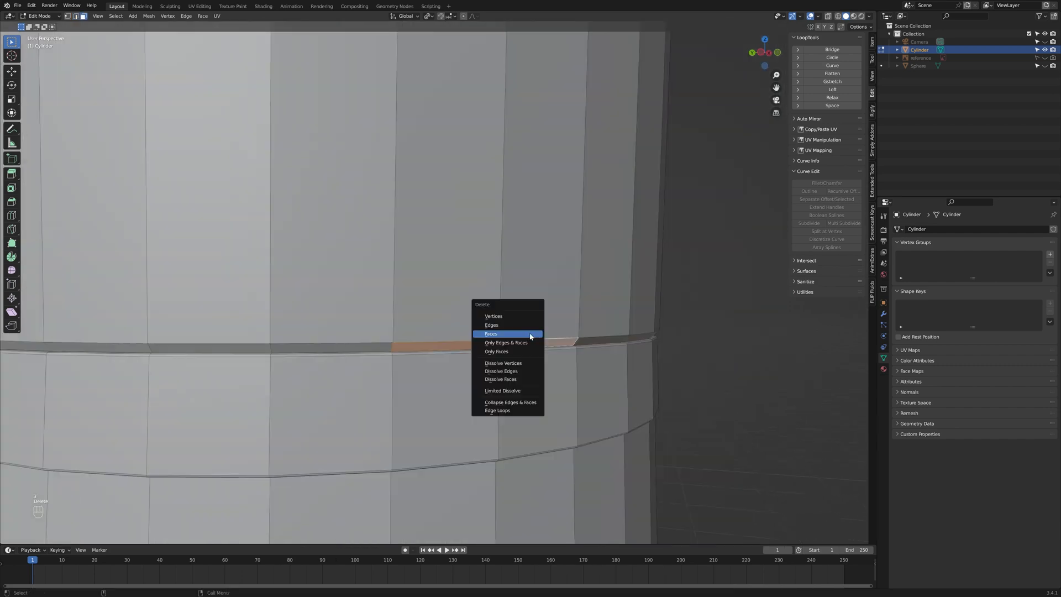
click(531, 334)
scroll(462, 346, up, 1)
key(2)
click(386, 371)
middle_drag(374, 372, 391, 435)
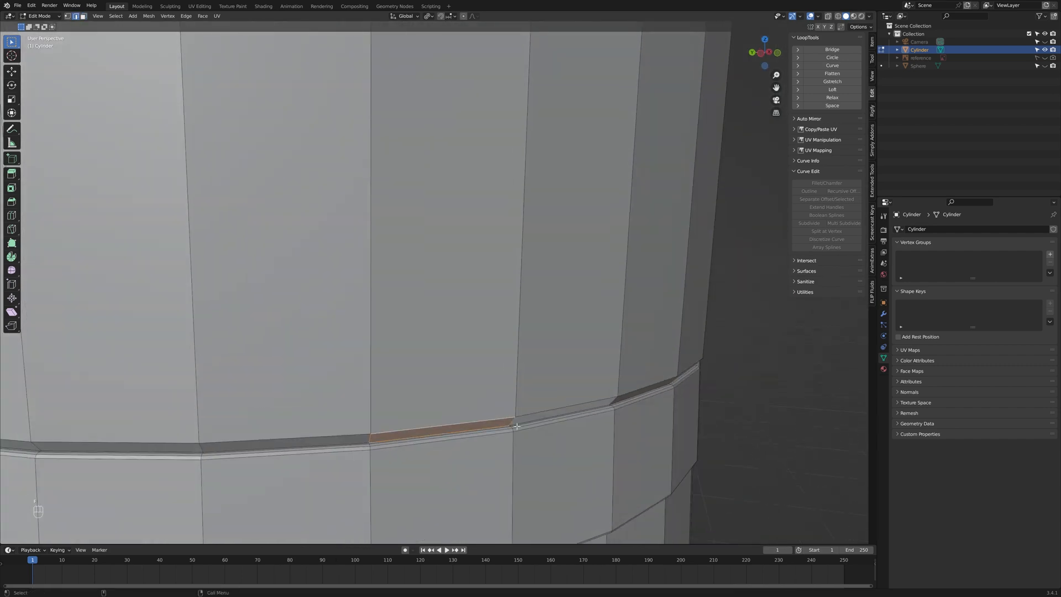
Step: Test the housing's bottom bevel again, and replace the last faulty ledge face with a new one
key(ctrl+b)
right_click(559, 410)
key(2)
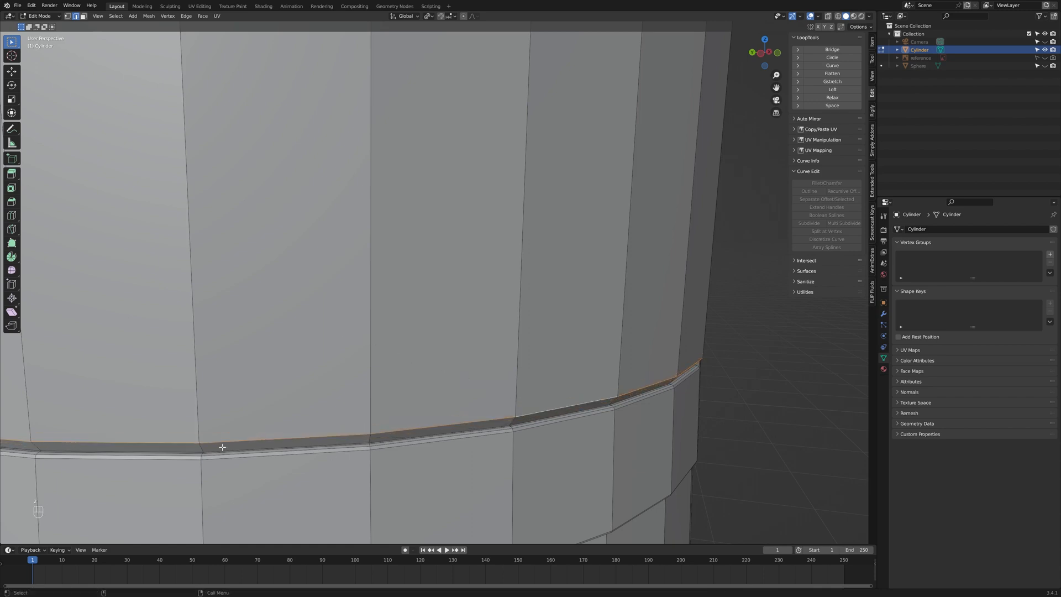
key(x)
click(215, 450)
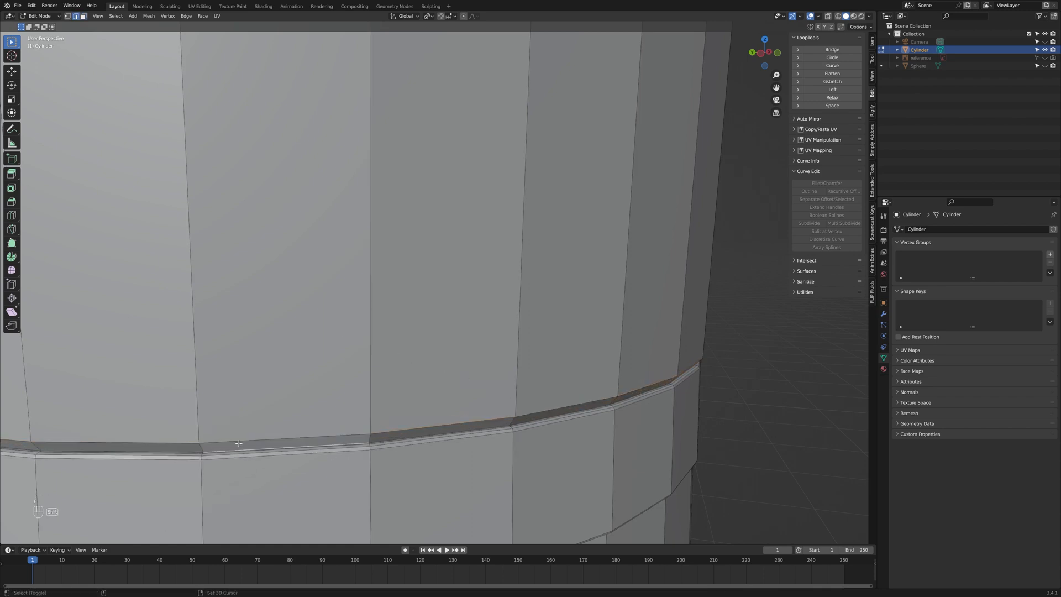
Step: Try beveling the repaired bottom edge loop of the housing, inspect it from around the cylinder and undo it
key(ctrl+b)
click(507, 441)
scroll(498, 431, down, 8)
middle_drag(354, 423, 536, 390)
scroll(502, 419, up, 1)
key(ctrl+z)
Step: Show the reference image in back view and bevel the housing's bottom edge loop with 3 segments
click(769, 52)
key(ctrl+b)
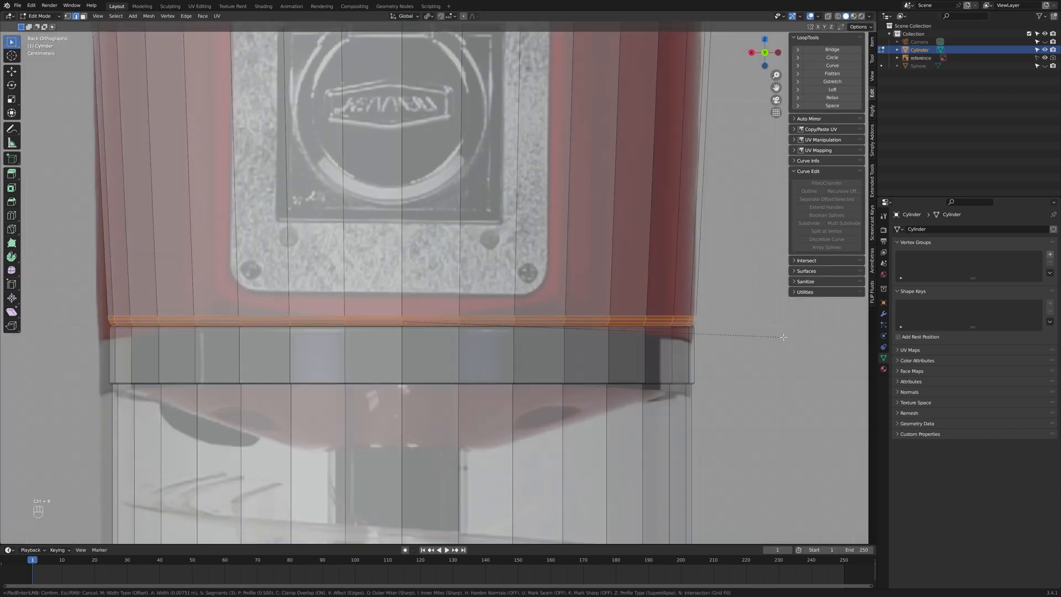
click(783, 338)
Step: Examine the beveled cylinder against the reference image in Object Mode, from the coin housing down to the base
key(Tab)
scroll(763, 339, down, 5)
click(748, 340)
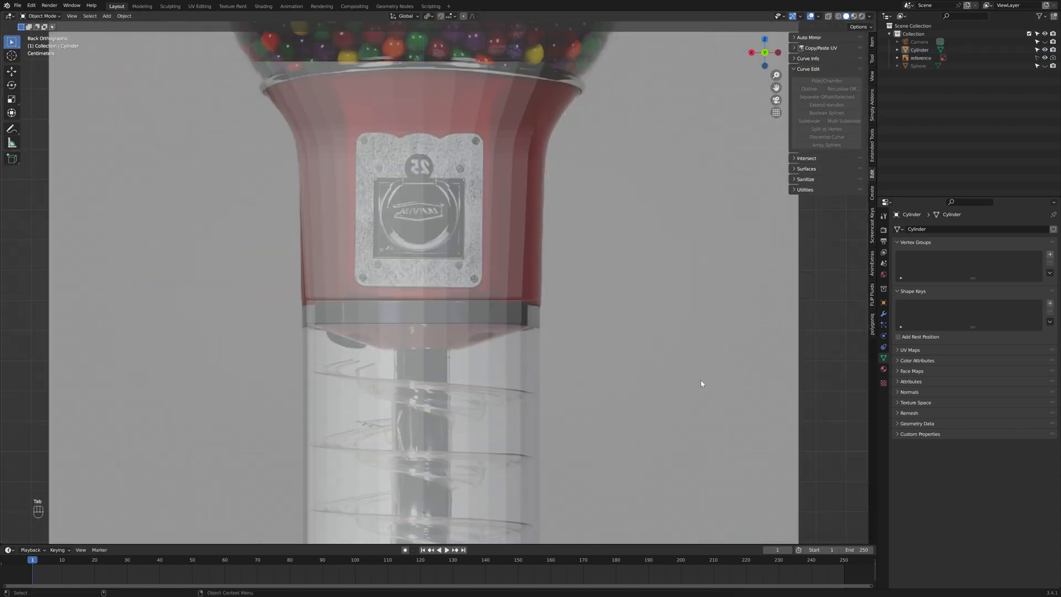
scroll(701, 381, down, 5)
shift+middle_drag(602, 430, 628, 275)
scroll(628, 276, up, 5)
shift+middle_drag(572, 539, 568, 368)
scroll(580, 279, down, 4)
scroll(580, 280, up, 4)
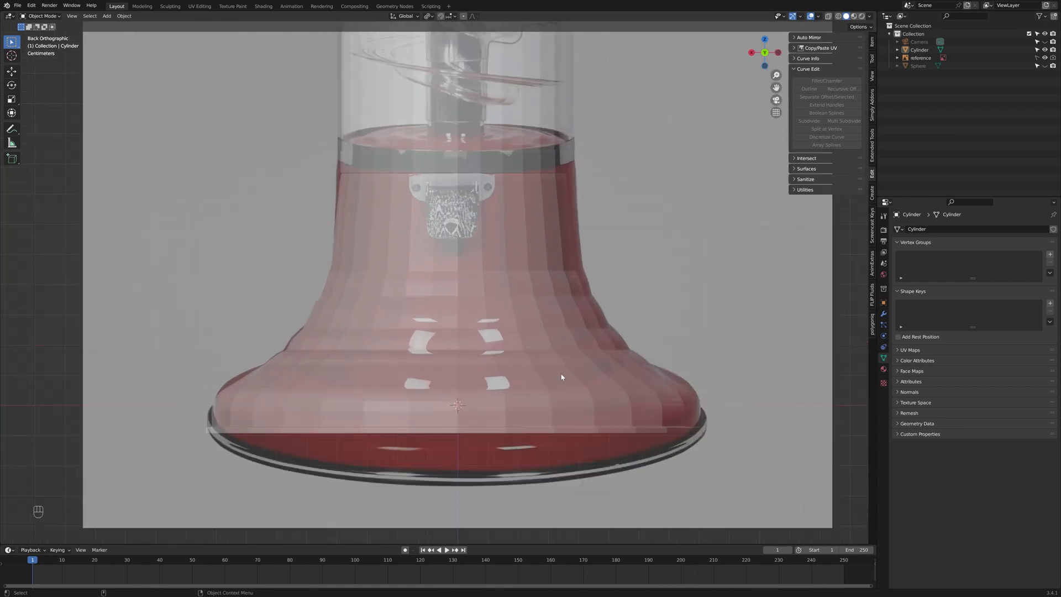
click(561, 374)
scroll(489, 403, up, 3)
Step: Add a loop cut around the base's bottom rim and scale it to about 1.02 using proportional editing with size 0.03
key(Tab)
shift+middle_drag(498, 503, 482, 389)
scroll(482, 389, up, 2)
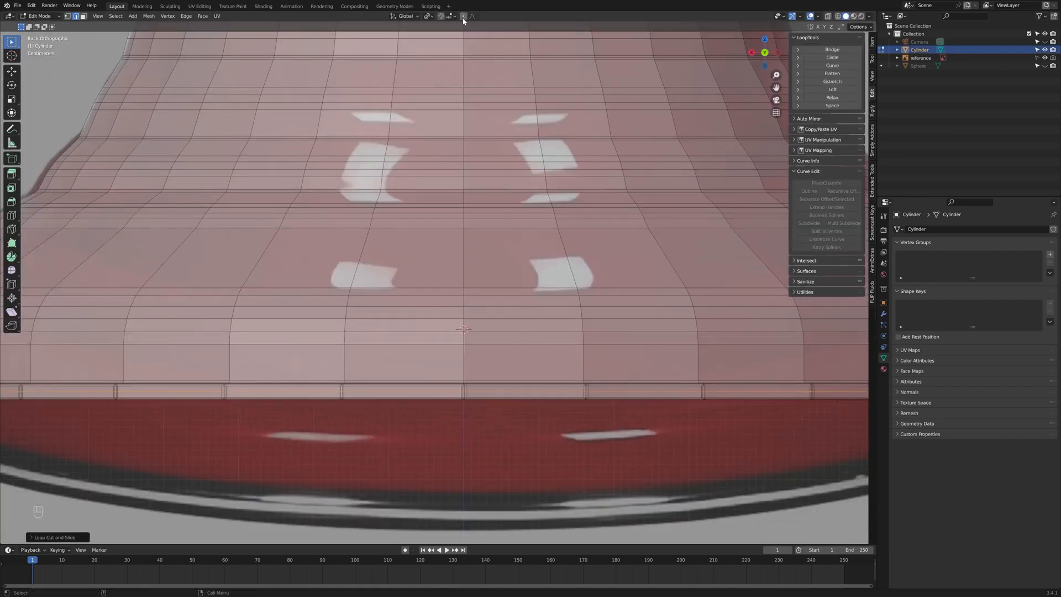
click(463, 18)
scroll(602, 328, down, 3)
key(s)
scroll(603, 329, up, 20)
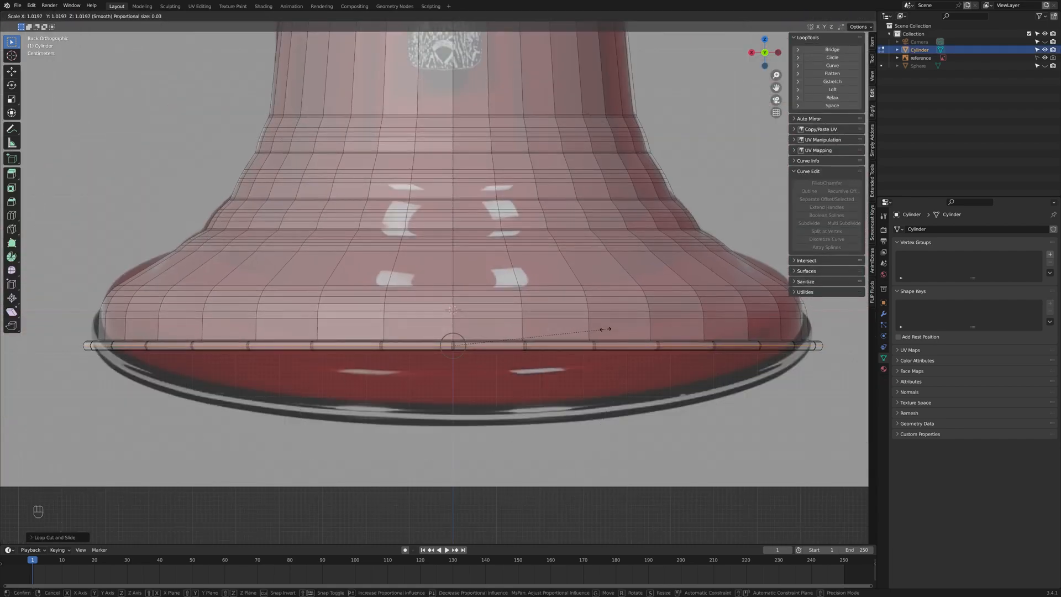
click(605, 329)
Step: Bevel the new edge loop around the bottom rim and return to Object Mode
scroll(605, 332, up, 2)
key(ctrl+b)
click(640, 348)
scroll(640, 347, down, 5)
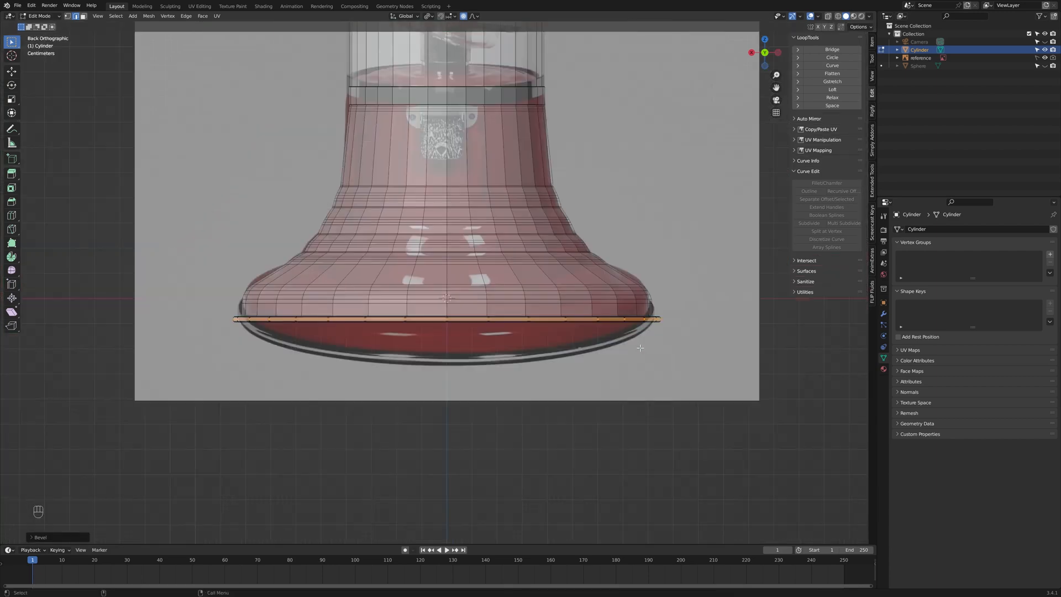
key(Tab)
Step: Hide the reference image to view the base in perspective, and save the project
middle_drag(621, 349, 668, 363)
middle_drag(647, 289, 743, 190)
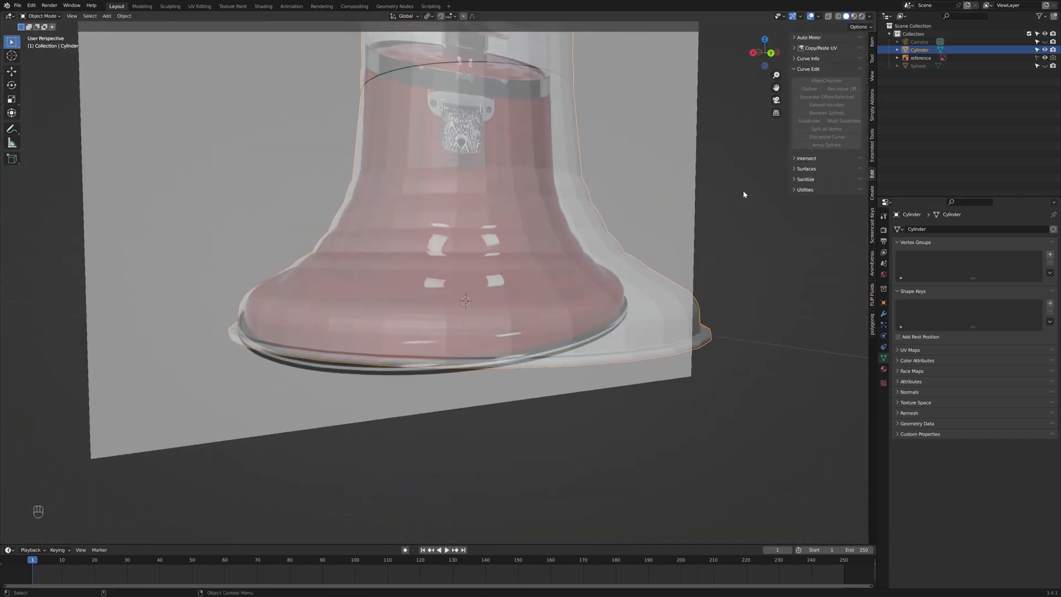
click(1044, 58)
scroll(852, 248, up, 3)
click(883, 313)
key(ctrl+s)
Step: Add a Subdivision Surface modifier with viewport level 2 to the cylinder and shade it smooth
click(932, 229)
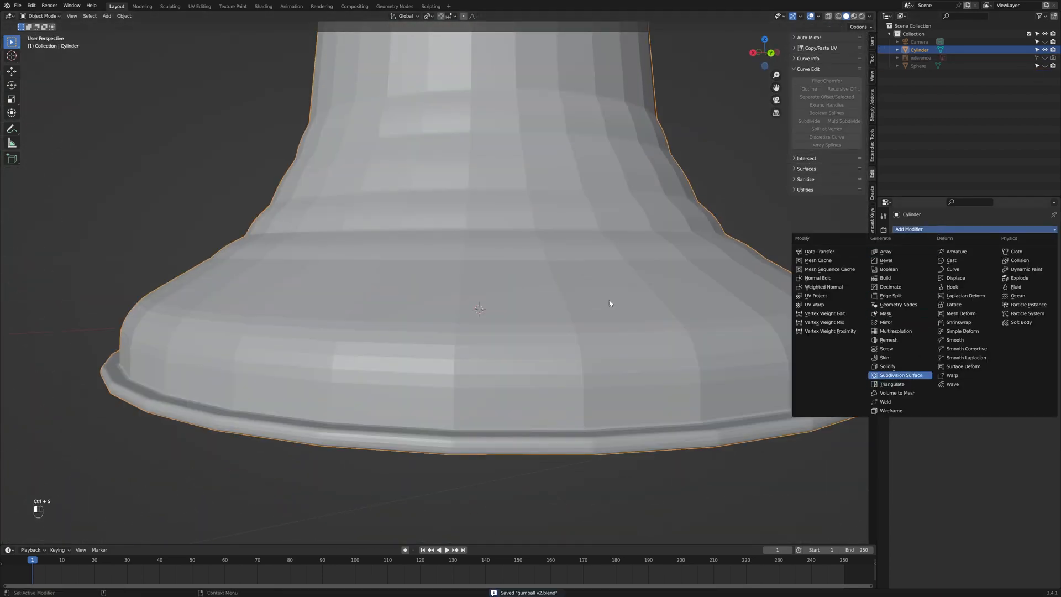
click(901, 376)
right_click(824, 277)
click(824, 276)
click(1042, 264)
scroll(591, 360, down, 4)
middle_drag(592, 360, 566, 385)
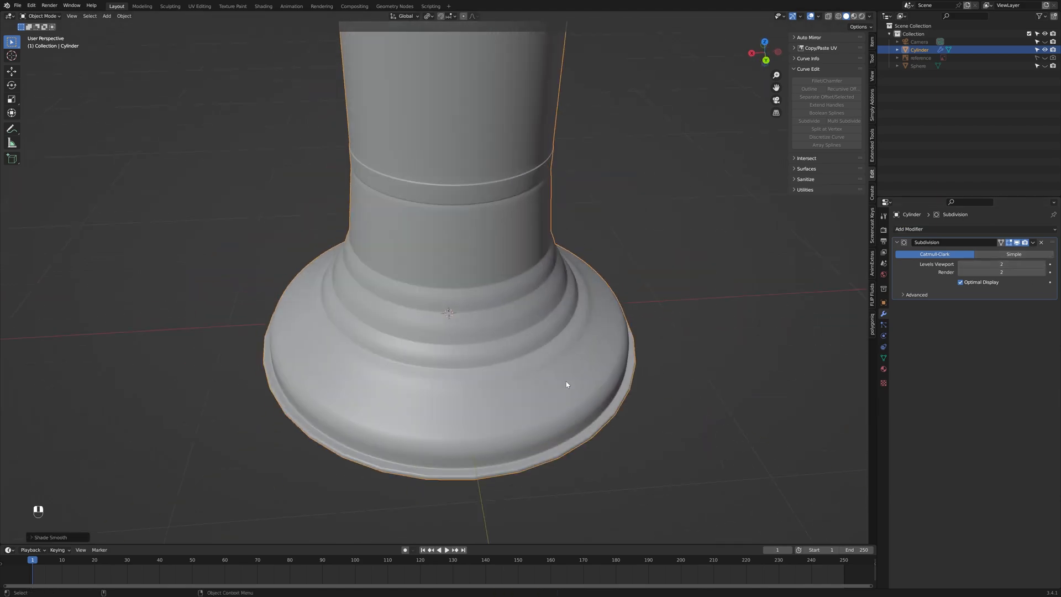
Step: Select the outer face loop of the base's bottom rim in back view and delete it
click(765, 59)
key(Tab)
scroll(595, 309, up, 11)
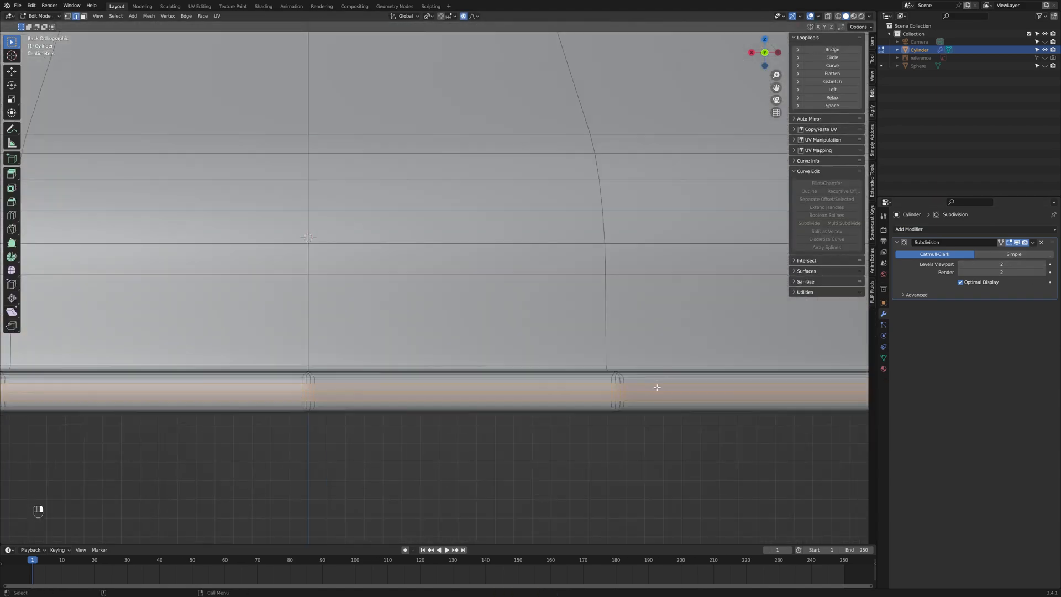
key(3)
alt+shift+click(623, 390)
key(x)
scroll(613, 387, down, 4)
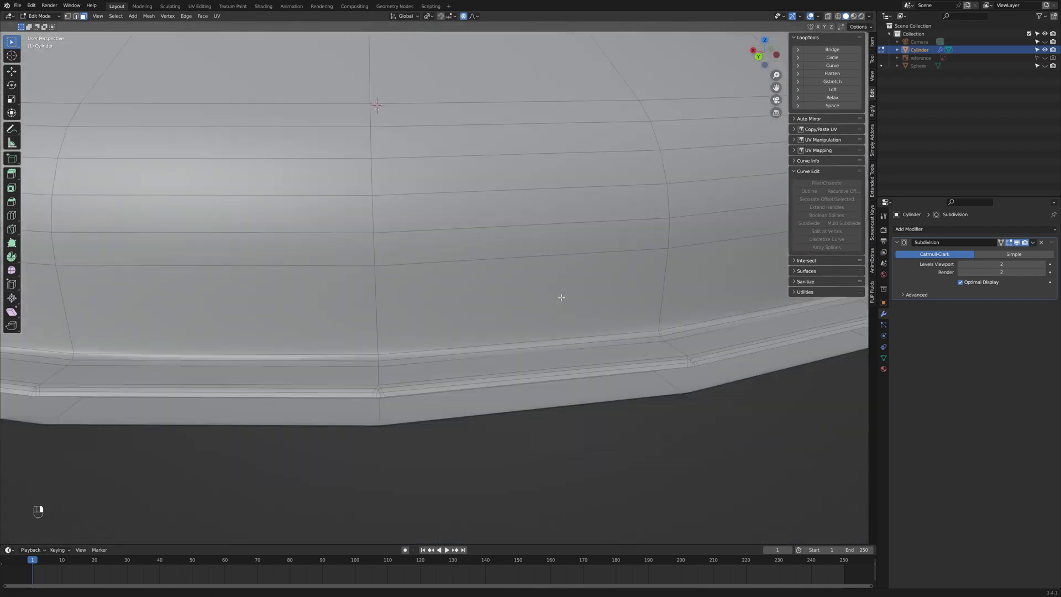
Step: Try to fill the open gap around the base's bottom rim with new faces from its border edges
shift+middle_drag(561, 299, 541, 226)
click(471, 318)
middle_drag(464, 368, 431, 374)
scroll(462, 326, down, 8)
scroll(462, 326, up, 7)
shift+click(446, 317)
key(f)
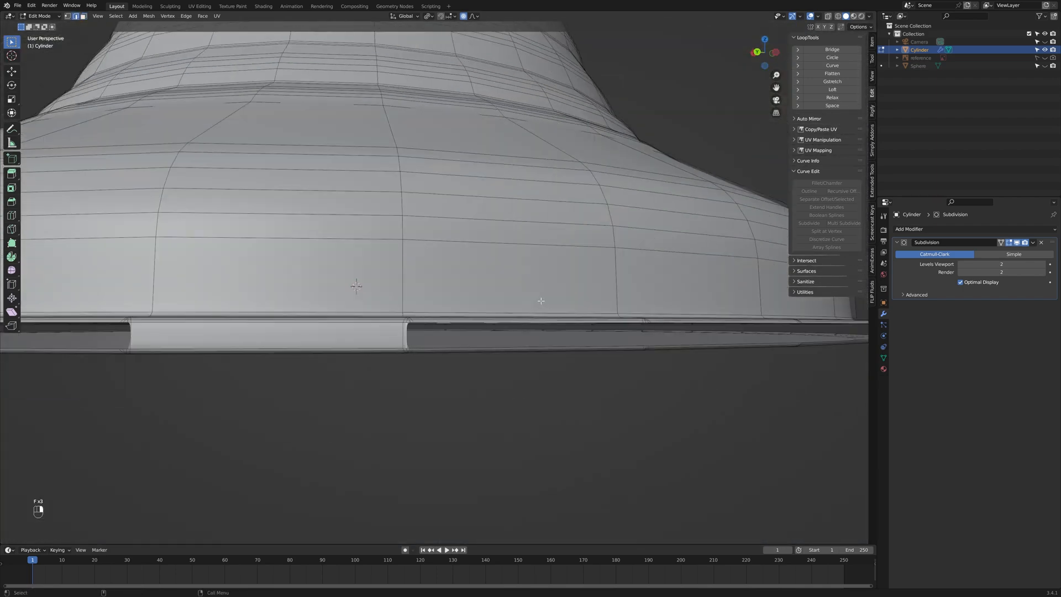
scroll(490, 382, up, 3)
scroll(489, 383, down, 8)
middle_drag(490, 382, 481, 519)
scroll(486, 385, up, 7)
Step: Undo the faces filled around the bottom rim
key(ctrl+z)
key(ctrl+z)
key(ctrl+z)
key(ctrl+z)
key(ctrl+z)
Step: Select the outer face loops of the bottom rim in top view and delete them
alt+shift+click(484, 441)
shift+middle_drag(232, 332, 356, 342)
scroll(357, 341, up, 4)
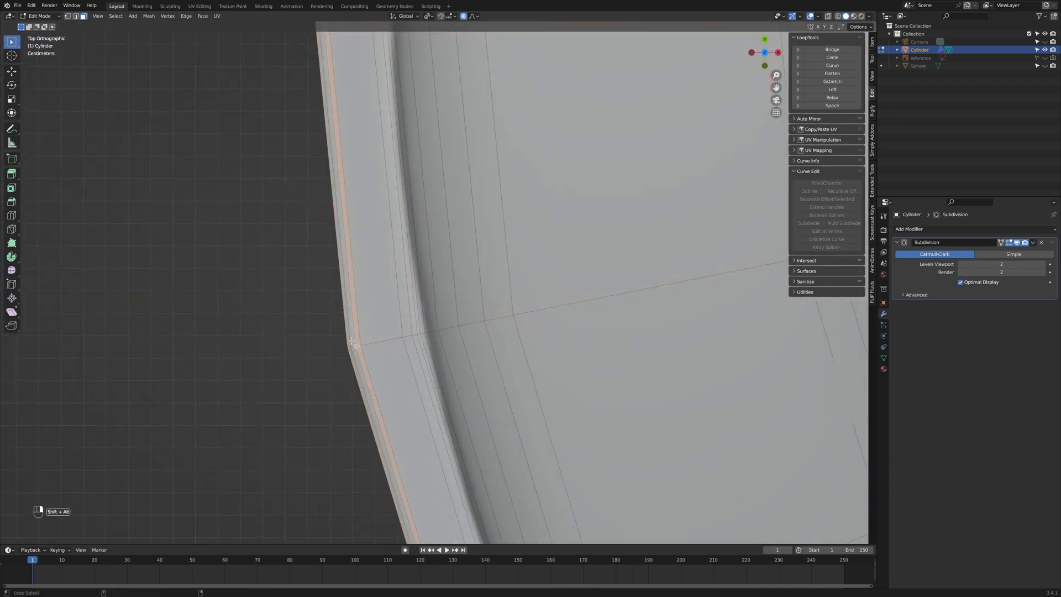
scroll(353, 351, down, 3)
shift+middle_drag(452, 490, 359, 295)
scroll(335, 361, up, 3)
scroll(313, 358, down, 3)
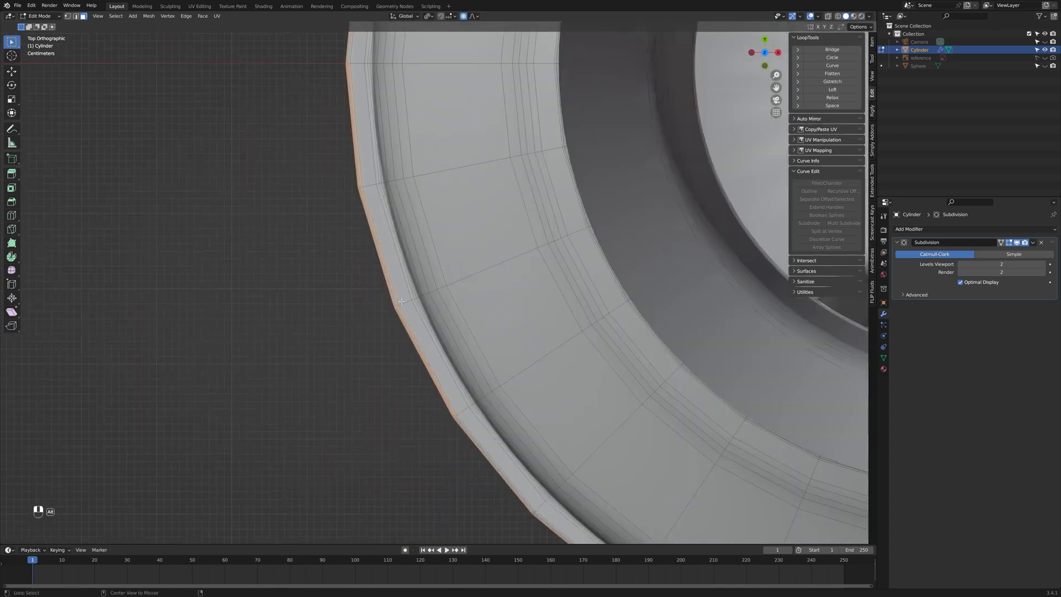
key(Delete)
key(Delete)
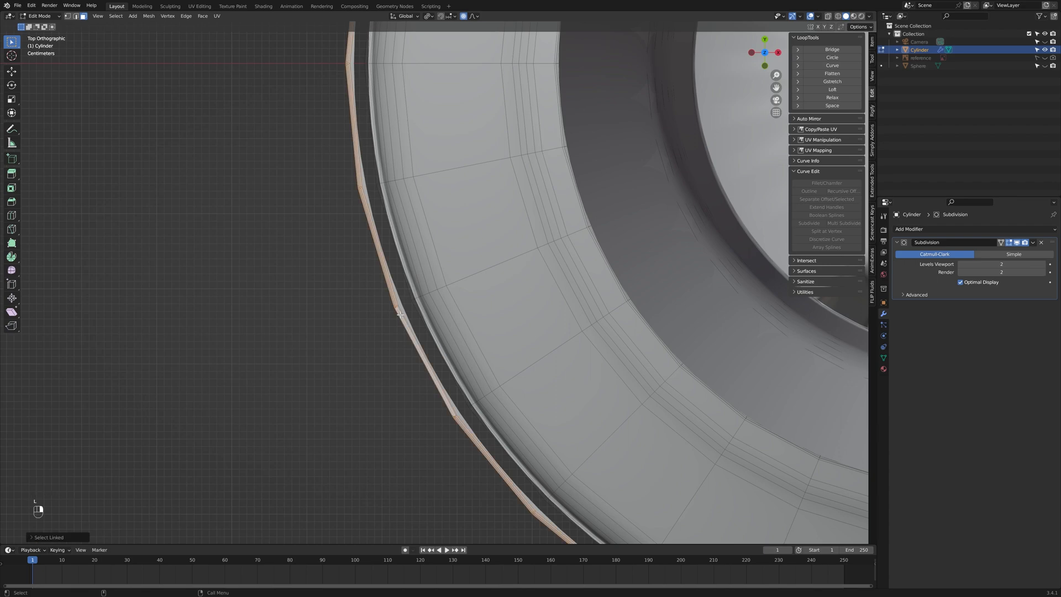
Step: Delete the disconnected ring of linked faces left around the base's bottom edge
key(Delete)
key(Delete)
scroll(401, 310, down, 3)
middle_drag(457, 301, 563, 363)
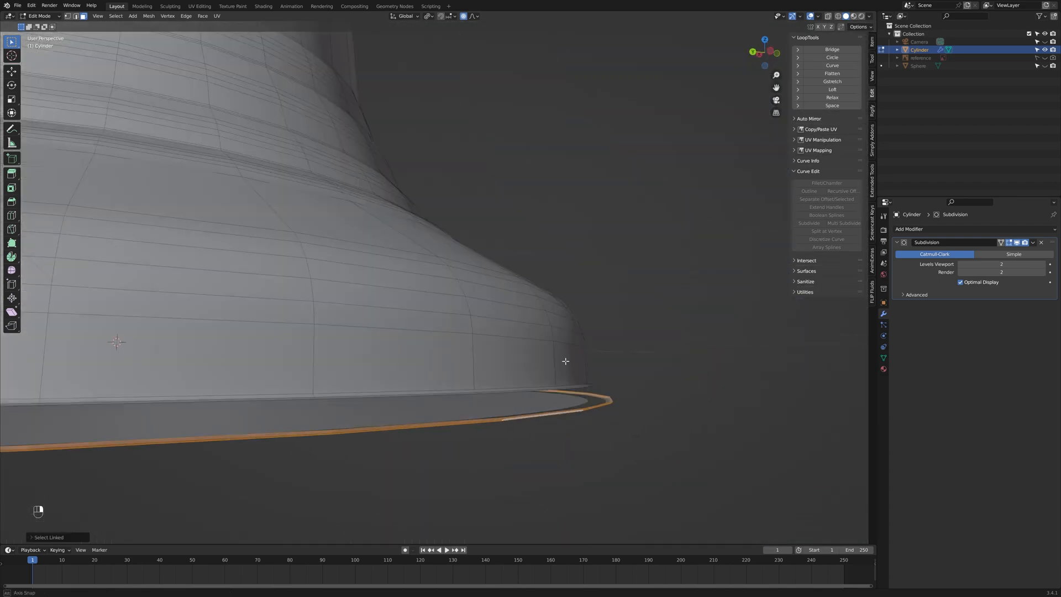
key(Delete)
Step: Select the thin face loop along the base's lower edge and delete it
click(561, 402)
mouse_move(560, 402)
middle_down()
mouse_move(398, 419)
mouse_move(479, 408)
middle_up()
key(2)
alt+shift+click(390, 428)
scroll(390, 428, down, 4)
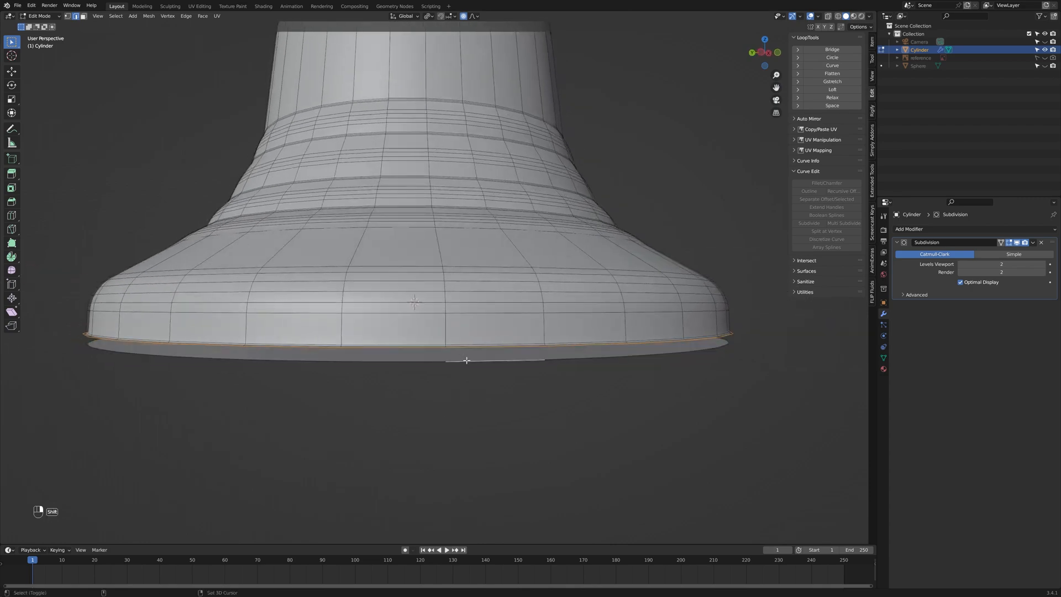
scroll(377, 357, up, 4)
middle_drag(467, 360, 390, 379)
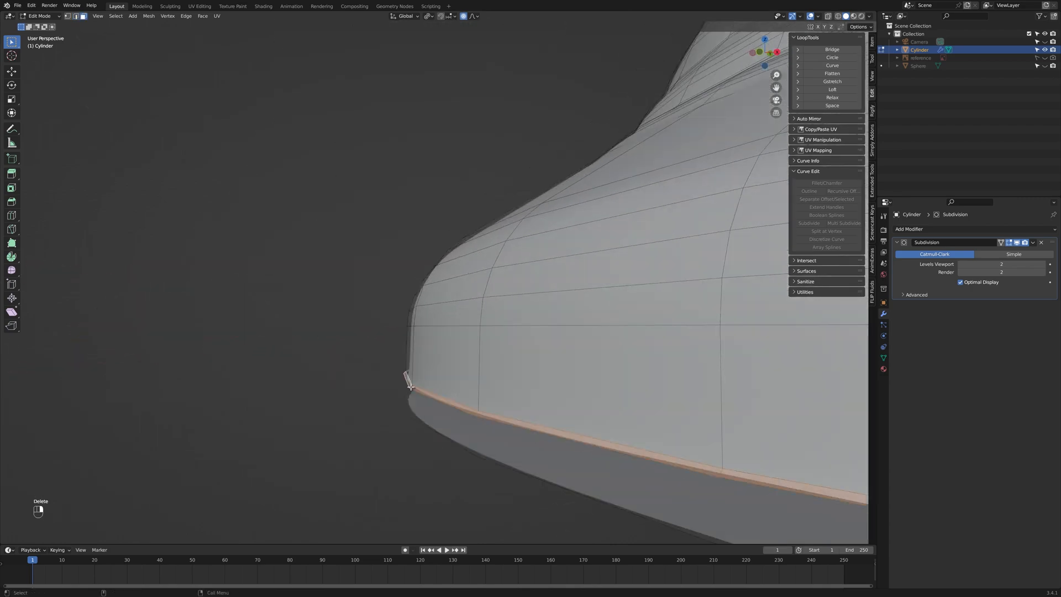
Step: Fill the gap between the base's lower edge and the bottom cap with faces all the way around
key(f)
key(f)
key(f)
key(f)
key(f)
key(f)
key(f)
key(f)
key(f)
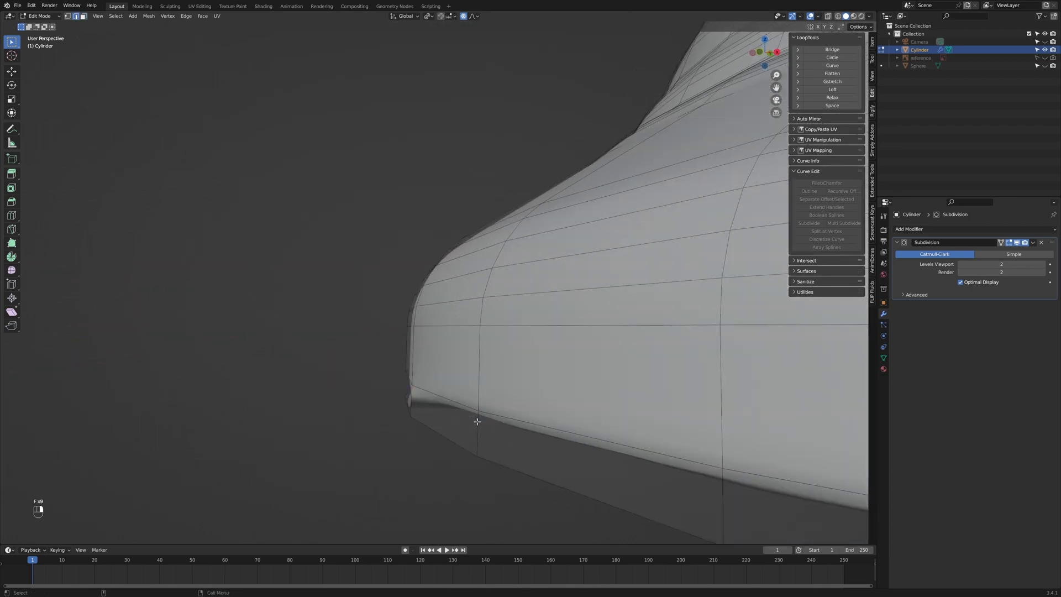
scroll(477, 422, down, 4)
Step: Extrude the new bottom face loop and scale it outward horizontally, excluding Z, to form a protruding rim
key(3)
alt+click(467, 369)
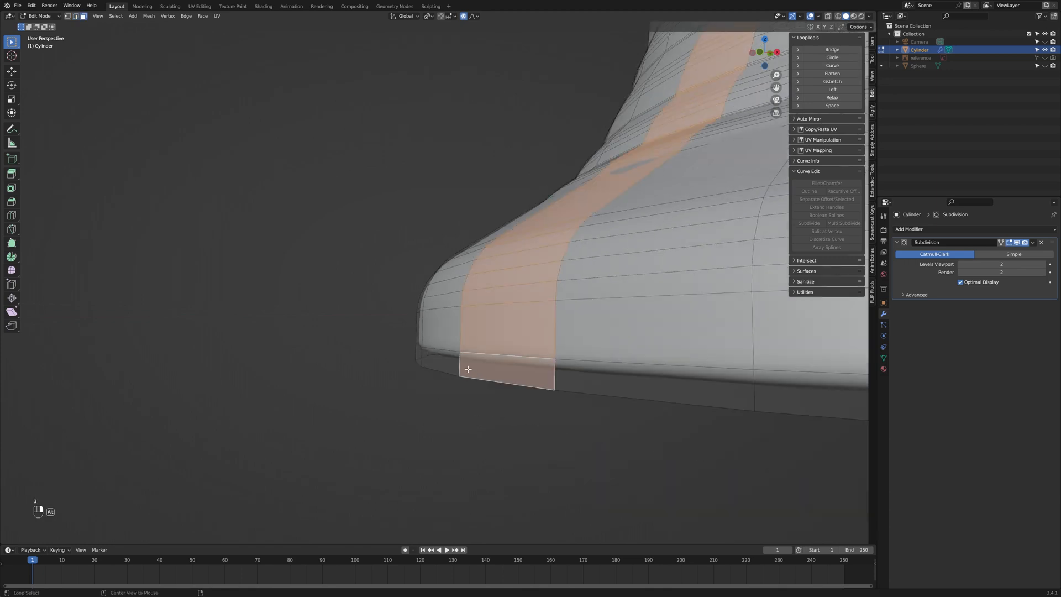
alt+click(458, 367)
key(e)
right_click(515, 391)
key(s)
key(shift+z)
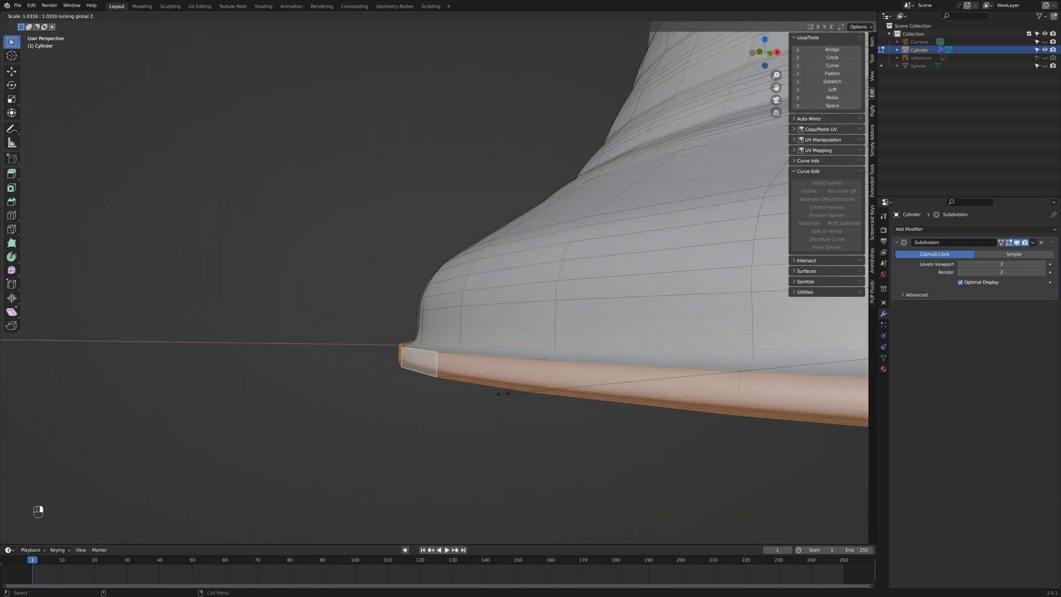
click(503, 394)
scroll(500, 395, up, 3)
middle_drag(500, 395, 527, 347)
key(s)
key(shift+z)
click(481, 415)
Step: Add a centred edge loop around the protruding bottom rim and return to Object Mode
key(ctrl+r)
click(321, 439)
right_click(322, 438)
scroll(457, 410, down, 5)
key(Tab)
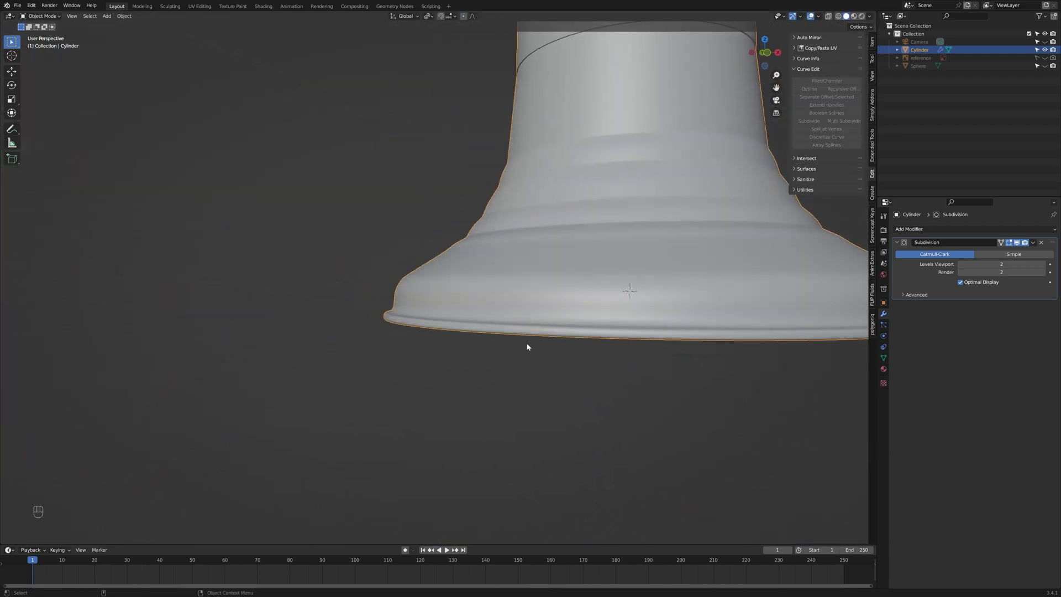
scroll(566, 250, down, 6)
Step: Add a Subdivision Surface modifier to the sphere and shade it smooth
click(918, 66)
click(911, 229)
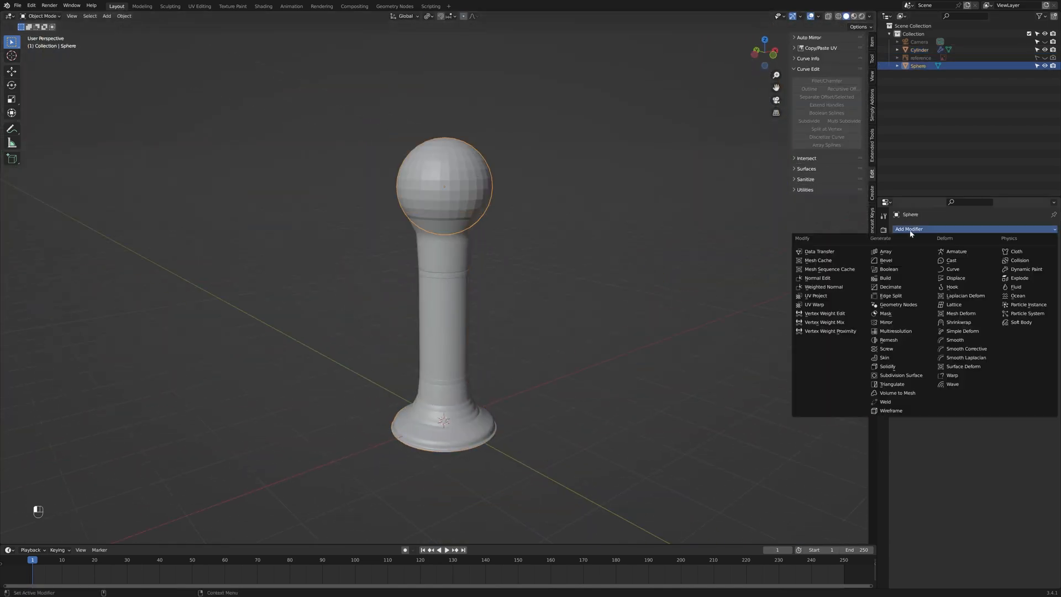
click(901, 376)
right_click(415, 203)
click(416, 203)
scroll(420, 235, up, 3)
middle_drag(502, 185, 555, 193)
Step: Show the reference image in front view and add an edge loop near the cylinder's flared top in Edit Mode
click(1044, 58)
key(KP_1)
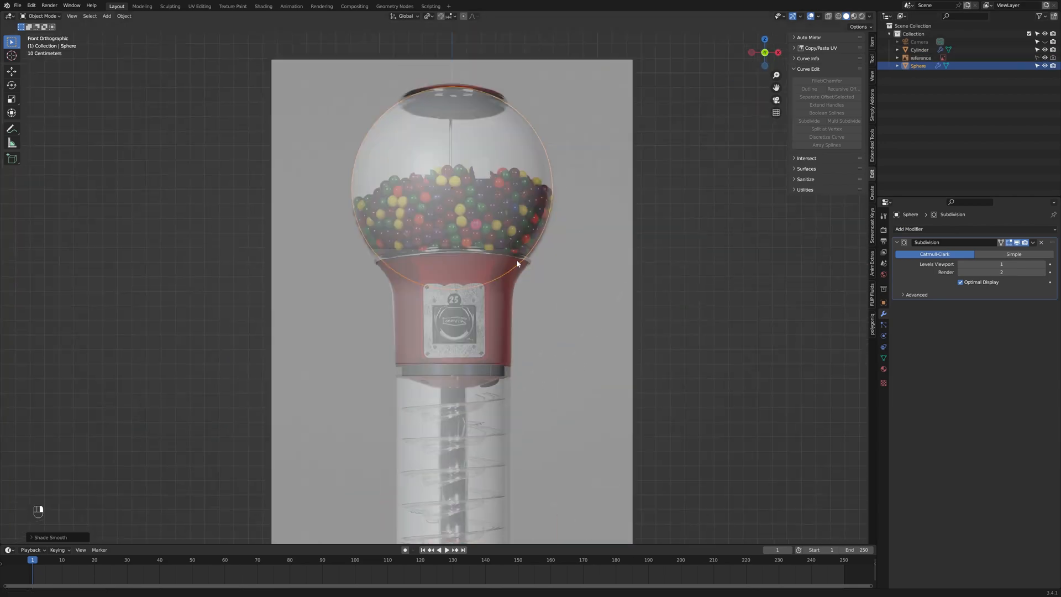
scroll(489, 314, up, 7)
click(488, 342)
shift+middle_drag(517, 264, 474, 313)
key(Tab)
scroll(475, 313, down, 2)
key(ctrl+r)
click(493, 321)
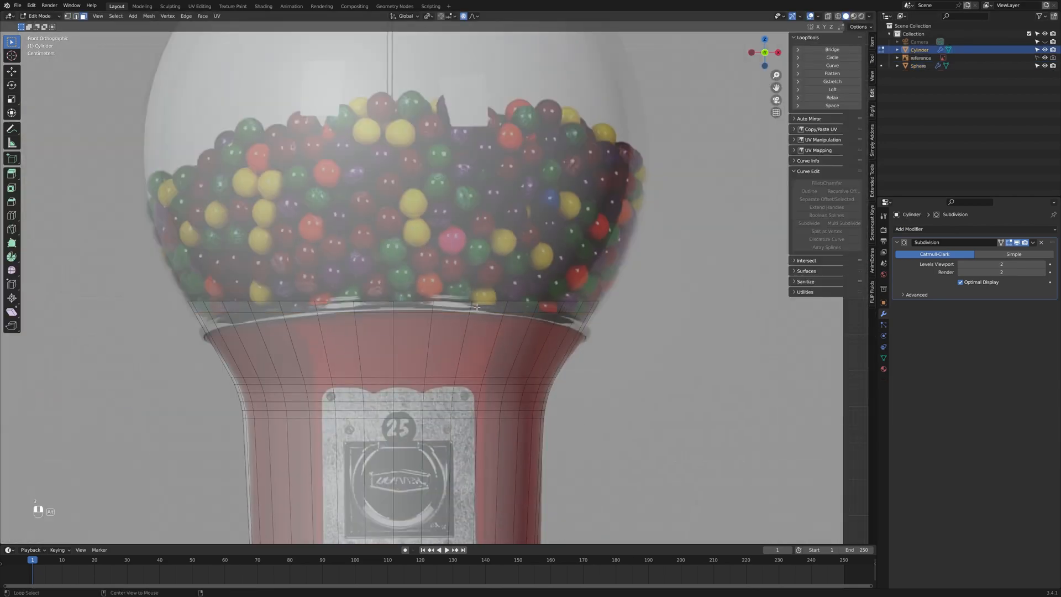
Step: Scale the cylinder's top rim horizontally, excluding Z, to form a lip around the globe, and hide the reference image
key(s)
key(shift+z)
click(526, 308)
key(Tab)
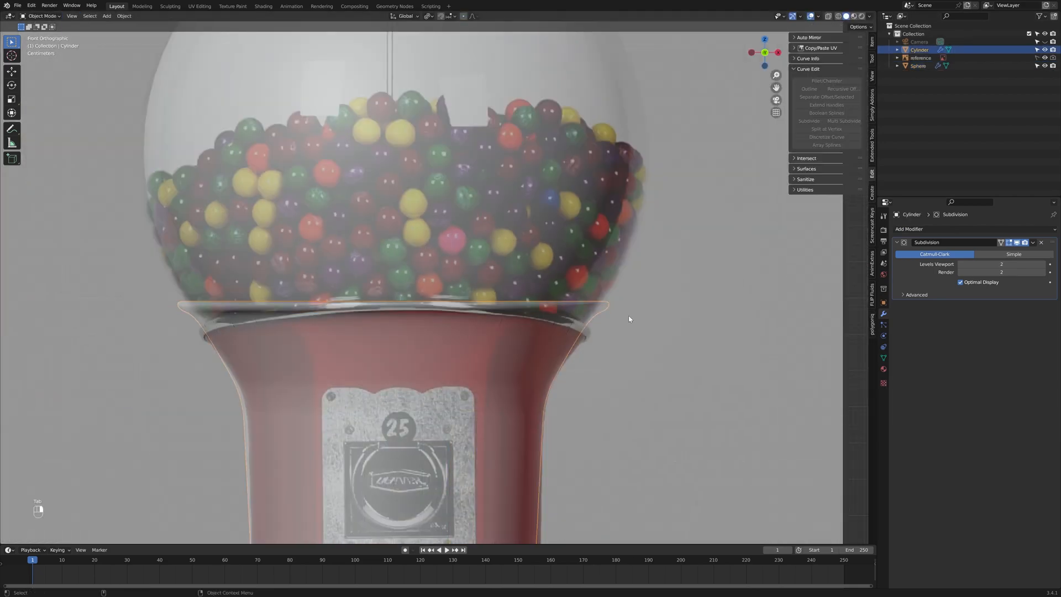
click(1044, 58)
middle_drag(729, 270, 746, 232)
key(Tab)
key(s)
key(shift+z)
click(747, 292)
Step: Add an edge loop just beneath the top lip, then show the reference image and return to Object Mode
click(766, 53)
key(ctrl+r)
click(569, 346)
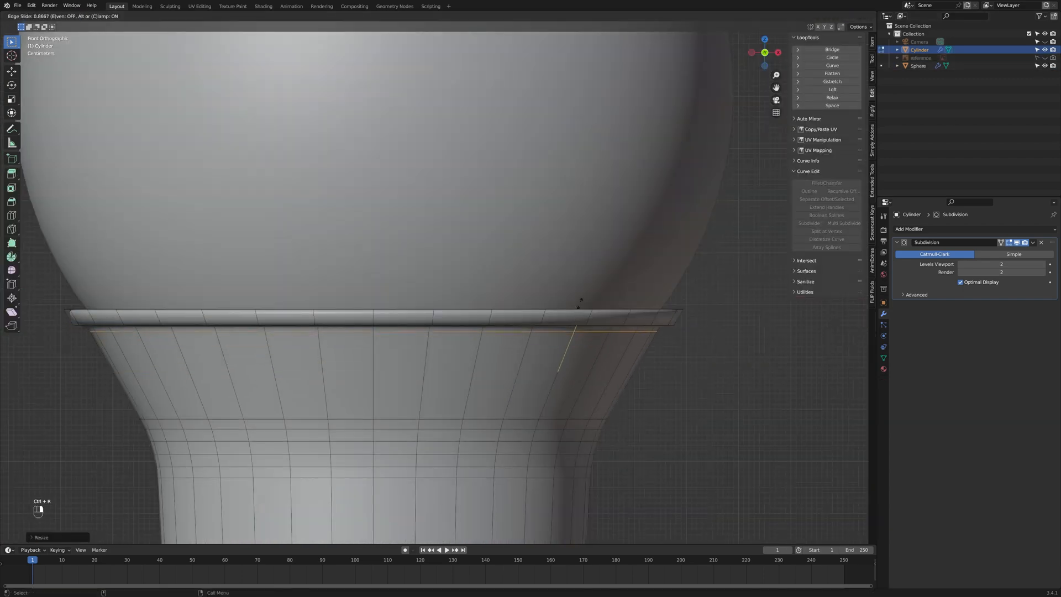
click(1044, 58)
key(Tab)
Step: Add a mesh cylinder, raise it to the dark band below the coin mechanism, and scale it to fit inside the tube
scroll(575, 334, down, 8)
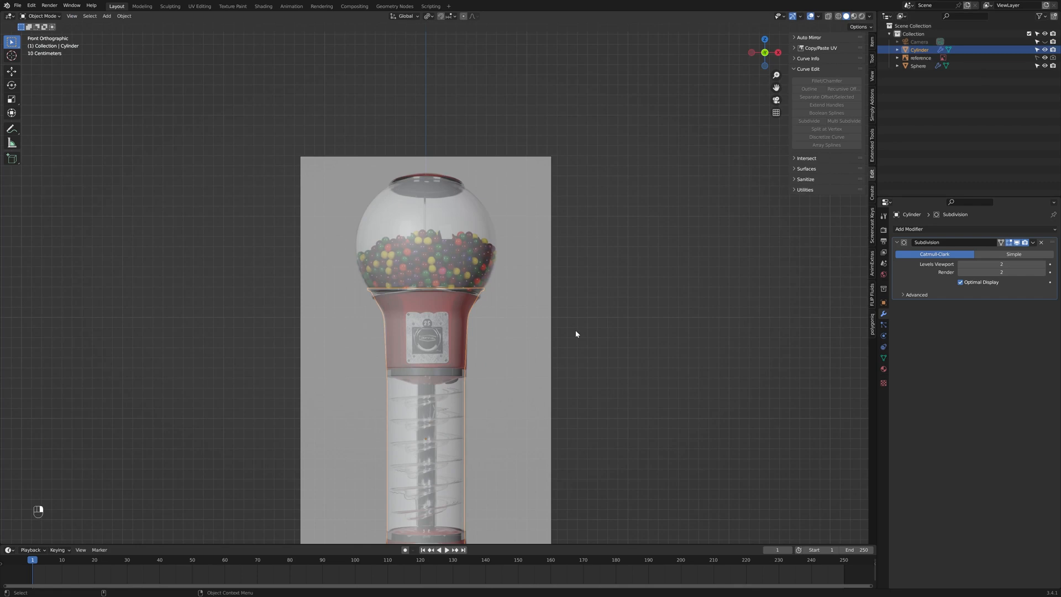
shift+middle_drag(547, 414, 557, 299)
key(shift+a)
click(587, 399)
key(g)
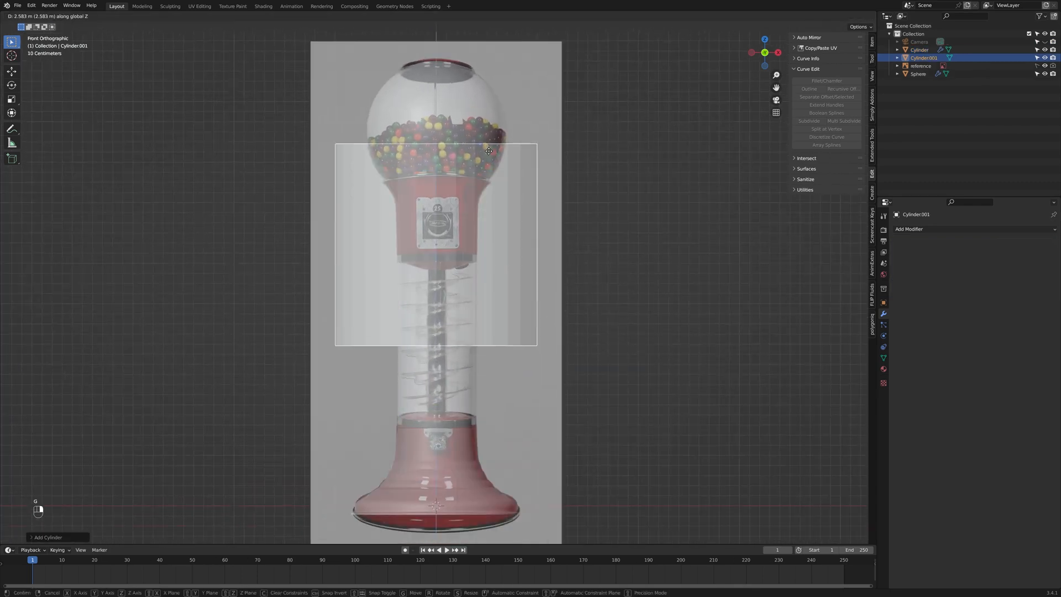
click(491, 187)
key(s)
click(507, 222)
scroll(520, 318, up, 6)
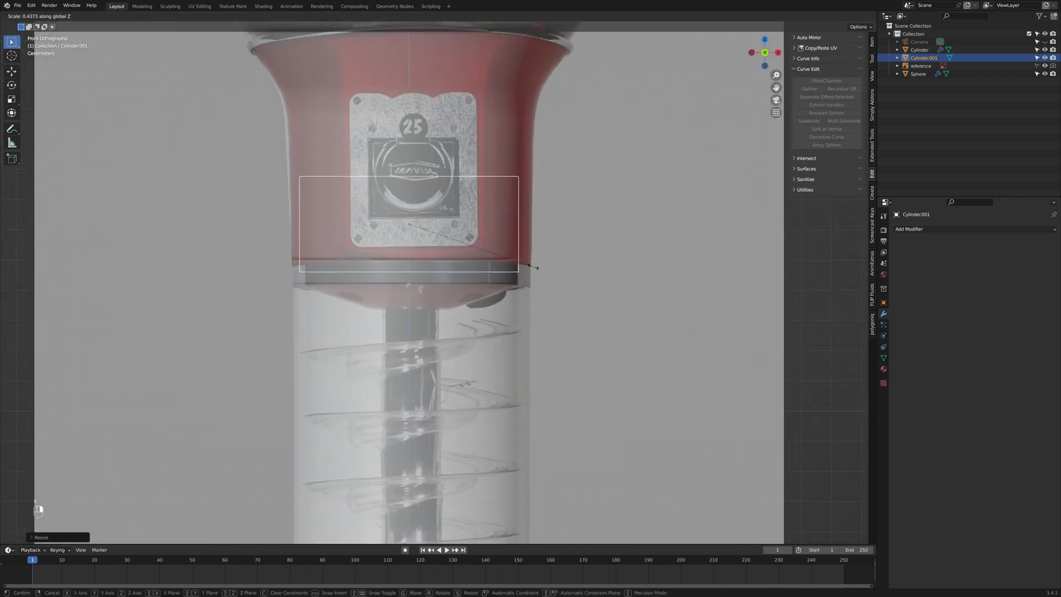
click(531, 304)
Step: Enable X-ray in Edit Mode, turn off proportional editing, and scale the new cylinder's bottom edge loop inward into a funnel
key(Tab)
scroll(531, 304, up, 2)
click(839, 17)
alt+click(547, 323)
key(s)
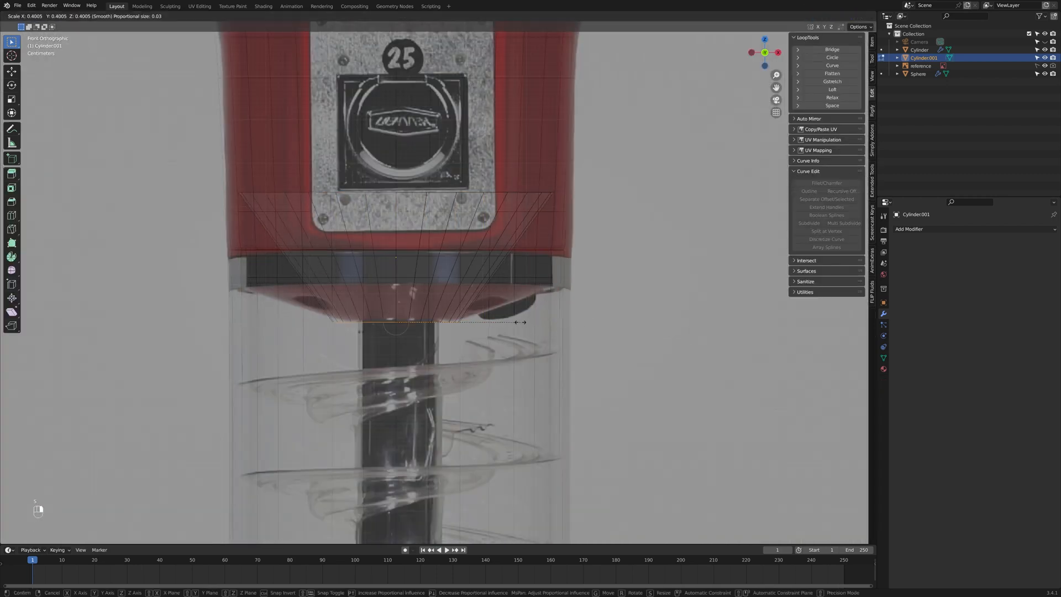
right_click(520, 322)
key(o)
key(s)
Step: Move the funnel's edge loops vertically to match the reference, and scale the upper loop out by about 1.04
key(g)
key(z)
click(565, 287)
key(s)
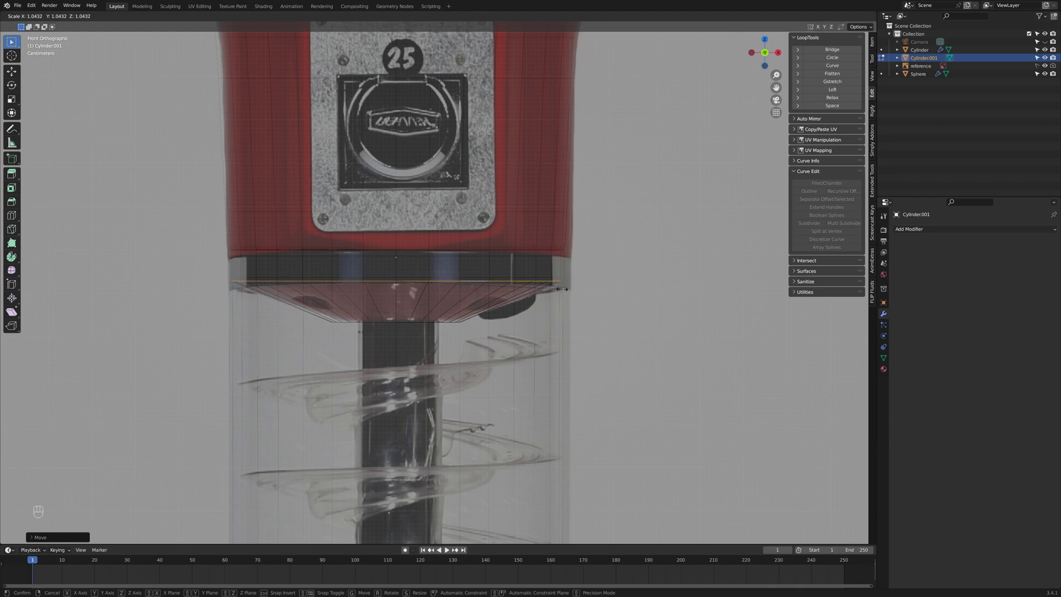
click(562, 288)
scroll(562, 289, up, 2)
key(g)
key(z)
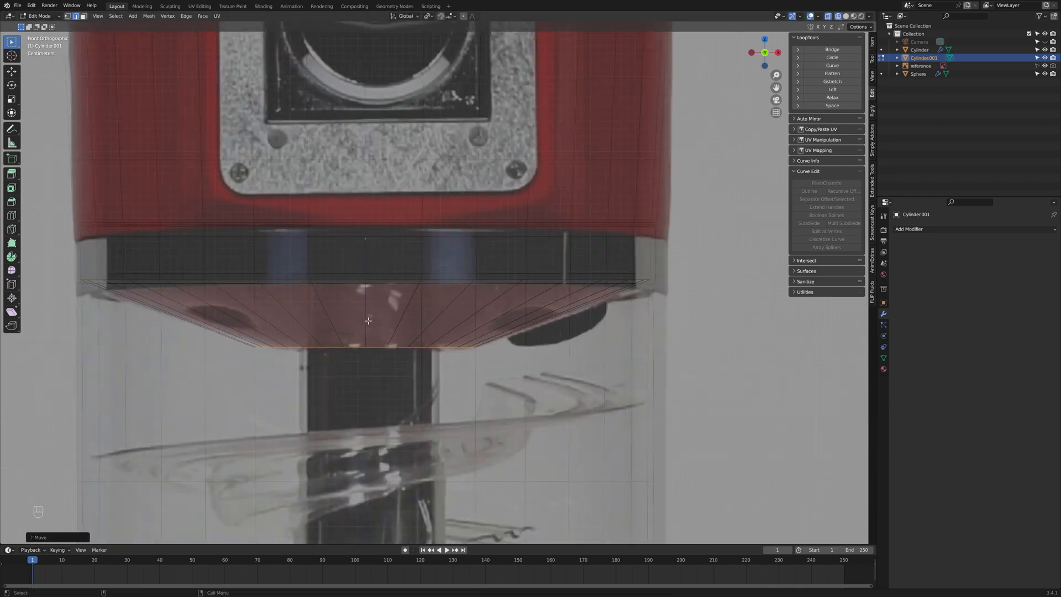
Step: Add another mesh cylinder in Object Mode, and position and scale it at the dark band on top of the base
scroll(382, 372, down, 6)
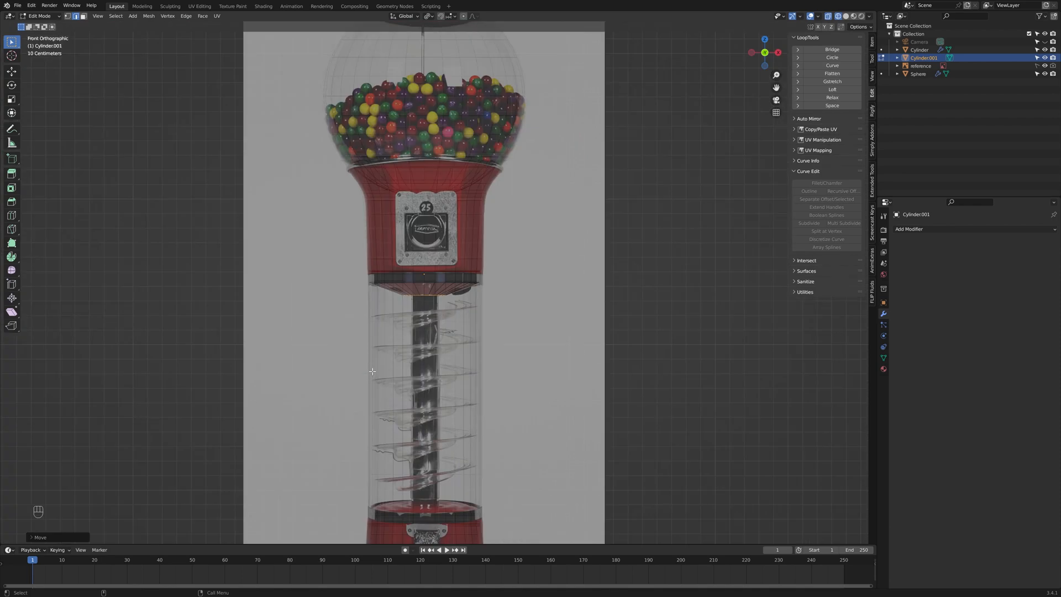
shift+middle_drag(373, 372, 362, 233)
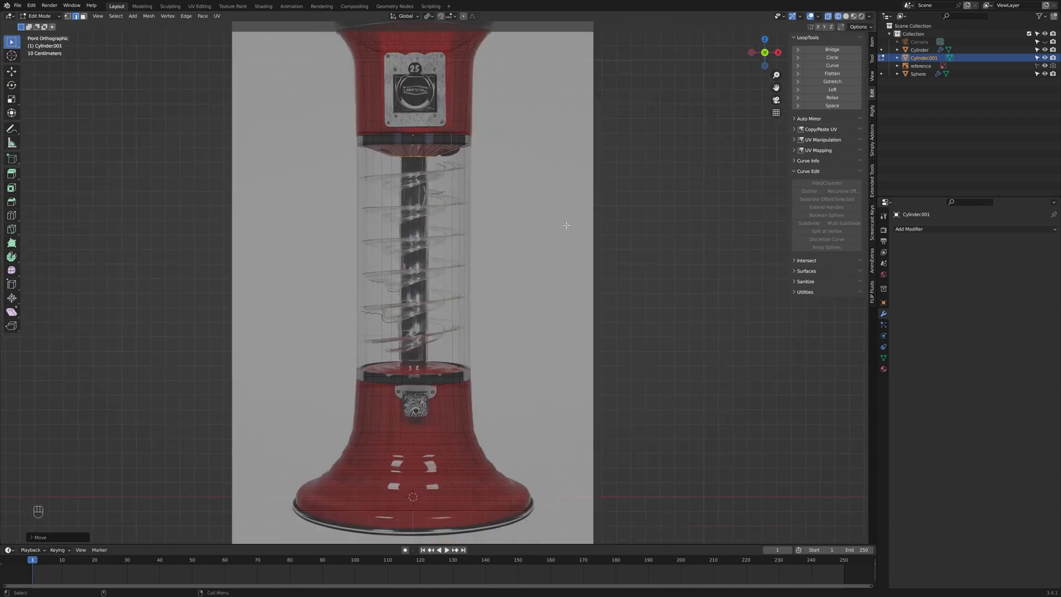
key(Tab)
key(shift+a)
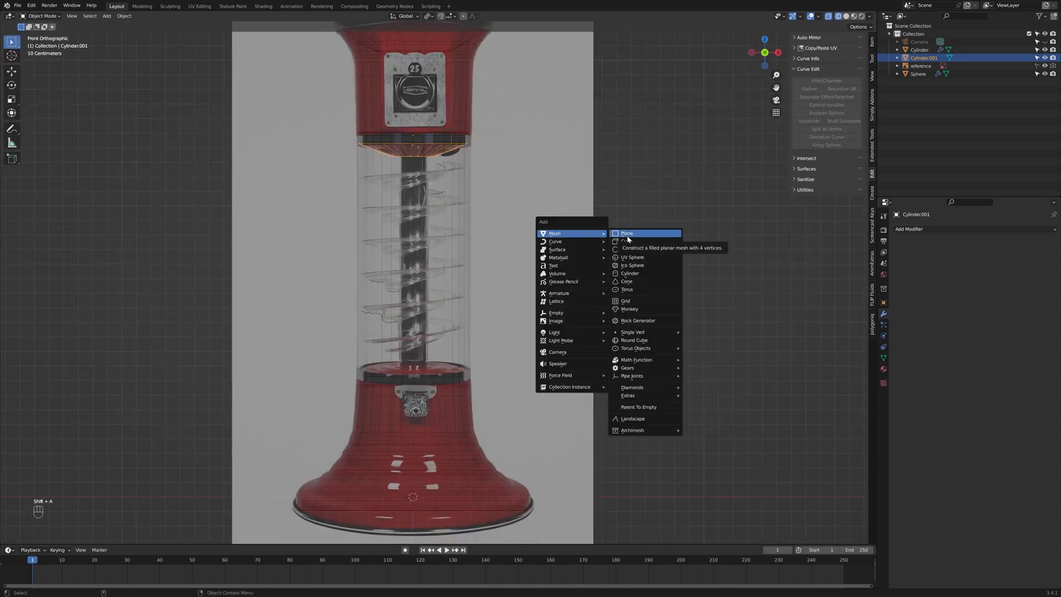
click(649, 273)
key(s)
scroll(485, 268, up, 3)
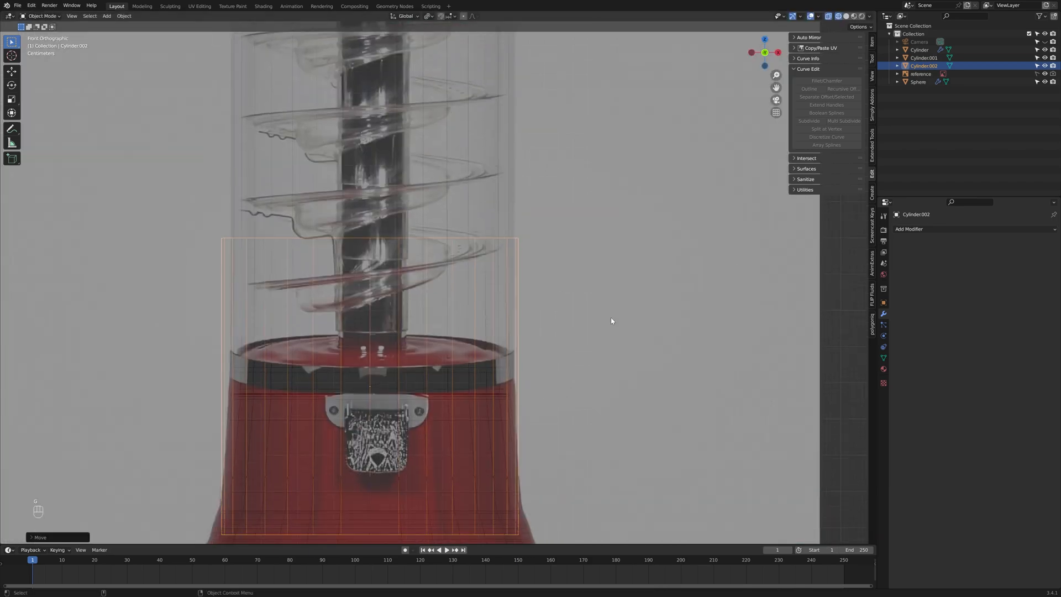
key(z)
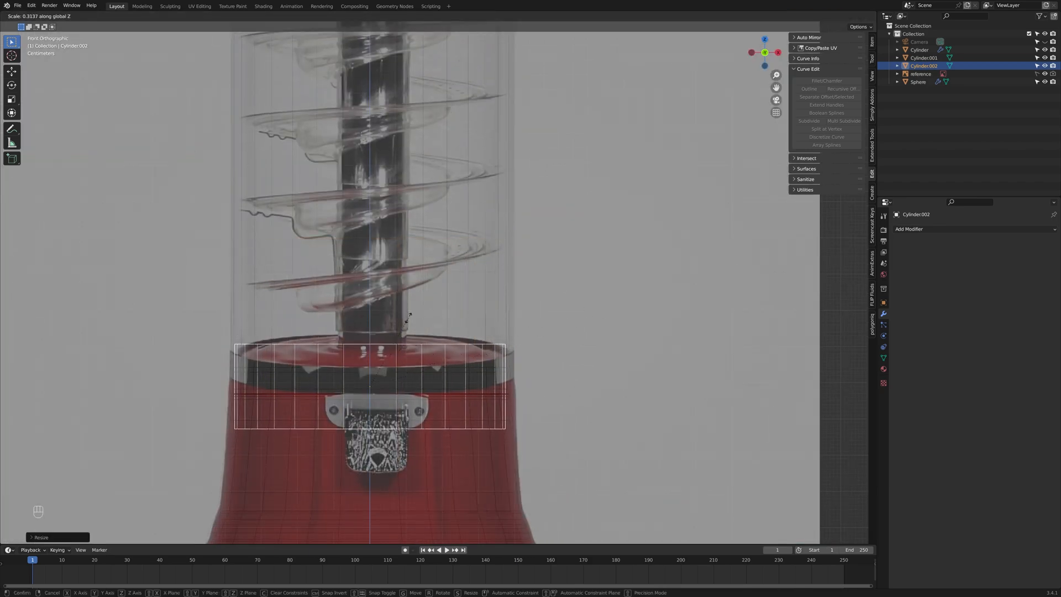
click(409, 318)
Step: Inset the lower cylinder's top face and adjust its edge loops vertically to shape a shallow dome matching the reference
key(Tab)
scroll(442, 332, up, 2)
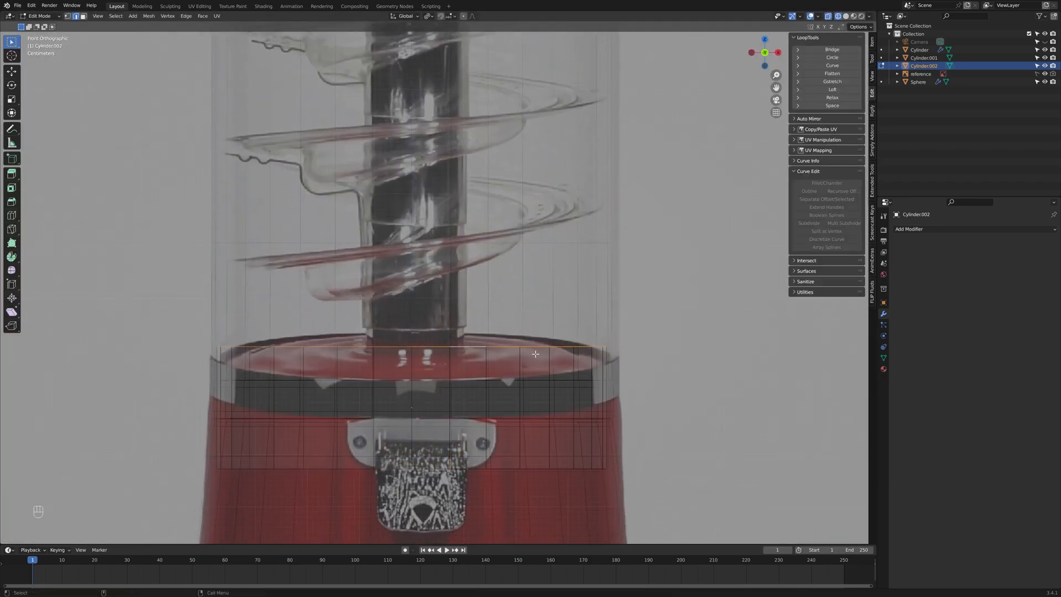
middle_drag(536, 353, 619, 359)
key(i)
click(765, 59)
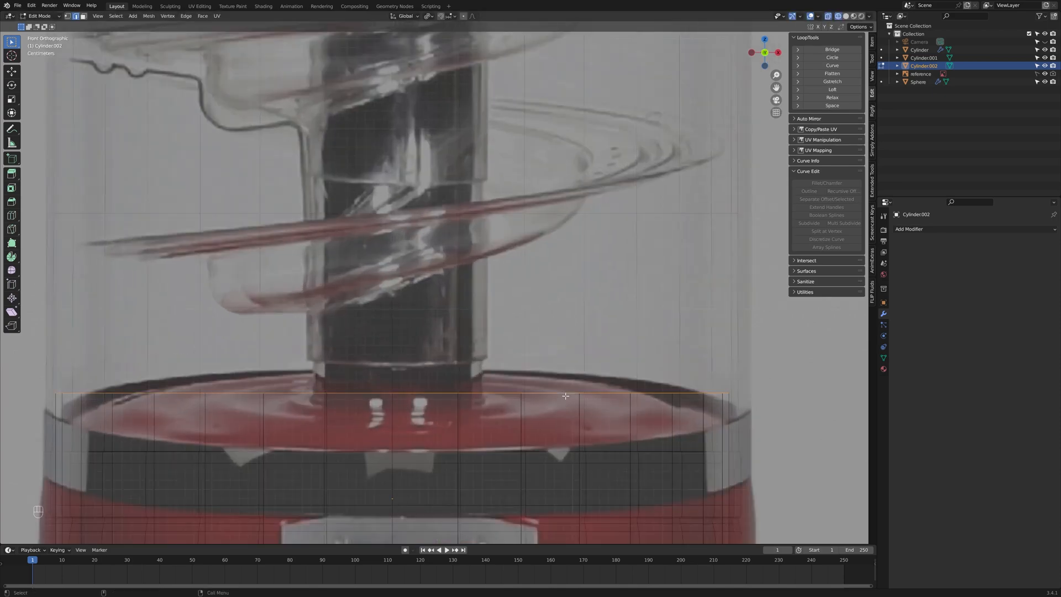
key(g)
key(z)
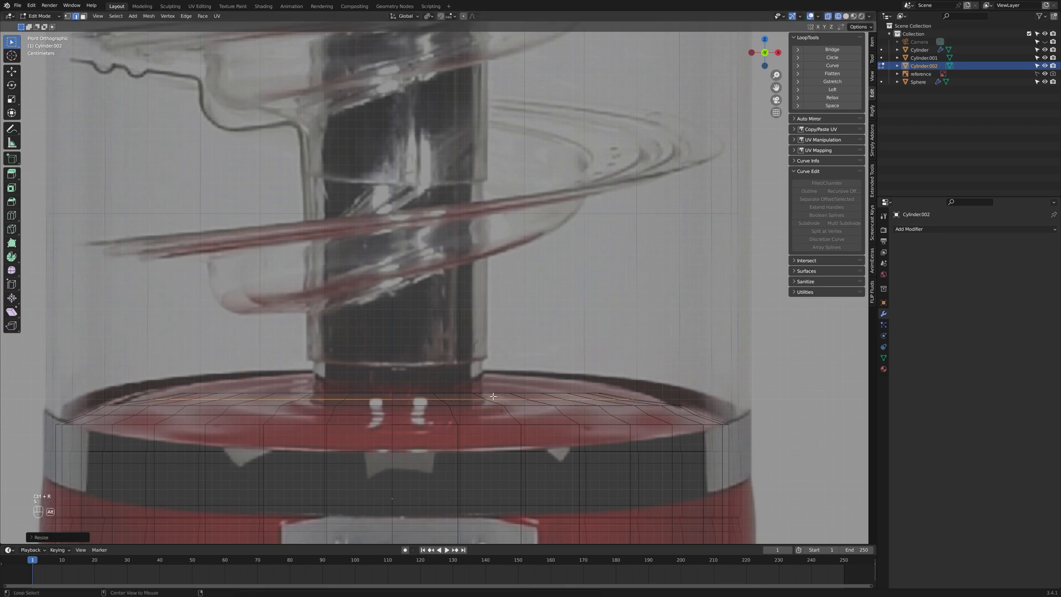
Step: Undo the last dome loop edits, then select the dome's edge loops and bevel them
key(ctrl+z)
key(ctrl+z)
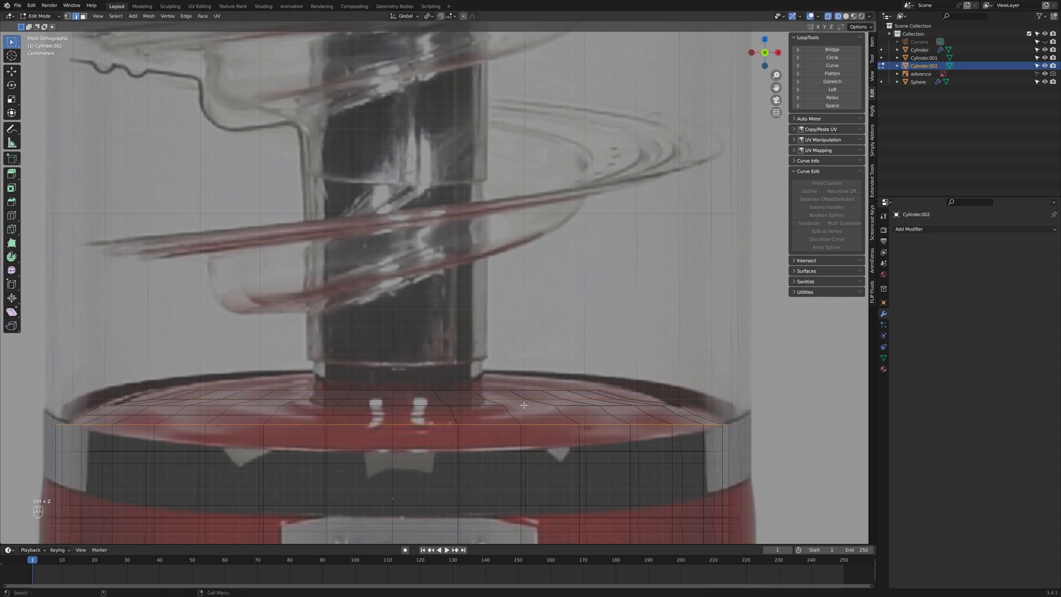
alt+shift+click(500, 391)
key(ctrl+b)
click(621, 431)
alt+click(543, 416)
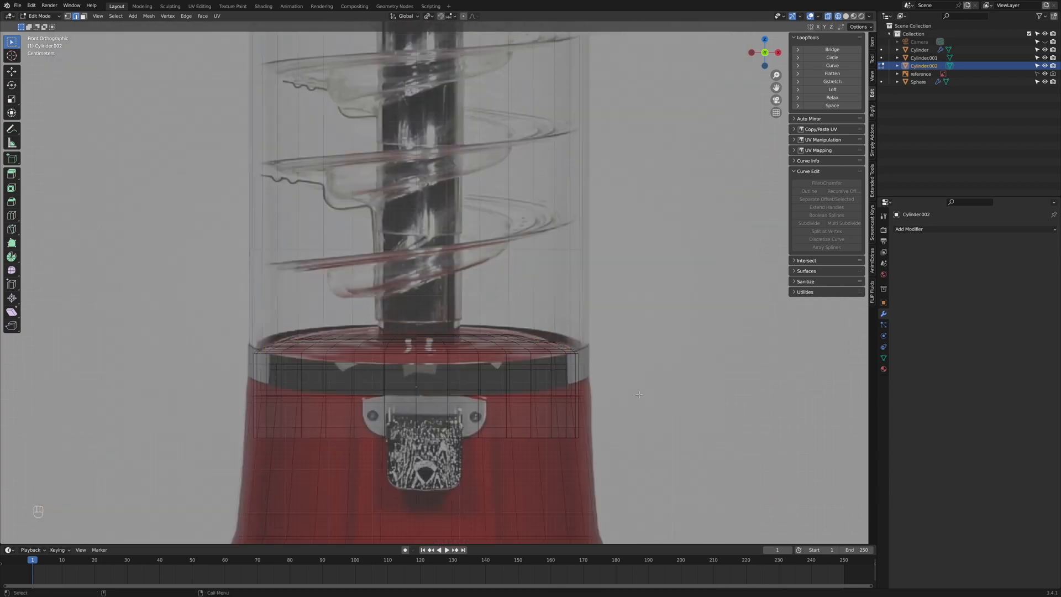
Step: Hide the reference image, view the model in perspective, and switch the viewport to Material Preview shading
scroll(661, 289, down, 5)
scroll(569, 313, up, 1)
scroll(568, 313, down, 8)
middle_drag(569, 313, 613, 310)
click(1044, 74)
scroll(467, 317, up, 4)
mouse_move(568, 244)
middle_down()
mouse_move(467, 317)
mouse_move(326, 323)
middle_up()
click(853, 16)
scroll(608, 289, up, 4)
scroll(591, 294, down, 1)
Step: Enter Edit Mode on the main cylinder and split the viewport horizontally, with a Shader Editor in the lower area
key(Tab)
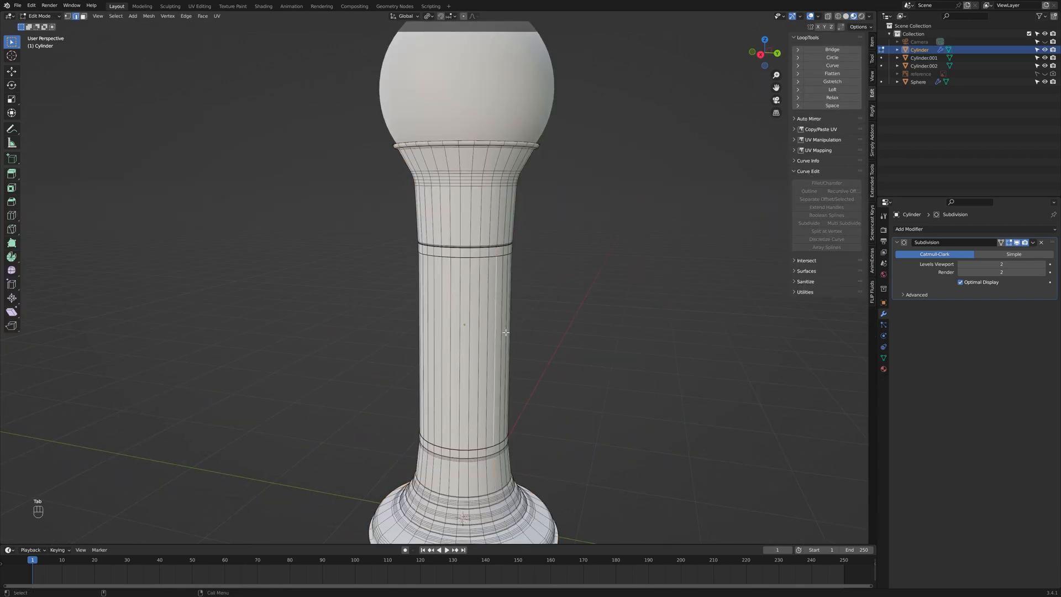
drag(3, 540, 2, 354)
click(8, 360)
click(33, 445)
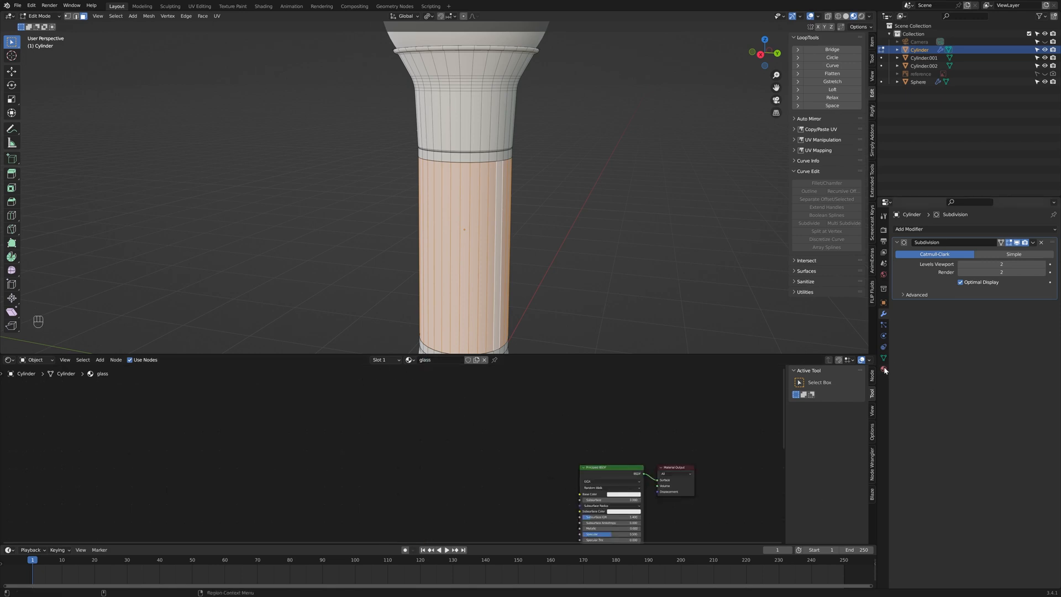
Step: Set the glass material's blend mode to Alpha Hashed and enlarge the Shader Editor area around its nodes
click(884, 369)
click(980, 552)
middle_drag(560, 481, 433, 394)
key(n)
drag(591, 354, 587, 295)
scroll(619, 343, up, 1)
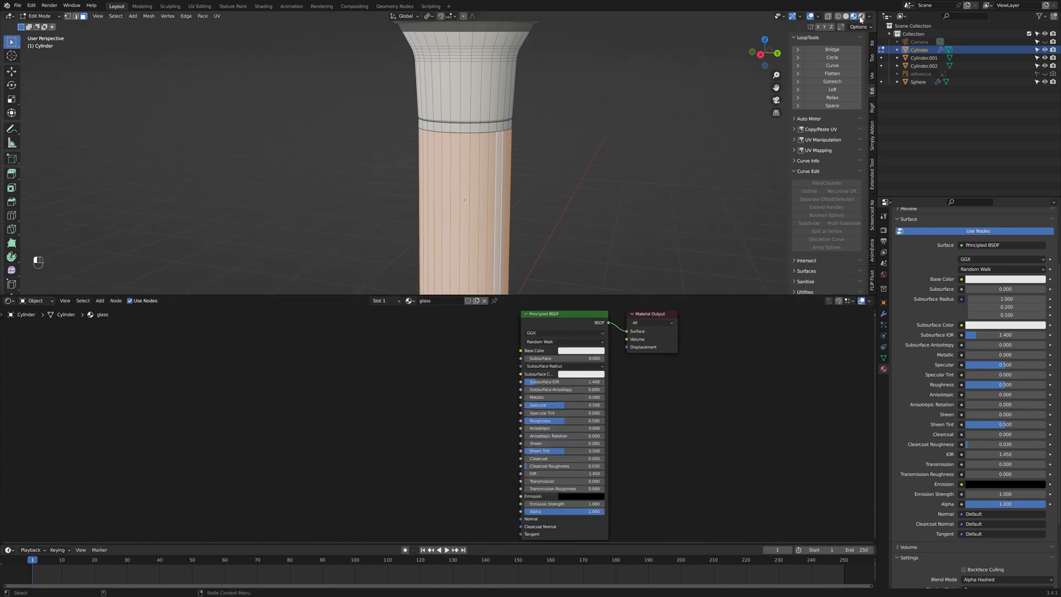
Step: Use an Environment Texture as the world background color and load aerodynamics_workshop_4k.exr into it
click(884, 275)
click(962, 282)
click(782, 322)
click(1019, 292)
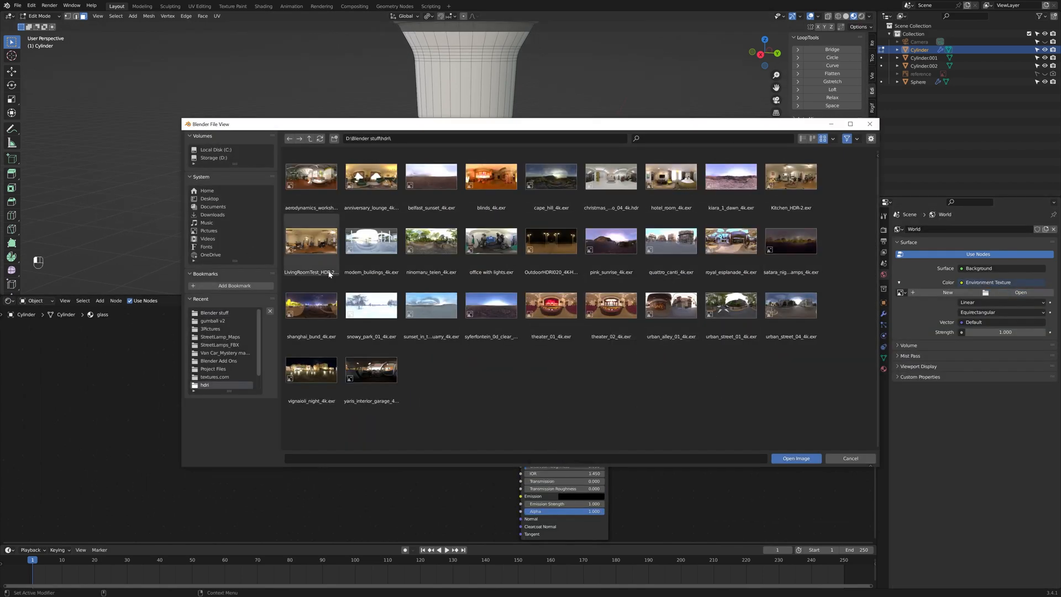
click(313, 186)
click(793, 458)
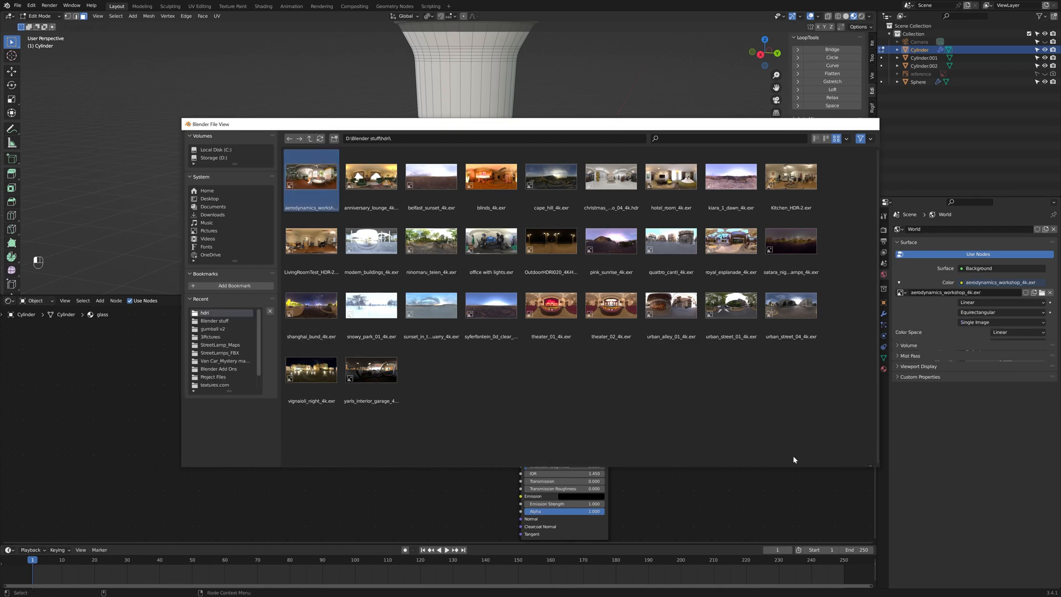
Step: Enable a transparent film background in the render settings and save the file
click(884, 230)
click(904, 401)
key(ctrl+s)
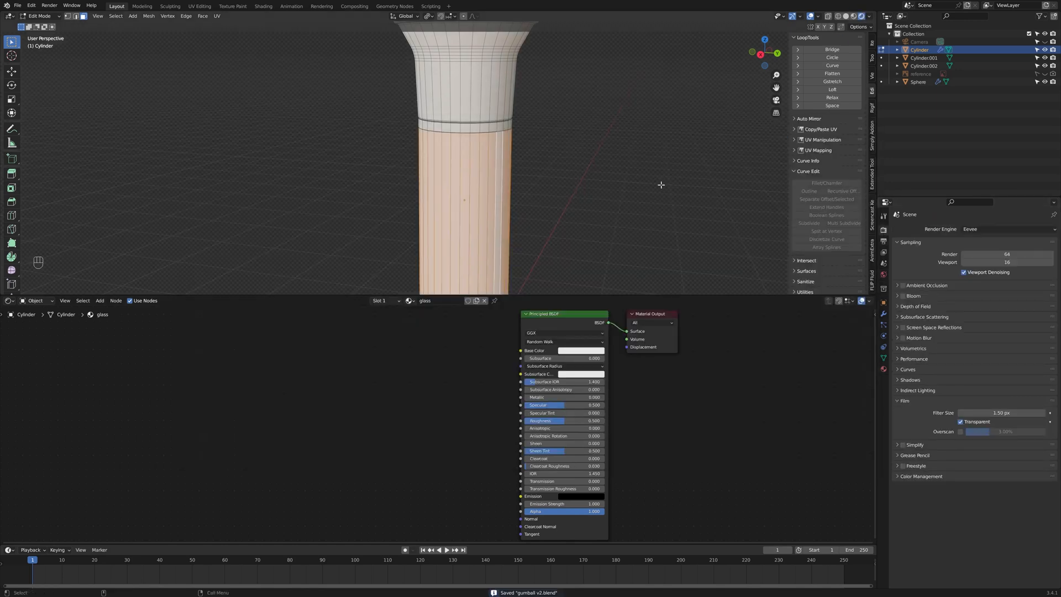
Step: Leave Edit Mode, add Transparent BSDF and Glass BSDF nodes to the glass material, and connect the Glass BSDF to the output surface
middle_drag(640, 468, 589, 469)
key(Tab)
drag(618, 348, 644, 319)
middle_drag(635, 402, 622, 514)
key(shift+a)
text(tr)
click(547, 405)
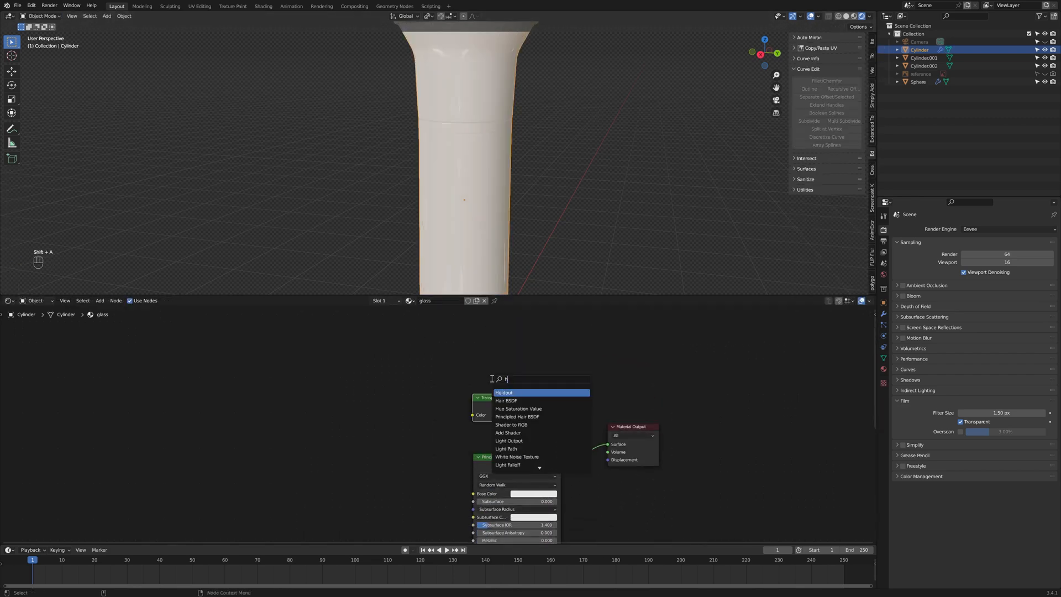
click(506, 394)
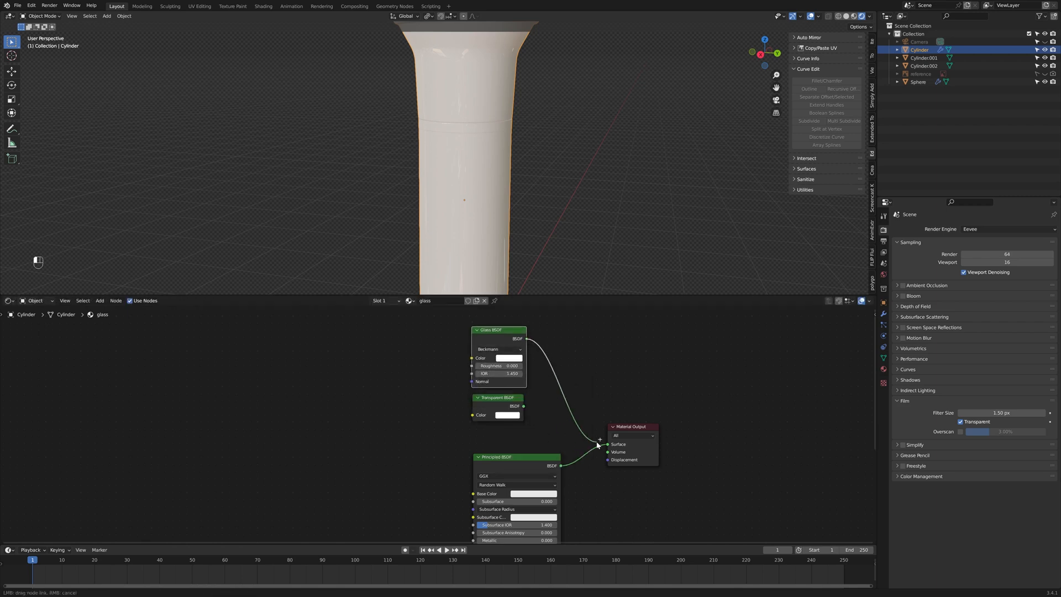
drag(598, 444, 608, 445)
drag(524, 407, 554, 415)
click(557, 418)
click(557, 398)
click(575, 387)
key(ctrl+x)
Step: Add a Mix Shader before the Material Output that blends the Glass BSDF with the Transparent BSDF
key(shift+a)
click(583, 387)
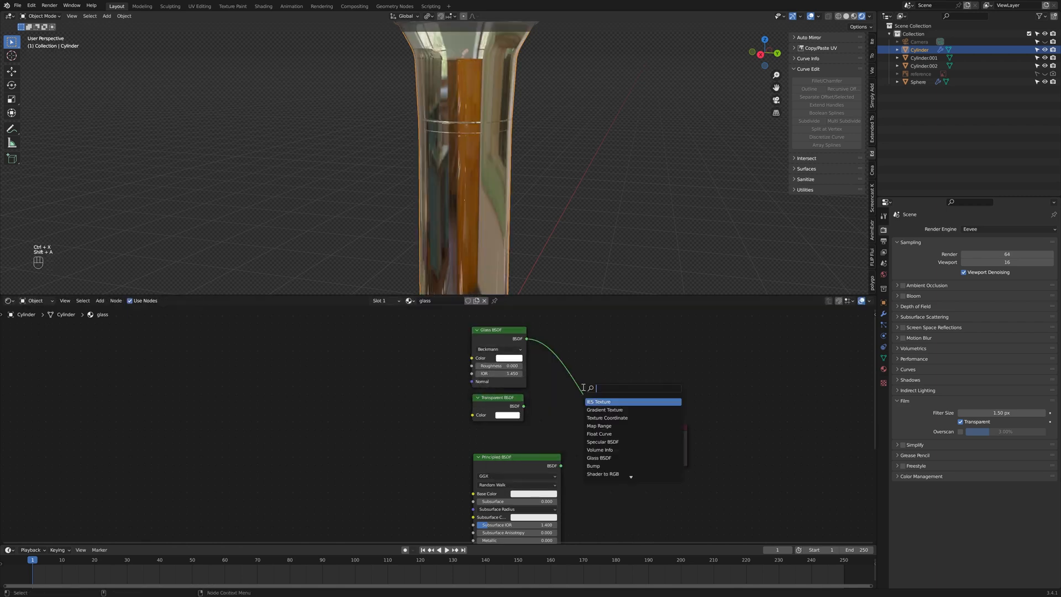
text(mix)
click(600, 410)
click(580, 399)
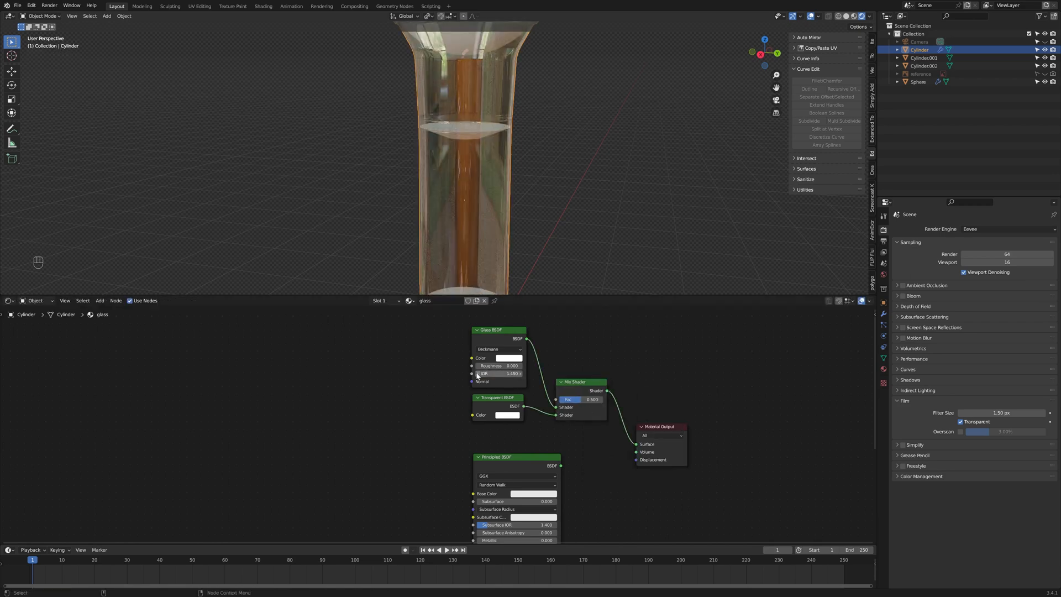
Step: Set the Glass BSDF's IOR to 0.850 and the Mix Shader factor to 0.539
drag(478, 376, 436, 375)
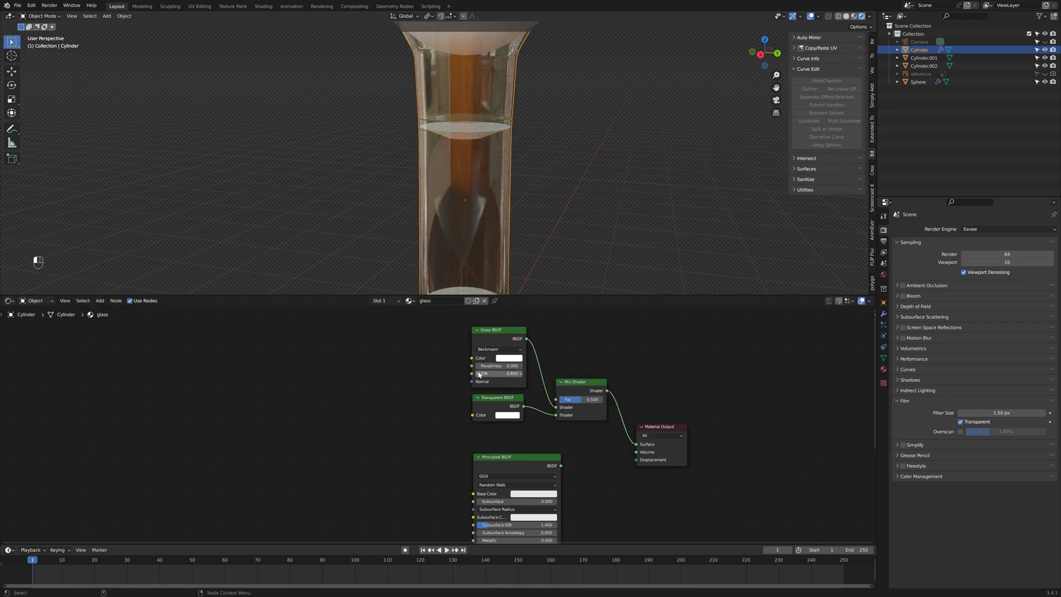
click(478, 373)
click(519, 373)
middle_drag(511, 214, 566, 216)
shift+middle_drag(477, 262, 525, 249)
scroll(481, 277, up, 2)
scroll(481, 276, up, 6)
mouse_move(577, 399)
mouse_down()
mouse_move(604, 399)
mouse_move(559, 399)
mouse_move(582, 399)
mouse_up()
Step: Enable Ambient Occlusion and Screen Space Reflections for Eevee, and shade the main cylinder smooth
scroll(552, 195, down, 12)
middle_drag(539, 193, 627, 192)
click(902, 286)
right_click(505, 169)
click(506, 168)
scroll(443, 146, up, 6)
Step: In Edit Mode and an orthographic side view, select the face loops of the cylinder's upper flared section
key(Tab)
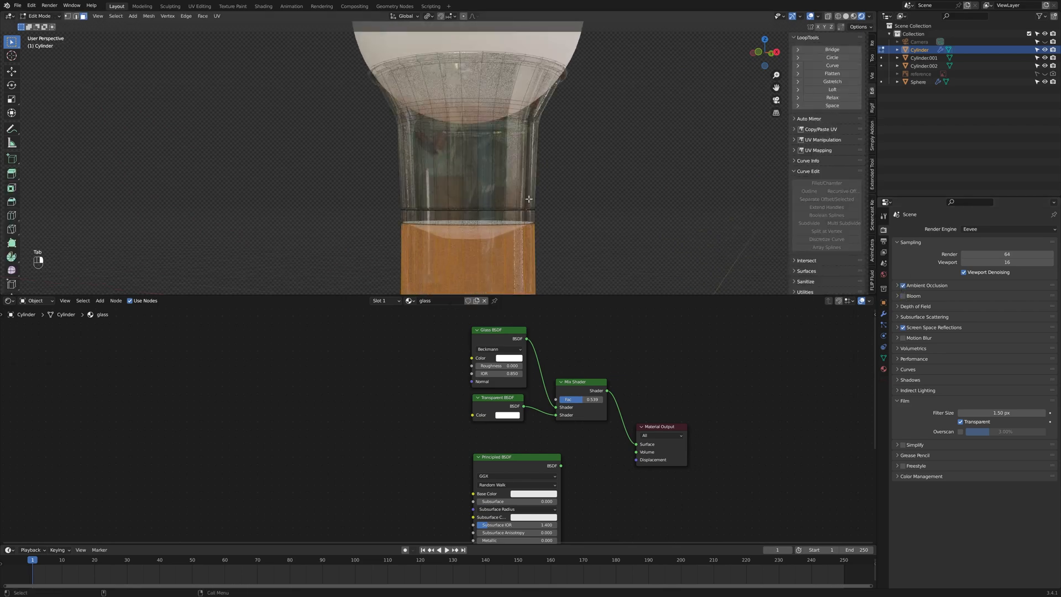
alt+click(509, 124)
click(764, 52)
scroll(505, 216, up, 3)
alt+shift+click(524, 125)
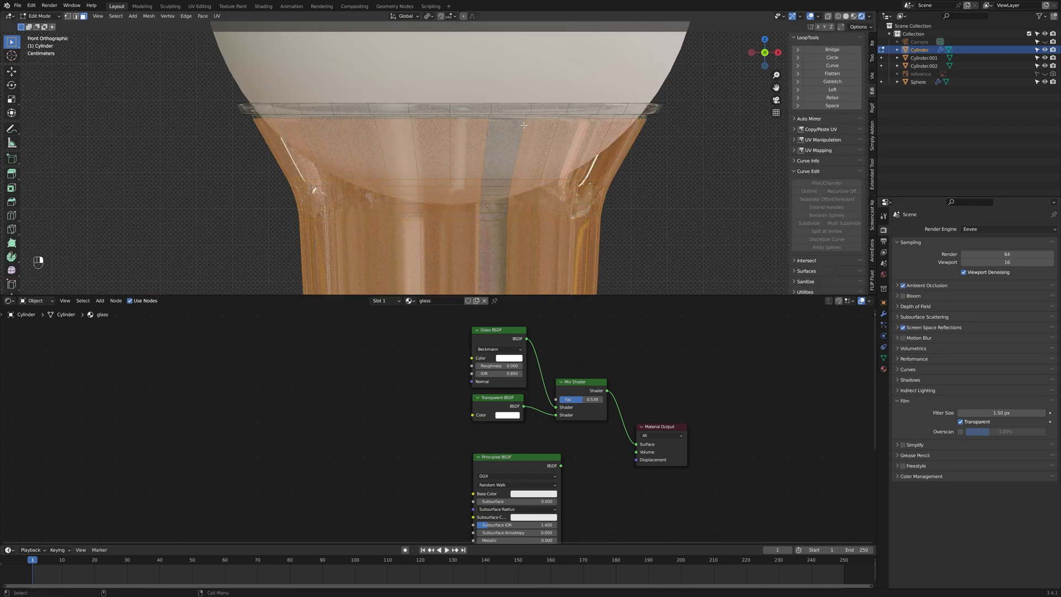
Step: Add the face loops of the cylinder's flared base to the selection, including the narrow loops just below the glass tube
scroll(584, 166, down, 4)
shift+middle_drag(562, 210, 598, 25)
shift+drag(384, 156, 575, 243)
scroll(497, 183, up, 7)
shift+middle_drag(486, 182, 348, 210)
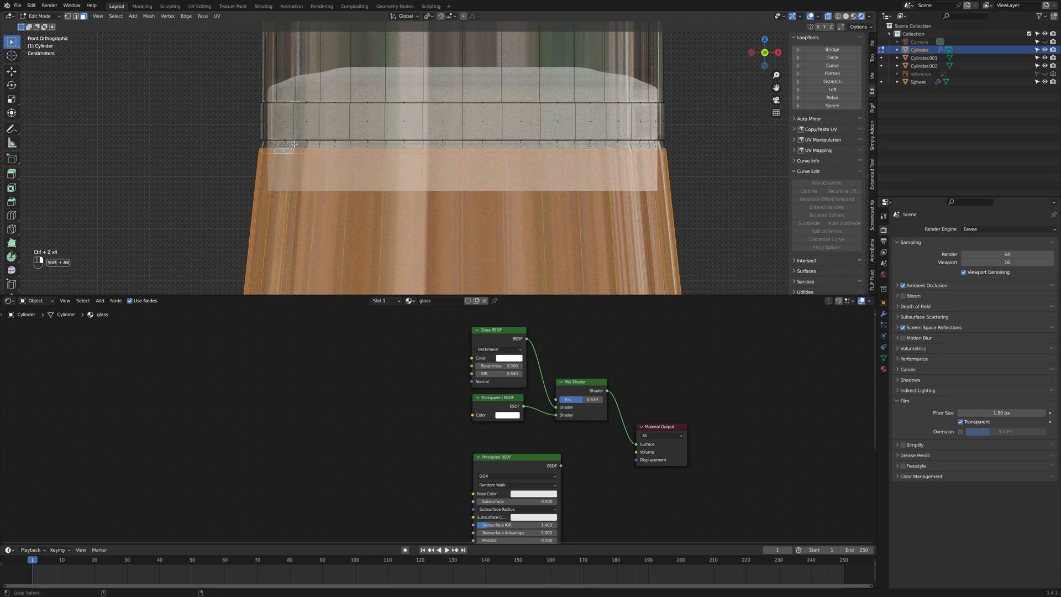
scroll(331, 166, up, 4)
alt+shift+click(335, 115)
scroll(387, 155, up, 2)
alt+shift+click(341, 98)
key(ctrl+z)
alt+shift+click(339, 90)
Step: Add the narrow face loop at the lower edge of the upper section to the selection
scroll(442, 111, down, 10)
shift+middle_drag(467, 39, 475, 174)
scroll(419, 215, up, 12)
alt+shift+click(504, 150)
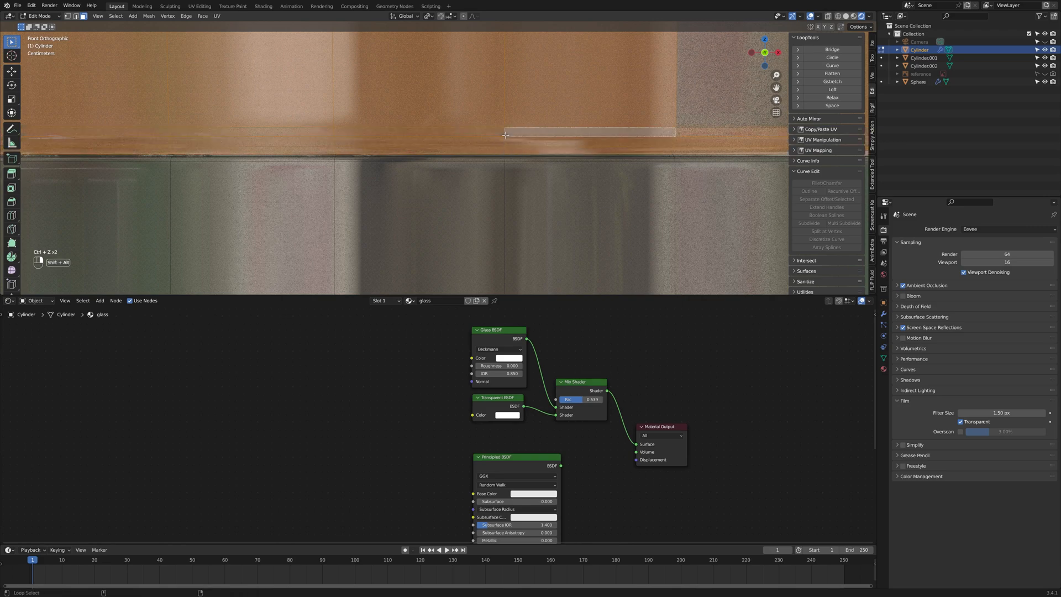
Step: Create a new material named red in the cylinder's second material slot
scroll(508, 166, down, 12)
middle_drag(515, 187, 489, 190)
click(394, 301)
click(428, 317)
click(442, 300)
click(451, 301)
middle_drag(553, 420, 542, 374)
shift+middle_drag(545, 263, 549, 216)
Step: Assign the red material to the selected upper and base faces of the cylinder and return to Object Mode
key(Tab)
key(Tab)
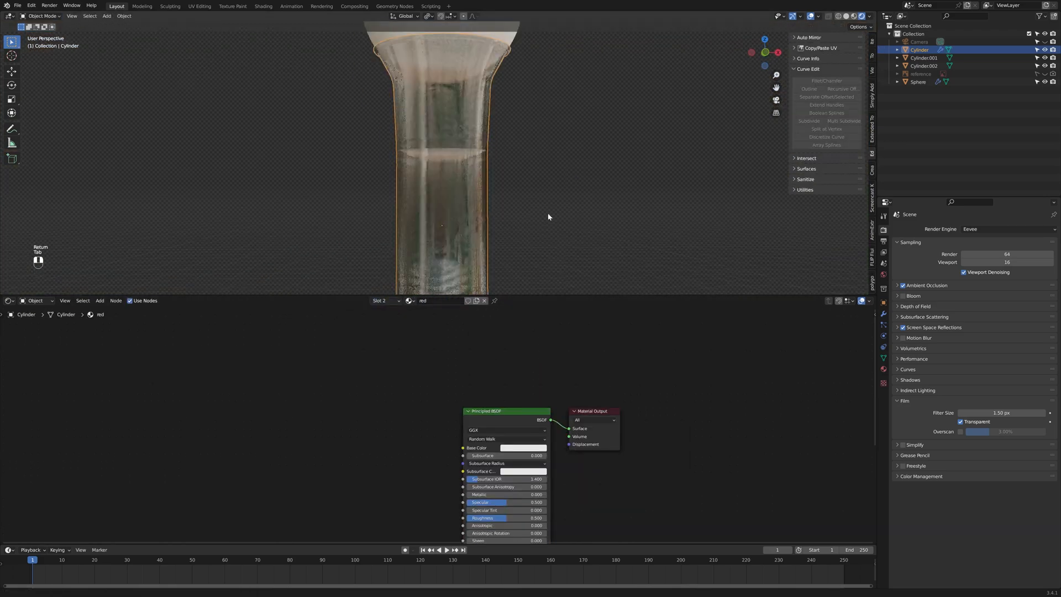
click(385, 300)
click(352, 365)
key(Tab)
key(Tab)
Step: Give the red material a dark, saturated red base color, Metallic 1.000 and Roughness 0.104
click(523, 448)
drag(525, 387, 524, 397)
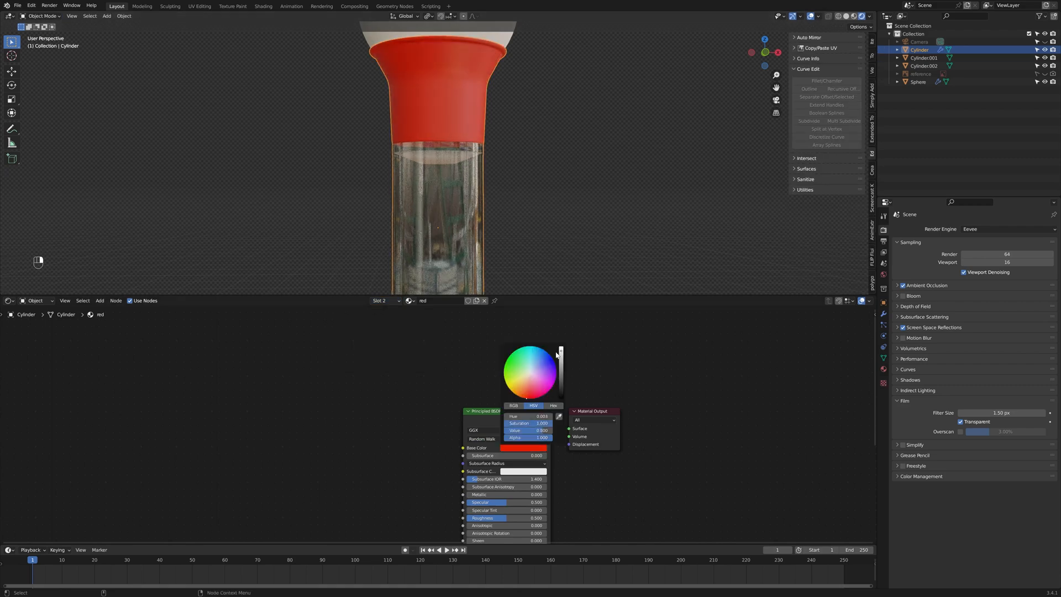
middle_drag(626, 407, 629, 335)
drag(480, 422, 549, 422)
Step: Show the reference image to compare the red finish with it, hide it again, and view the whole machine
click(1045, 73)
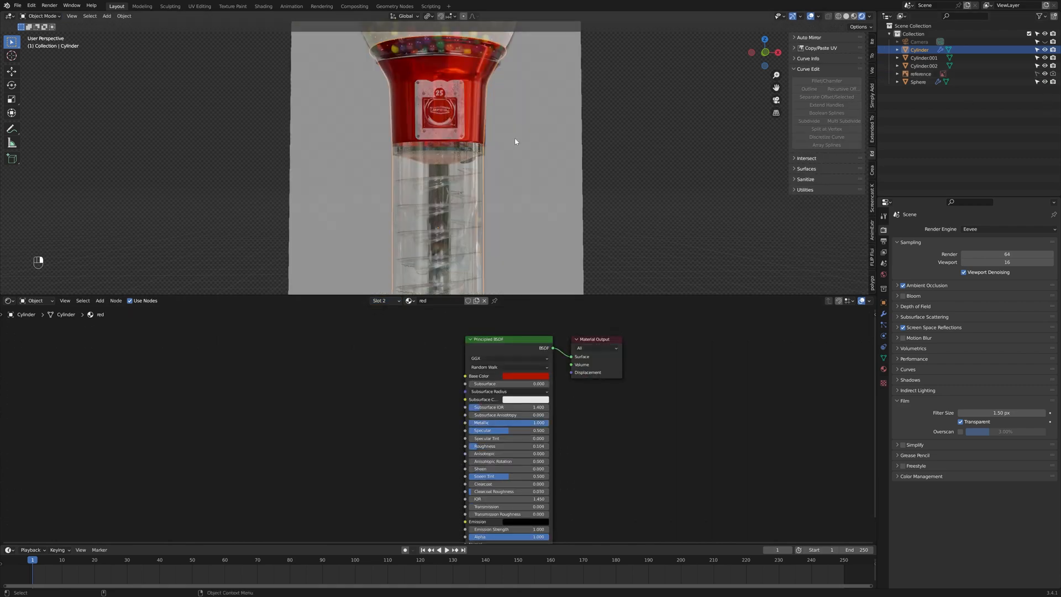
middle_drag(516, 142, 473, 133)
click(1044, 73)
scroll(485, 170, down, 5)
middle_drag(485, 171, 574, 171)
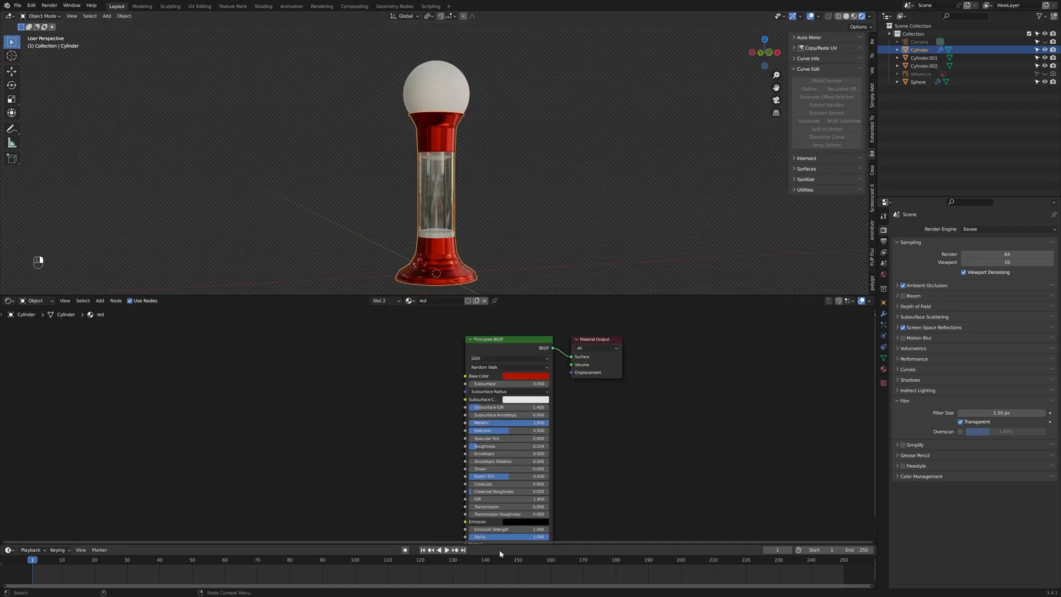
Step: Assign the existing red material to the inner funnel and to the lower dome
scroll(508, 154, up, 8)
click(469, 166)
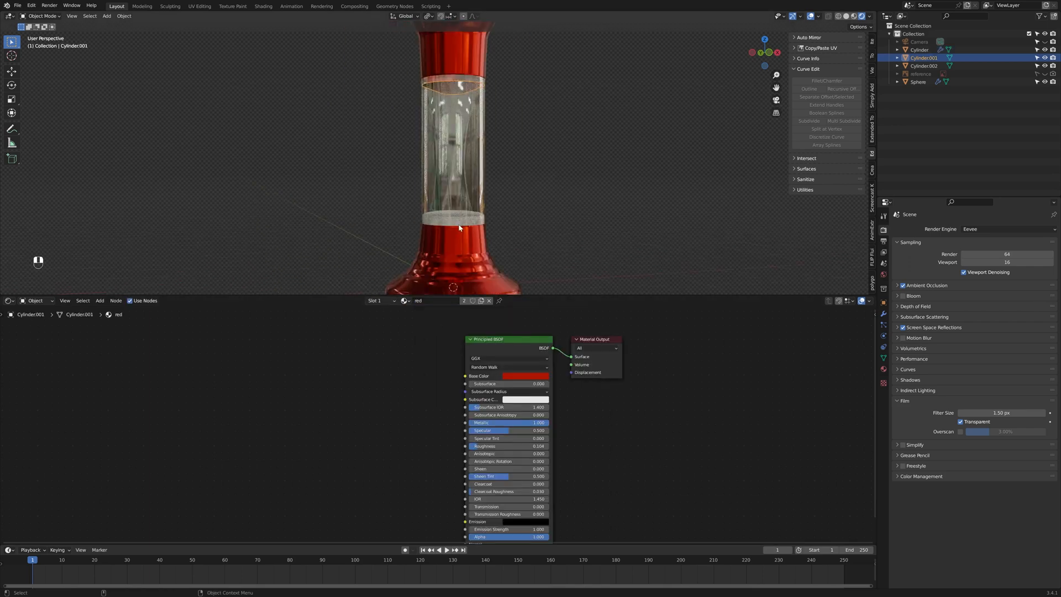
click(421, 304)
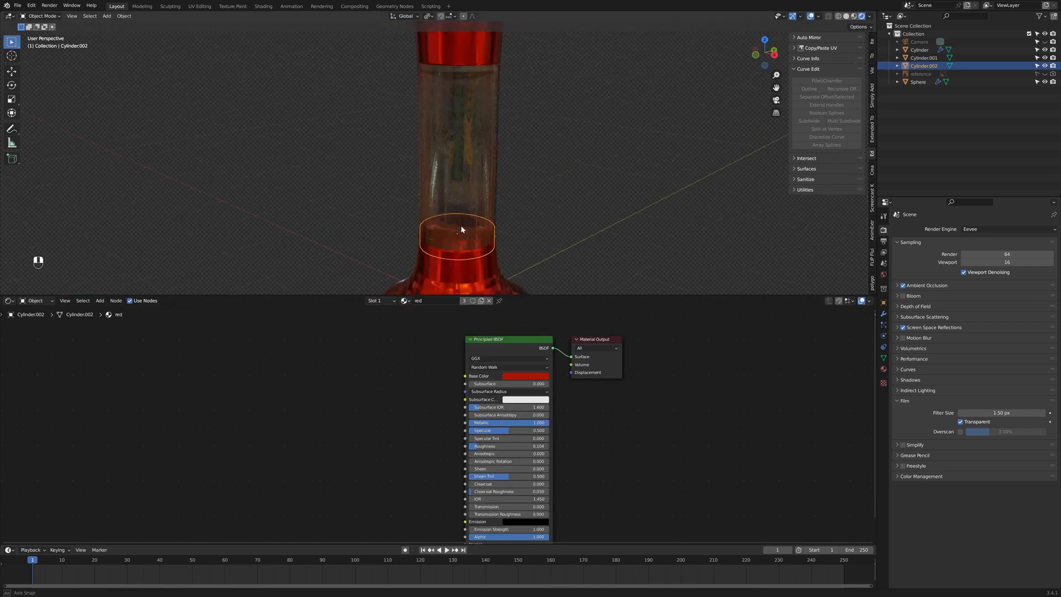
middle_drag(461, 229, 613, 211)
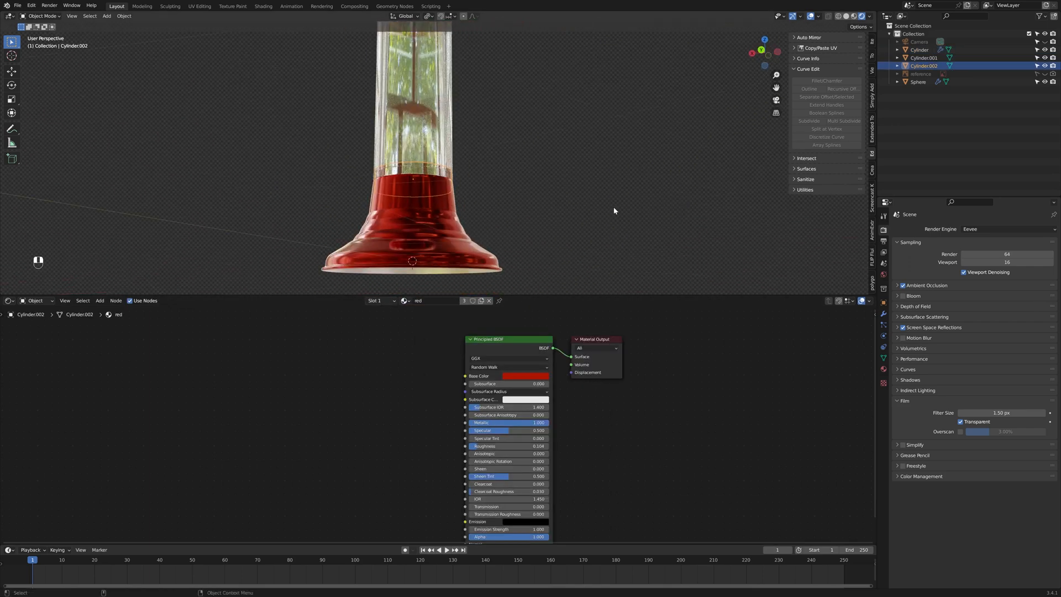
click(613, 210)
middle_drag(287, 221, 470, 213)
Step: Add Texture Coordinate, Mapping and Image Texture nodes to the main cylinder's red material and try removing the Image Texture node
click(470, 213)
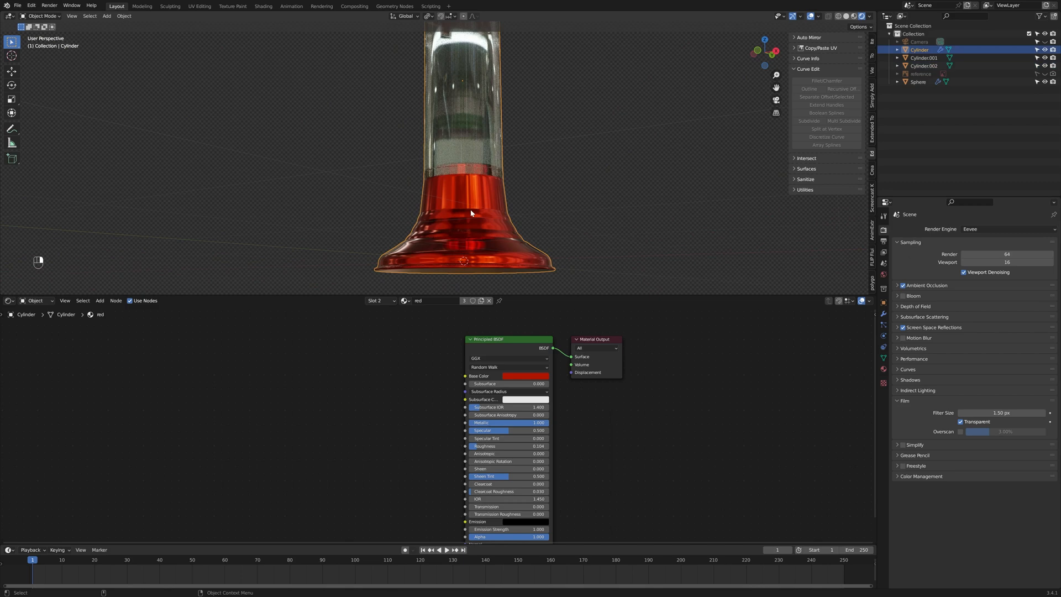
key(Tab)
key(Tab)
key(ctrl+t)
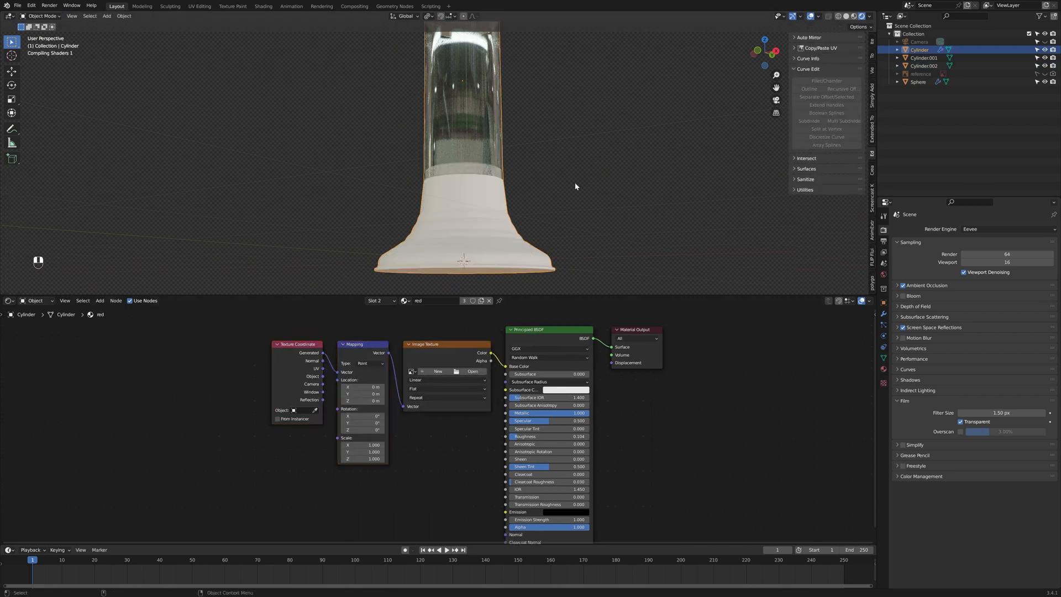
key(ctrl+x)
drag(507, 368, 439, 410)
Step: Undo the last node edits and remove the Image Texture node so the Mapping node is disconnected from the base color
key(ctrl+z)
key(ctrl+z)
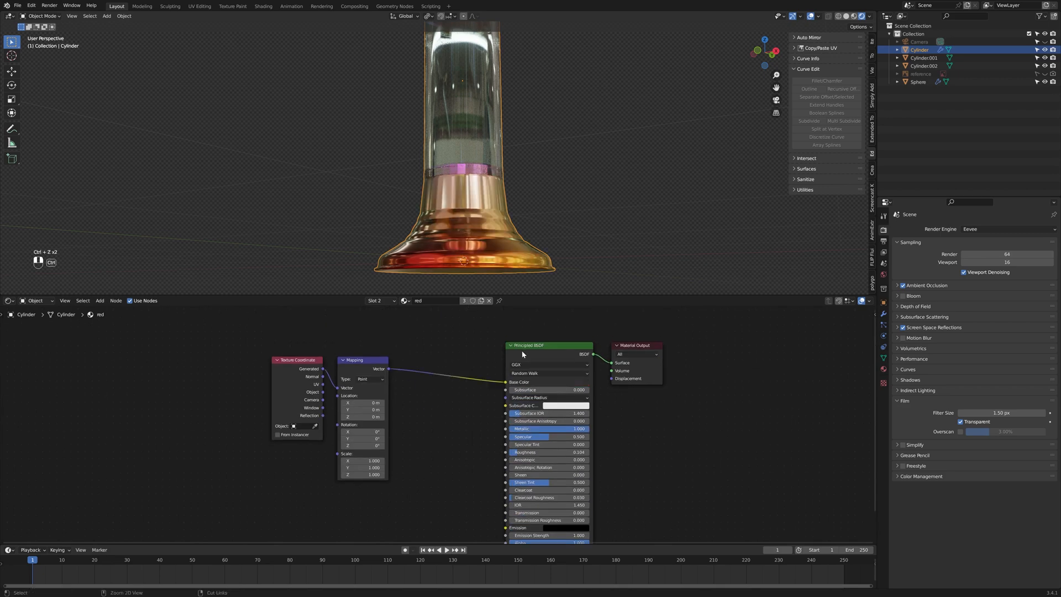
key(ctrl+z)
key(ctrl+z)
key(ctrl+z)
key(ctrl+z)
key(ctrl+x)
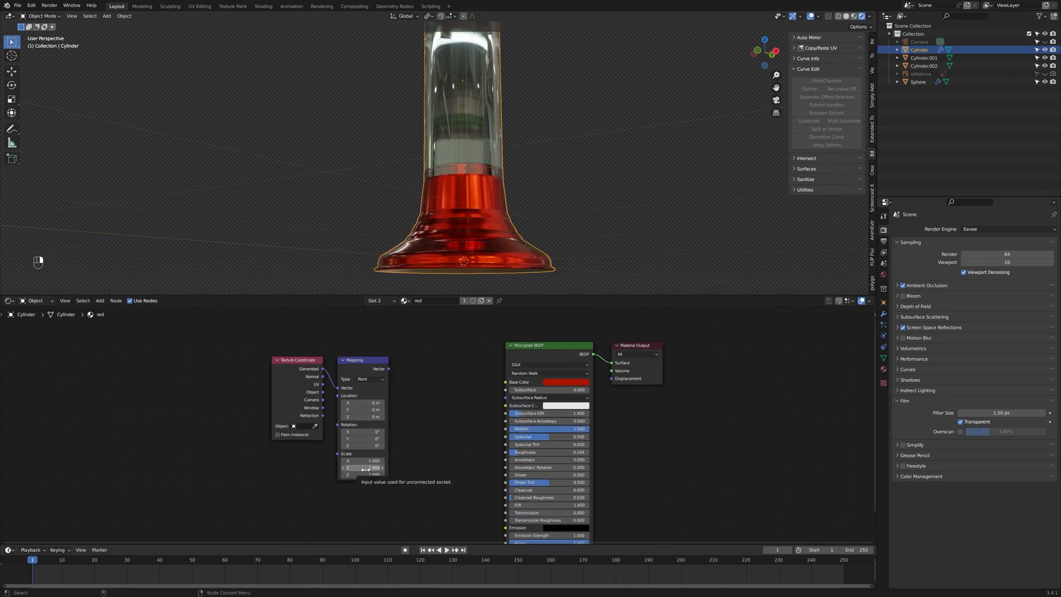
scroll(483, 406, down, 3)
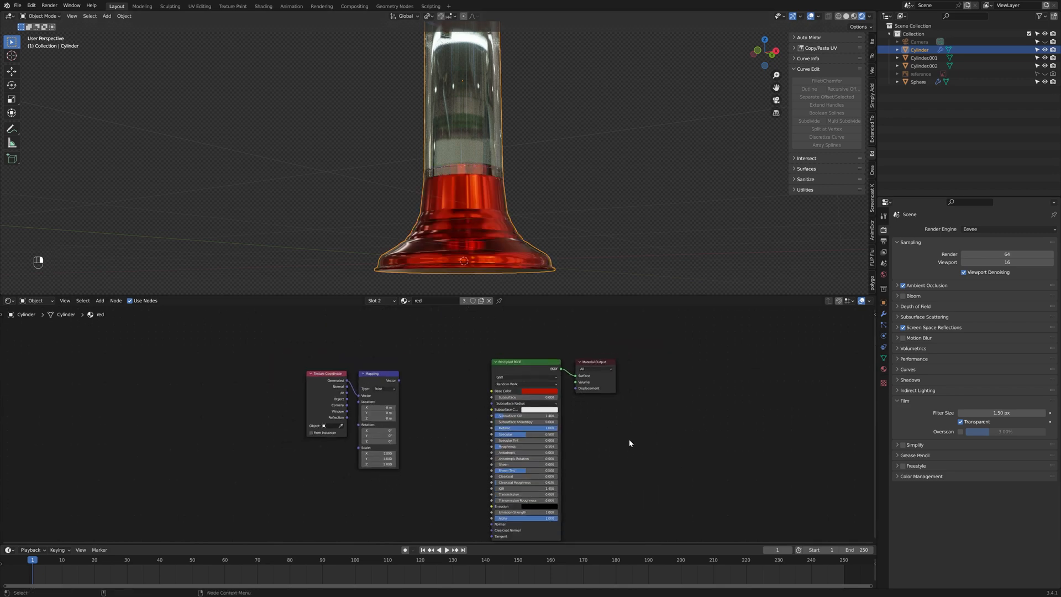
Step: Assign the existing glass material to the globe sphere on top of the machine
scroll(569, 221, down, 3)
middle_drag(520, 171, 683, 154)
scroll(565, 187, down, 4)
click(440, 122)
click(423, 301)
click(433, 312)
scroll(553, 166, up, 4)
scroll(552, 216, up, 8)
middle_drag(552, 215, 573, 204)
scroll(573, 204, down, 5)
scroll(574, 204, down, 4)
scroll(684, 71, up, 2)
Step: Add a mesh cylinder and move it up about 1.84 m along Z to the middle of the glass tube
key(shift+a)
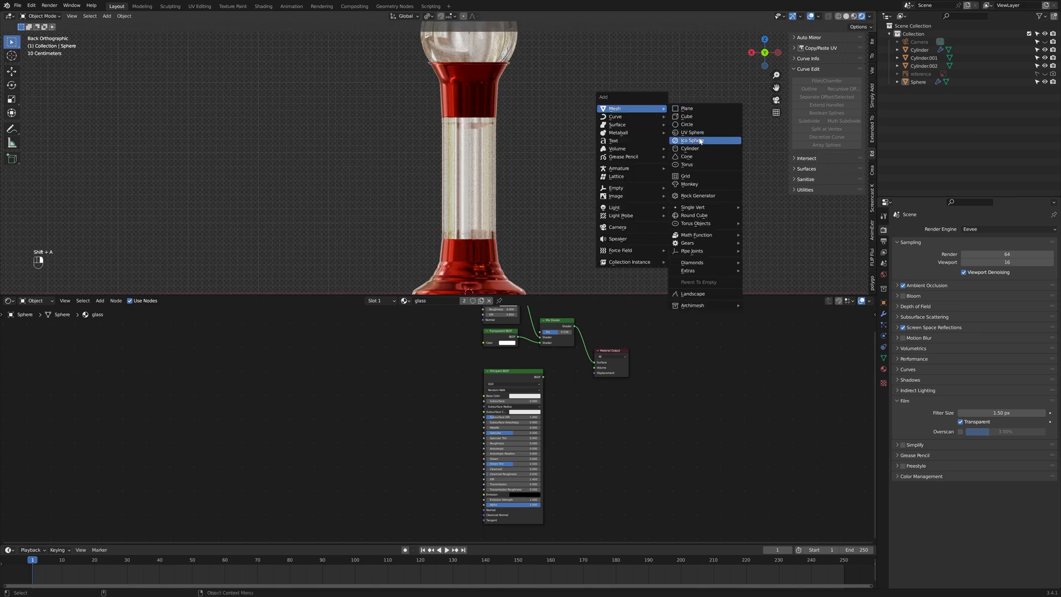
click(705, 158)
key(ctrl+KP_1)
shift+middle_drag(593, 105, 594, 118)
key(g)
key(z)
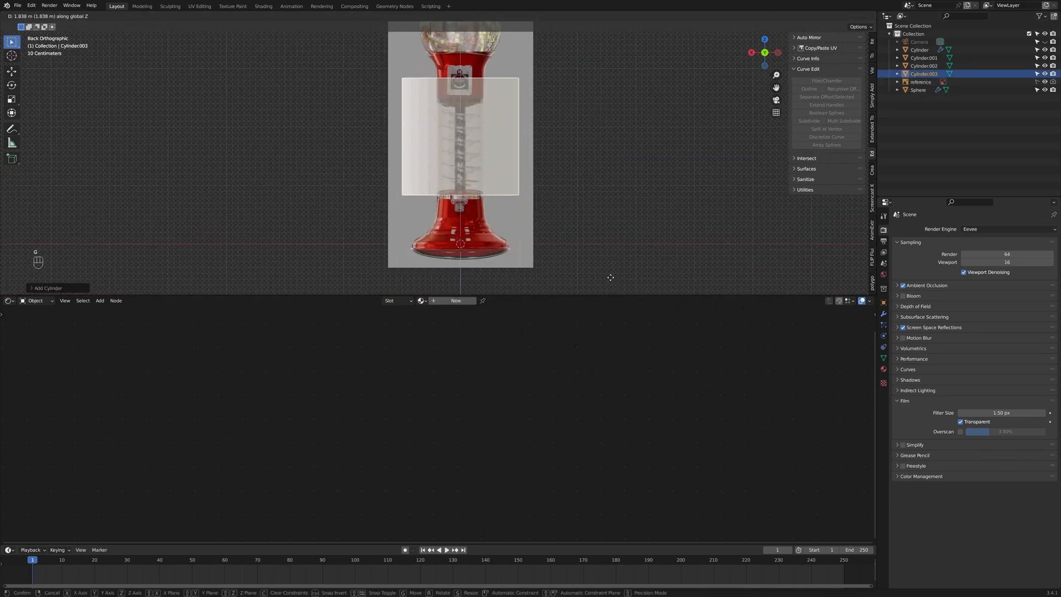
click(609, 278)
Step: Scale the new cylinder down to the width of the reference's central shaft and stretch it along Z to the tube's height
key(s)
click(479, 150)
scroll(502, 150, up, 3)
scroll(502, 150, up, 1)
shift+middle_drag(502, 150, 452, 169)
key(s)
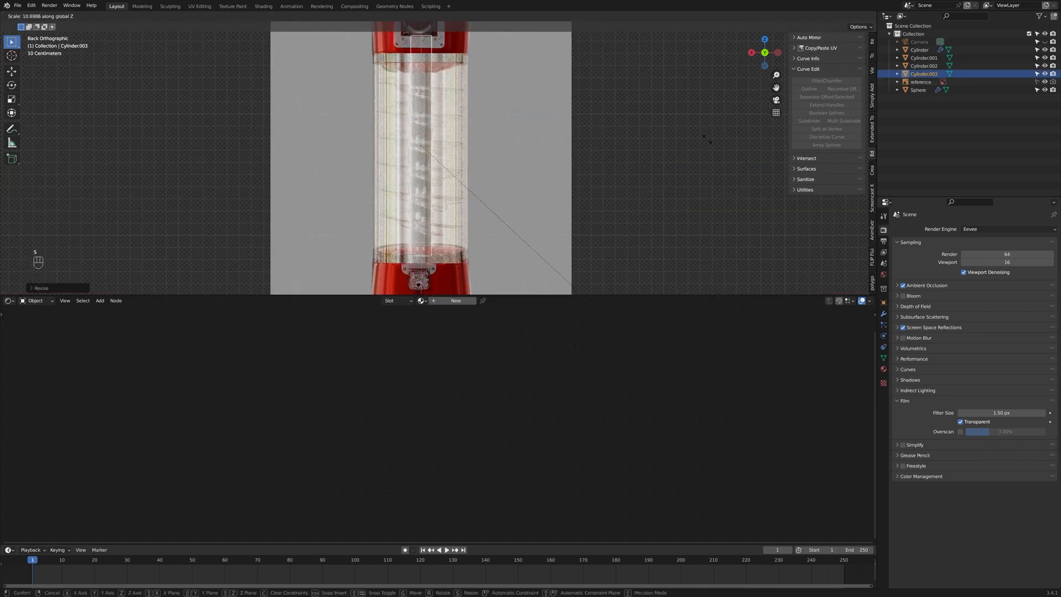
click(691, 148)
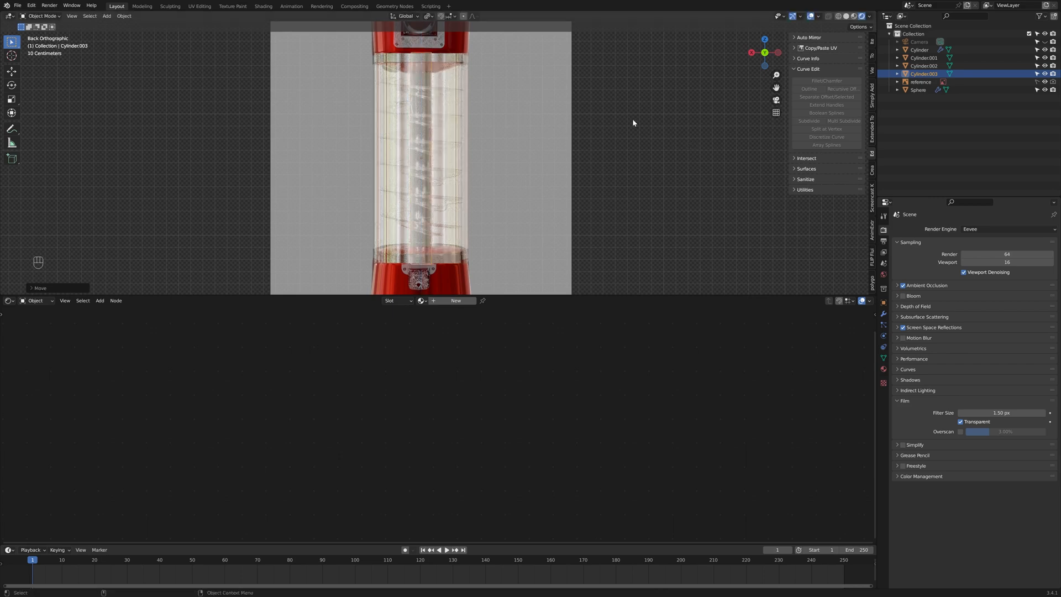
Step: Give the central shaft a new material named metal with Metallic 1.000, and hide the reference image
click(435, 303)
click(444, 303)
scroll(539, 433, up, 3)
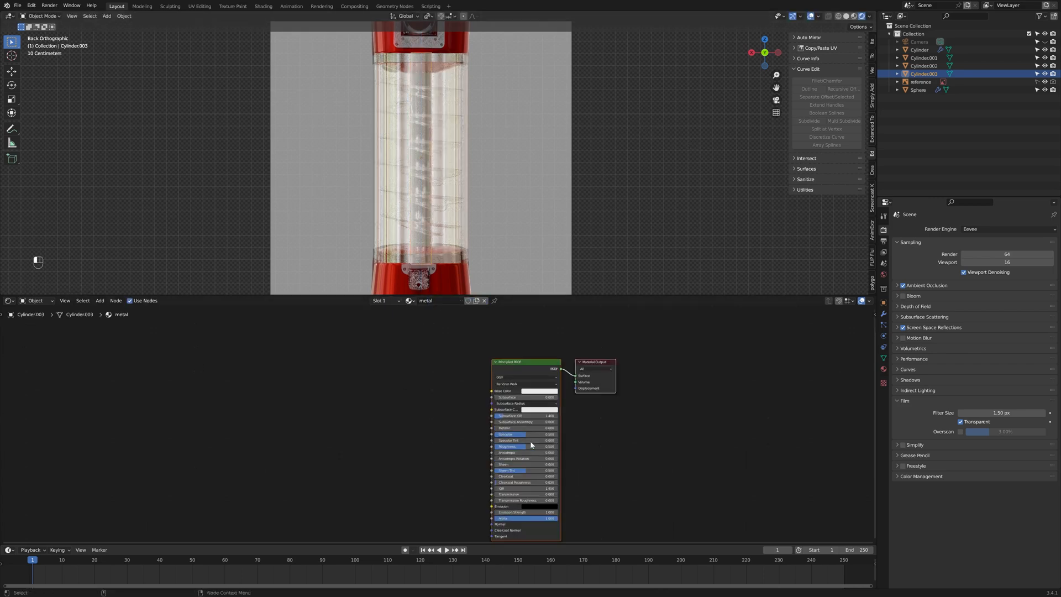
click(1044, 82)
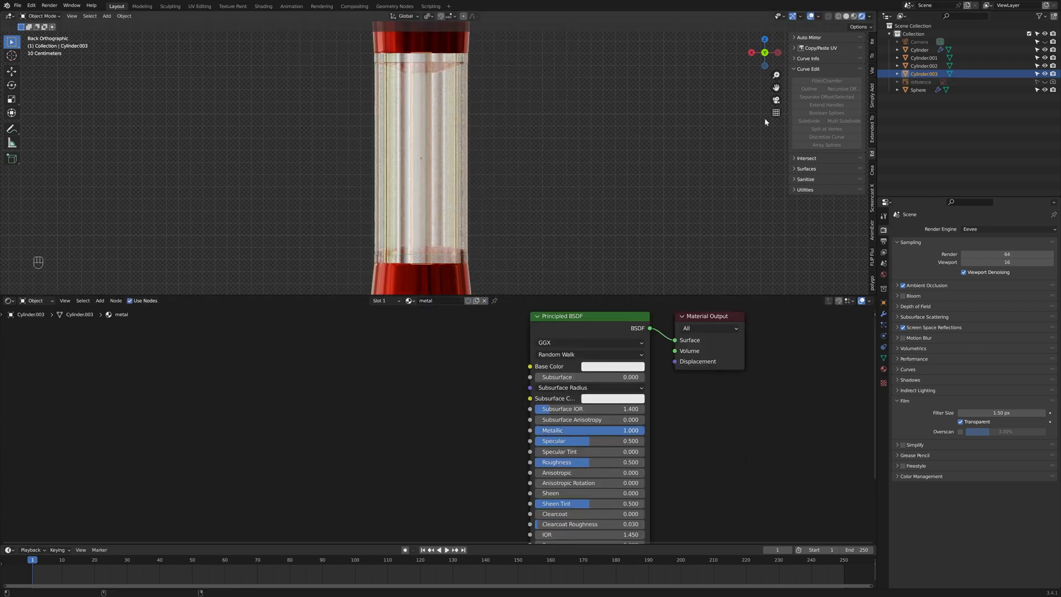
click(735, 138)
Step: Adjust the brightness of the metal material's base color and view the shaft inside the tube
click(613, 367)
mouse_move(661, 239)
mouse_down()
mouse_move(664, 300)
mouse_move(663, 235)
mouse_up()
click(612, 366)
scroll(493, 273, down, 3)
middle_drag(464, 170, 497, 188)
Step: Select the main cylinder's glass material slot and raise its Mix Shader factor to about 0.98
click(459, 265)
middle_drag(457, 333, 439, 421)
scroll(391, 307, down, 6)
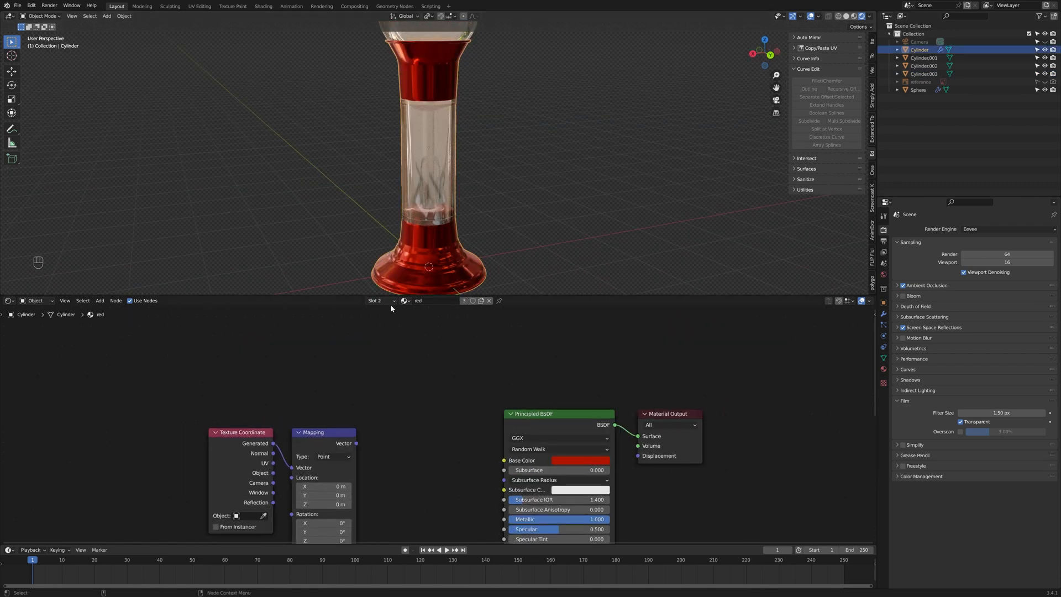
click(376, 302)
click(384, 318)
drag(562, 420, 579, 419)
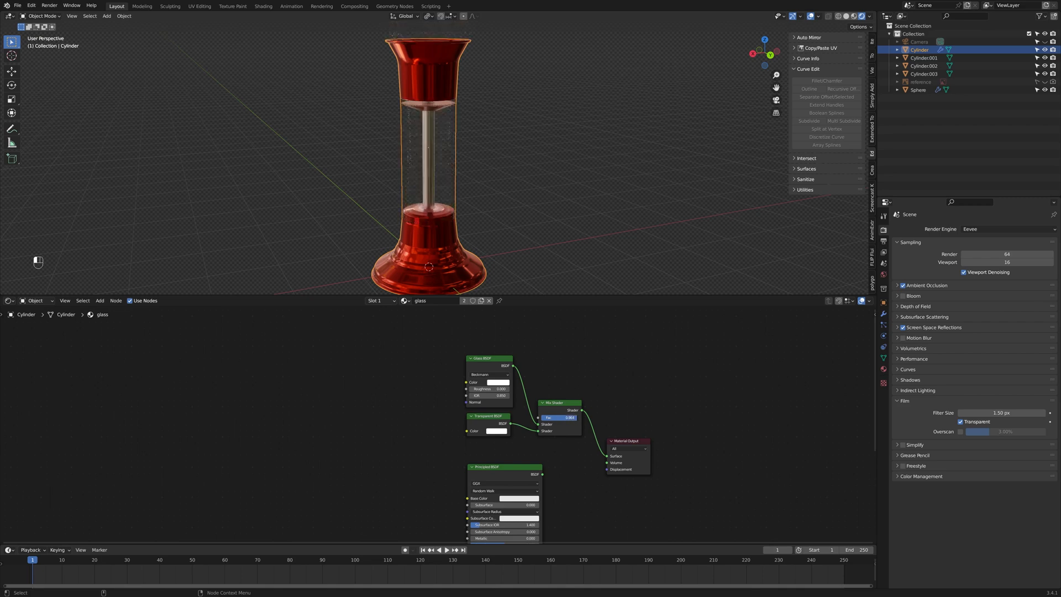
Step: Shade the central metal shaft smooth
scroll(469, 181, up, 6)
mouse_move(478, 178)
middle_down()
mouse_move(422, 232)
mouse_move(500, 214)
mouse_move(470, 195)
middle_up()
click(407, 184)
right_click(410, 185)
click(410, 185)
middle_drag(525, 490, 528, 476)
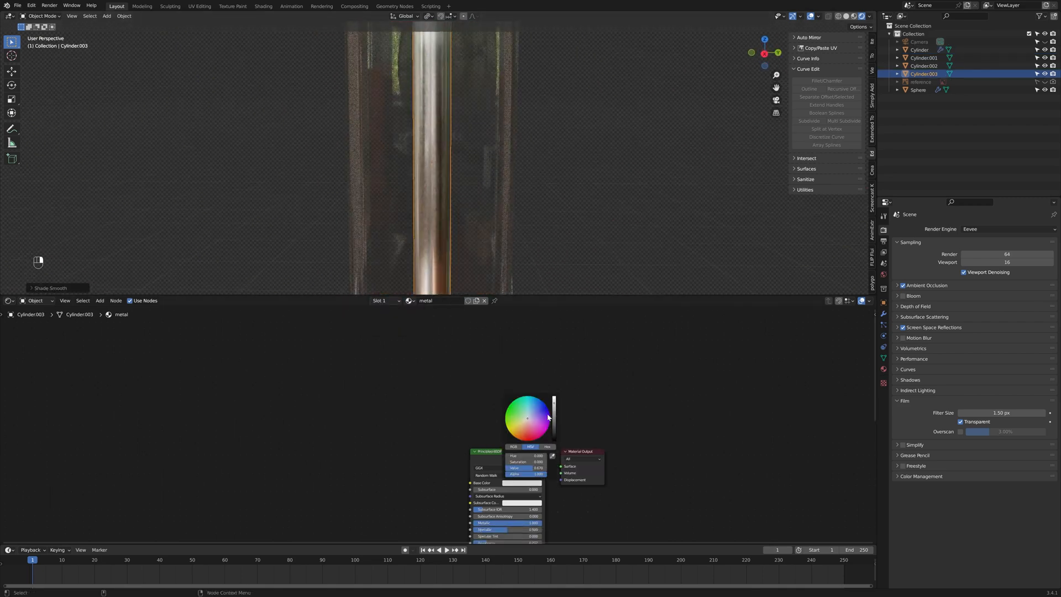
Step: Darken the metal material's base color by lowering its brightness
drag(553, 413, 553, 424)
scroll(525, 232, down, 2)
shift+middle_drag(523, 93, 582, 221)
Step: Enter Edit Mode on the main cylinder and select the face band just below the upper red section
click(502, 129)
key(Tab)
scroll(459, 221, up, 5)
shift+middle_drag(501, 129, 529, 209)
shift+click(529, 209)
scroll(512, 205, up, 6)
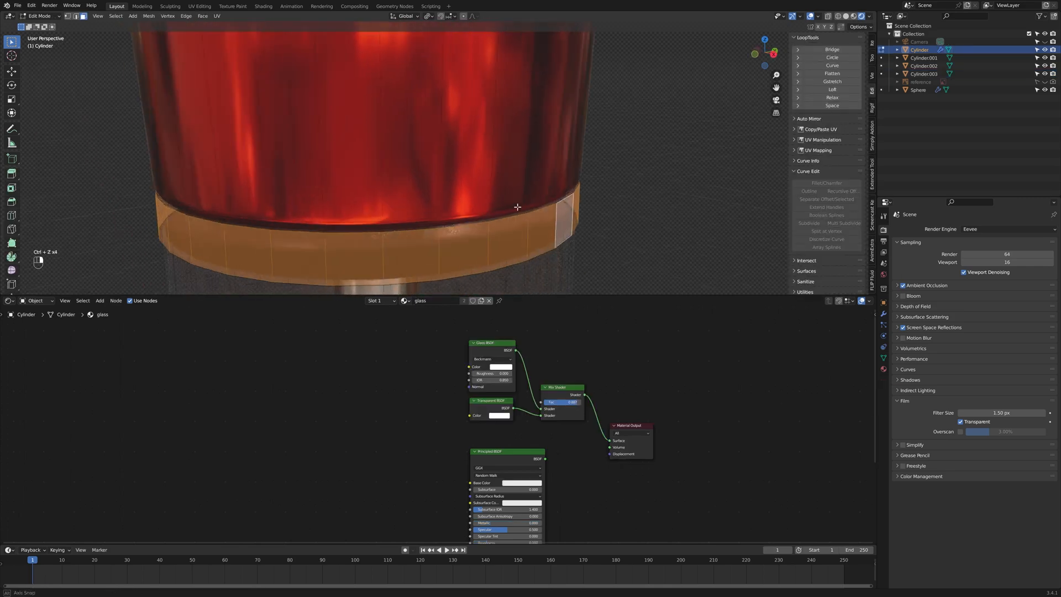
click(846, 16)
middle_drag(544, 210, 495, 163)
scroll(495, 163, up, 2)
Step: Add the band's thin upper edge loops to the selection and assign it the metal material in a new third slot
alt+shift+click(585, 71)
key(ctrl+z)
alt+shift+click(571, 60)
middle_drag(571, 61, 531, 104)
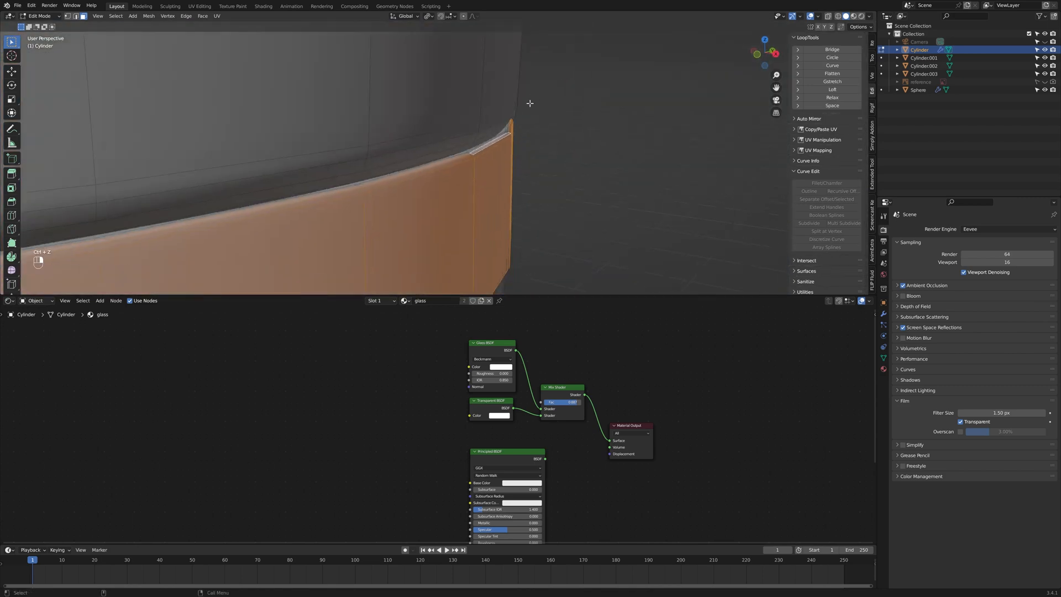
scroll(528, 107, up, 1)
alt+shift+click(492, 147)
middle_drag(493, 147, 454, 132)
scroll(454, 133, down, 3)
click(389, 300)
click(425, 315)
click(421, 301)
click(437, 324)
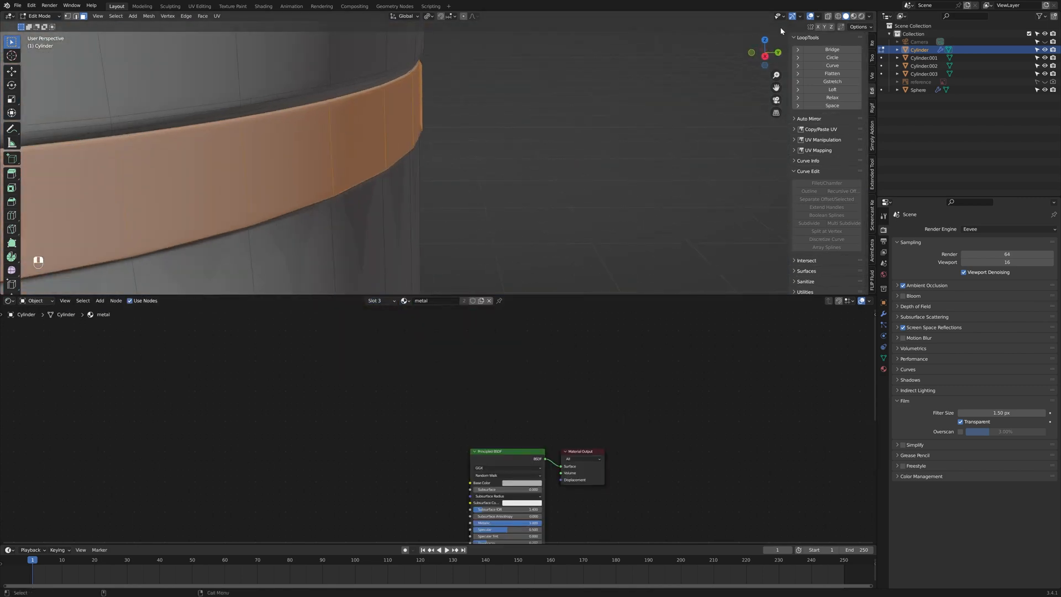
click(852, 16)
middle_drag(498, 171, 511, 127)
key(Tab)
key(Tab)
Step: Select the thin face loop bordering the upper band and assign the metal material to it
click(846, 16)
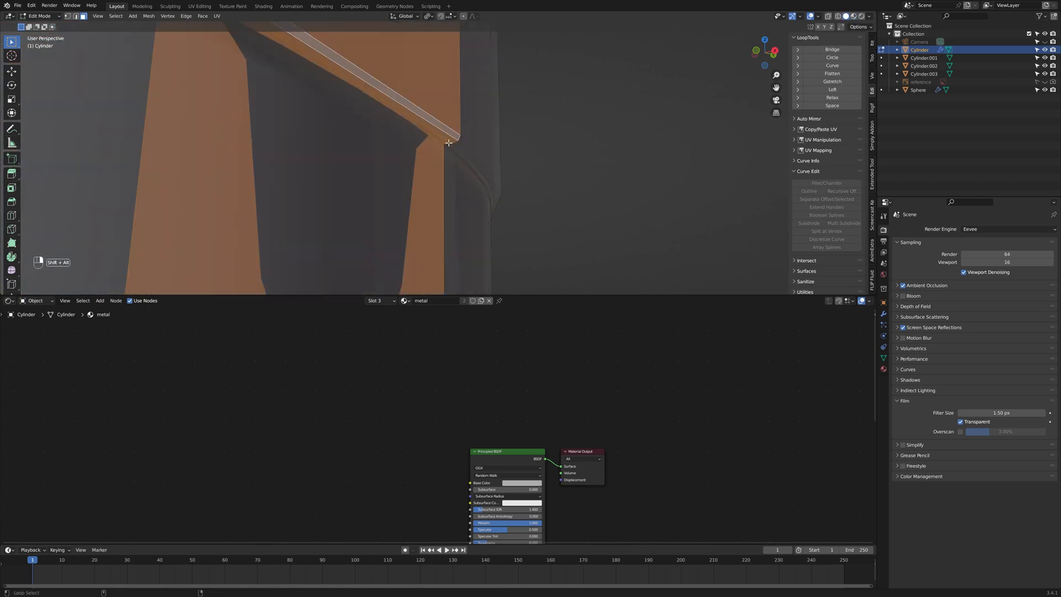
key(ctrl+z)
alt+shift+click(449, 143)
click(422, 329)
scroll(497, 188, down, 6)
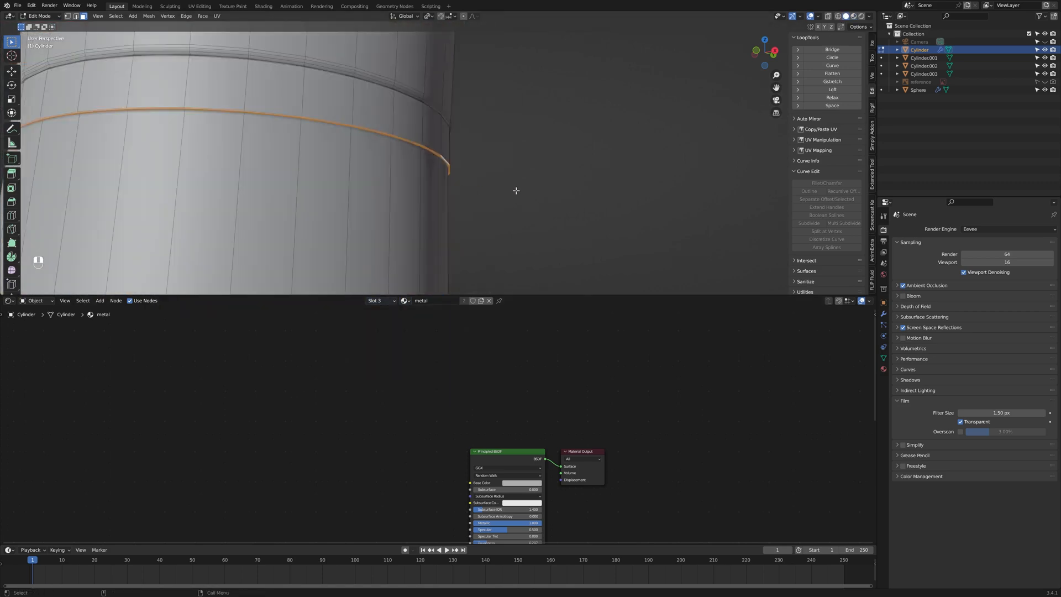
Step: Clear the selection and select the thin face loop at the upper edge of the band above the lower red section
click(516, 190)
shift+middle_drag(516, 190, 763, 221)
middle_drag(387, 166, 353, 232)
scroll(352, 240, up, 6)
alt+middle_click(351, 241)
scroll(351, 240, up, 5)
alt+click(454, 166)
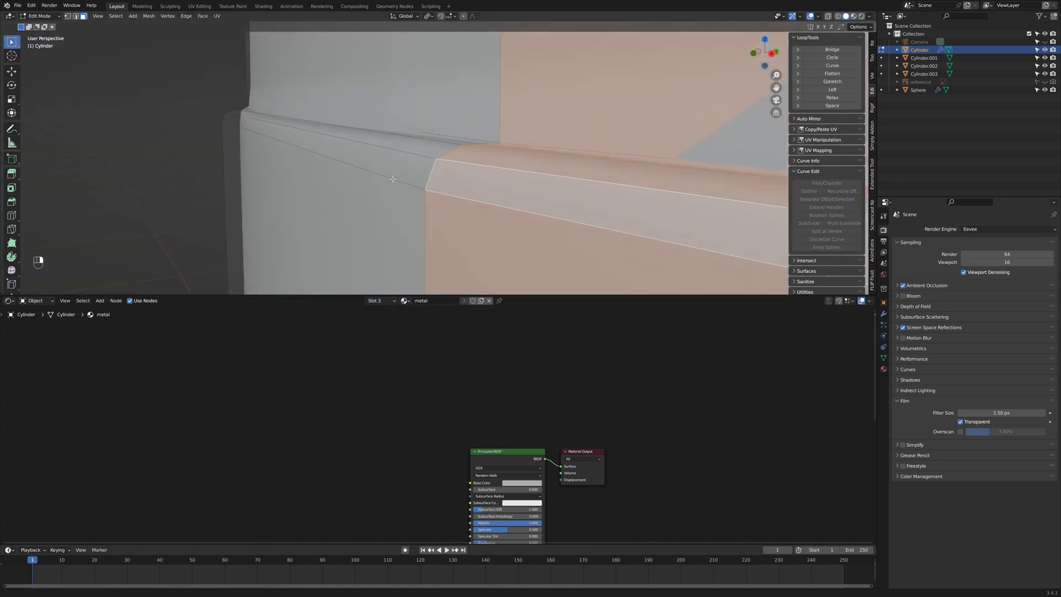
key(ctrl+z)
alt+shift+click(390, 145)
middle_drag(389, 145, 432, 304)
scroll(339, 225, down, 8)
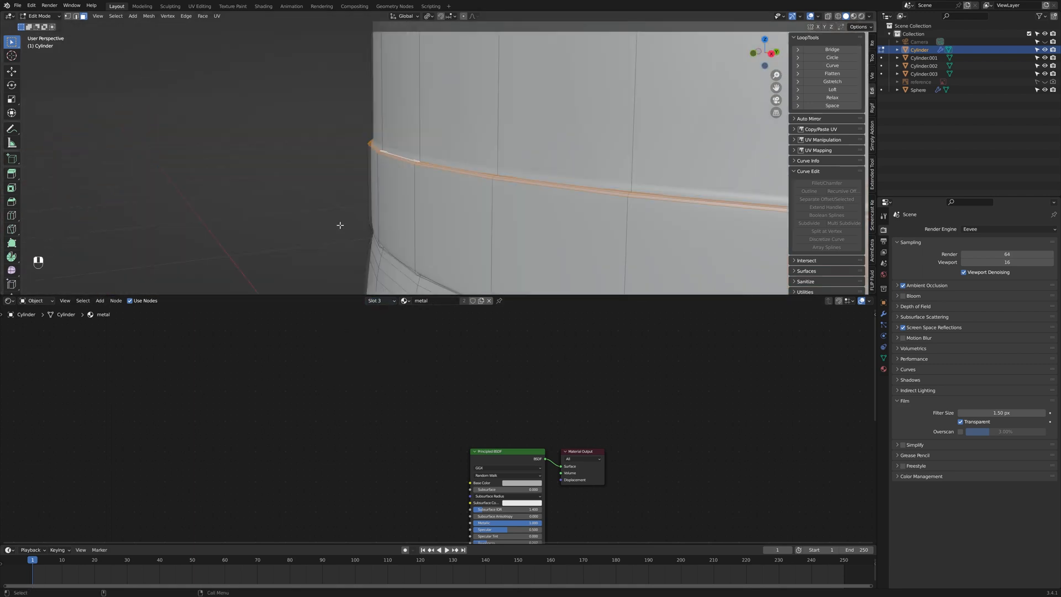
Step: Add the lower band and its bottom edge loop to the selection, assign metal, and view the result in Object Mode
middle_drag(395, 256, 386, 277)
scroll(386, 276, up, 3)
alt+shift+click(491, 99)
alt+shift+click(512, 108)
click(381, 301)
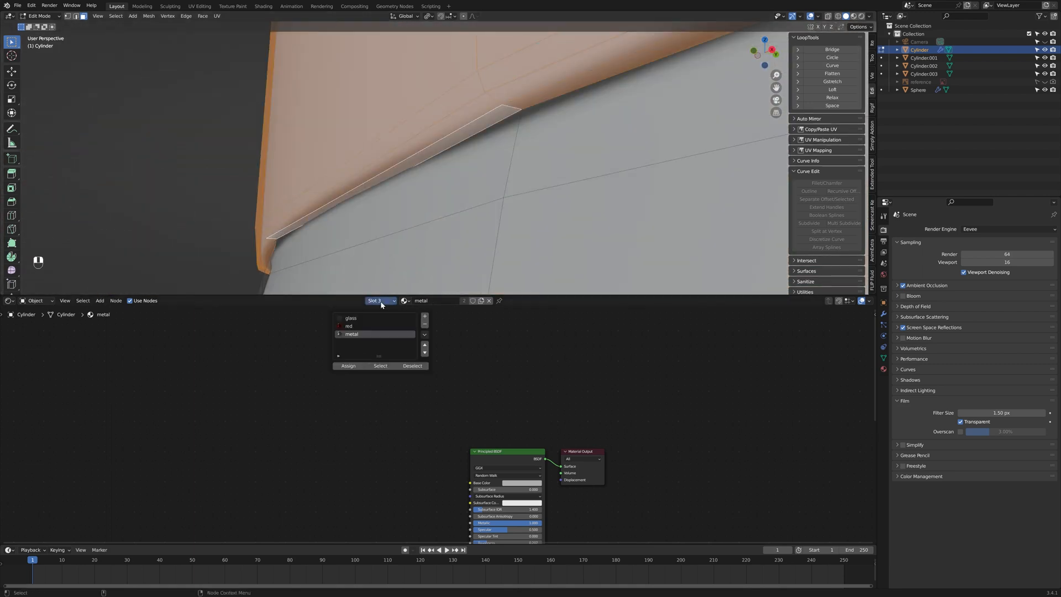
click(348, 365)
click(853, 16)
scroll(664, 170, down, 10)
key(Tab)
middle_drag(664, 170, 516, 158)
scroll(516, 159, up, 3)
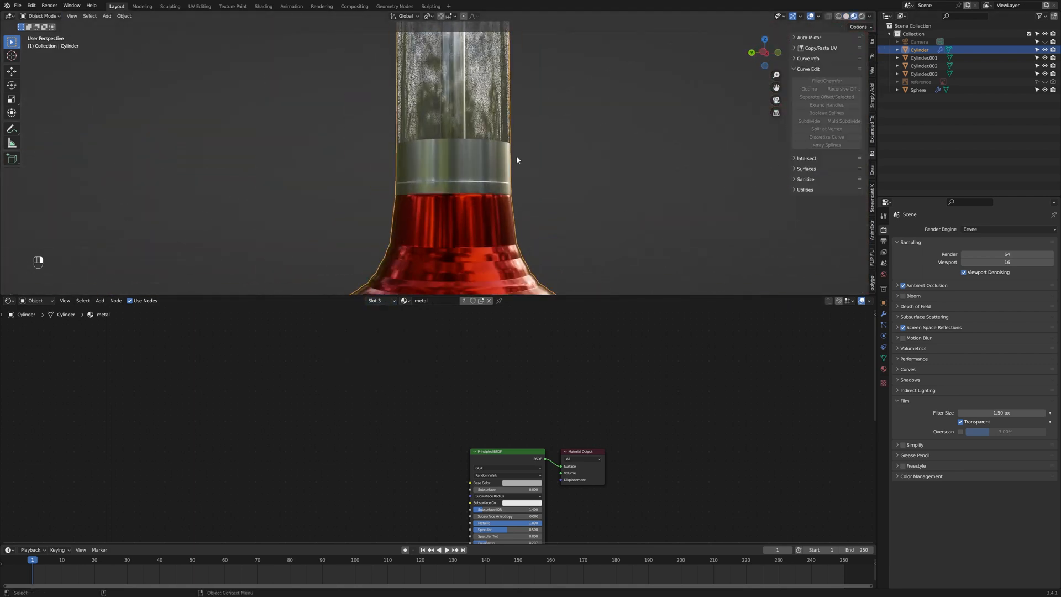
Step: Show the reference image to compare its collar with the model, and hide it again
click(658, 138)
click(1045, 81)
scroll(635, 148, down, 3)
middle_drag(718, 145, 636, 146)
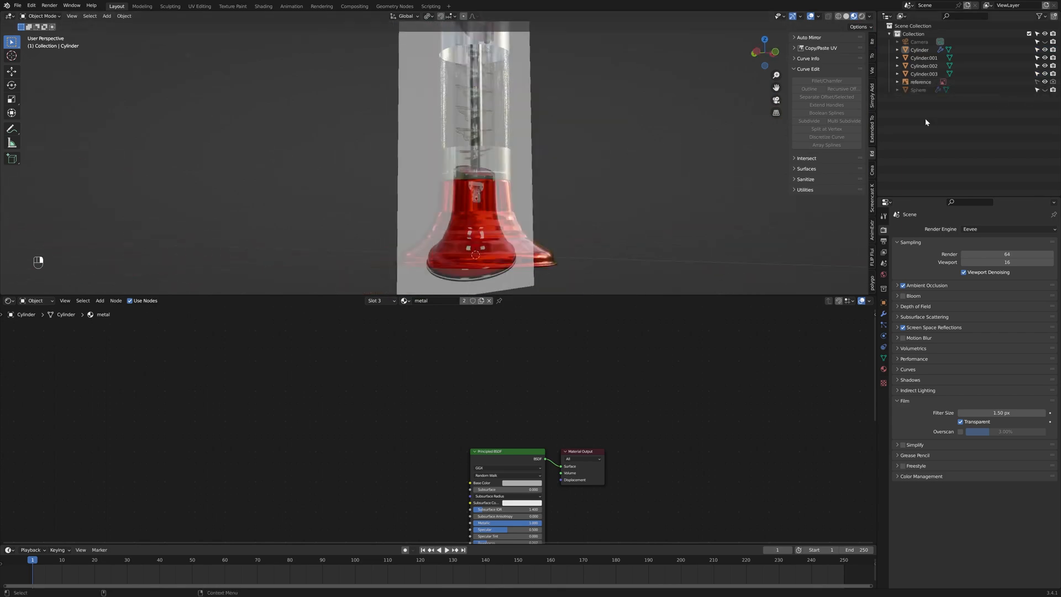
click(1044, 82)
Step: Select the tall face loop of the main cylinder's tube and assign the glass material to it
click(487, 166)
key(Tab)
scroll(487, 166, up, 3)
shift+middle_drag(514, 94, 464, 186)
alt+click(464, 185)
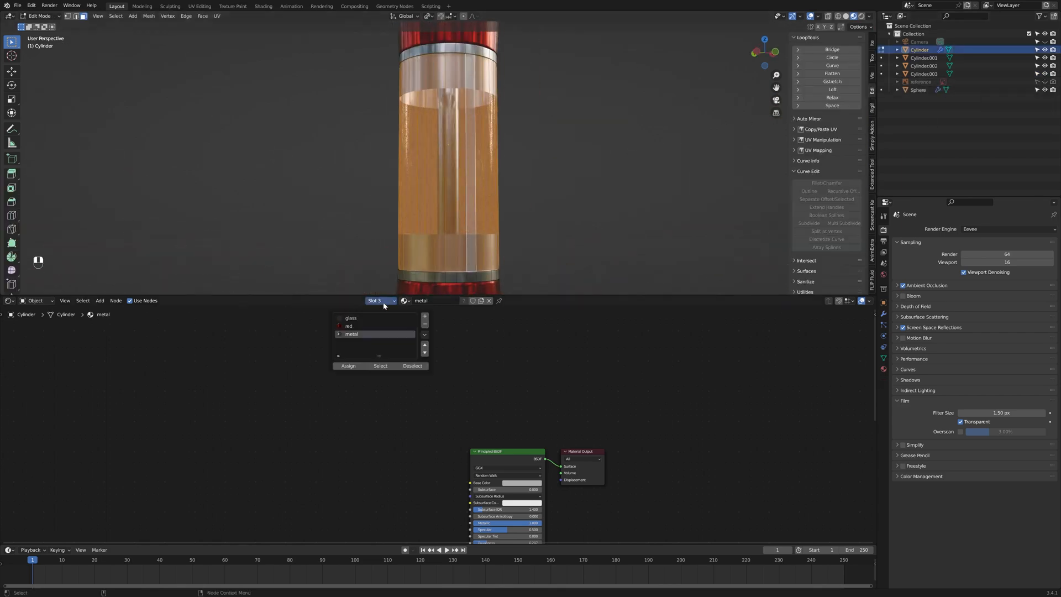
click(350, 318)
click(348, 366)
Step: Add a loop cut around the glass tube of the main cylinder
scroll(565, 168, up, 8)
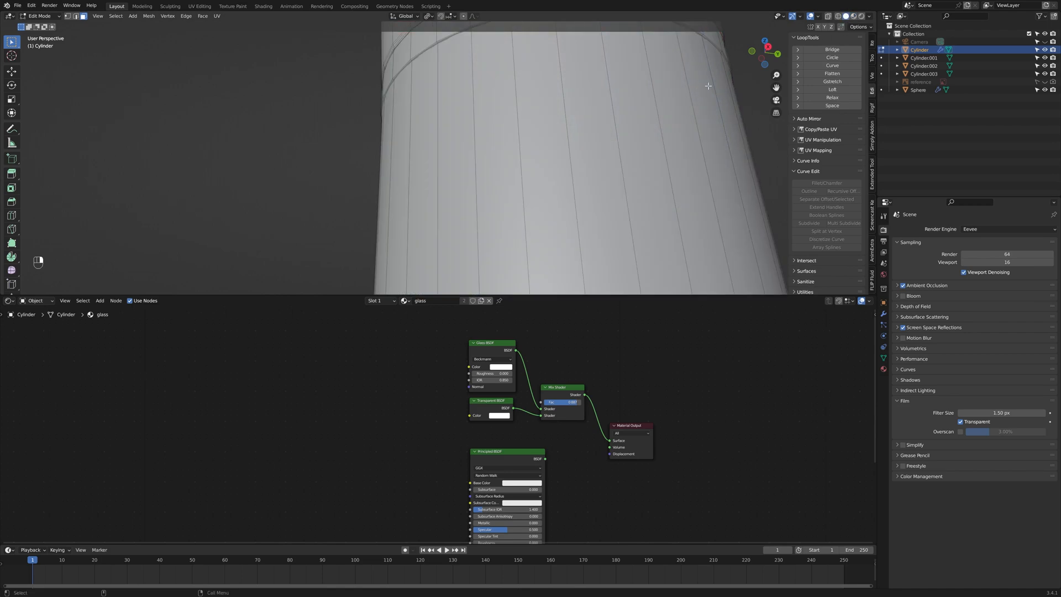
key(z)
key(Tab)
key(Tab)
middle_drag(677, 182, 528, 218)
scroll(529, 219, down, 3)
key(ctrl+r)
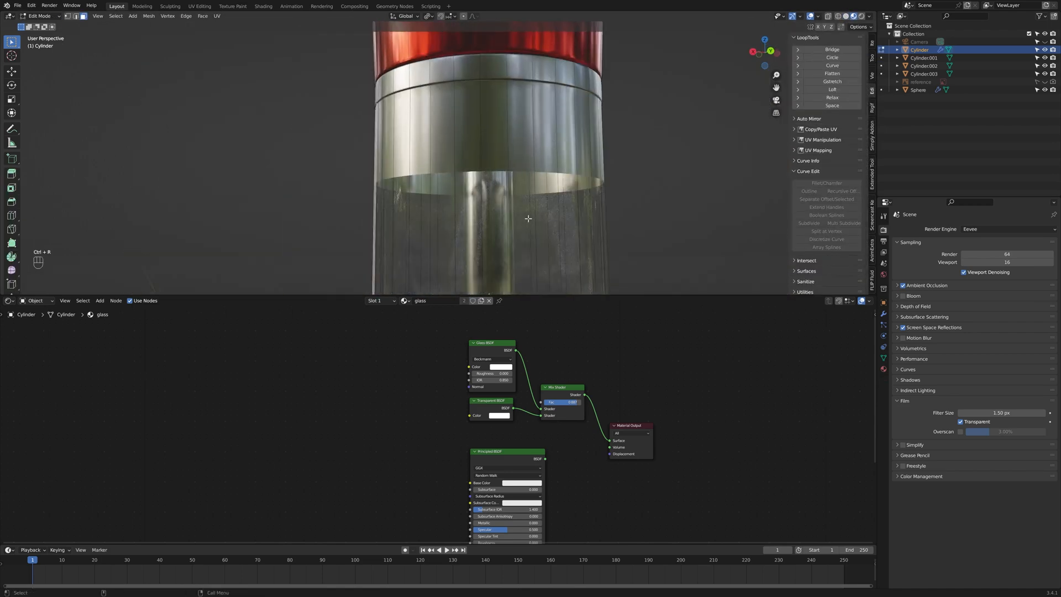
scroll(528, 218, down, 6)
click(484, 183)
click(480, 102)
Step: Move the new edge loop on the glass tube and save the file
scroll(480, 102, up, 8)
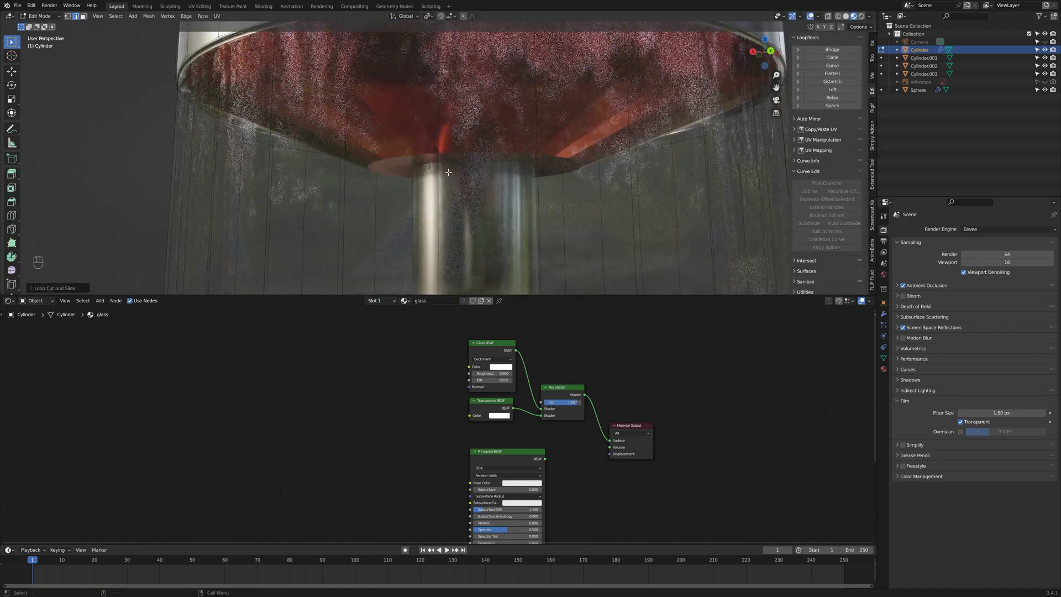
shift+middle_drag(480, 103, 481, 182)
key(g)
click(483, 190)
scroll(483, 190, down, 5)
scroll(483, 189, up, 5)
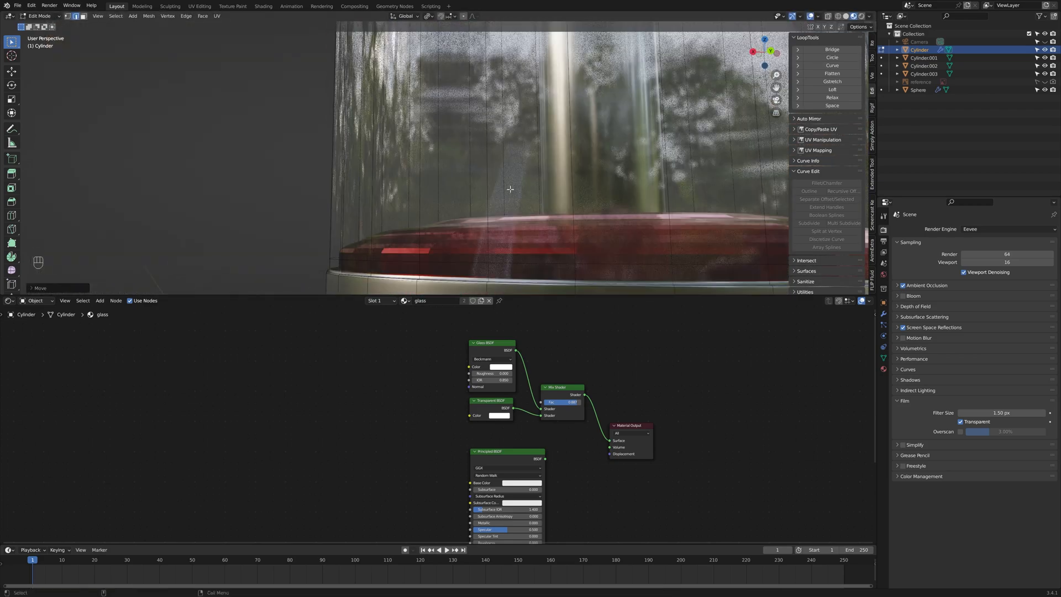
key(ctrl+s)
Step: Shade smooth the red cap inside the bottom of the glass tube
key(Tab)
click(530, 247)
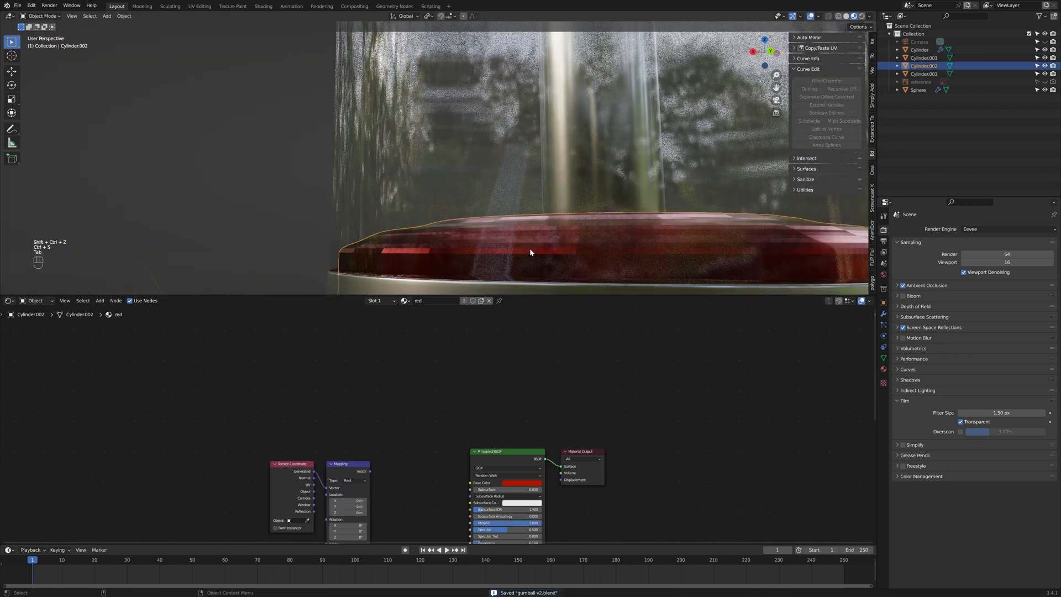
right_click(530, 247)
click(500, 251)
scroll(499, 251, down, 8)
middle_drag(499, 251, 665, 184)
scroll(555, 145, down, 9)
click(556, 145)
middle_drag(556, 146, 620, 190)
scroll(620, 190, up, 2)
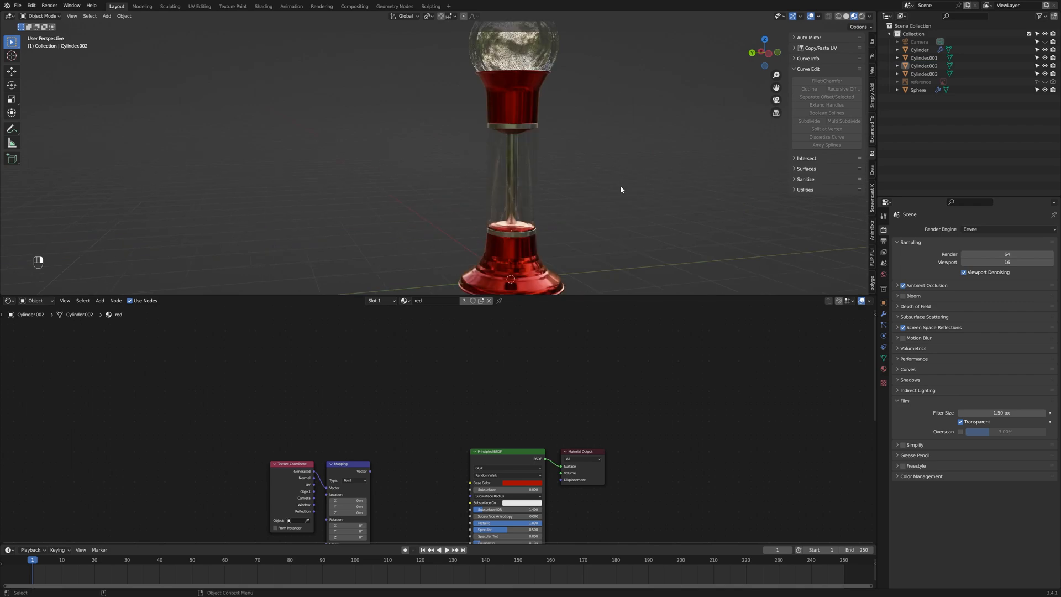
Step: Select the face loops of the rim at the top of the upper red section and assign the metal material
scroll(598, 102, up, 7)
shift+middle_drag(586, 67, 387, 181)
click(473, 145)
key(Tab)
key(3)
click(482, 123)
alt+click(482, 123)
scroll(482, 122, down, 4)
scroll(636, 144, up, 7)
scroll(393, 216, up, 2)
alt+shift+click(406, 180)
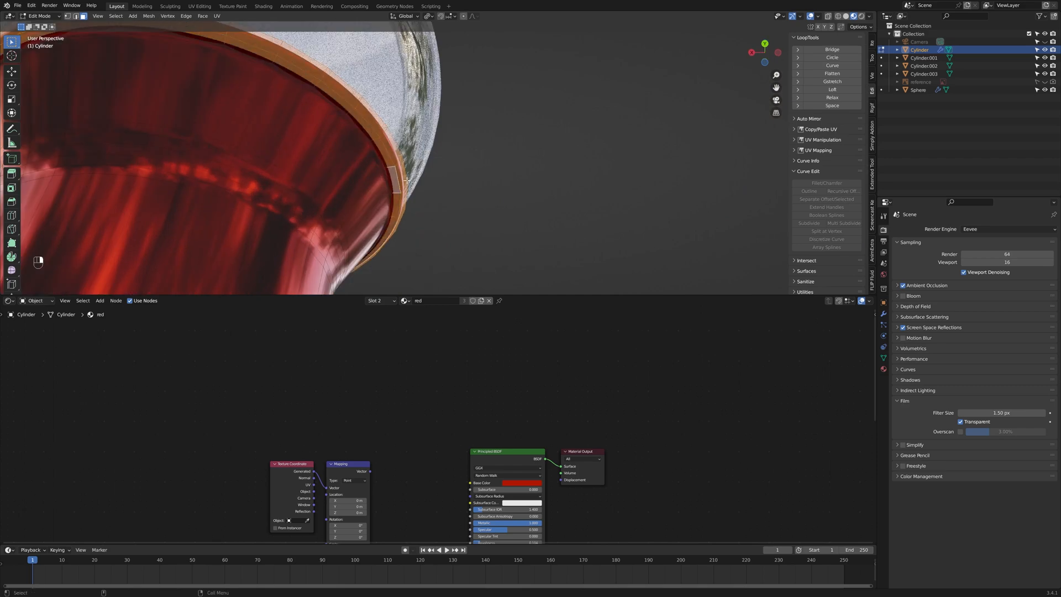
click(382, 300)
click(354, 334)
click(348, 367)
Step: Select the face loops of the base's bottom rim and assign the metal material to them
scroll(420, 177, down, 8)
scroll(439, 172, up, 7)
middle_drag(425, 127, 387, 196)
click(451, 160)
scroll(300, 201, up, 5)
alt+shift+click(300, 203)
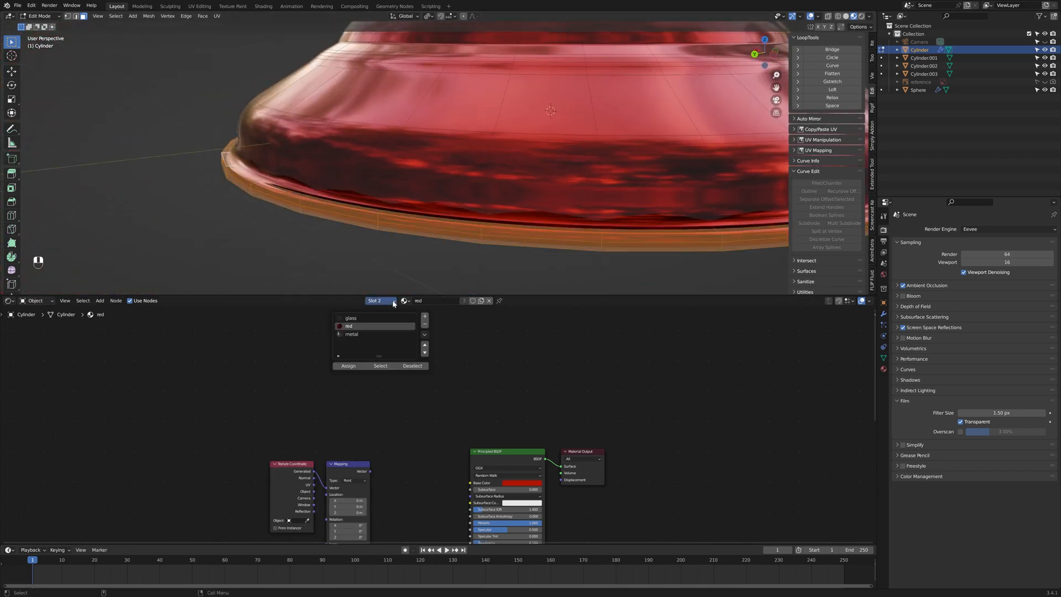
click(351, 333)
click(348, 365)
scroll(253, 213, down, 5)
Step: Select the base's underside faces, assign the metal material to them, and return to Object Mode
key(Tab)
shift+middle_drag(282, 237, 535, 99)
key(Tab)
click(536, 99)
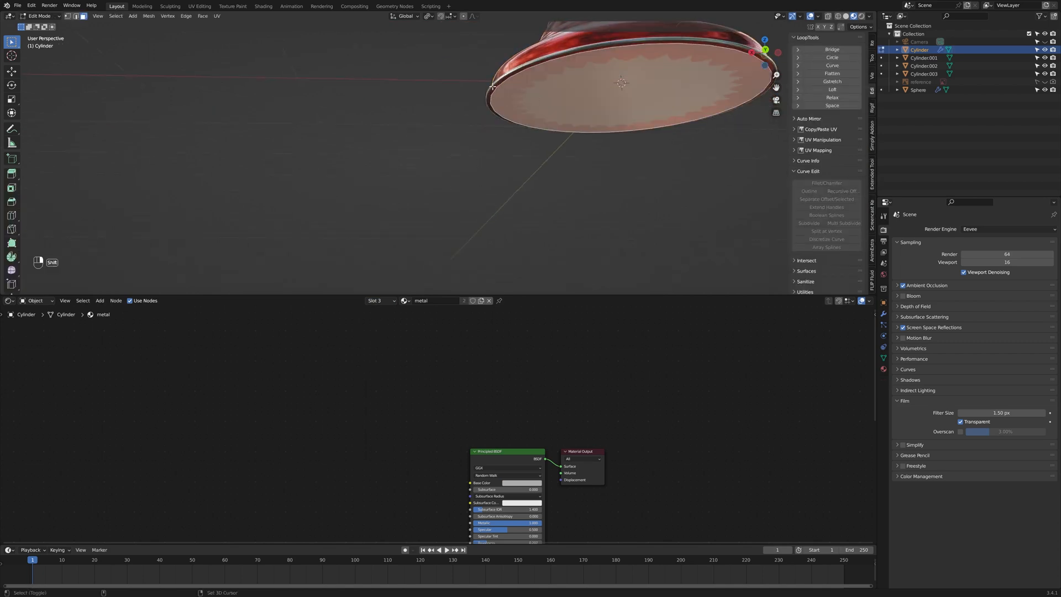
shift+click(493, 87)
click(381, 301)
click(351, 333)
click(351, 365)
key(Tab)
scroll(555, 168, down, 5)
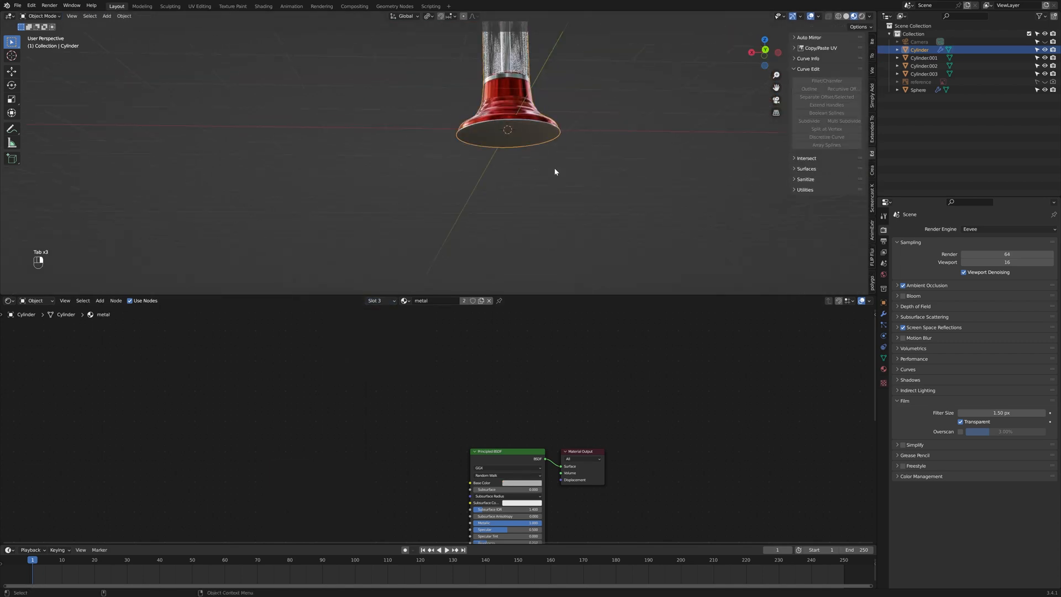
click(554, 168)
scroll(554, 168, down, 6)
middle_drag(455, 128, 540, 156)
Step: Add a loop cut around the red base just above its metal rim, working from the back view
scroll(506, 163, up, 6)
shift+middle_drag(510, 265, 443, 182)
scroll(429, 194, up, 8)
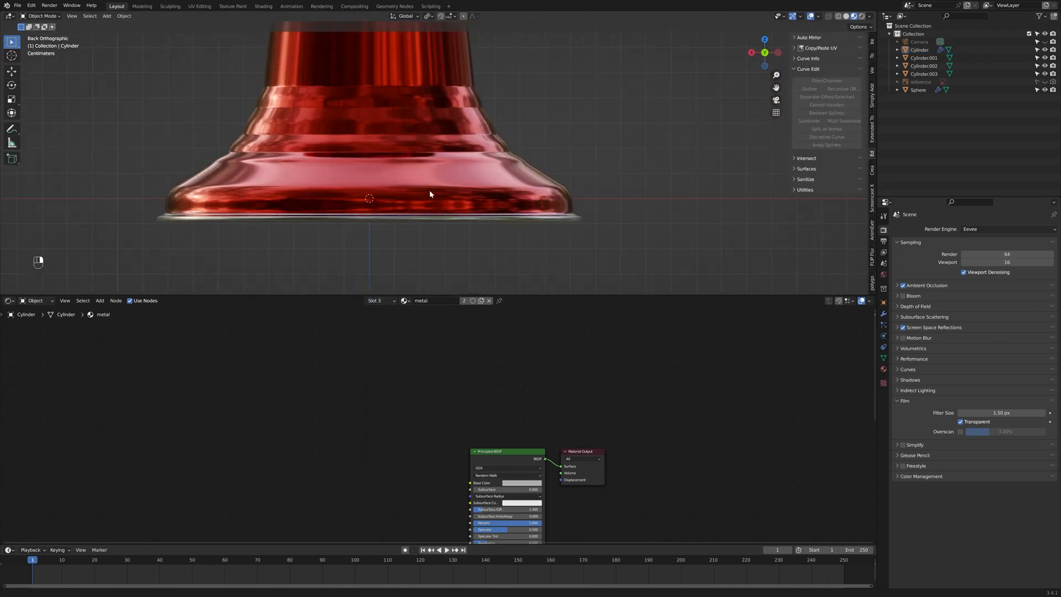
shift+middle_drag(281, 215, 355, 194)
click(356, 194)
scroll(348, 201, up, 3)
shift+middle_drag(244, 228, 341, 213)
key(Tab)
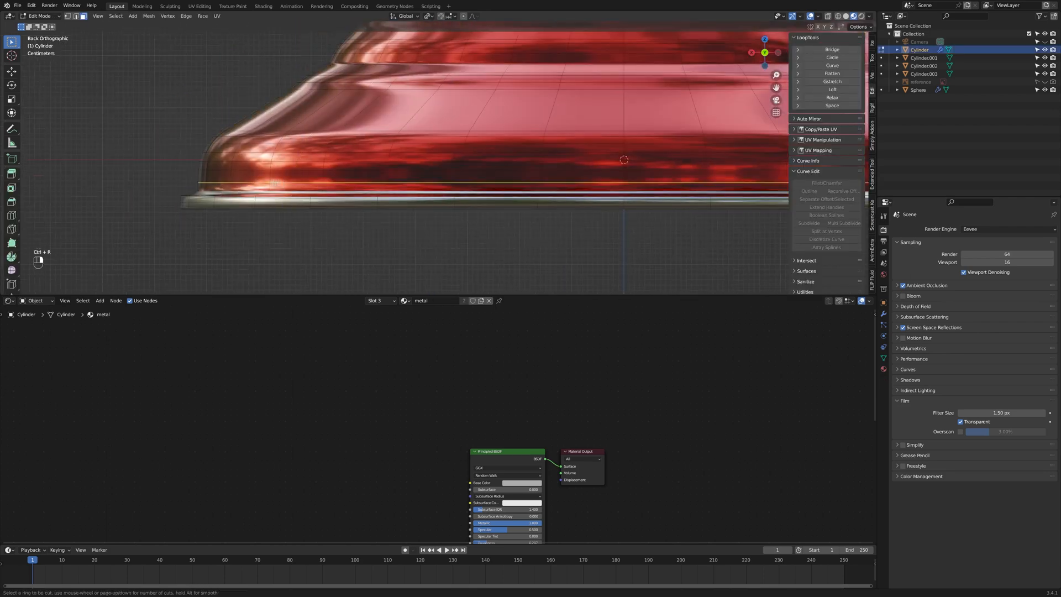
click(273, 183)
Step: Move the new loop just above the base's metal rim along the Z axis
middle_drag(203, 210, 376, 266)
key(g)
key(z)
click(389, 199)
scroll(389, 199, down, 3)
key(Tab)
key(Tab)
scroll(376, 266, up, 3)
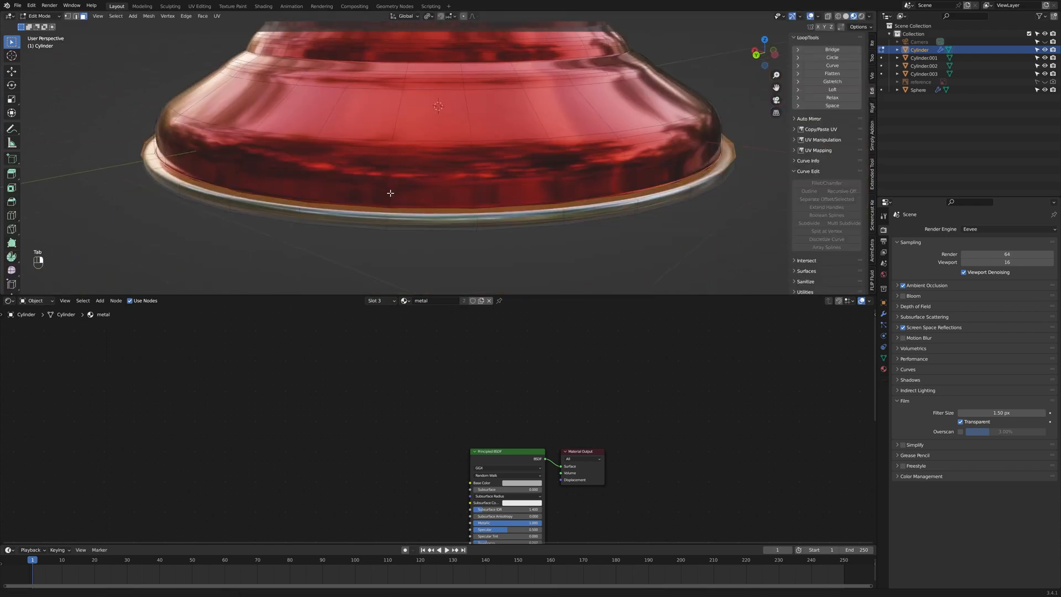
Step: Return to Object Mode, shade the main cylinder smooth, and view the whole machine
click(567, 220)
scroll(575, 154, down, 4)
key(Tab)
scroll(582, 90, up, 3)
shift+middle_drag(581, 90, 549, 177)
right_click(541, 169)
click(541, 166)
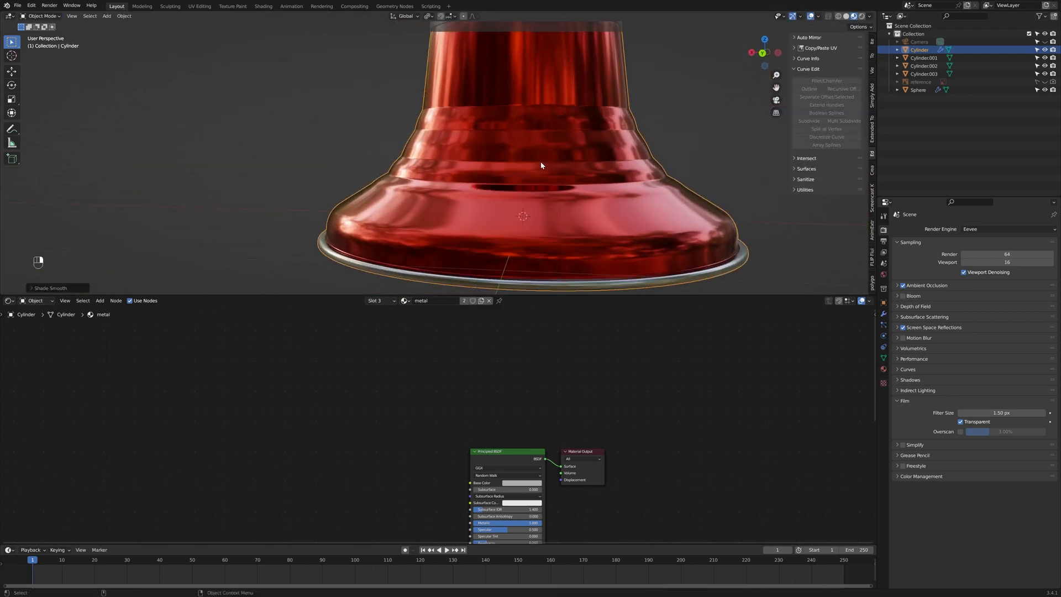
scroll(541, 164, down, 7)
shift+middle_drag(526, 94, 592, 213)
scroll(538, 206, up, 2)
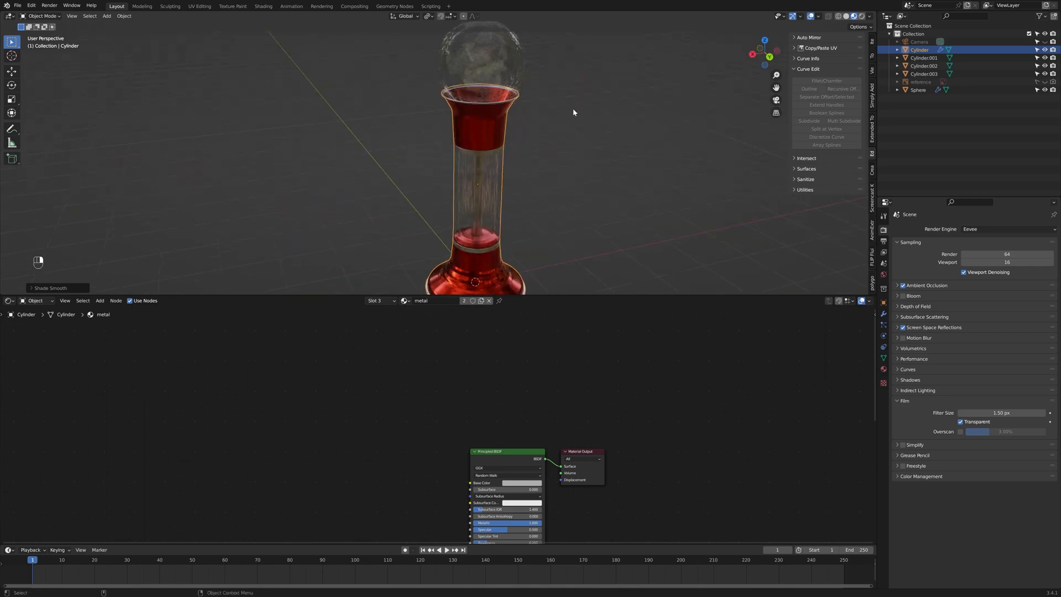
Step: Inspect the finished collars and glass tube of the machine in rendered shading, and save the file
middle_drag(573, 109, 440, 213)
scroll(486, 224, up, 8)
scroll(454, 158, down, 7)
click(884, 313)
shift+middle_drag(529, 280, 546, 203)
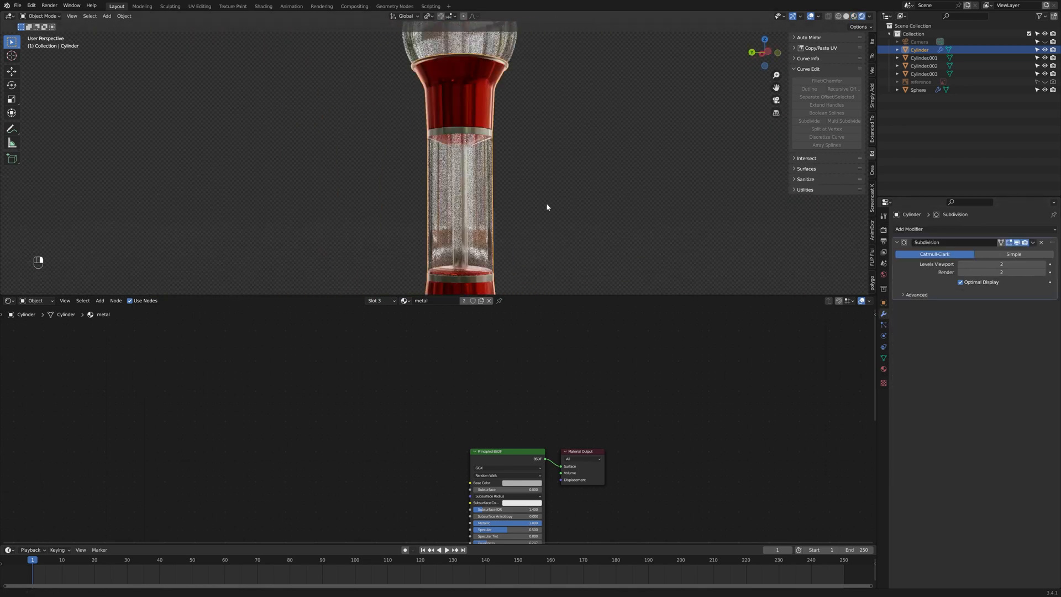
shift+middle_drag(552, 256, 523, 220)
key(ctrl+s)
scroll(542, 232, down, 3)
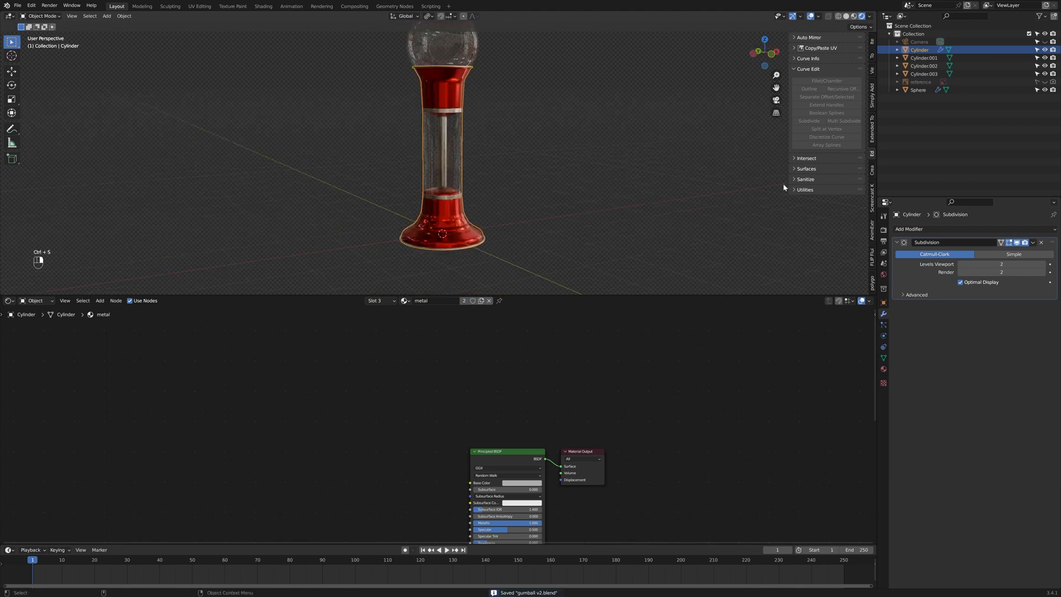
Step: Switch to the back view with solid shading and unhide the reference image
mouse_move(635, 187)
middle_down()
mouse_move(621, 246)
mouse_move(624, 206)
mouse_move(568, 250)
mouse_move(575, 227)
mouse_move(647, 198)
middle_up()
scroll(623, 206, up, 4)
scroll(568, 250, down, 3)
click(752, 52)
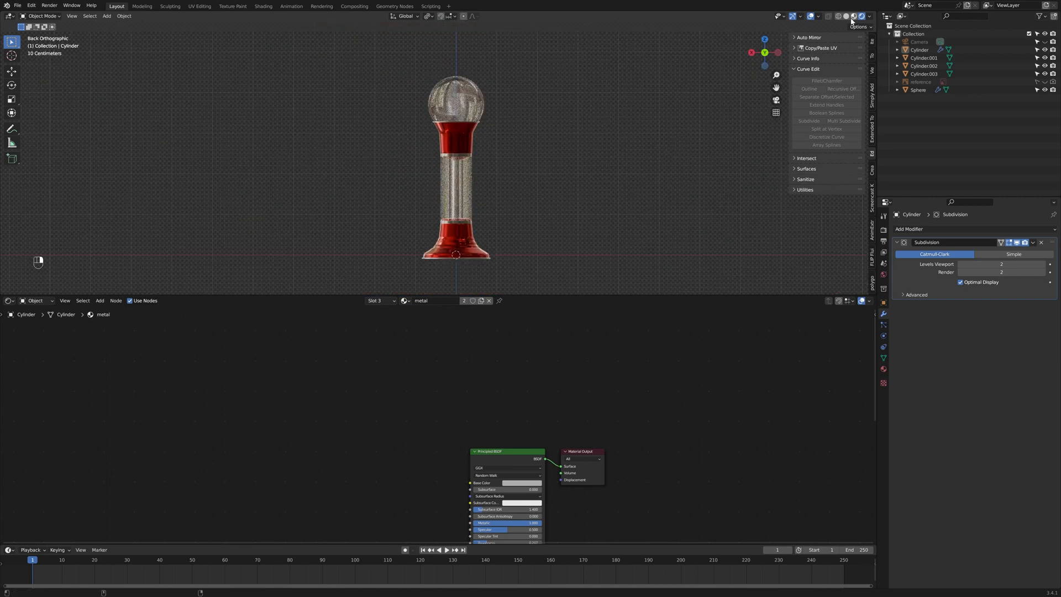
click(854, 16)
click(846, 16)
click(1052, 82)
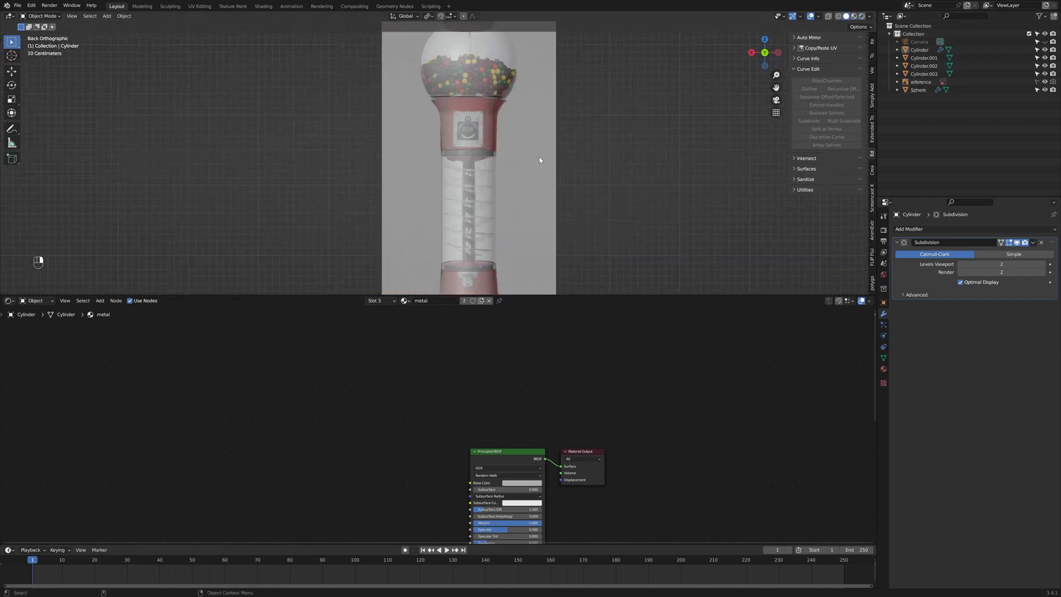
Step: Add a cube and scale it down over the coin plate on the upper red collar of the reference
key(shift+a)
mouse_move(575, 165)
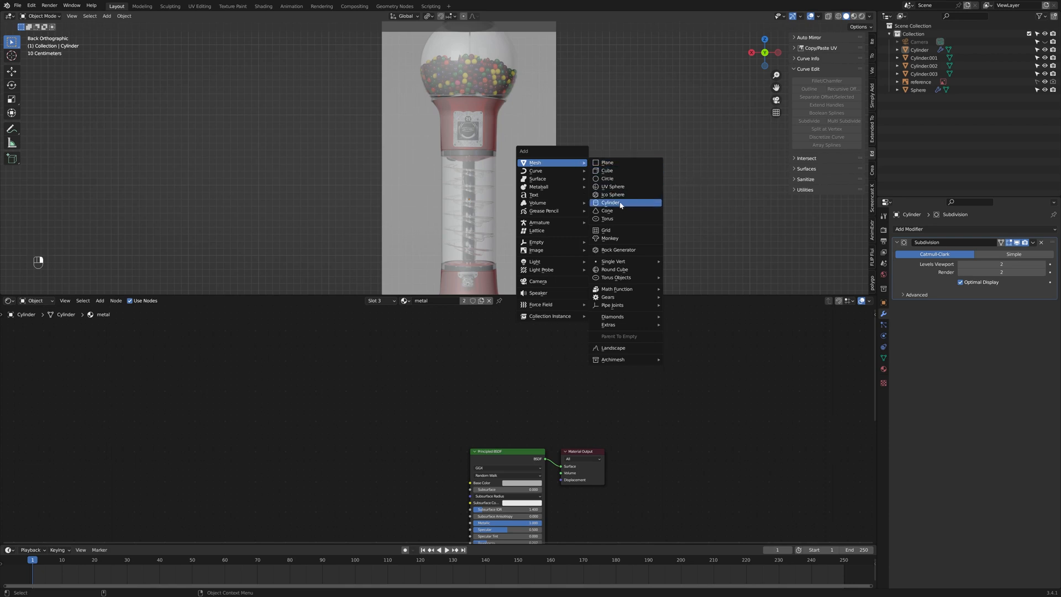
click(606, 170)
scroll(608, 170, down, 3)
scroll(536, 131, up, 7)
key(s)
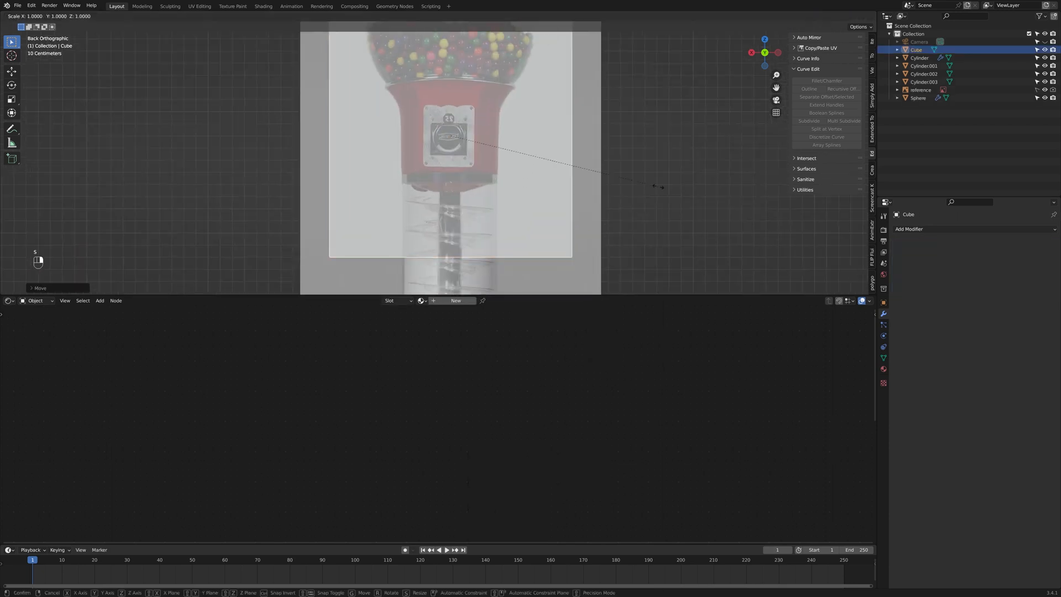
click(507, 141)
Step: Move the plate cube along the Y axis so it sits outside the front of the red collar
scroll(507, 152, down, 4)
middle_drag(506, 154, 591, 165)
key(g)
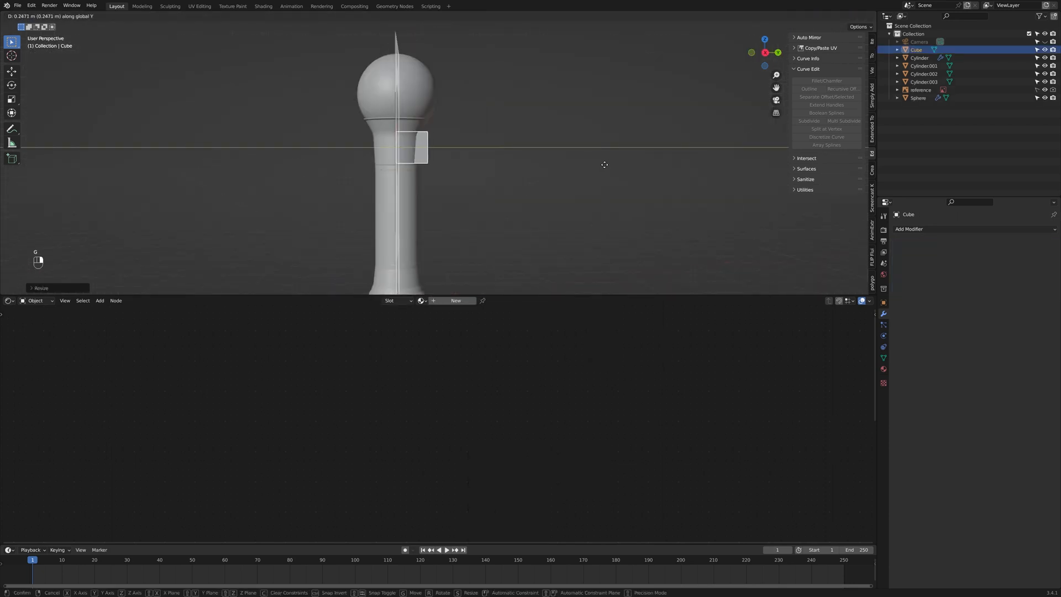
key(x)
Step: Resize the plate cube in the back view to match the width and height of the reference coin plate
key(ctrl+KP_1)
scroll(633, 178, down, 1)
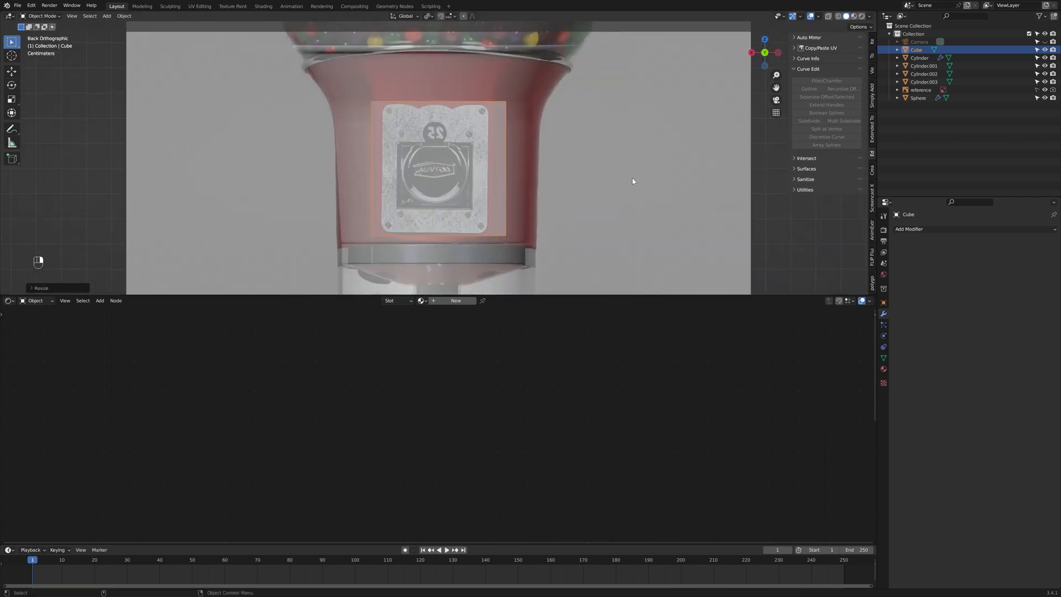
key(z)
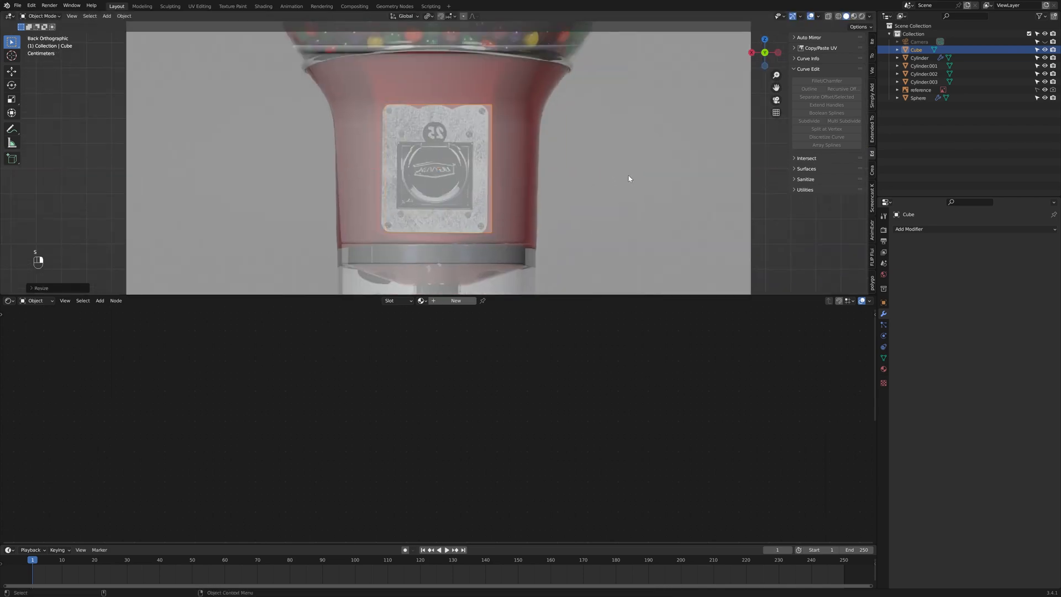
scroll(508, 186, up, 3)
scroll(429, 156, down, 2)
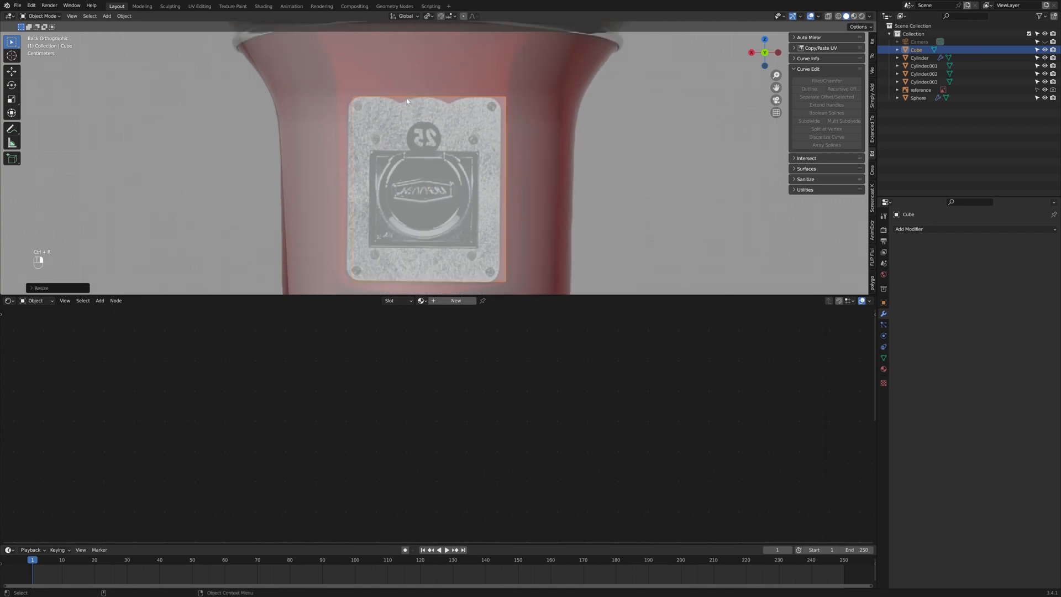
Step: Add five vertical loop cuts across the plate cube, aligned with the peaks and valleys of the scalloped top
key(ctrl+r)
key(Tab)
key(ctrl+r)
scroll(441, 100, up, 1)
shift+middle_drag(439, 112, 447, 177)
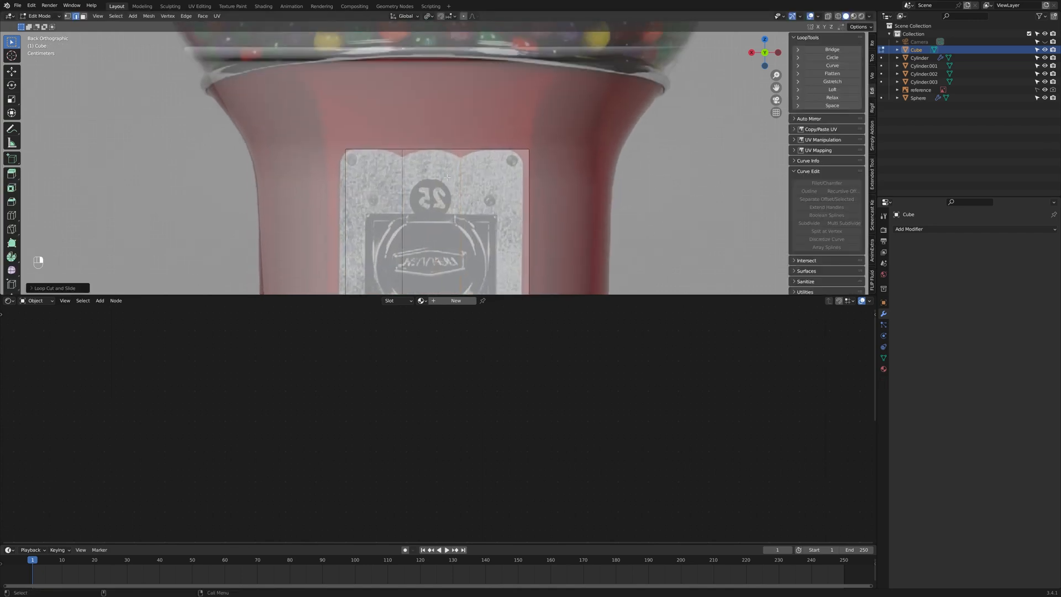
click(376, 157)
right_click(377, 157)
key(ctrl+r)
click(495, 158)
right_click(494, 157)
scroll(439, 158, up, 1)
Step: Lower the two valley edges of the plate's top to form a scalloped outline, and apply the cube's scale
click(828, 17)
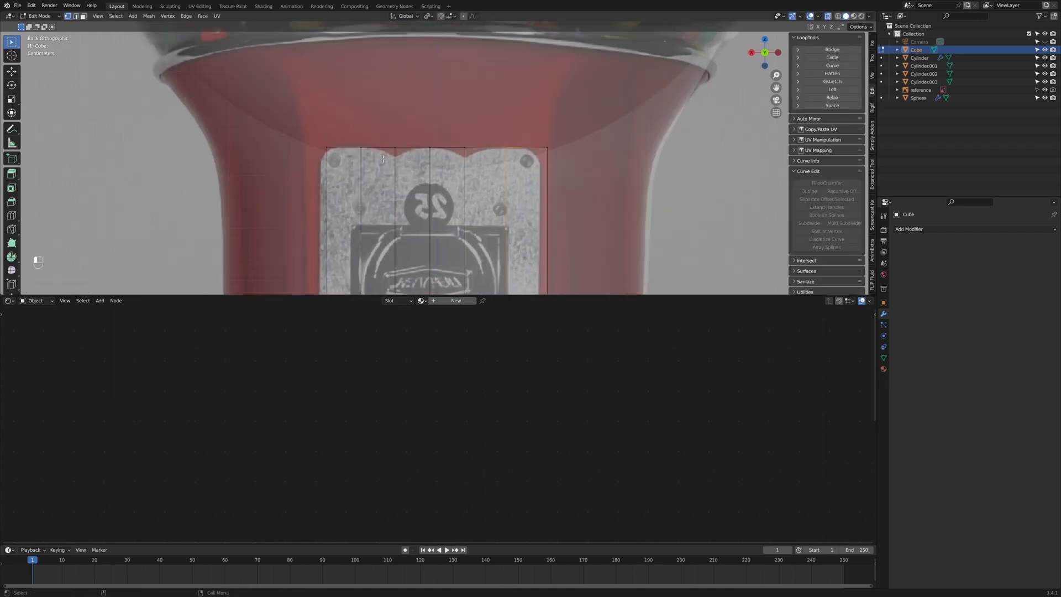
click(483, 171)
middle_drag(483, 171, 574, 95)
key(Tab)
key(ctrl+a)
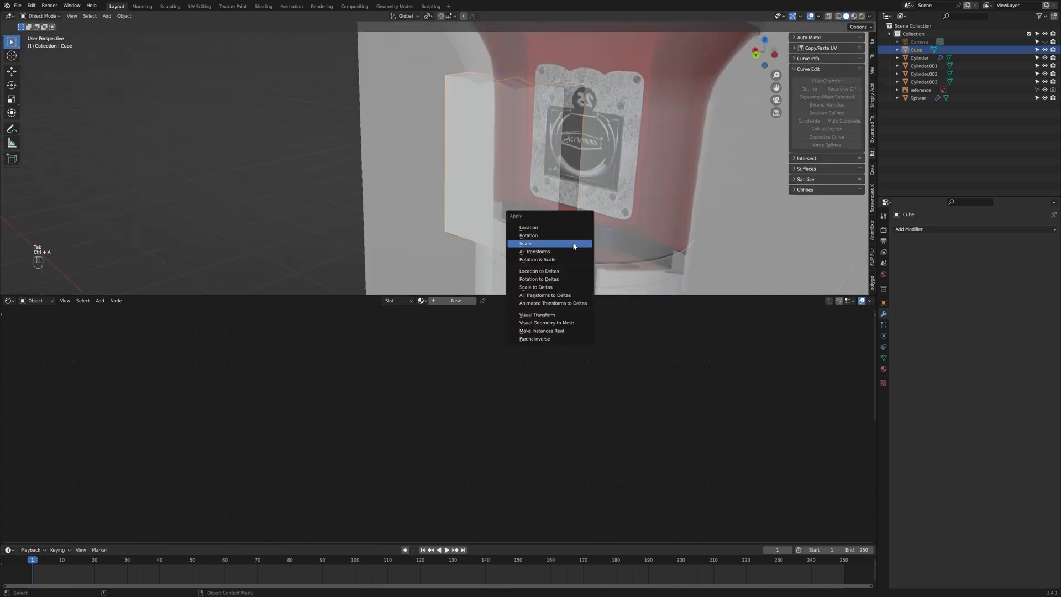
click(573, 244)
Step: Bevel the plate's outer corner edges to round them like the corners of the reference plate
key(Tab)
middle_drag(147, 245, 277, 260)
click(334, 269)
key(ctrl+KP_1)
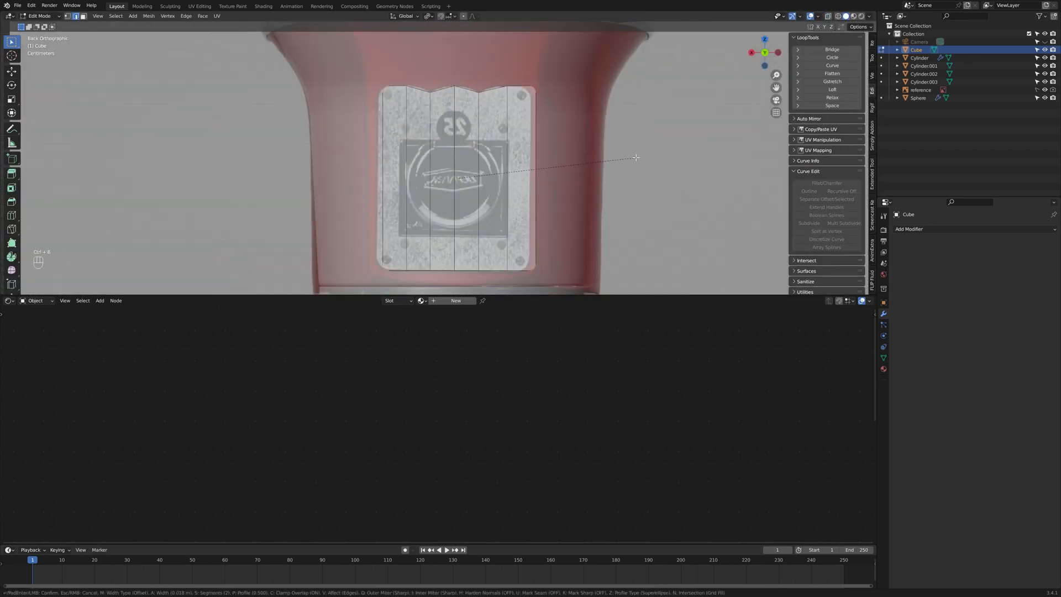
click(644, 157)
Step: Bevel the two valley edges on the plate's scalloped top
scroll(431, 47, up, 4)
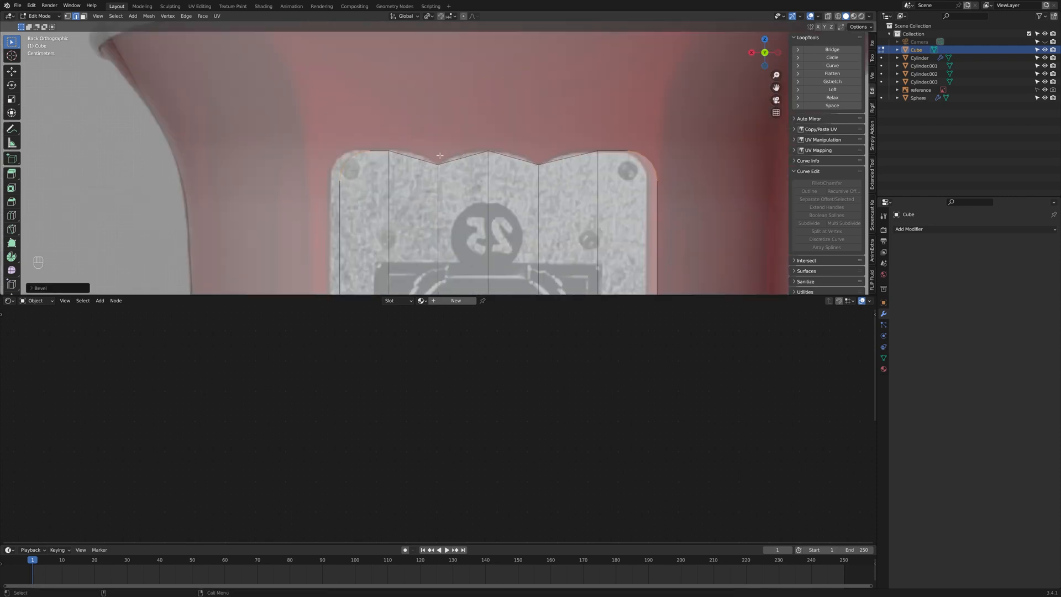
middle_drag(438, 159, 442, 133)
click(439, 126)
shift+click(522, 126)
key(ctrl+KP_1)
scroll(486, 155, up, 2)
key(ctrl+b)
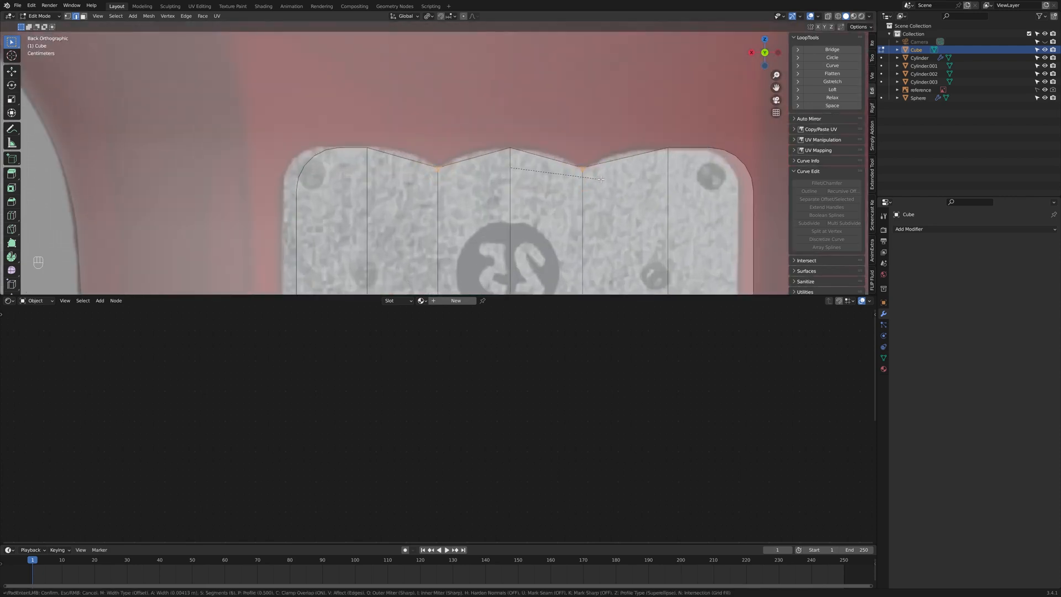
click(607, 182)
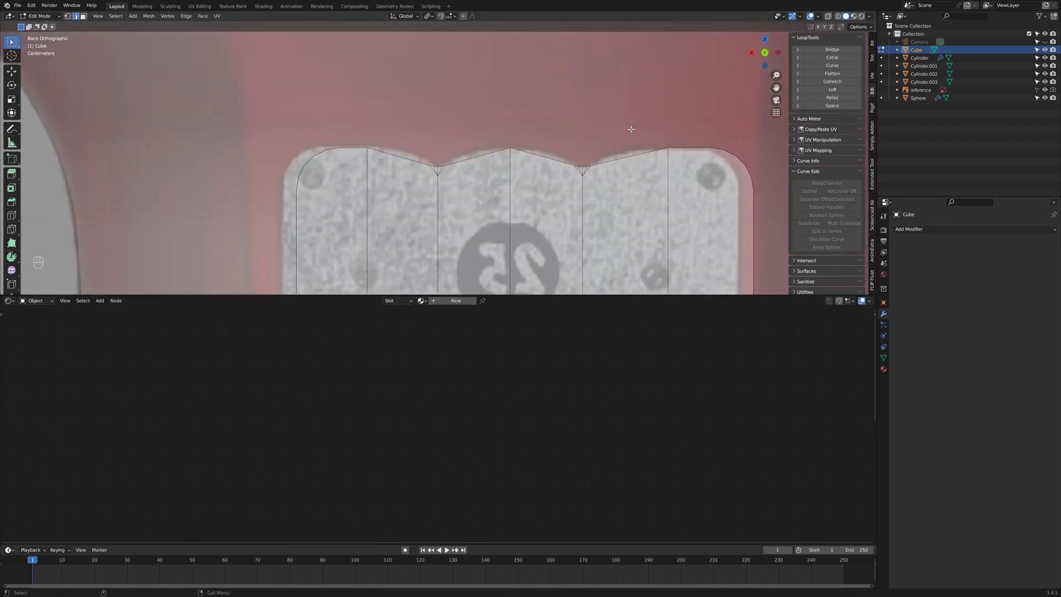
Step: Move the plate's outer peak edges along the X axis to follow the curved top of the reference
middle_drag(714, 178, 373, 154)
click(764, 53)
click(373, 210)
middle_drag(373, 210, 398, 213)
scroll(530, 179, down, 3)
key(ctrl+KP_1)
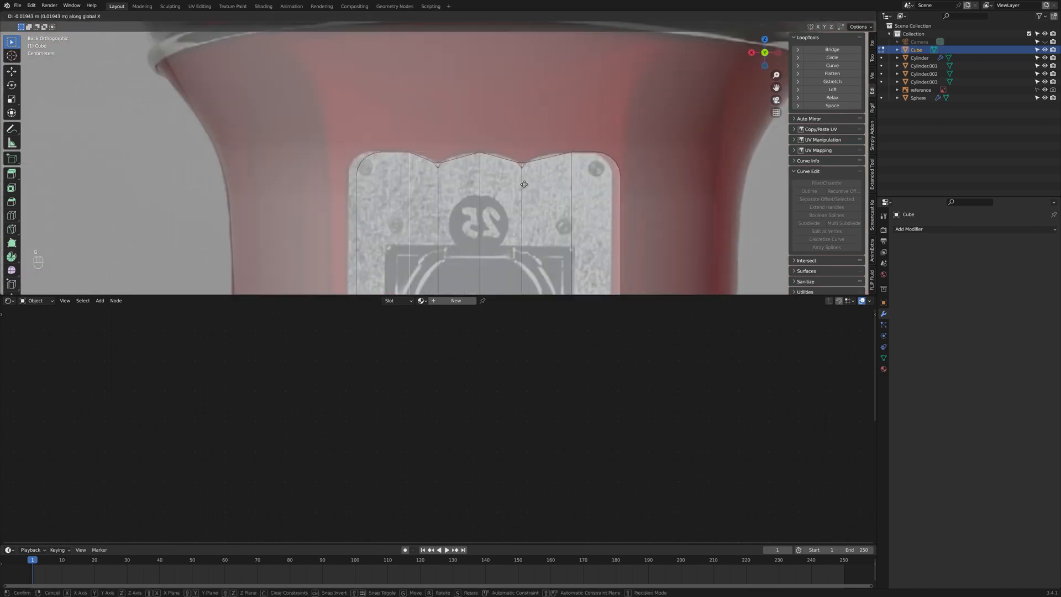
click(581, 193)
click(562, 195)
Step: Bevel the central peak edge of the plate's scalloped top into a smooth curve
middle_drag(562, 194, 552, 232)
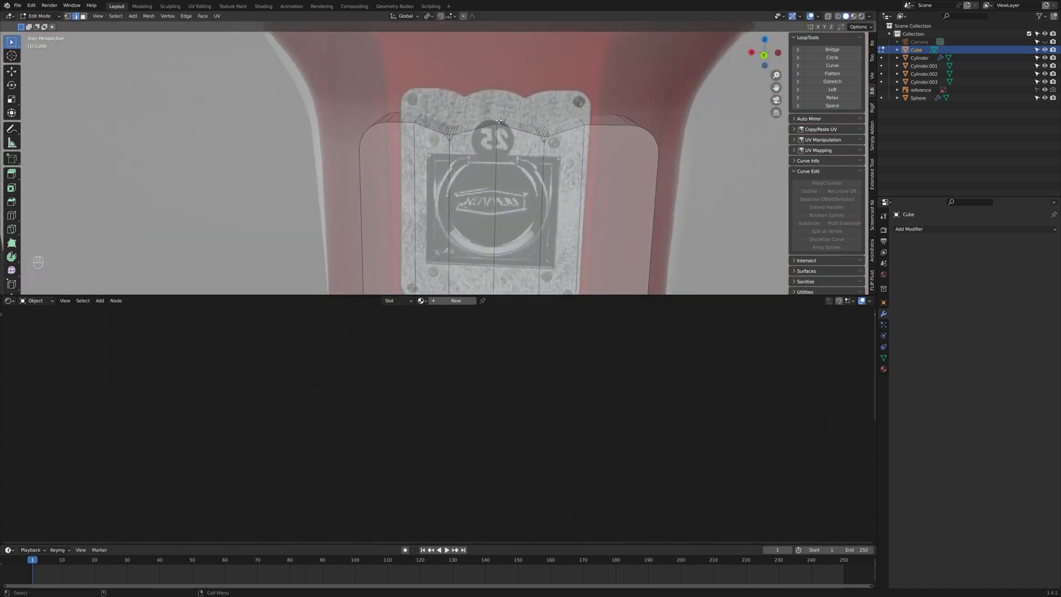
click(489, 113)
key(ctrl+KP_1)
scroll(438, 158, up, 2)
key(ctrl+b)
click(680, 154)
middle_drag(680, 154, 677, 182)
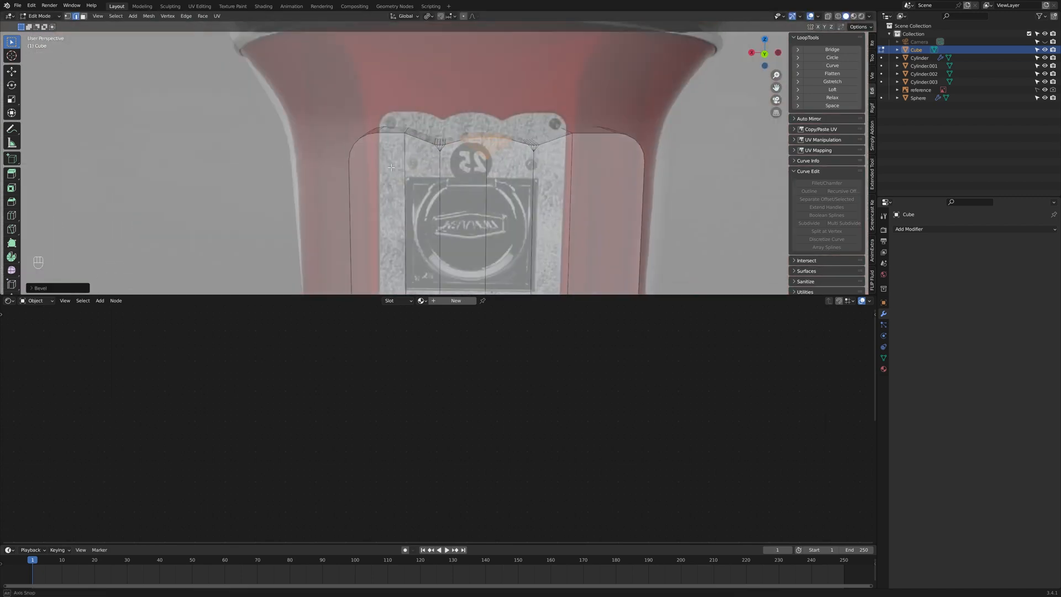
Step: Bevel the first outer peak edge of the plate's top to match the reference curve
key(ctrl+KP_1)
scroll(433, 148, up, 1)
key(g)
click(432, 148)
middle_drag(433, 148, 431, 172)
key(alt+a)
click(763, 57)
key(ctrl+b)
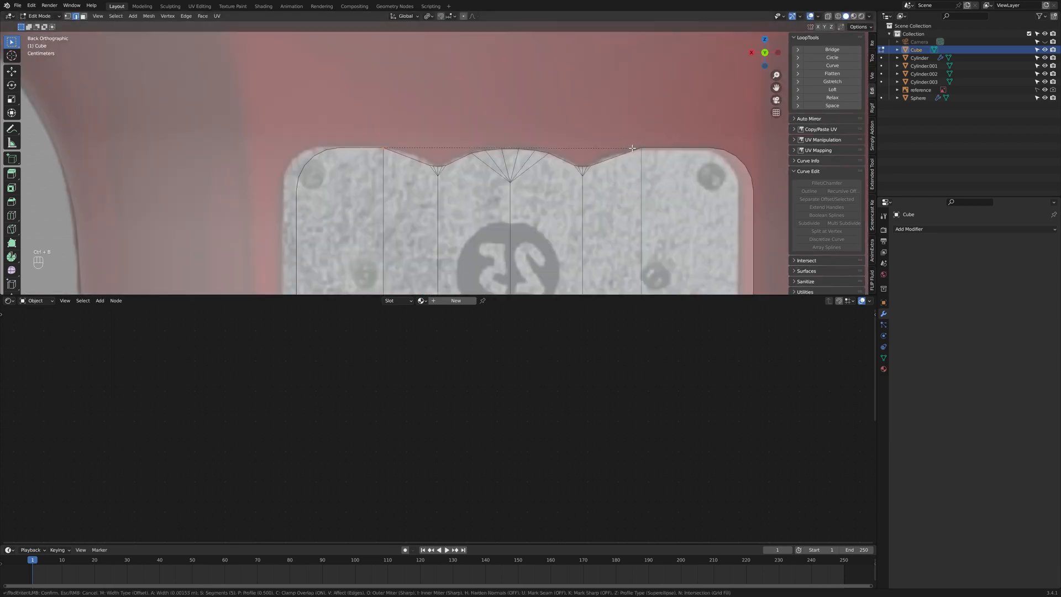
click(671, 180)
Step: Bevel the opposite outer peak edge of the plate's top to complete the scalloped outline
middle_drag(649, 149, 687, 114)
click(767, 58)
click(674, 150)
scroll(664, 177, down, 8)
scroll(687, 113, up, 2)
key(Tab)
key(Tab)
Step: Select the edge loop around the plate's front face and give it a narrow bevel
key(alt+a)
middle_drag(624, 158, 368, 114)
scroll(626, 161, up, 4)
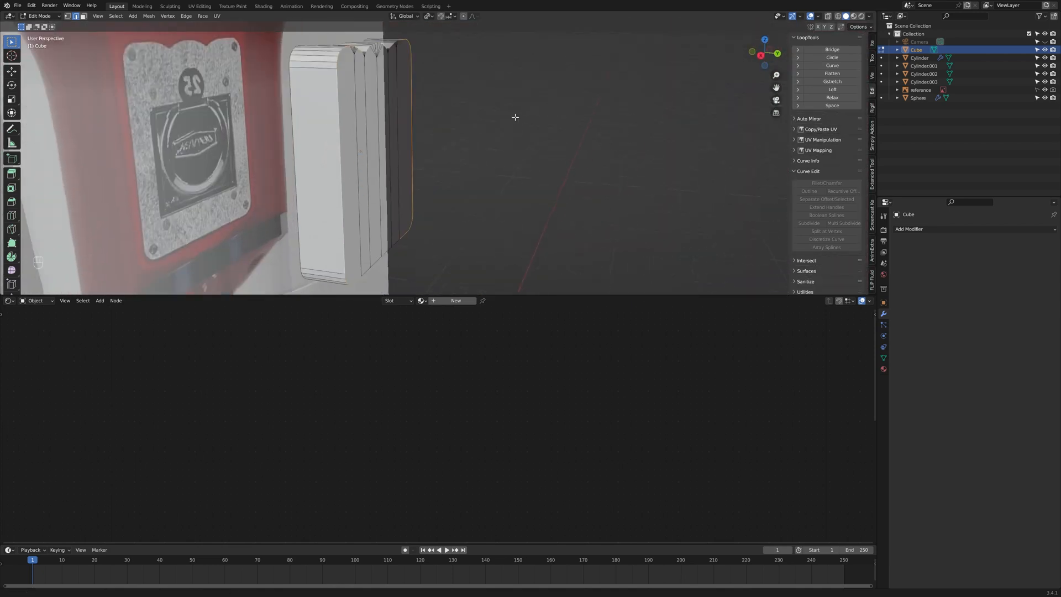
scroll(367, 114, down, 4)
scroll(368, 113, up, 4)
key(ctrl+b)
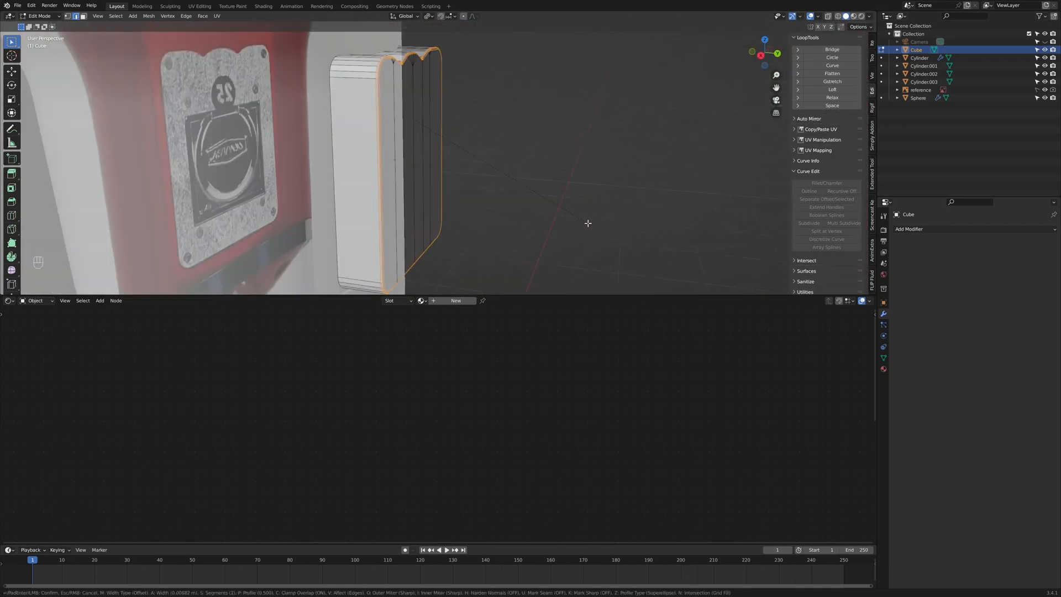
key(Tab)
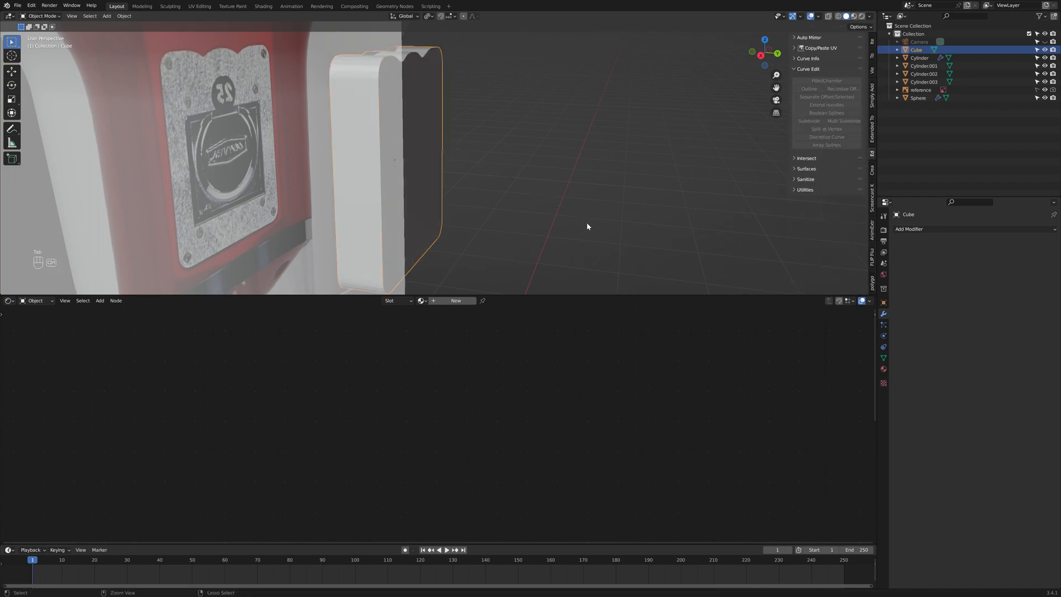
key(Tab)
scroll(567, 223, up, 3)
key(ctrl+b)
shift+middle_drag(567, 222, 625, 216)
click(594, 224)
Step: Return to Object Mode, shade the plate smooth, and enable Auto Smooth at 30°
key(Tab)
scroll(625, 215, down, 3)
middle_drag(486, 193, 516, 191)
right_click(516, 192)
click(516, 191)
click(883, 357)
click(914, 382)
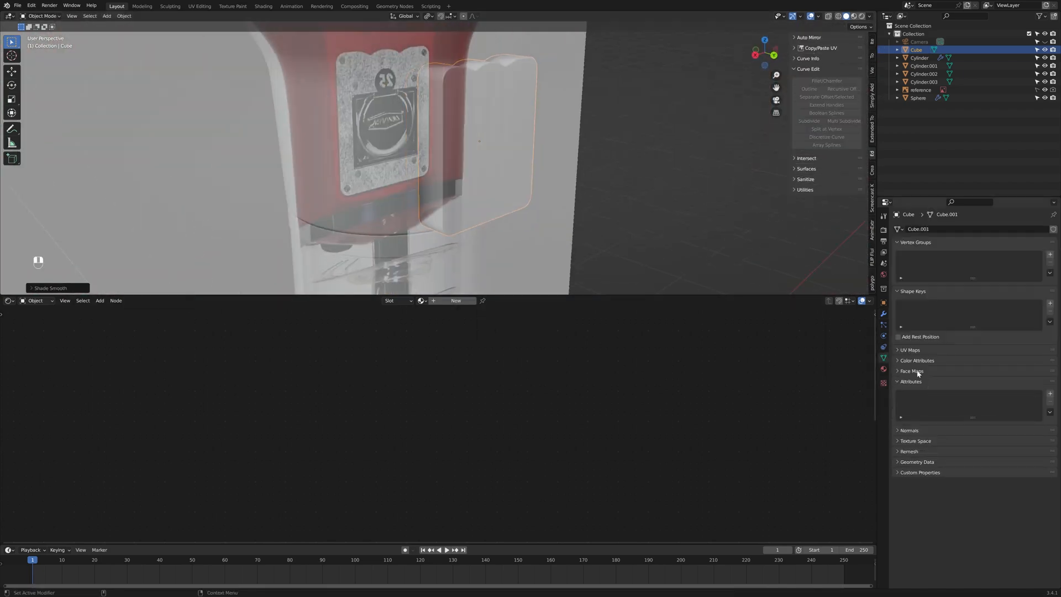
click(917, 371)
click(914, 461)
click(960, 473)
drag(920, 412, 915, 371)
Step: Examine the plate against the collar with the reference image hidden, then show it again in the back view
mouse_move(566, 138)
middle_down()
mouse_move(613, 128)
mouse_move(569, 124)
middle_up()
click(1044, 90)
middle_drag(663, 138, 620, 149)
click(1044, 90)
click(765, 52)
scroll(591, 167, down, 2)
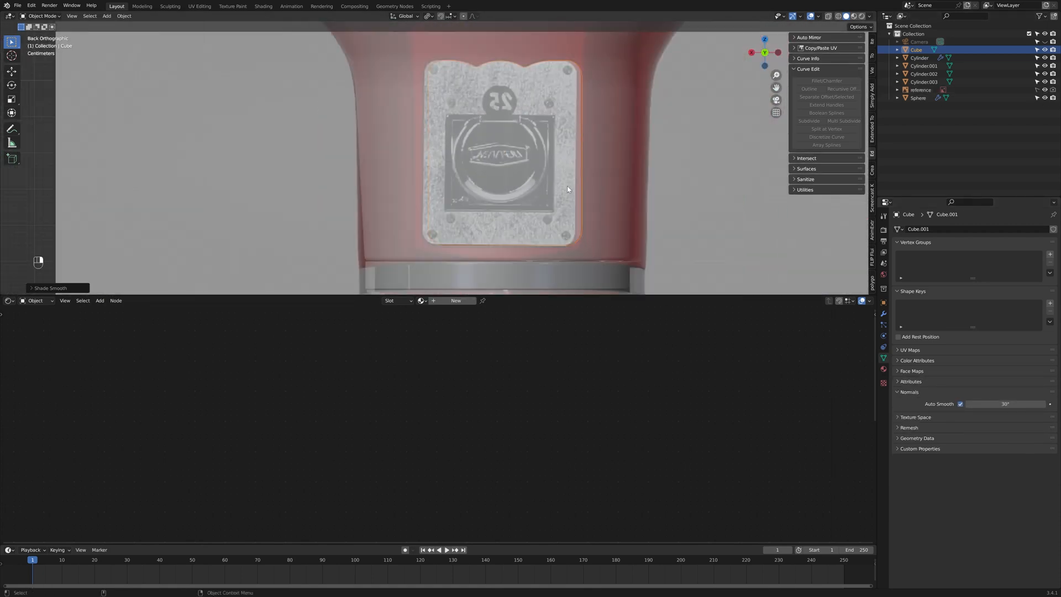
key(Tab)
scroll(530, 154, up, 2)
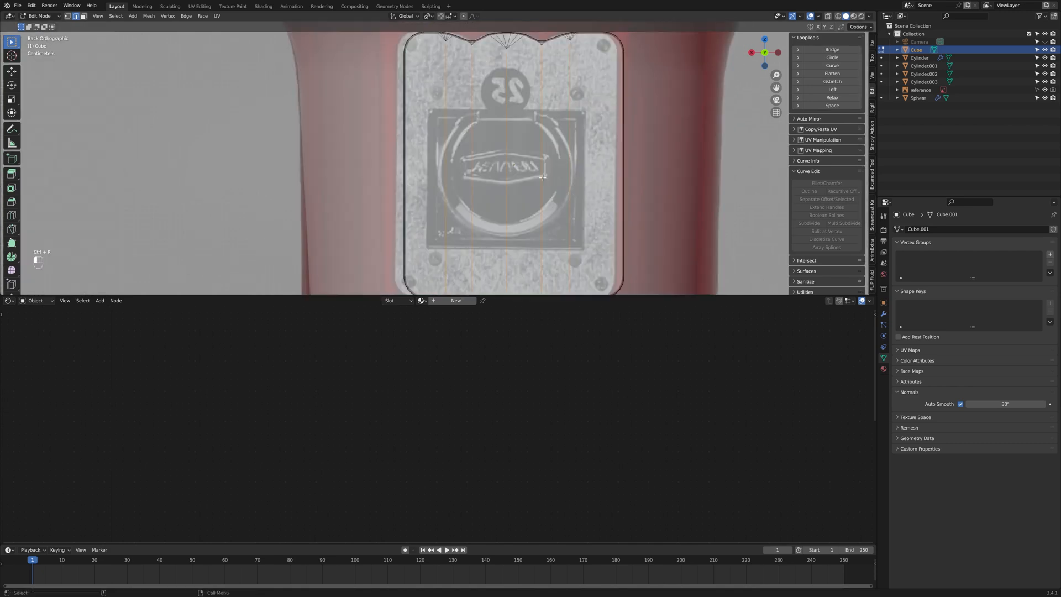
scroll(543, 177, down, 3)
key(Tab)
Step: Add a second cube and scale it to cover the dark square coin mechanism at the plate's centre
key(shift+a)
mouse_move(576, 208)
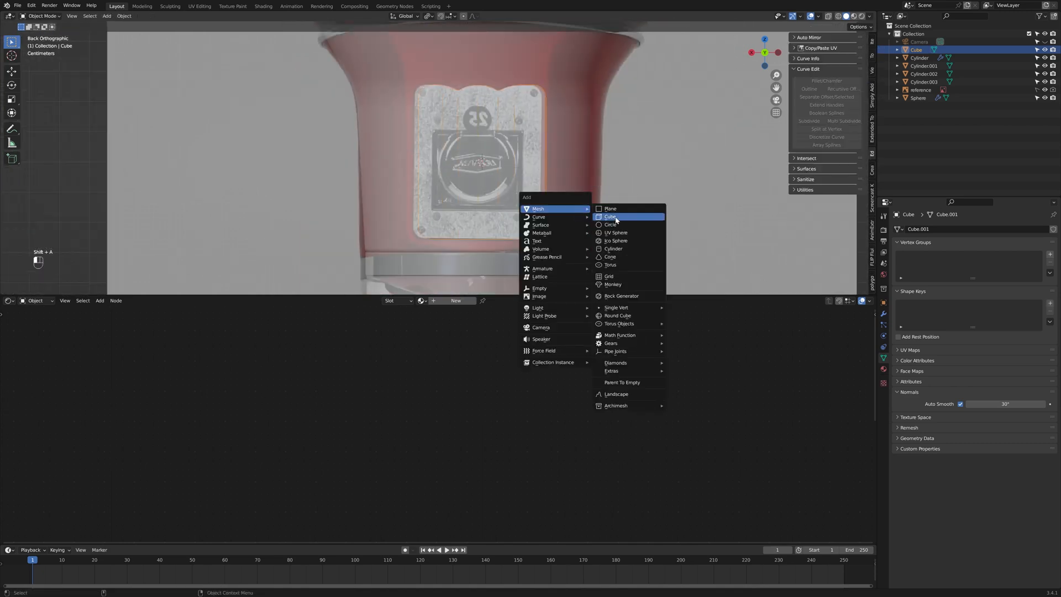
click(610, 216)
key(s)
scroll(735, 164, up, 5)
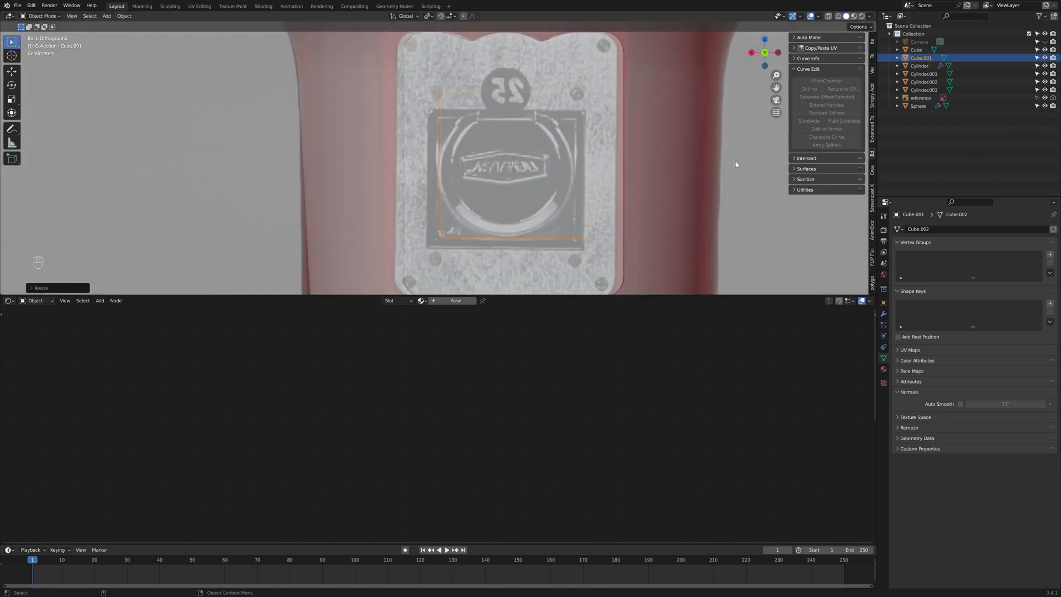
click(710, 176)
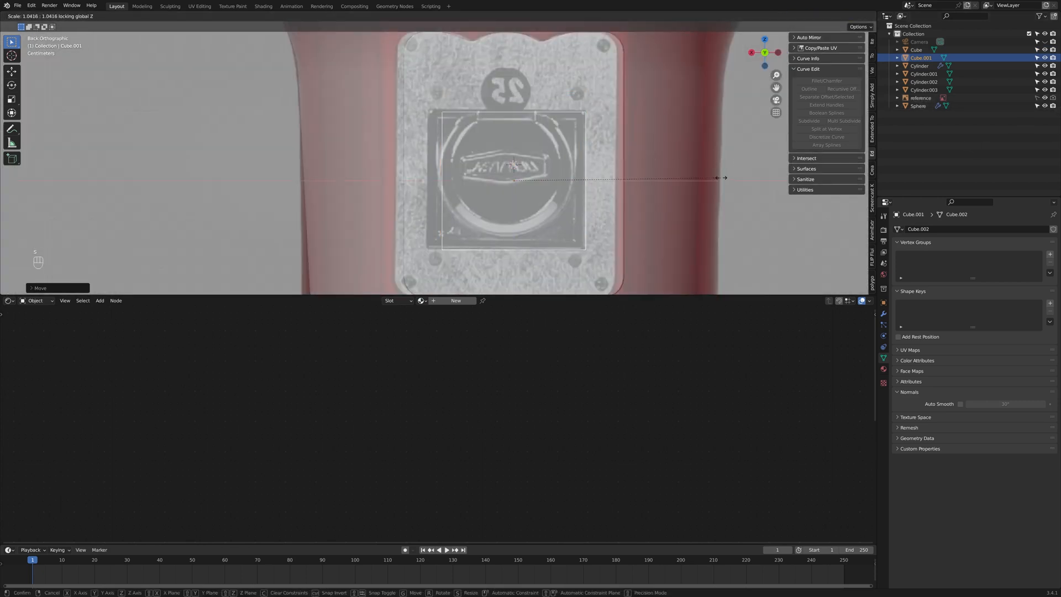
click(722, 178)
Step: Thin the second cube along the Y axis and move it so it protrudes slightly from the plate's front
middle_drag(722, 178, 547, 177)
key(s)
key(y)
click(525, 177)
key(g)
key(y)
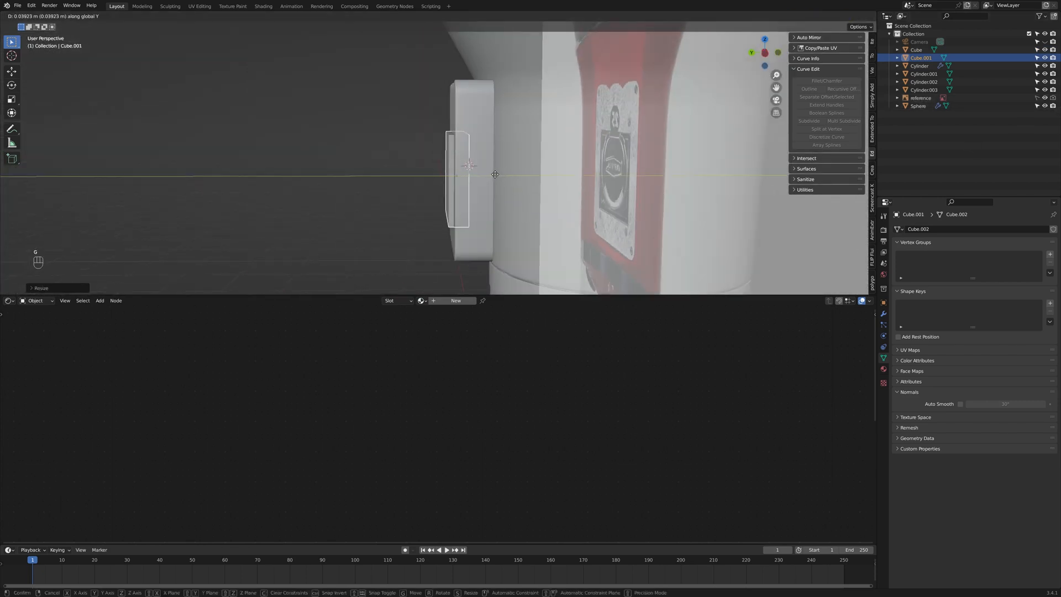
click(495, 174)
Step: Snap the 3D cursor to the centre of the coin mechanism cube in the back view
key(ctrl+KP_1)
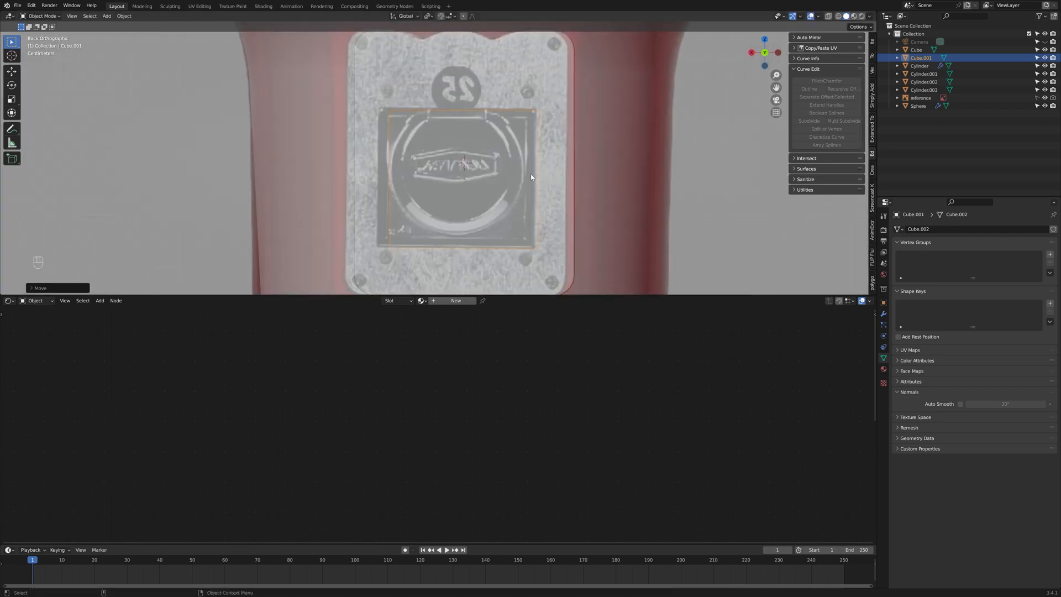
scroll(531, 177, down, 1)
key(shift+s)
click(528, 243)
scroll(527, 205, up, 1)
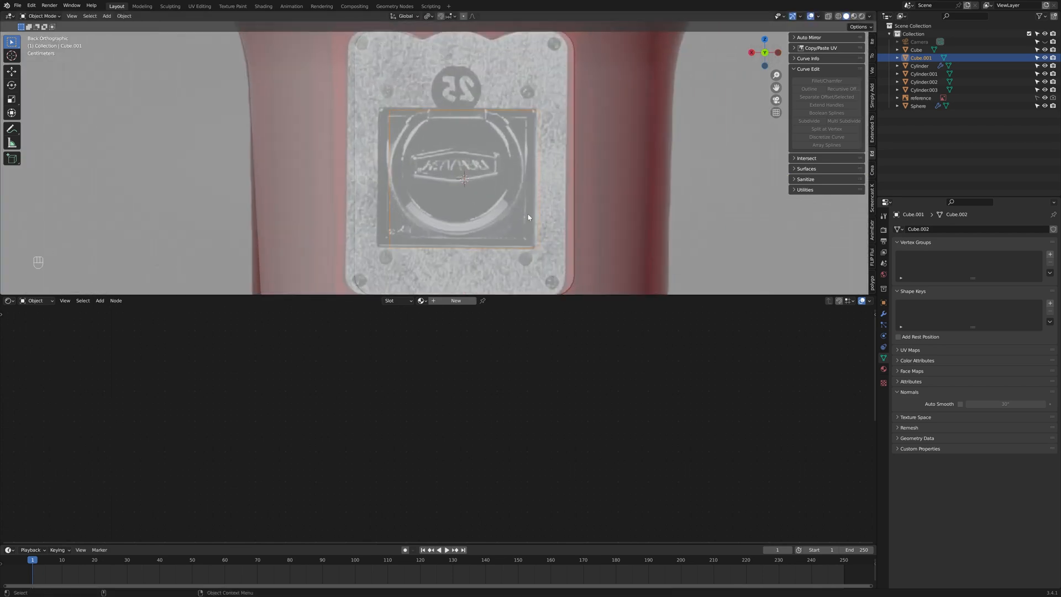
Step: Inset the front face of the coin mechanism cube to form a narrow square border
key(Tab)
scroll(529, 217, up, 1)
key(3)
key(i)
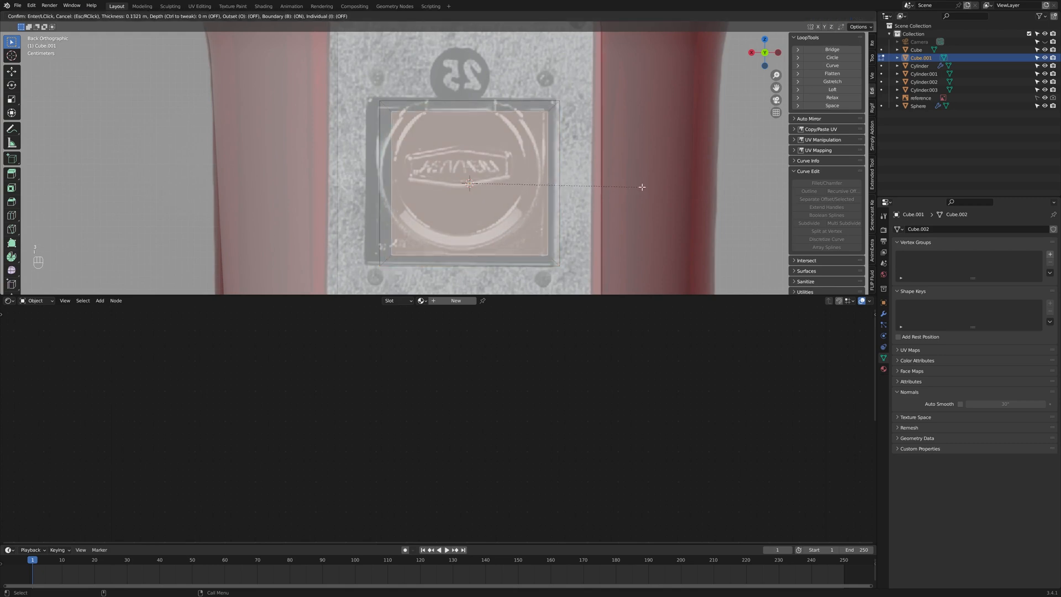
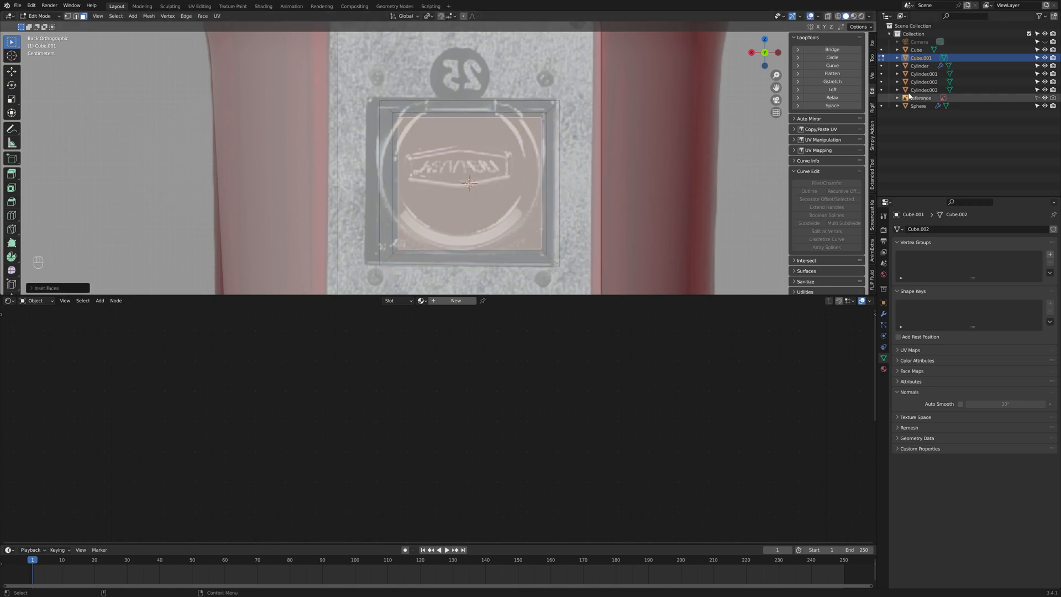
Step: Scale down the inset front face of the coin mechanism and apply the LoopTools Circle operation to it
scroll(539, 182, down, 3)
middle_drag(540, 182, 559, 168)
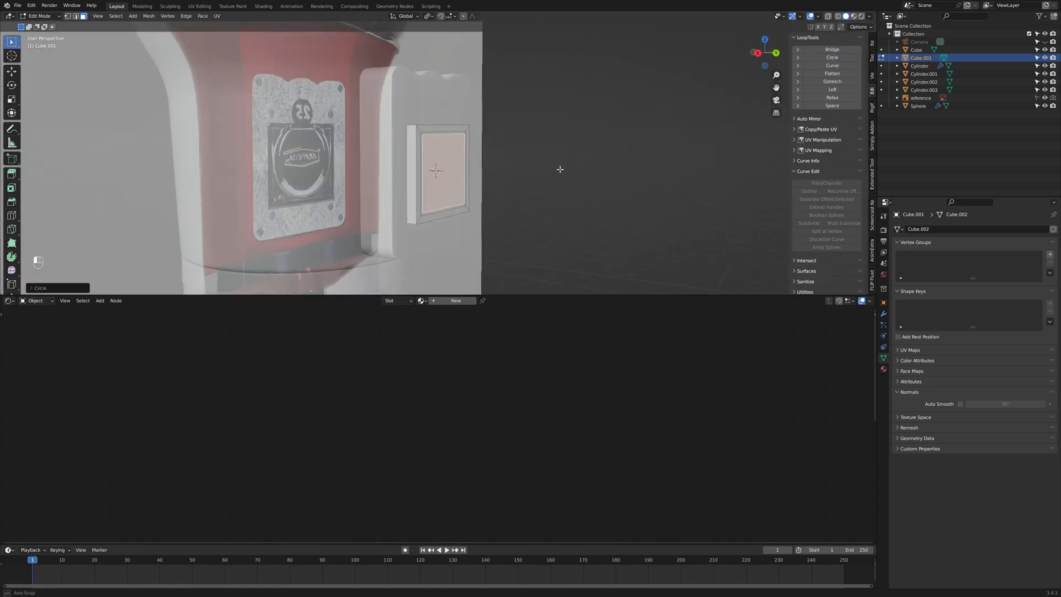
scroll(559, 168, up, 3)
key(s)
click(545, 161)
click(832, 57)
middle_drag(473, 165, 438, 186)
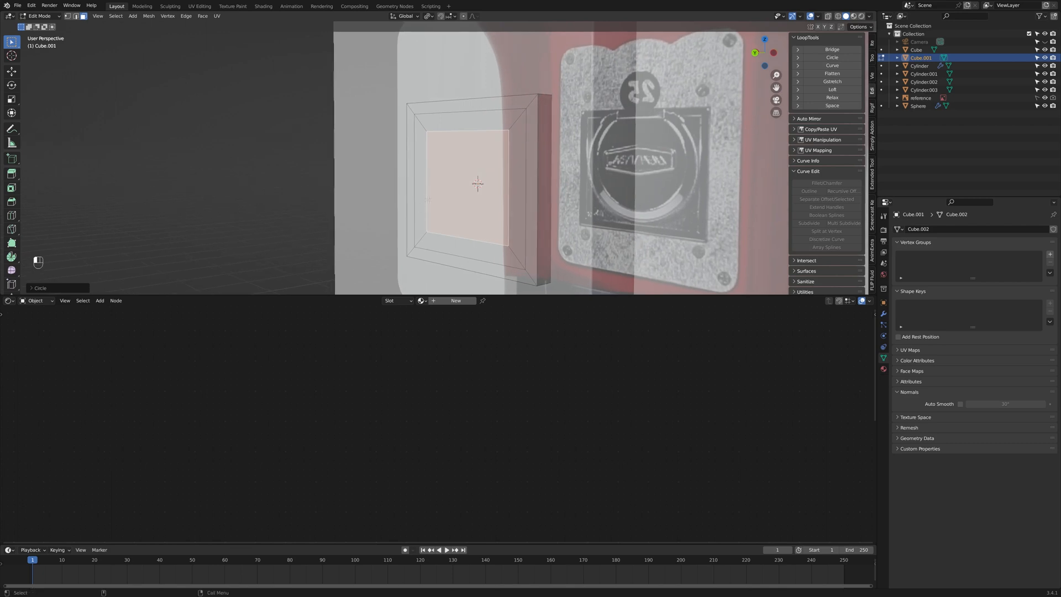
Step: Extrude the inner square face forward and bevel its four corner edges into a rounded outline
click(499, 174)
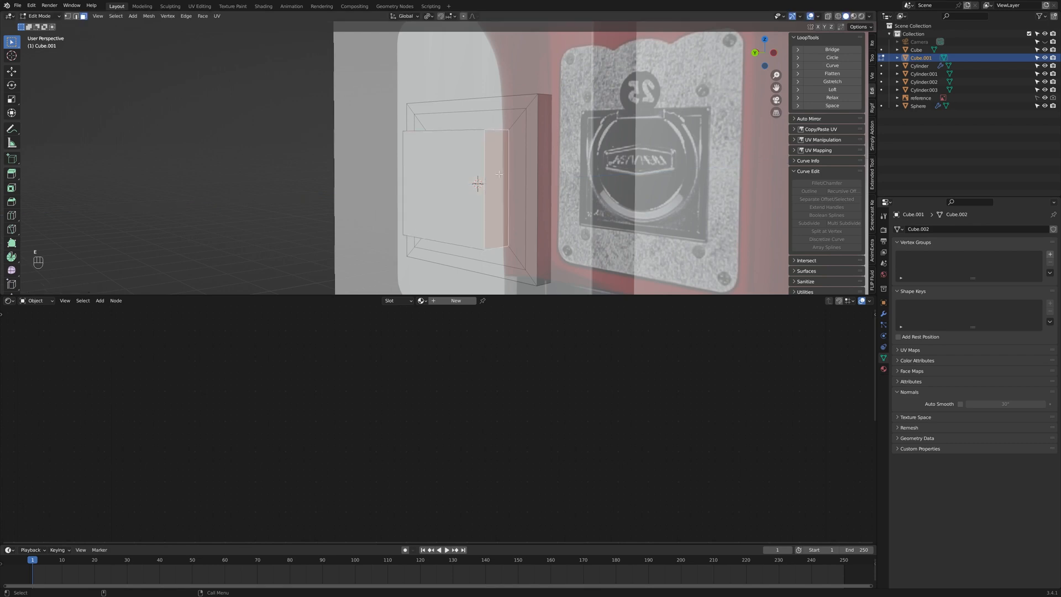
shift+click(496, 247)
middle_drag(497, 238, 447, 221)
shift+click(429, 124)
shift+click(429, 239)
click(767, 53)
key(ctrl+b)
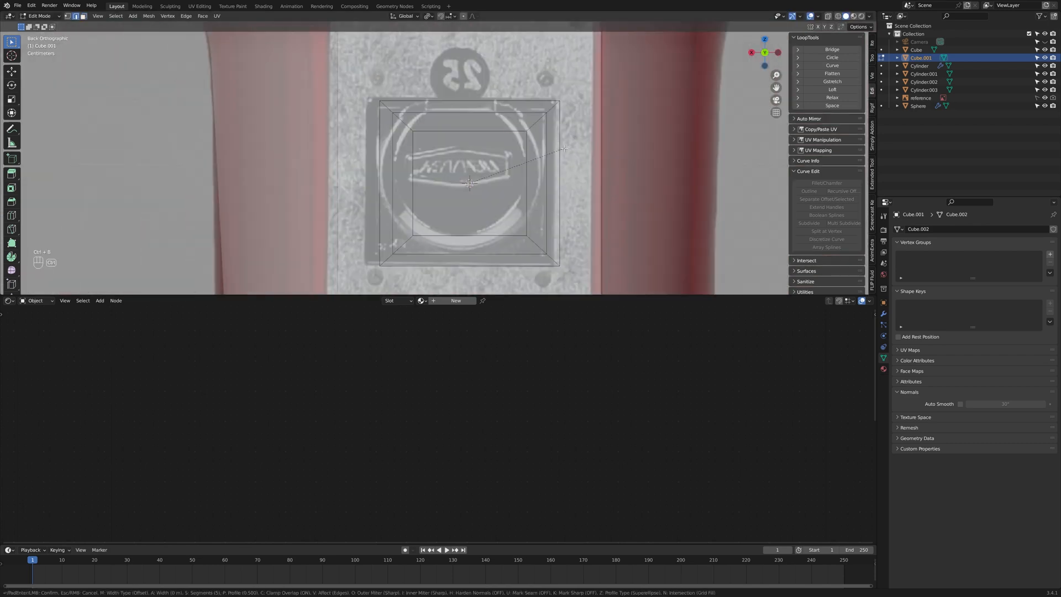
click(610, 152)
Step: Scale the rounded block up to match the round coin dial in the reference image
middle_drag(610, 152, 544, 188)
key(s)
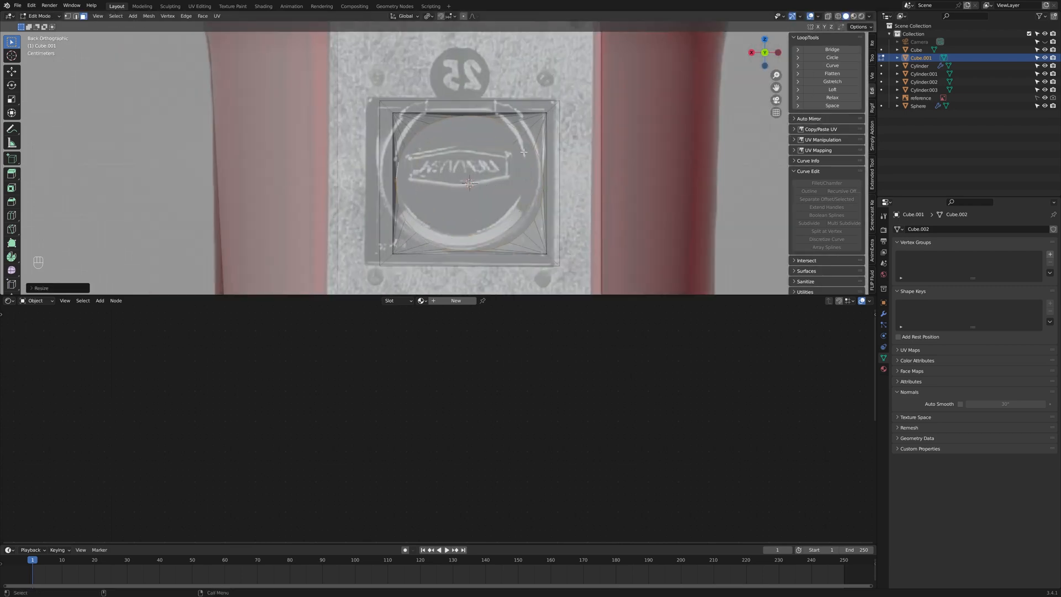
middle_drag(524, 152, 470, 208)
click(767, 53)
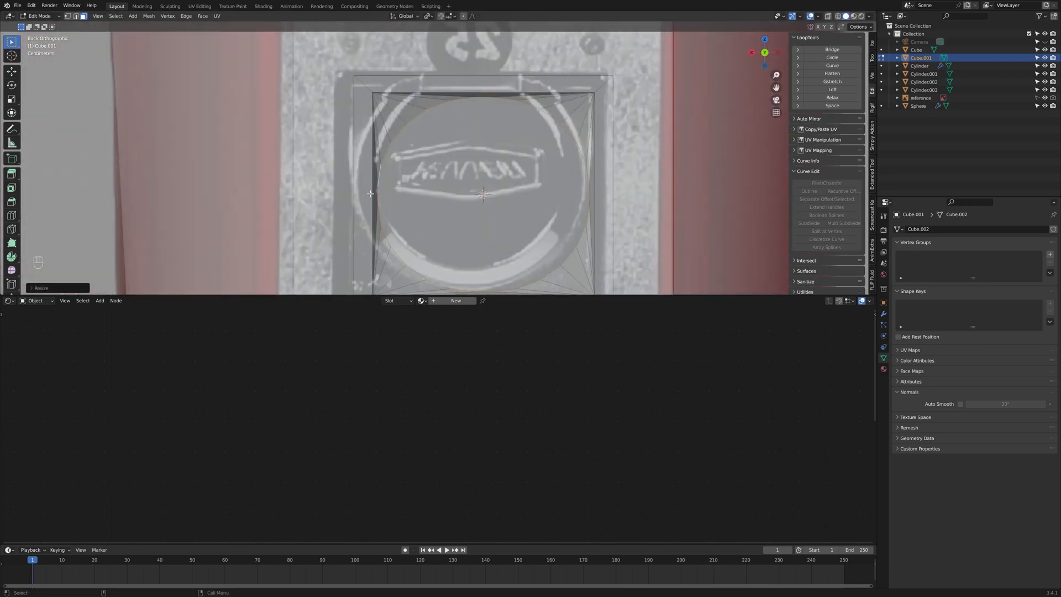
Step: Extrude the narrow square border around the coin mechanism to form a raised frame
middle_drag(371, 193, 498, 204)
key(e)
click(775, 54)
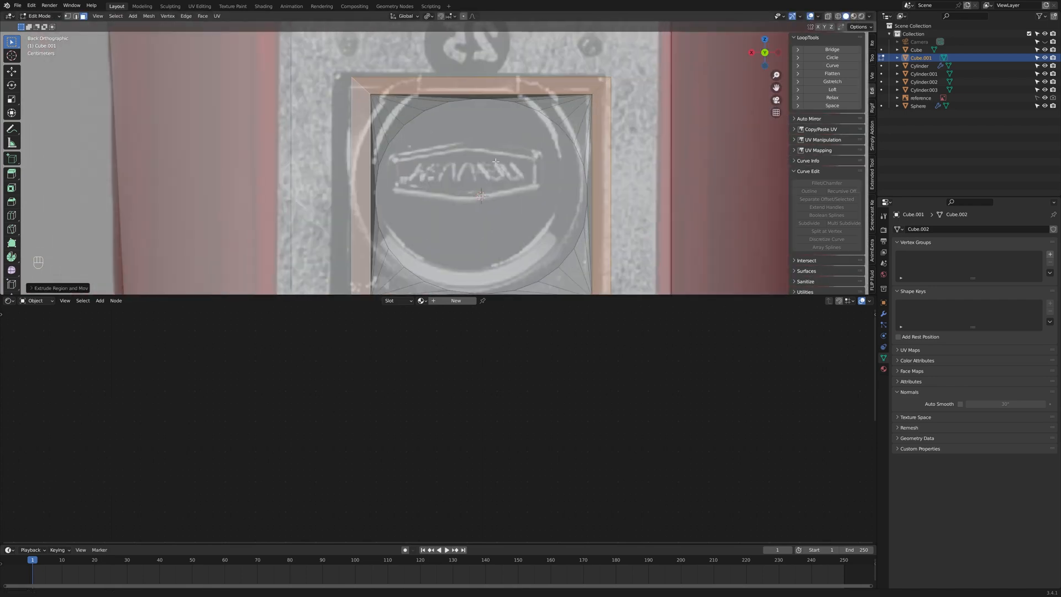
Step: Try to select and move the side faces of the coin mechanism's round block
middle_drag(556, 77, 583, 146)
ctrl+shift+click(507, 151)
middle_drag(507, 150, 495, 130)
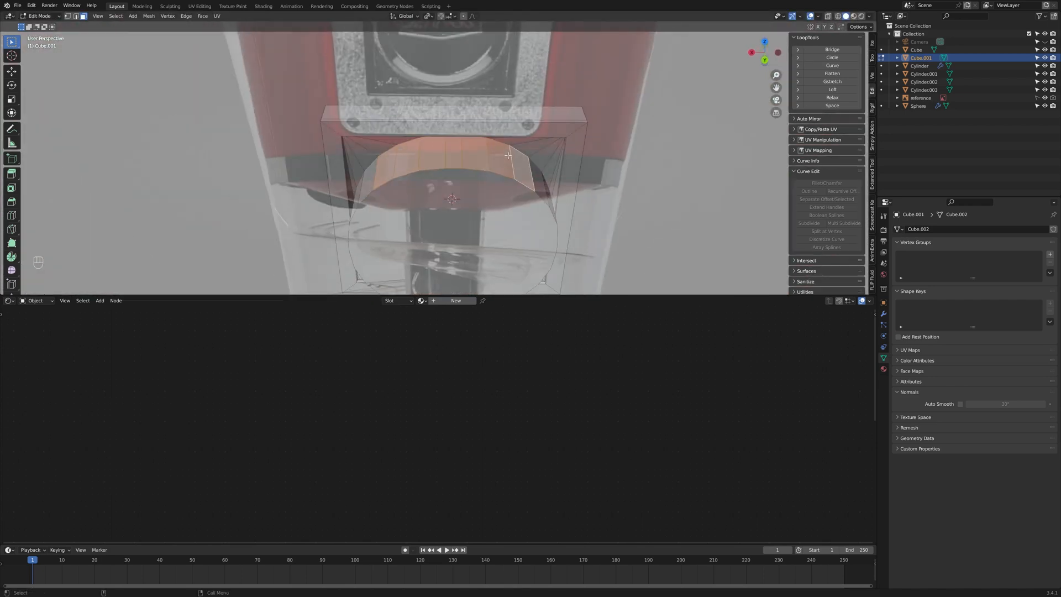
click(766, 54)
key(g)
right_click(506, 148)
scroll(506, 149, down, 3)
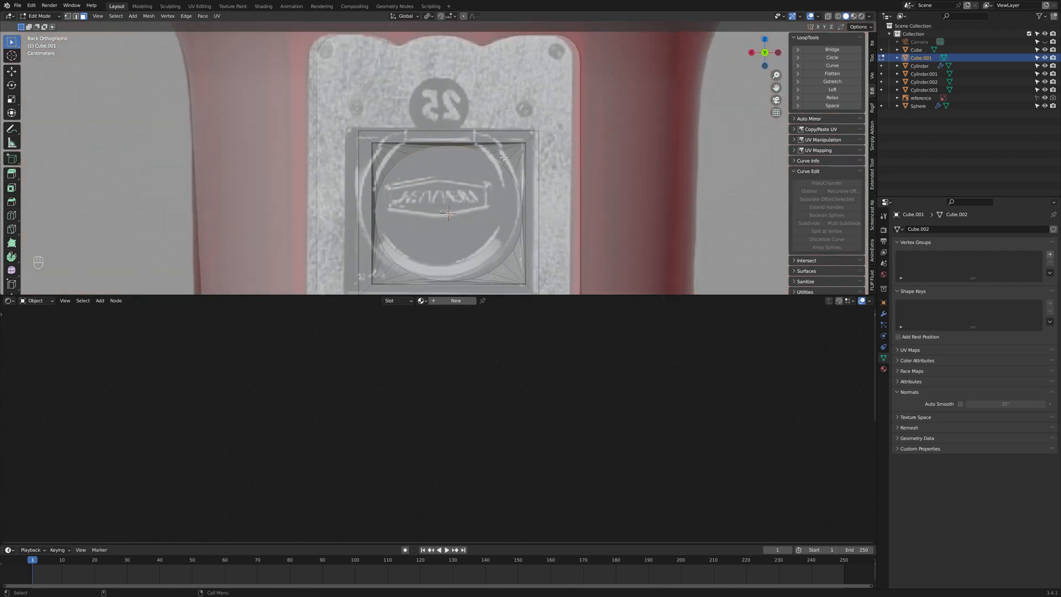
click(469, 204)
middle_drag(493, 162, 436, 208)
key(ctrl+z)
Step: Reselect the round block's faces and move them slightly upward along the Z axis to align with the reference
ctrl+click(486, 196)
click(754, 53)
key(g)
key(z)
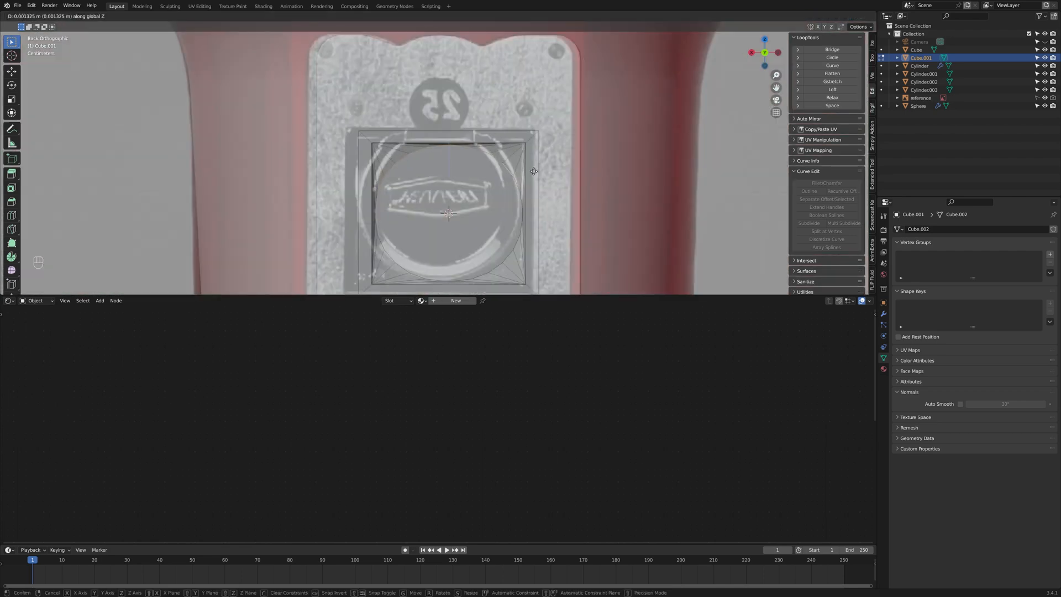
click(533, 171)
scroll(545, 198, up, 2)
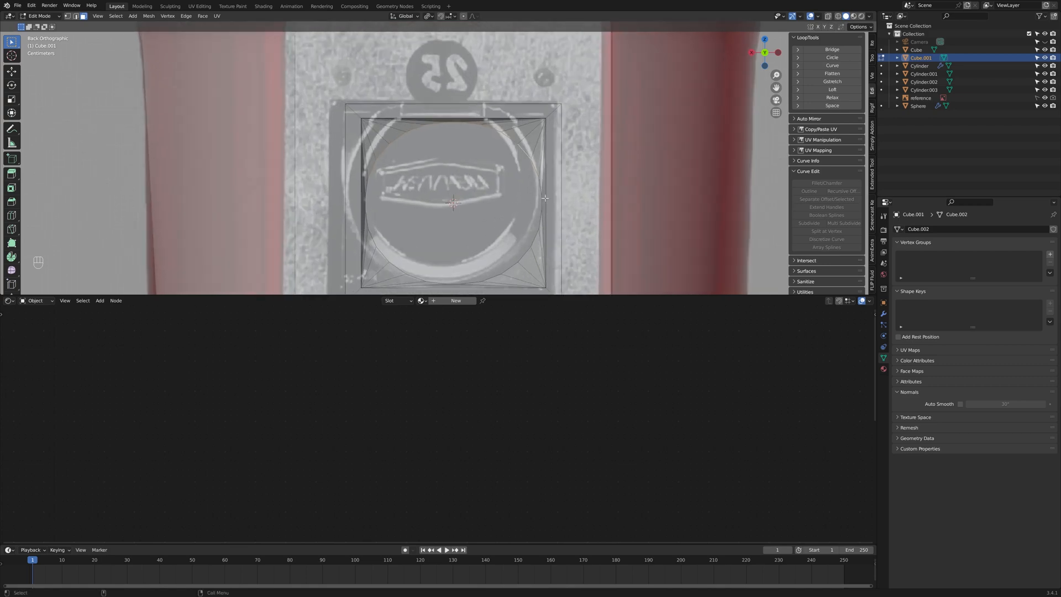
Step: Inset and extrude the round block's front face to form a raised outer rim
key(3)
click(651, 202)
middle_drag(651, 202, 738, 219)
key(e)
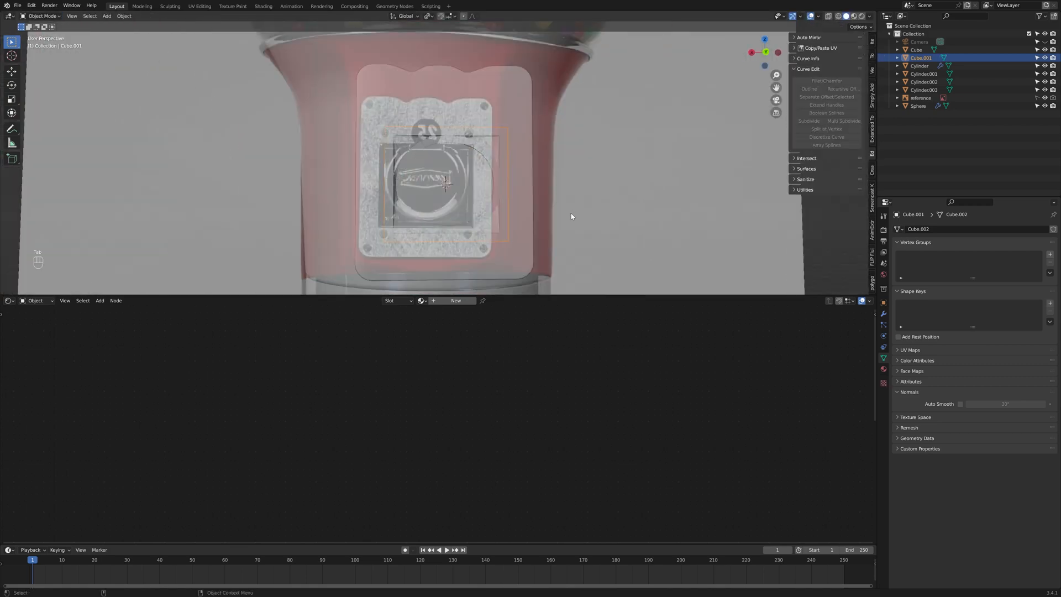
Step: Save the file, apply the coin mechanism's object transform and add a Subdivision modifier to it
key(ctrl+s)
key(ctrl+a)
click(580, 217)
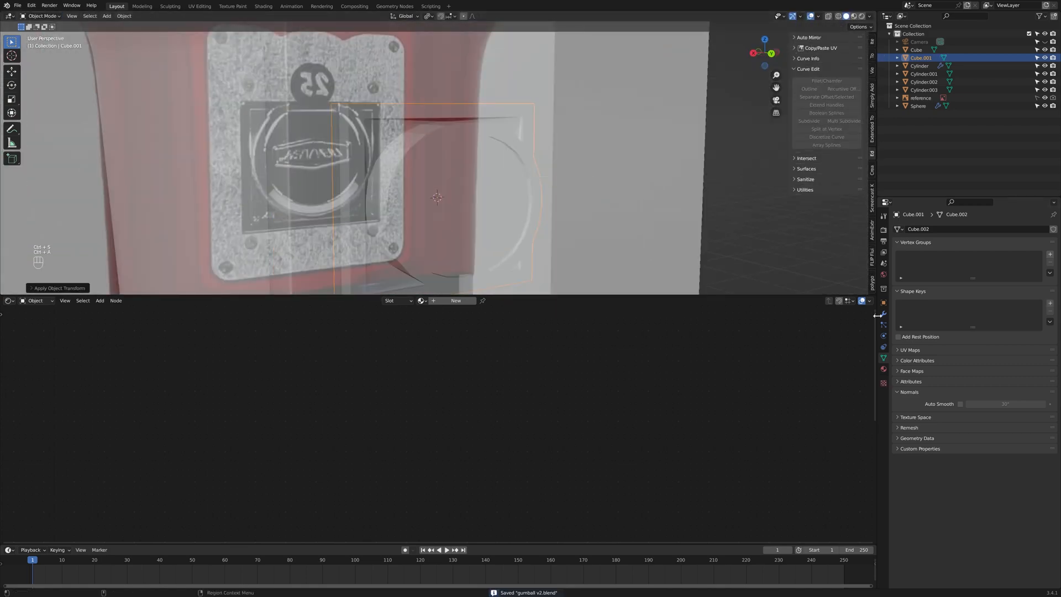
click(883, 313)
key(KP_Decimal)
click(975, 229)
click(903, 381)
click(771, 53)
Step: Add a supporting loop cut near the edge of the coin mechanism's square frame
key(Tab)
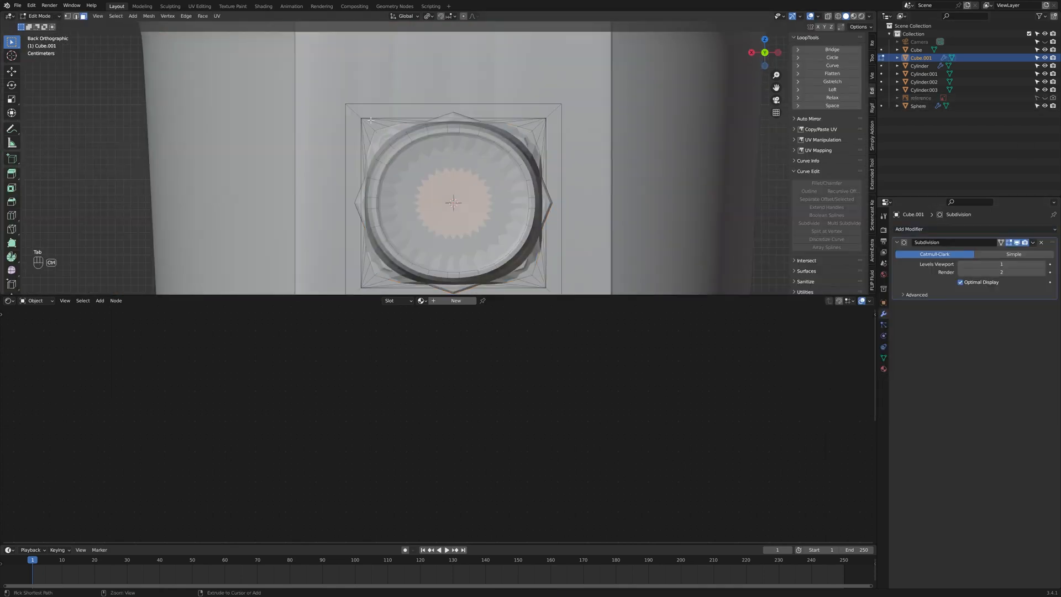
key(ctrl+r)
click(353, 115)
click(350, 112)
mouse_move(350, 113)
middle_down()
mouse_move(414, 137)
mouse_move(368, 121)
middle_up()
click(410, 128)
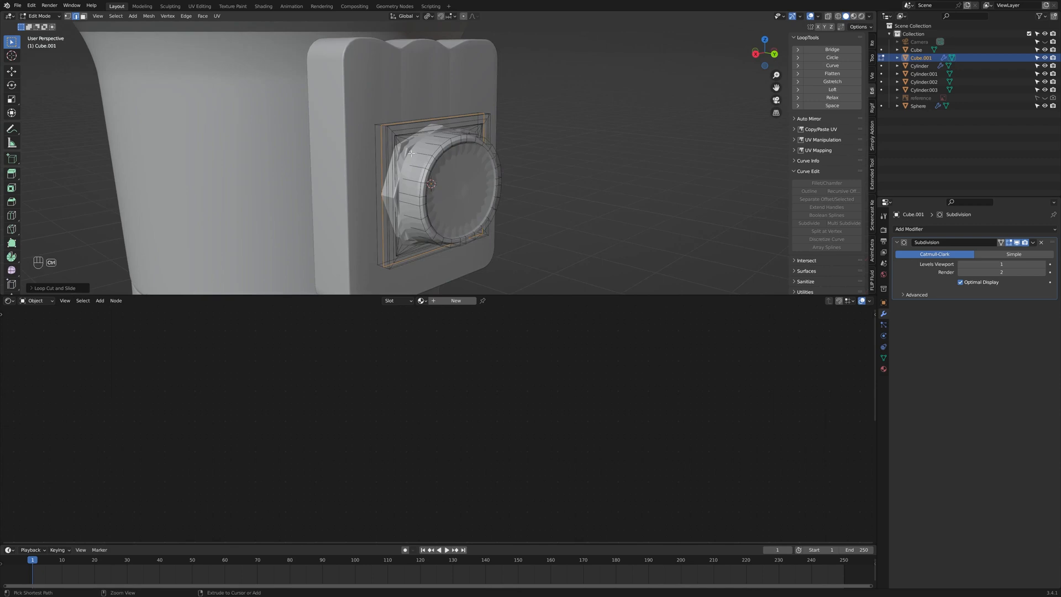
Step: Add a loop cut around the side of the round block near its base
key(ctrl+r)
click(411, 154)
click(403, 155)
middle_drag(473, 183, 635, 223)
scroll(520, 215, up, 2)
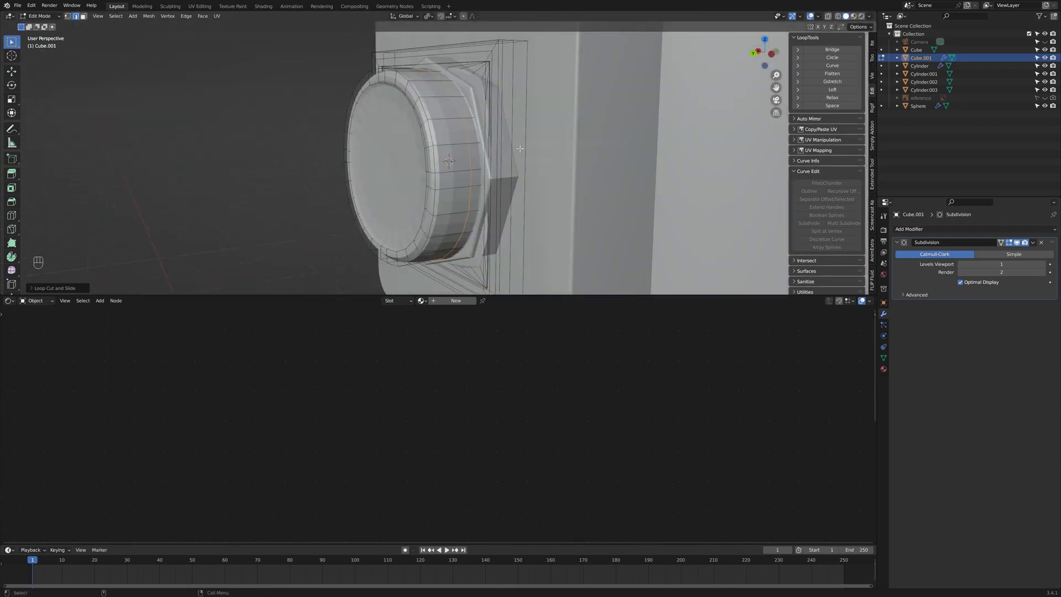
Step: Add further loop cuts along the square frame's outer sides and inner edges to sharpen its corners under subdivision
key(ctrl+r)
click(517, 133)
click(506, 66)
key(ctrl+r)
click(511, 224)
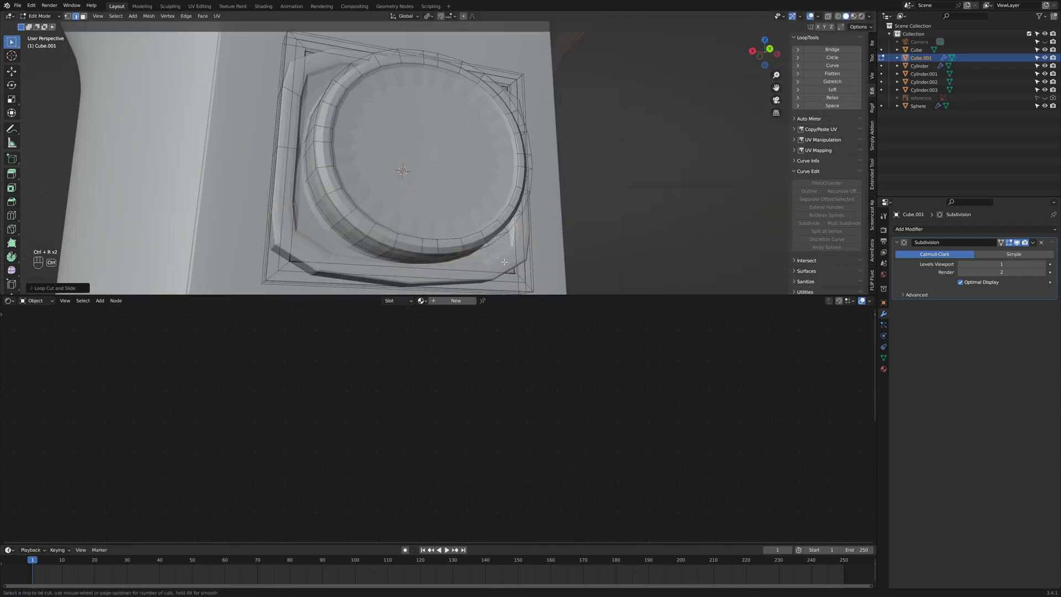
middle_drag(504, 261, 448, 275)
click(770, 48)
key(ctrl+r)
click(415, 241)
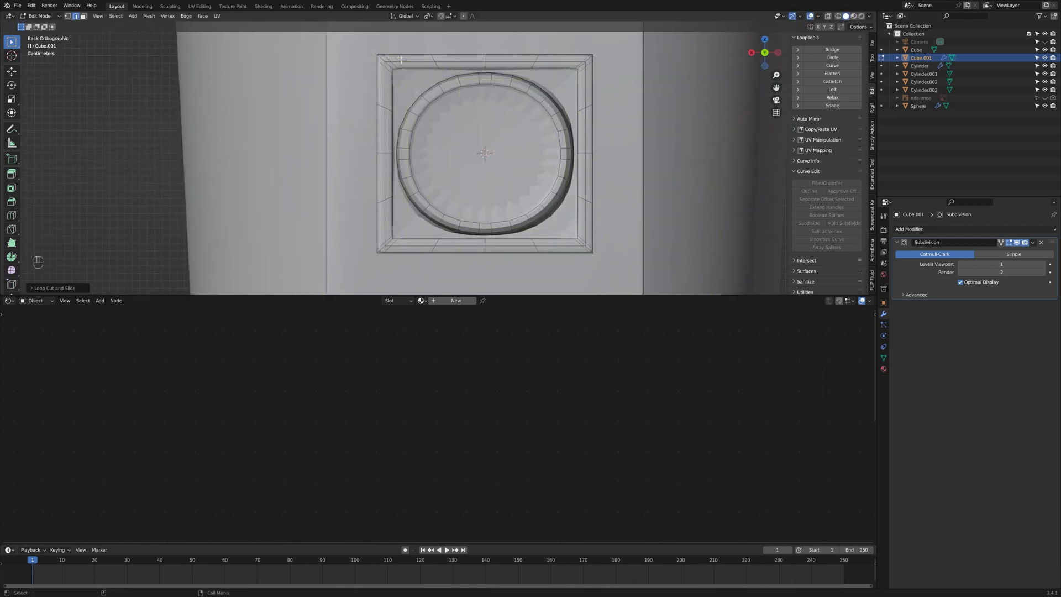
Step: Inset the round block's front face slightly and shade the coin mechanism smooth
key(Tab)
key(Tab)
key(Tab)
key(Tab)
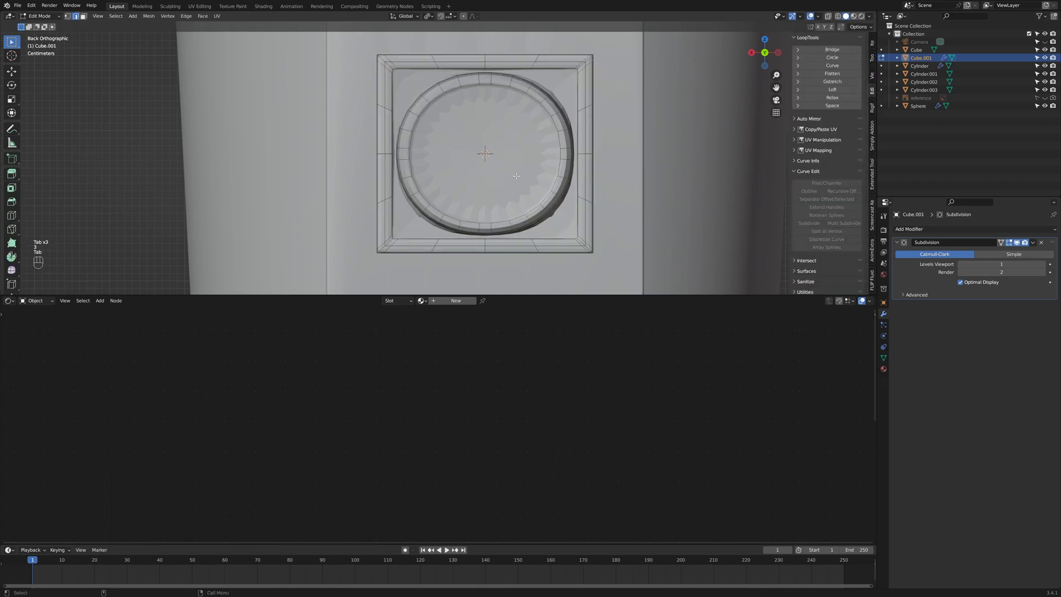
key(3)
click(497, 182)
key(i)
click(647, 175)
key(Tab)
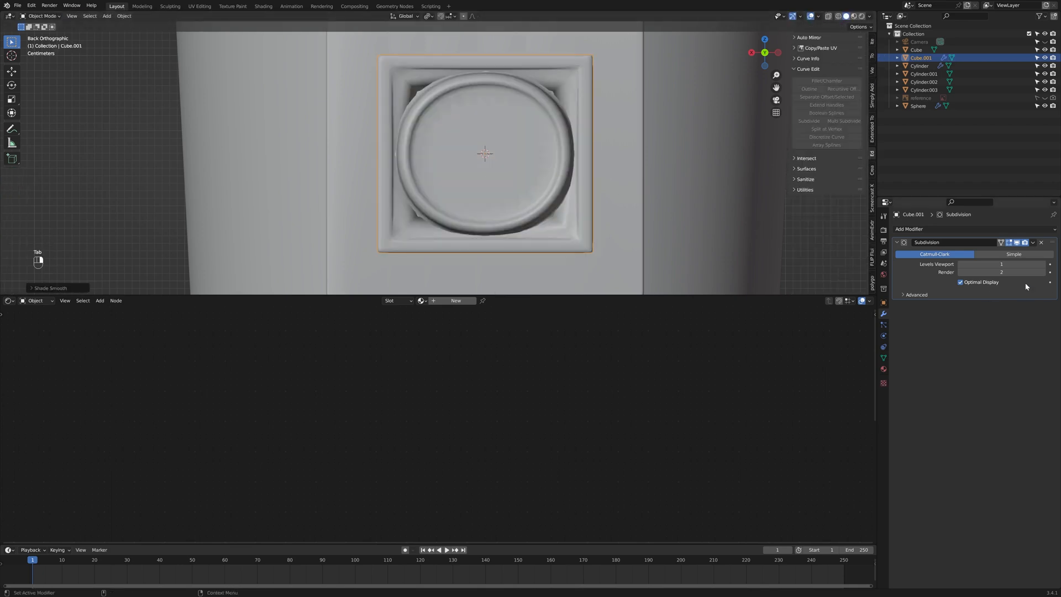
Step: Set the render subdivision level to 1 and try another loop cut on the coin mechanism
middle_drag(579, 221, 641, 144)
key(Tab)
click(1017, 242)
click(1017, 242)
click(962, 272)
click(962, 263)
key(ctrl+r)
click(564, 145)
click(564, 145)
key(ctrl+z)
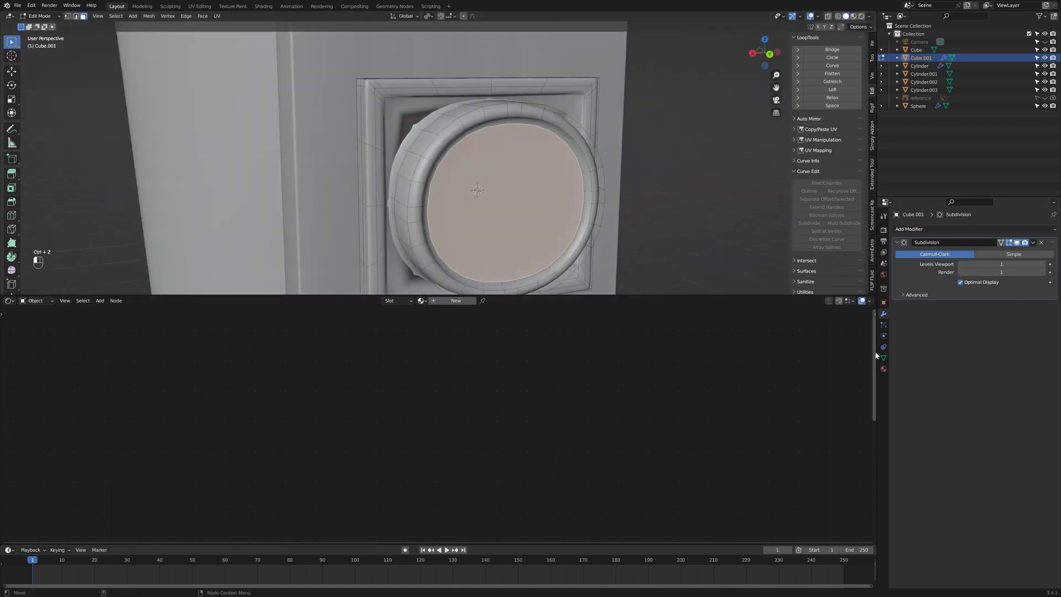
Step: Add one more supporting loop cut to the coin mechanism mesh
click(883, 358)
shift+middle_drag(587, 164, 514, 191)
key(Tab)
key(Tab)
key(ctrl+r)
click(582, 163)
click(582, 163)
Step: Set the coin mechanism's Subdivision modifier to 2 levels for both viewport and render
click(883, 314)
click(1042, 272)
click(1042, 264)
key(Tab)
Step: Unhide the reference image, compare the coin mechanism with it in the back view and save the file
scroll(530, 191, down, 3)
scroll(519, 188, down, 3)
click(1044, 98)
click(757, 53)
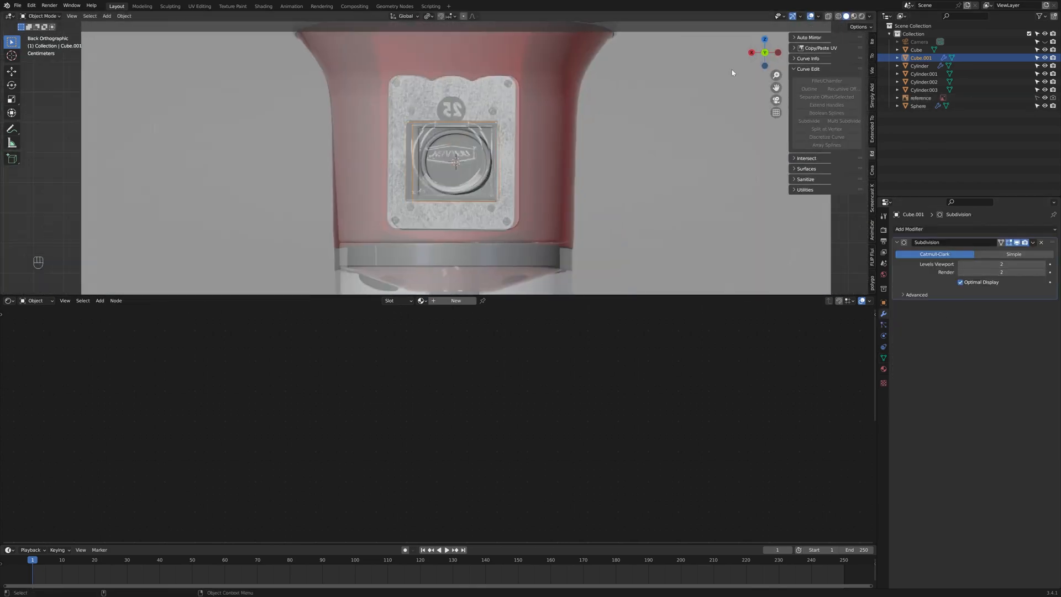
scroll(549, 187, up, 2)
scroll(532, 198, down, 10)
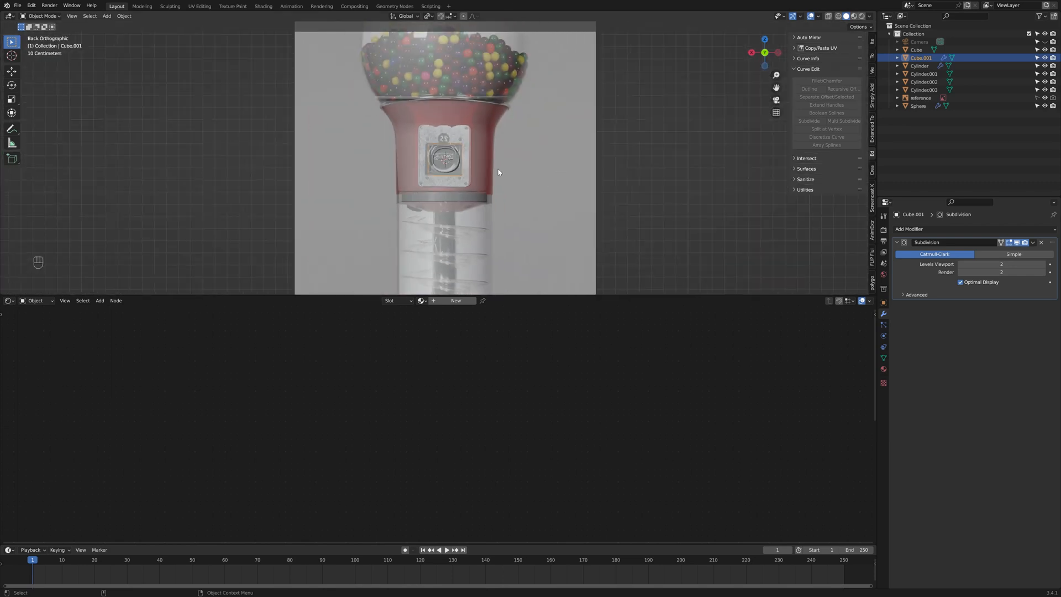
scroll(477, 183, up, 7)
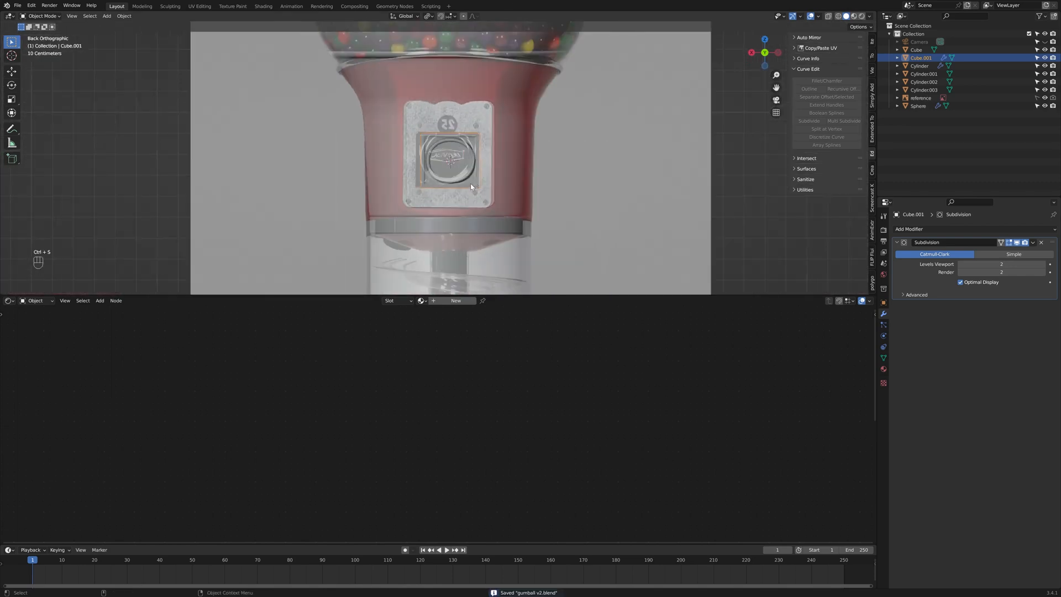
scroll(471, 187, up, 2)
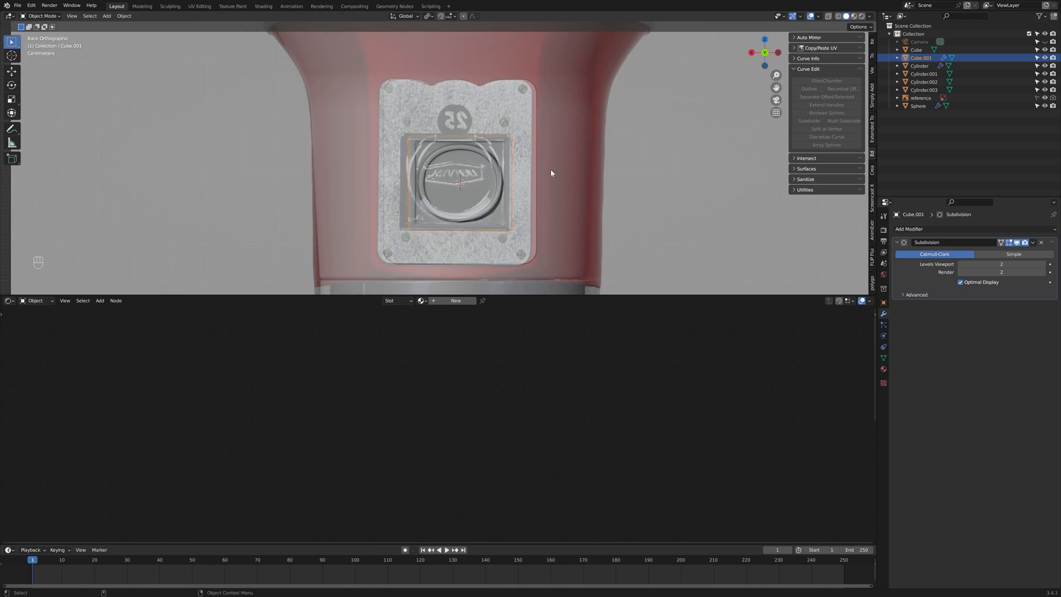
Step: Snap the 3D cursor to the coin mechanism and add a scaled-down cylinder there
key(shift+s)
click(550, 217)
key(shift+a)
click(615, 142)
key(s)
click(501, 138)
Step: Rotate the cylinder about the X axis, shrink it to screw size and place it over the plate's upper corner screw
key(r)
key(x)
click(500, 137)
key(s)
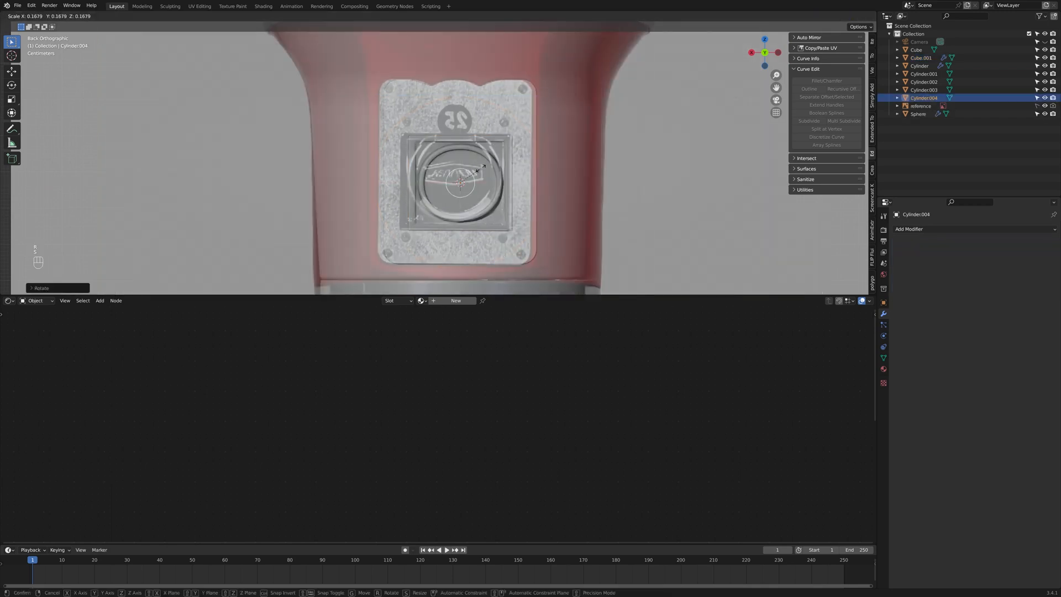
click(531, 89)
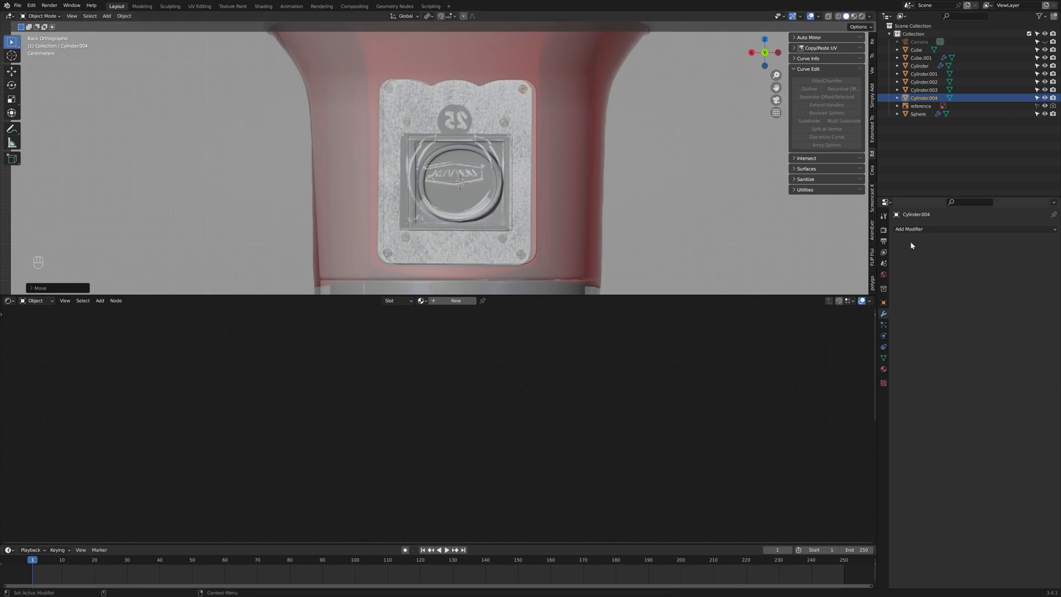
Step: Add a Mirror modifier to the screw cylinder on the X and Z axes with Cube as the mirror object
click(910, 228)
click(893, 322)
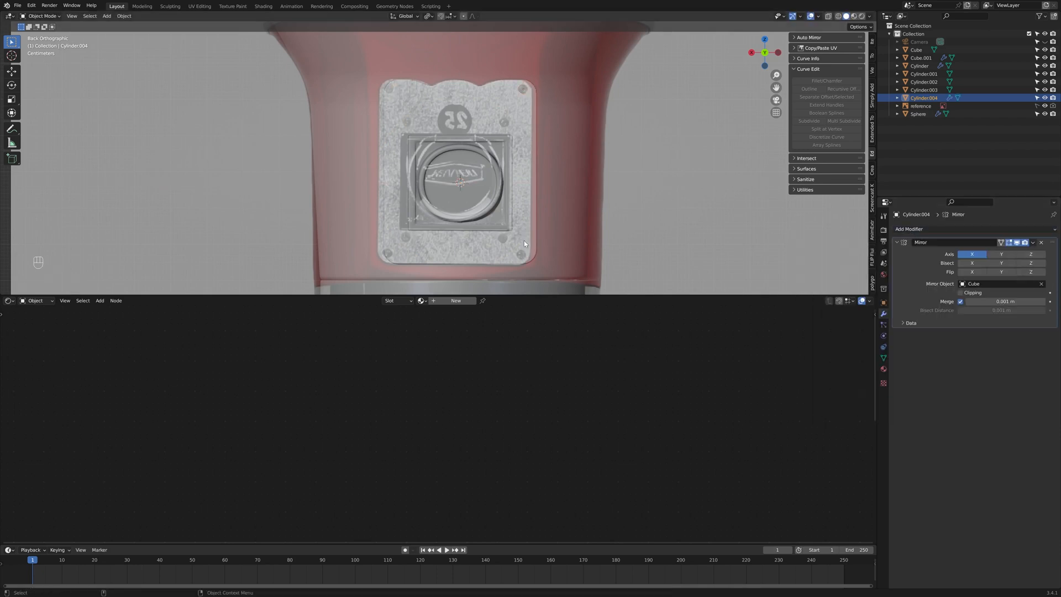
scroll(574, 221, up, 2)
Step: Flatten the screw cylinder along the Y axis and position it against the plate's front surface
middle_drag(574, 221, 544, 196)
key(s)
key(y)
click(485, 131)
middle_drag(486, 131, 473, 198)
scroll(473, 198, up, 2)
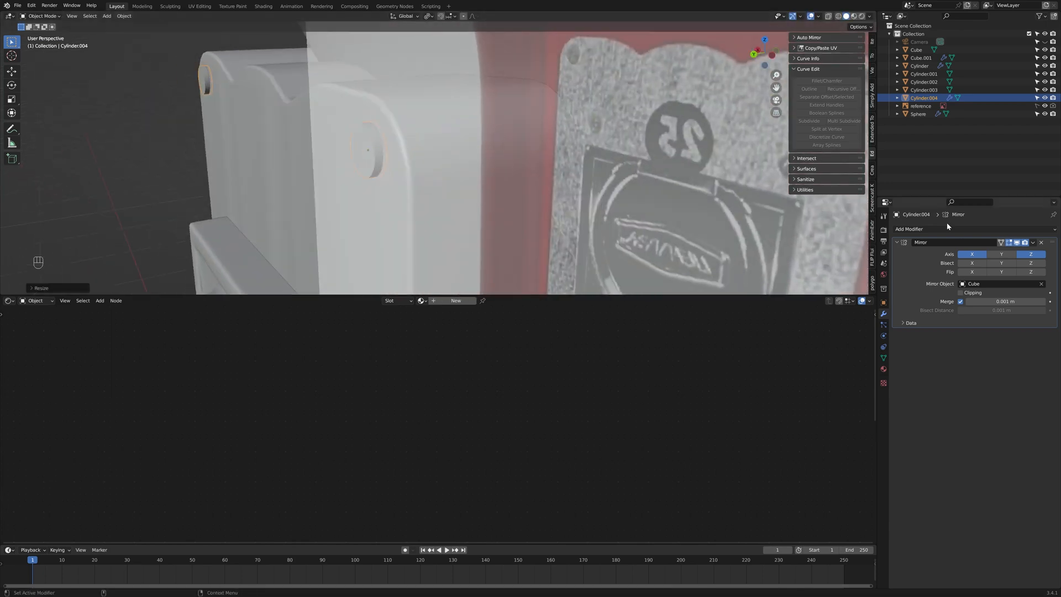
Step: Add a Subdivision modifier to the screw and place it above the Mirror modifier in the stack
click(945, 229)
click(906, 377)
drag(1052, 333, 1040, 242)
scroll(353, 149, up, 4)
Step: Add a loop cut around the screw's side and inset its front face slightly
key(Tab)
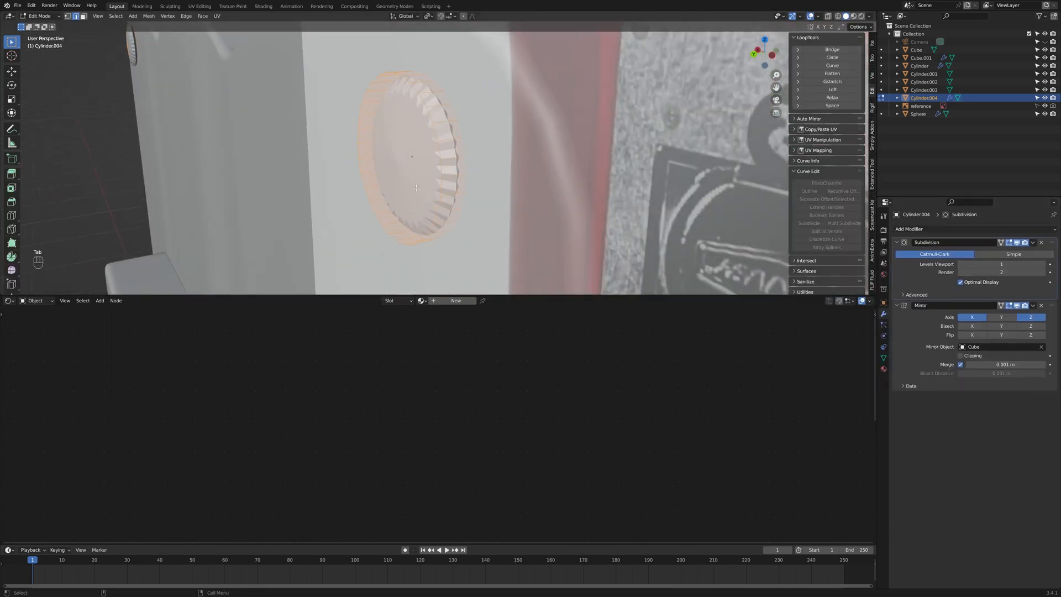
click(446, 169)
click(450, 170)
key(3)
click(416, 166)
key(i)
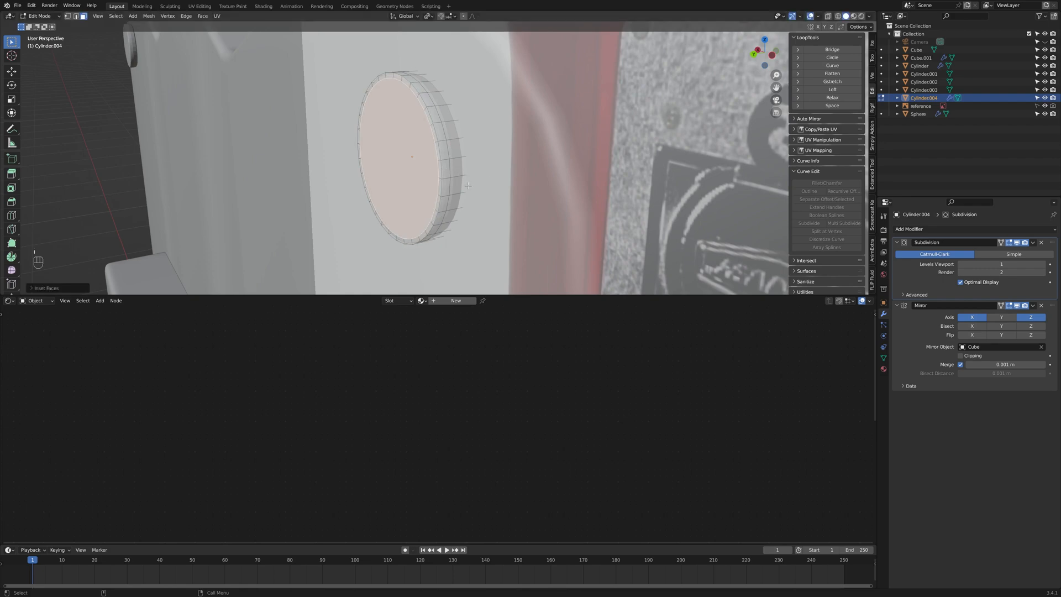
Step: Shade the screw heads smooth
key(Tab)
right_click(435, 185)
click(435, 192)
scroll(435, 195, down, 4)
middle_drag(436, 195, 459, 195)
scroll(418, 196, up, 3)
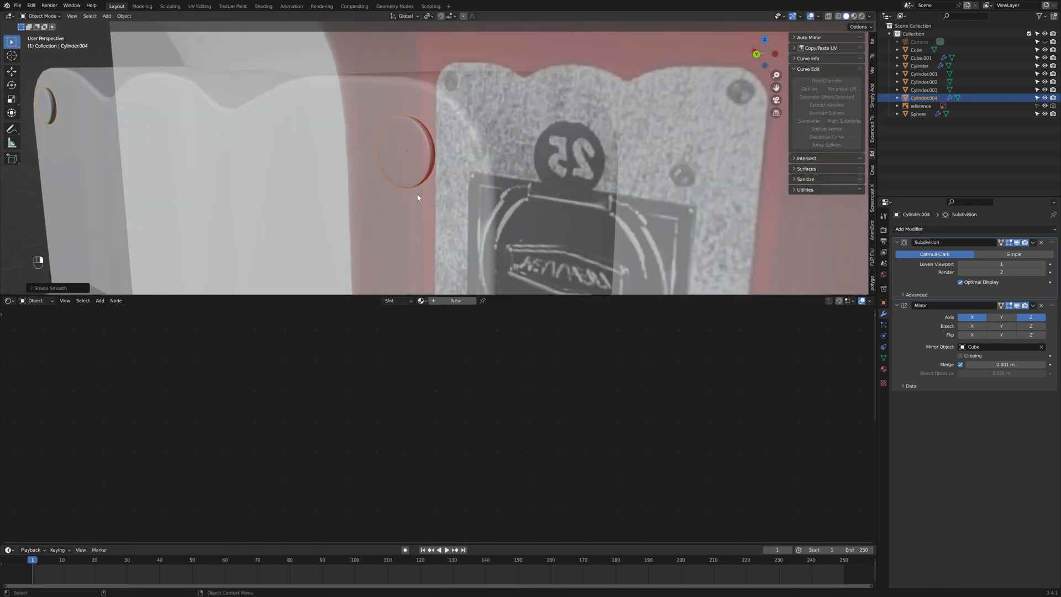
Step: Knife-cut the screw's front face vertically and horizontally through its centre into quarters, and select one lower quarter
key(Tab)
scroll(385, 118, up, 2)
click(756, 53)
shift+middle_drag(724, 56, 558, 108)
scroll(559, 109, up, 7)
key(k)
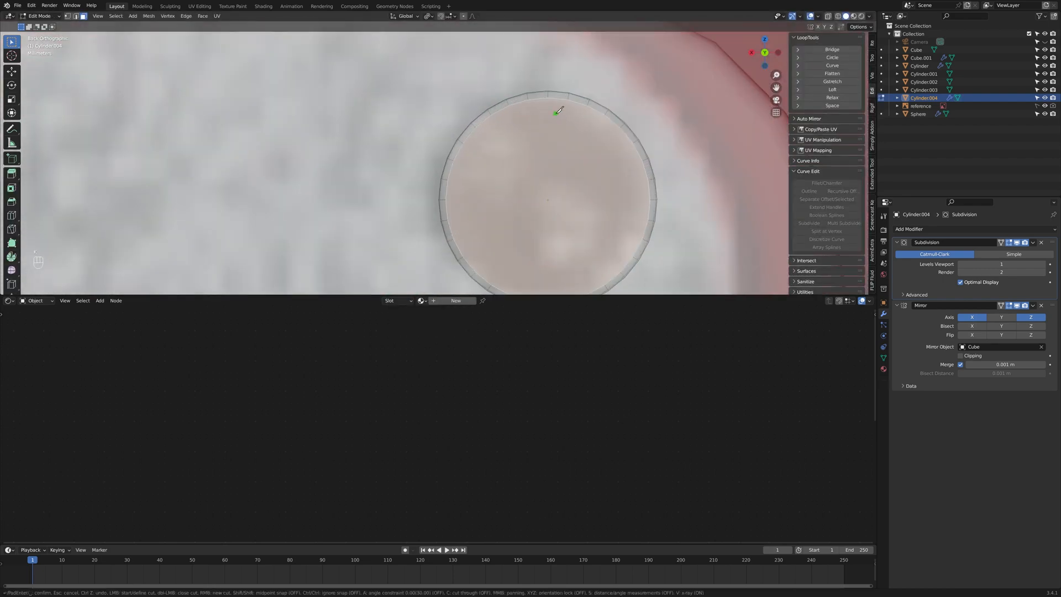
scroll(555, 123, down, 1)
key(Return)
click(524, 272)
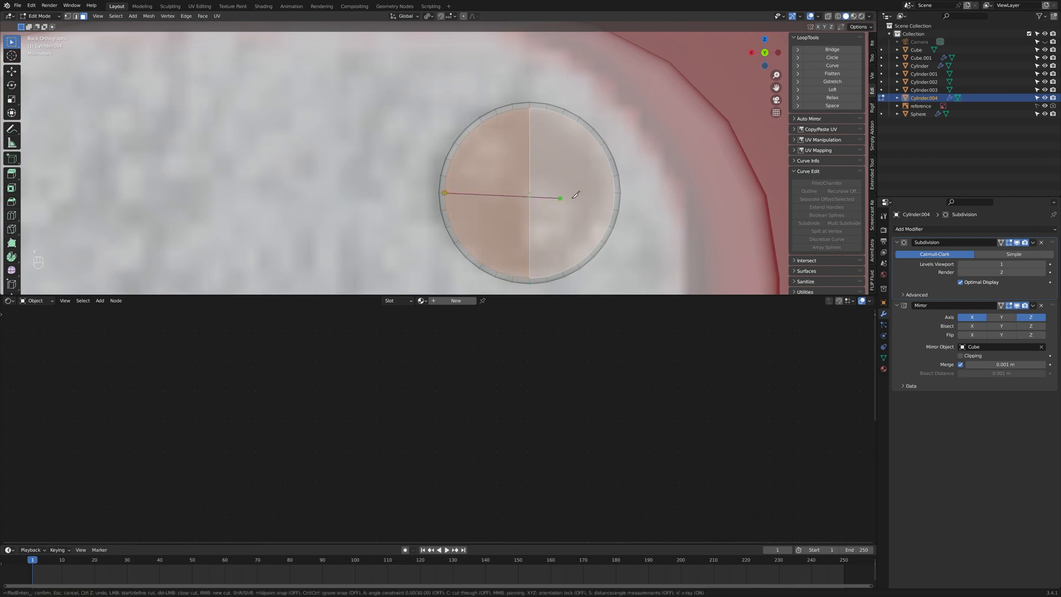
click(615, 194)
key(Return)
click(501, 220)
scroll(500, 227, up, 2)
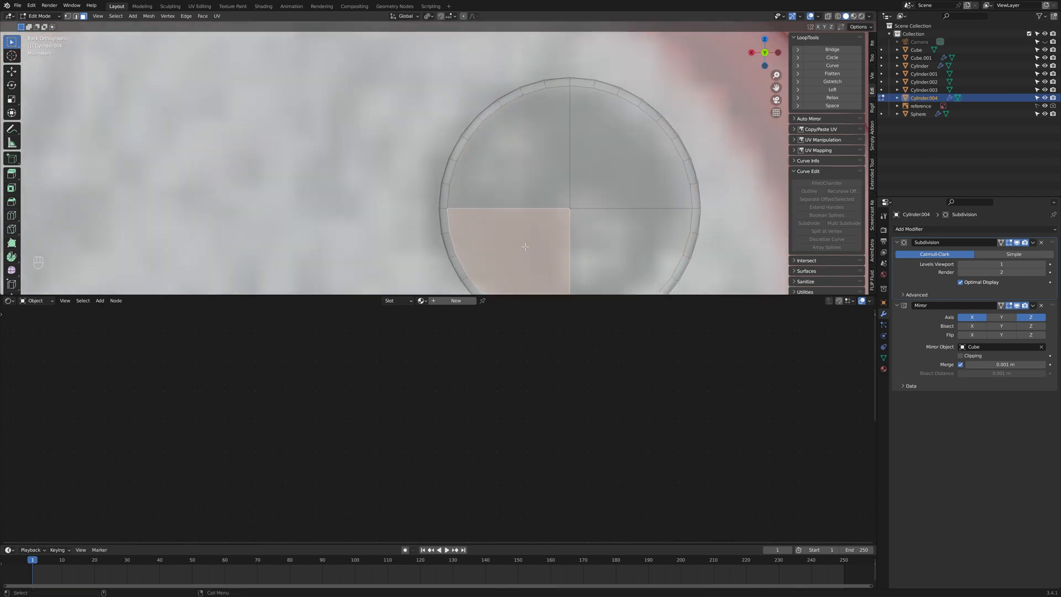
scroll(500, 232, down, 2)
mouse_move(500, 234)
middle_down()
mouse_move(638, 228)
mouse_move(511, 224)
middle_up()
scroll(508, 236, down, 7)
key(g)
key(y)
right_click(642, 228)
scroll(398, 133, up, 2)
key(3)
click(403, 194)
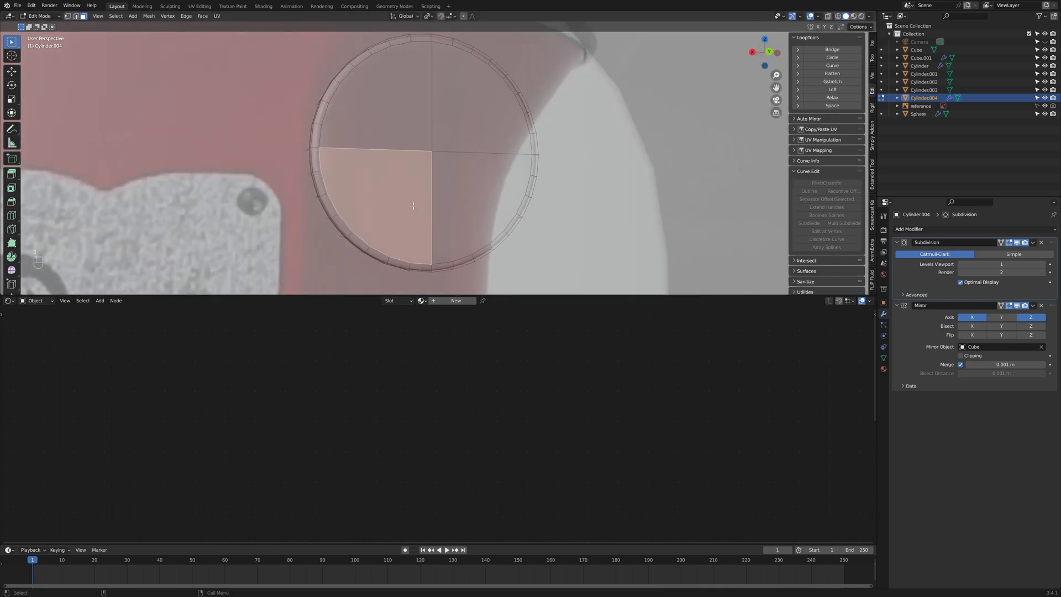
shift+click(475, 193)
key(i)
key(ctrl+z)
shift+click(381, 117)
key(i)
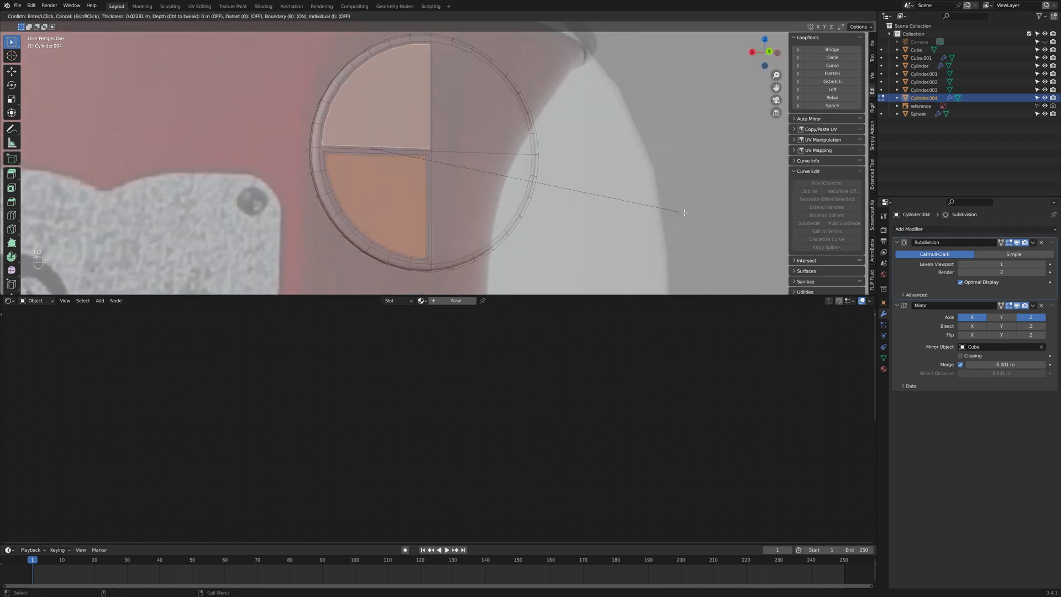
right_click(685, 210)
Step: Inset the quarter faces of the screw's front one by one, leaving a thin cross between them
key(ctrl+KP_1)
scroll(326, 176, up, 7)
click(409, 138)
click(381, 250)
key(i)
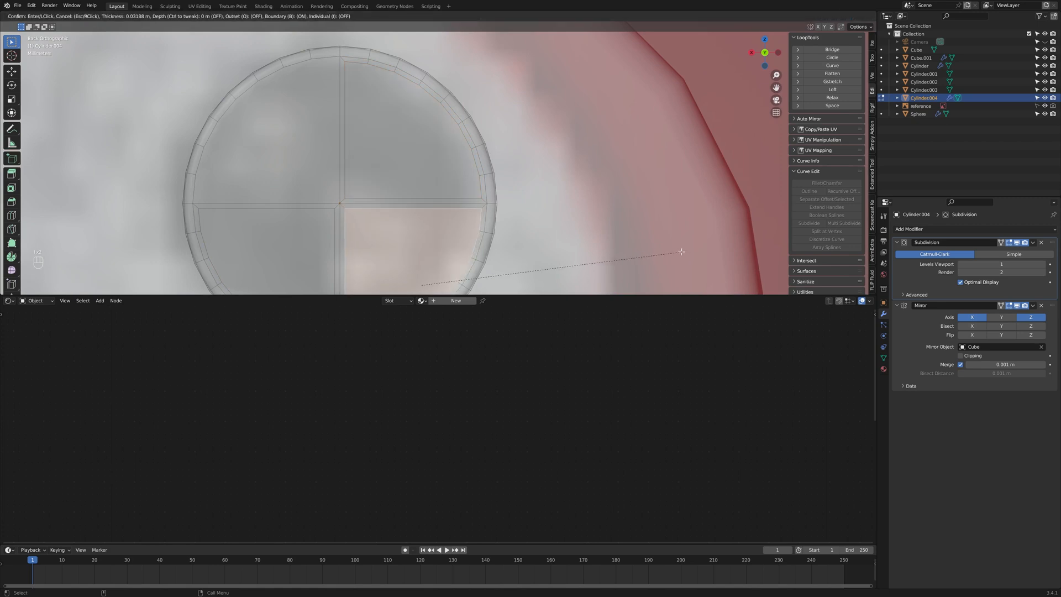
click(675, 252)
click(276, 138)
key(i)
Step: Select the four thin arms of the cross on the screw's front and extrude them into a recessed slot
shift+middle_drag(353, 183, 373, 165)
alt+click(361, 132)
alt+shift+click(317, 186)
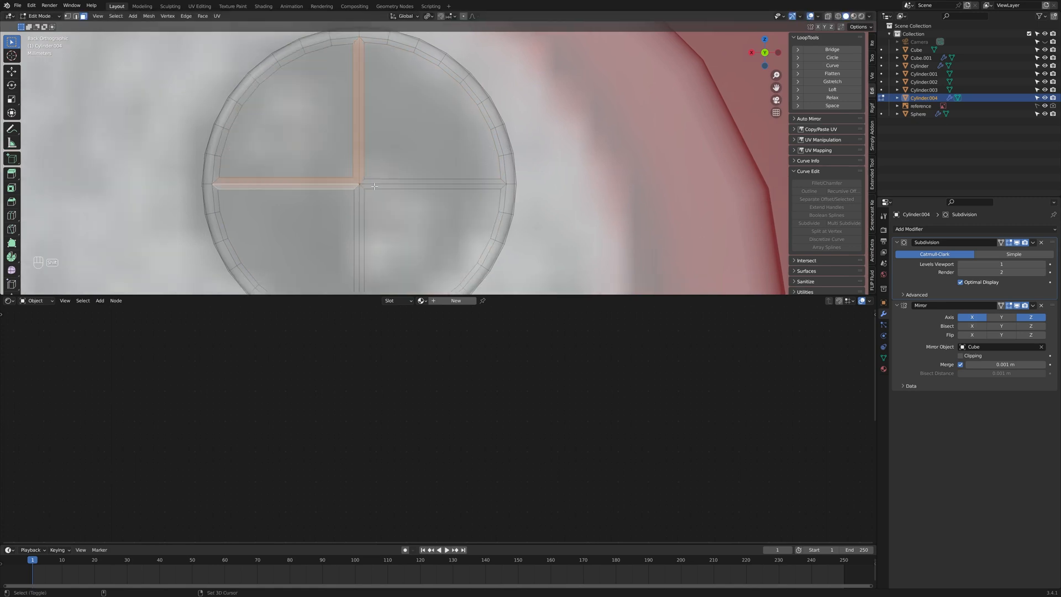
alt+shift+click(403, 186)
alt+shift+click(362, 226)
middle_drag(362, 221, 431, 203)
scroll(443, 203, down, 3)
scroll(613, 201, up, 3)
key(g)
key(y)
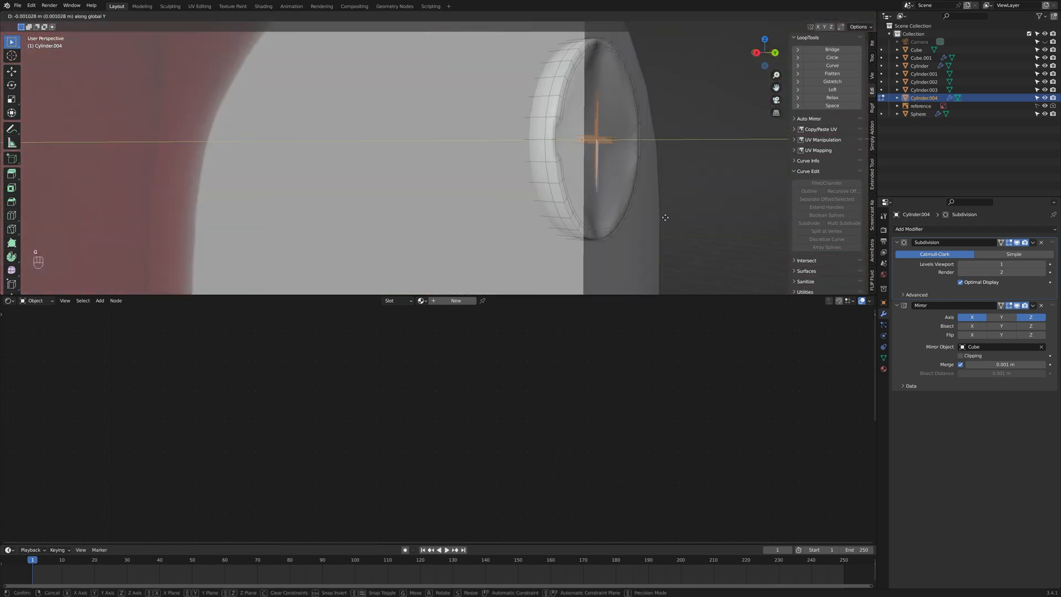
right_click(691, 219)
key(e)
click(711, 222)
Step: Try insetting the four quarter faces of the screw front further, and undo the inset
scroll(559, 205, down, 5)
key(Tab)
middle_drag(711, 222, 561, 228)
scroll(525, 216, up, 5)
key(Tab)
shift+middle_drag(513, 186, 501, 222)
scroll(497, 221, up, 2)
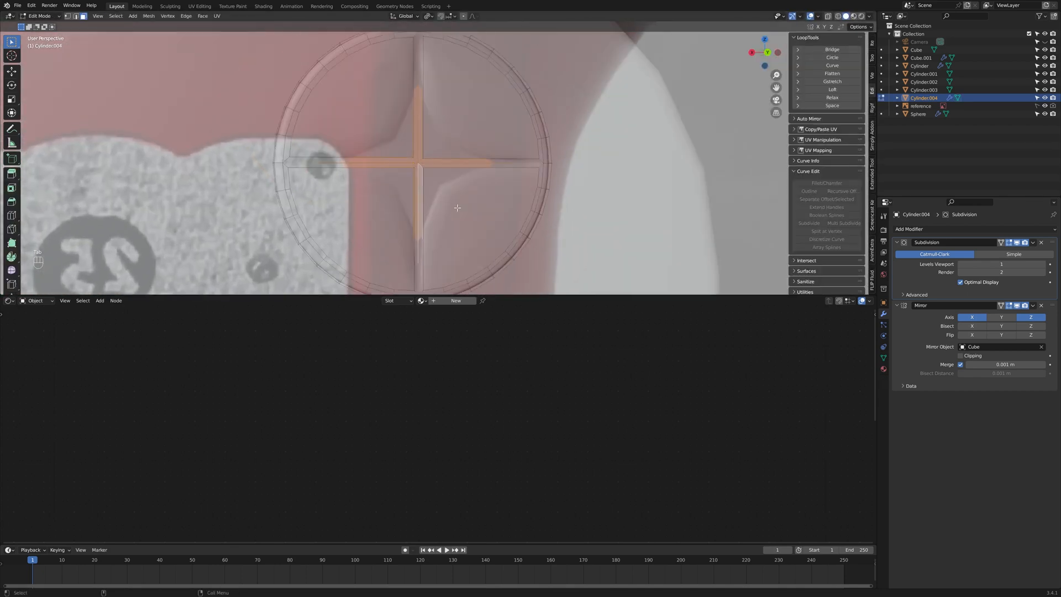
click(478, 108)
shift+click(478, 218)
shift+click(373, 218)
shift+click(370, 111)
key(i)
click(672, 184)
key(Tab)
key(ctrl+z)
key(ctrl+z)
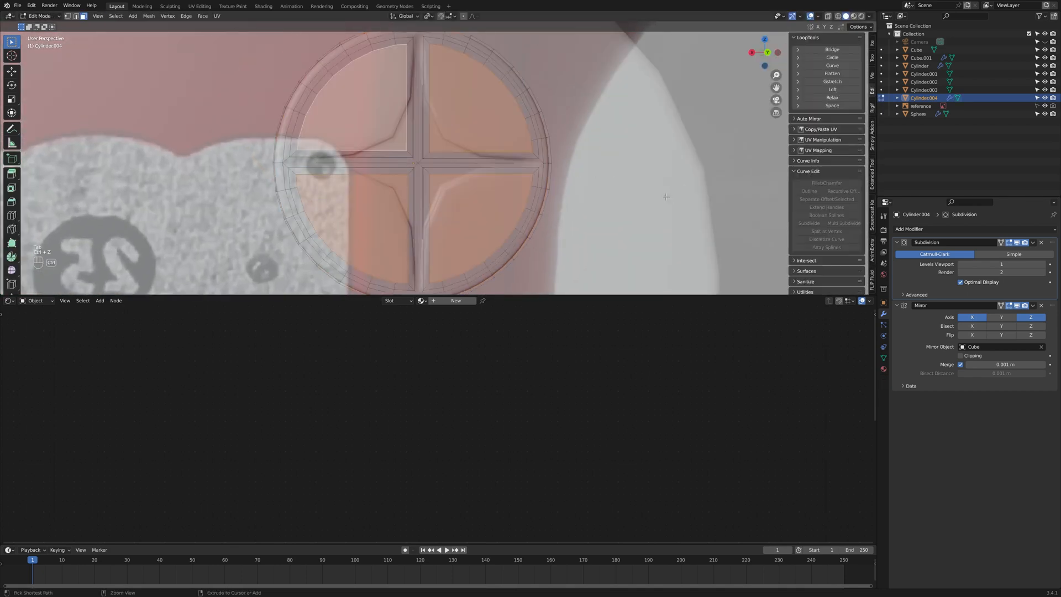
Step: Scale the rim edge loop that borders the quarter faces on the screw's front
scroll(540, 213, down, 6)
key(Tab)
middle_drag(539, 214, 489, 186)
scroll(489, 187, up, 6)
key(Tab)
scroll(480, 198, down, 2)
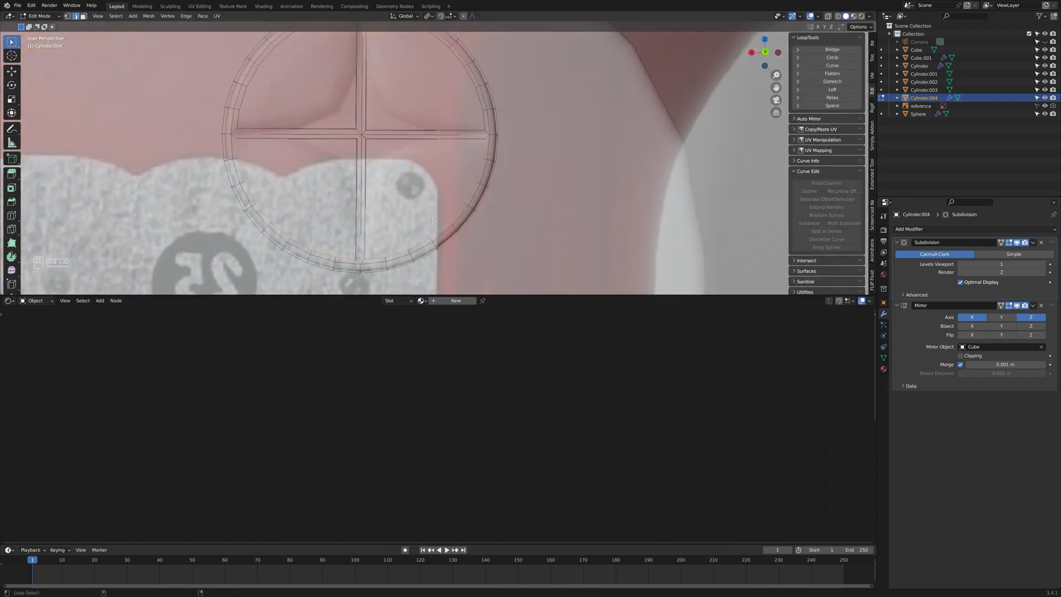
alt+shift+click(249, 90)
key(s)
click(693, 188)
scroll(587, 201, down, 10)
key(Tab)
middle_drag(588, 201, 580, 237)
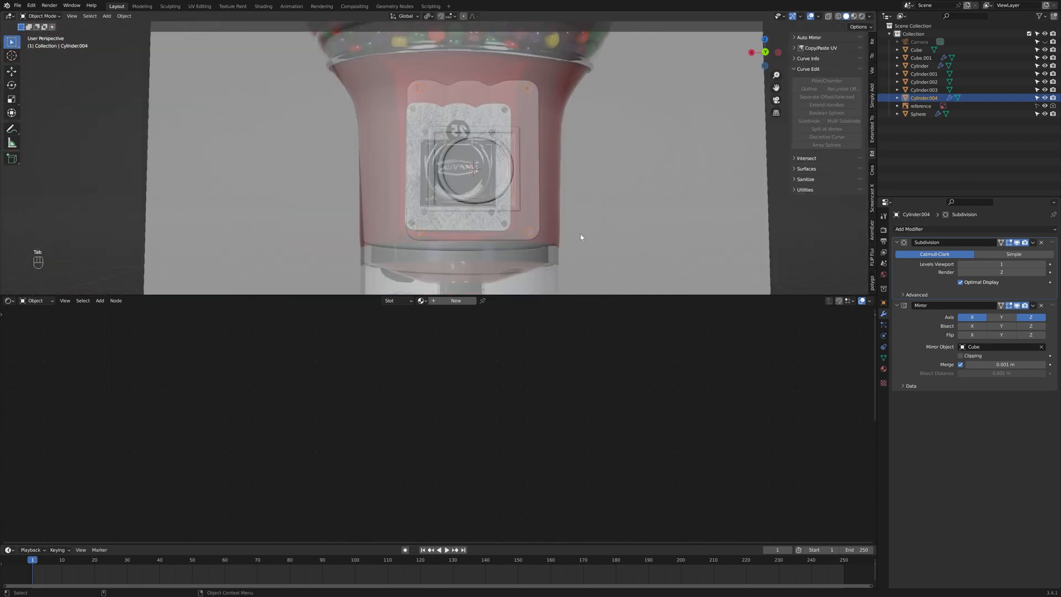
Step: Duplicate the screw within its mesh and place the copy over the inner screw in the reference image
click(765, 52)
key(Tab)
scroll(472, 227, up, 6)
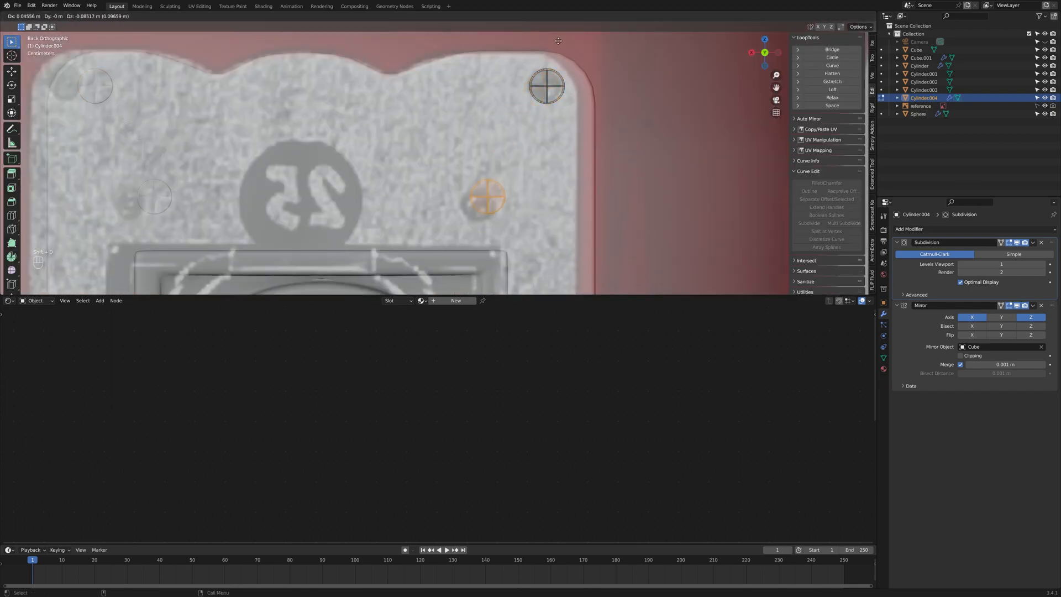
key(Tab)
scroll(562, 105, down, 5)
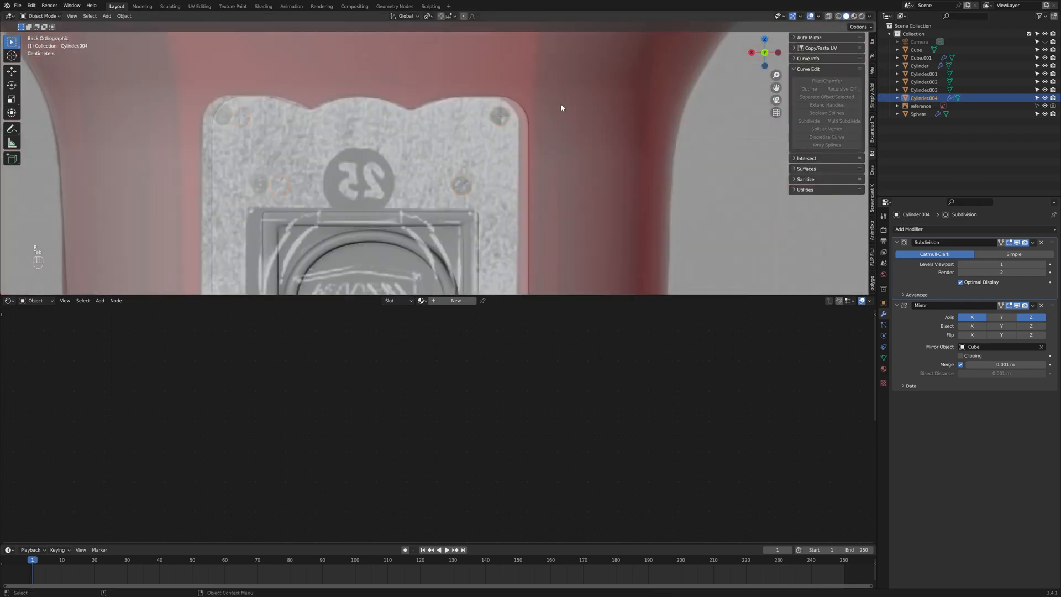
scroll(527, 184, up, 1)
key(ctrl+z)
key(ctrl+z)
key(ctrl+z)
key(ctrl+z)
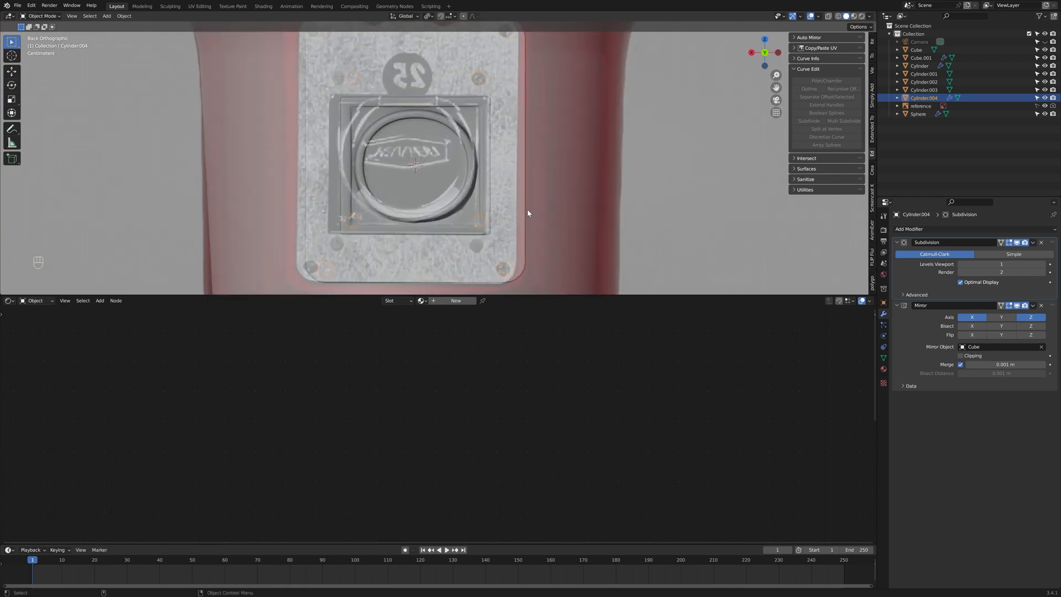
Step: Duplicate the screw object for a separate set of inner screws around the coin frame, and hide the reference image
key(Tab)
key(shift+d)
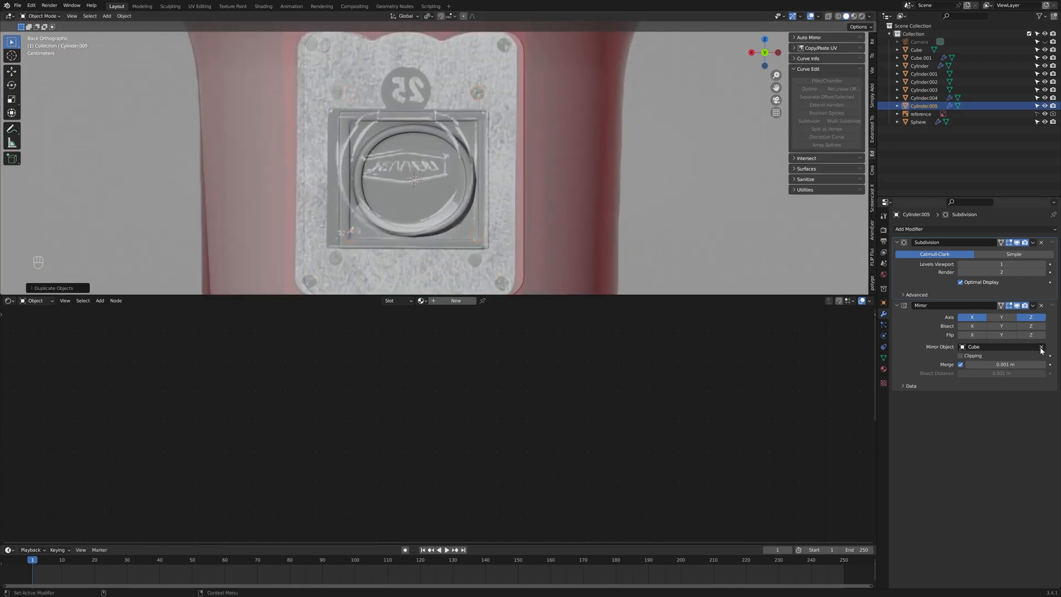
click(575, 149)
scroll(543, 126, down, 5)
click(1044, 113)
Step: Open the coin mechanism mesh for editing and try scaling the round part's outer ring along Z
middle_drag(608, 178, 453, 213)
scroll(511, 207, up, 5)
key(Tab)
key(Tab)
click(386, 161)
key(Tab)
scroll(376, 160, up, 4)
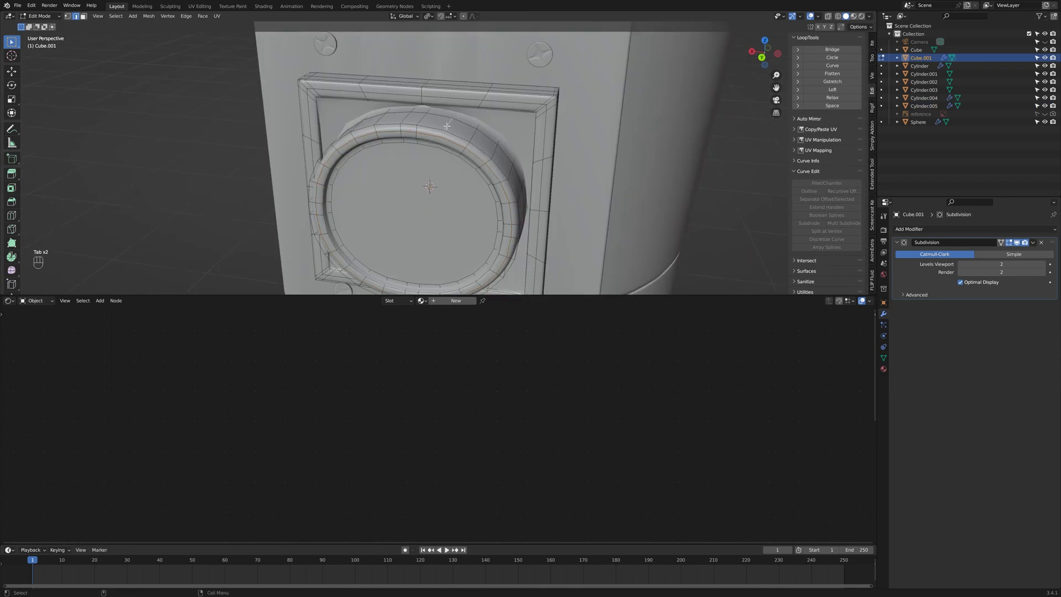
click(762, 59)
key(s)
key(z)
right_click(654, 159)
Step: Select the coin mechanism's round face and all its ring loops and scale them by about 1.06 along Z
middle_drag(498, 83, 479, 61)
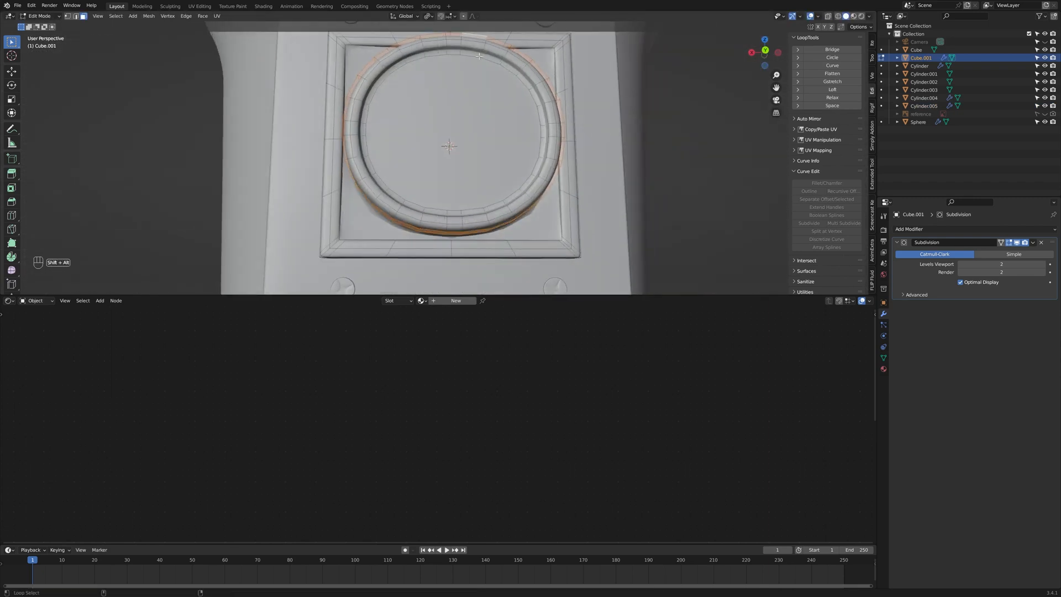
shift+click(458, 129)
alt+shift+click(472, 53)
click(765, 52)
key(s)
key(z)
right_click(561, 142)
alt+shift+click(473, 87)
key(s)
key(z)
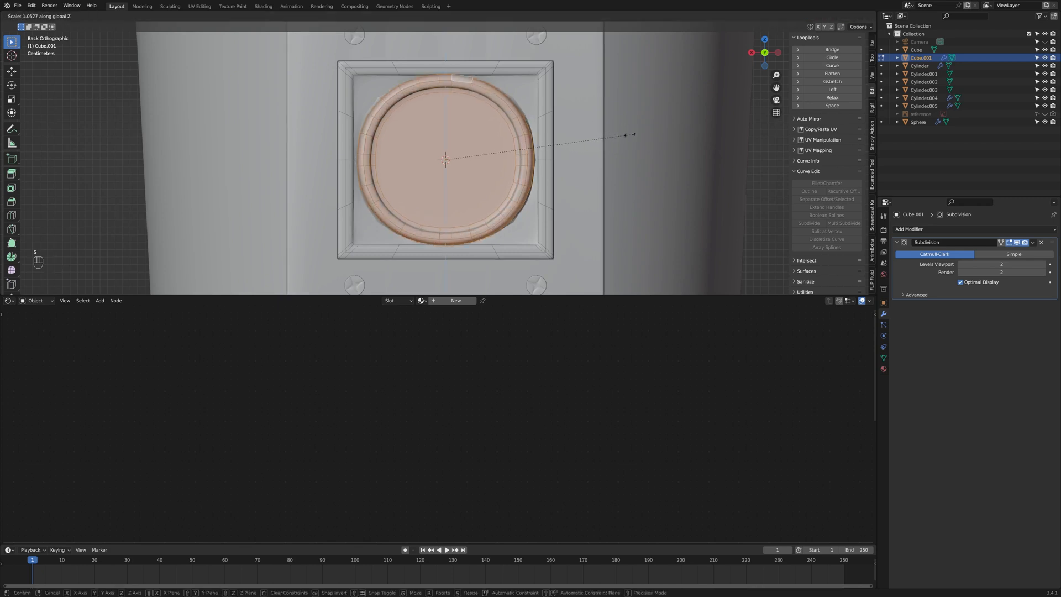
click(629, 134)
Step: Move the coin plate, the coin mechanism and both screw objects into a new collection named "coin box"
key(Tab)
scroll(629, 137, down, 6)
middle_drag(569, 149, 635, 187)
click(636, 186)
middle_drag(437, 171, 551, 160)
click(450, 180)
click(764, 53)
key(g)
drag(442, 89, 475, 203)
shift+click(420, 243)
shift+click(420, 243)
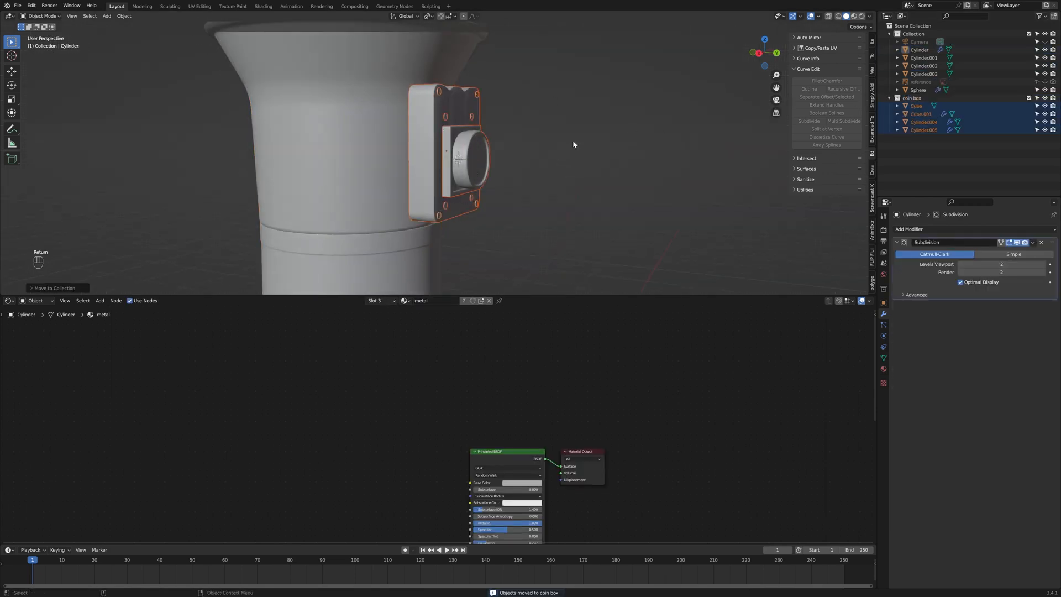
Step: Move the coin box parts together along Y so the plate sits against the machine body
click(758, 53)
key(g)
key(y)
click(653, 117)
Step: Examine from the side how the back of the coin plate meets the machine body
middle_drag(653, 118, 456, 142)
scroll(456, 142, up, 3)
key(Tab)
key(Tab)
click(448, 168)
key(Tab)
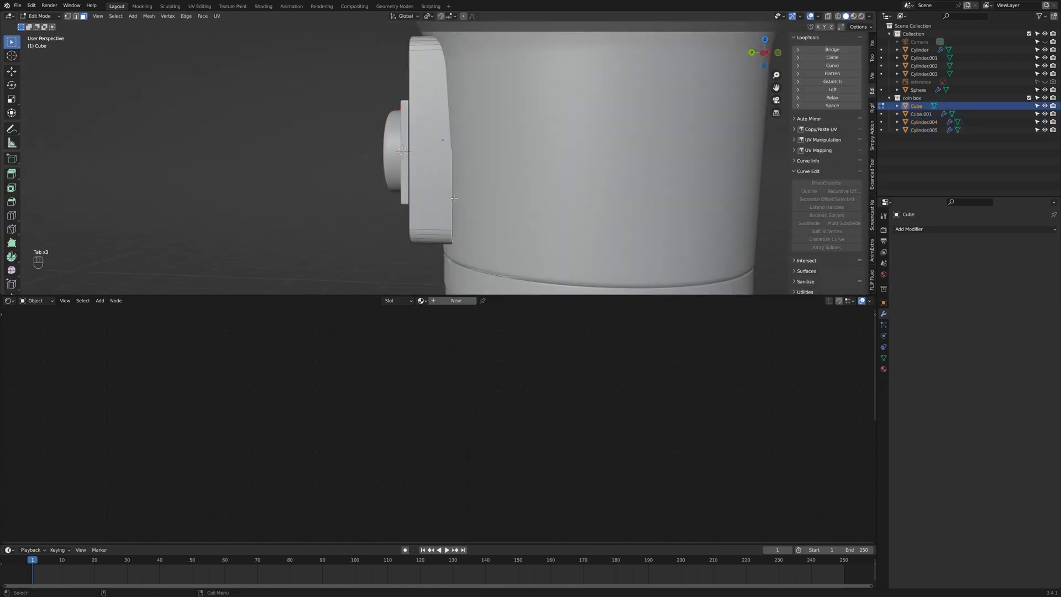
key(Tab)
middle_drag(453, 198, 478, 145)
click(478, 144)
Step: Show the reference image again, add a cube mesh and scale it down to fit inside the round coin mechanism
click(1045, 82)
scroll(492, 155, up, 2)
key(shift+a)
mouse_move(515, 156)
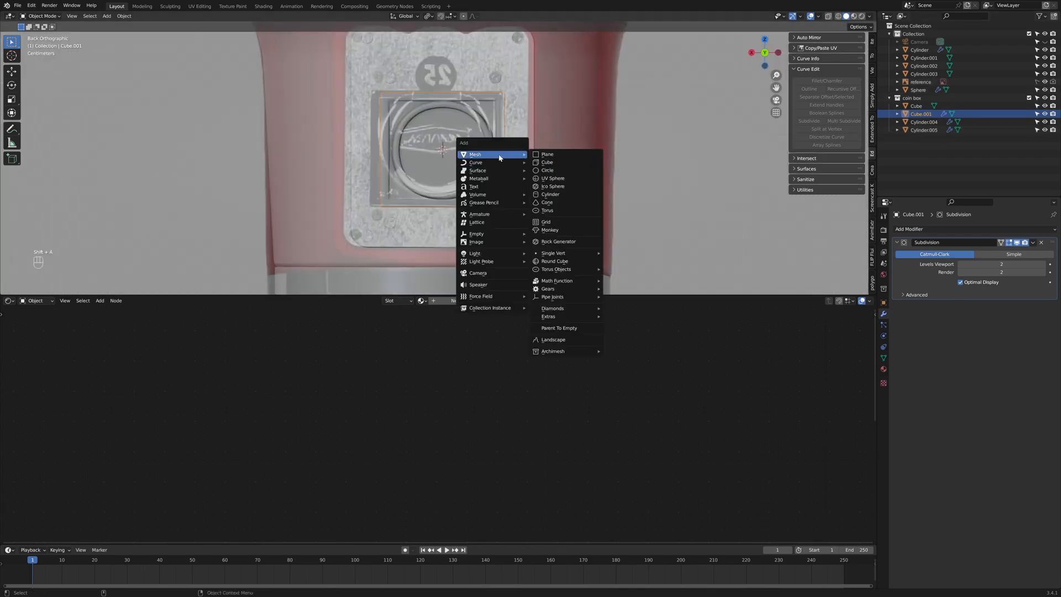
click(553, 165)
scroll(552, 165, down, 3)
key(s)
click(453, 155)
Step: Move the small cube along Z and X to centre it over the brand label in the reference
scroll(459, 138, up, 6)
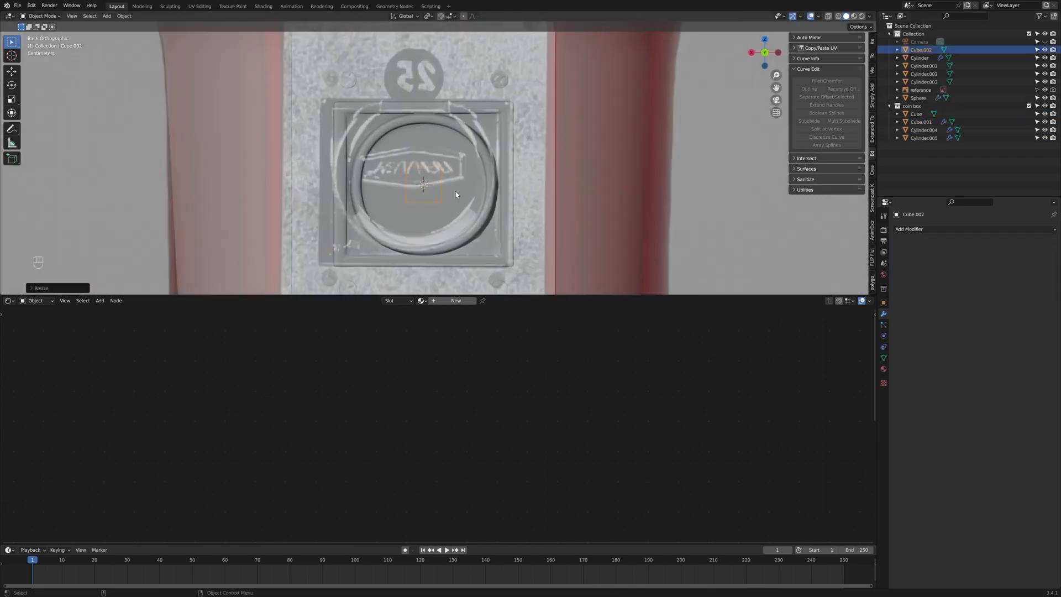
scroll(456, 203, up, 1)
key(g)
key(z)
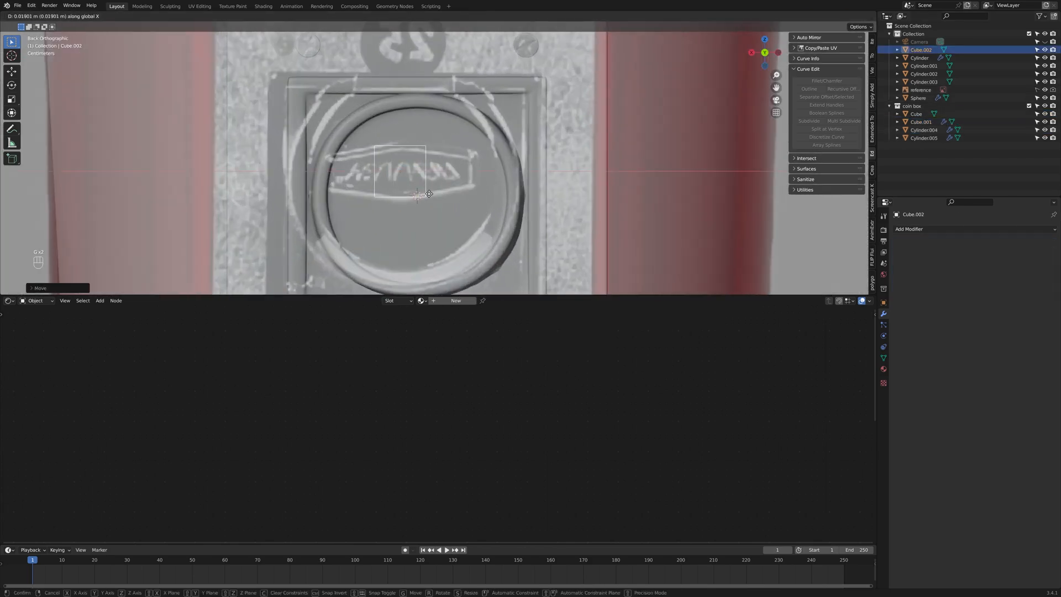
click(429, 194)
Step: Add a vertical loop cut through the cube's centre and delete one half of the cube
key(Tab)
shift+middle_drag(421, 182, 501, 184)
scroll(503, 186, up, 2)
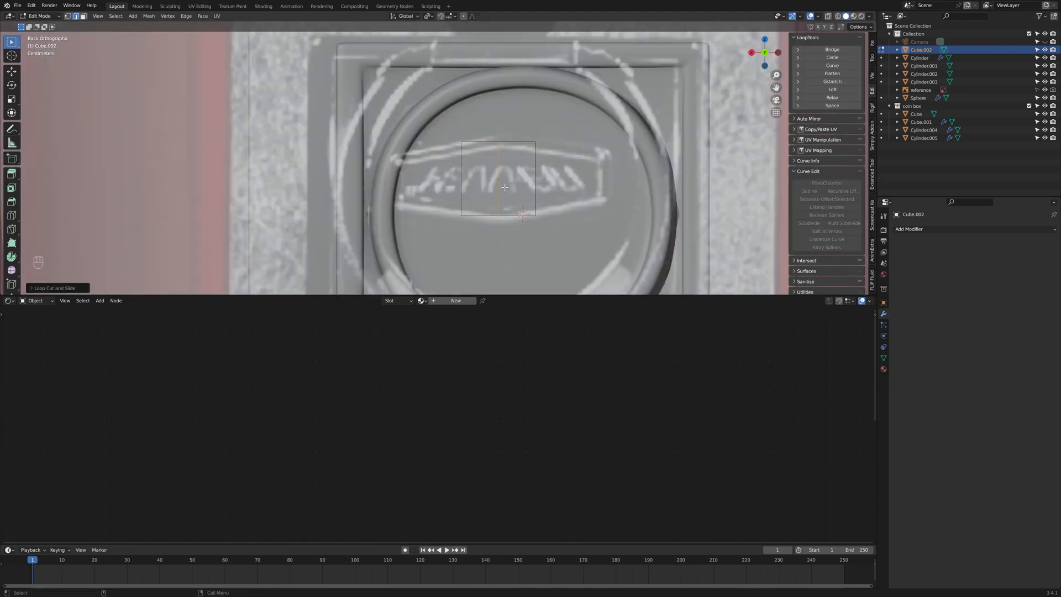
middle_drag(489, 144, 523, 179)
click(768, 53)
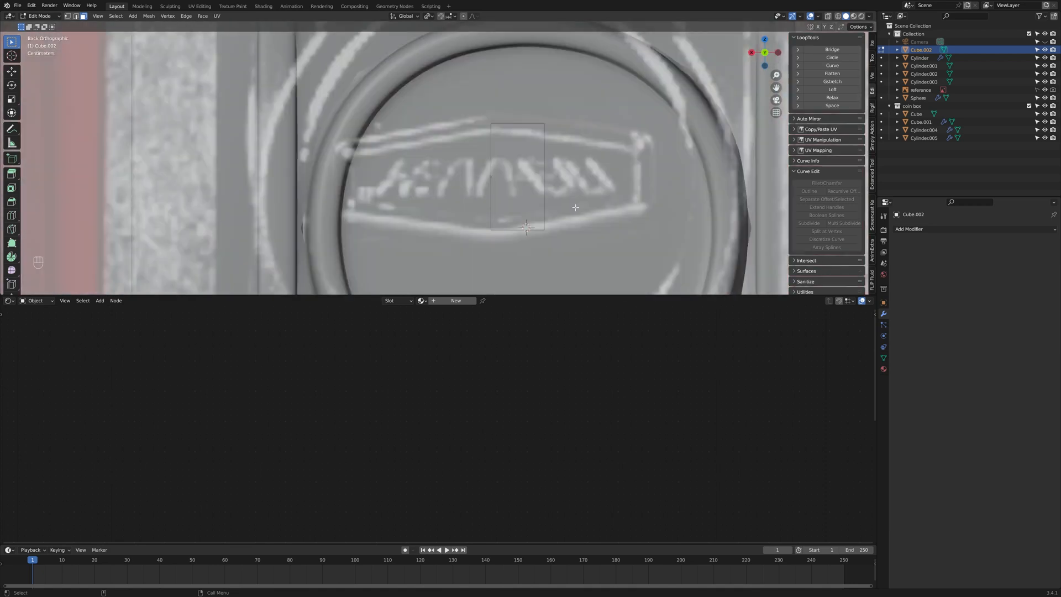
Step: Move the half cube's outer end face along X to the end of the brand label
scroll(489, 156, up, 2)
key(g)
key(x)
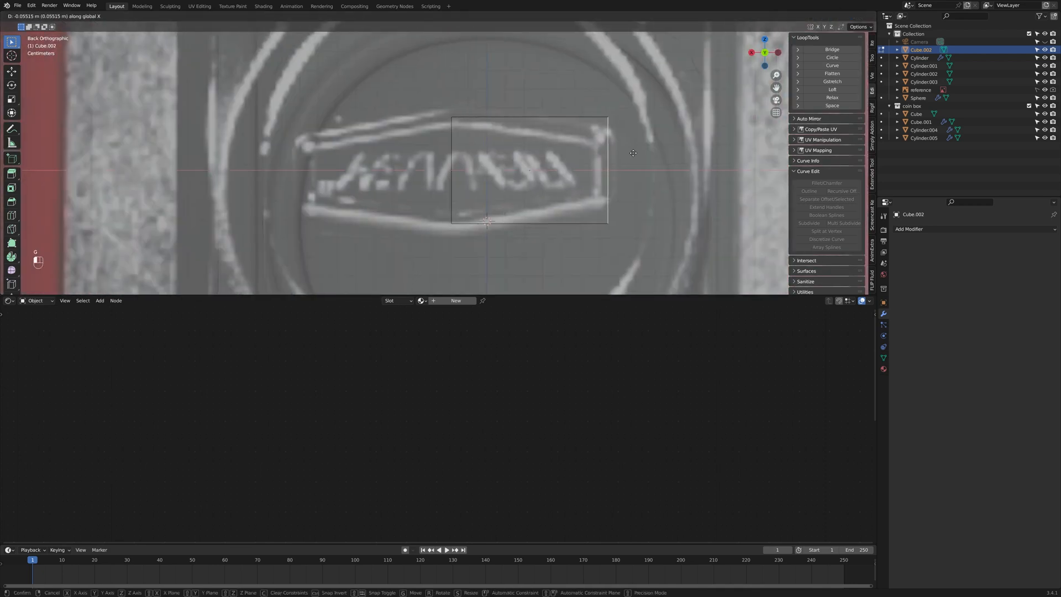
click(636, 166)
Step: Scale the centre edge by about 1.2 along Z and shrink the outer end to match the label's tapered outline
click(482, 177)
alt+click(464, 167)
key(s)
key(z)
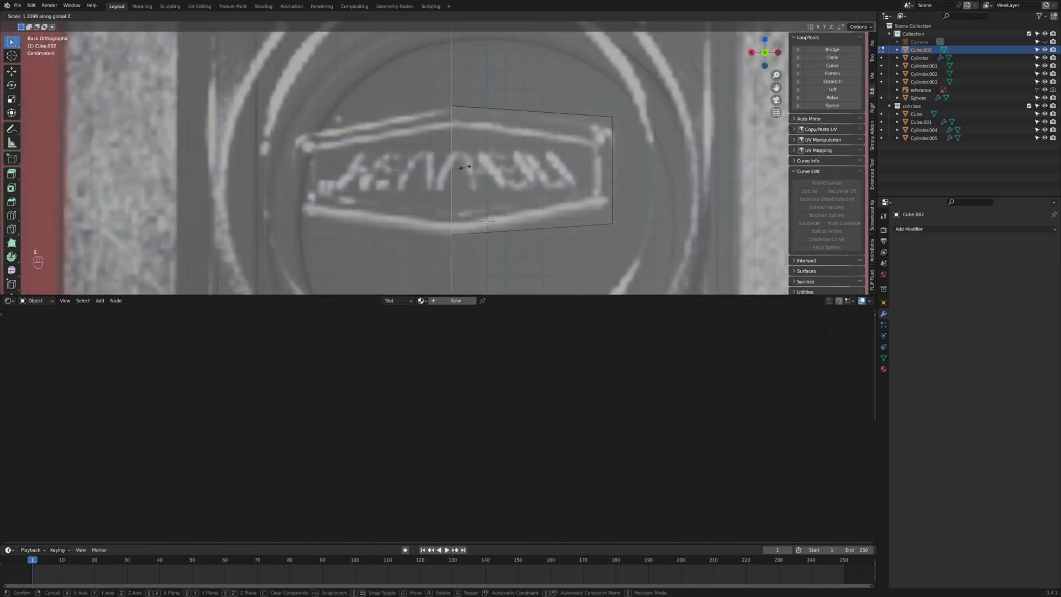
click(465, 166)
click(516, 164)
scroll(672, 179, down, 3)
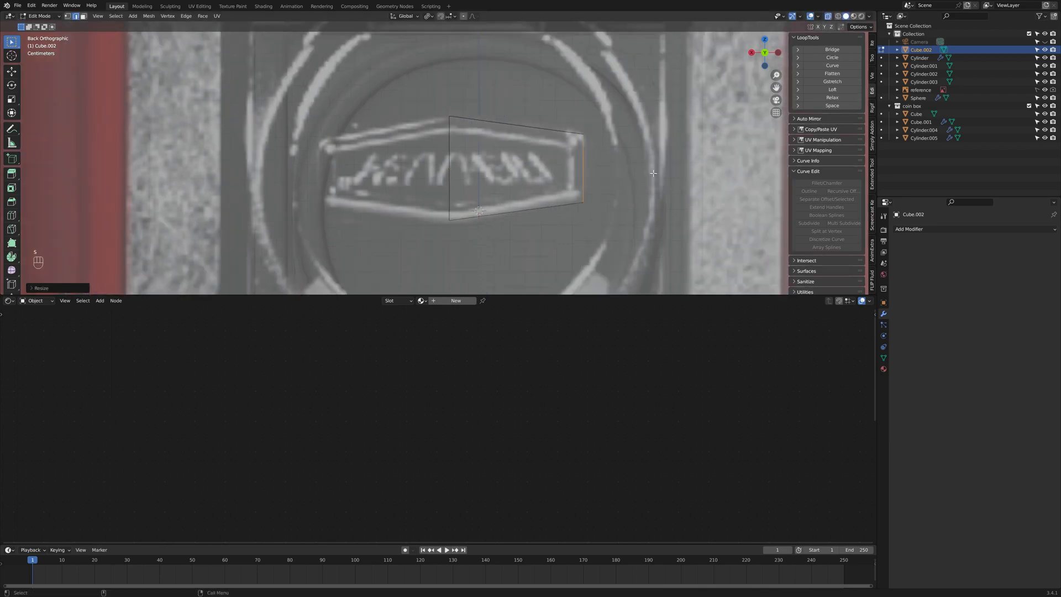
Step: Scale the whole half-label mesh down along Y to make it a thinner plate
middle_drag(672, 178, 486, 163)
key(a)
key(s)
key(y)
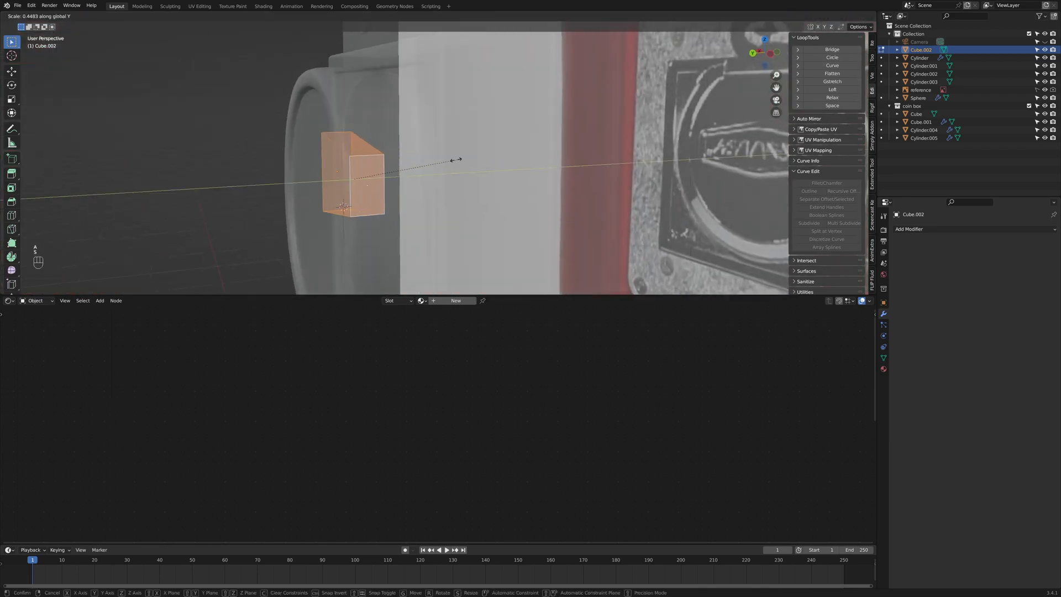
click(426, 162)
Step: Move the half-label object along Y toward the front face of the round coin mechanism
key(Tab)
key(g)
key(y)
click(376, 162)
alt+middle_drag(376, 163, 606, 170)
Step: Snap the half label to the 3D cursor and add a Mirror modifier on the X axis
key(shift+s)
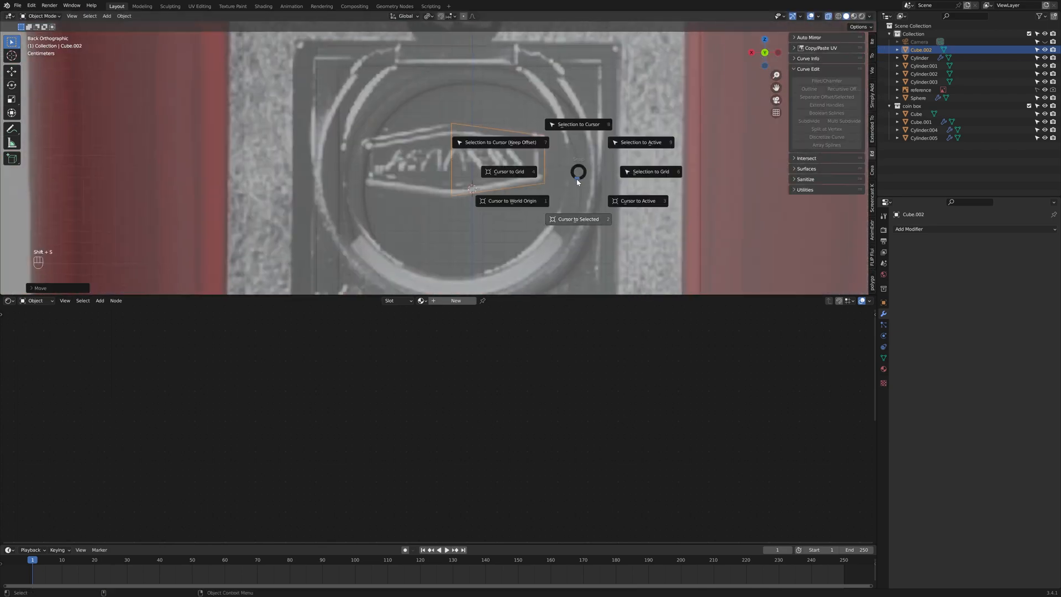
click(571, 129)
click(922, 229)
click(901, 338)
key(Tab)
key(Tab)
Step: Turn off X-ray and move the mirrored label along Y to position it against the coin mechanism's face
middle_drag(514, 183, 615, 187)
click(828, 16)
click(776, 54)
key(g)
key(y)
middle_drag(544, 155, 642, 152)
click(665, 159)
scroll(642, 152, up, 4)
Step: Enable clipping on the Mirror modifier and inset the half label's front face by about 0.29 m
key(Tab)
key(3)
key(i)
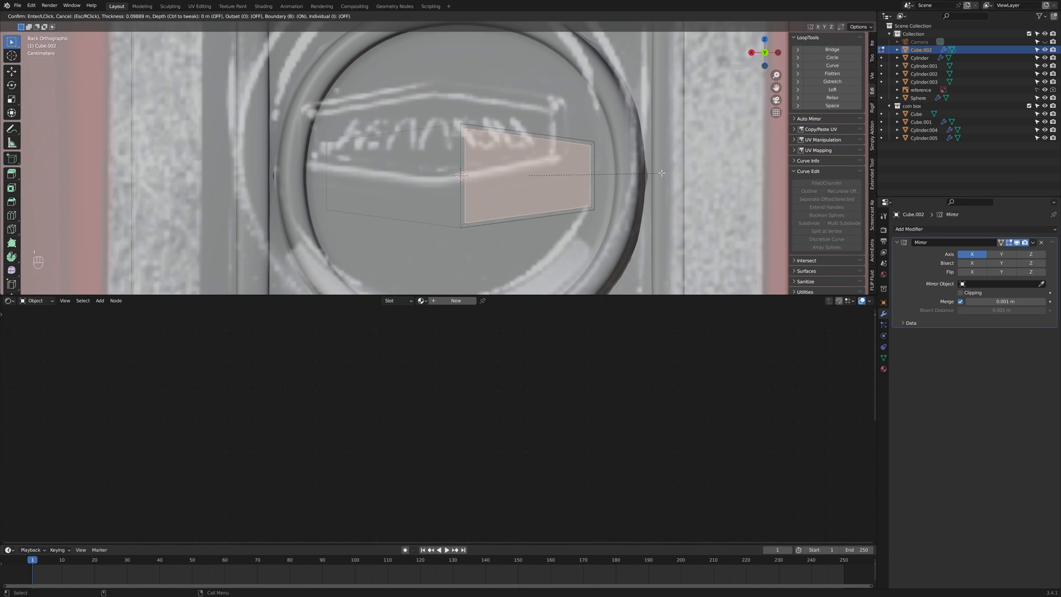
key(Escape)
scroll(579, 202, up, 1)
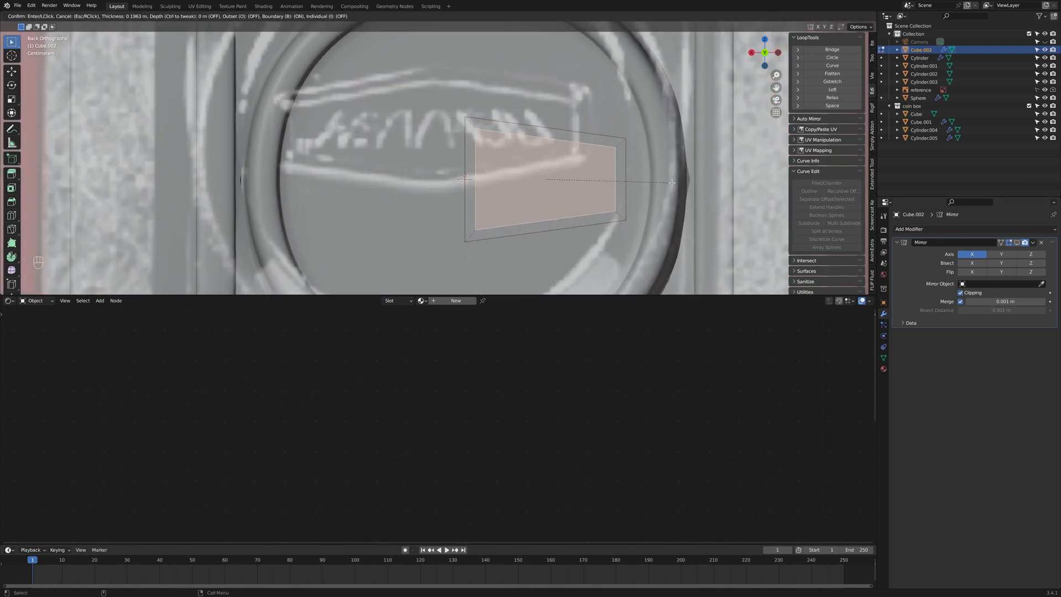
key(Escape)
key(i)
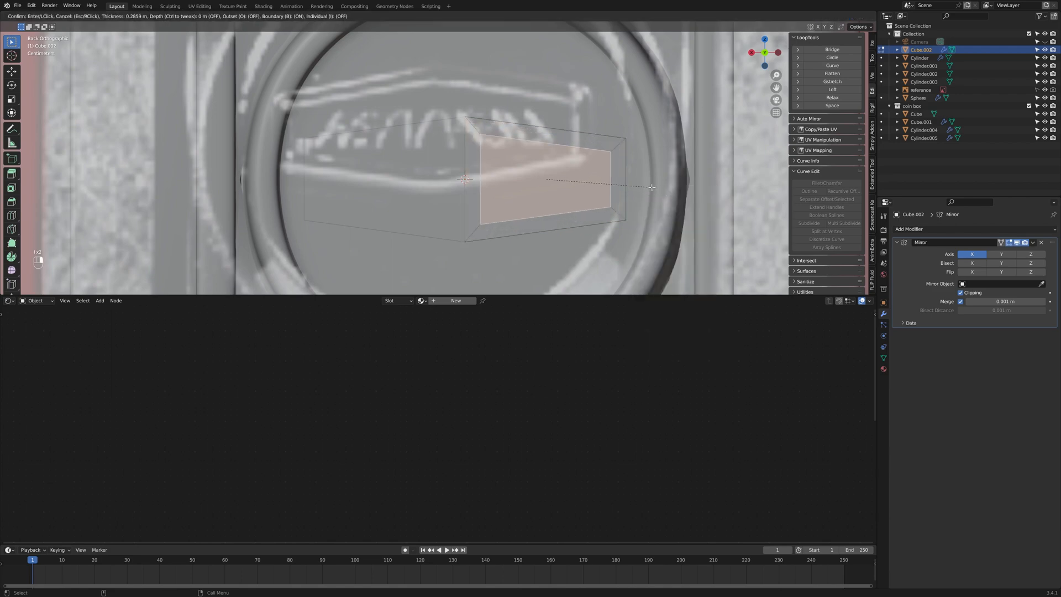
click(652, 188)
Step: Apply the label object's scale and bevel its outer corner edges into rounded corners
middle_drag(652, 187, 686, 199)
key(Tab)
key(Tab)
key(2)
key(ctrl+b)
right_click(728, 206)
key(Tab)
key(ctrl+a)
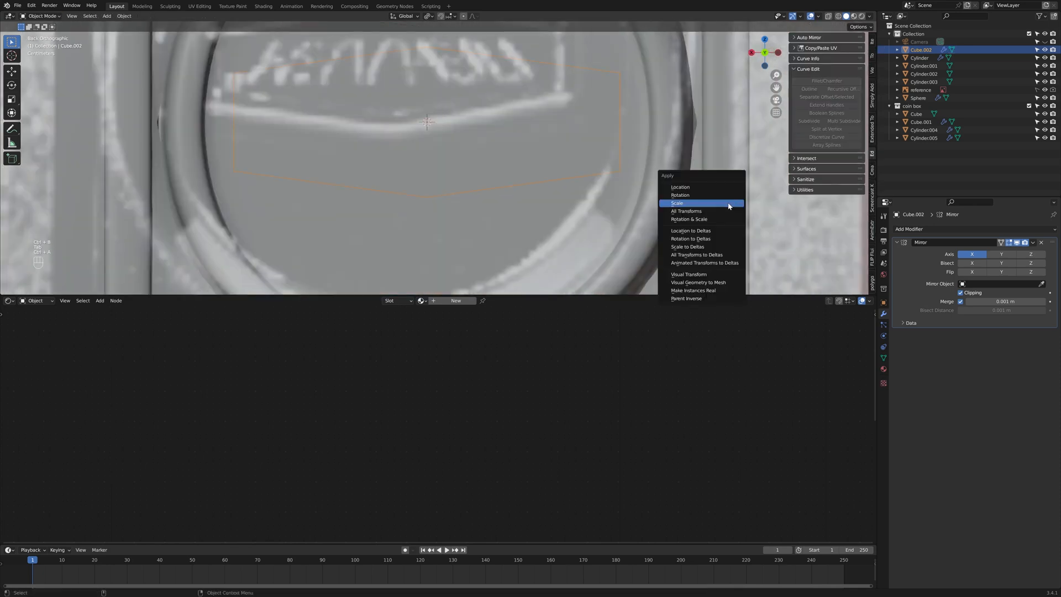
click(728, 204)
key(Tab)
key(ctrl+b)
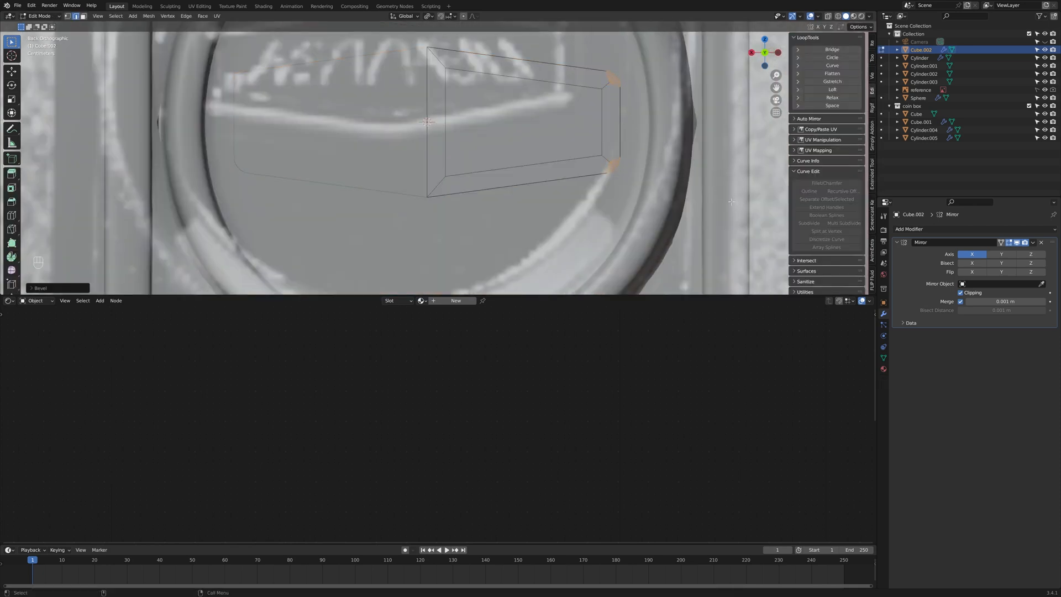
Step: Apply the Mirror modifier to the label
shift+middle_drag(732, 201, 750, 245)
key(Tab)
click(1032, 243)
click(1012, 252)
Step: Delete the narrow front faces beside the label's centre seam and the inner vertical edges they leave
key(Tab)
key(Delete)
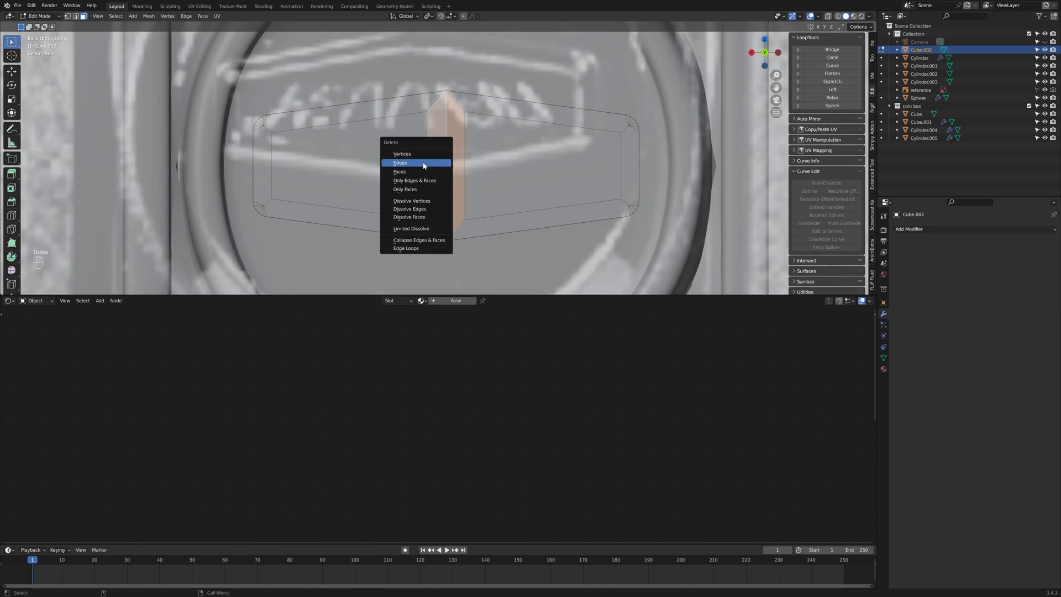
click(421, 172)
scroll(440, 160, up, 2)
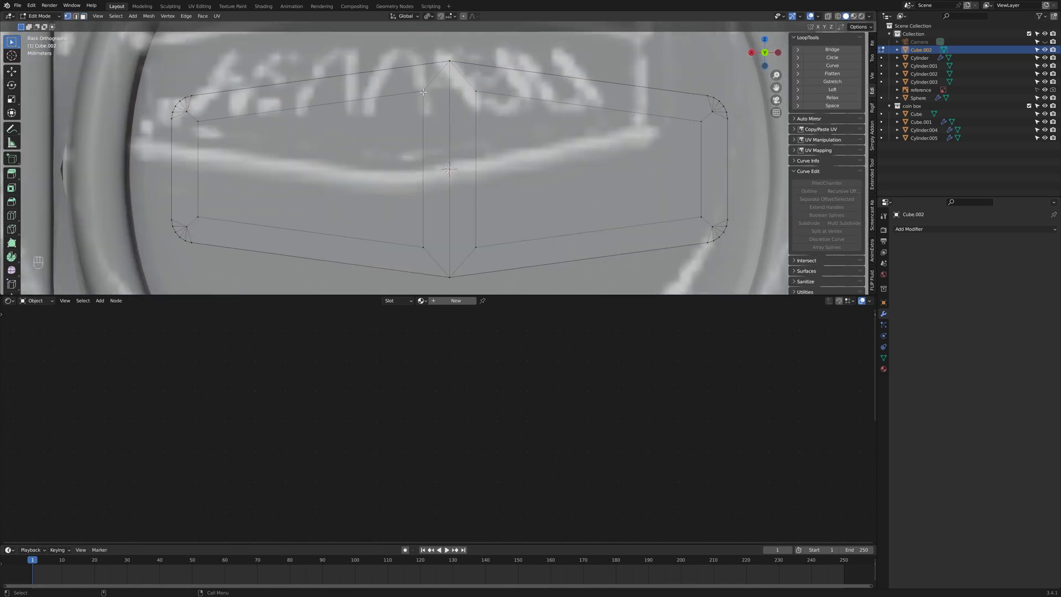
key(Delete)
click(472, 193)
shift+middle_drag(472, 144, 473, 193)
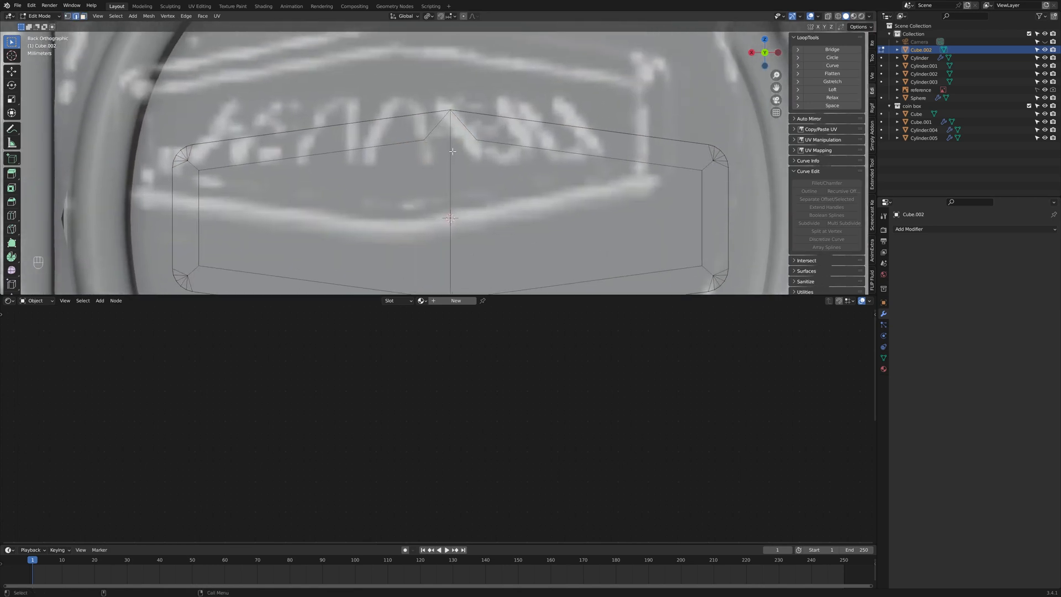
Step: Try to delete the diagonal edges joining the inner outline to the label's upper centre point
scroll(471, 155, up, 1)
click(437, 118)
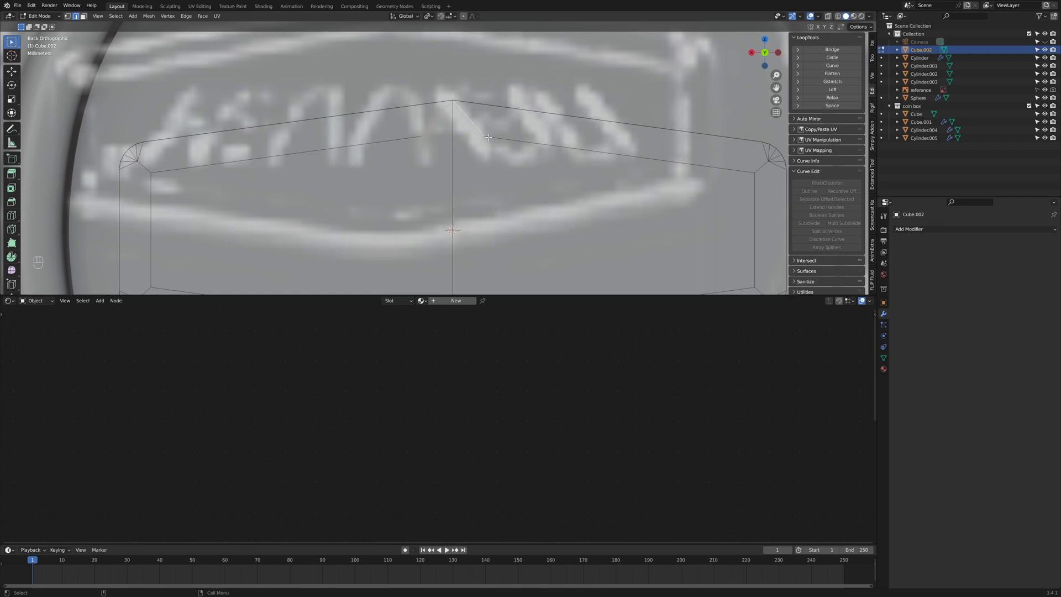
key(Delete)
click(488, 137)
scroll(476, 155, down, 2)
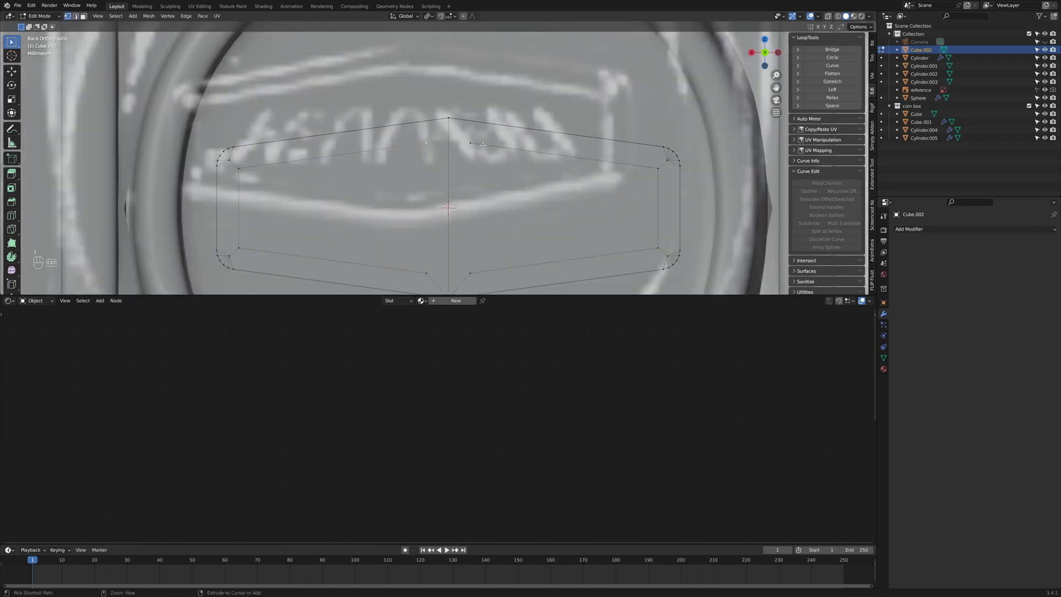
Step: Merge the paired inner vertices beside the centre line at their midpoint on the label's upper and lower rims
shift+middle_drag(462, 228, 458, 189)
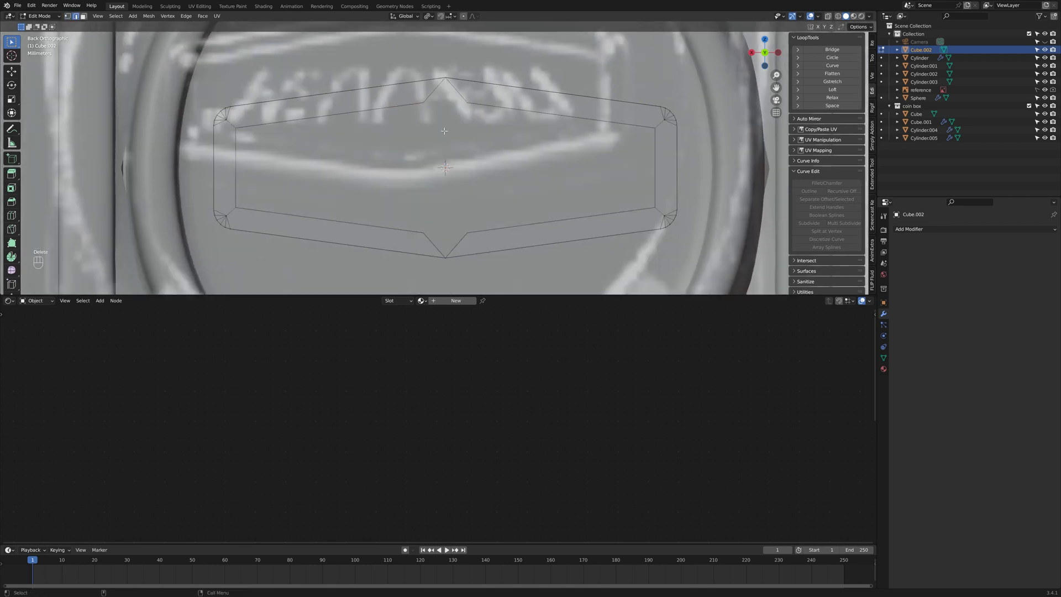
key(m)
click(463, 85)
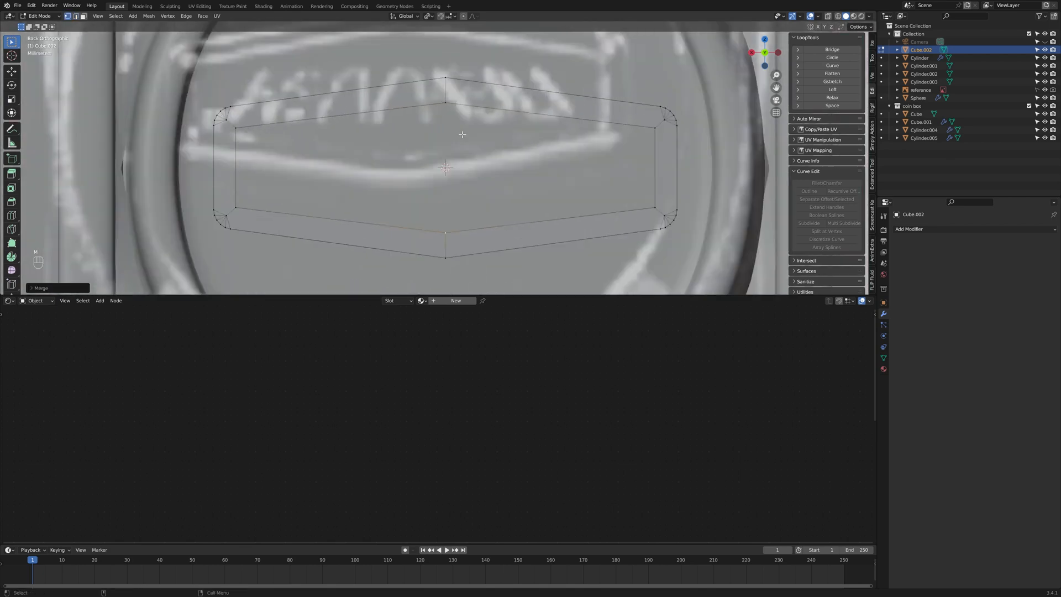
scroll(462, 134, down, 3)
scroll(445, 114, up, 1)
Step: Merge all of the label's overlapping vertices by distance and select an edge on its inner rim
key(k)
middle_drag(443, 211, 532, 179)
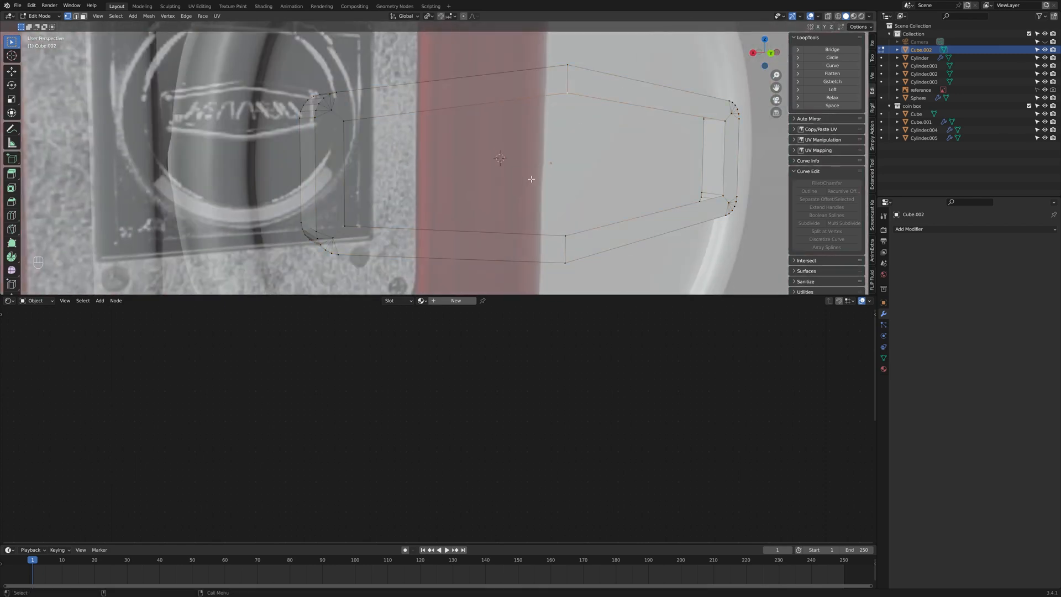
key(a)
key(m)
click(523, 227)
click(641, 116)
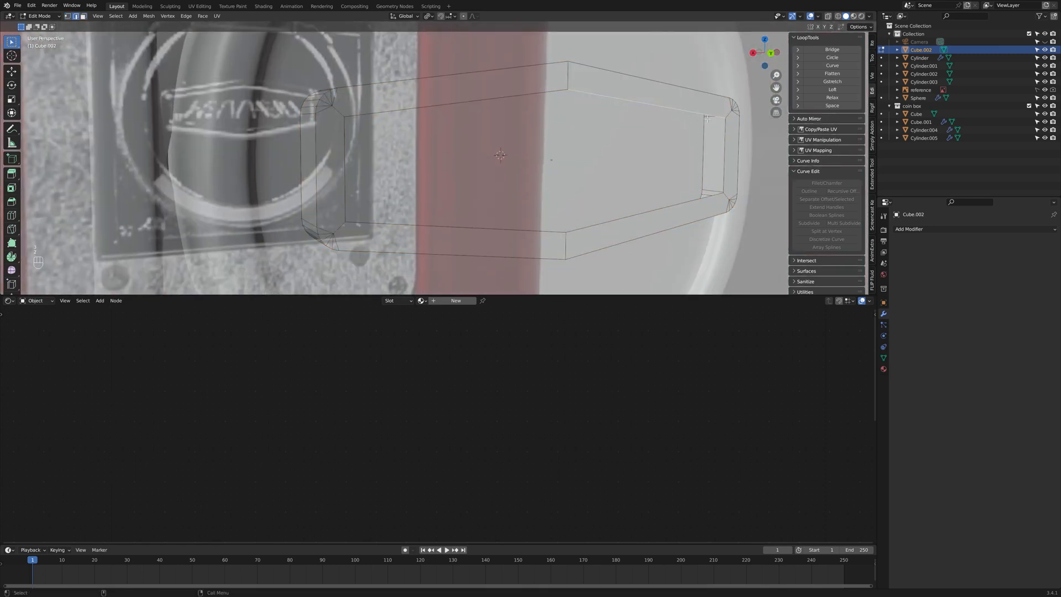
Step: Fill the opening inside the badge's hexagonal frame with a face and bevel the frame's inner edges
shift+click(347, 170)
shift+click(397, 110)
key(f)
mouse_move(701, 165)
middle_down()
mouse_move(690, 166)
mouse_move(722, 171)
mouse_move(682, 173)
middle_up()
key(e)
click(720, 168)
key(Tab)
key(Tab)
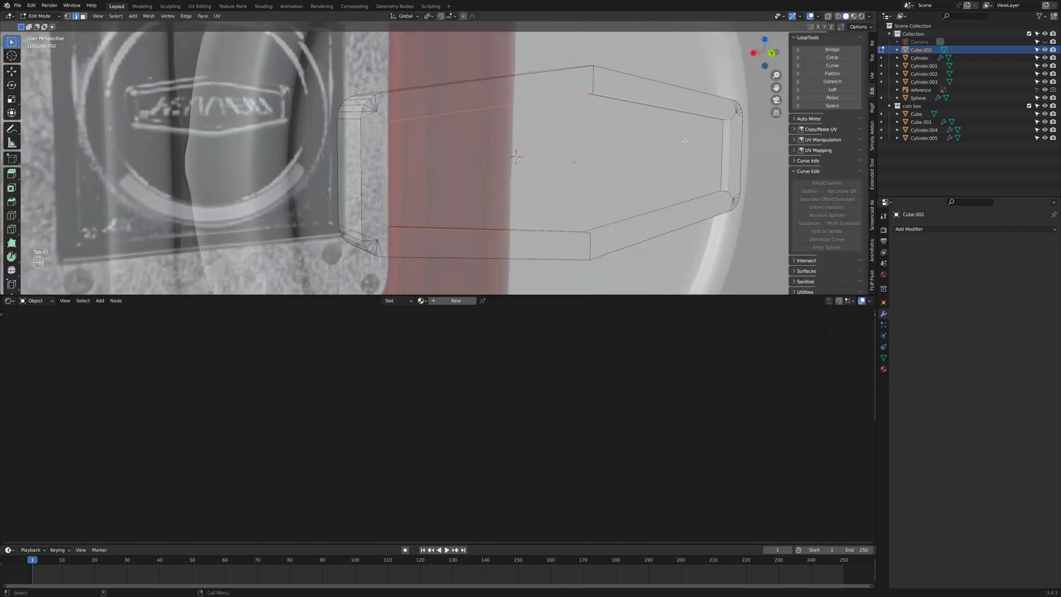
click(726, 181)
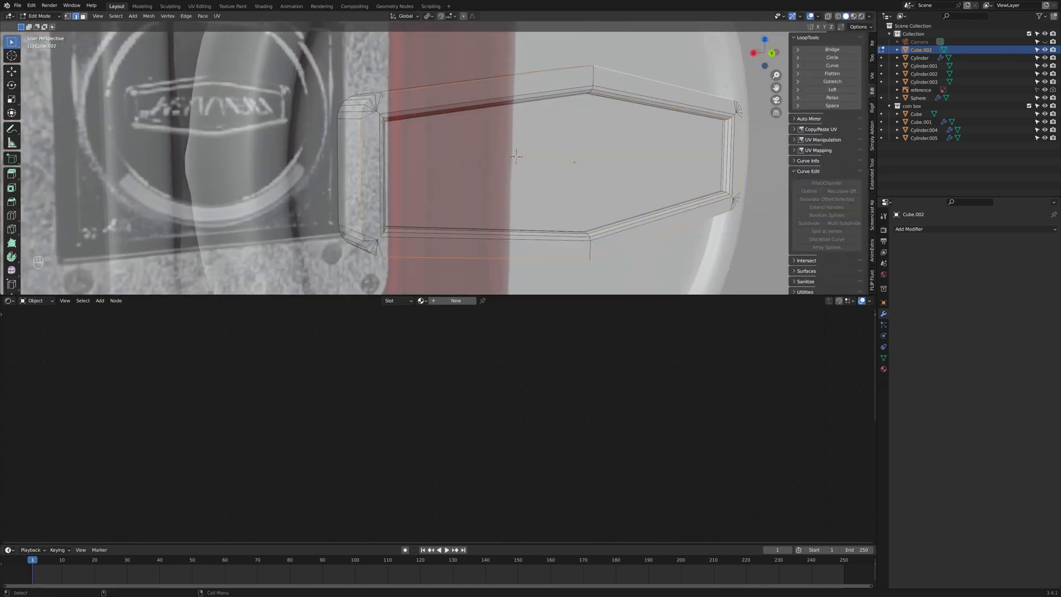
Step: Shade the hexagonal badge smooth and enable Auto Smooth for its normals
key(ctrl+KP_1)
key(Tab)
scroll(513, 147, down, 2)
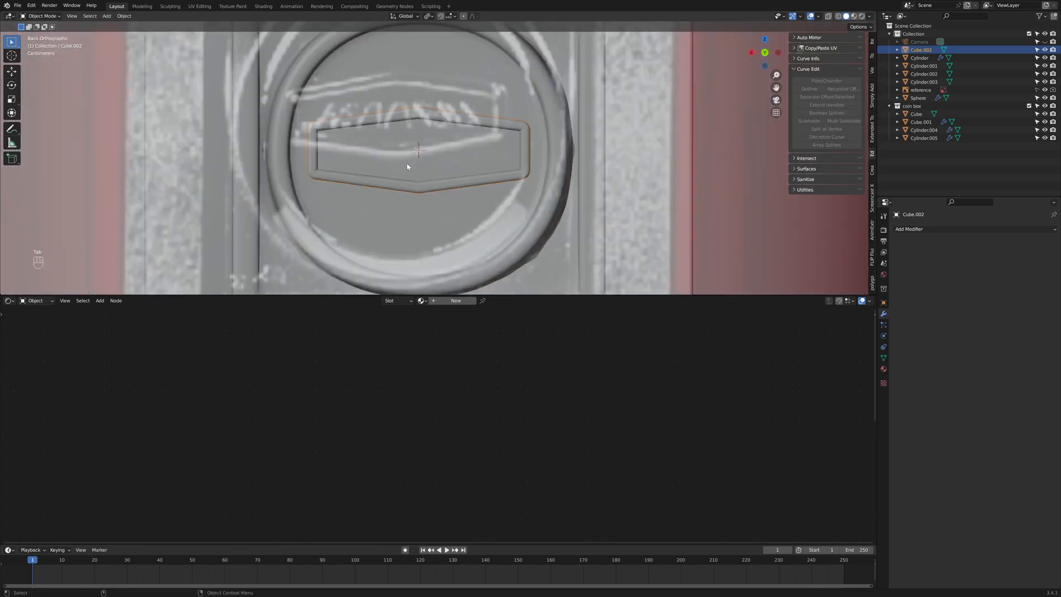
middle_drag(407, 166, 435, 175)
right_click(358, 133)
click(357, 133)
click(884, 358)
click(960, 403)
Step: Bevel the badge frame's corner edges at the upper and lower middle points with three segments
middle_drag(575, 159, 475, 155)
key(Tab)
scroll(521, 153, up, 4)
scroll(497, 155, down, 6)
key(alt+a)
scroll(435, 102, up, 4)
middle_drag(436, 103, 608, 150)
key(ctrl+KP_1)
right_click(679, 169)
middle_drag(679, 169, 706, 136)
key(Tab)
scroll(597, 169, up, 4)
key(Tab)
scroll(571, 156, down, 5)
key(alt+a)
scroll(706, 137, down, 5)
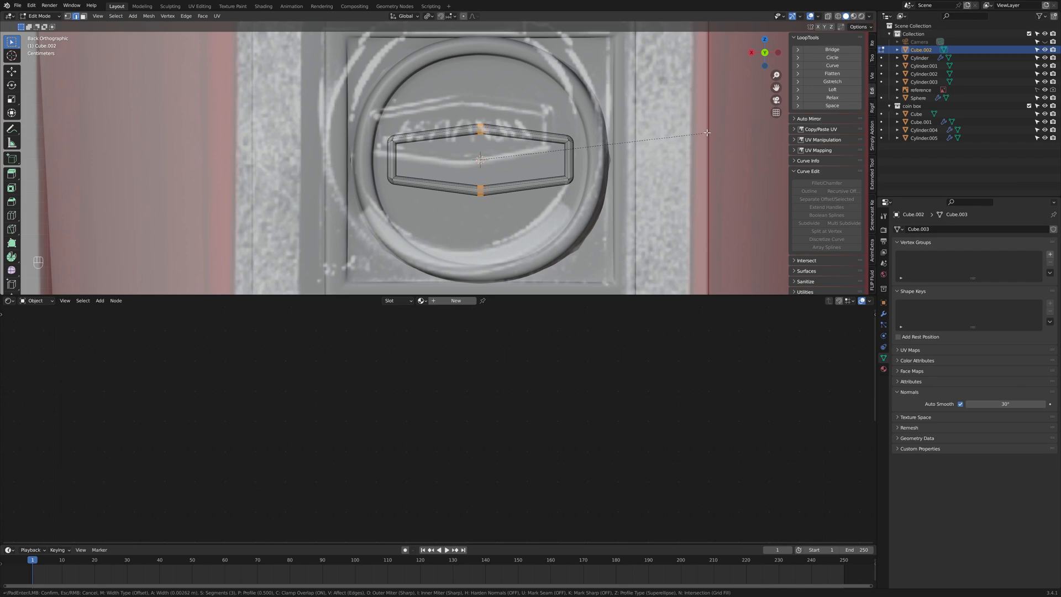
click(707, 133)
Step: Finish editing the badge mesh and hide the reference image
key(Tab)
scroll(665, 134, up, 3)
key(Tab)
middle_drag(664, 134, 713, 138)
key(Tab)
click(735, 110)
click(1045, 90)
scroll(553, 155, down, 4)
middle_drag(525, 154, 591, 160)
scroll(469, 169, up, 6)
click(509, 169)
key(Tab)
key(Tab)
scroll(511, 168, down, 5)
scroll(511, 161, down, 3)
mouse_move(495, 163)
middle_down()
mouse_move(512, 161)
mouse_move(504, 188)
mouse_move(487, 134)
mouse_move(476, 156)
middle_up()
scroll(512, 161, up, 7)
Step: Switch the viewport shading to Material Preview and select the metal rod inside the glass tube
key(z)
scroll(504, 160, down, 4)
click(487, 133)
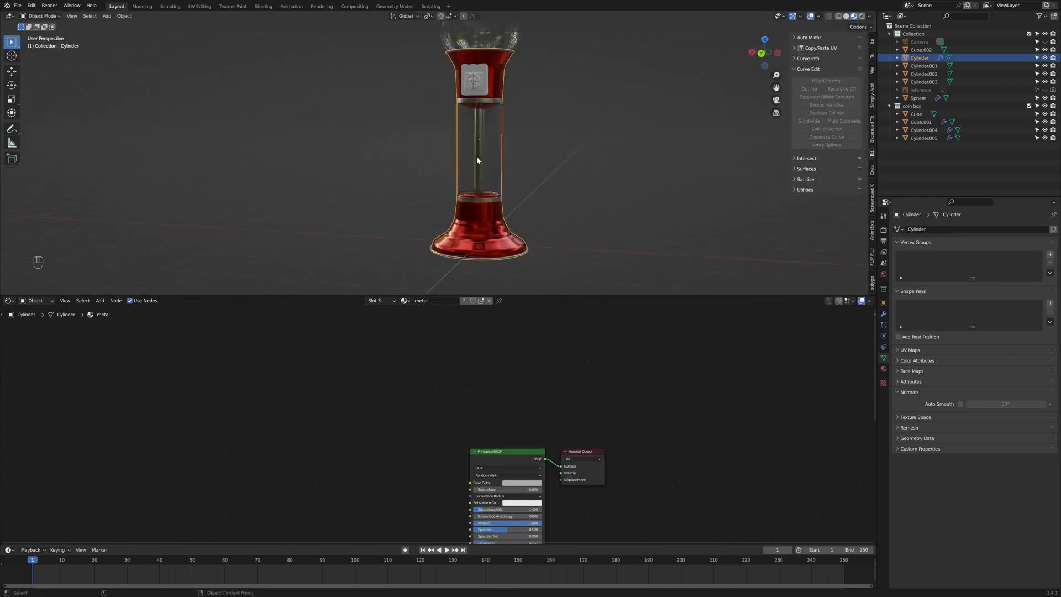
click(477, 156)
key(z)
click(545, 201)
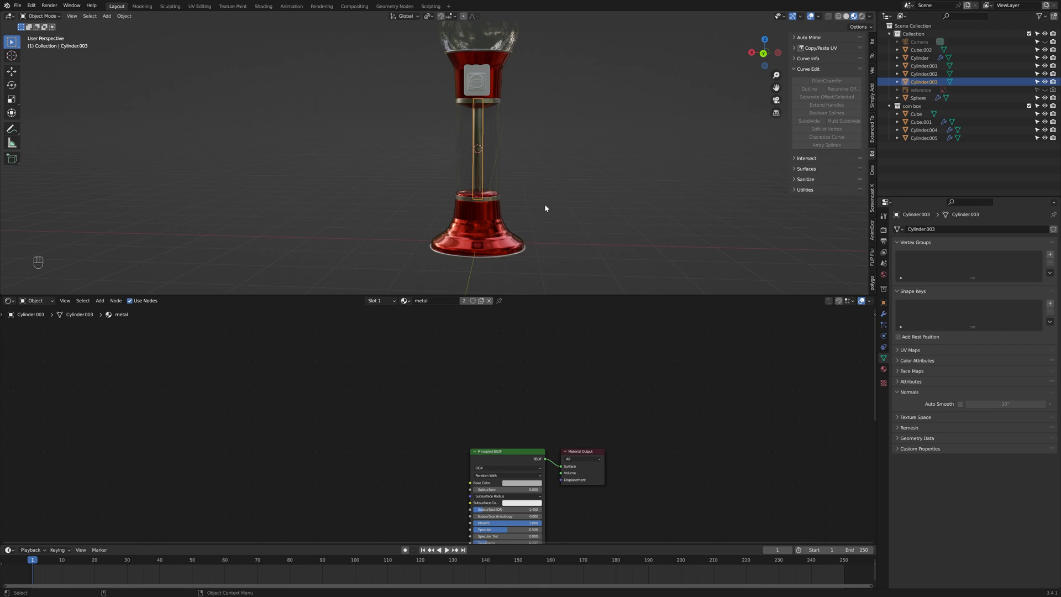
Step: Add a cube and create a new geometry node tree for it in a split-off Geometry Node Editor
key(shift+a)
click(657, 146)
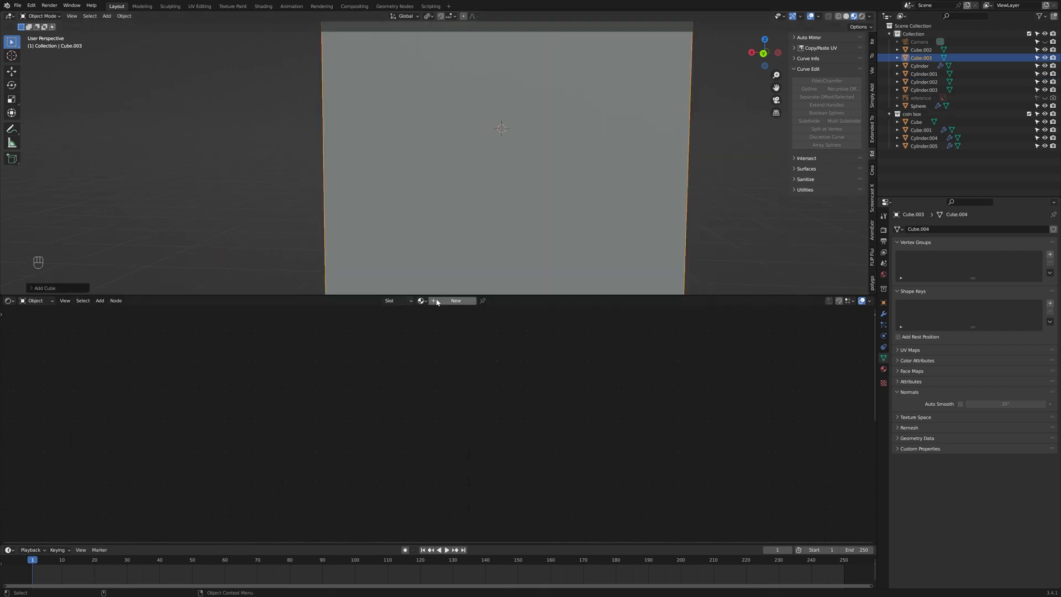
drag(4, 300, 815, 332)
click(7, 303)
click(44, 372)
click(394, 301)
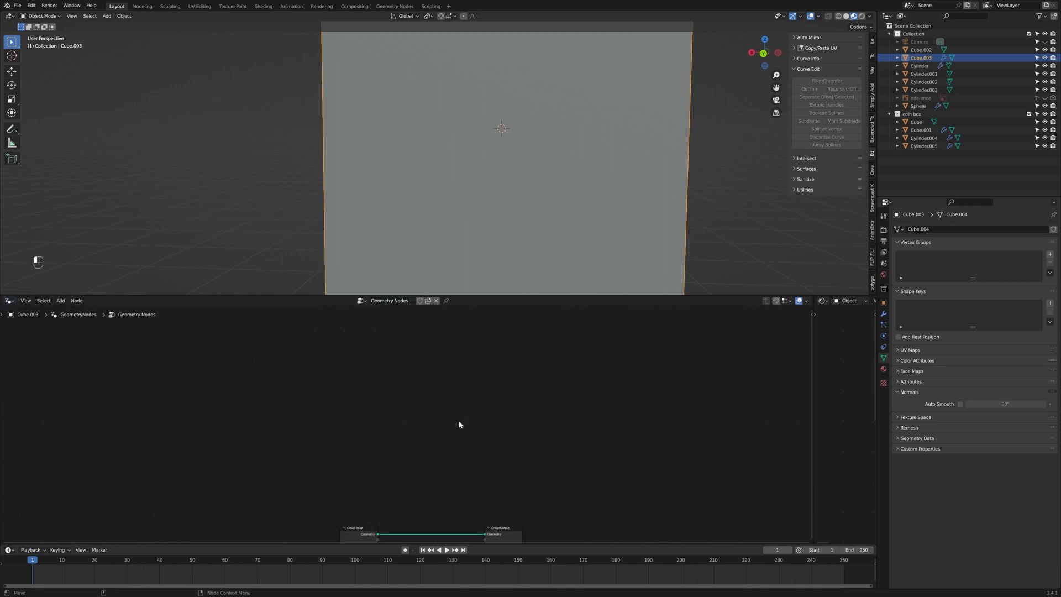
Step: Add a Spiral node and connect its curve to the Group Output in place of the input geometry
scroll(451, 403, up, 5)
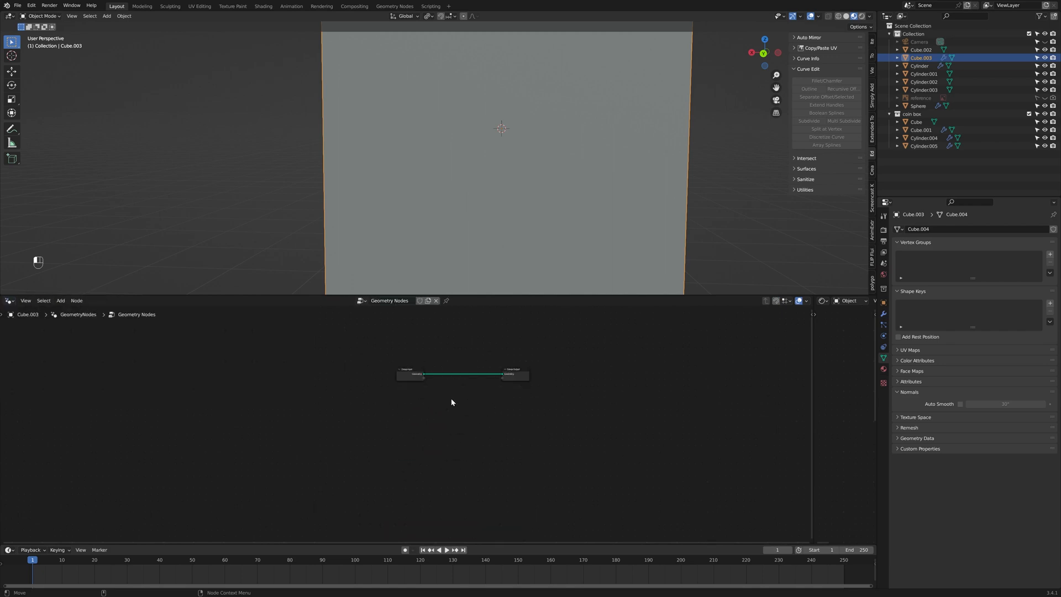
scroll(391, 414, up, 2)
middle_drag(456, 387, 402, 415)
key(shift+a)
click(380, 358)
text(spi)
key(Return)
click(343, 401)
Step: Set the spiral's end radius to 1 m and show the reference image in the back view
scroll(618, 123, down, 4)
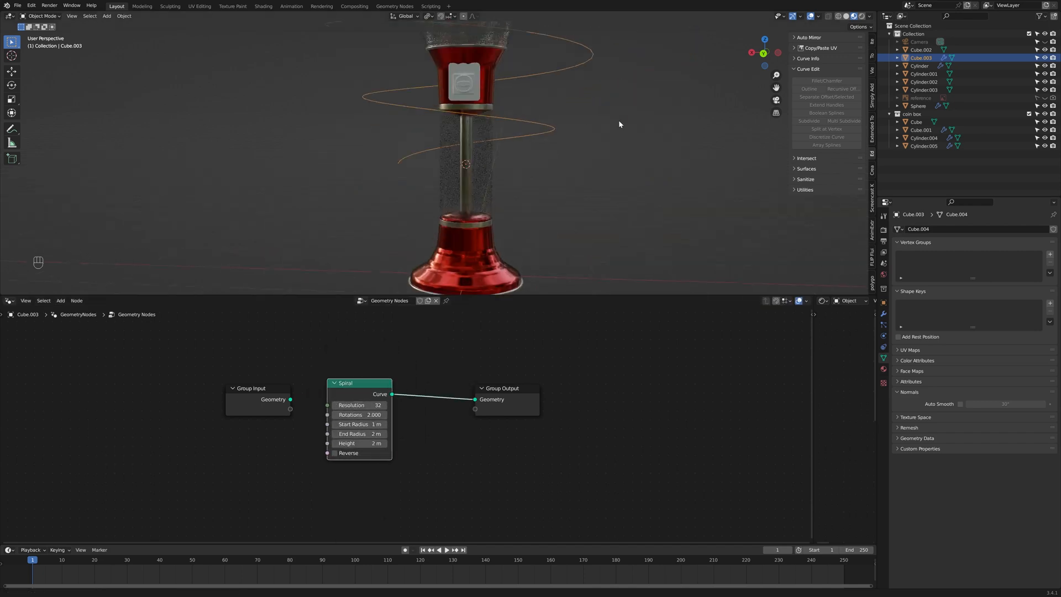
shift+middle_drag(618, 123, 612, 165)
click(375, 434)
text(1)
key(Return)
click(764, 53)
drag(503, 388, 623, 387)
click(1044, 98)
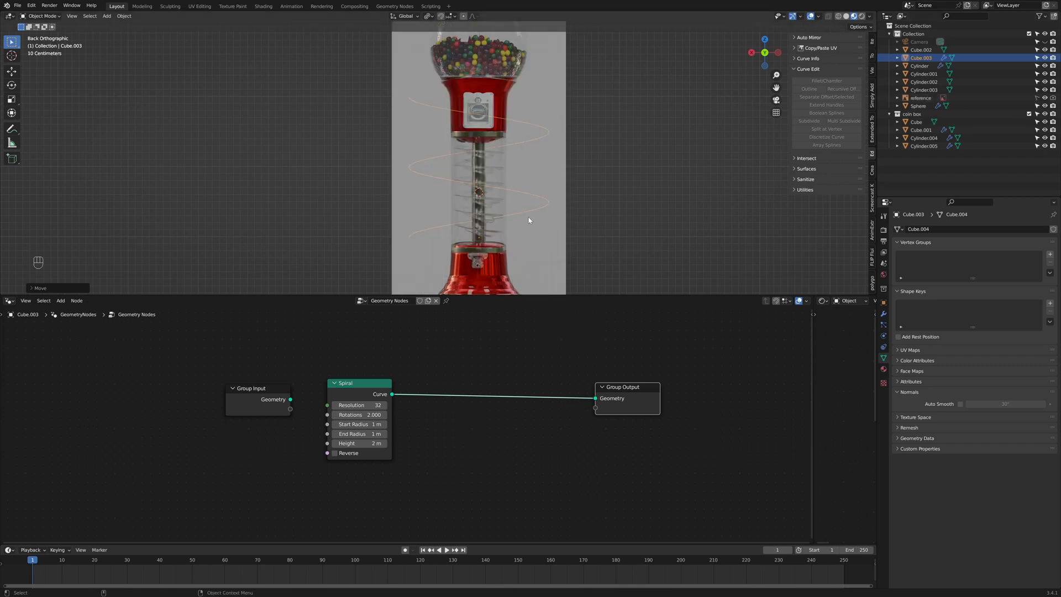
Step: Set the Spiral node's rotations to 10 and move the Group Output node farther from it
scroll(486, 215, up, 4)
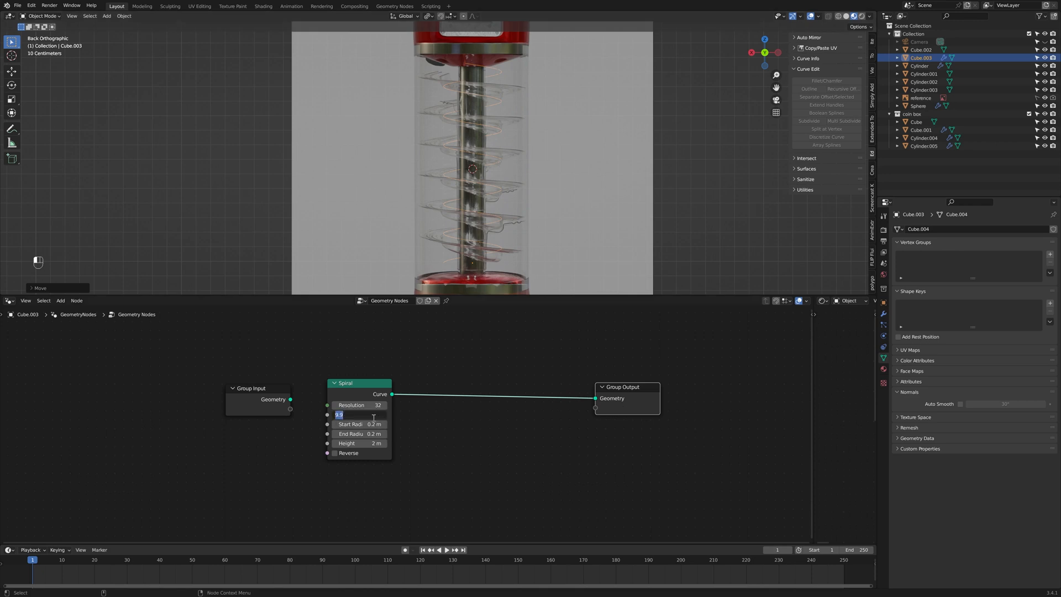
text(10)
key(Return)
key(g)
click(594, 443)
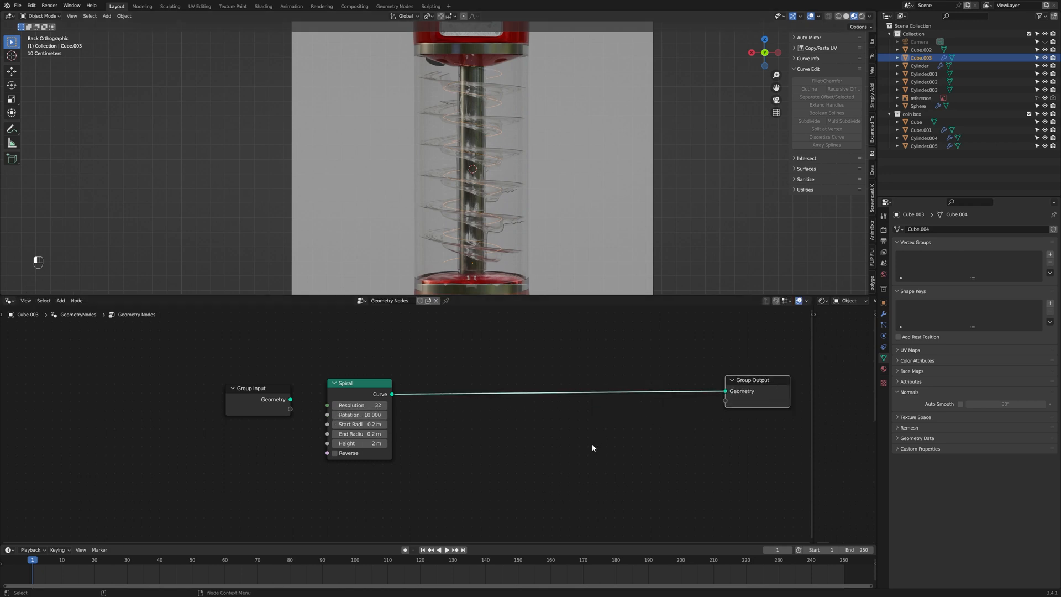
Step: Move the spiral object along Z to align it with the coils inside the reference's glass tube
scroll(497, 213, up, 5)
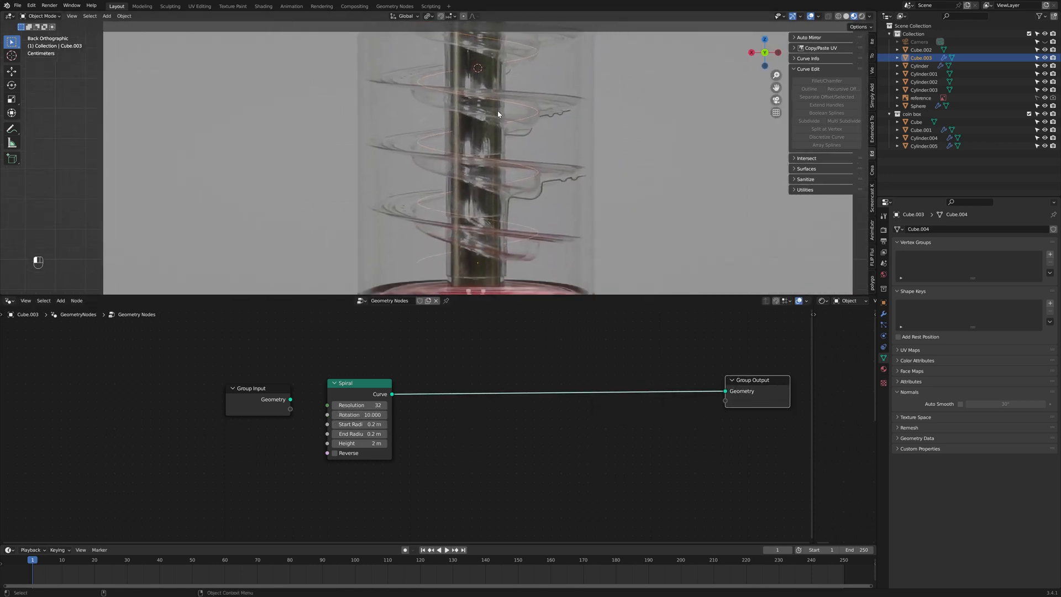
key(g)
key(z)
click(516, 205)
scroll(505, 135, down, 5)
scroll(490, 214, up, 3)
shift+middle_drag(504, 135, 491, 219)
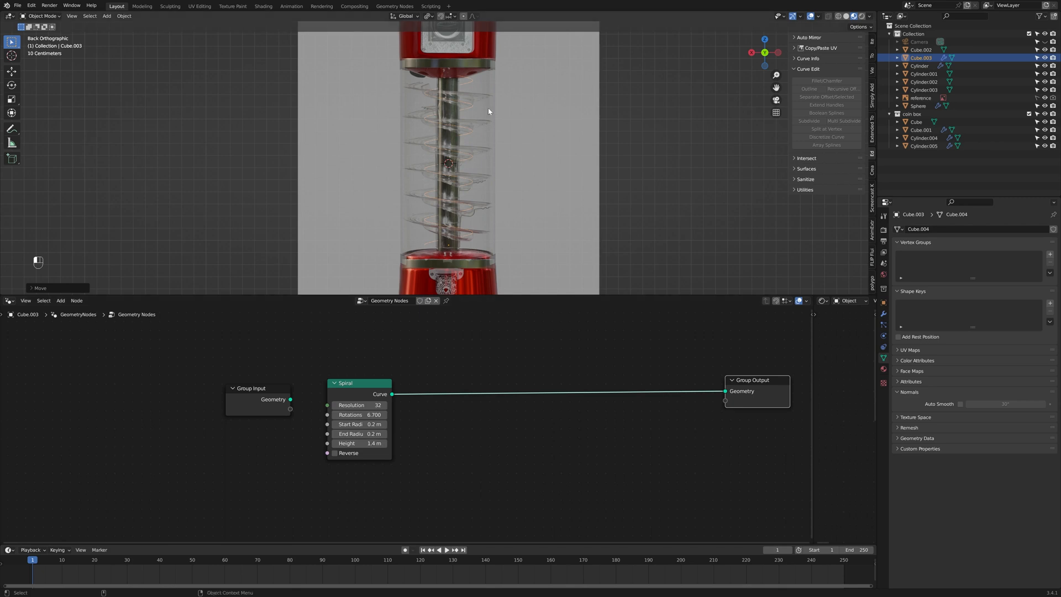
Step: Insert a Curve to Mesh node between the Spiral node and the Group Output
key(shift+a)
text(curve to)
key(Return)
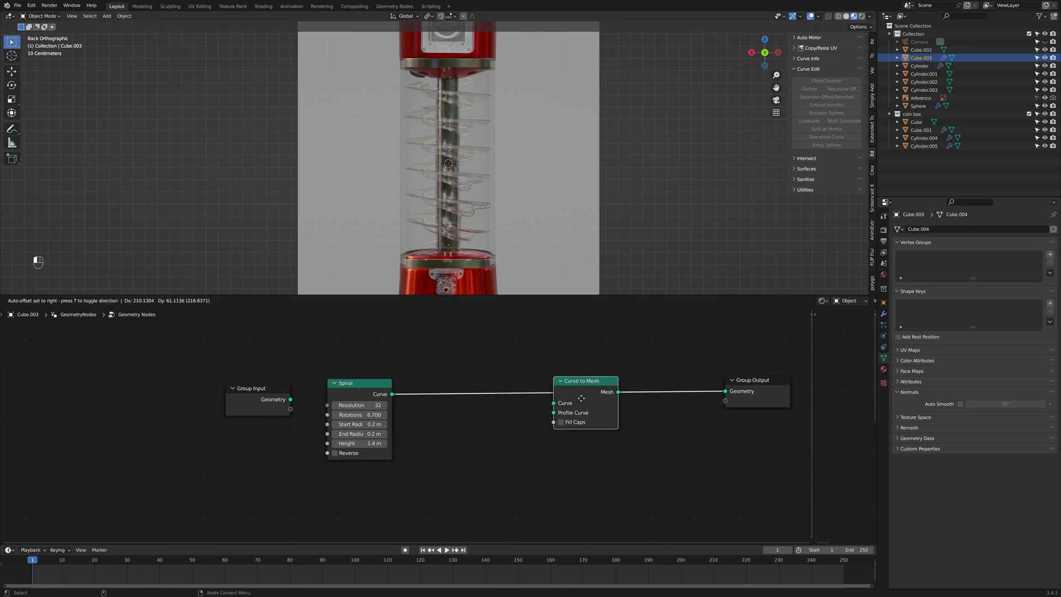
click(469, 409)
Step: Add a Curve Circle node and connect it to the Profile Curve input of Curve to Mesh
key(shift+a)
text(ci)
click(478, 431)
click(496, 457)
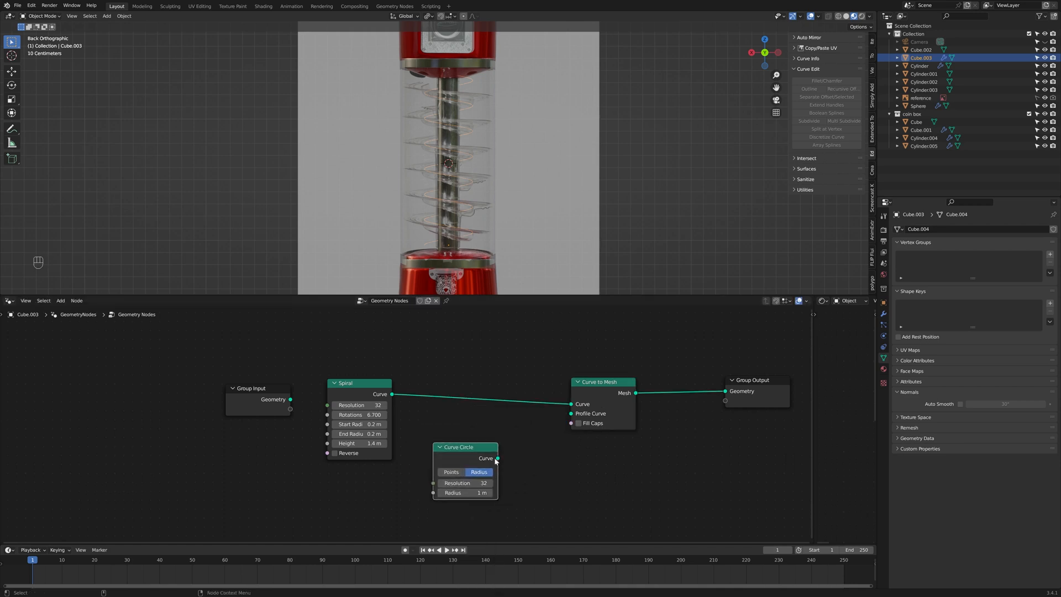
drag(498, 458, 570, 413)
Step: Insert a Set Curve Radius node between Spiral and Curve to Mesh and set its radius to 0.05 m
key(shift+a)
click(555, 382)
click(492, 391)
click(513, 413)
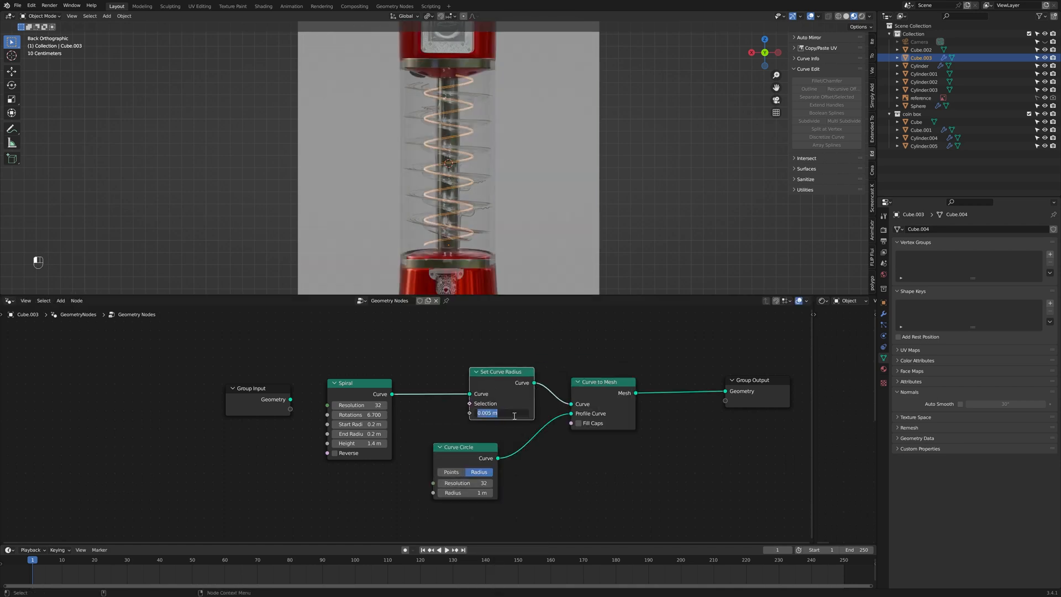
text(.1)
key(Return)
click(513, 413)
text(.05)
key(Return)
Step: Inspect the thickened spiral around the rod with and without the reference image
scroll(506, 203, up, 8)
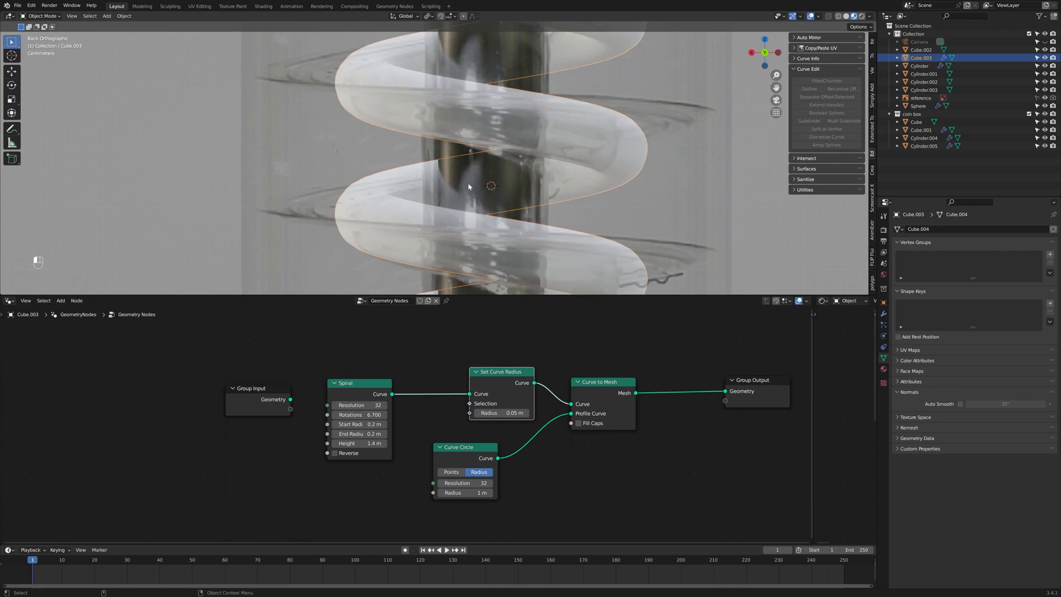
scroll(575, 191, down, 7)
scroll(569, 202, up, 5)
shift+middle_drag(637, 155, 538, 176)
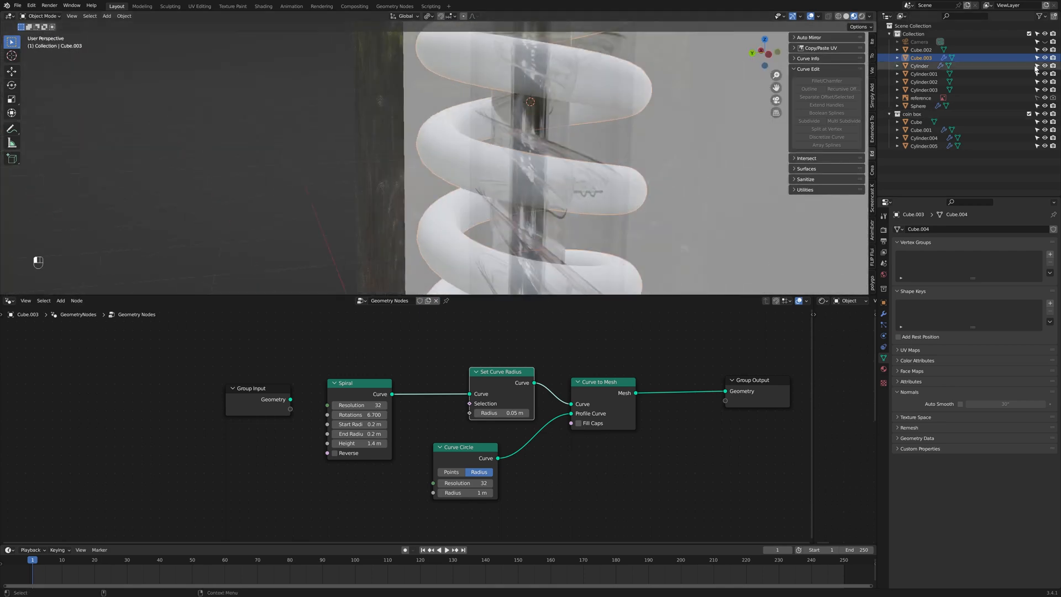
click(1044, 98)
scroll(630, 161, down, 5)
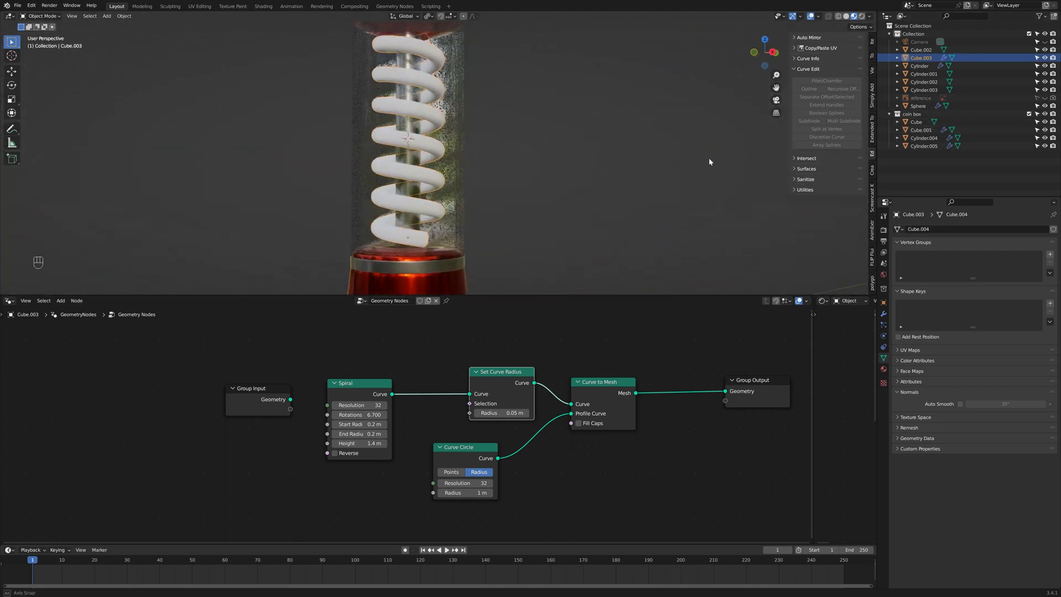
middle_drag(709, 162, 652, 162)
click(768, 52)
click(1044, 98)
Step: Make room beside the Spiral node and insert a Trim Curve node before Set Curve Radius
drag(343, 397, 148, 398)
drag(315, 359, 254, 363)
key(shift+a)
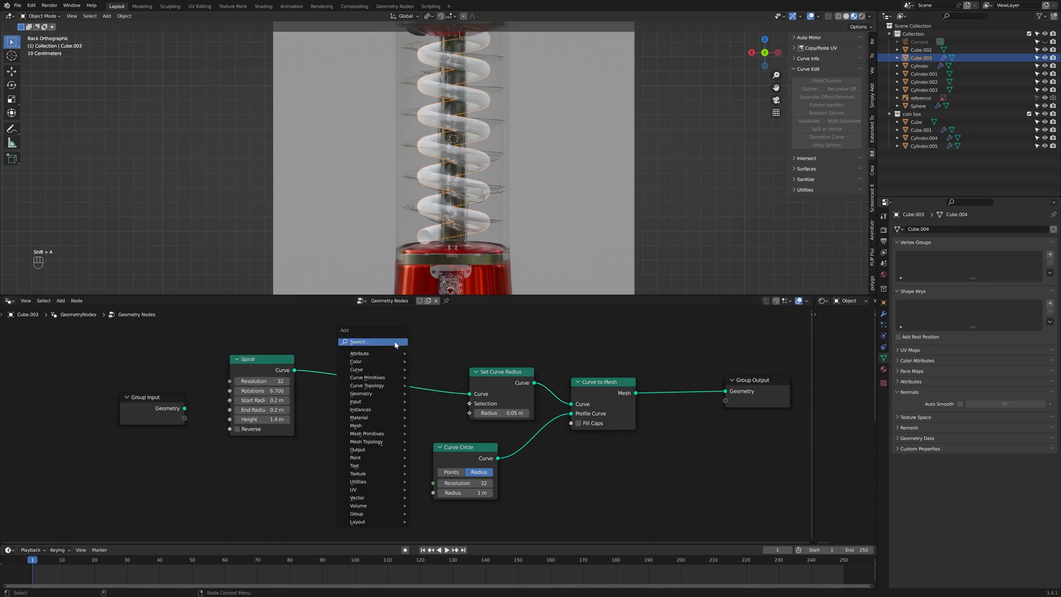
click(394, 344)
text(trim)
click(425, 365)
click(374, 387)
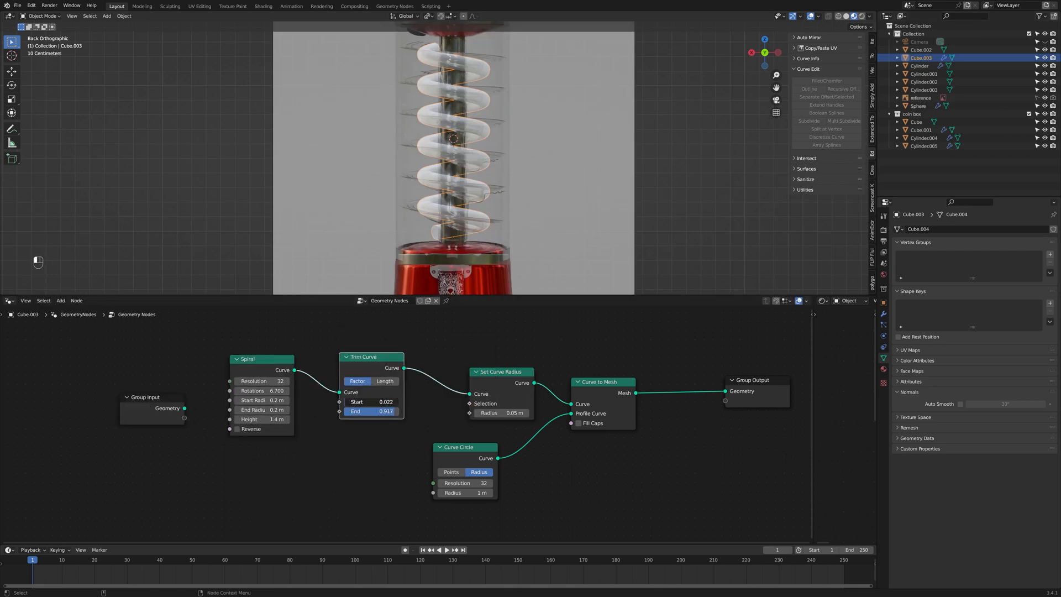
Step: Set the Trim Curve node's end factor to 0.91 and save the file
shift+middle_drag(566, 127, 561, 163)
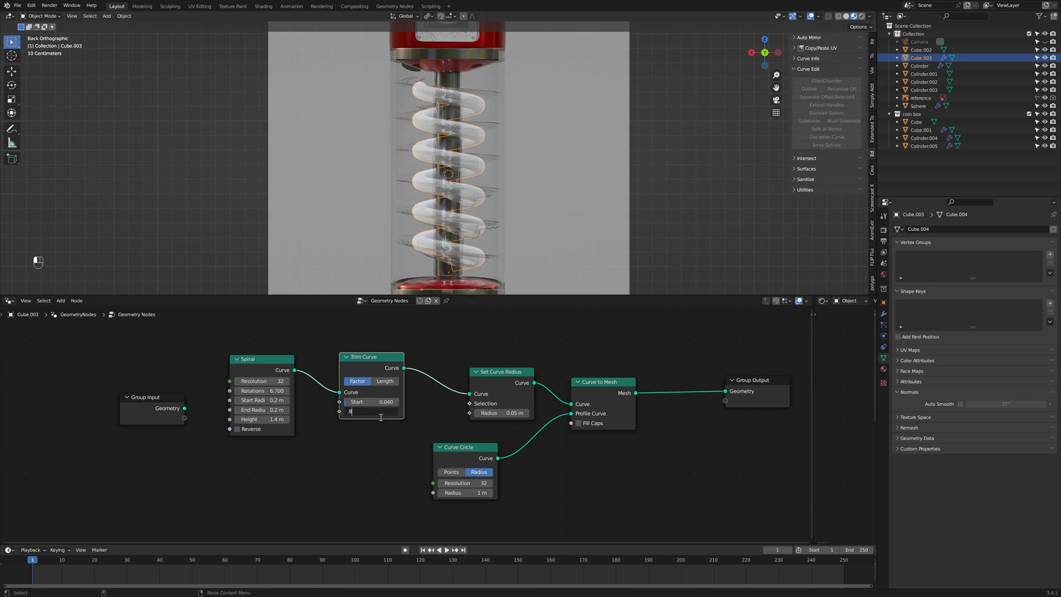
scroll(445, 53, up, 7)
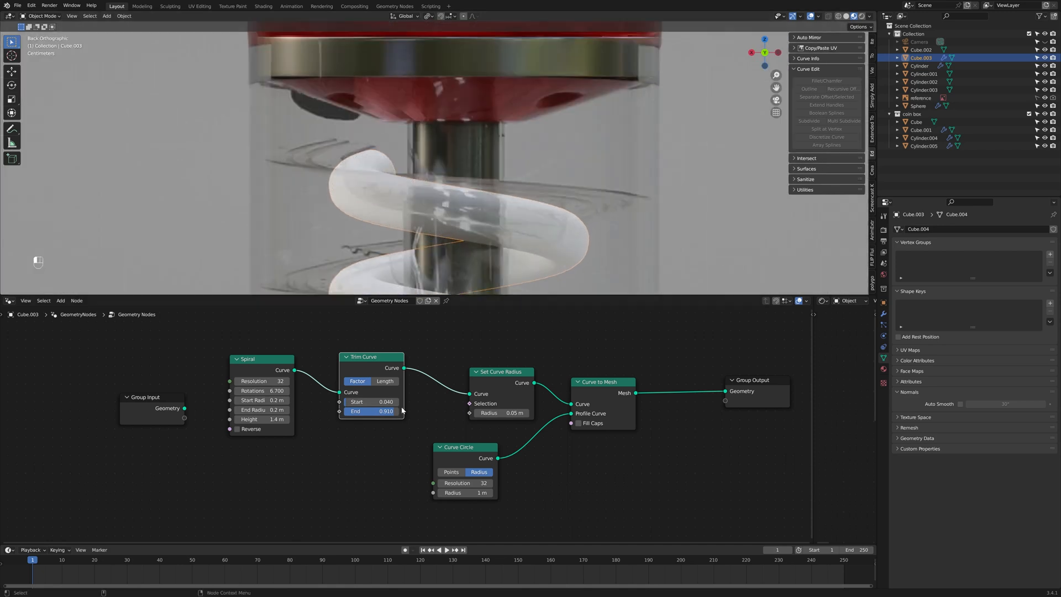
text(0.91)
key(Return)
key(ctrl+s)
Step: Duplicate the Curve to Mesh node and place the copy below the original
scroll(545, 177, down, 7)
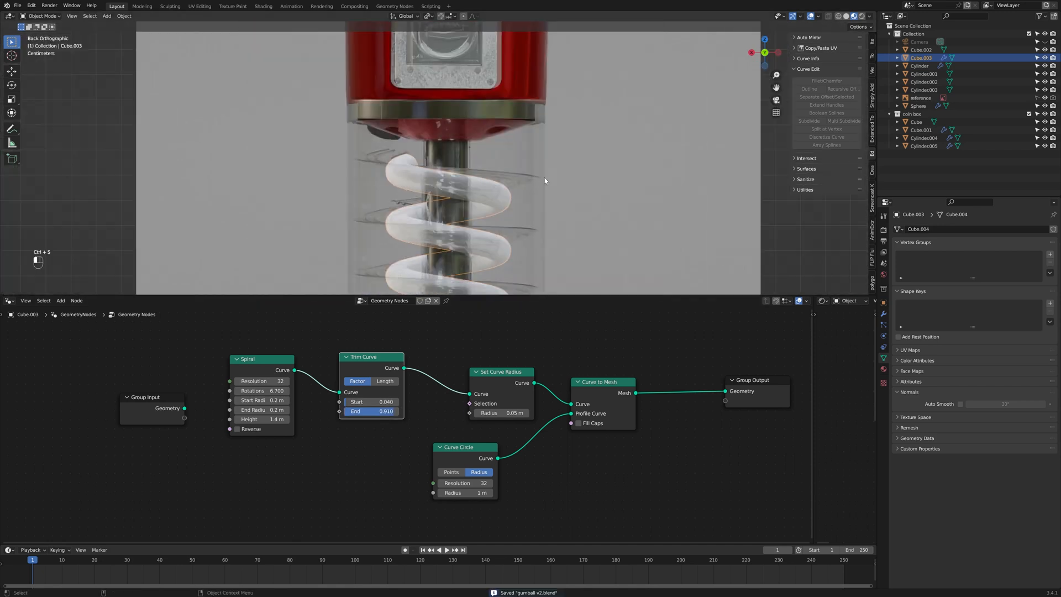
scroll(520, 207, up, 8)
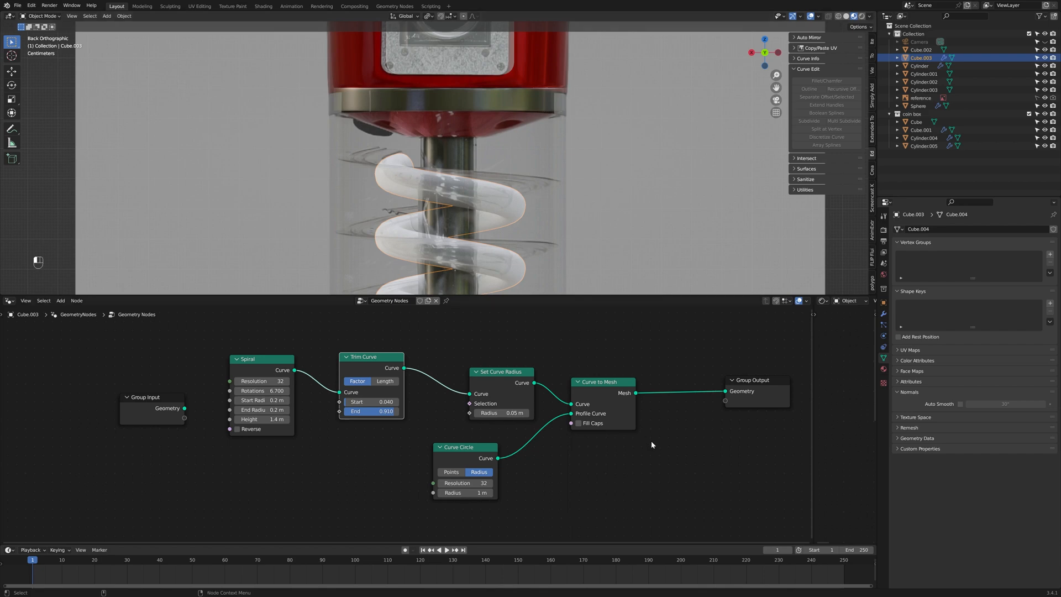
scroll(608, 434, down, 1)
key(shift+a)
click(536, 364)
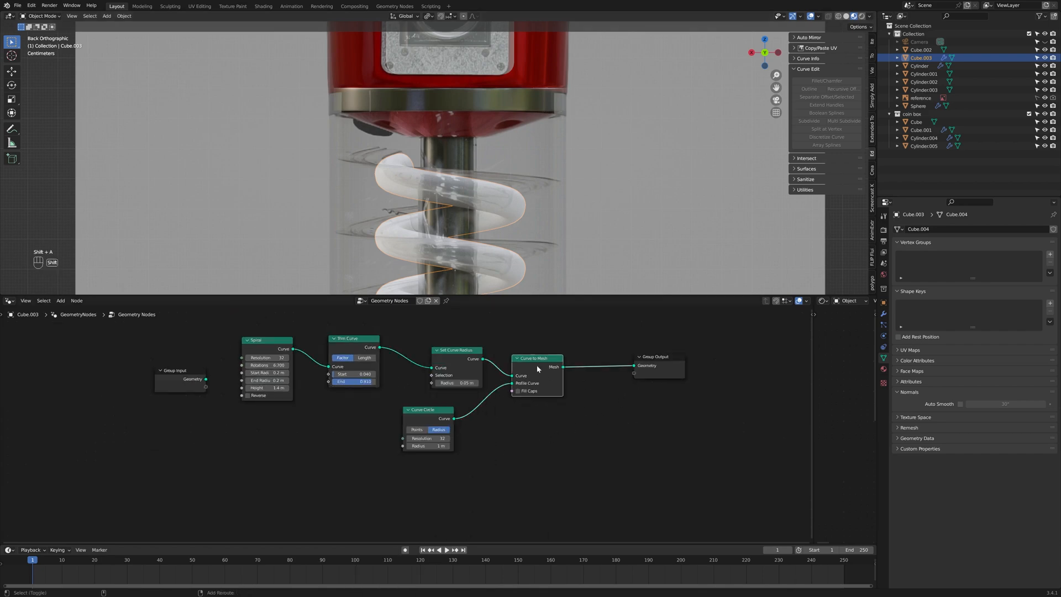
key(shift+d)
click(533, 454)
Step: Insert a Join Geometry node before the Group Output and connect the duplicated Curve to Mesh to it
key(shift+a)
click(606, 410)
text(join)
click(616, 395)
drag(560, 457, 592, 379)
Step: Connect Trim Curve to the duplicated Curve to Mesh and rearrange the Trim Curve, Set Curve Radius and Curve Circle nodes
drag(362, 346, 329, 446)
drag(346, 447, 509, 465)
drag(459, 352, 461, 325)
drag(435, 413, 460, 378)
key(shift+a)
click(416, 408)
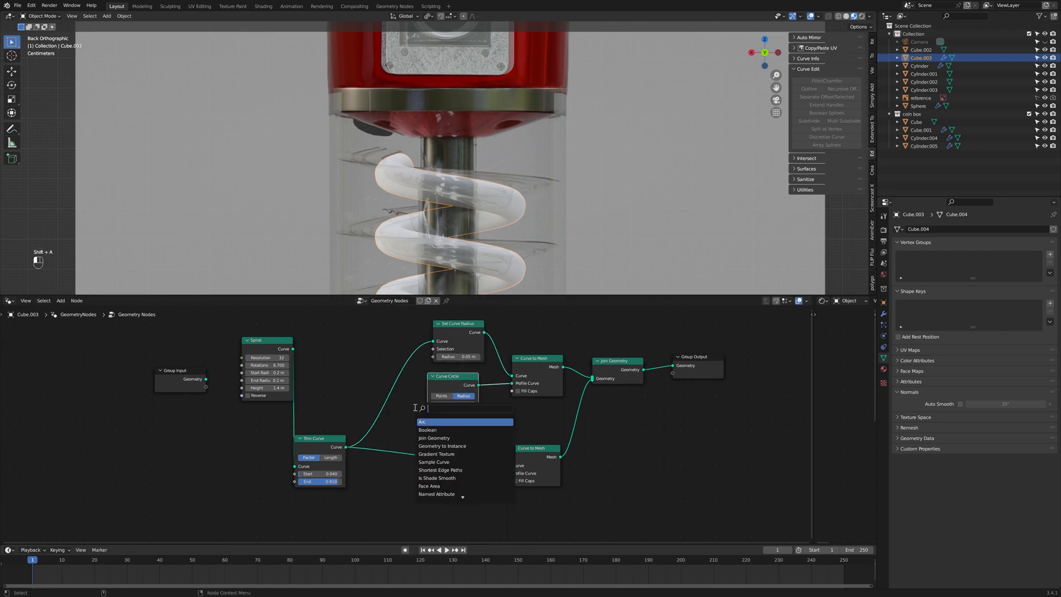
key(BackSpace)
key(BackSpace)
key(BackSpace)
text(cur)
click(437, 422)
click(412, 484)
drag(438, 486, 508, 473)
Step: Duplicate Set Curve Radius into the link between Trim Curve and the second Curve to Mesh, with a 0.3 m radius
click(462, 331)
key(shift+d)
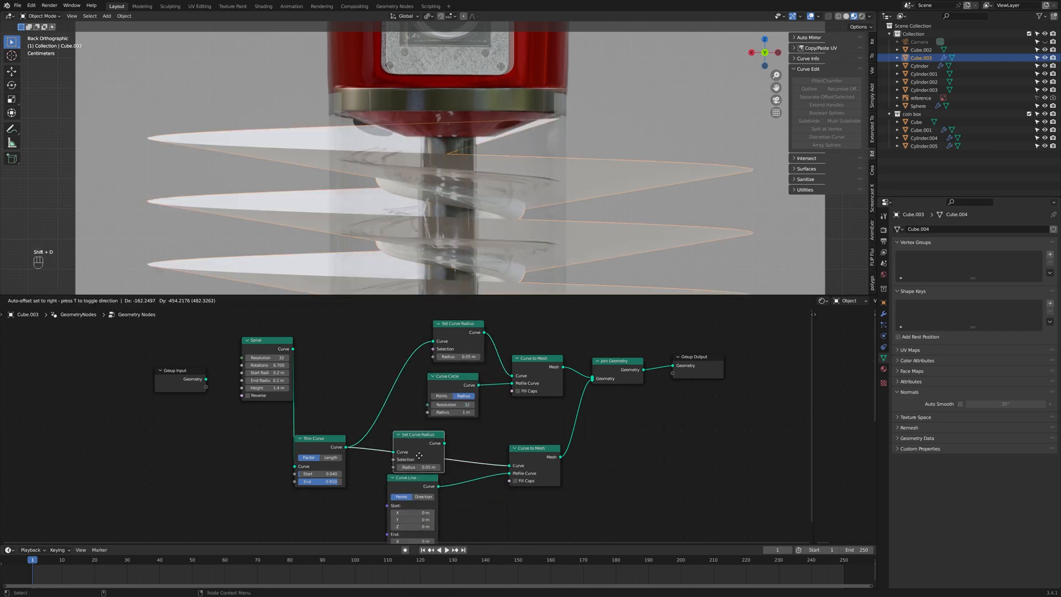
click(423, 446)
drag(431, 467, 448, 467)
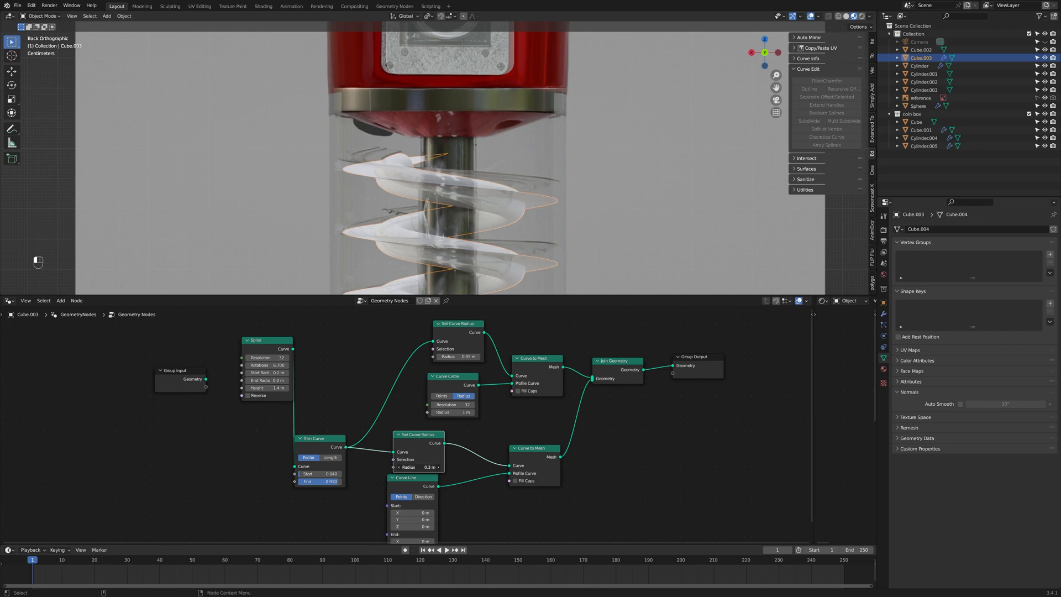
Step: Rearrange the Spiral, Trim Curve, Curve Line, second Set Curve Radius and second Curve to Mesh nodes into a compact left-to-right chain
click(437, 469)
click(400, 467)
shift+middle_drag(531, 229, 545, 140)
drag(425, 445, 421, 439)
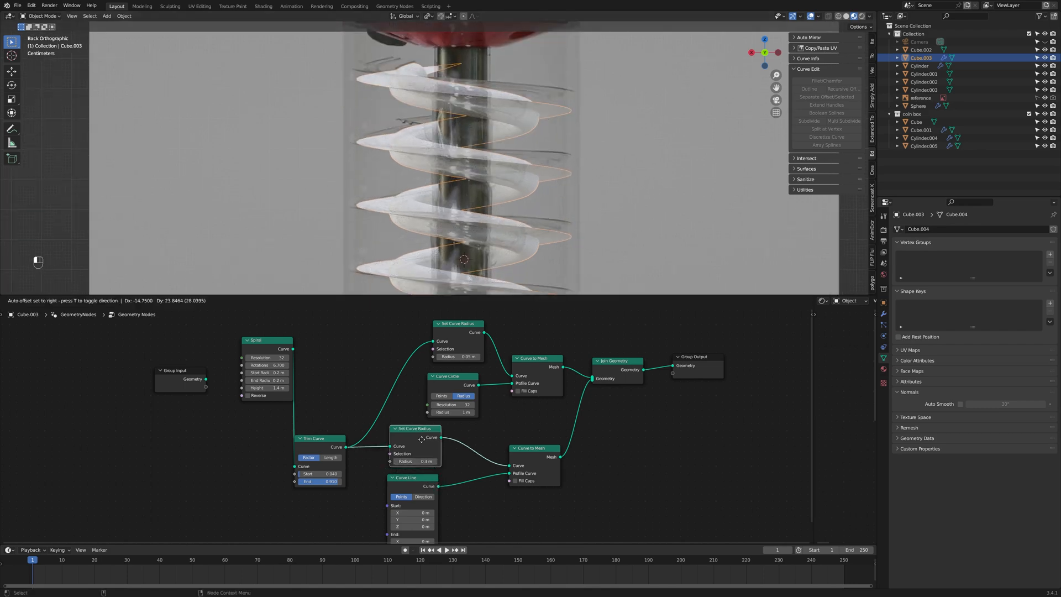
drag(267, 341, 184, 423)
drag(313, 436, 263, 398)
click(415, 442)
shift+drag(412, 479, 357, 480)
drag(533, 453, 475, 458)
Step: Insert a Transform node between the second Curve to Mesh and Join Geometry
key(shift+a)
click(595, 406)
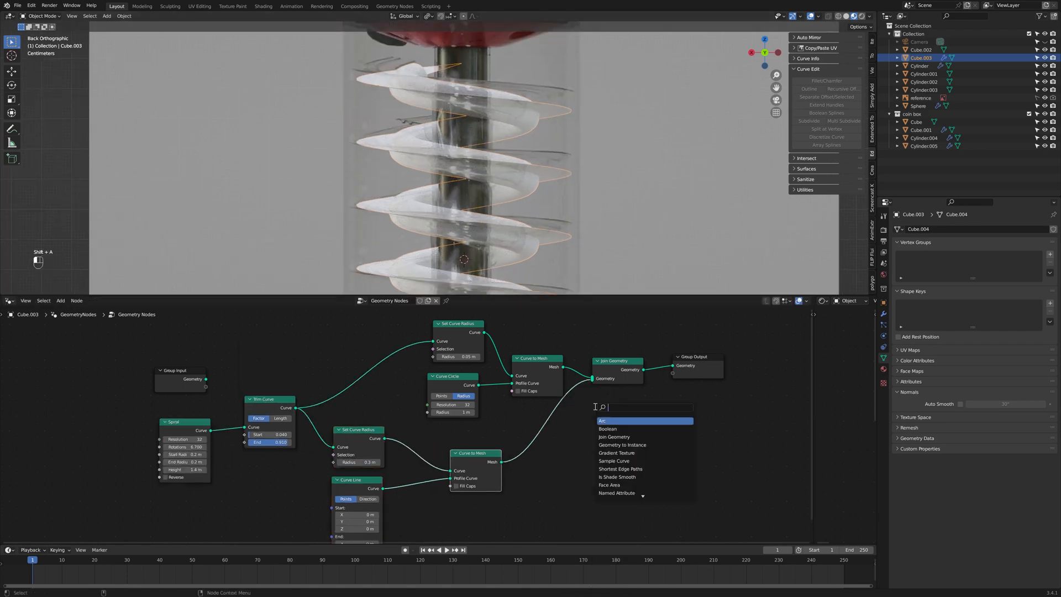
text(tra)
key(Return)
click(544, 414)
Step: Set the Transform node's Z translation to 0.005 m
click(587, 464)
click(548, 465)
text(0.05)
key(Return)
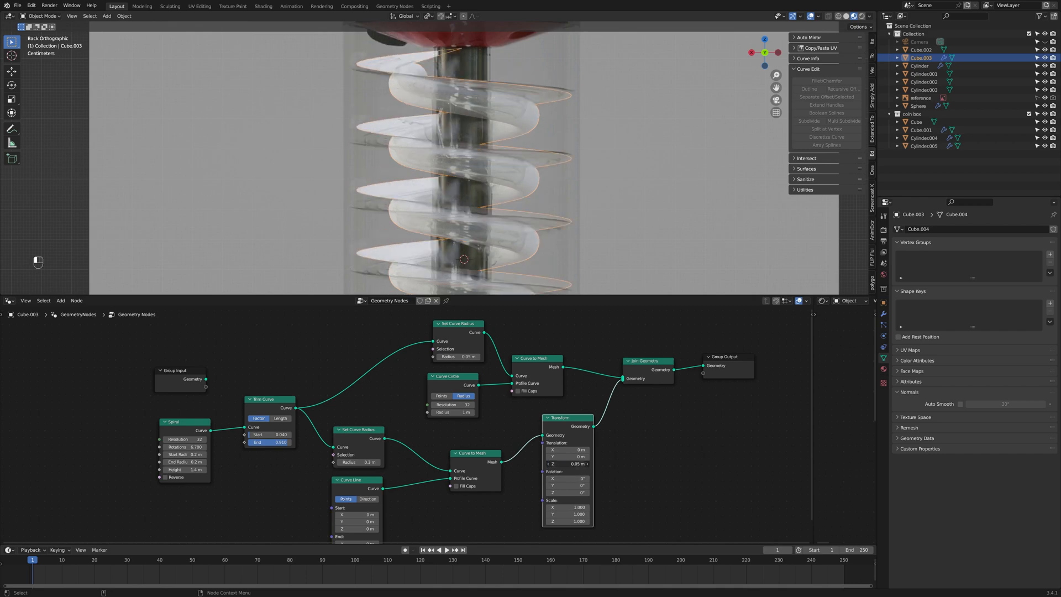
click(559, 468)
text(.005)
key(Return)
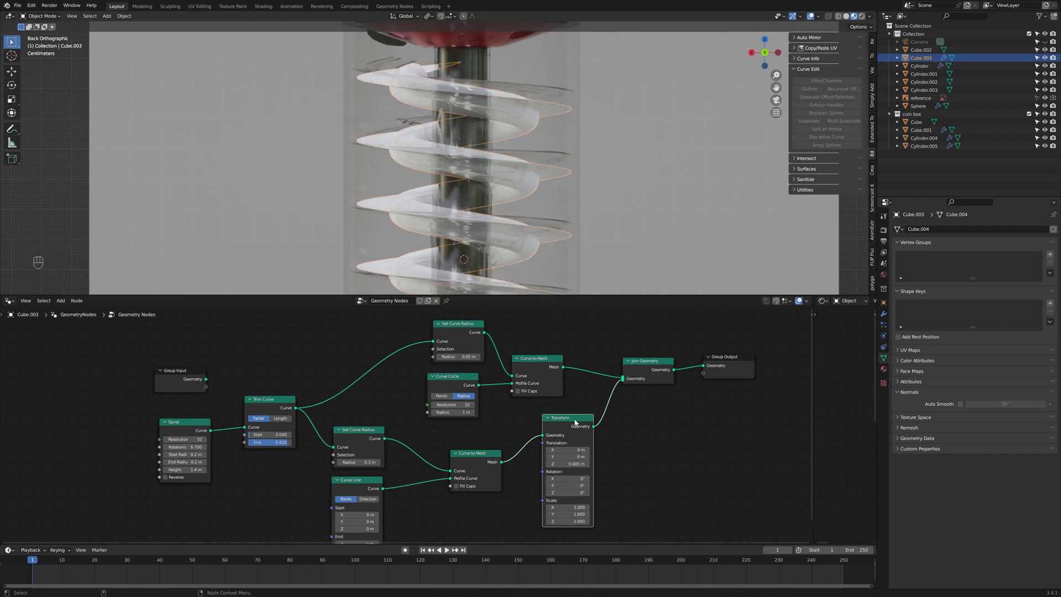
Step: Compare the spiral with and without the Transform node's offset, and leave the node muted
key(m)
key(m)
key(m)
scroll(555, 219, down, 1)
shift+middle_drag(547, 226, 528, 239)
scroll(505, 239, up, 3)
shift+middle_drag(459, 147, 458, 177)
scroll(499, 228, up, 2)
scroll(460, 233, down, 4)
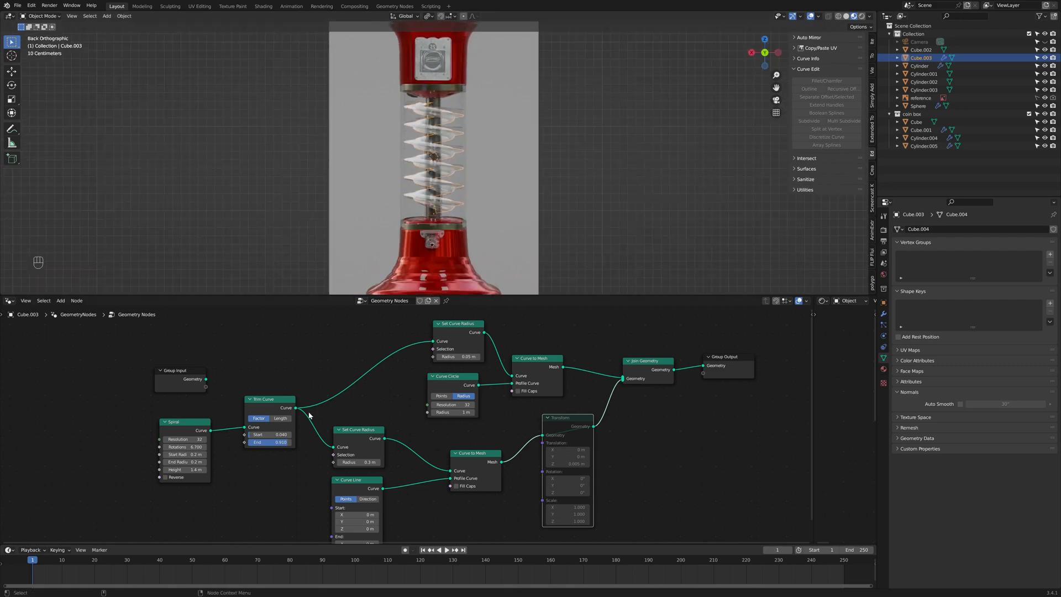
Step: Duplicate the Trim Curve node and wire the copy between Spiral and the second Set Curve Radius
middle_drag(310, 417, 350, 350)
click(315, 341)
key(shift+d)
click(315, 415)
ctrl+right_drag(365, 352, 343, 376)
drag(277, 432, 284, 434)
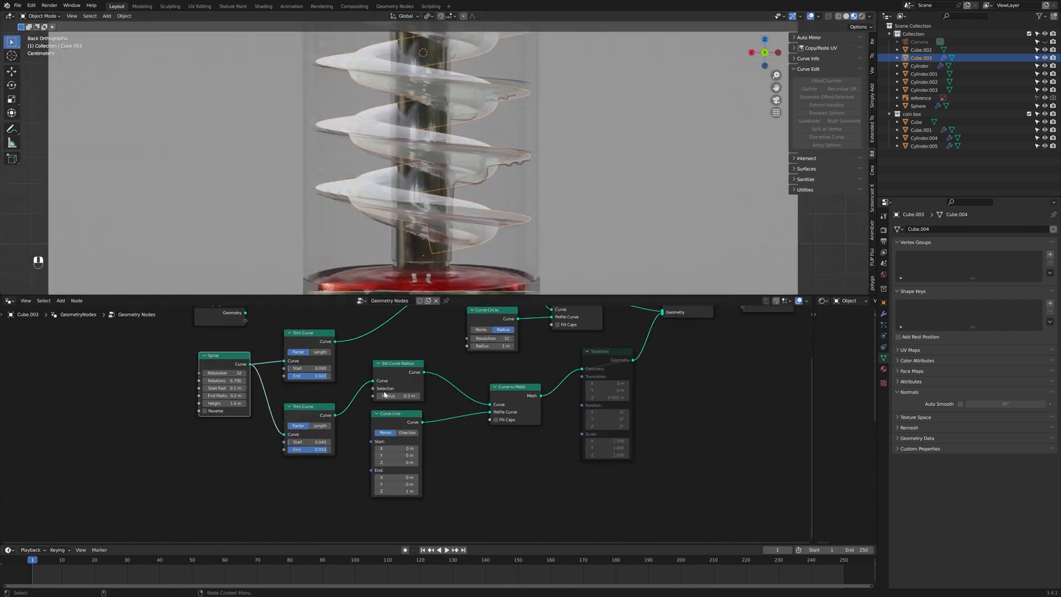
Step: Set the duplicated Trim Curve's Start to 0.034 and End to 0.893
middle_drag(420, 210, 500, 174)
drag(324, 449, 321, 449)
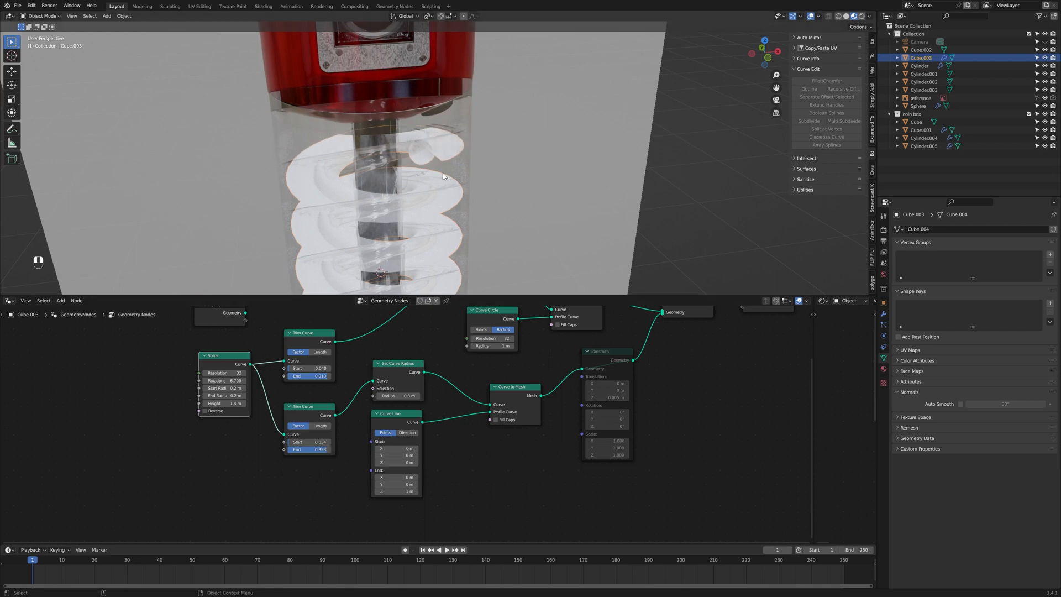
scroll(443, 176, down, 4)
alt+middle_drag(284, 180, 541, 168)
scroll(542, 168, up, 1)
scroll(645, 198, down, 4)
Step: Rename the Cube.003 object to "spiral"
key(Tab)
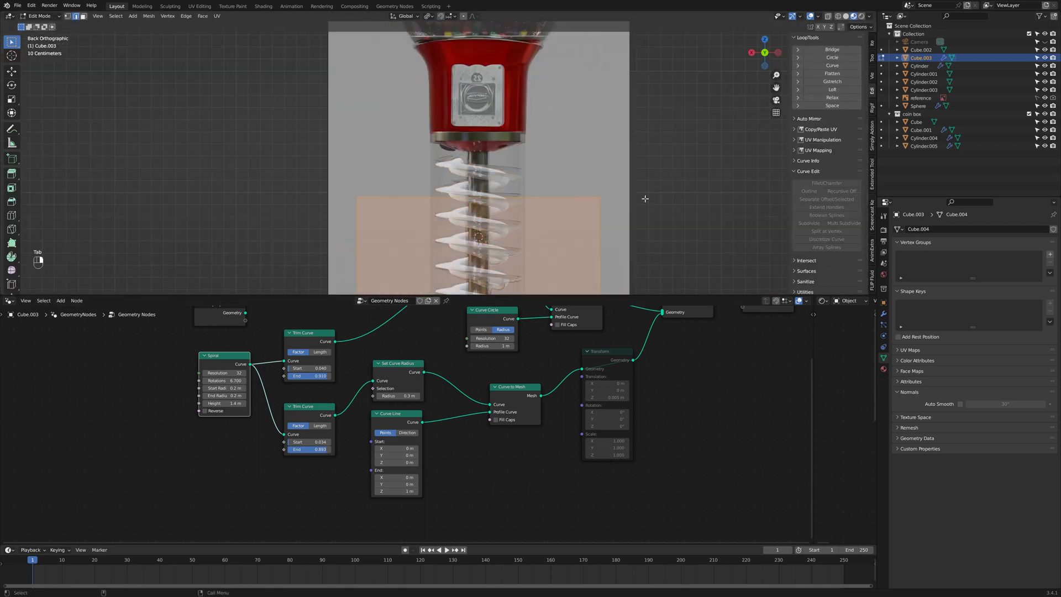
key(Tab)
double_click(920, 58)
text(spiral)
key(Return)
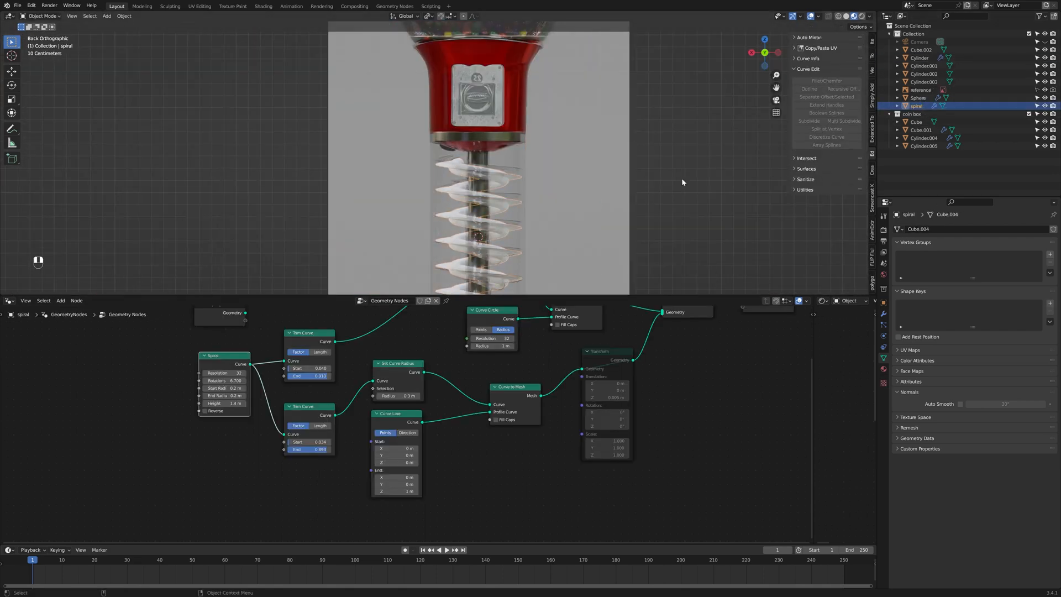
Step: Duplicate the spiral object as a hidden backup and apply the Geometry Nodes modifier on the original
key(shift+d)
click(1044, 114)
click(917, 105)
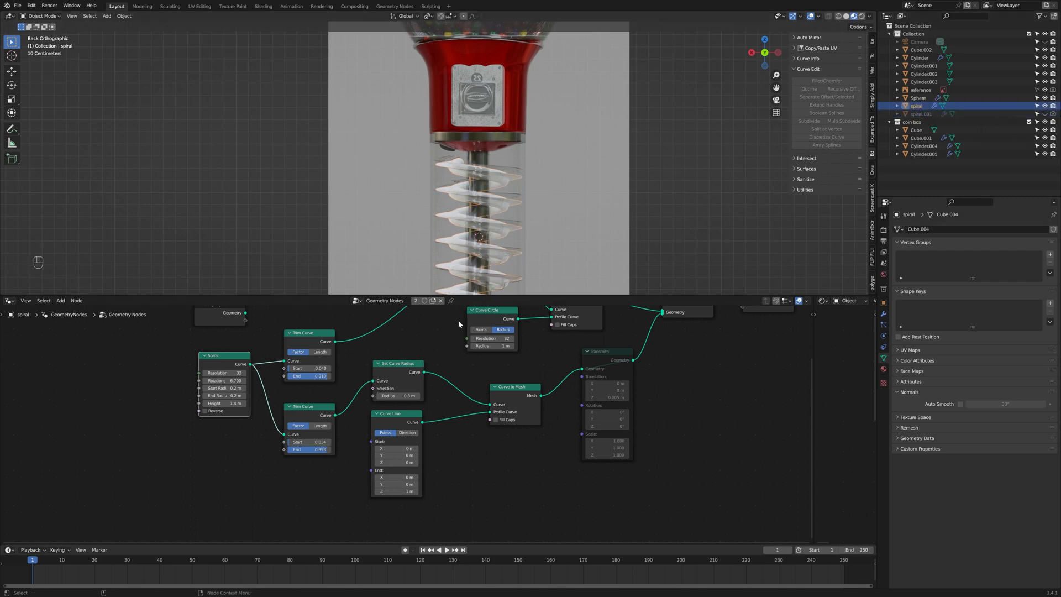
click(883, 313)
key(ctrl+x)
Step: Examine the applied spiral's mesh topology in Edit Mode from several angles
key(Tab)
scroll(535, 197, up, 6)
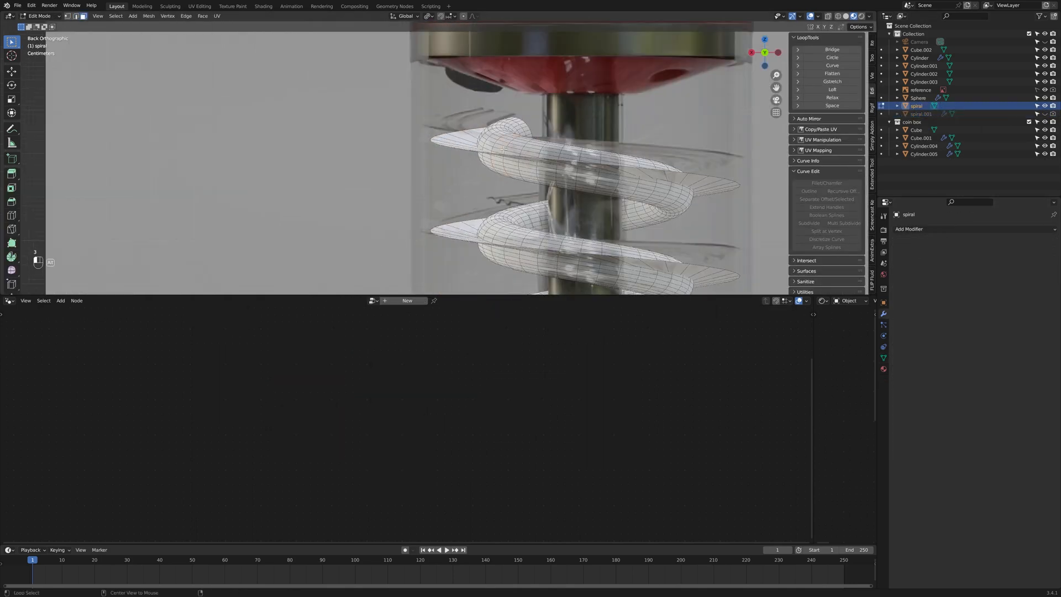
alt+middle_click(505, 155)
scroll(559, 177, down, 2)
middle_drag(505, 155, 348, 193)
scroll(513, 124, down, 2)
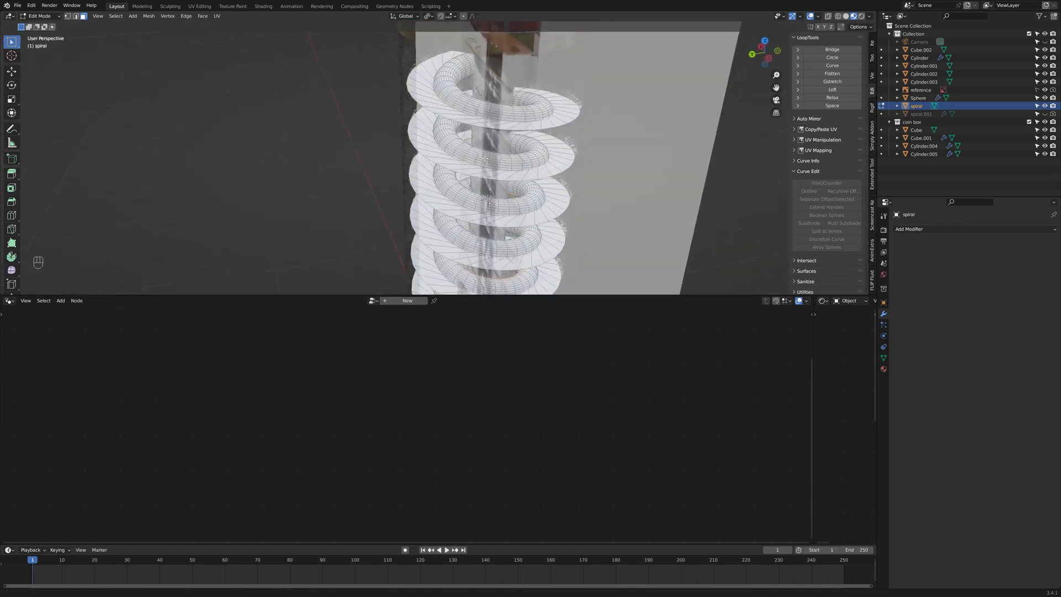
scroll(508, 132, up, 4)
scroll(520, 162, down, 8)
middle_drag(520, 163, 387, 135)
scroll(387, 135, up, 4)
mouse_move(755, 210)
middle_down()
mouse_move(316, 210)
mouse_move(580, 206)
mouse_move(741, 220)
mouse_move(764, 198)
middle_up()
Step: Hide the applied spiral and show and select its node-based copy spiral.001
drag(1044, 106, 1044, 114)
key(Tab)
click(471, 231)
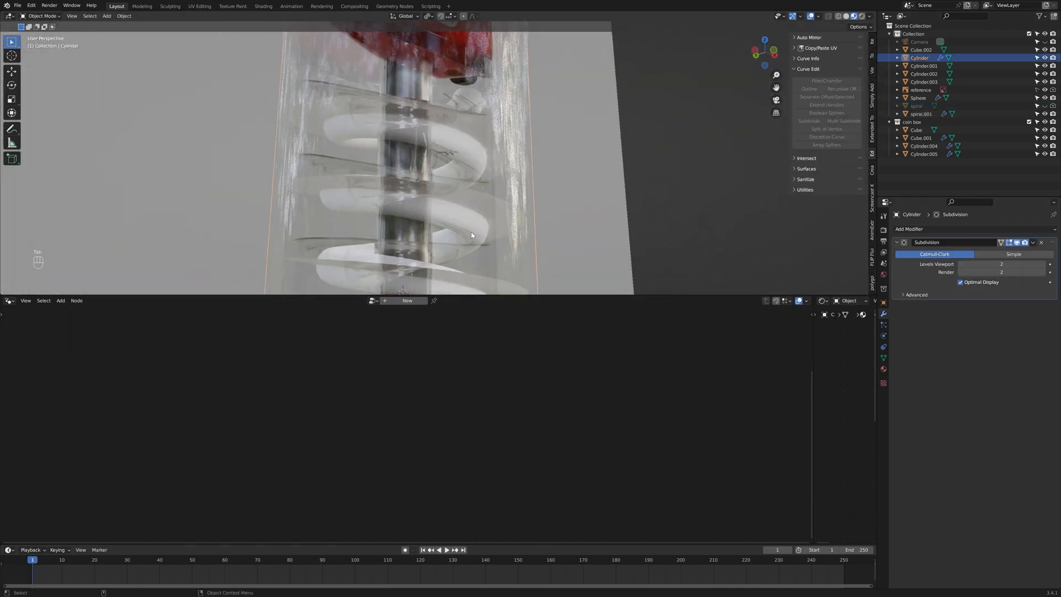
click(471, 231)
Step: Move the Group Output and Join Geometry nodes farther along to free up space, and save the file
drag(669, 350, 777, 357)
scroll(561, 382, up, 2)
drag(569, 348, 644, 320)
key(shift+a)
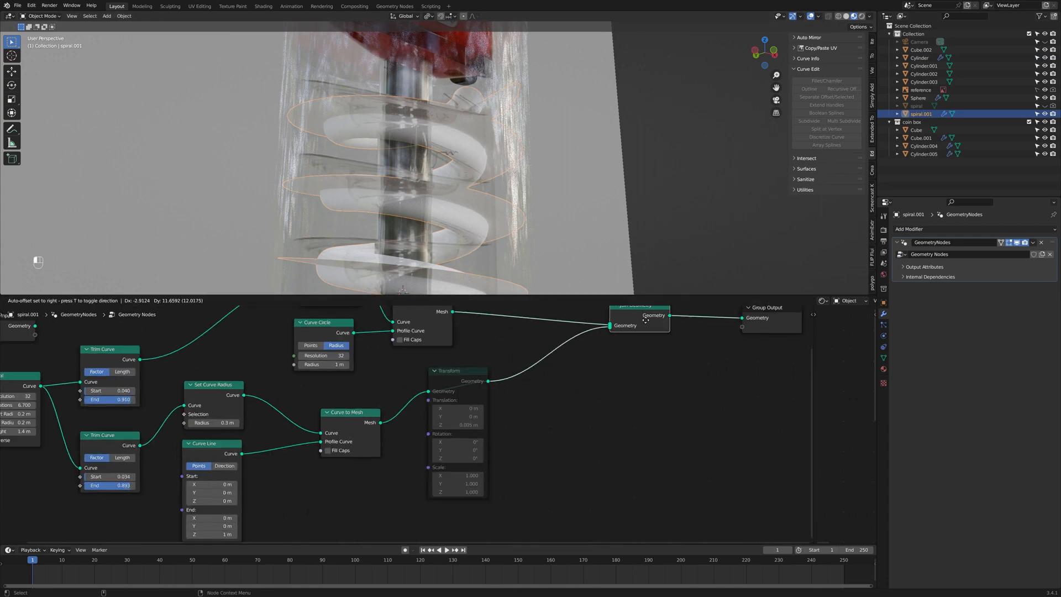
key(ctrl+s)
Step: Add a Mesh Boolean node fed by both meshes into the Group Output, with Self Intersection and Hole Tolerant enabled
key(shift+a)
click(624, 384)
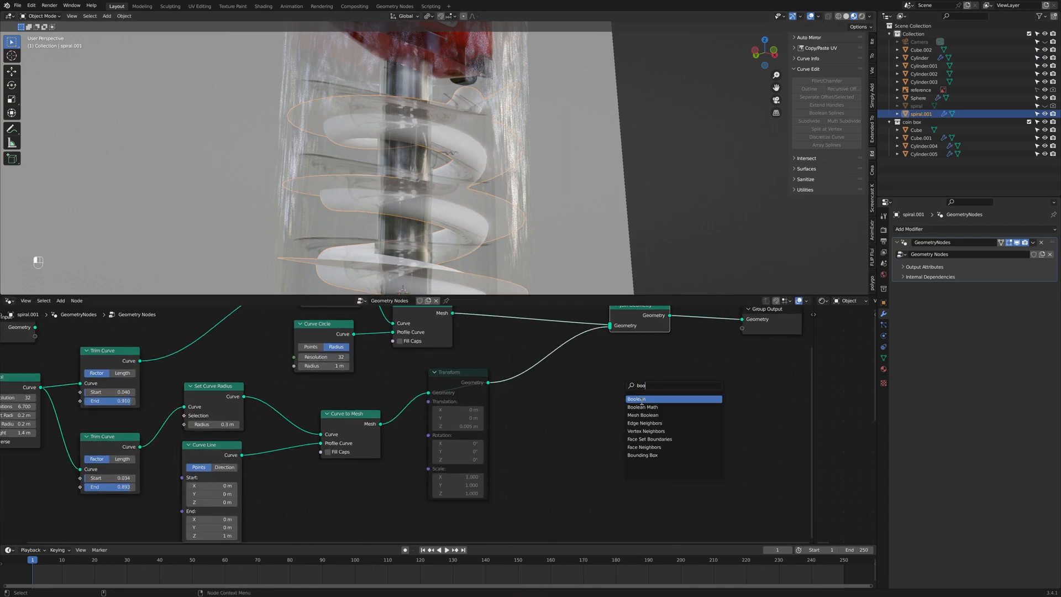
click(643, 415)
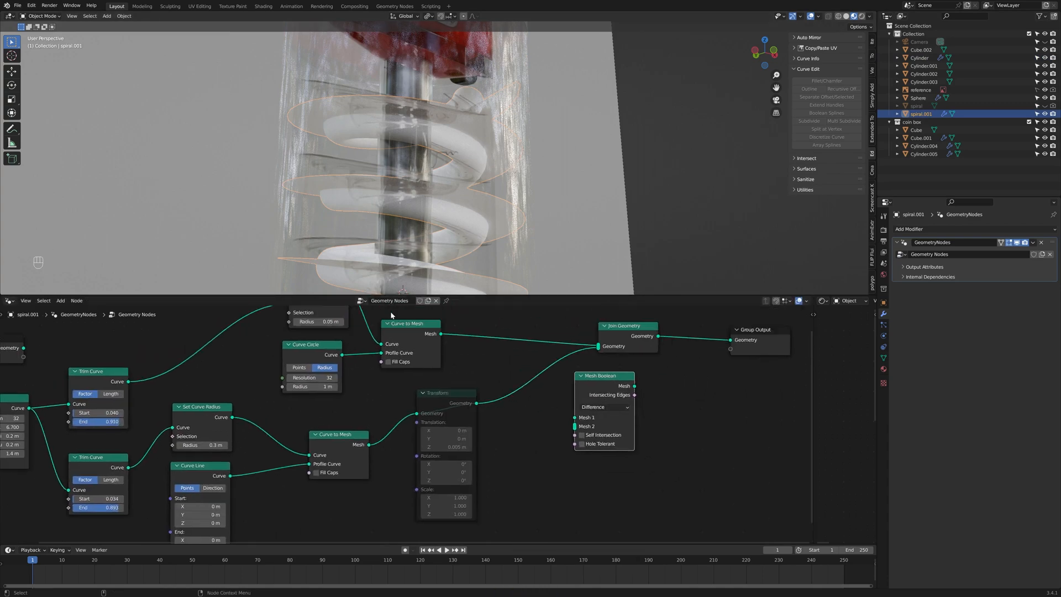
drag(576, 421, 575, 417)
drag(634, 386, 731, 340)
click(581, 435)
click(581, 444)
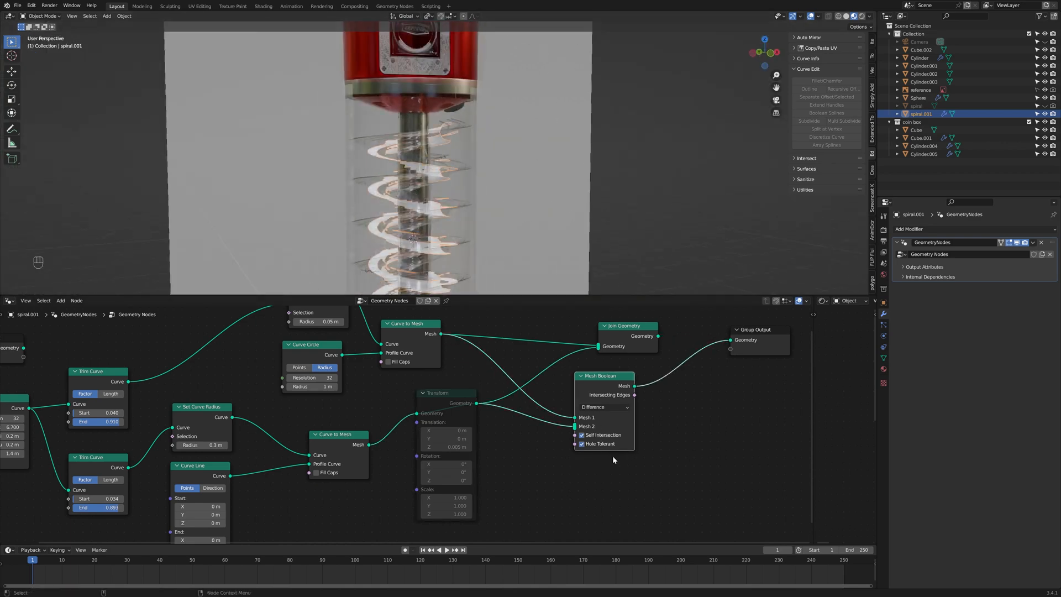
Step: Rearrange the Mesh Boolean's inputs, try the Intersect operation, and set it to Union
scroll(422, 181, up, 5)
drag(577, 418, 575, 418)
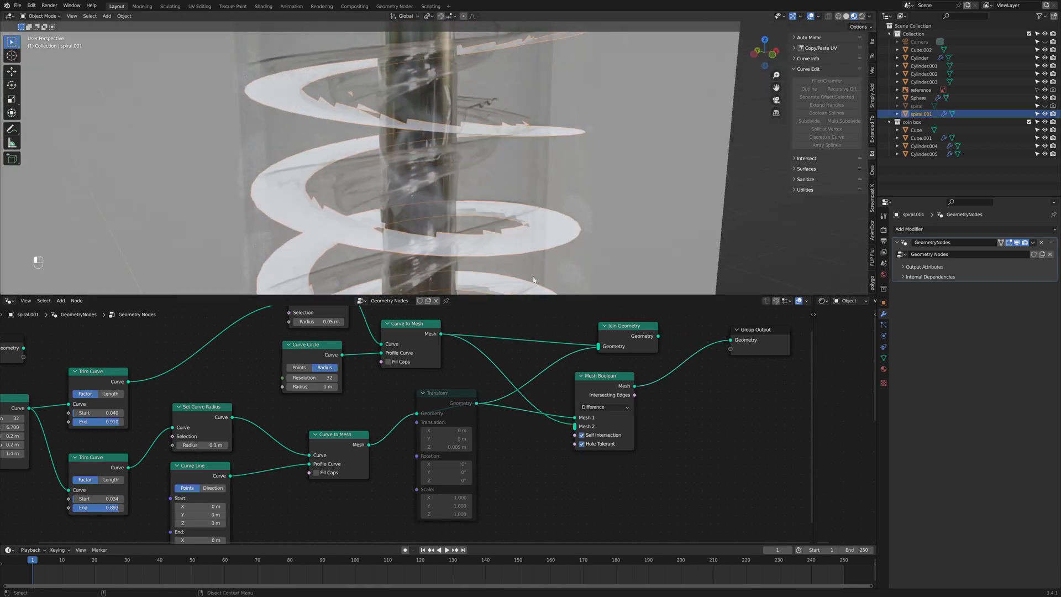
click(604, 407)
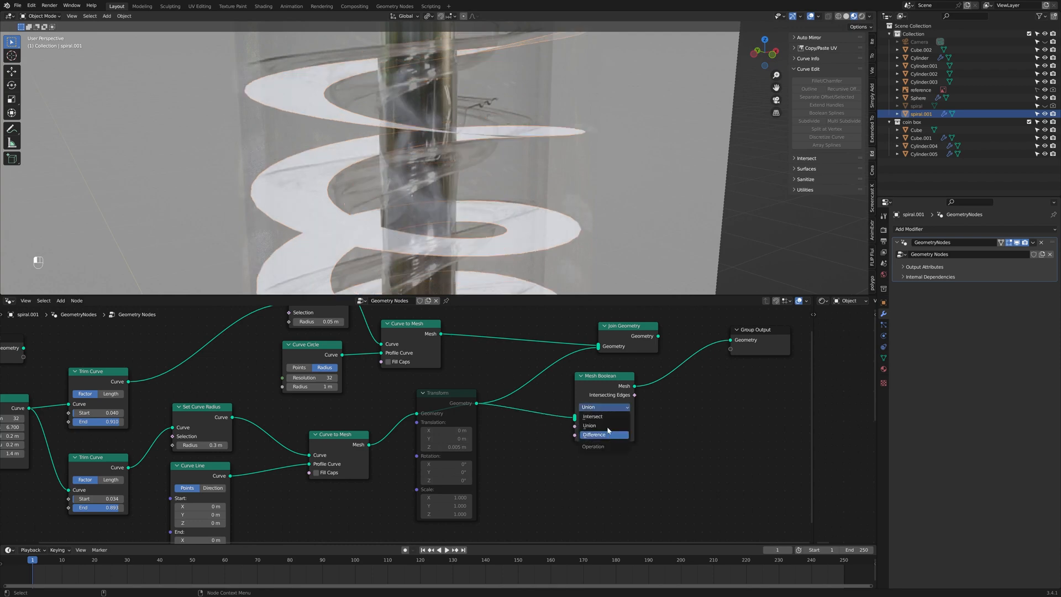
click(597, 422)
drag(440, 333, 576, 418)
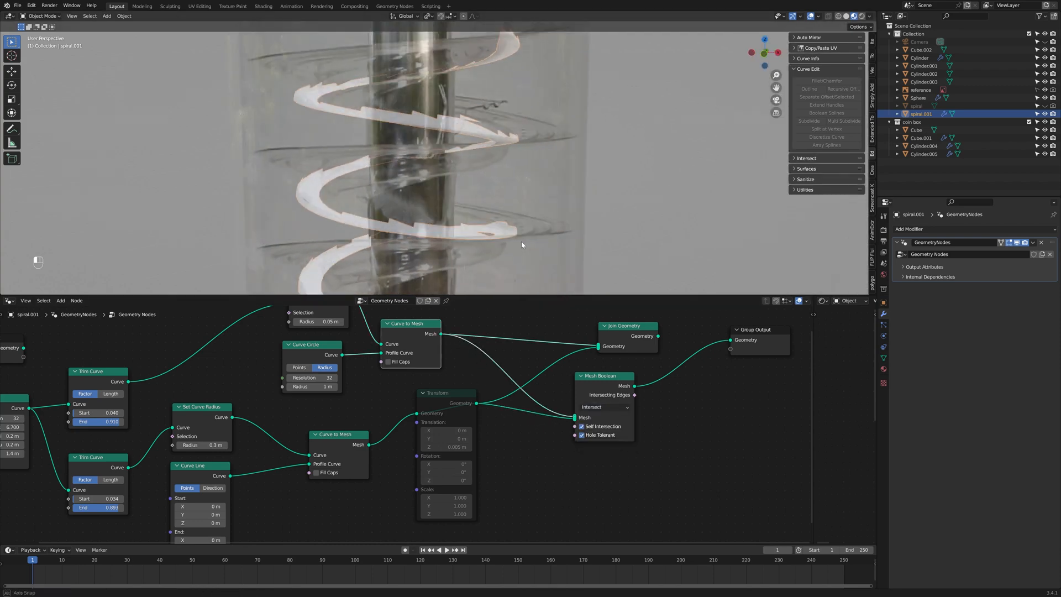
click(604, 407)
click(605, 425)
Step: Try raising the Curve Line's Start Z in 0.1 m increments and set it back to 0 m
middle_drag(533, 267, 480, 232)
middle_drag(282, 505, 359, 477)
mouse_move(291, 528)
mouse_down()
mouse_move(268, 528)
mouse_move(292, 529)
mouse_up()
key(ctrl+z)
key(Return)
click(300, 495)
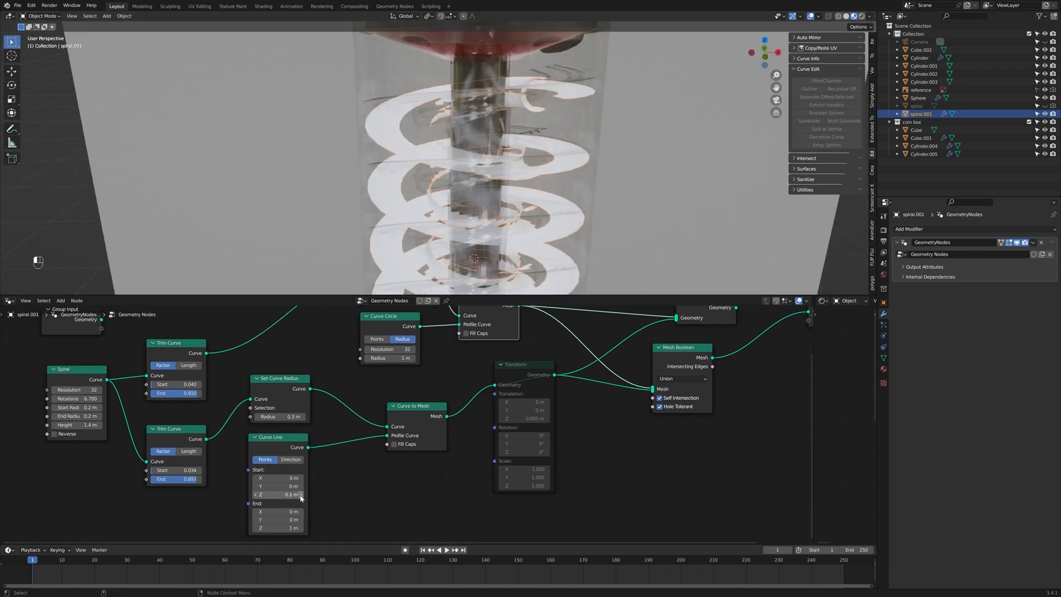
click(300, 495)
click(300, 495)
click(300, 495)
click(300, 495)
click(300, 495)
click(300, 495)
click(300, 495)
click(300, 495)
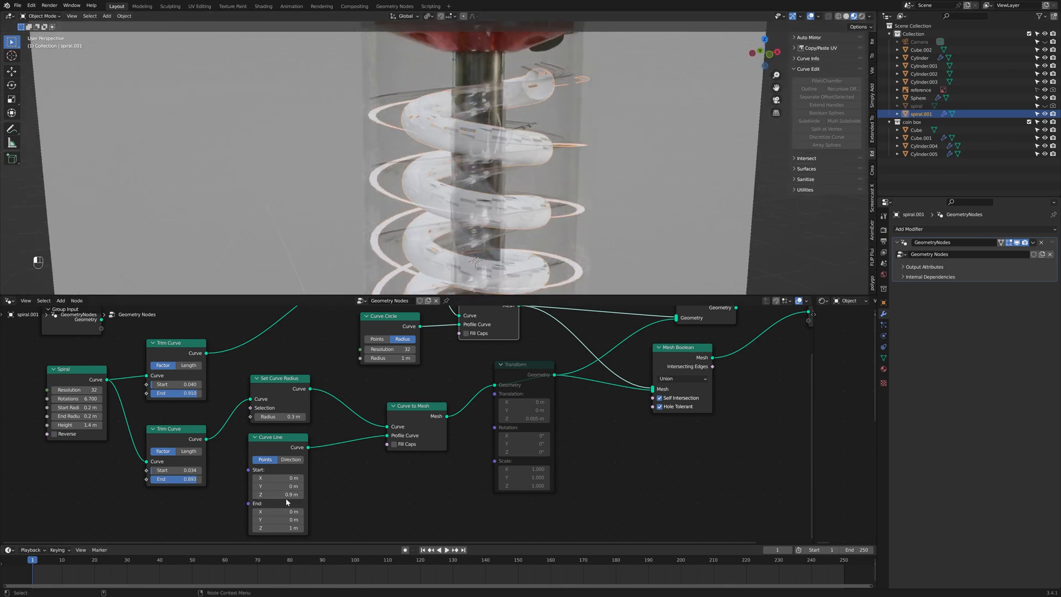
click(286, 495)
text(0)
key(Return)
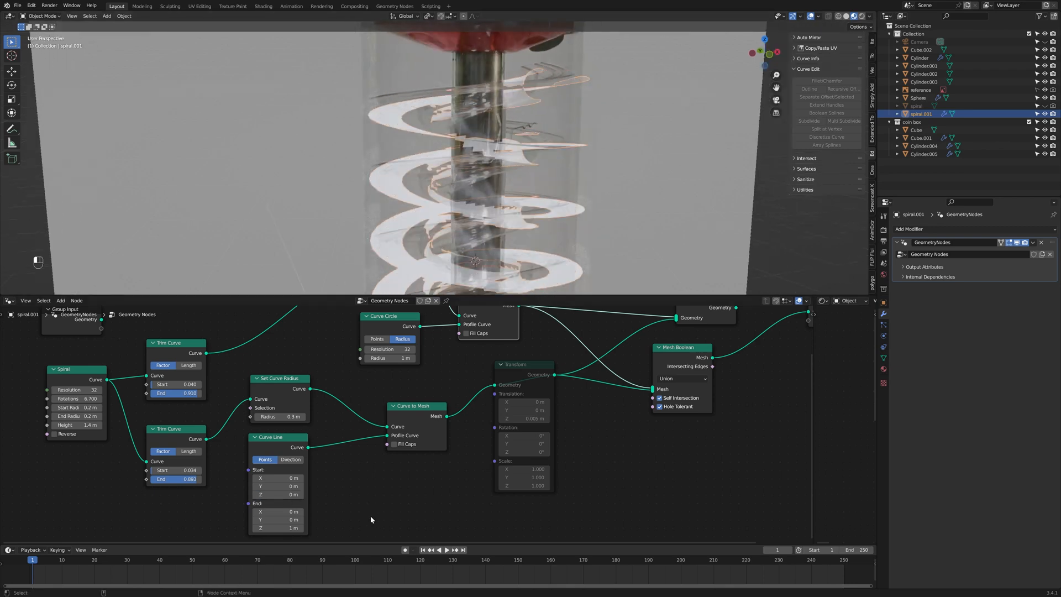
Step: Insert a Subdivide Mesh node between the first Curve to Mesh and the Mesh Boolean, and mute it
middle_drag(609, 444, 589, 471)
key(shift+a)
click(576, 403)
text(sub)
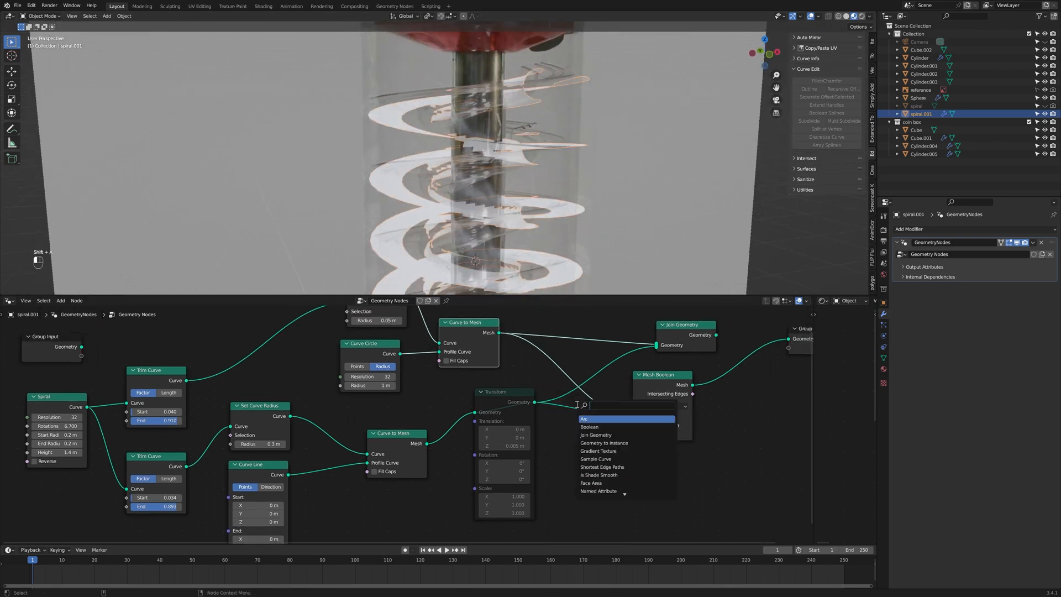
key(Return)
click(344, 416)
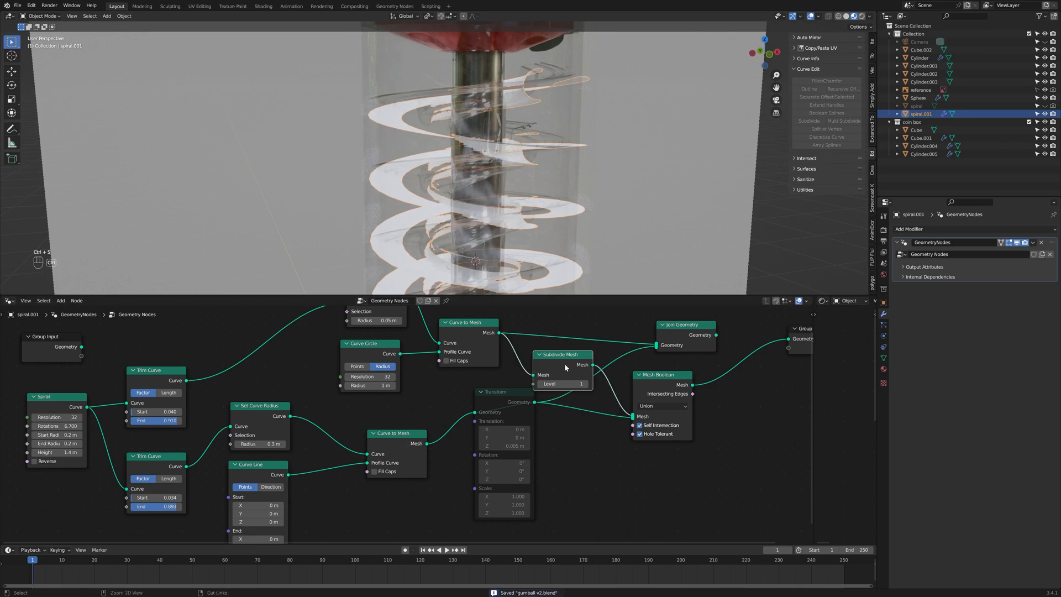
key(m)
drag(564, 366, 552, 355)
Step: Remove the Mesh Boolean node and feed the Group Output directly from the Transform node
middle_drag(521, 275, 515, 194)
middle_drag(575, 412, 548, 419)
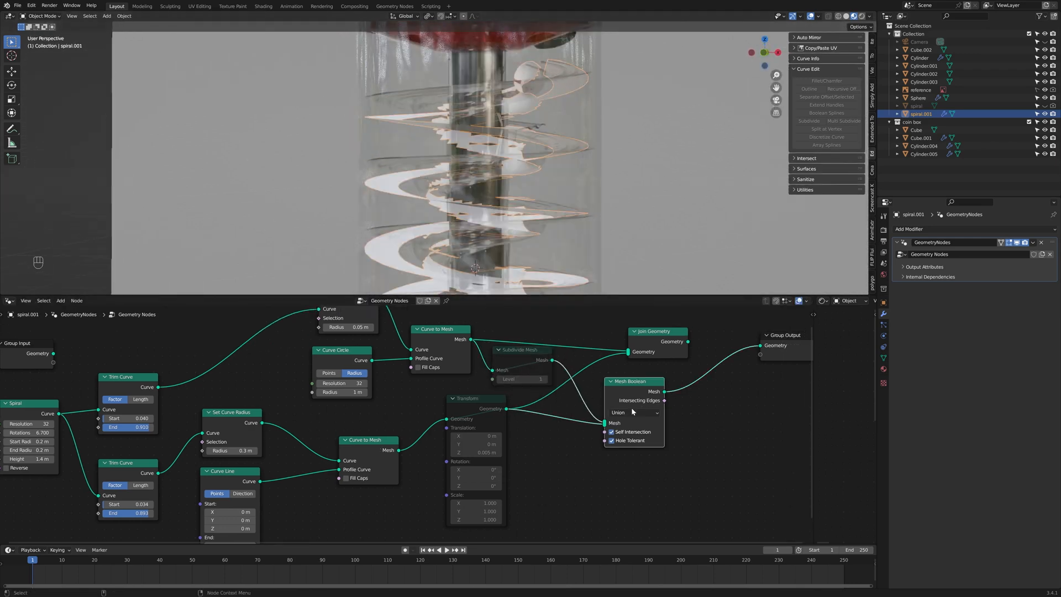
key(ctrl+x)
middle_drag(586, 265, 573, 262)
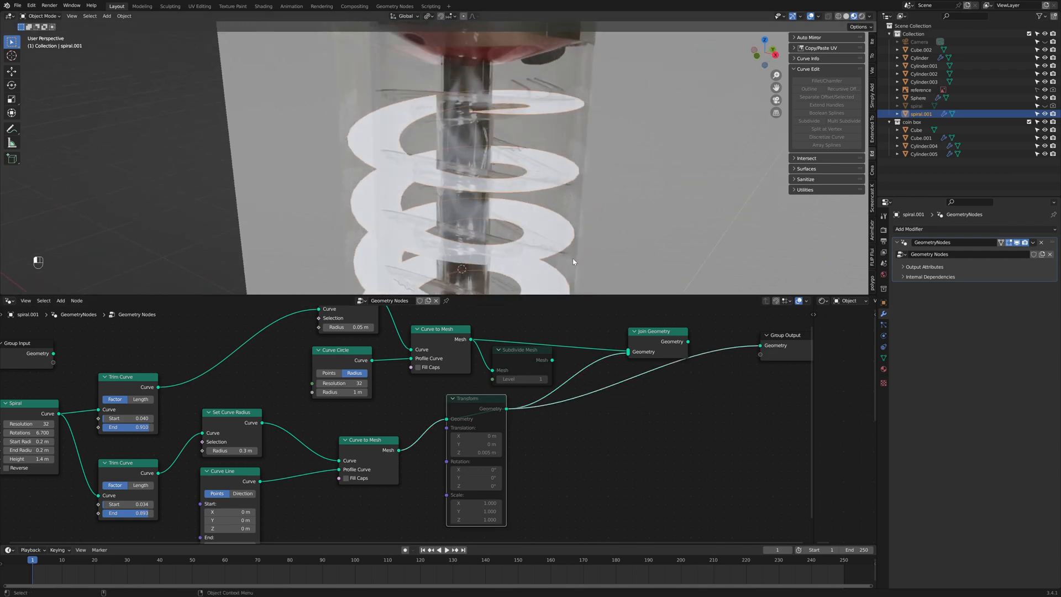
Step: Try different values for the Curve Line's Start Z and the second Set Curve Radius, and undo them
middle_drag(332, 470, 386, 432)
drag(279, 491, 246, 490)
key(ctrl+z)
key(ctrl+z)
key(ctrl+z)
key(ctrl+z)
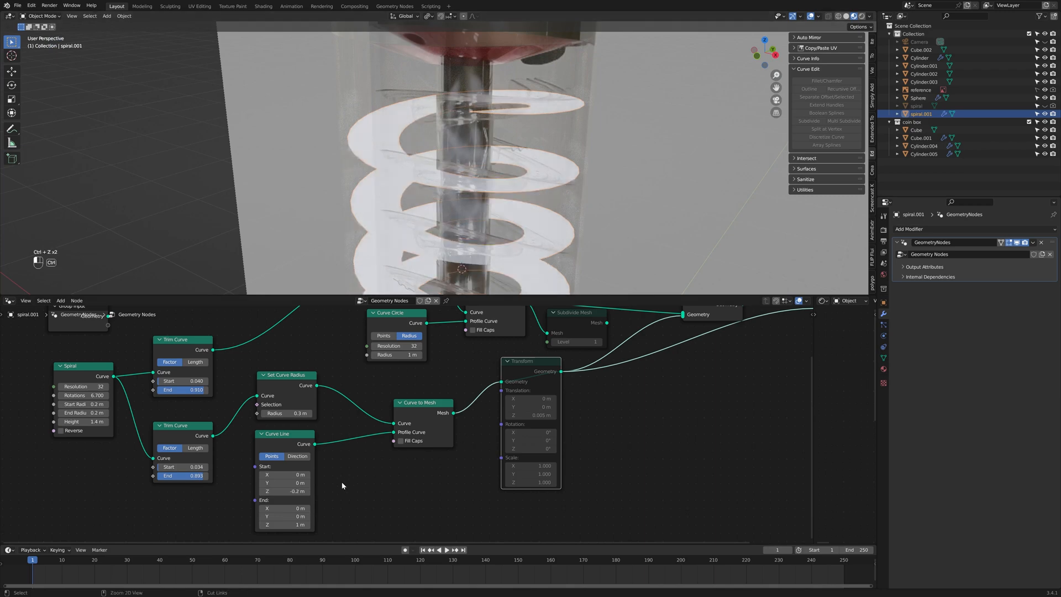
drag(289, 414, 266, 414)
key(ctrl+z)
Step: Connect the first Curve to Mesh directly to the Group Output, set Join Geometry aside, and remove the Subdivide Mesh node
middle_drag(580, 211, 617, 197)
middle_drag(723, 311, 549, 355)
drag(353, 346, 643, 352)
drag(548, 348, 552, 419)
click(418, 374)
key(ctrl+x)
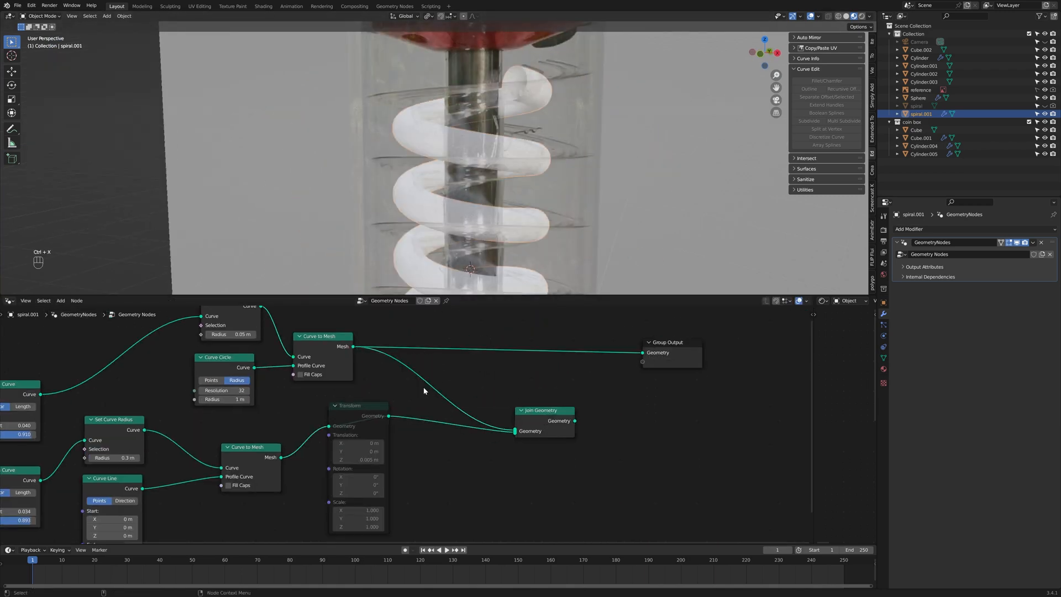
Step: Examine the tube-shaped spiral against the reference in wireframe and solid shading
scroll(140, 445, down, 4)
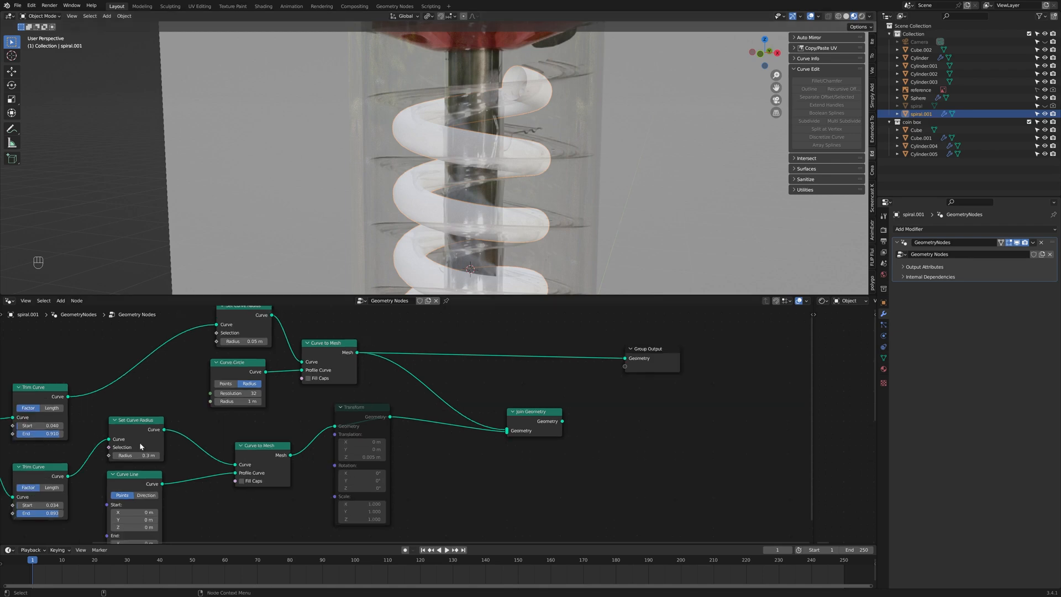
middle_drag(530, 204, 556, 209)
click(838, 16)
scroll(625, 107, up, 4)
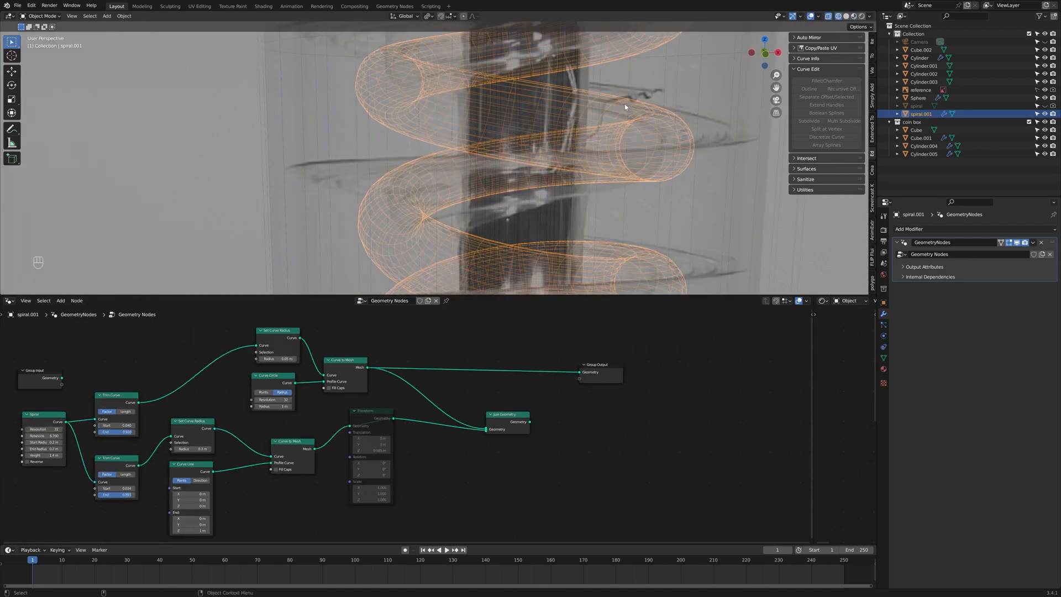
click(846, 16)
scroll(659, 152, down, 7)
scroll(659, 152, up, 6)
mouse_move(641, 130)
middle_down()
mouse_move(713, 127)
mouse_move(716, 145)
mouse_move(658, 148)
middle_up()
Step: Check the spiral inside the glass tube with X-ray toggled, and return to Material Preview shading
click(828, 16)
click(828, 16)
scroll(636, 149, down, 5)
click(500, 156)
click(501, 155)
middle_drag(564, 157, 680, 159)
click(827, 17)
click(827, 17)
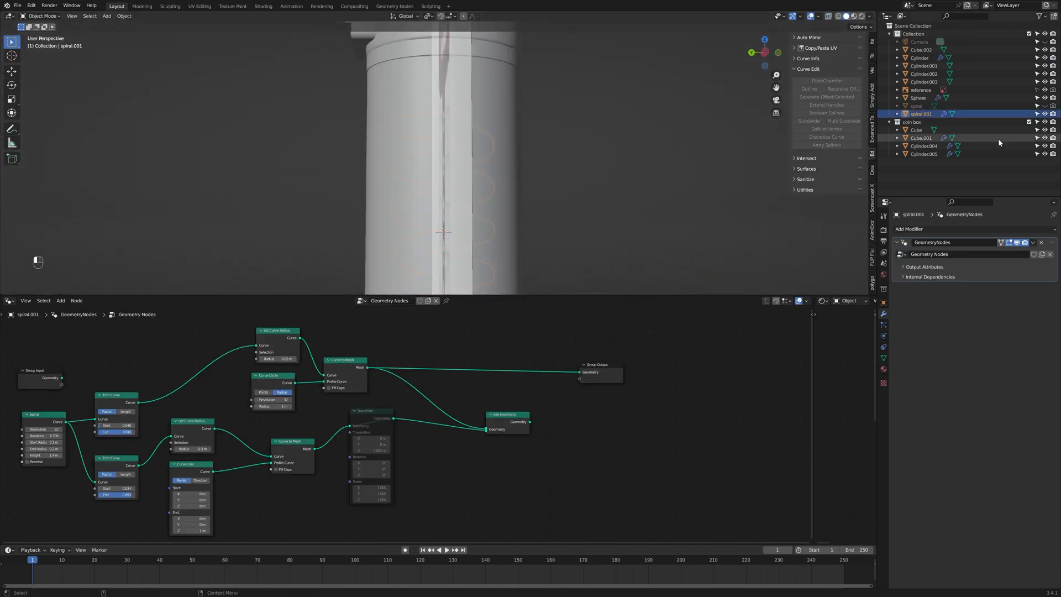
click(853, 16)
middle_drag(487, 166, 609, 170)
scroll(609, 170, up, 4)
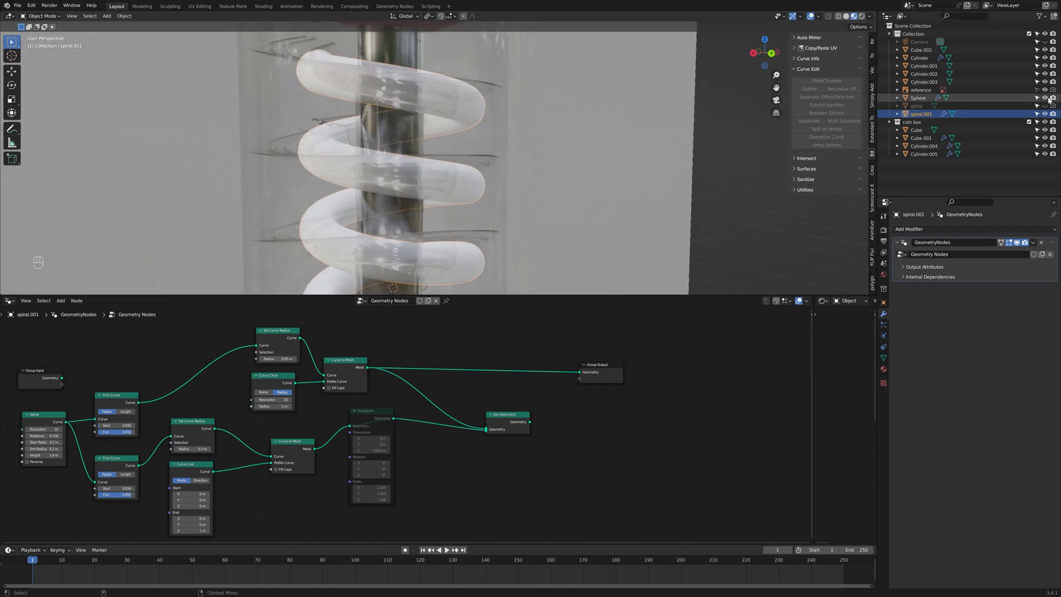
Step: Hide the reference image to view the spiral on its own
click(1044, 89)
scroll(602, 177, up, 4)
scroll(450, 218, down, 4)
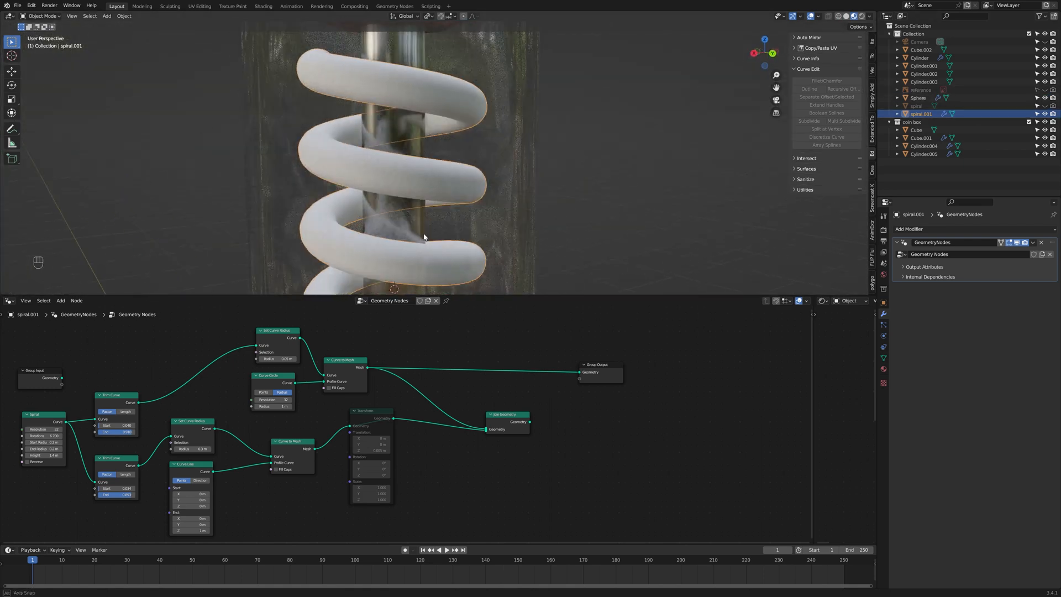
scroll(420, 379, up, 2)
scroll(492, 437, up, 3)
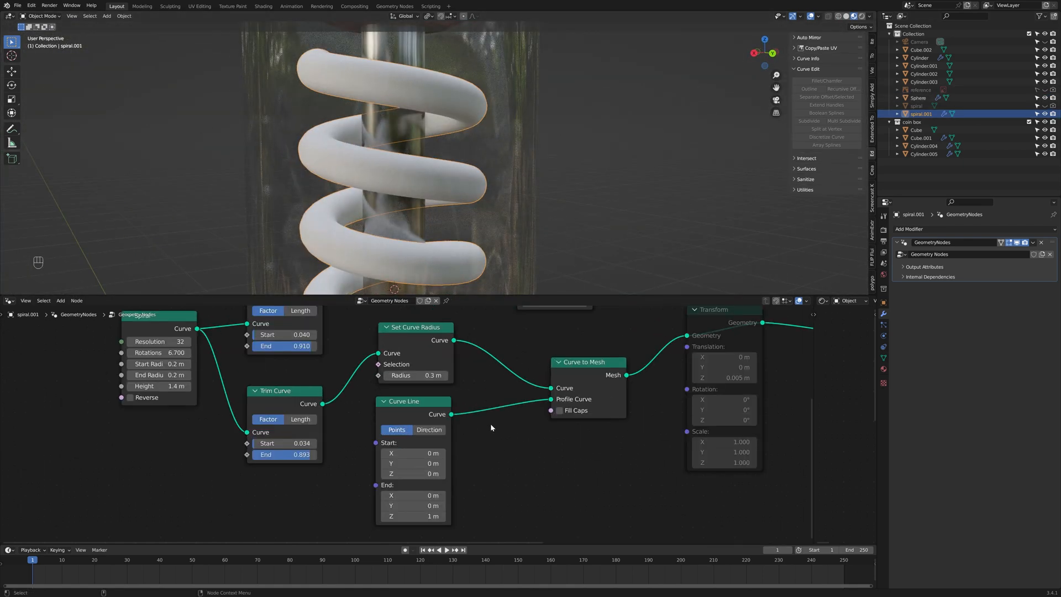
Step: Add an Arc node to the spiral's node tree beside the upper Trim Curve node
scroll(464, 431, down, 1)
middle_drag(491, 374, 454, 459)
drag(274, 409, 258, 343)
key(shift+a)
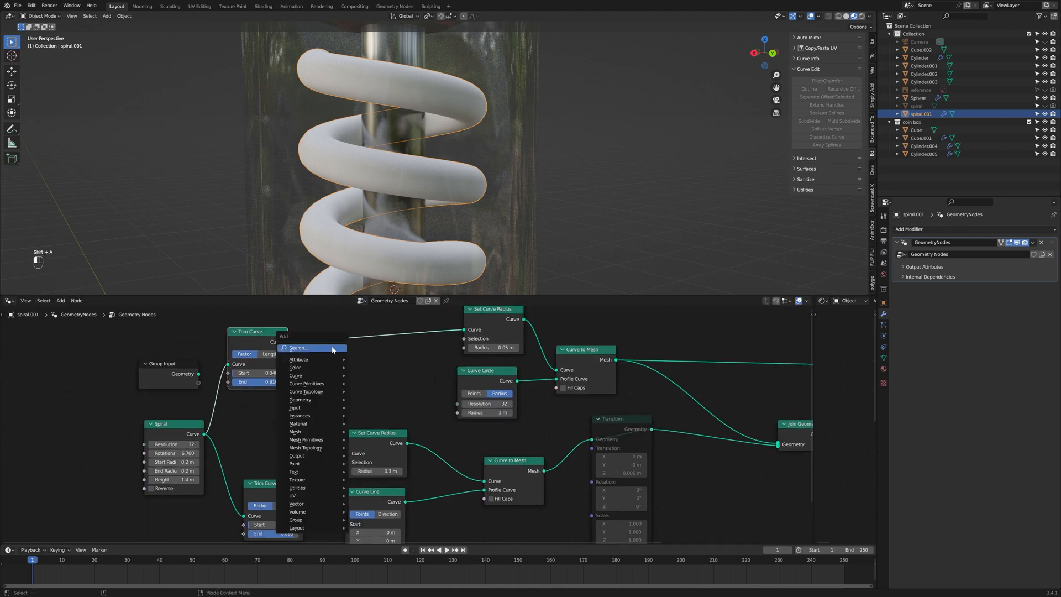
click(333, 348)
text(arc)
key(Return)
click(319, 356)
drag(341, 471, 367, 495)
drag(367, 495, 374, 537)
drag(347, 360, 359, 384)
drag(389, 382, 556, 379)
drag(380, 432, 338, 433)
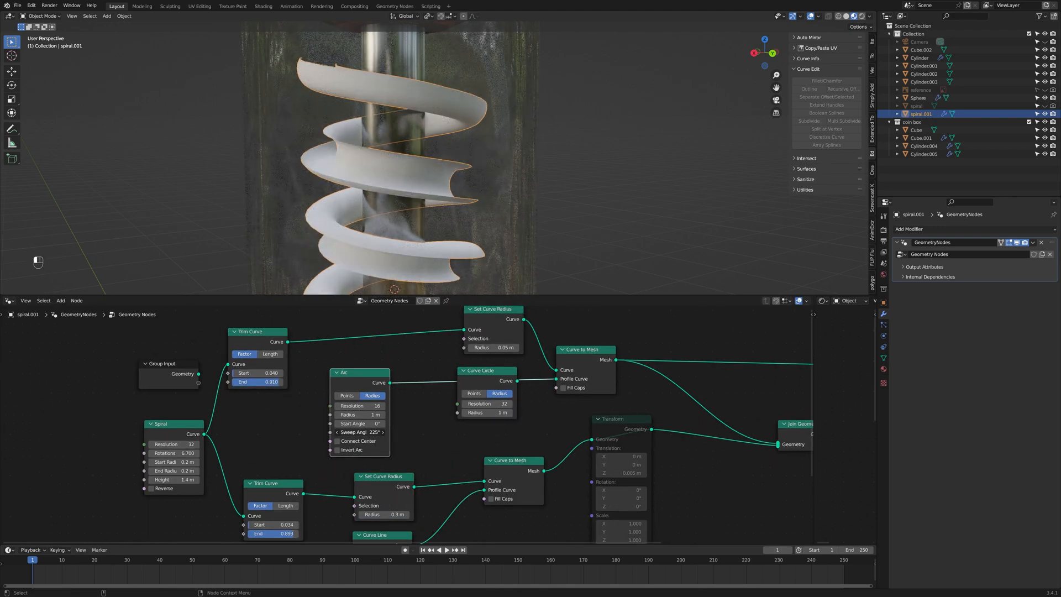
Step: Insert a Set Curve Tilt node between Set Curve Radius and the first Curve to Mesh, and set the tilt to 86.5°
drag(494, 322, 358, 327)
key(shift+a)
click(521, 318)
text(set c)
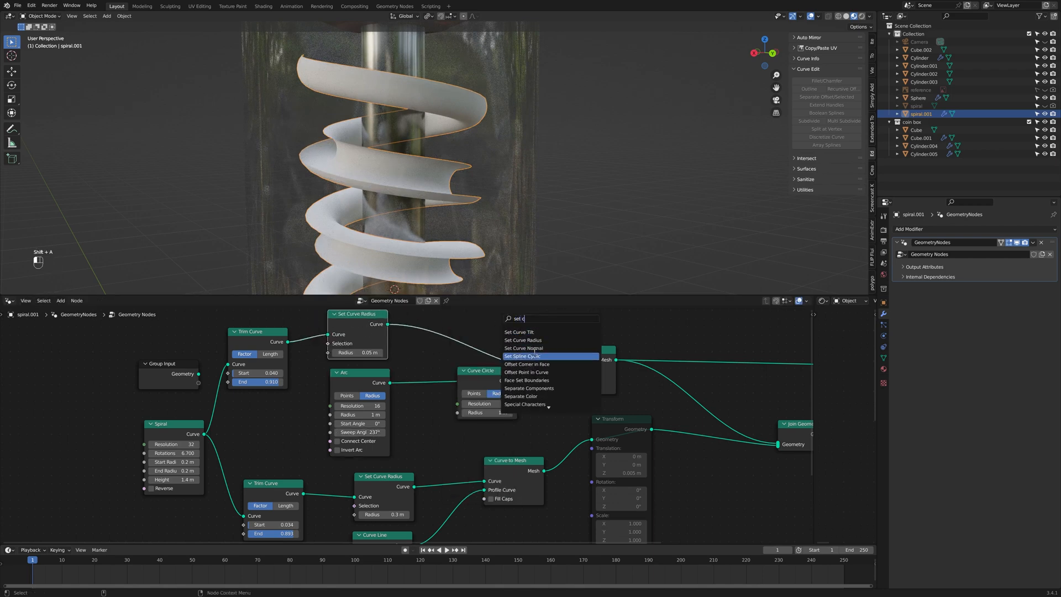
click(525, 356)
click(433, 349)
drag(446, 352, 492, 351)
middle_drag(553, 221, 404, 221)
scroll(457, 232, down, 4)
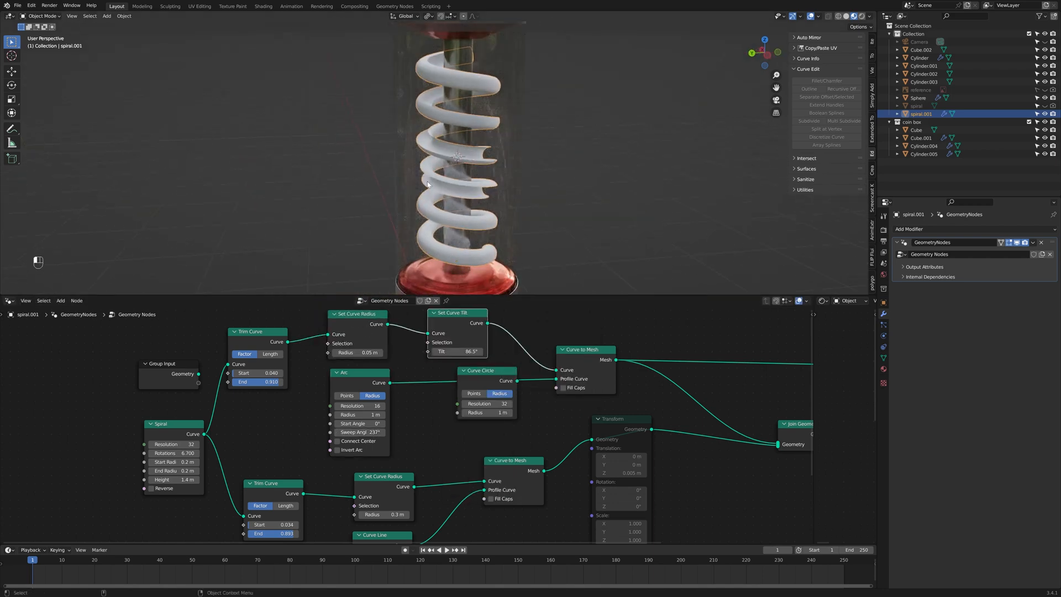
scroll(457, 232, up, 1)
Step: Set the Curve Circle node aside and space out the Set Curve Tilt and Arc nodes
drag(501, 377, 549, 402)
drag(484, 355, 535, 350)
middle_drag(457, 382, 456, 357)
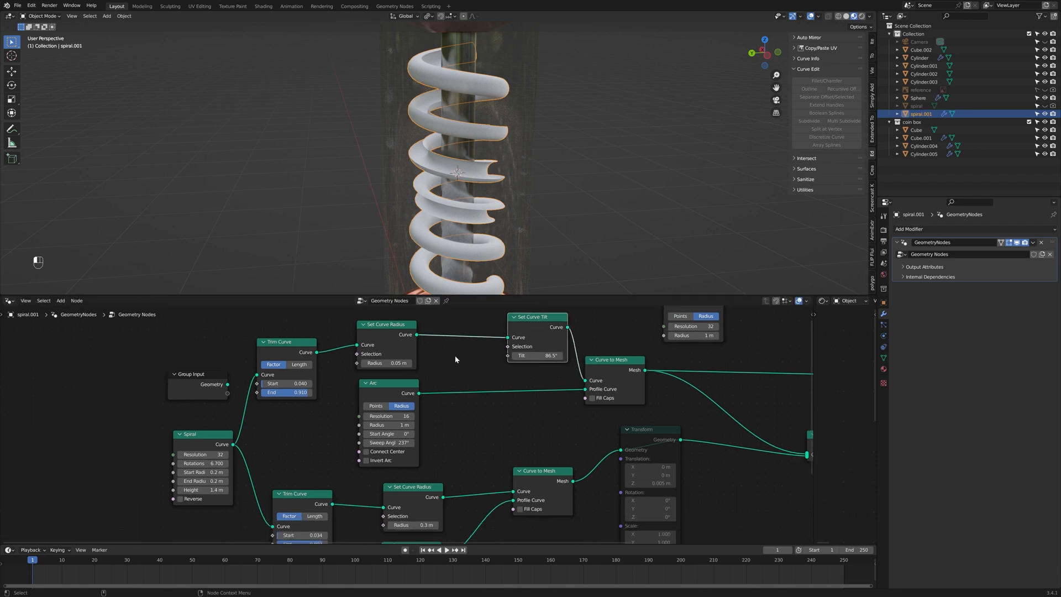
drag(386, 393, 369, 403)
Step: Add a Sample Curve node fed by the upper Trim Curve and connect its Tangent output to the Set Curve Tilt's tilt
key(shift+a)
mouse_move(443, 385)
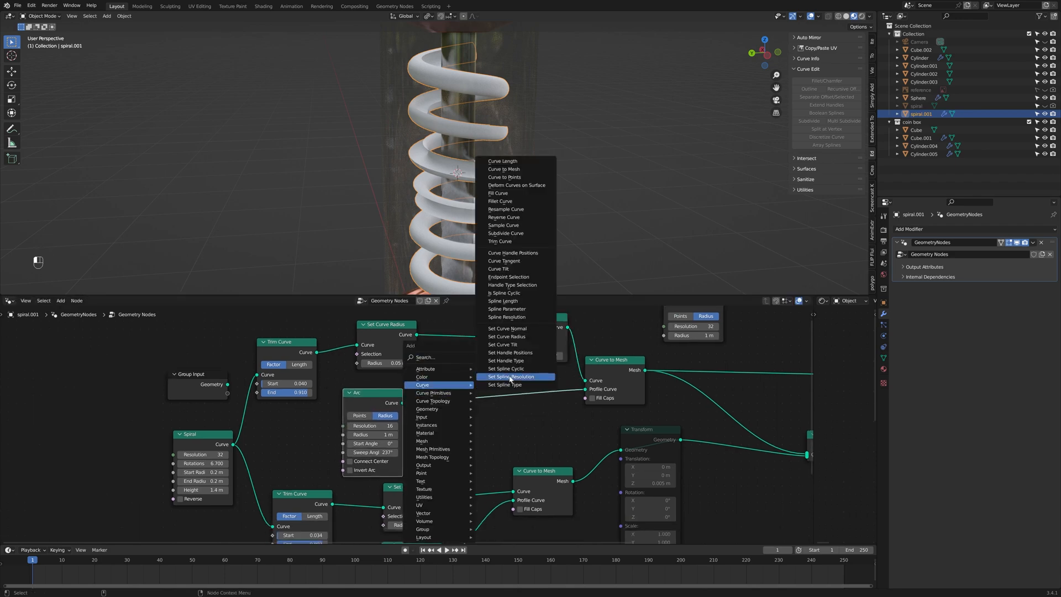
click(503, 225)
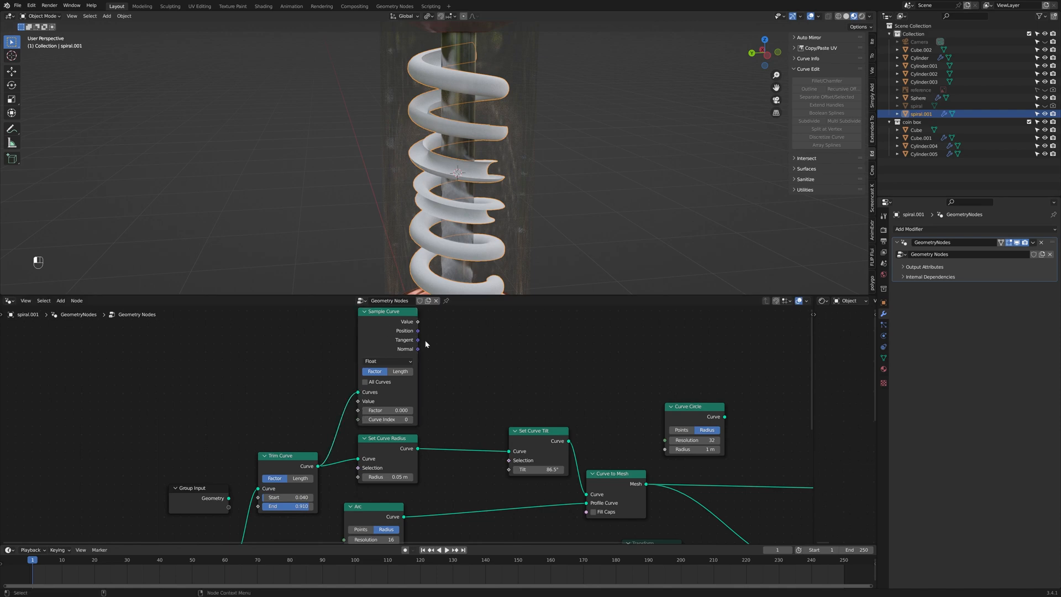
drag(509, 470, 508, 469)
drag(418, 340, 508, 469)
Step: Try Sample Curve's Position and Tangent outputs in Length mode, and drive the tilt with Normal at a length of 0.4 m
drag(419, 331, 419, 331)
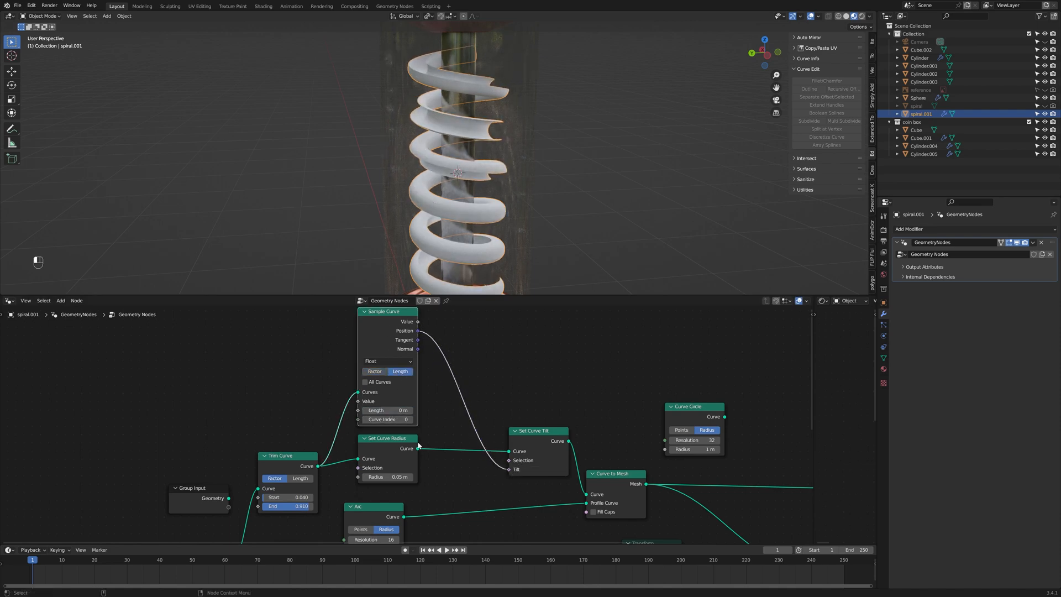
drag(387, 410, 419, 410)
drag(418, 340, 508, 469)
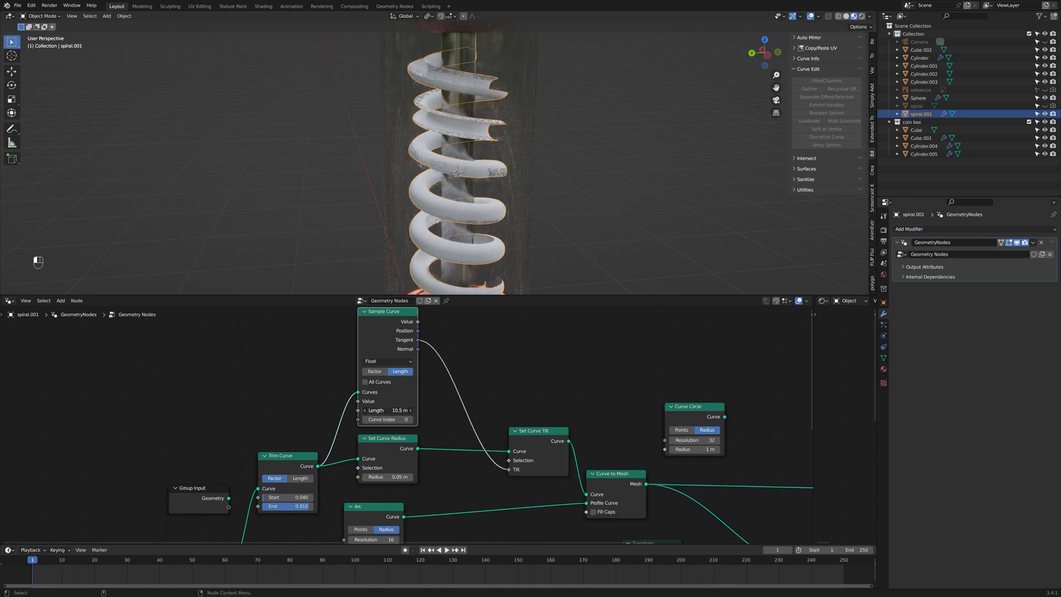
drag(400, 410, 378, 410)
drag(418, 349, 508, 469)
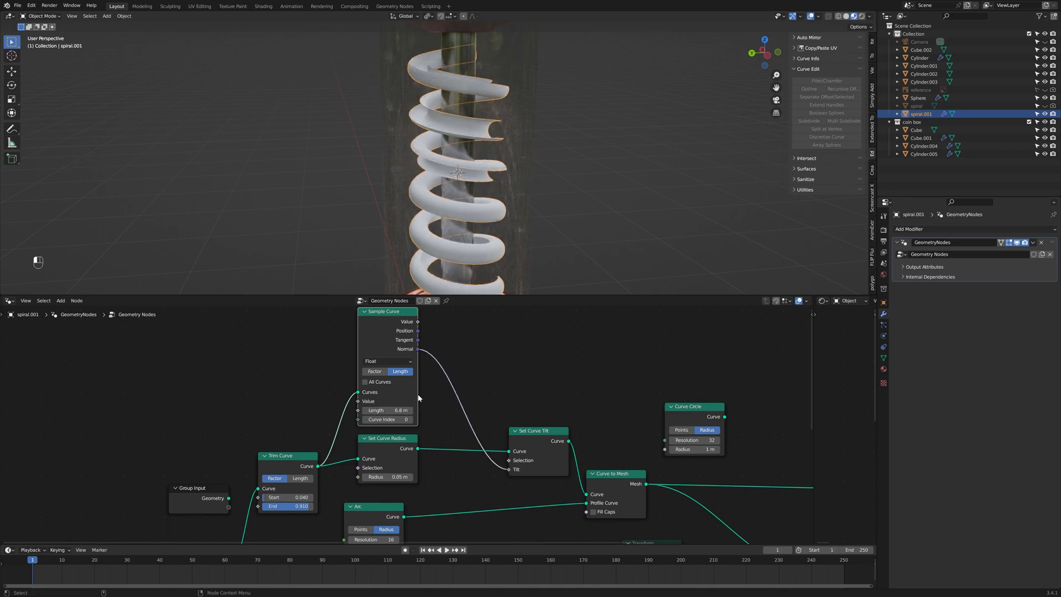
drag(387, 410, 375, 410)
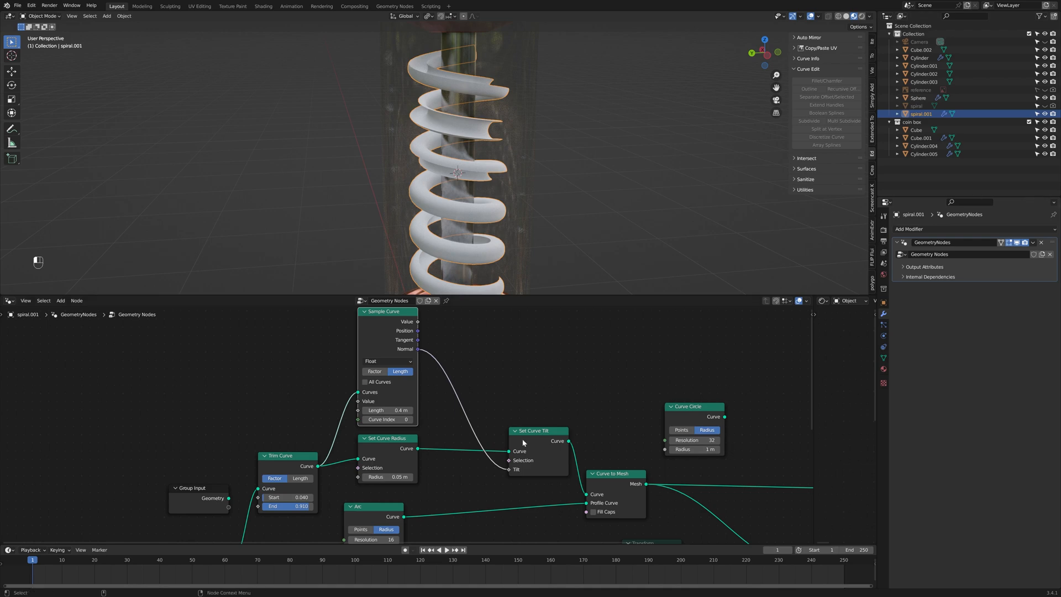
middle_drag(456, 538, 408, 451)
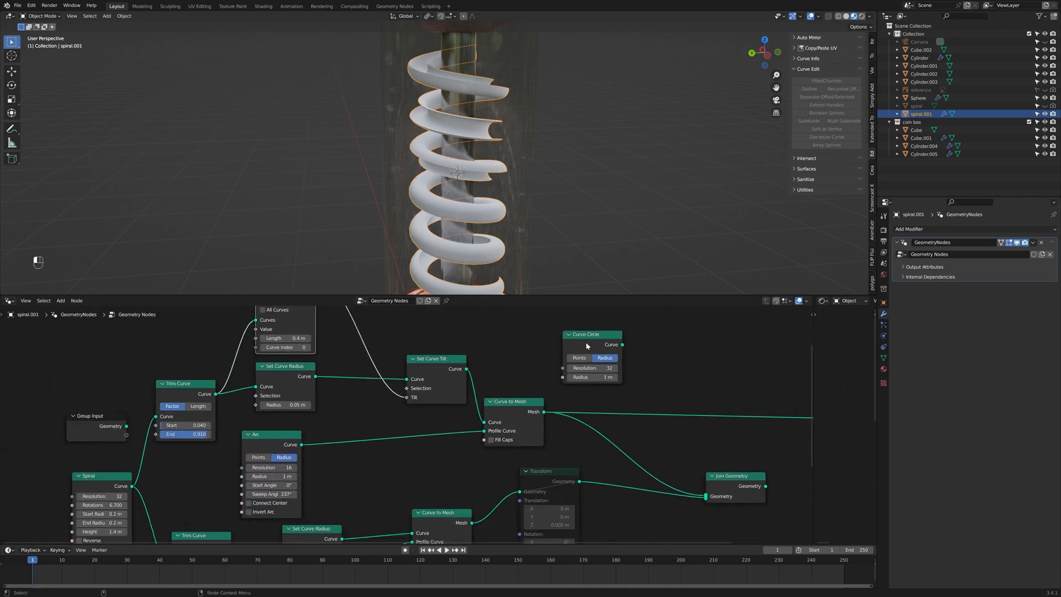
drag(587, 345, 367, 469)
drag(403, 468, 484, 431)
Step: Duplicate the spiral in place as a backup, hide the copy, and select spiral.001
key(shift+d)
right_click(515, 160)
drag(1044, 122, 1053, 122)
click(981, 114)
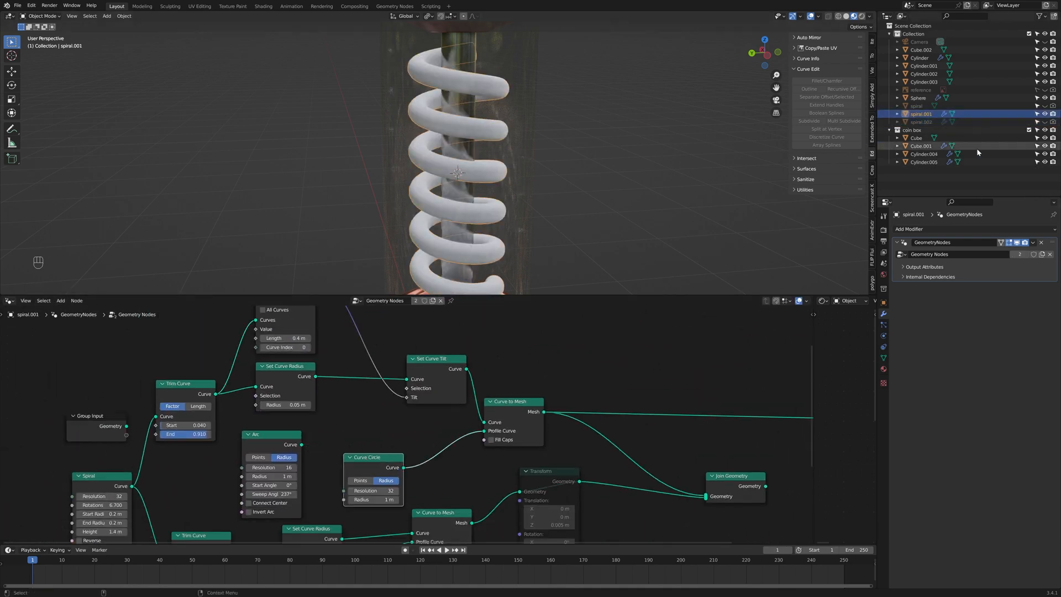
Step: Apply the Geometry Nodes modifier to spiral.001 and try out loop selections on its tube mesh
click(1033, 243)
click(1011, 254)
key(Tab)
scroll(422, 95, up, 3)
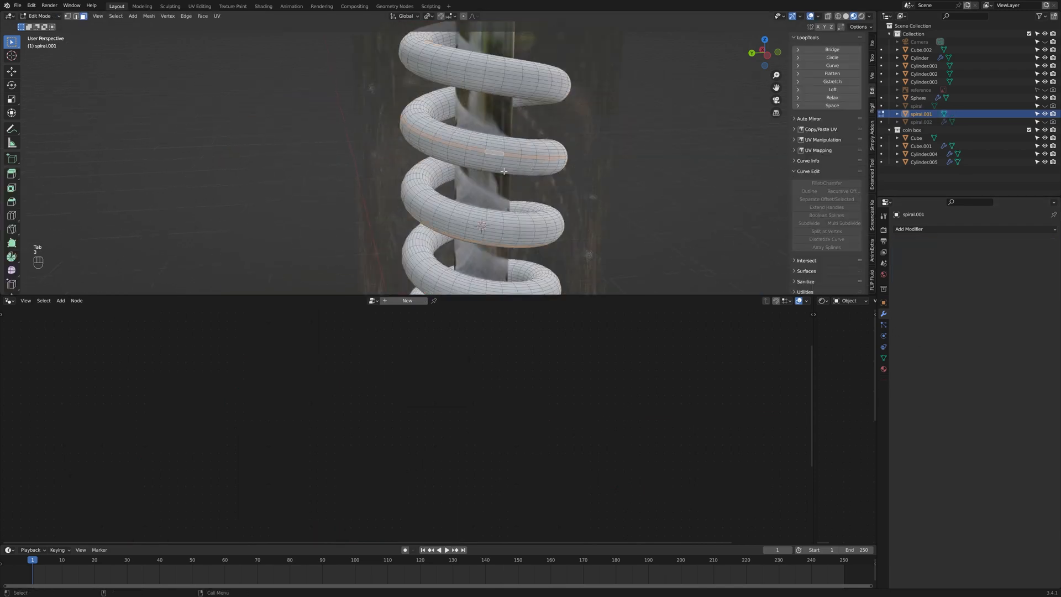
scroll(504, 171, down, 5)
middle_drag(504, 171, 555, 161)
scroll(510, 188, up, 5)
scroll(534, 231, up, 4)
scroll(535, 231, down, 5)
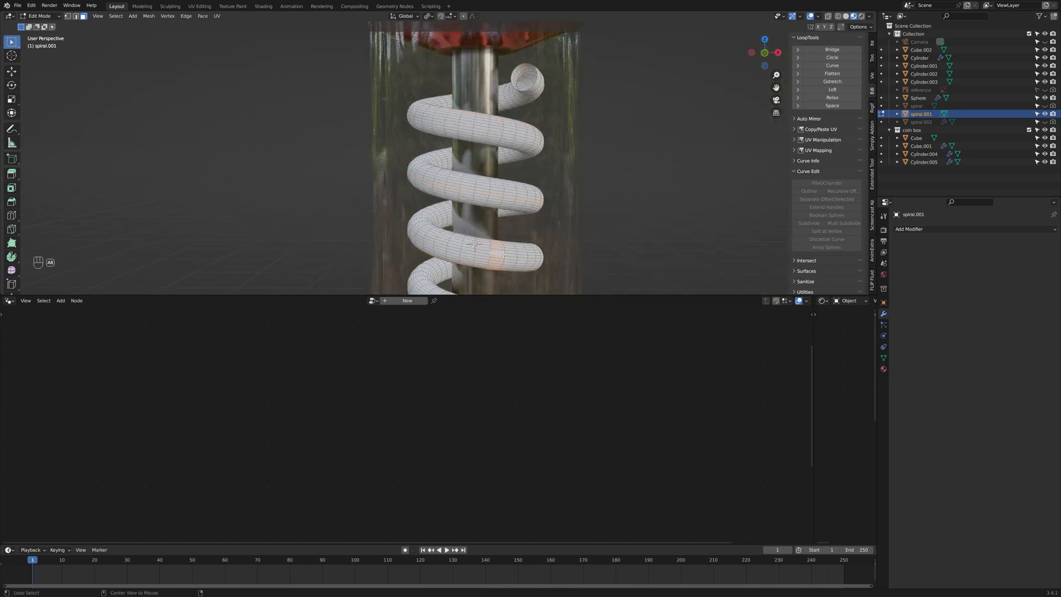
Step: Bring back the backup spiral.002 and delete the applied spiral.001 and the old spiral object
click(1044, 113)
click(1044, 122)
key(Delete)
key(Delete)
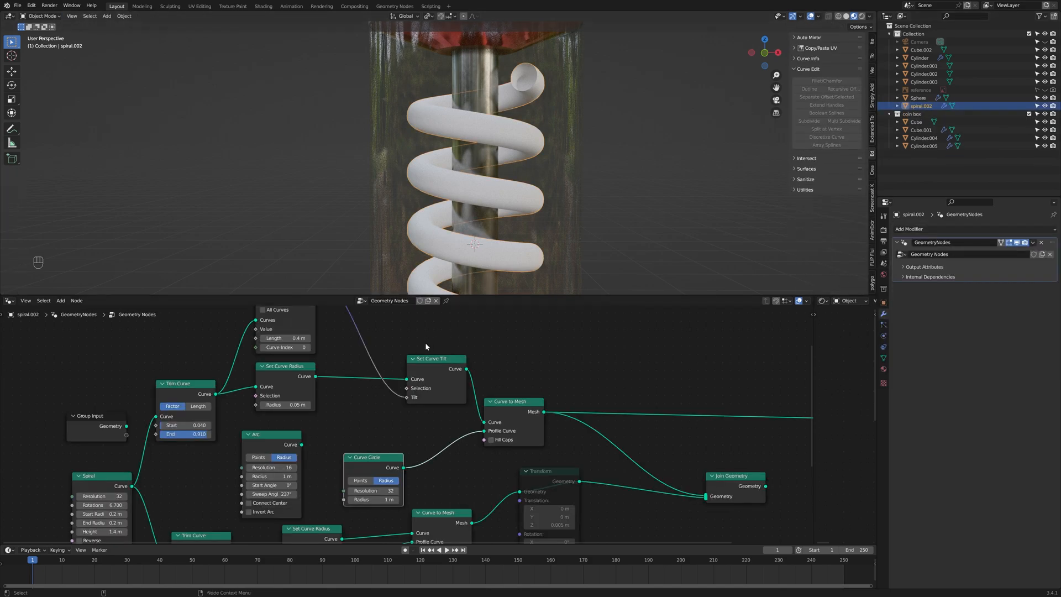
Step: Switch the Curve Circle node to Points mode and move it up for room
click(360, 481)
middle_drag(389, 473, 396, 440)
drag(396, 441, 395, 393)
Step: Try different coordinates for the Curve Circle's points and undo each change
drag(386, 453, 398, 478)
key(ctrl+z)
drag(387, 519, 404, 520)
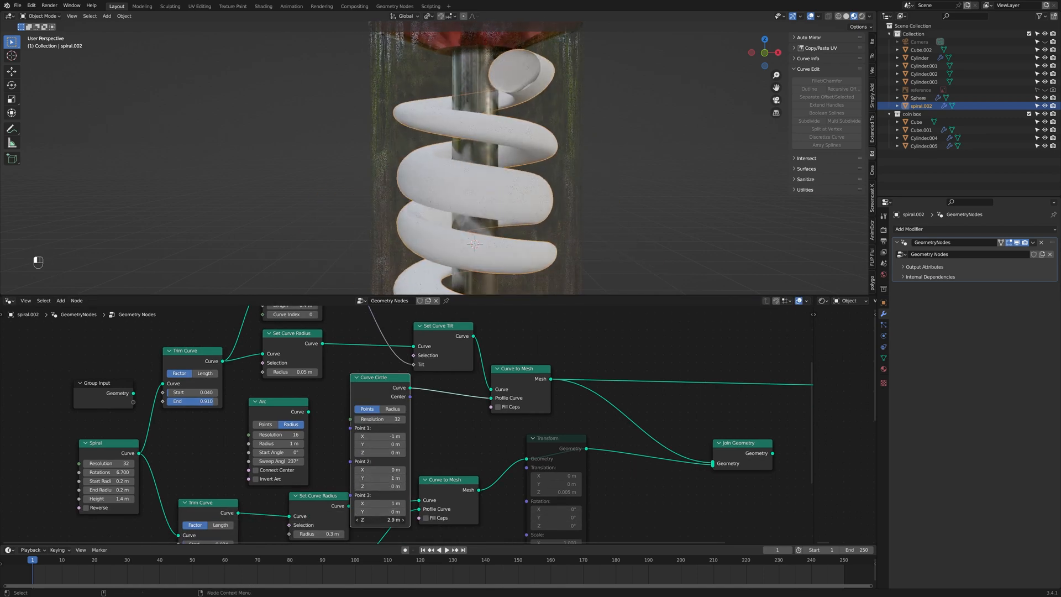
key(ctrl+z)
drag(387, 452, 395, 452)
key(ctrl+z)
Step: Feed the ramp's Trim Curve from a duplicated Spiral node with start and end radius set to 0.1 m
scroll(560, 197, down, 4)
middle_drag(560, 197, 523, 208)
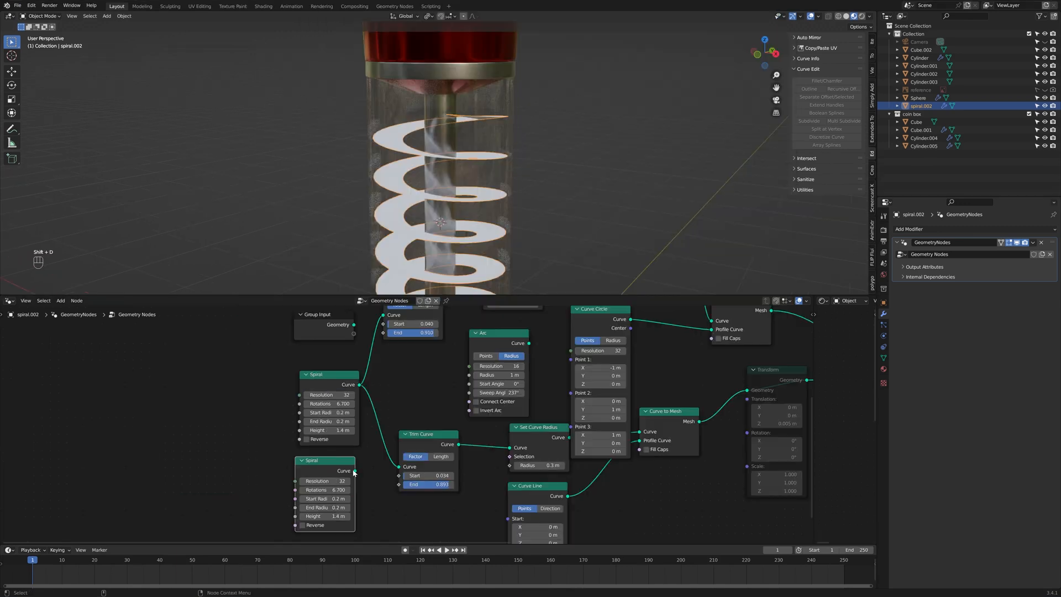
scroll(407, 388, up, 1)
click(291, 478)
click(292, 468)
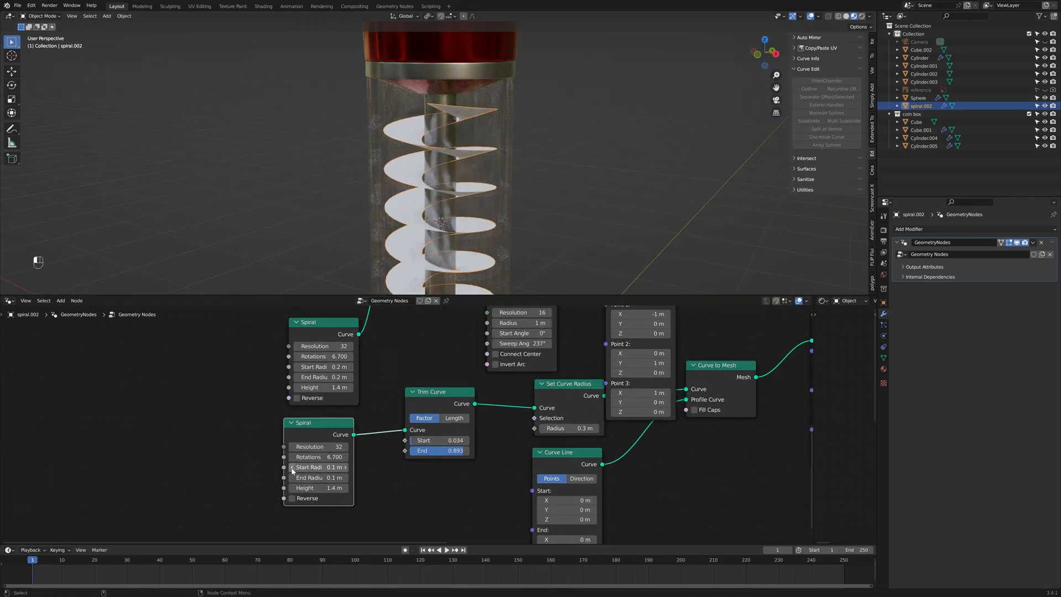
middle_drag(443, 231, 430, 230)
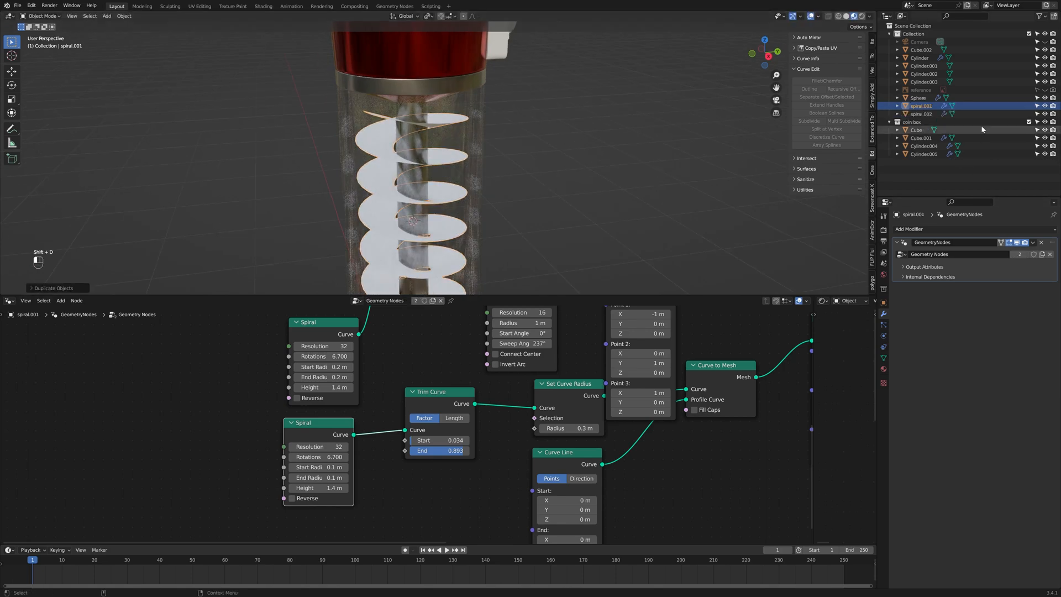
Step: Apply the modifier on the duplicated ramp spiral.001 and shift its edge loop along Z with proportional editing
key(ctrl+a)
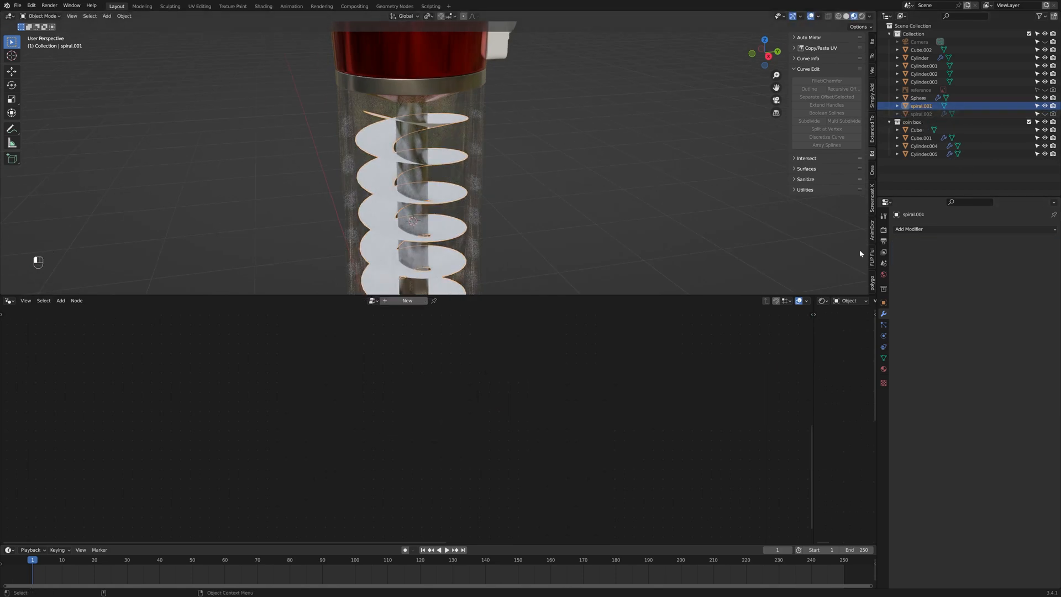
key(Tab)
scroll(399, 127, up, 4)
middle_drag(386, 203, 525, 221)
key(o)
key(g)
key(z)
click(553, 252)
Step: Scale and move an edge loop of the ramp to match the reference image in back view
key(KP_3)
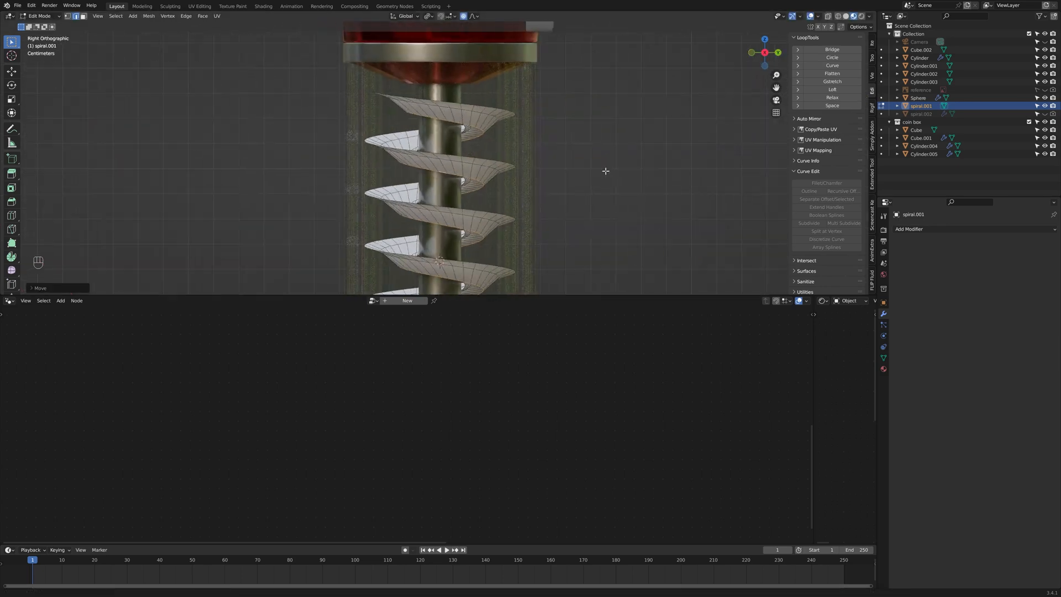
click(778, 53)
scroll(629, 135, up, 2)
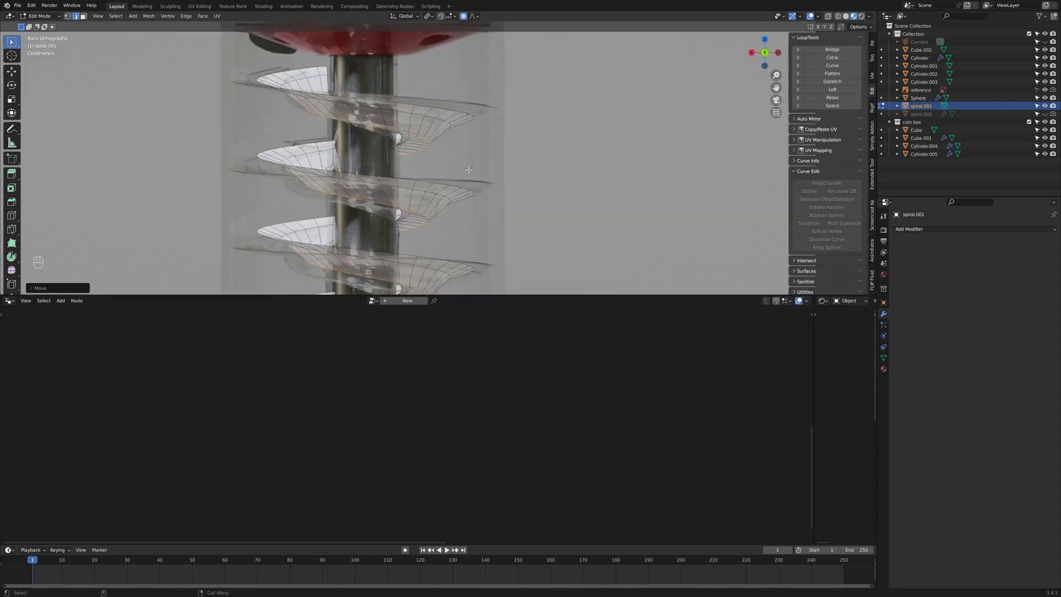
shift+middle_drag(585, 138, 559, 209)
alt+click(487, 145)
key(s)
click(623, 185)
key(g)
click(359, 217)
Step: Bevel the ramp's selected edge loop, shift it along Z to shape the channel, and hide the reference image
key(ctrl+b)
click(774, 50)
key(Tab)
scroll(537, 206, up, 2)
key(Tab)
key(g)
key(z)
click(533, 206)
key(Tab)
click(1044, 89)
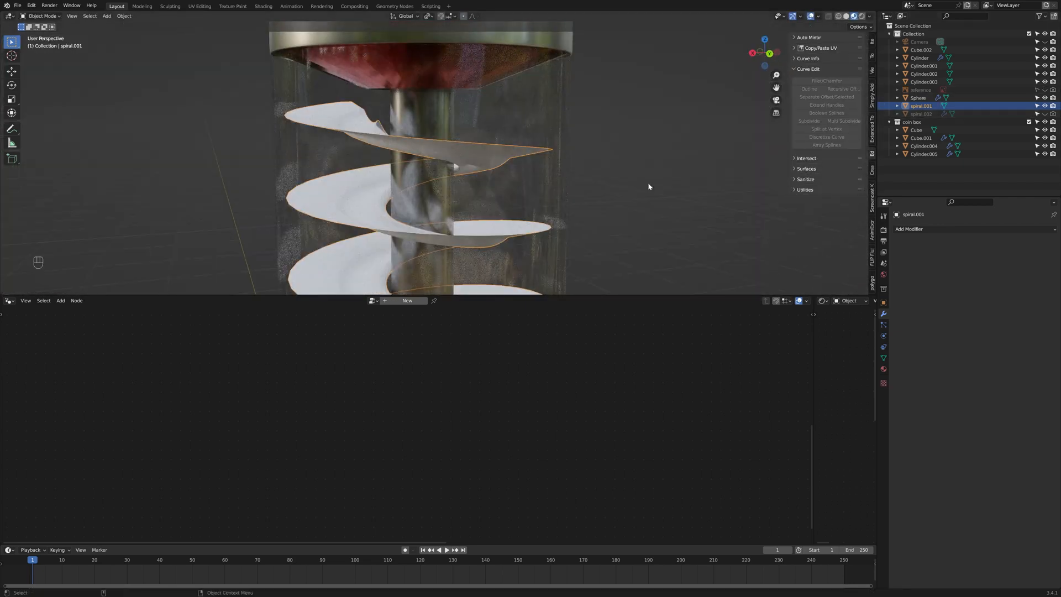
Step: Raise the ramp's inner edge loop about 0.03 m along Z with smooth proportional falloff
middle_drag(649, 187, 666, 203)
scroll(552, 182, up, 2)
key(Tab)
alt+click(496, 175)
key(g)
key(z)
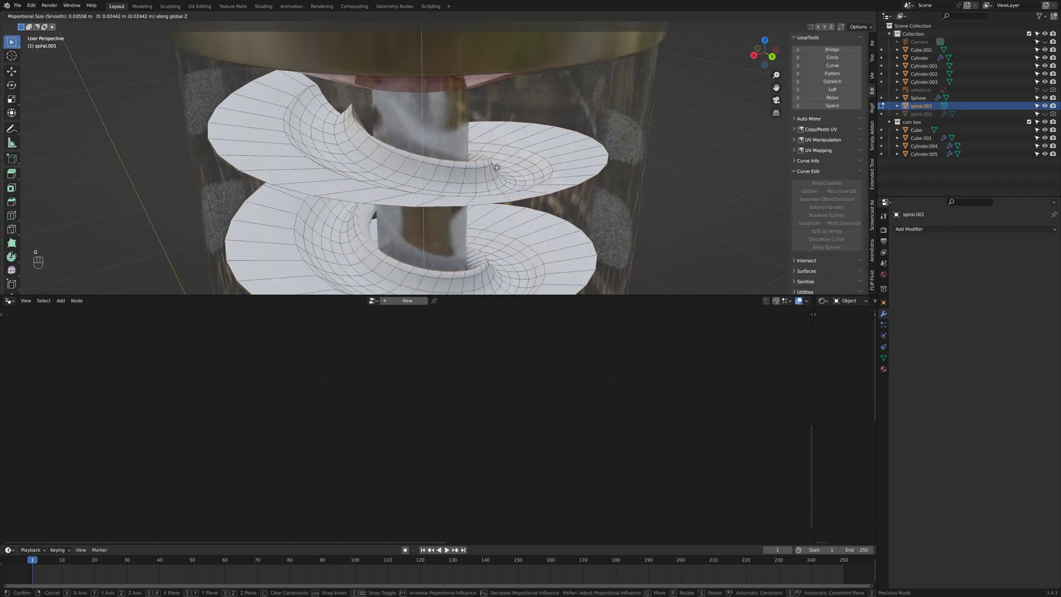
scroll(496, 163, down, 10)
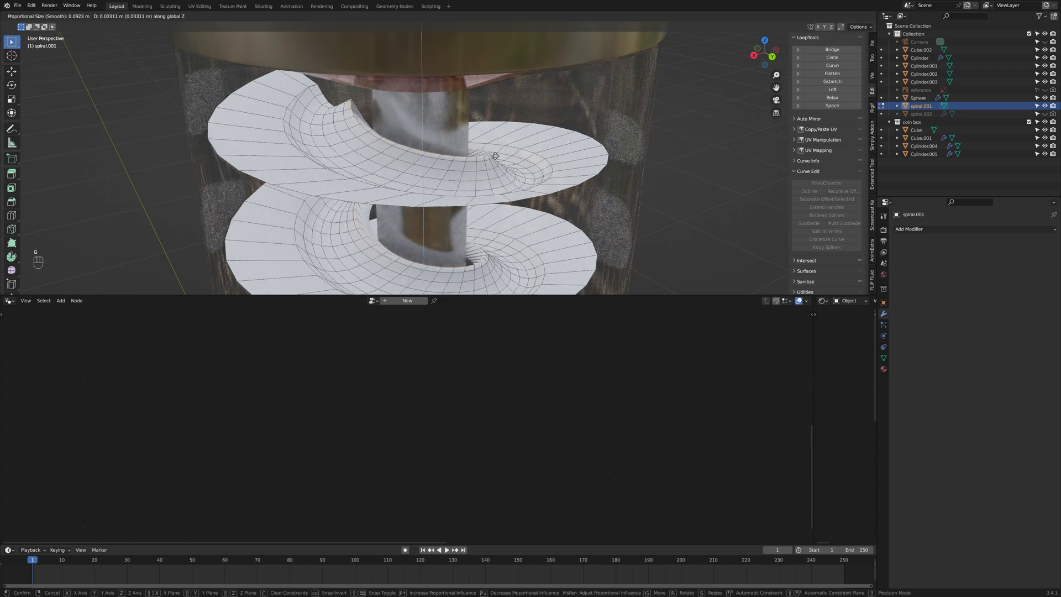
scroll(495, 156, up, 2)
click(494, 155)
Step: Lower the ramp's inner loop about 0.01 m along Z in back view
middle_drag(494, 155, 570, 132)
key(g)
key(z)
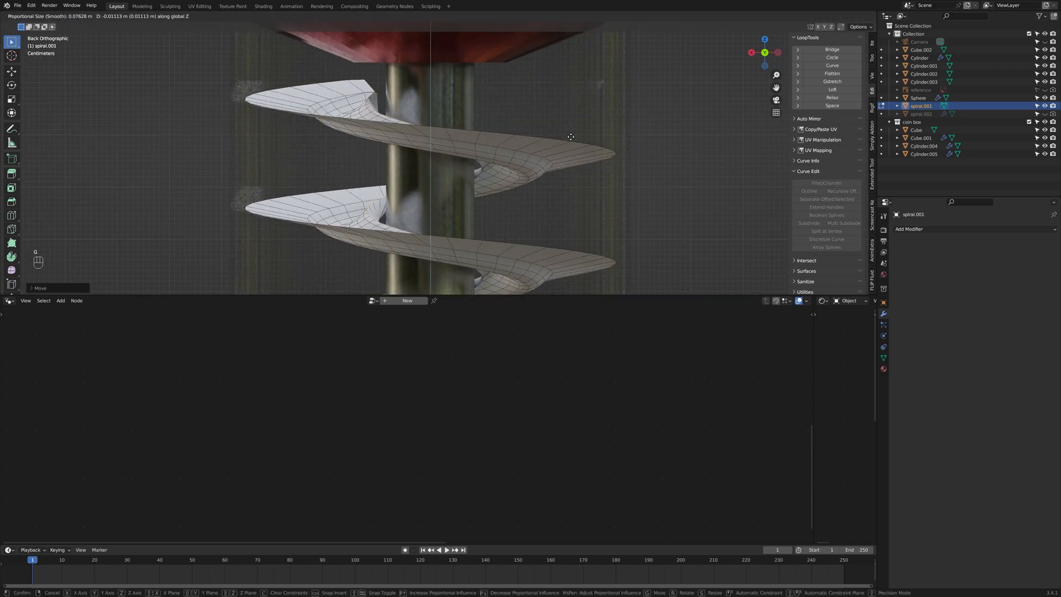
click(571, 137)
scroll(540, 204, down, 3)
scroll(540, 204, up, 3)
Step: Move the face loop along the ramp's channel along Z with proportional editing, and check the shape in Object Mode
middle_drag(540, 204, 657, 193)
key(3)
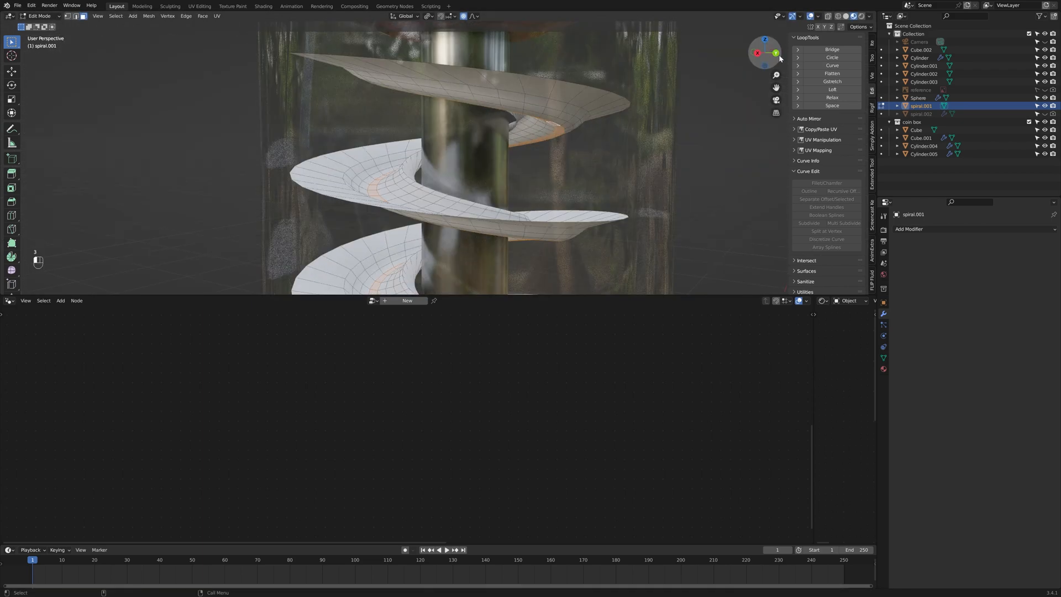
click(777, 55)
key(g)
key(z)
click(663, 132)
key(Tab)
middle_drag(663, 133, 572, 172)
Step: Try scaling the selected channel faces of the ramp and undo it
key(Tab)
scroll(652, 180, up, 5)
key(s)
click(720, 177)
scroll(720, 177, down, 3)
key(ctrl+z)
Step: Adjust the channel faces along Z once more and return to Object Mode
key(g)
key(z)
click(589, 137)
scroll(589, 136, down, 4)
key(Tab)
scroll(573, 171, up, 2)
Step: Add a Solidify modifier and a Subdivision Surface modifier to the spiral ramp, and save the file
click(921, 229)
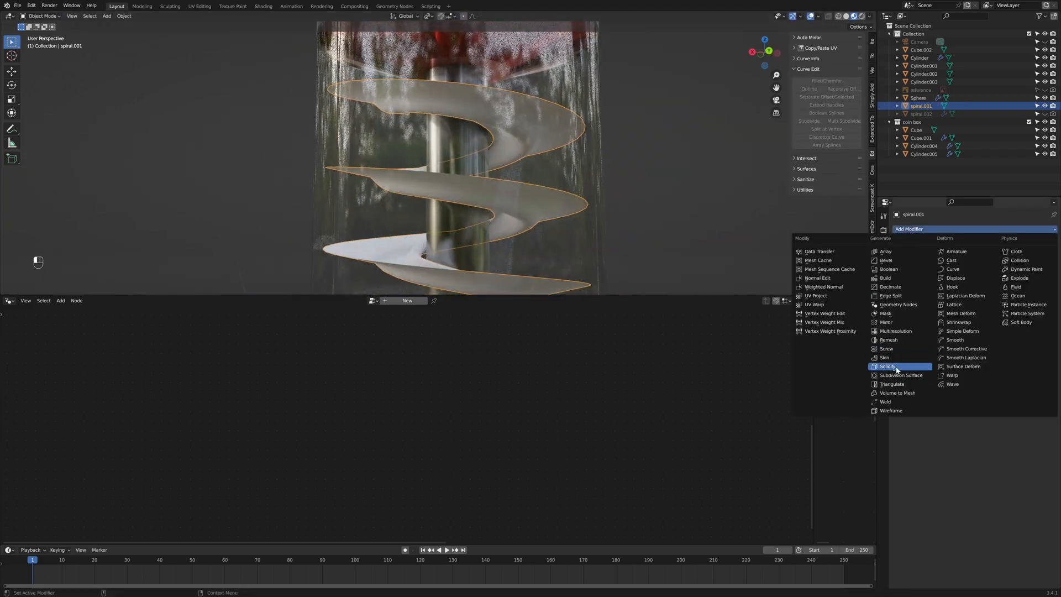
click(887, 366)
scroll(788, 256, up, 1)
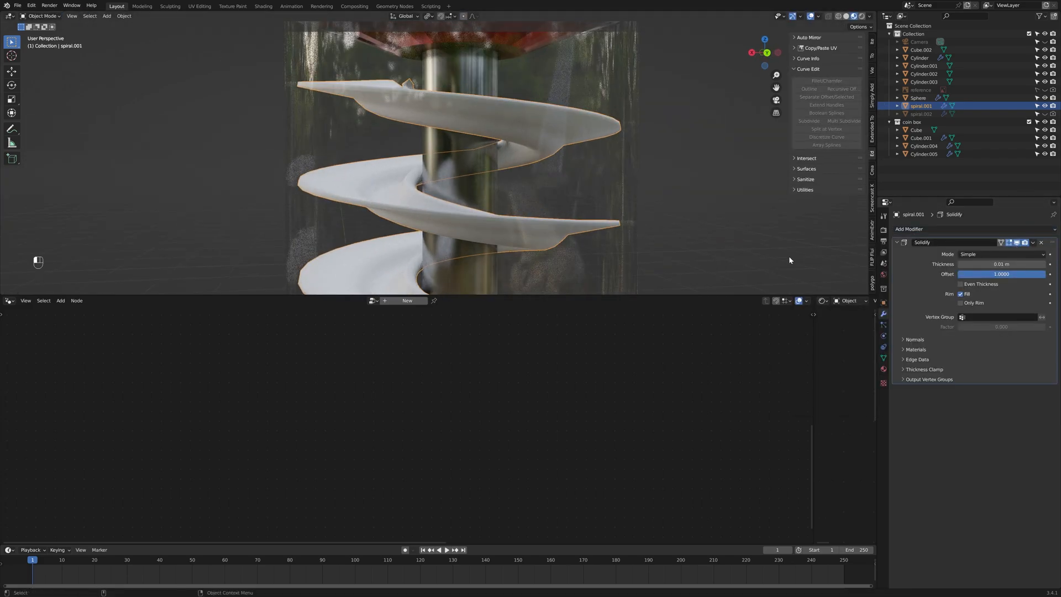
click(921, 229)
key(ctrl+s)
click(969, 229)
click(901, 376)
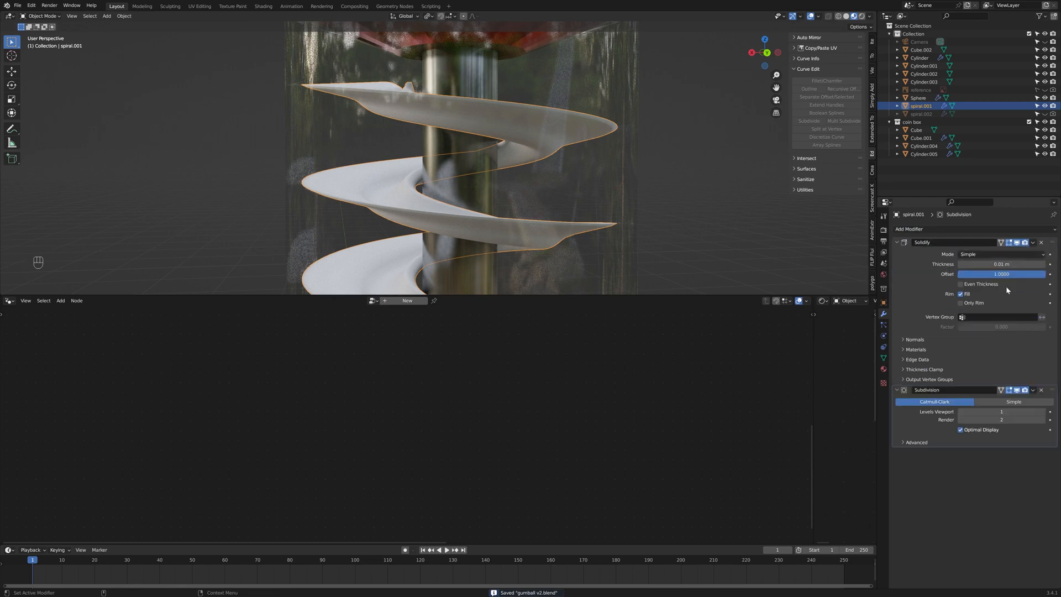
Step: Try the Subdivision modifier above Solidify, compare the ramp's edge, and put Solidify first again
drag(1051, 390, 1025, 242)
scroll(613, 243, up, 4)
middle_drag(613, 244, 635, 243)
shift+middle_drag(636, 243, 475, 147)
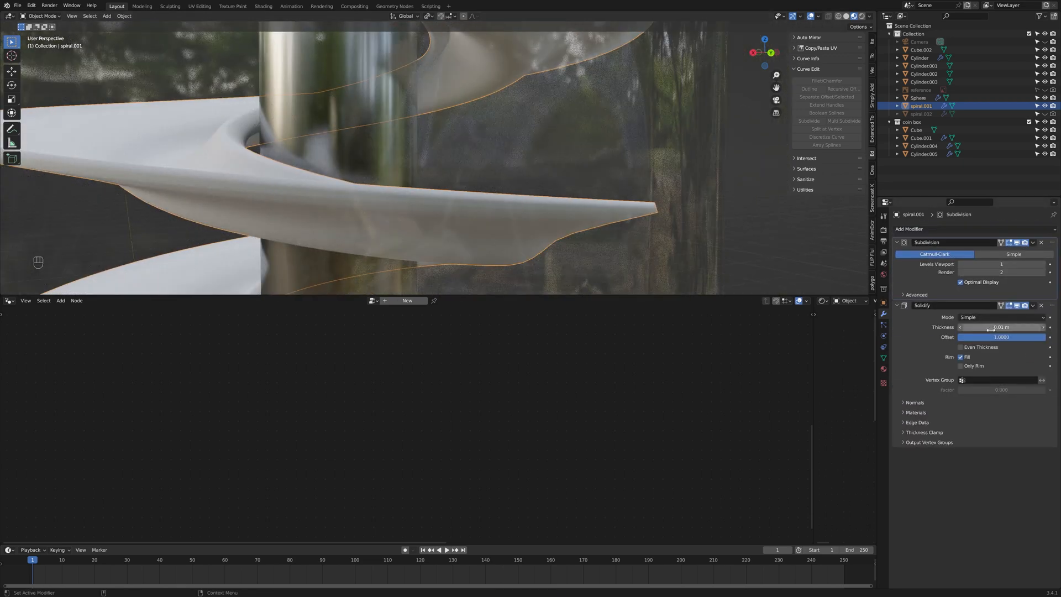
drag(1049, 307, 1045, 243)
scroll(744, 234, down, 5)
middle_drag(561, 254, 546, 213)
Step: Widen the shader editor and assign the existing glass material to the spiral ramp
drag(812, 374, 380, 374)
click(611, 300)
click(623, 322)
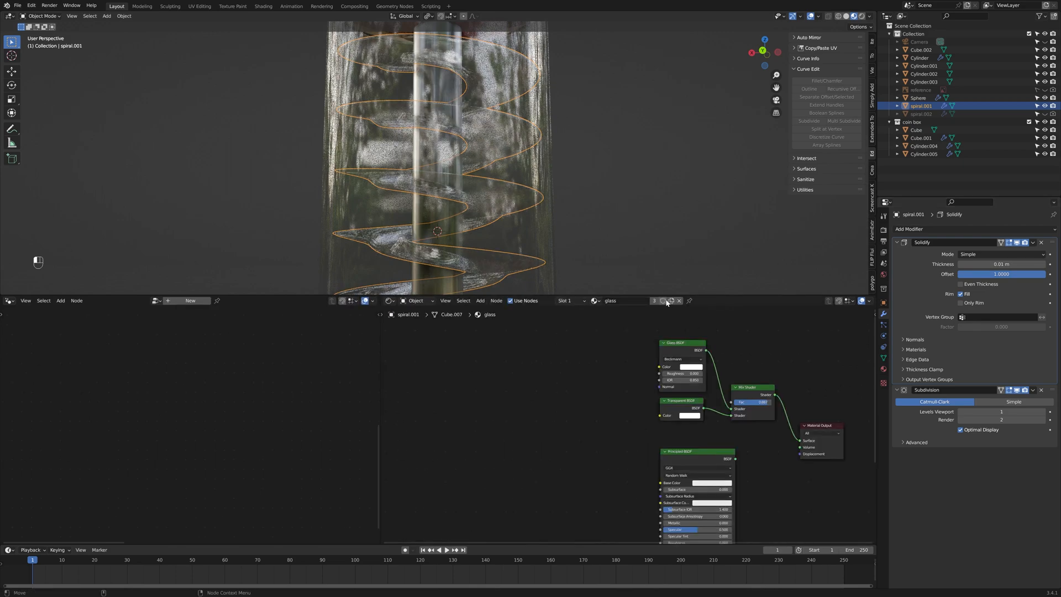
Step: Make the ramp's material a separate copy named plastic and swap its Glass BSDF for a Glossy BSDF with roughness 0.776
scroll(653, 430, up, 3)
middle_drag(637, 371, 555, 430)
click(611, 383)
key(ctrl+x)
key(shift+a)
click(596, 381)
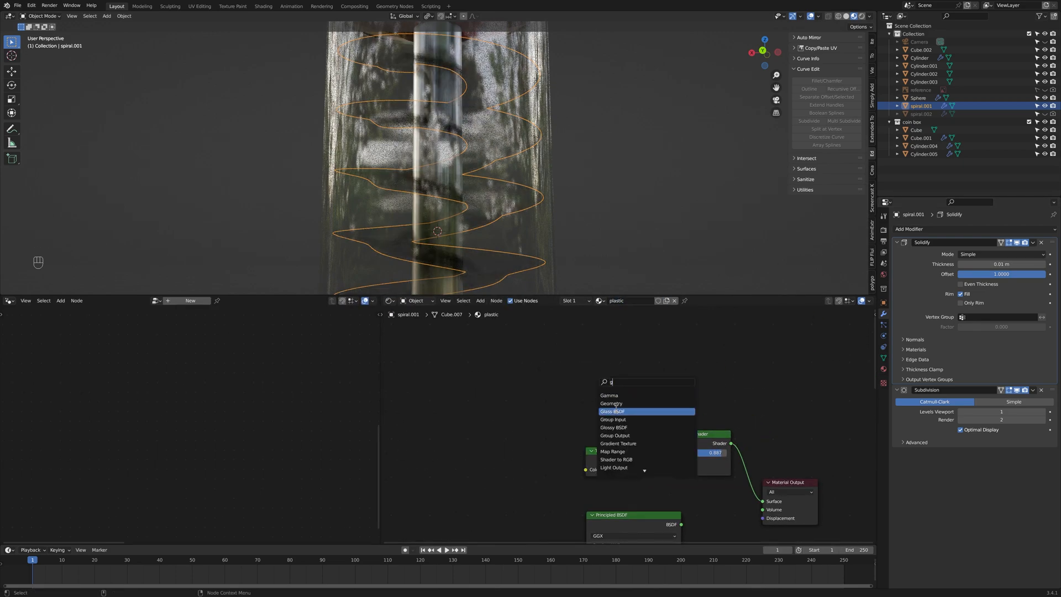
text(g)
click(613, 427)
click(603, 387)
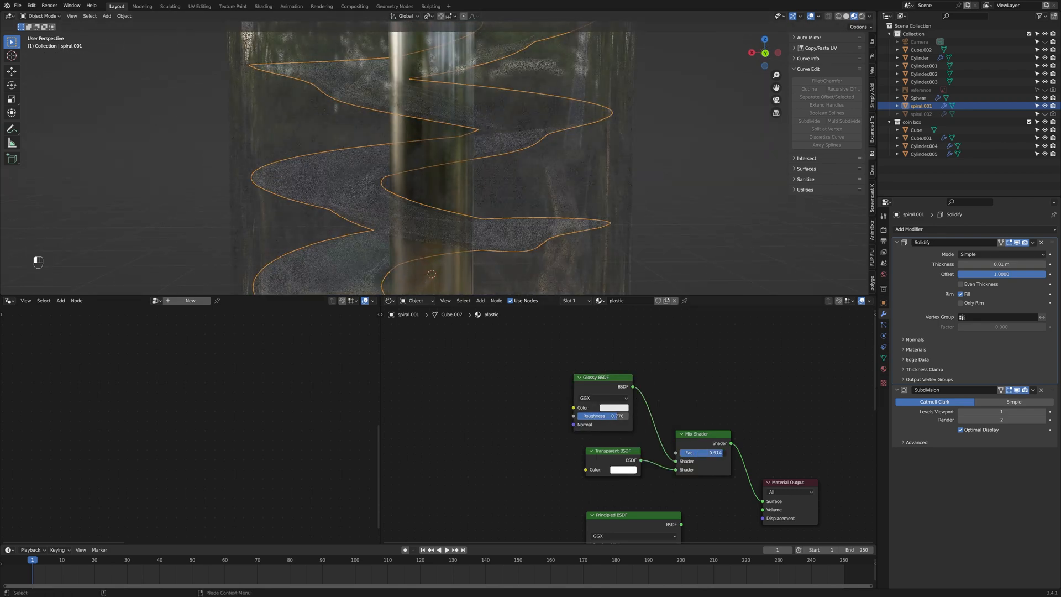
Step: Replace the Transparent BSDF with a Translucent BSDF and try linking it straight to the material's Surface output
click(665, 227)
scroll(580, 208, down, 3)
middle_drag(580, 209, 596, 205)
click(607, 454)
key(x)
click(608, 464)
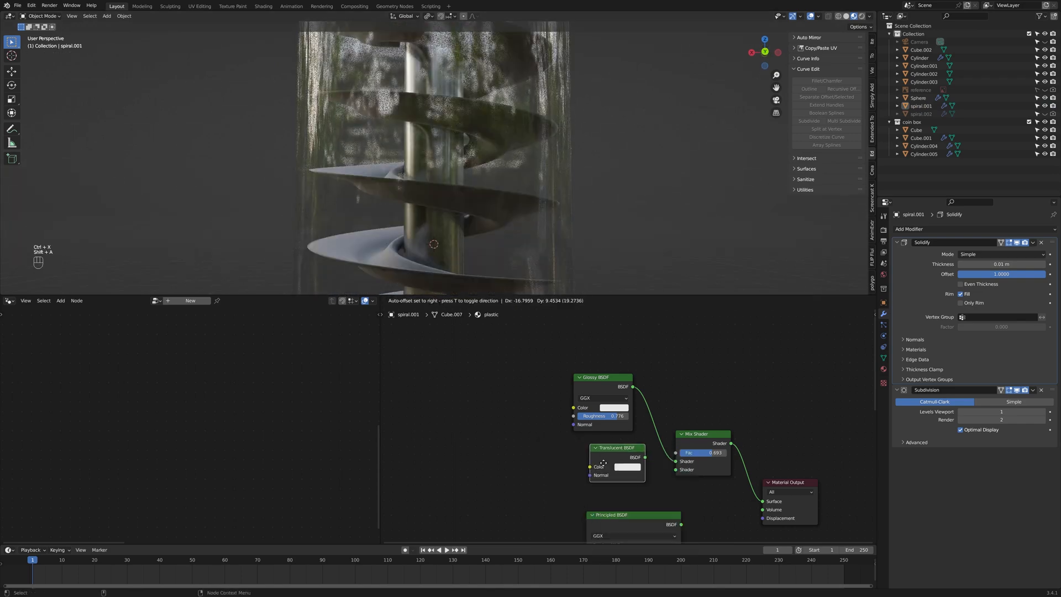
click(596, 464)
drag(635, 455, 676, 470)
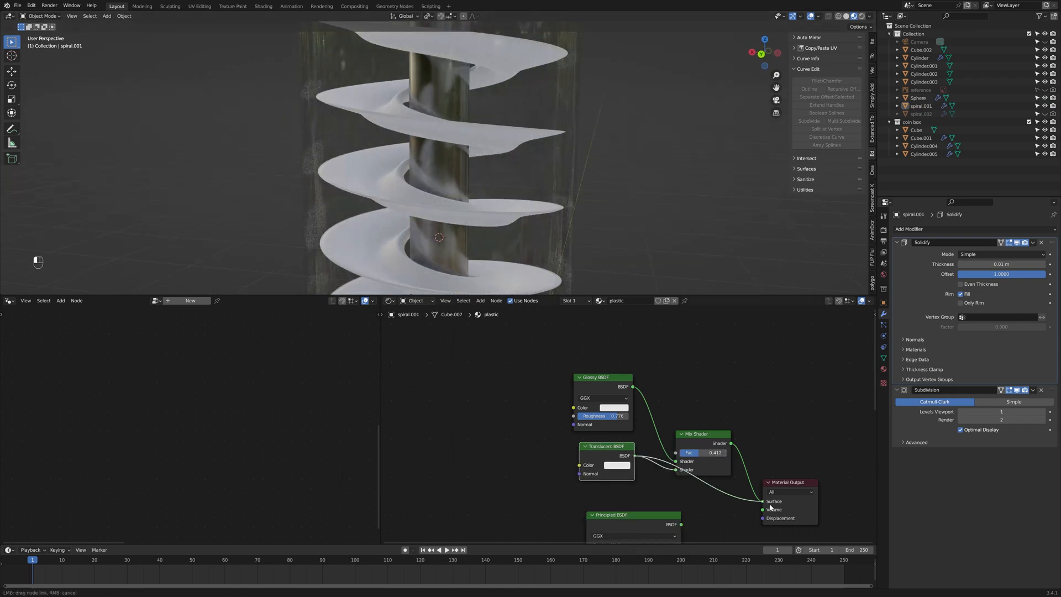
drag(771, 507, 770, 503)
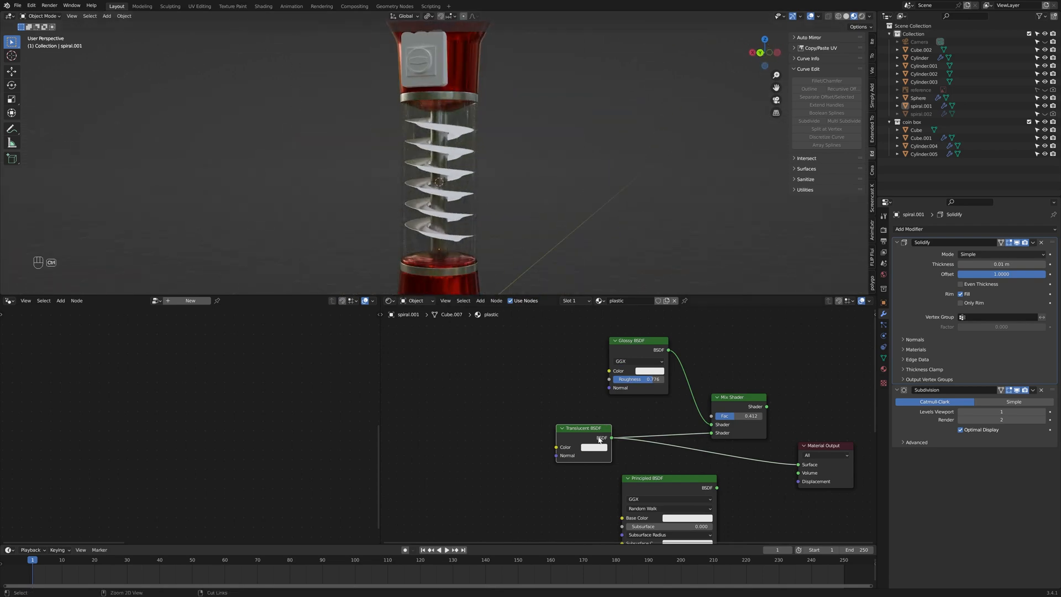
Step: Put a Transparent BSDF back into the Mix Shader and feed in a Diffuse BSDF instead of the Glossy BSDF
key(shift+a)
drag(657, 424, 709, 436)
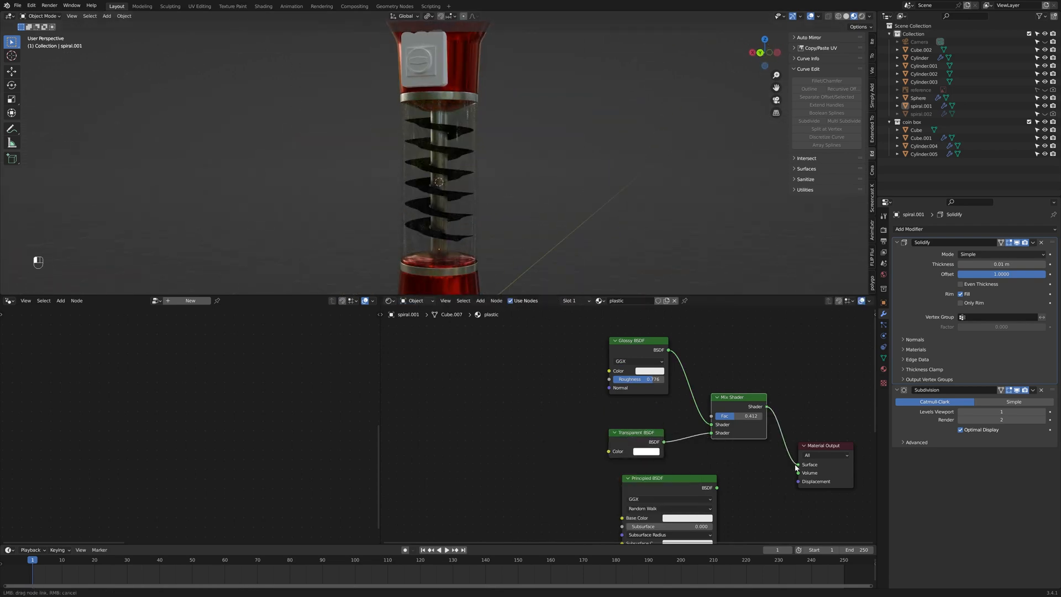
drag(622, 353, 536, 359)
key(shift+a)
click(713, 345)
text(di)
click(716, 353)
click(621, 357)
drag(680, 366, 711, 424)
Step: Set the Diffuse BSDF roughness to 0.082 and the Mix Shader factor to 0.610
scroll(711, 425, up, 4)
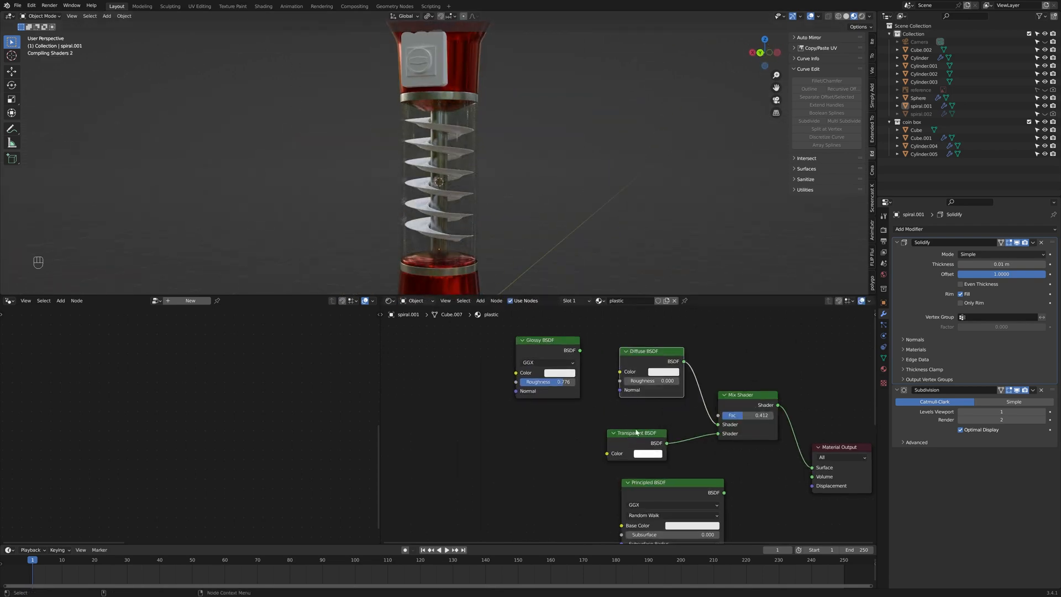
scroll(579, 224, up, 4)
mouse_move(774, 413)
mouse_down()
mouse_move(804, 412)
mouse_move(763, 412)
mouse_up()
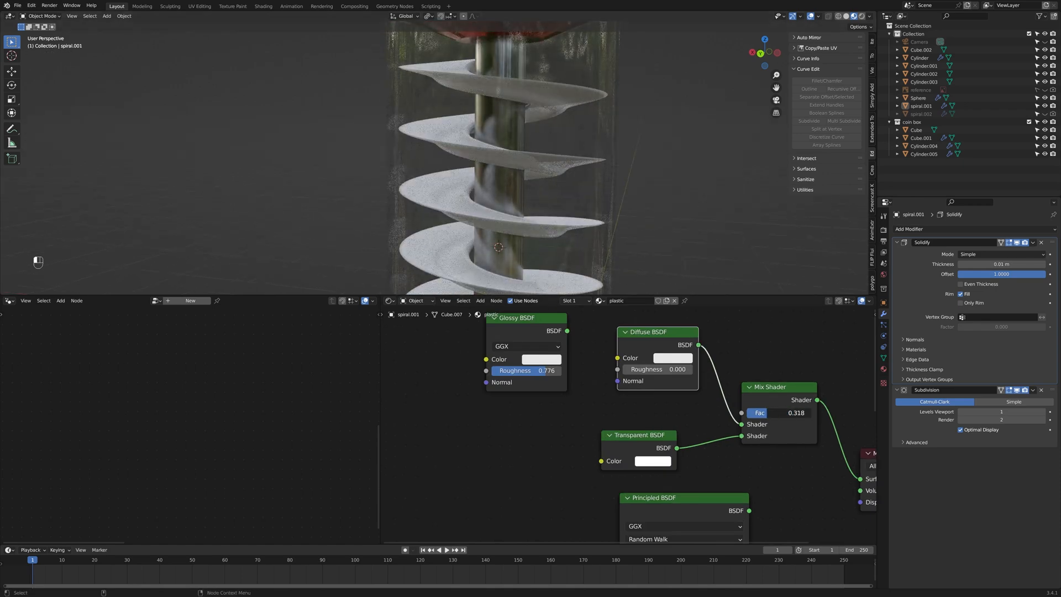
click(761, 56)
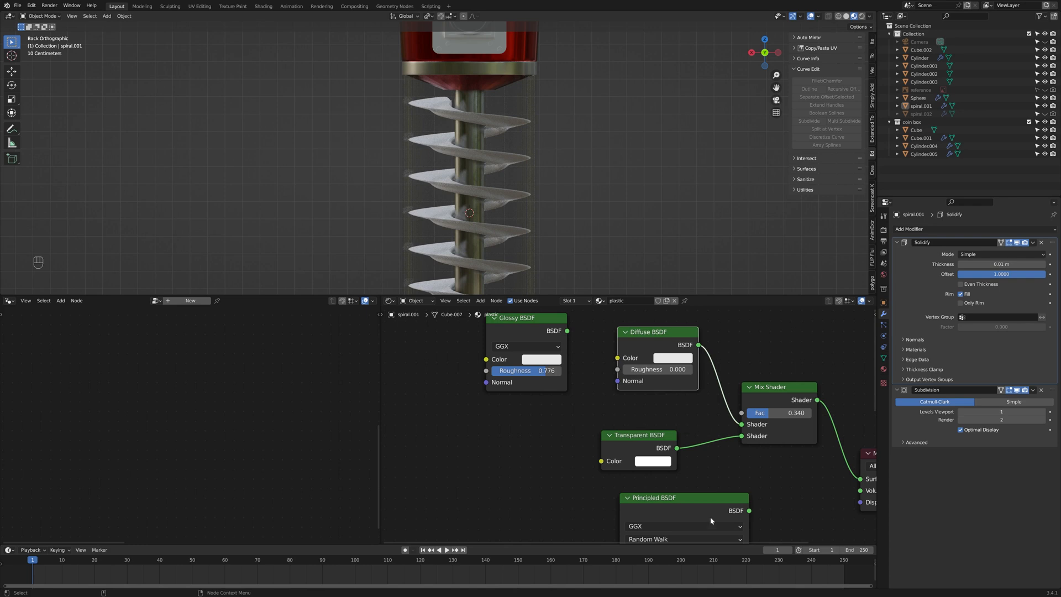
middle_drag(698, 427, 611, 419)
scroll(703, 403, up, 3)
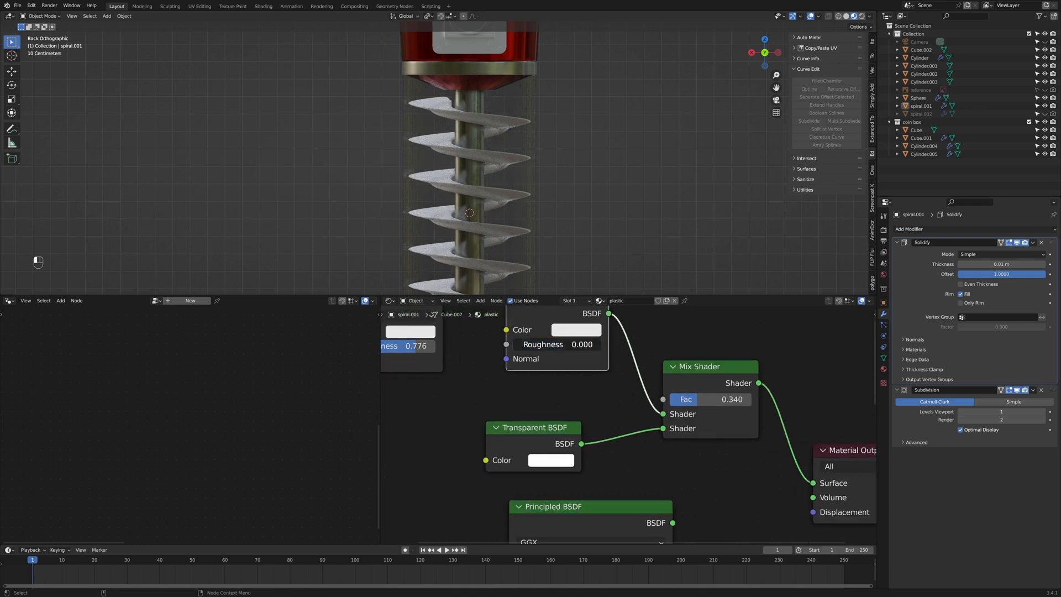
drag(514, 345, 520, 345)
drag(698, 399, 727, 400)
middle_drag(636, 375, 647, 429)
Step: Drive the Mix Shader factor with a new Fresnel node at IOR 1.850 and show the reference image for comparison
drag(565, 356, 539, 401)
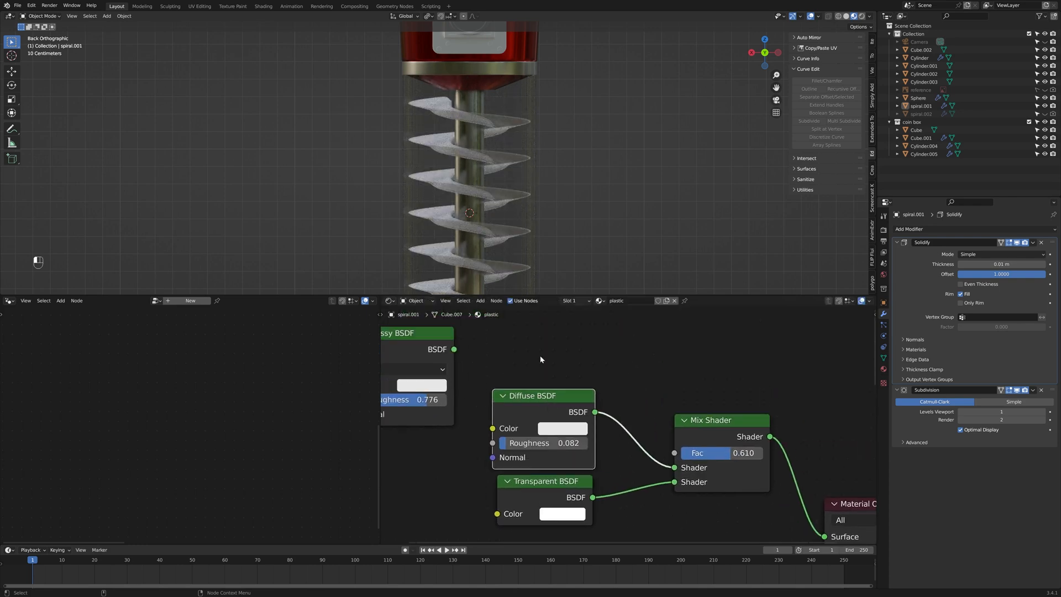
key(shift+a)
click(666, 429)
click(492, 316)
drag(586, 337, 674, 453)
drag(537, 353, 545, 353)
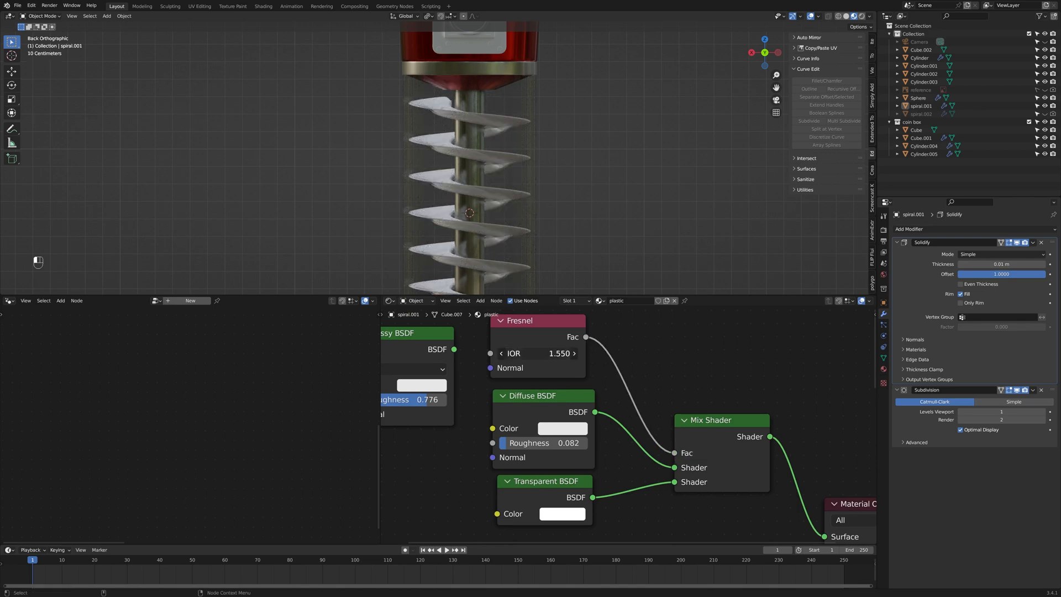
click(1045, 90)
mouse_move(538, 216)
middle_down()
mouse_move(623, 201)
mouse_move(532, 210)
mouse_move(542, 222)
middle_up()
scroll(542, 223, up, 5)
scroll(627, 402, down, 10)
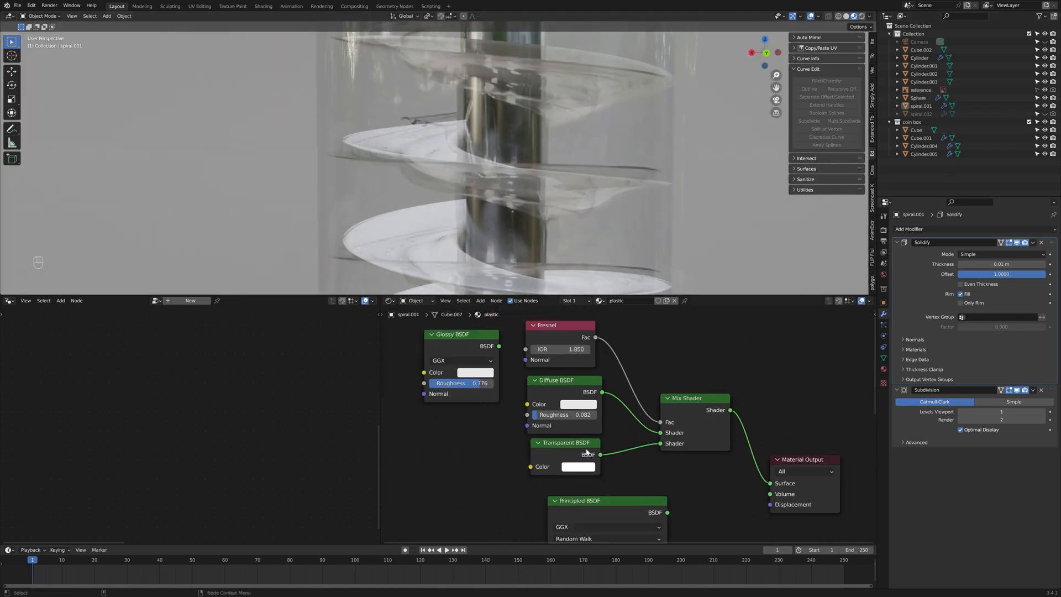
Step: Replace the Diffuse BSDF in the Mix Shader with a Glass BSDF at roughness 1.000, and hide the reference image
drag(534, 373, 422, 374)
drag(586, 399, 474, 410)
key(shift+a)
click(498, 378)
text(g)
click(514, 408)
click(523, 385)
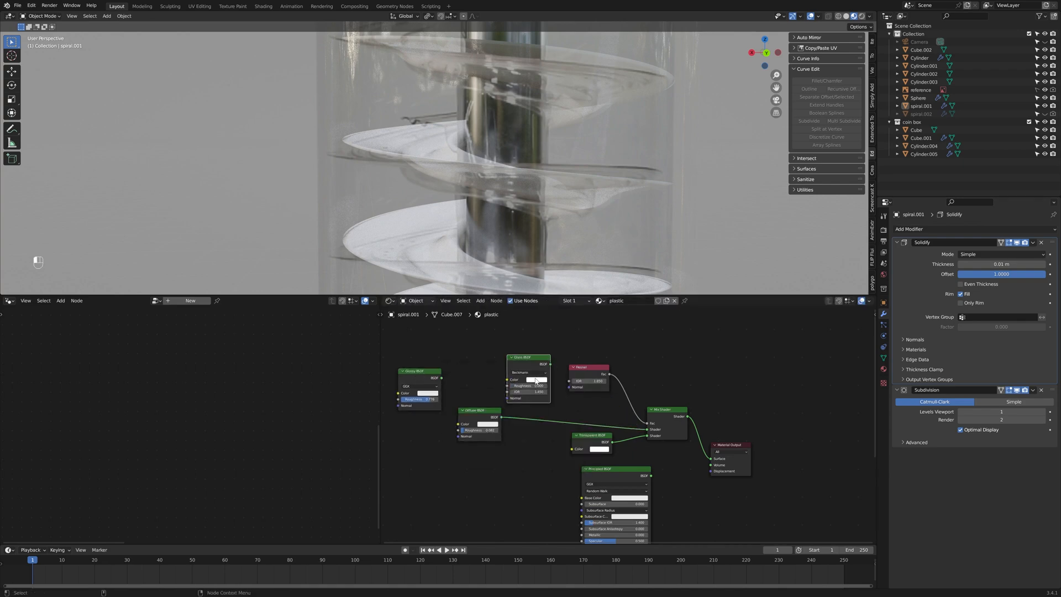
drag(551, 364, 647, 428)
drag(528, 387, 549, 415)
click(1045, 90)
scroll(541, 442, up, 2)
scroll(541, 445, up, 2)
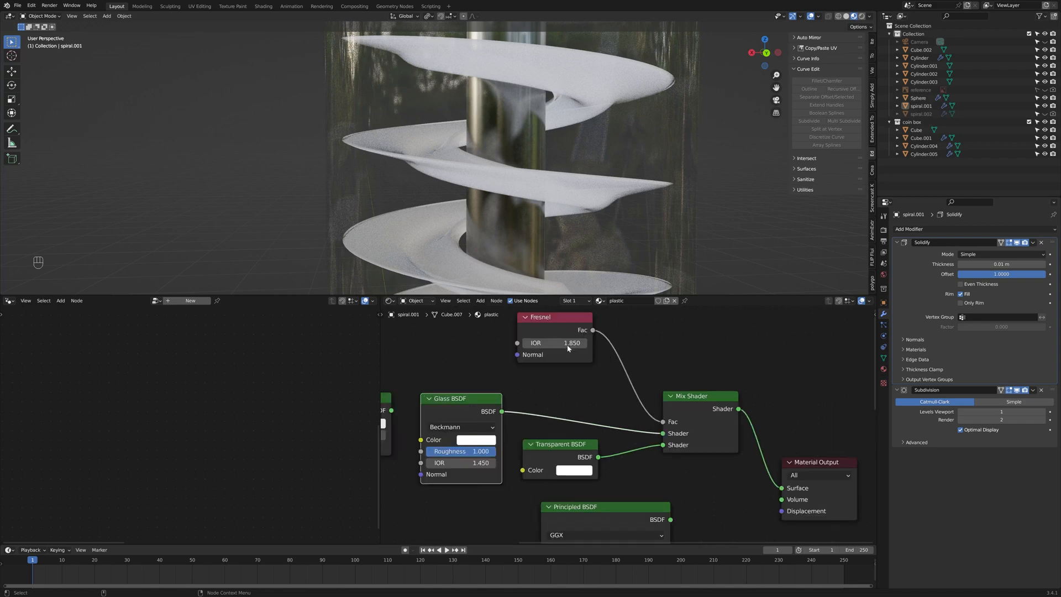
Step: Set the Glass BSDF roughness to 0.607, disconnect the Fresnel node, and set the Mix Shader factor to 0.528
drag(663, 421, 611, 358)
key(ctrl+z)
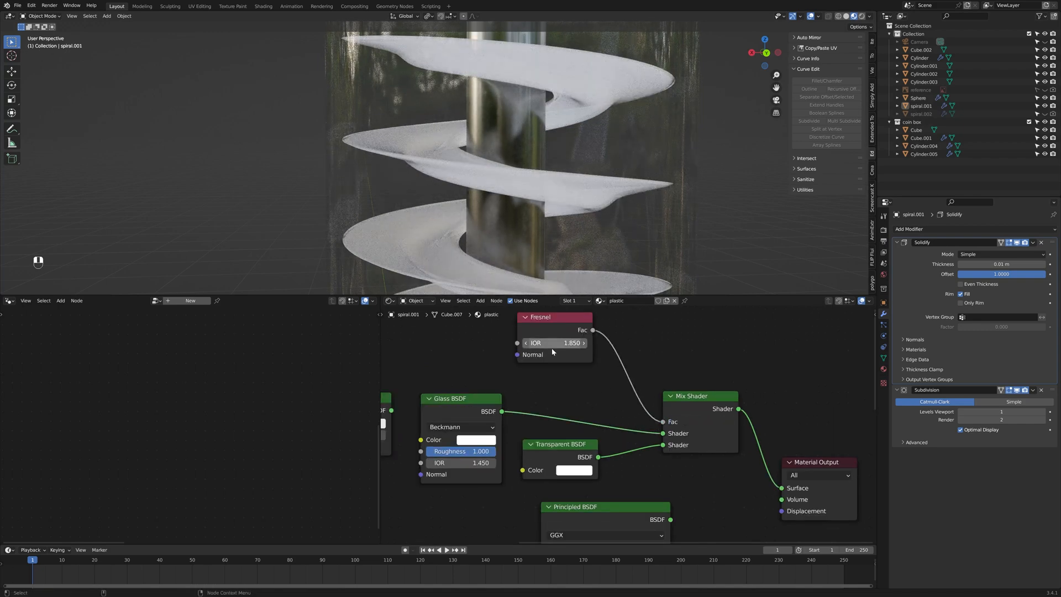
drag(551, 345, 514, 345)
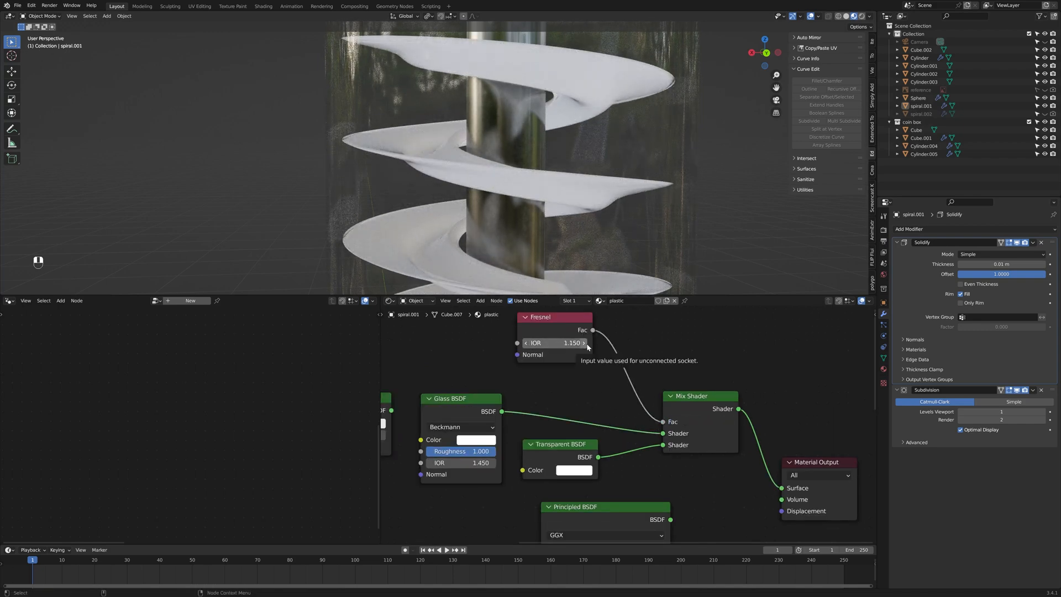
drag(475, 451, 460, 451)
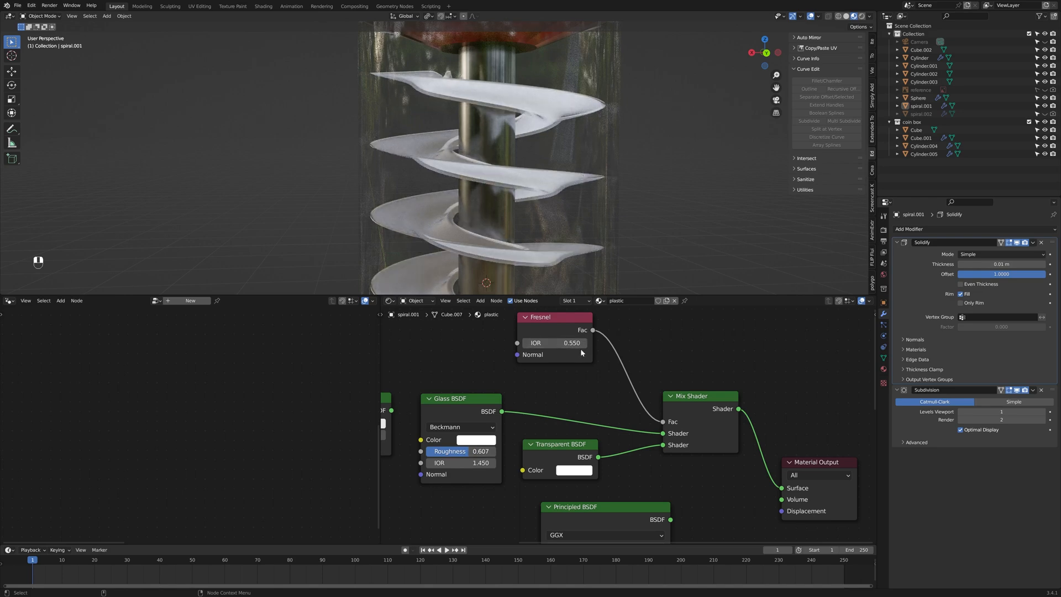
drag(704, 421, 702, 422)
scroll(623, 209, down, 3)
middle_drag(573, 187, 582, 187)
Step: Darken the Glass BSDF color slightly and set its roughness to 0.898 and IOR to 0.350
click(470, 441)
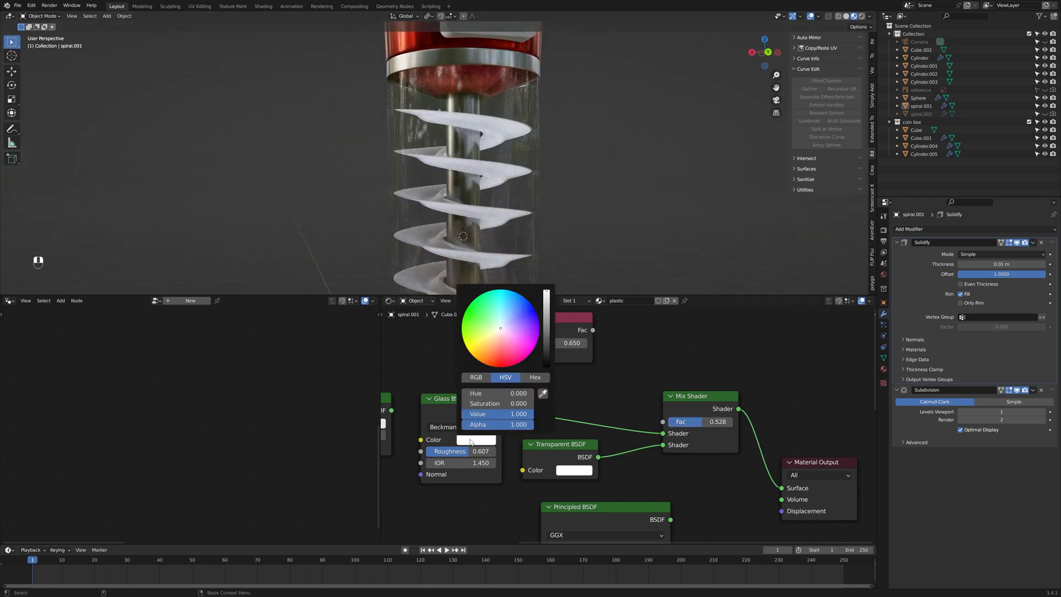
mouse_move(546, 296)
mouse_down()
mouse_move(546, 327)
mouse_move(546, 296)
mouse_up()
click(574, 470)
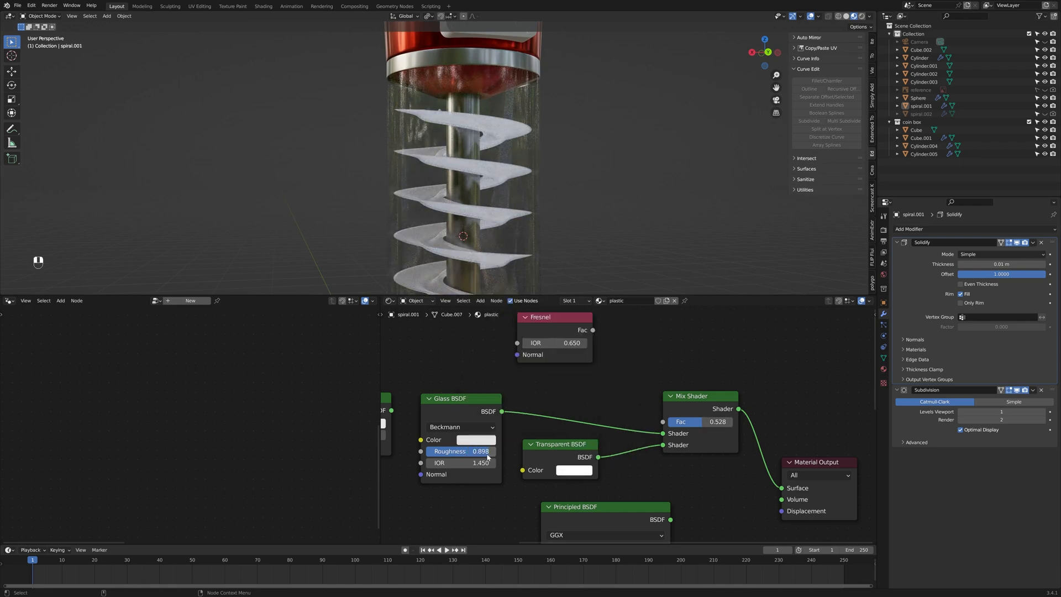
click(430, 464)
scroll(431, 176, up, 5)
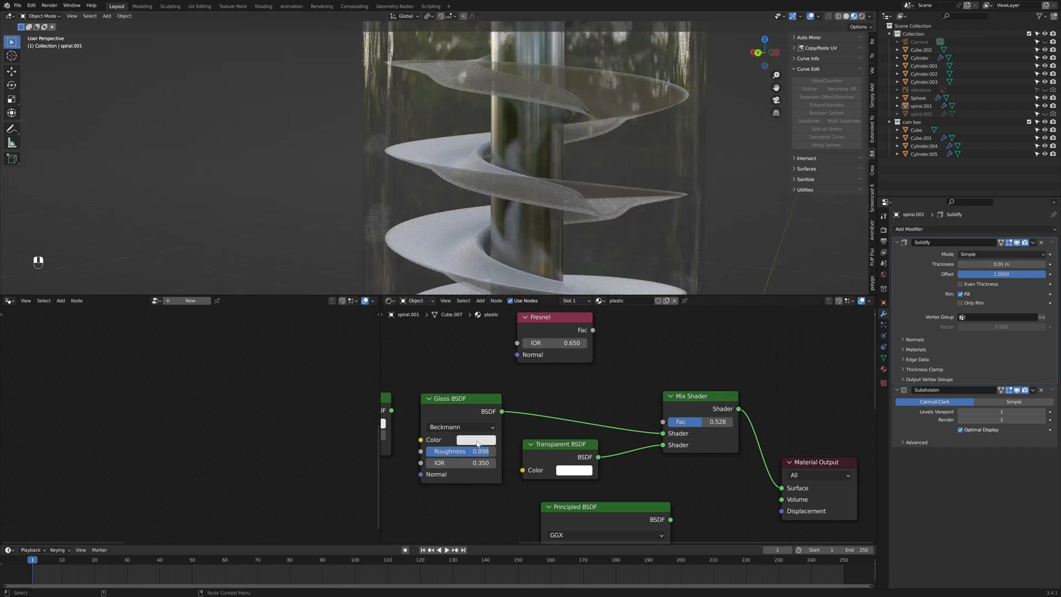
Step: Set the Glass BSDF roughness to about 0.4 and IOR to 1.150, with Mix Shader factor 0.605, and save the file
click(492, 464)
scroll(586, 183, down, 3)
mouse_move(625, 180)
middle_down()
mouse_move(572, 178)
mouse_move(573, 166)
middle_up()
mouse_move(707, 422)
mouse_down()
mouse_move(678, 421)
mouse_move(700, 422)
mouse_up()
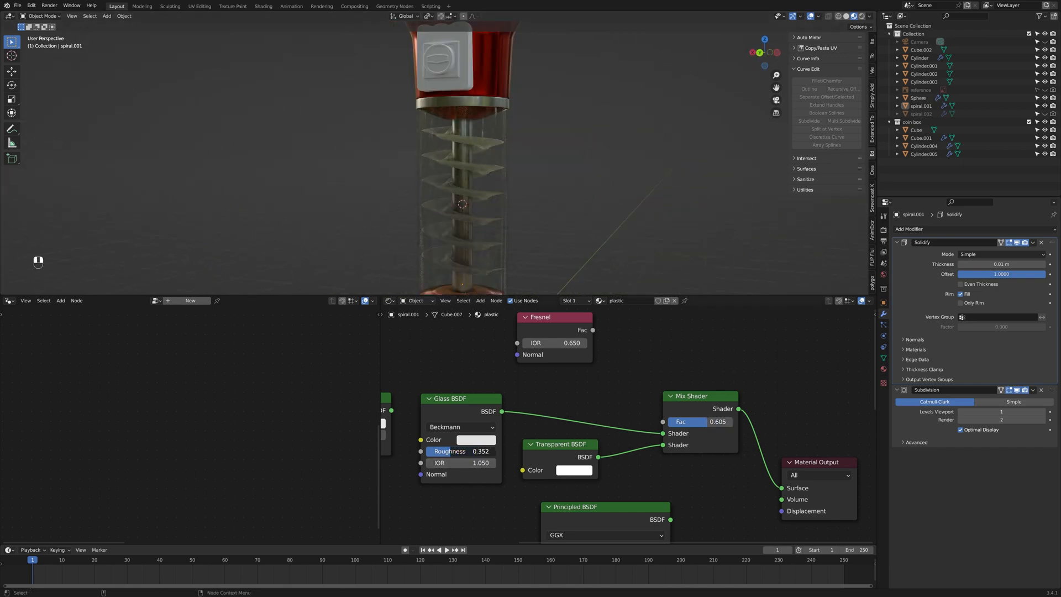
click(493, 463)
scroll(636, 441, down, 2)
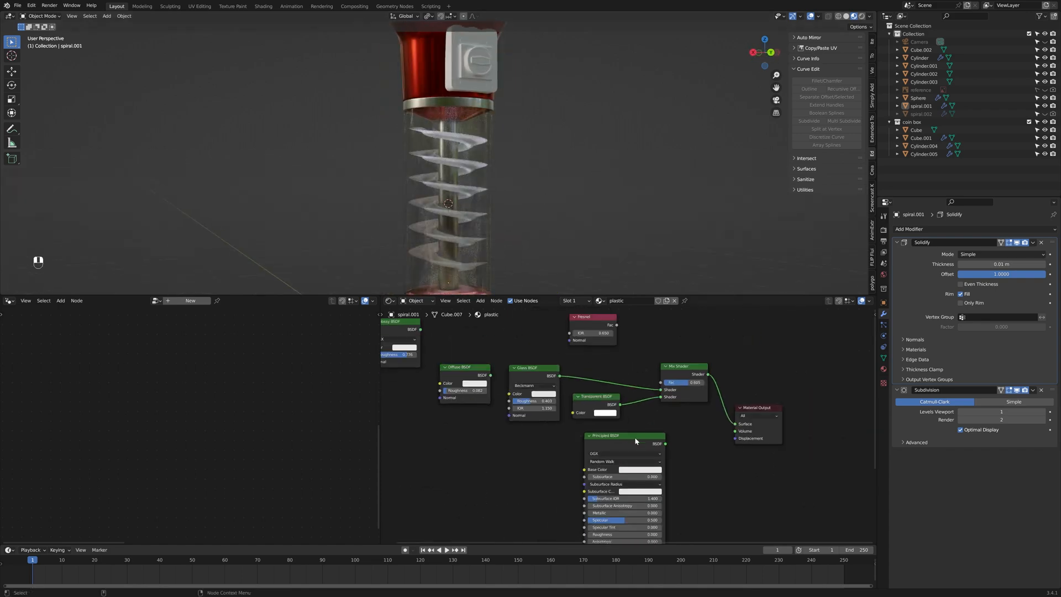
drag(636, 448, 638, 446)
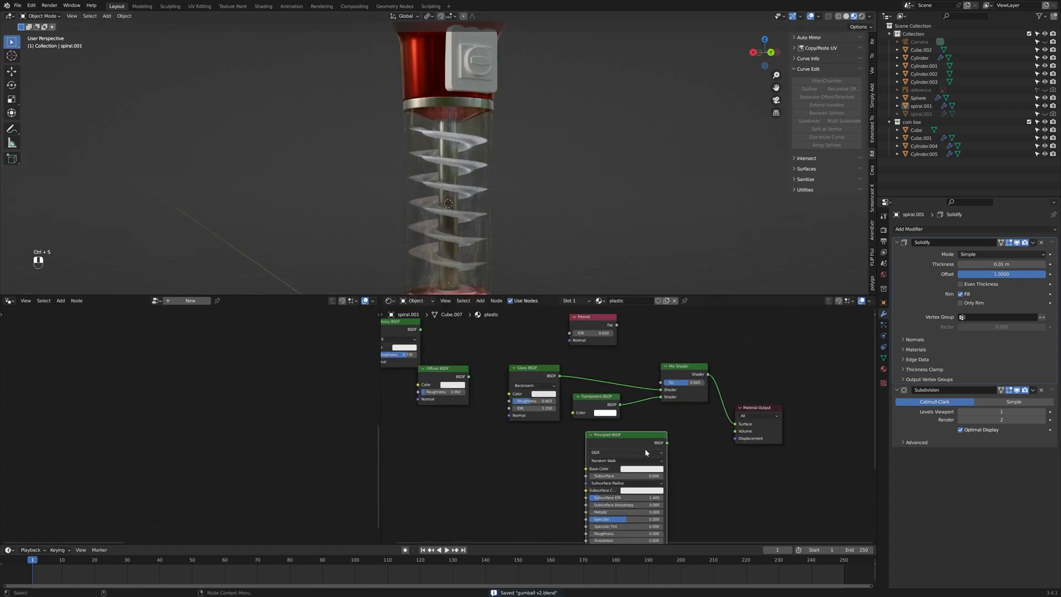
Step: Assign the existing metal material to the coin box's backing plate and its square housing
middle_drag(592, 137, 556, 229)
scroll(555, 229, up, 3)
click(522, 206)
click(627, 329)
click(520, 202)
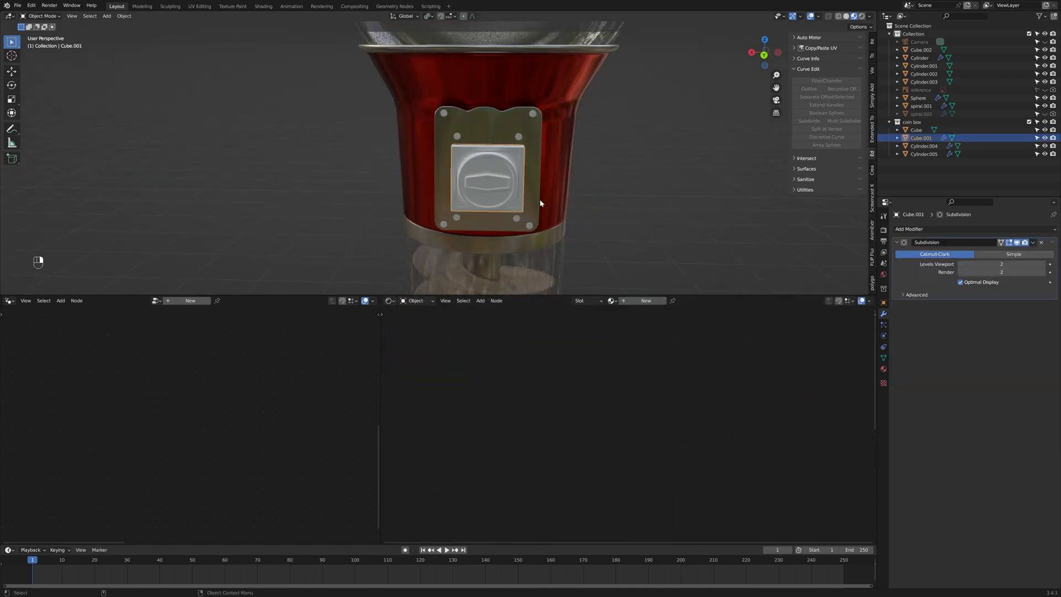
click(612, 301)
click(628, 329)
Step: Assign the metal material to the coin box's inner screws, corner bolts and coin-slot handle
click(519, 135)
click(611, 301)
click(625, 329)
click(530, 225)
click(612, 300)
click(628, 328)
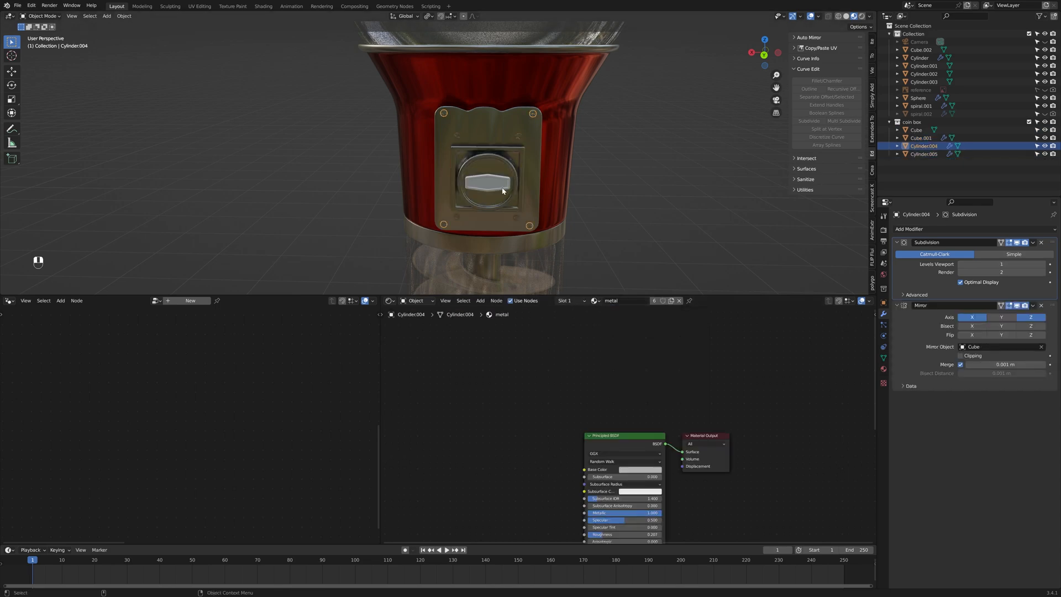
click(487, 182)
click(612, 300)
click(628, 329)
Step: Scale the central metal rod inside the glass tube to about 1.2 times its width, leaving Z locked
scroll(661, 179, down, 6)
middle_drag(599, 188, 661, 114)
click(457, 205)
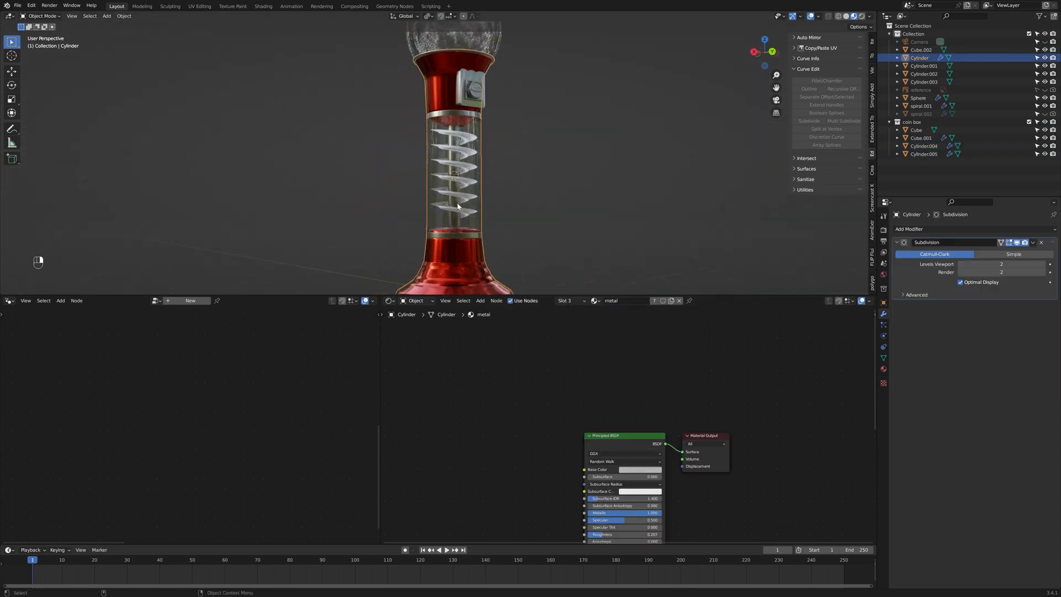
click(457, 205)
alt+middle_drag(458, 206, 537, 206)
scroll(537, 206, up, 12)
key(s)
key(shift+z)
click(645, 184)
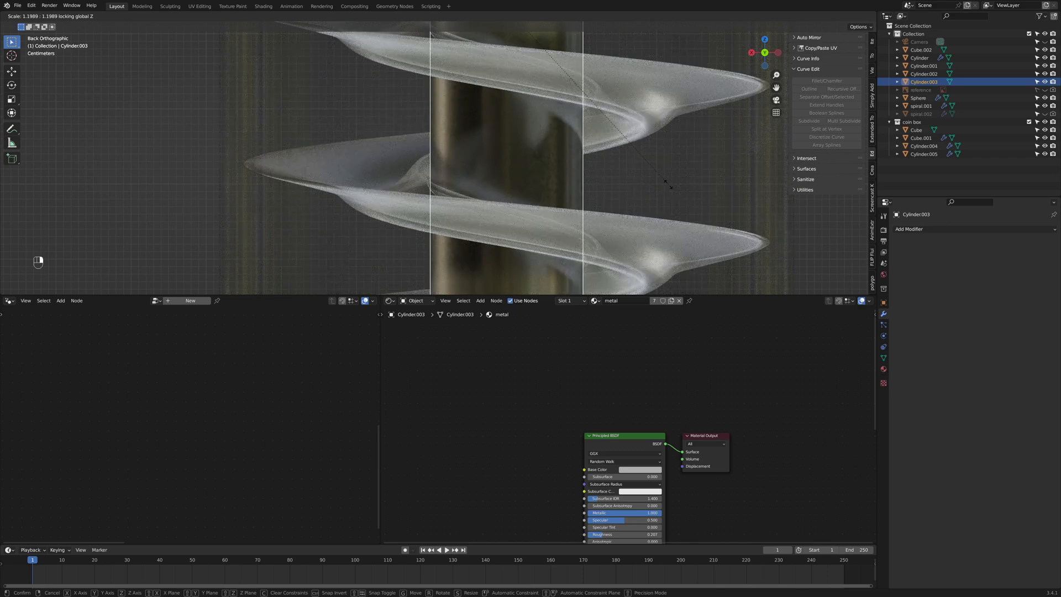
scroll(671, 183, down, 6)
middle_drag(668, 173, 505, 177)
Step: Inspect the edge rings of the red body's base in Edit Mode and return to Object Mode
click(526, 96)
scroll(525, 140, down, 6)
key(Tab)
scroll(525, 165, up, 8)
scroll(542, 155, down, 8)
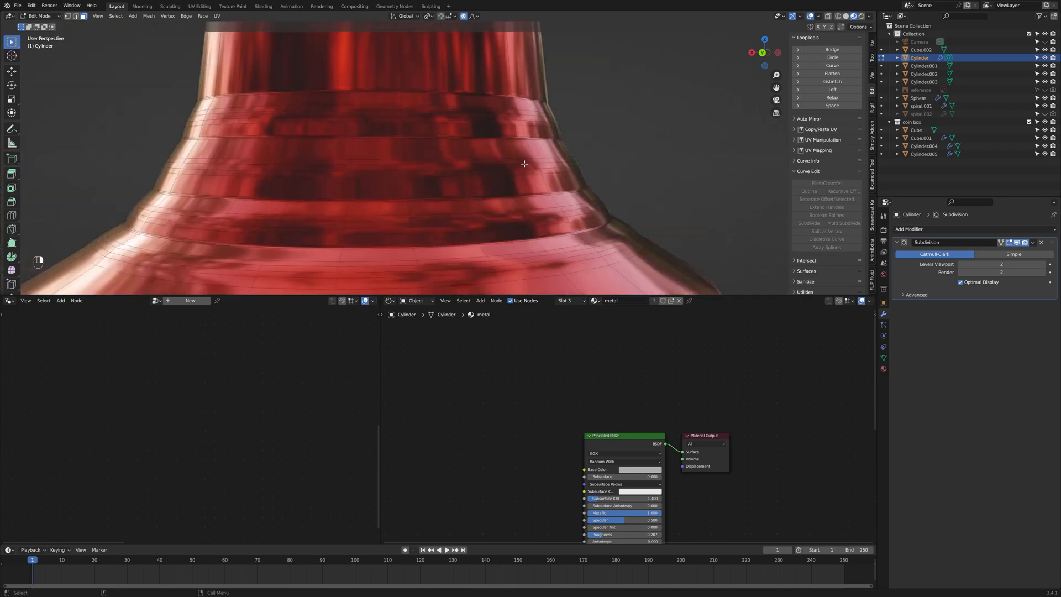
key(Tab)
Step: Add a Solidify modifier to the glass globe with thickness 0.03 m and offset 1.0000
shift+middle_drag(569, 85, 559, 197)
scroll(559, 197, up, 2)
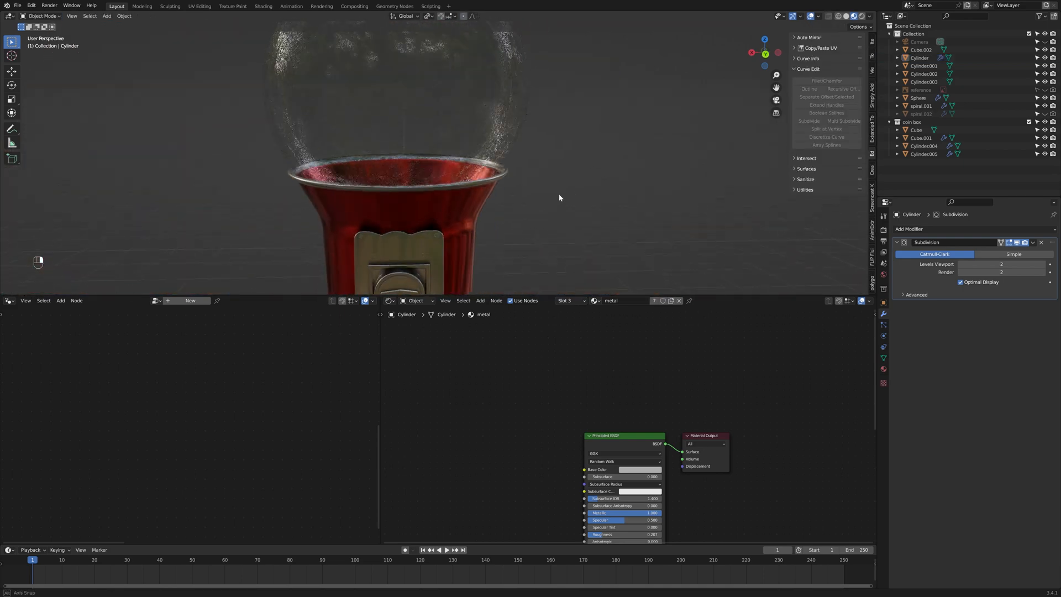
click(506, 141)
click(961, 229)
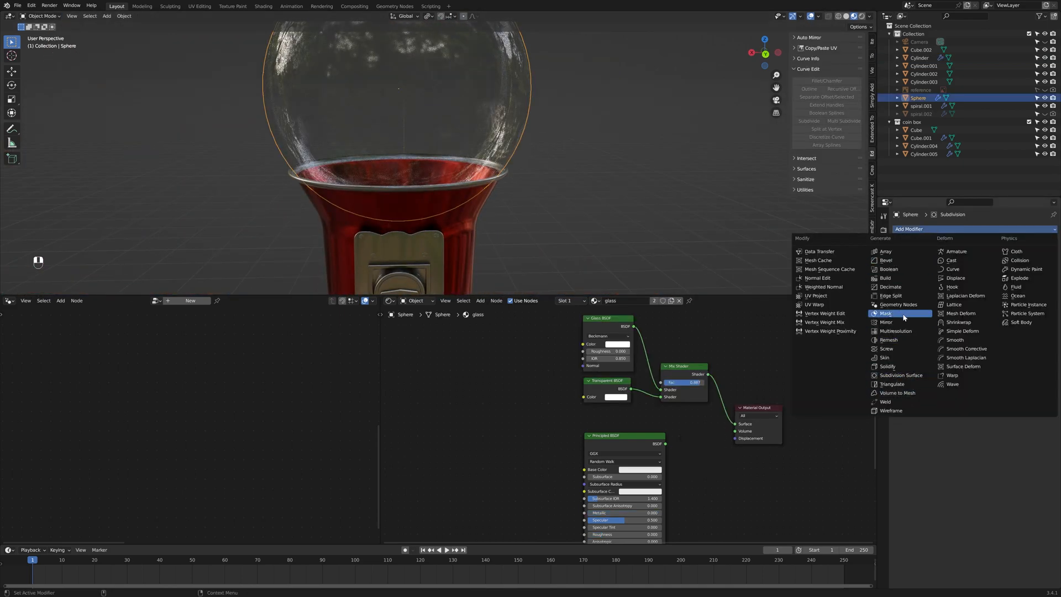
click(888, 366)
drag(989, 337, 1004, 337)
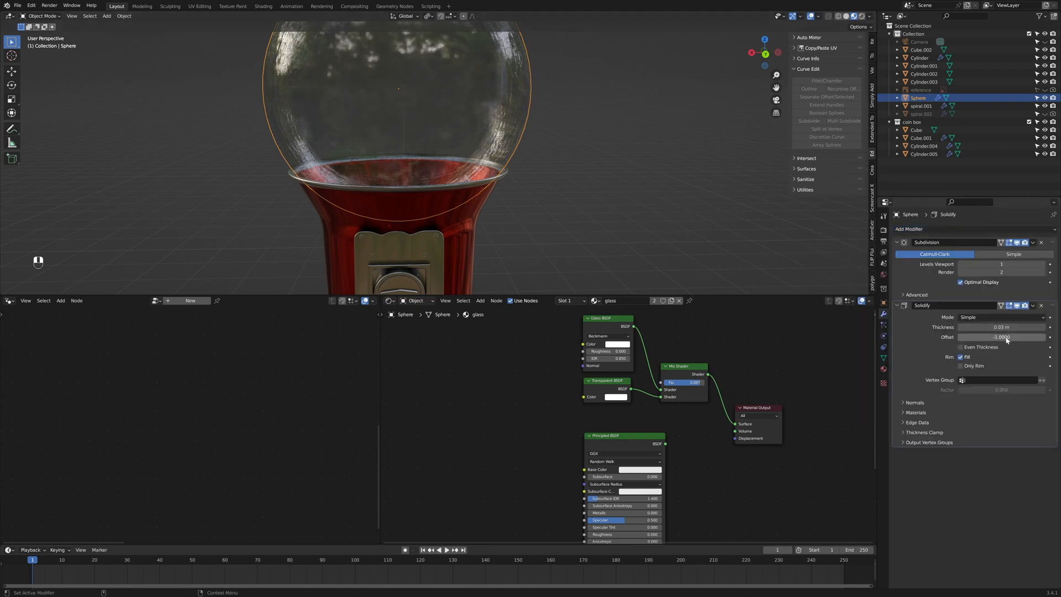
Step: Scale the globe down slightly in back view to fit it to the metal rim
click(765, 54)
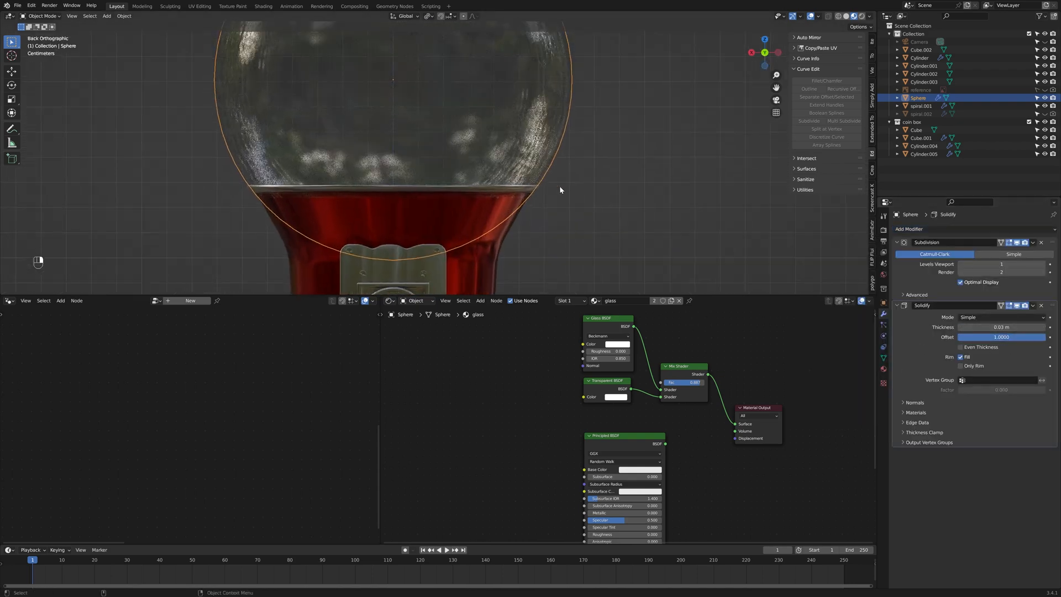
key(s)
click(615, 187)
Step: Set the globe's Solidify thickness to 0.04 m and fine-tune the Mix Shader factor of its glass material
scroll(561, 385, down, 2)
scroll(630, 383, up, 3)
drag(703, 380, 700, 379)
click(1042, 328)
click(691, 130)
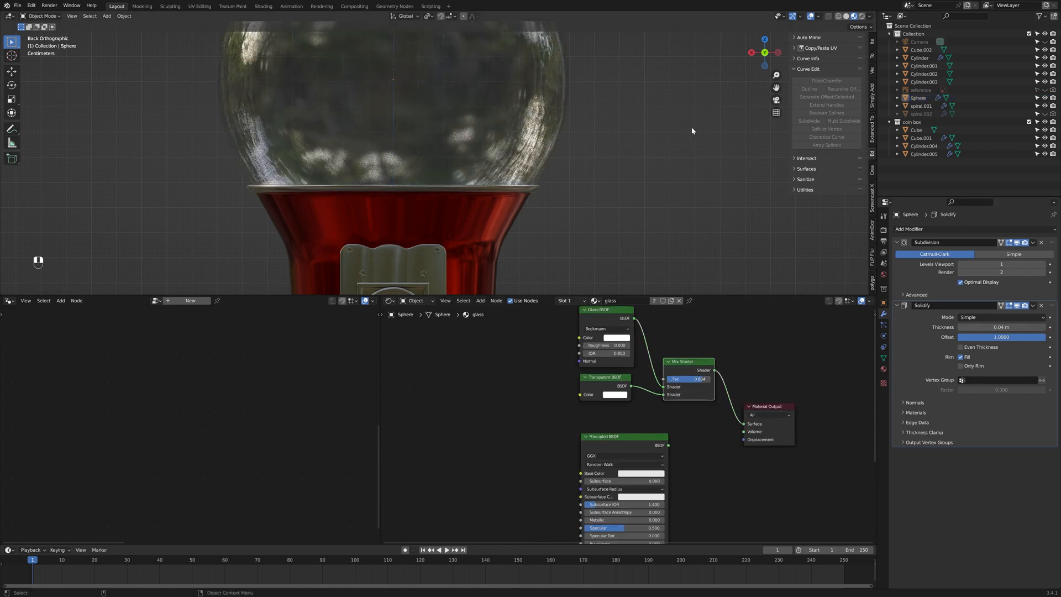
scroll(585, 177, down, 4)
middle_drag(492, 196, 568, 204)
middle_drag(475, 125, 379, 154)
drag(699, 379, 703, 379)
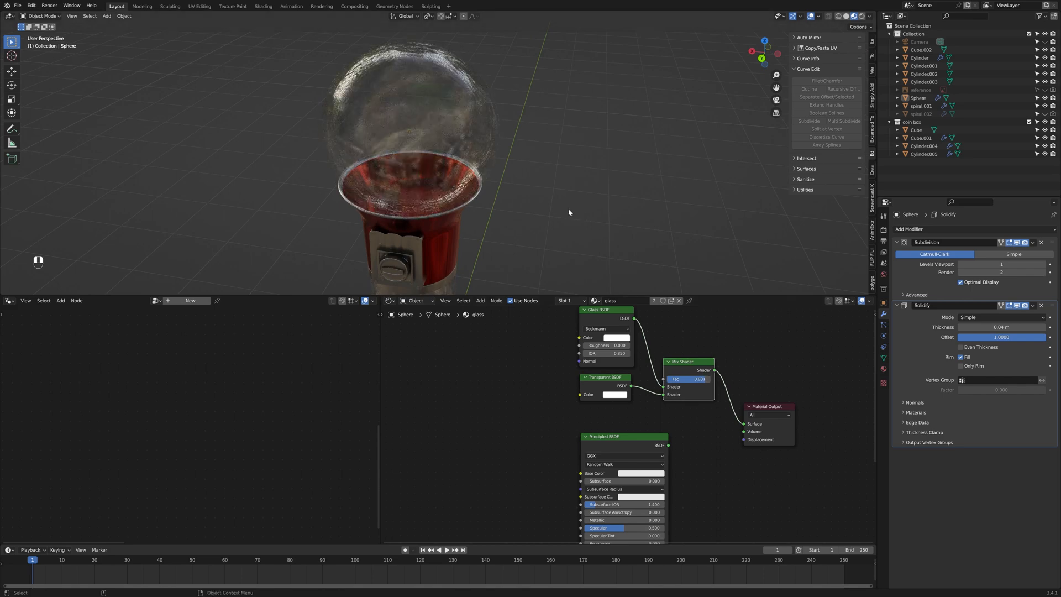
Step: Unhide the gumball machine reference image and place a duplicate beside it along the X axis
scroll(569, 209, down, 6)
middle_drag(520, 227, 455, 180)
scroll(517, 207, up, 3)
scroll(552, 171, up, 4)
click(1045, 90)
scroll(584, 171, down, 6)
click(921, 91)
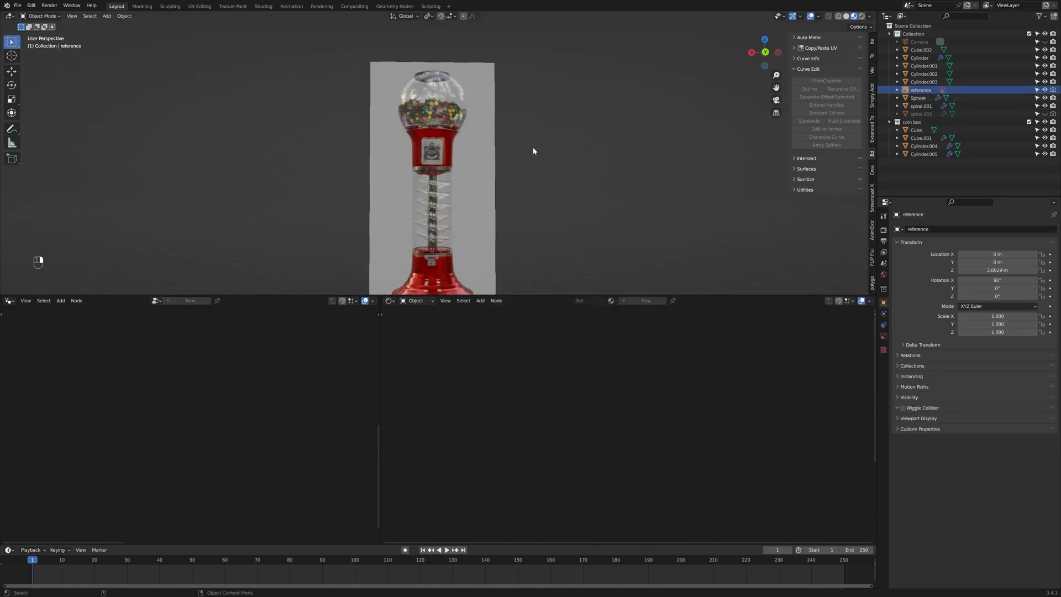
key(shift+d)
click(423, 164)
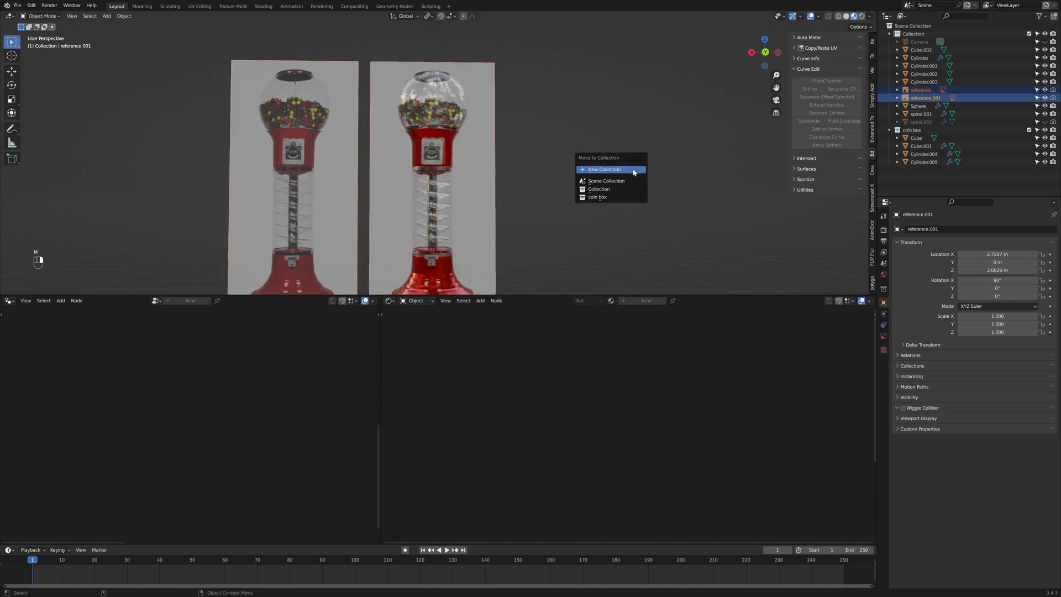
Step: Move both reference images into a new collection named "ref" and hide the original reference
click(634, 170)
text(ref)
key(Return)
click(1044, 162)
scroll(521, 171, up, 4)
alt+middle_drag(658, 180, 599, 170)
Step: Give the coin box faceplate its own copy of the metal material and raise its roughness to 0.470
click(544, 161)
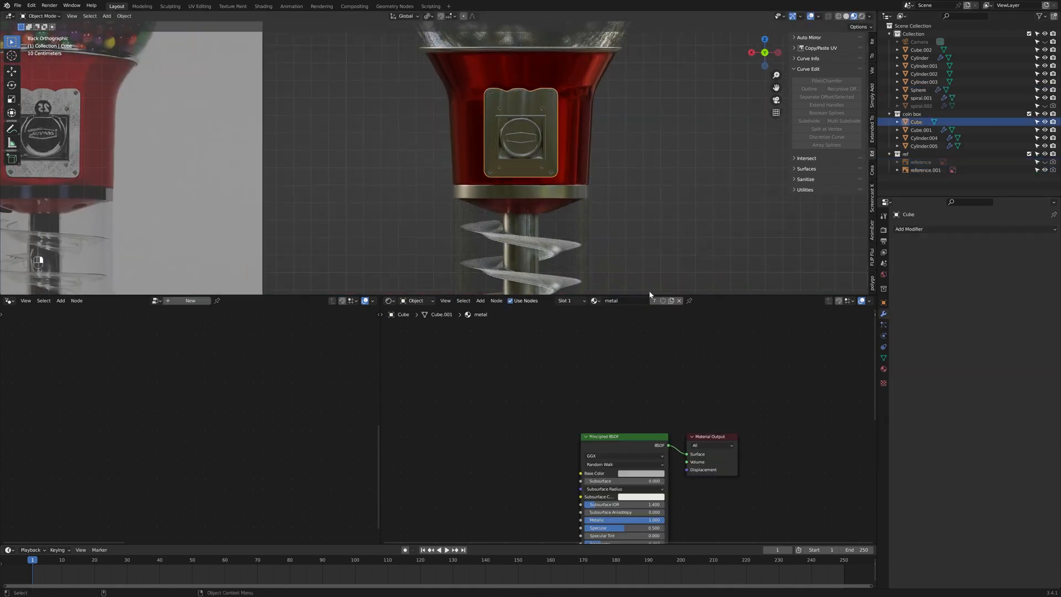
shift+middle_drag(446, 221, 547, 255)
scroll(524, 402, up, 3)
middle_drag(494, 480, 467, 411)
middle_drag(428, 487, 454, 448)
scroll(596, 411, up, 2)
drag(583, 477, 614, 477)
middle_drag(612, 477, 720, 331)
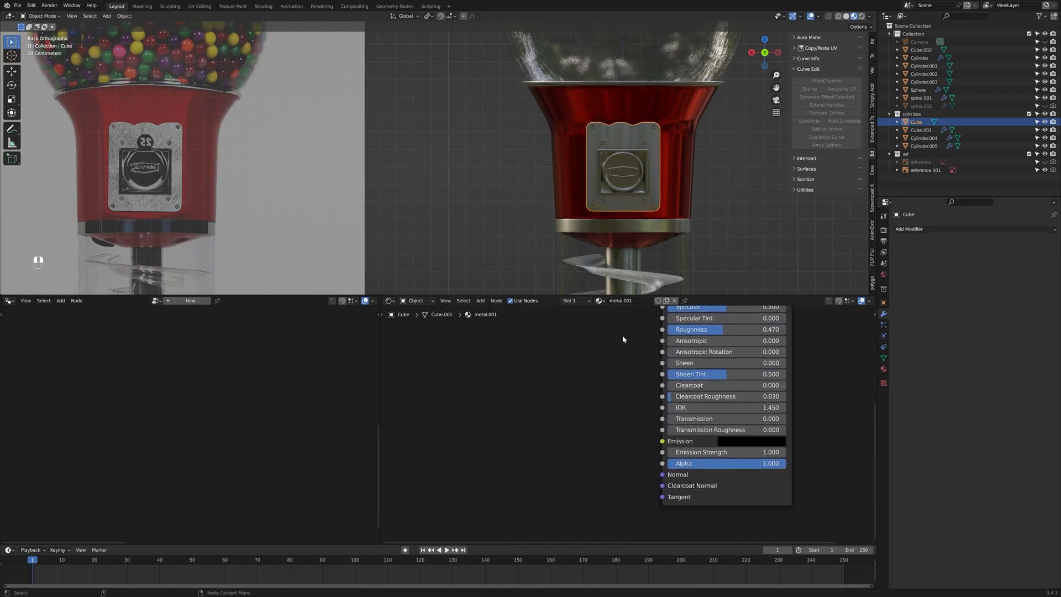
Step: Add a Noise Texture feeding the height of a new Bump node, and connect the bump to the faceplate shader's Normal input
key(shift+a)
click(500, 382)
click(514, 396)
click(458, 426)
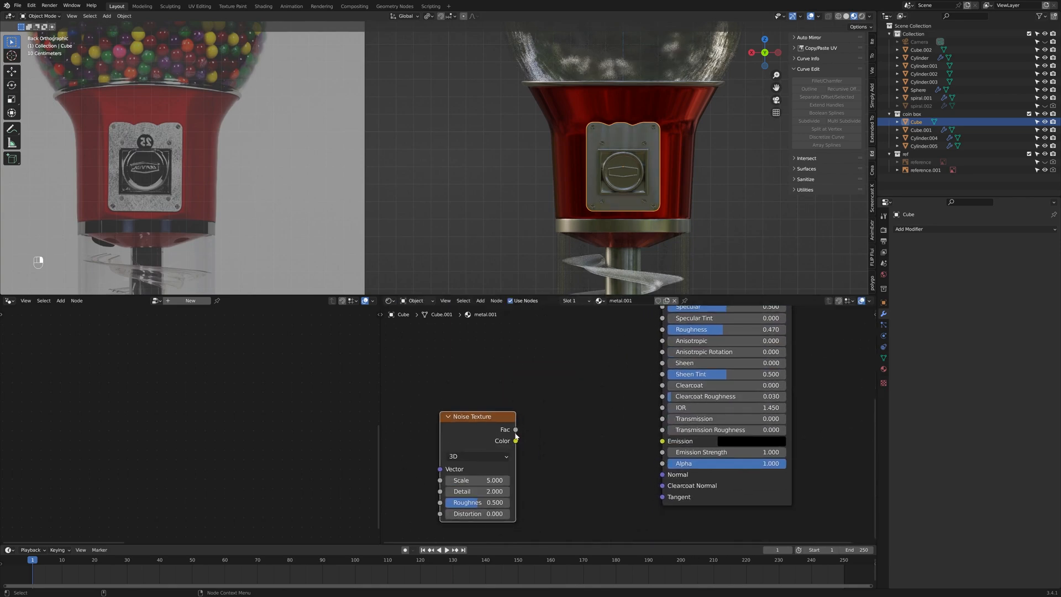
key(shift+a)
text(sbum)
click(569, 429)
click(567, 446)
drag(627, 452, 662, 474)
mouse_move(515, 429)
mouse_down()
mouse_move(551, 503)
mouse_move(421, 437)
mouse_up()
middle_drag(421, 437, 525, 422)
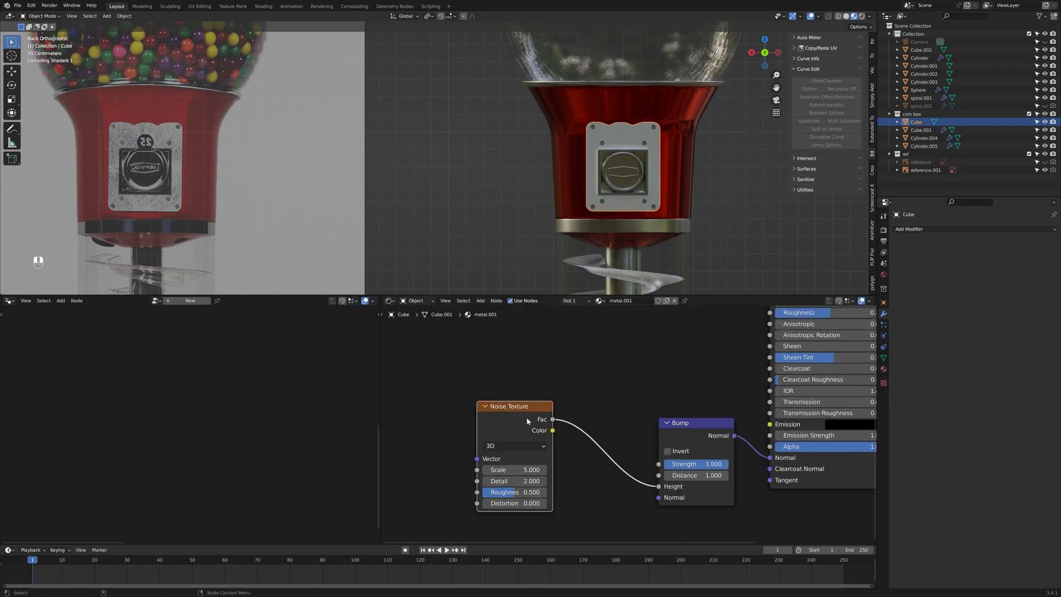
Step: Insert a ColorRamp between the noise and bump nodes and set the noise scale to 16 with roughness 1.000
drag(526, 422, 466, 420)
key(shift+a)
text(scol)
click(635, 402)
click(520, 398)
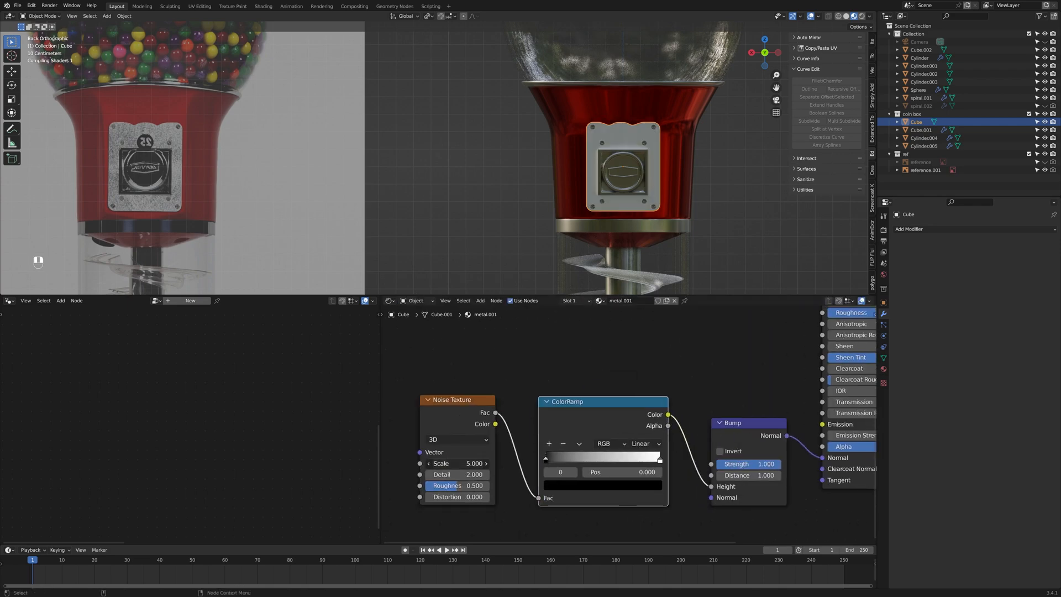
drag(454, 463, 588, 458)
Step: Invert the bump with strength 0.210 and move the ColorRamp's white stop to 0.568
scroll(660, 171, up, 5)
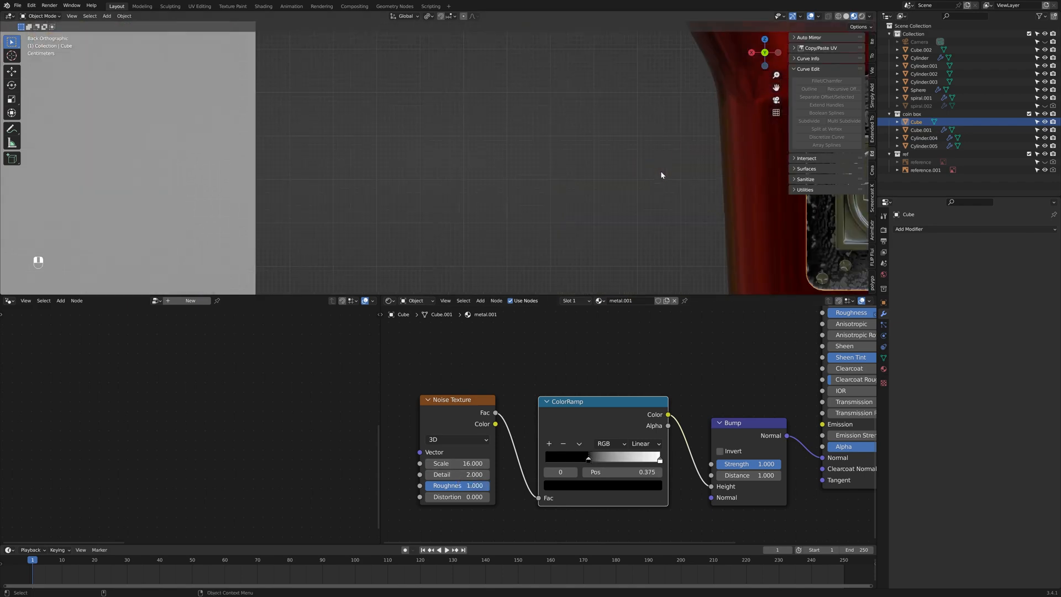
shift+middle_drag(661, 171, 304, 181)
scroll(304, 182, up, 6)
drag(765, 463, 736, 464)
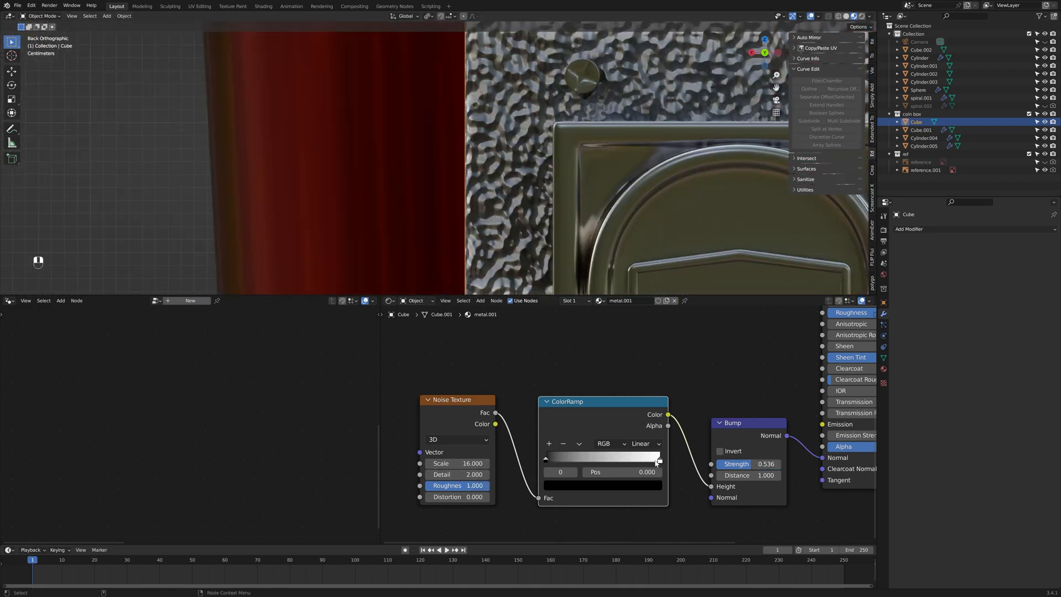
drag(658, 462, 610, 458)
click(719, 451)
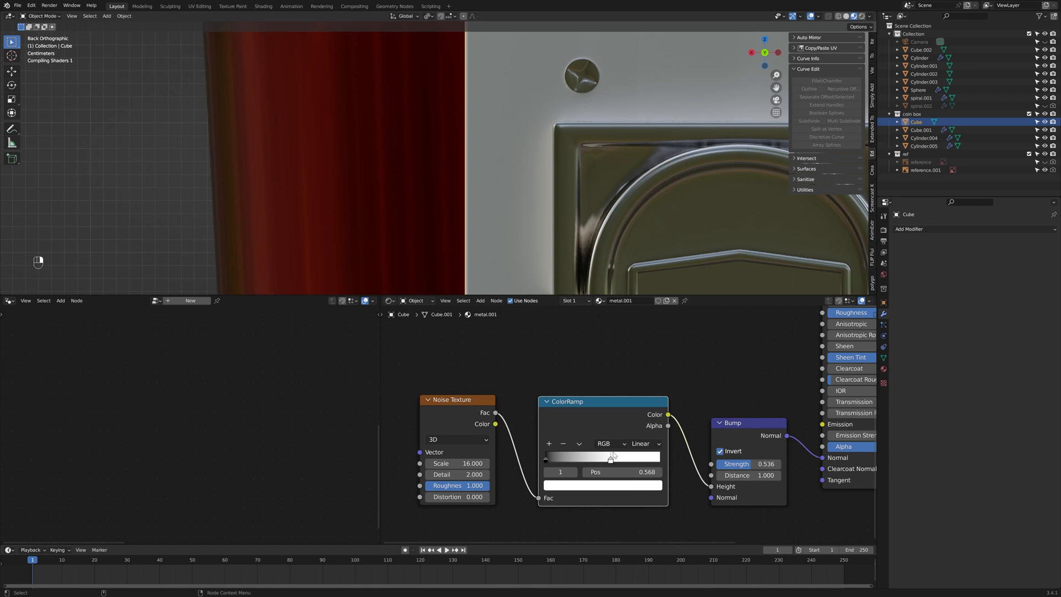
drag(749, 464, 730, 464)
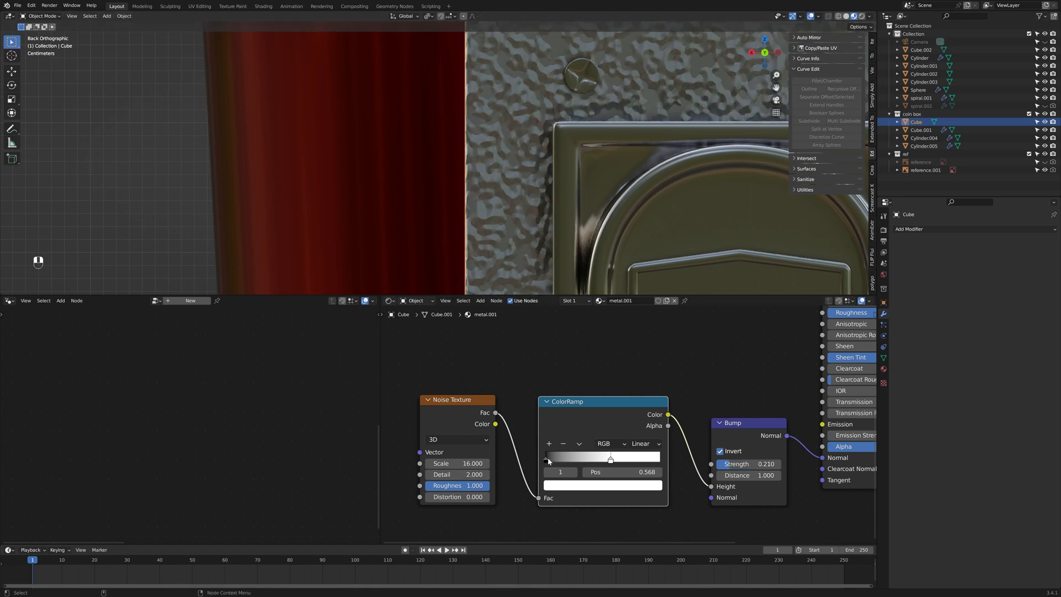
Step: Move the ColorRamp's black stop to 0.323 with Ease interpolation, and set the noise scale to 44.2
drag(546, 459, 583, 459)
click(644, 443)
click(653, 456)
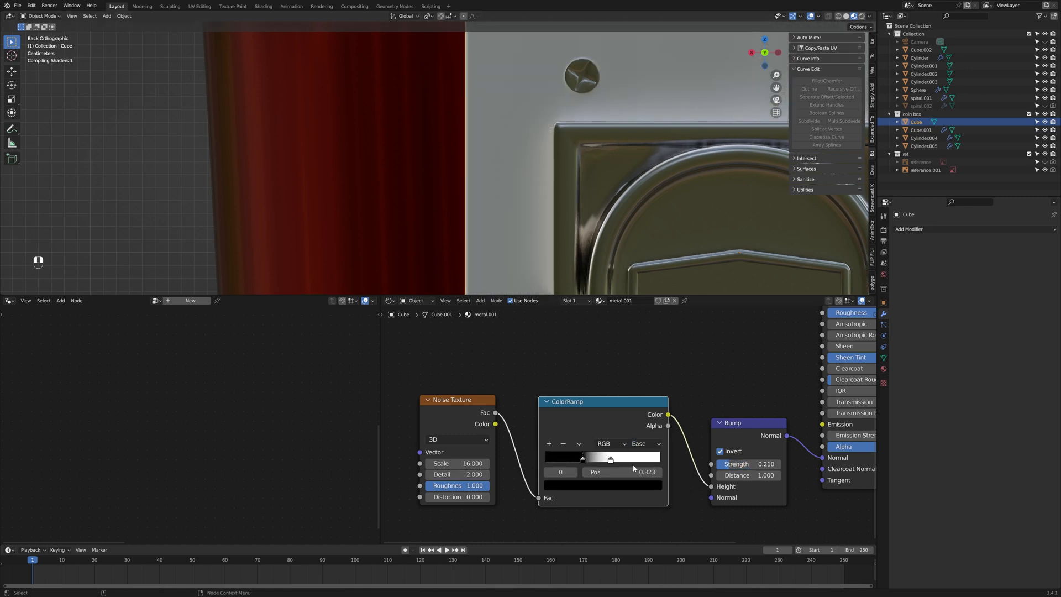
drag(458, 463, 586, 463)
scroll(479, 204, down, 10)
scroll(479, 204, up, 8)
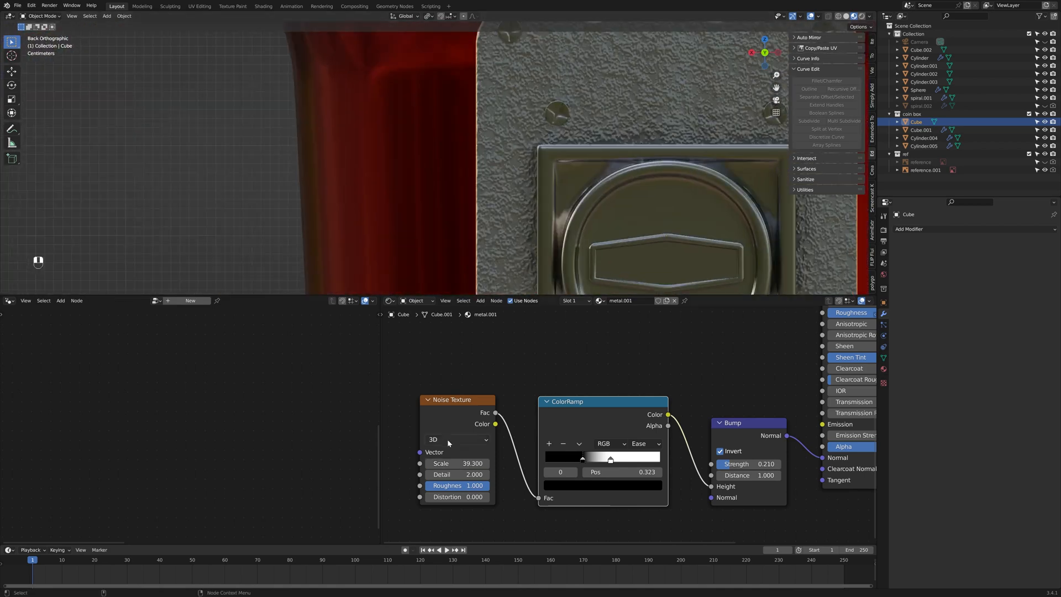
drag(458, 463, 486, 463)
Step: Set the noise detail to 3.7, the bump strength to about 0.21 and the faceplate material's roughness to 0.195
drag(749, 464, 774, 463)
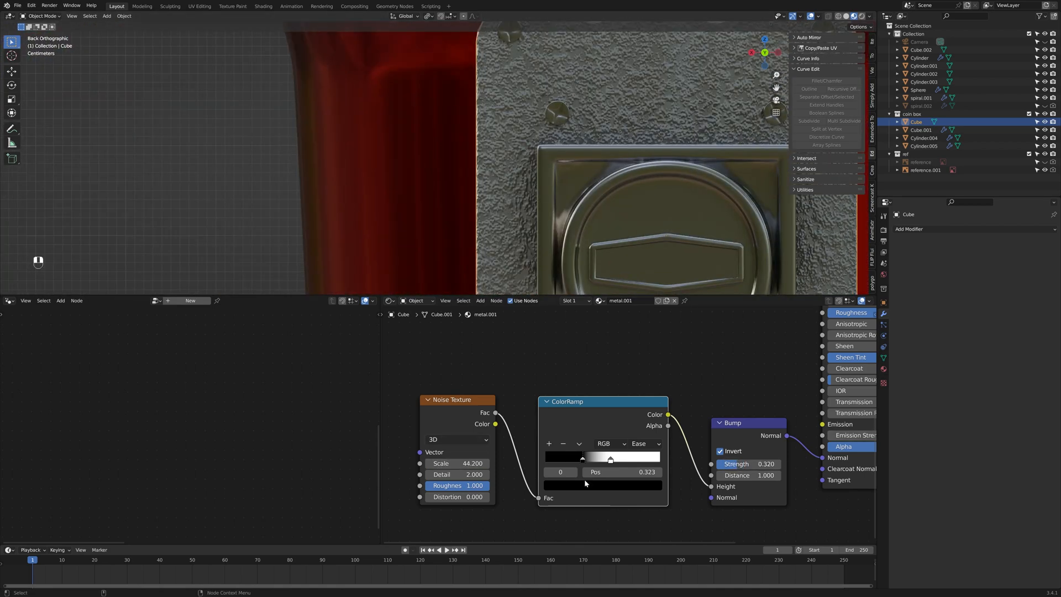
drag(458, 474, 486, 474)
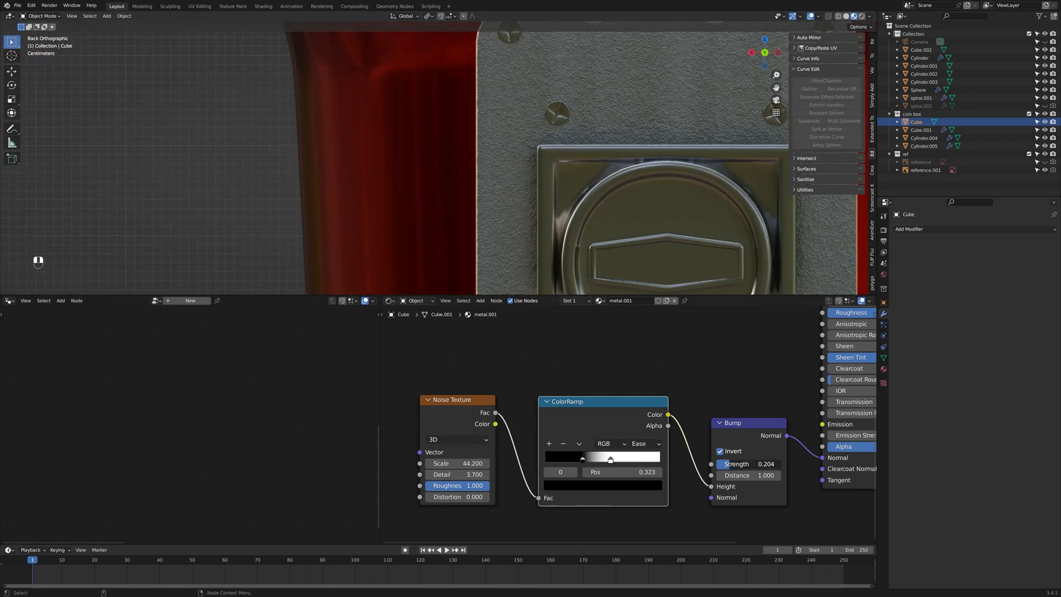
scroll(764, 404, down, 5)
middle_drag(780, 357, 677, 416)
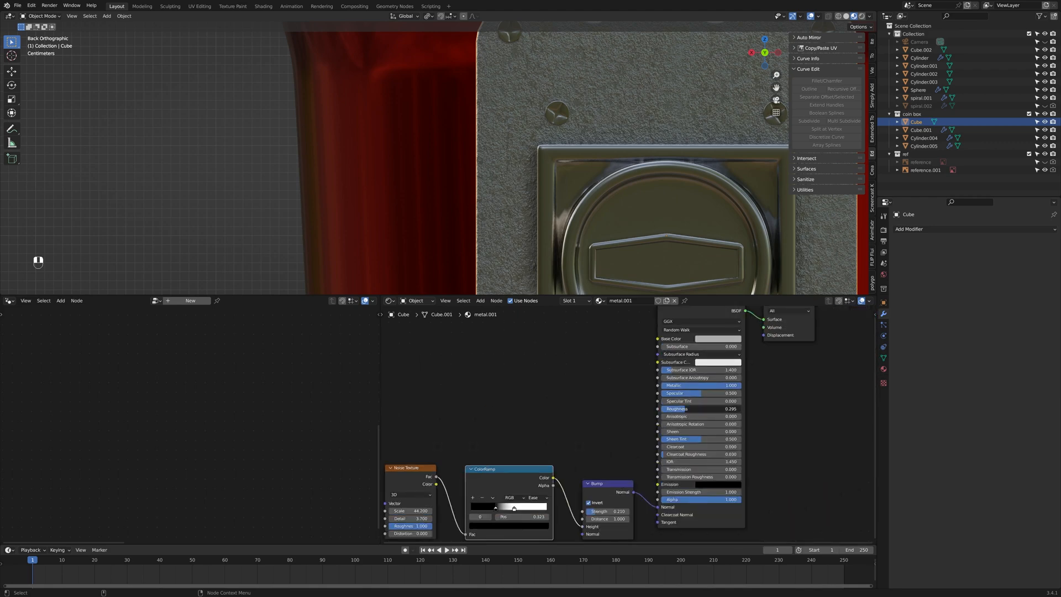
Step: Darken the base color of the coin mechanism's metal material and lower its roughness to about 0.089
scroll(558, 197, down, 8)
click(495, 181)
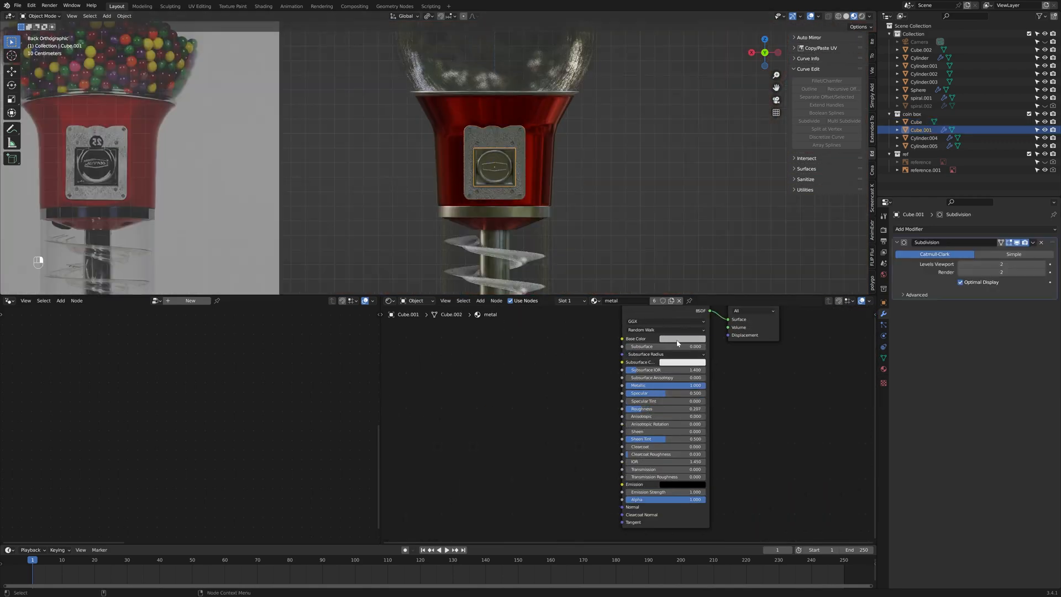
click(679, 343)
drag(679, 409, 646, 409)
click(698, 343)
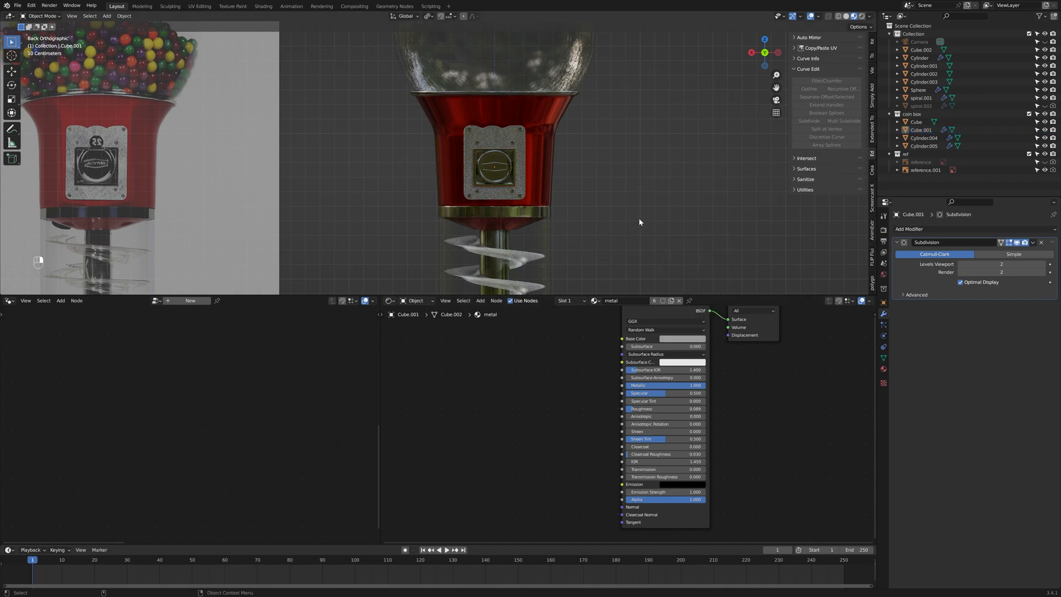
Step: Open the coin box faceplate in Edit Mode in back view and switch the viewport to solid shading
scroll(538, 168, up, 5)
click(528, 124)
key(Tab)
scroll(526, 111, up, 2)
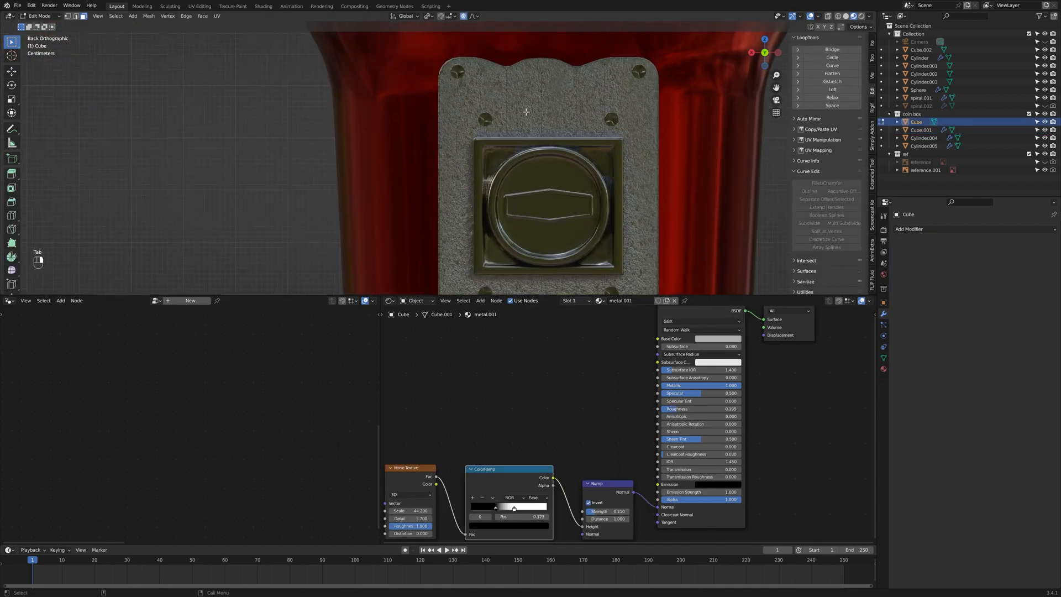
scroll(555, 109, down, 2)
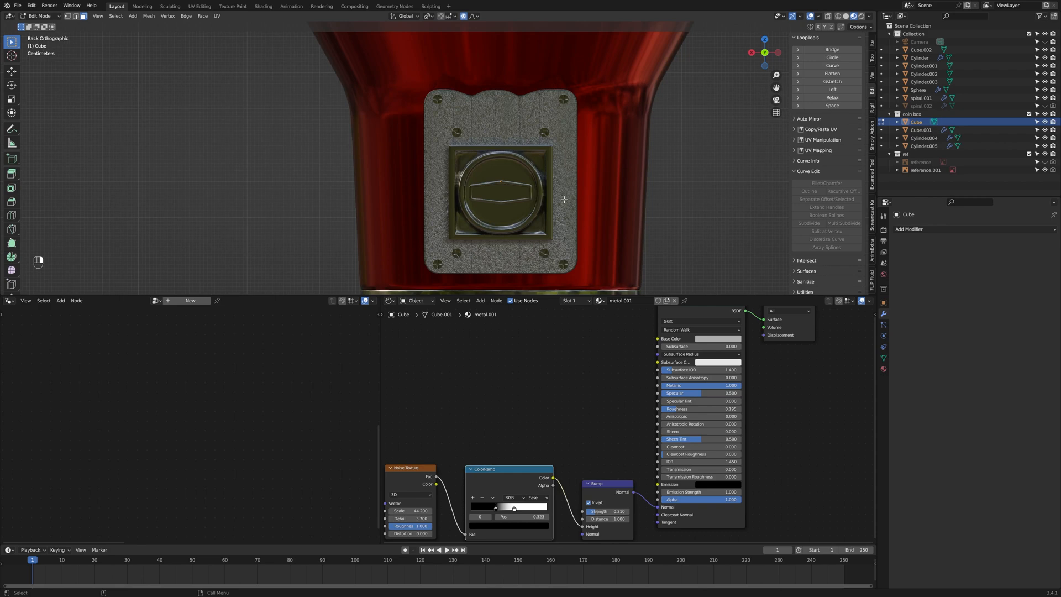
click(765, 52)
click(765, 52)
click(845, 16)
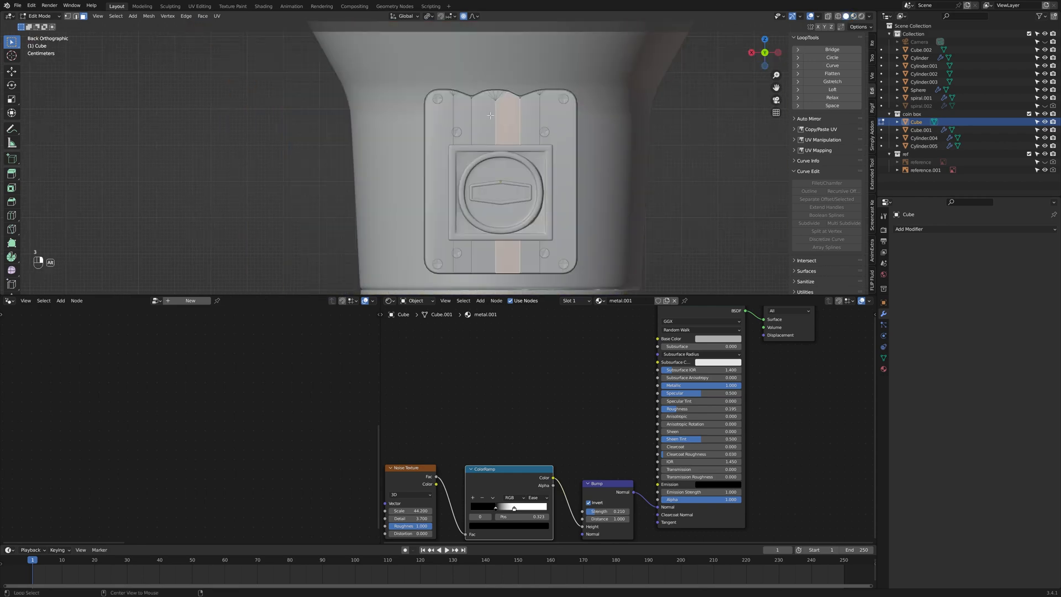
Step: Turn on X-ray, delete the faces of one half of the faceplate up to its centre, and return to Object Mode
alt+click(491, 115)
key(alt+z)
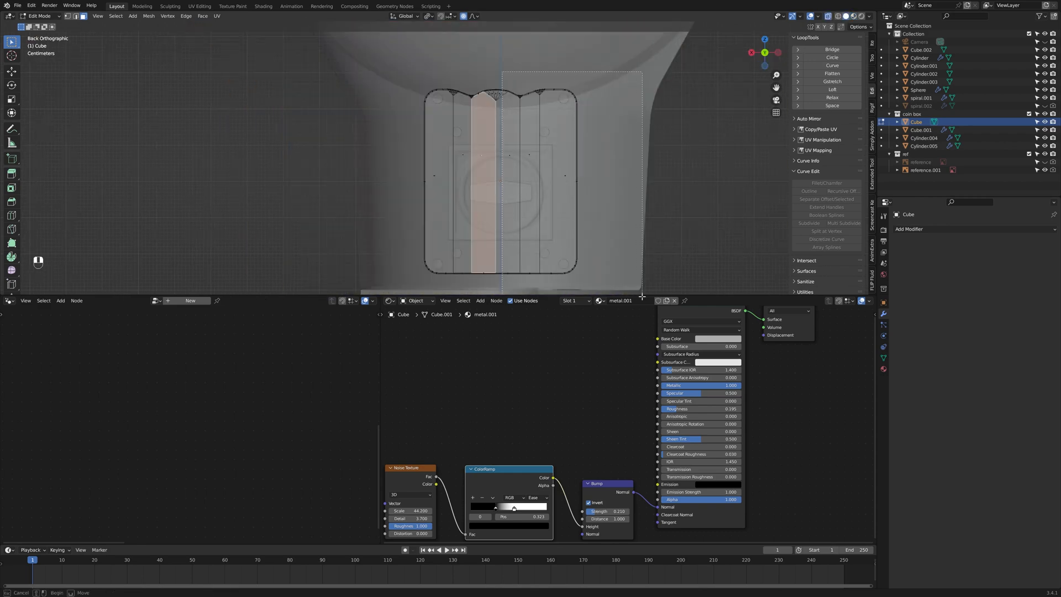
scroll(521, 143, up, 5)
right_click(522, 170)
scroll(546, 146, up, 1)
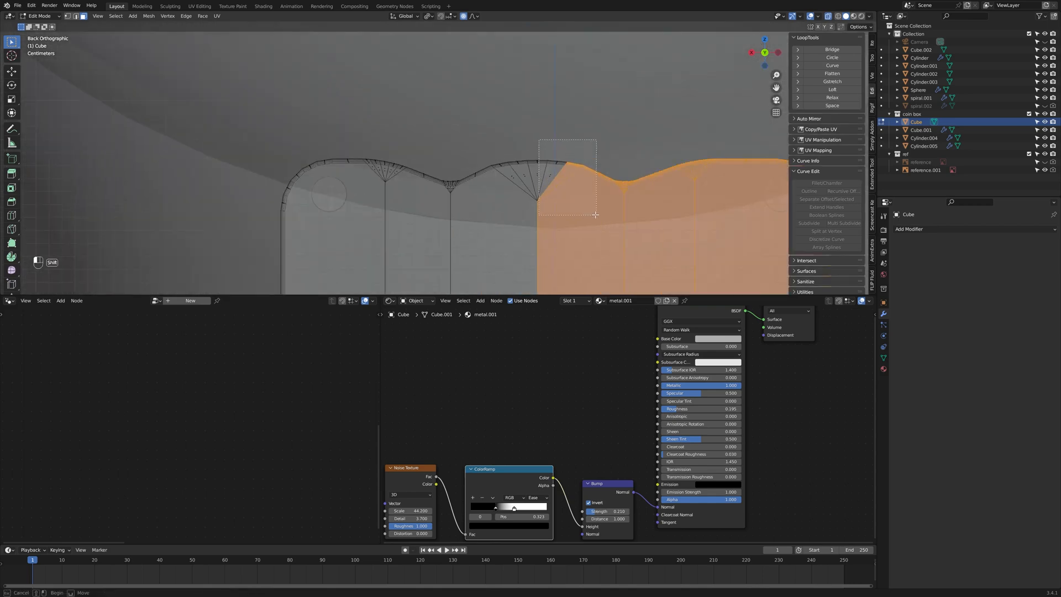
shift+drag(550, 180, 552, 183)
scroll(552, 183, down, 6)
key(x)
click(553, 199)
shift+middle_drag(514, 195, 523, 140)
key(Tab)
Step: Add a Mirror modifier on the X axis to the half faceplate, using Cube.002 as the mirror object
click(913, 229)
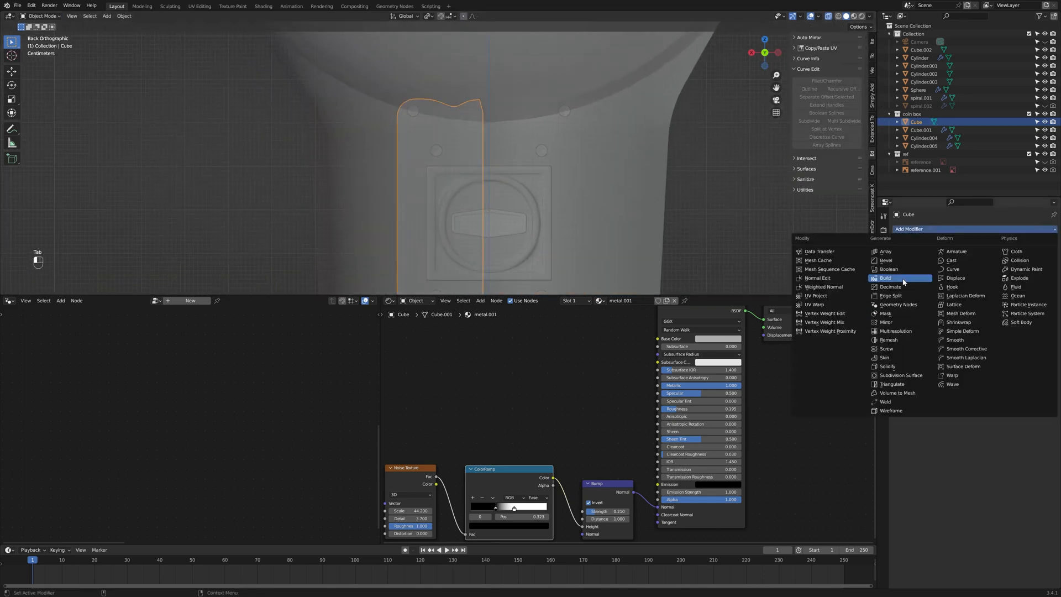
click(901, 322)
scroll(748, 191, up, 1)
scroll(748, 191, down, 2)
click(1041, 283)
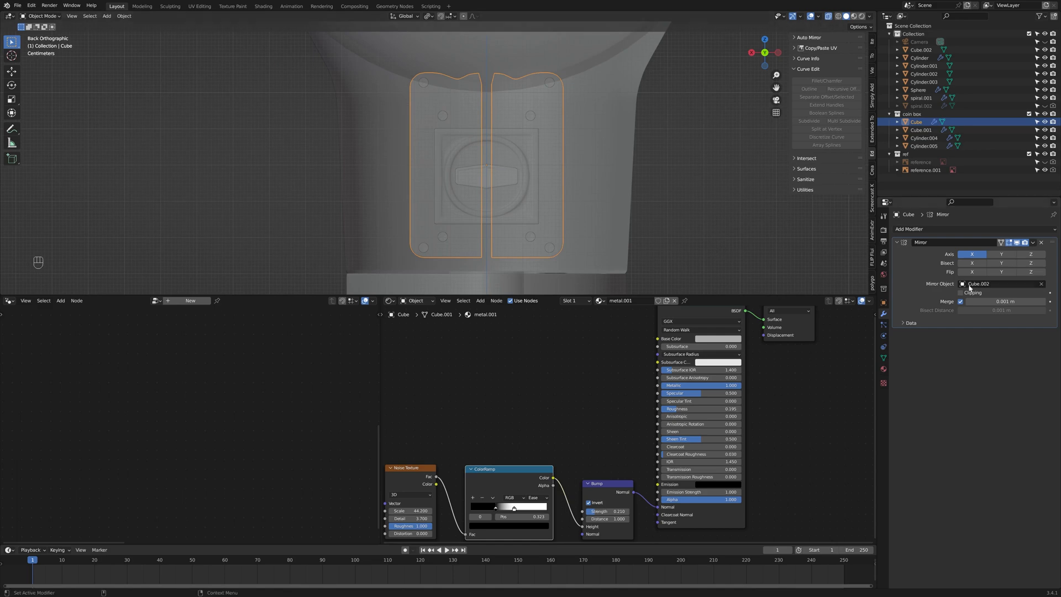
Step: Enable mirror clipping and move the faceplate's inner edge along X until it meets the mirror plane
scroll(564, 185, up, 3)
key(Tab)
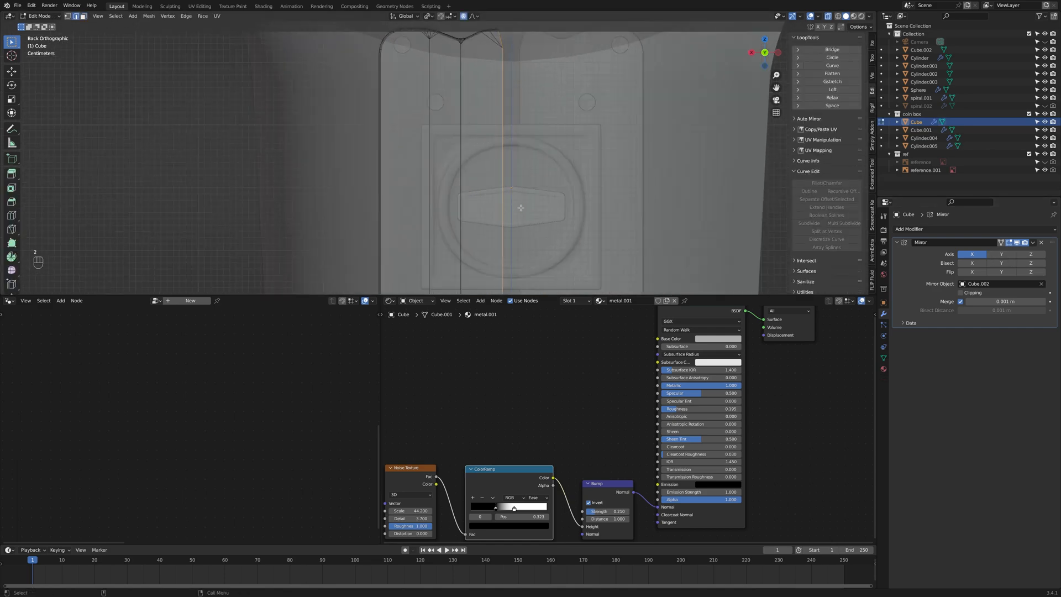
key(g)
key(x)
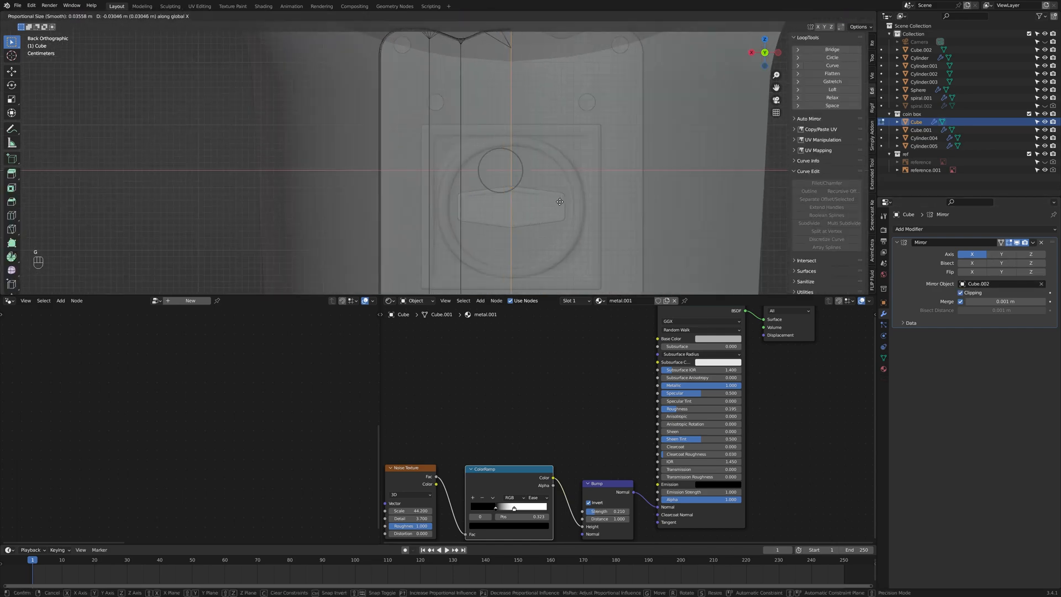
click(552, 201)
Step: Move the short edge at the top of the faceplate's centre along X to close the remaining gap
scroll(542, 193, up, 6)
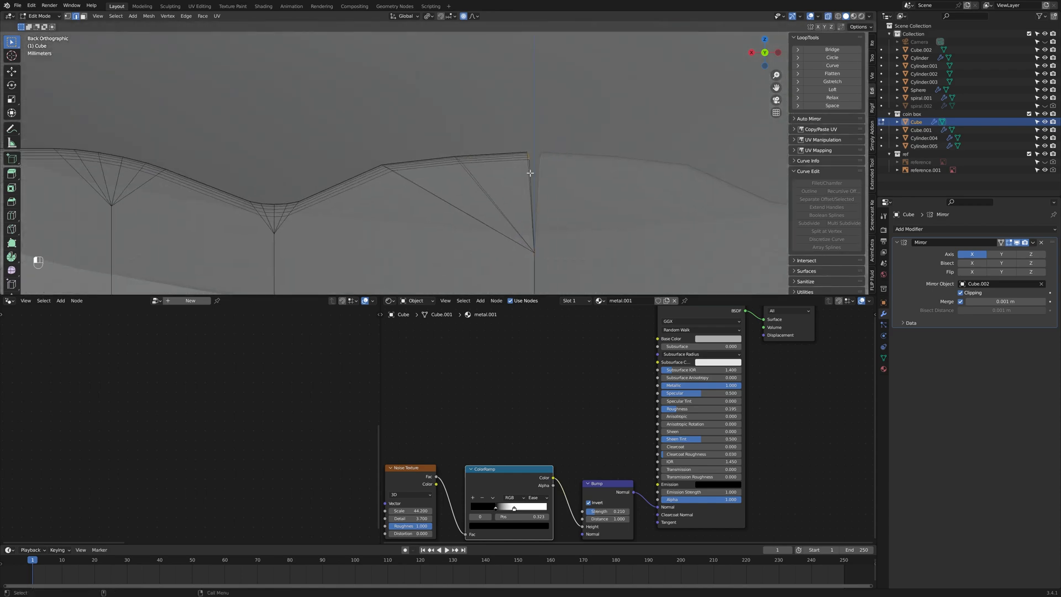
click(530, 173)
key(g)
key(x)
click(537, 173)
scroll(537, 173, down, 6)
key(Tab)
Step: Raise the faceplate's top centre point about 0.001 m along Z
key(Tab)
scroll(538, 182, up, 3)
shift+middle_drag(510, 192, 542, 194)
key(g)
key(z)
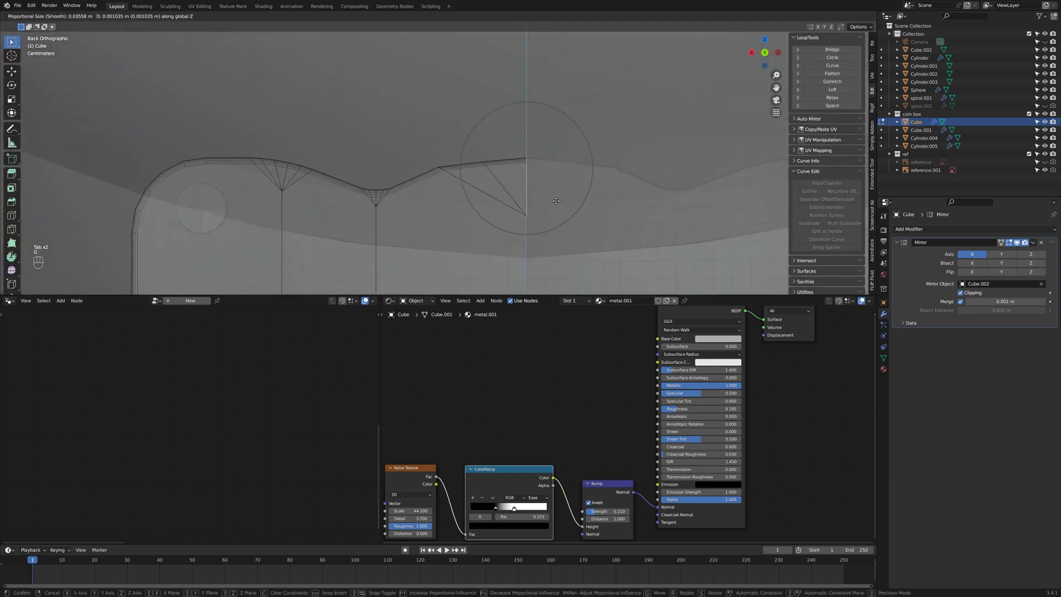
click(556, 200)
Step: Try to bevel the diagonal edges under the faceplate's central top bump together
scroll(451, 173, up, 2)
key(ctrl+b)
right_click(571, 190)
shift+click(545, 212)
key(ctrl+b)
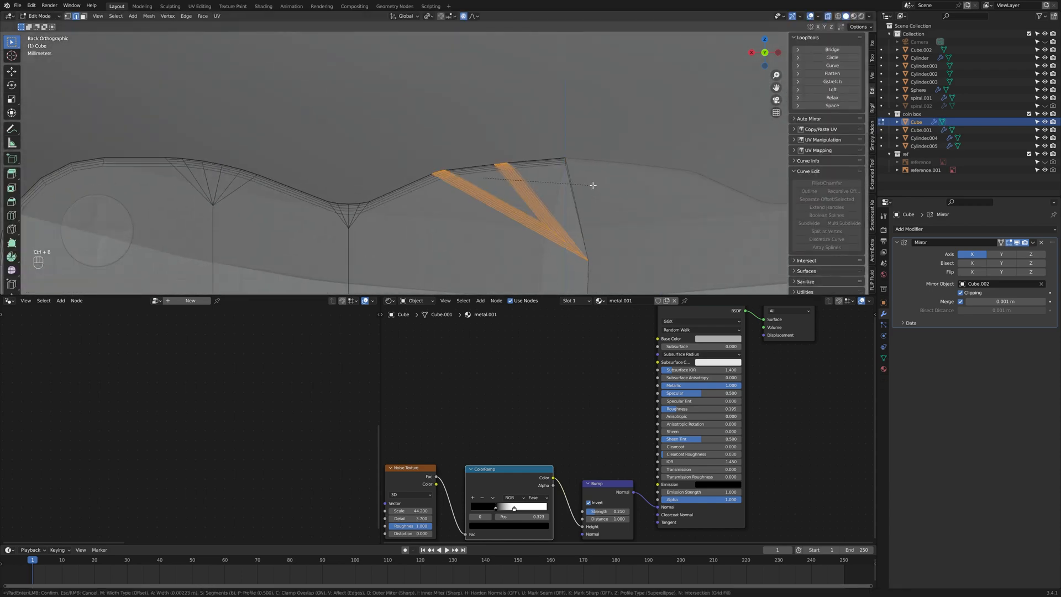
right_click(589, 186)
Step: Bevel the diagonal edges under the faceplate's central top bump with 6 segments and return to Object Mode
shift+middle_drag(530, 251, 533, 245)
scroll(533, 245, up, 1)
shift+click(567, 220)
key(ctrl+b)
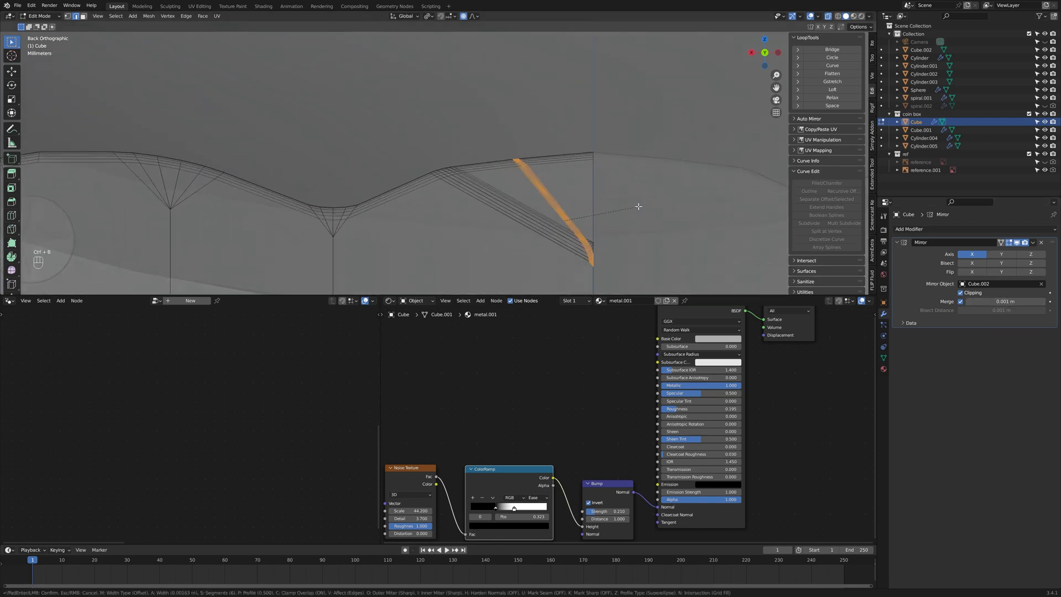
scroll(636, 207, down, 3)
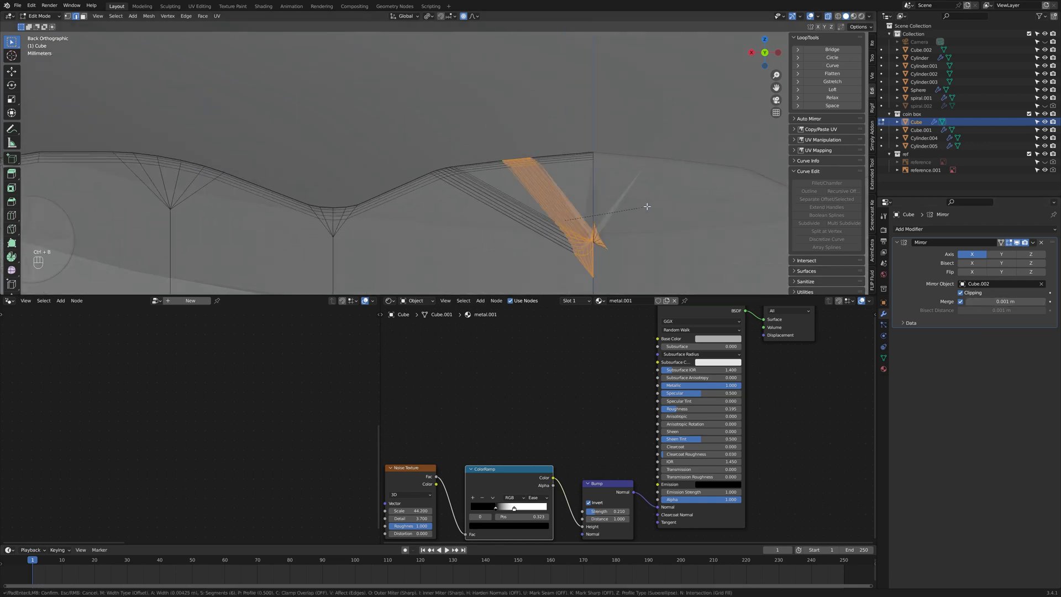
key(ctrl+b)
click(589, 205)
key(Tab)
scroll(632, 223, down, 7)
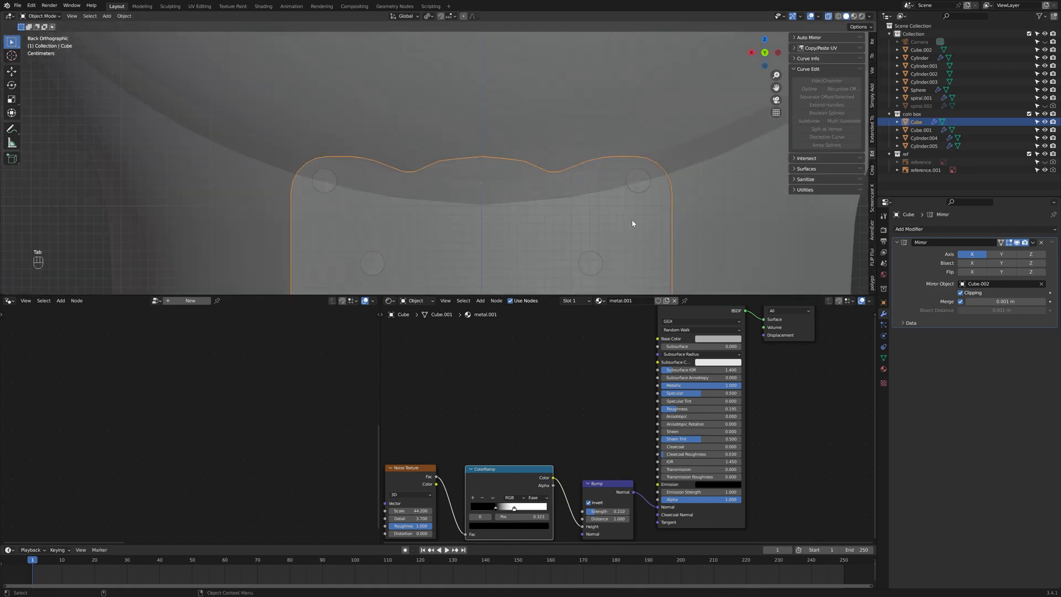
Step: Inspect the bevelled top outline of the faceplate in Edit Mode and return to Object Mode
scroll(594, 211, up, 5)
key(Tab)
scroll(592, 207, up, 4)
shift+middle_drag(687, 287, 661, 258)
scroll(475, 245, down, 7)
scroll(476, 245, down, 10)
key(Tab)
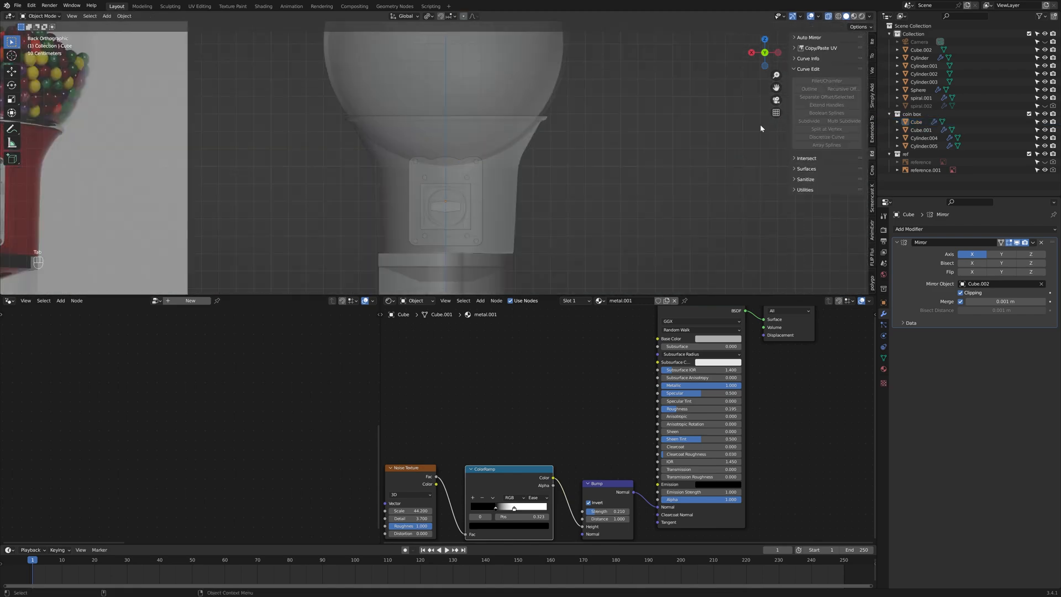
Step: Switch the viewport to Material Preview and add a Subdivision Surface modifier to the faceplate
click(853, 16)
scroll(530, 223, up, 9)
mouse_move(528, 215)
middle_down()
mouse_move(611, 228)
mouse_move(531, 217)
middle_up()
scroll(549, 222, down, 4)
click(939, 228)
click(843, 374)
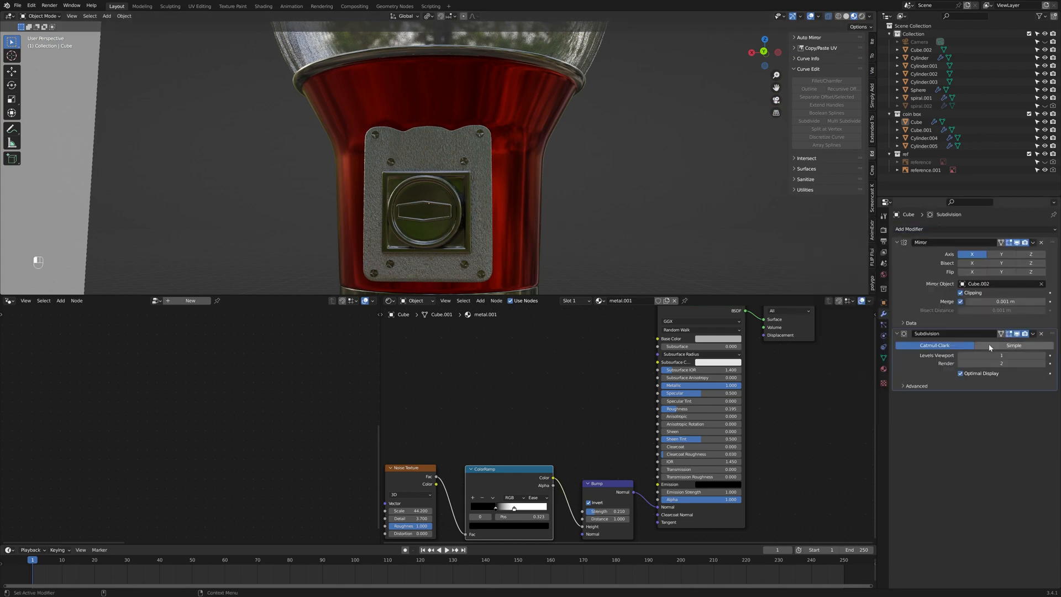
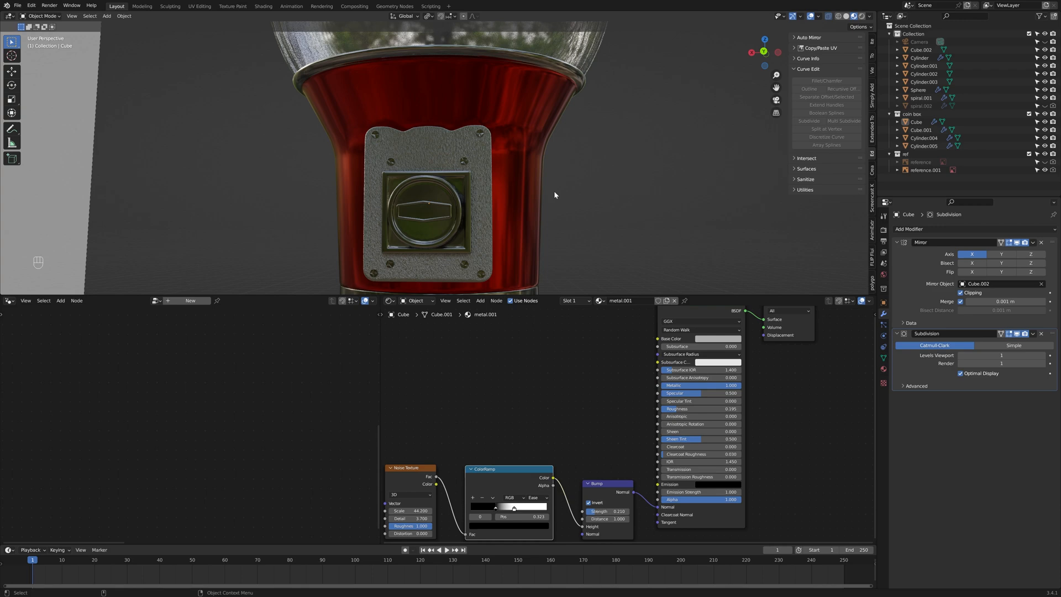
Step: Lower the inner red disc at the top of the base along Z
scroll(558, 188, down, 8)
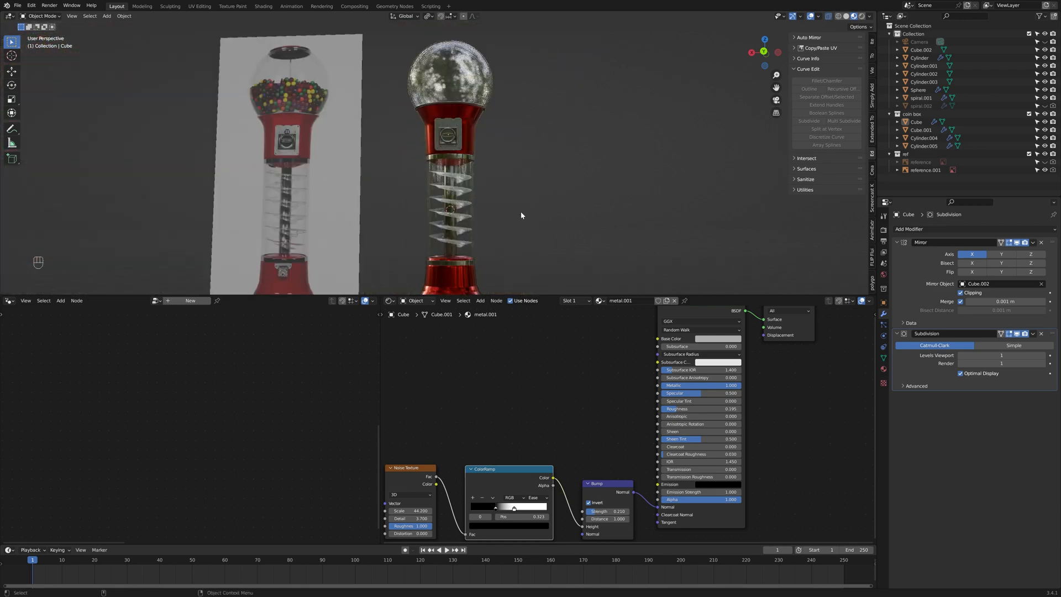
scroll(487, 185, up, 8)
click(500, 145)
middle_drag(442, 127, 422, 144)
click(422, 144)
key(g)
key(z)
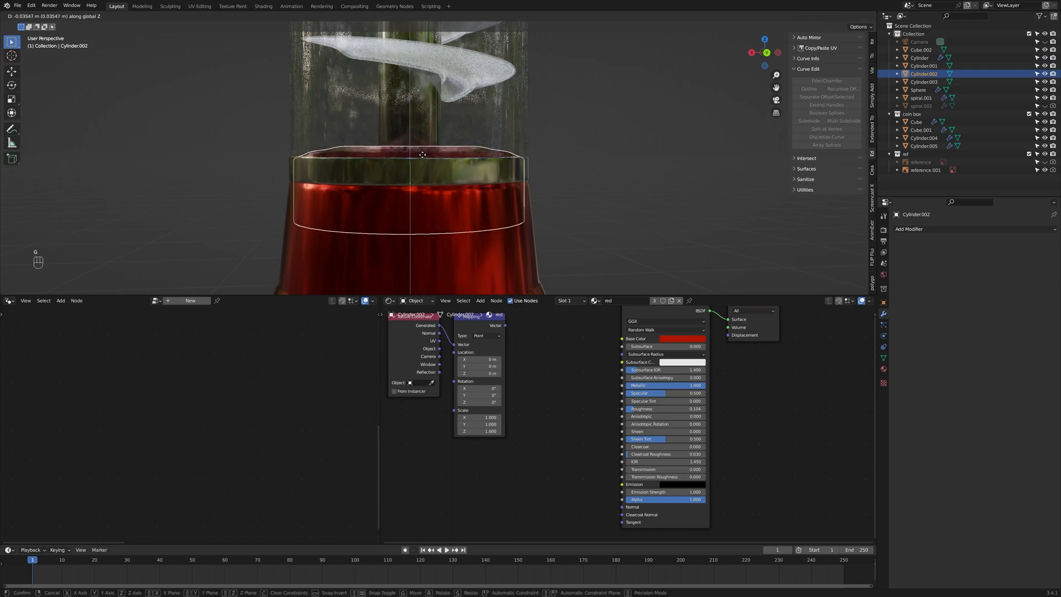
click(424, 155)
Step: Add a Subdivision Surface modifier to the inner red disc and save the file
middle_drag(547, 172, 575, 193)
click(900, 229)
click(888, 362)
middle_drag(635, 224, 643, 205)
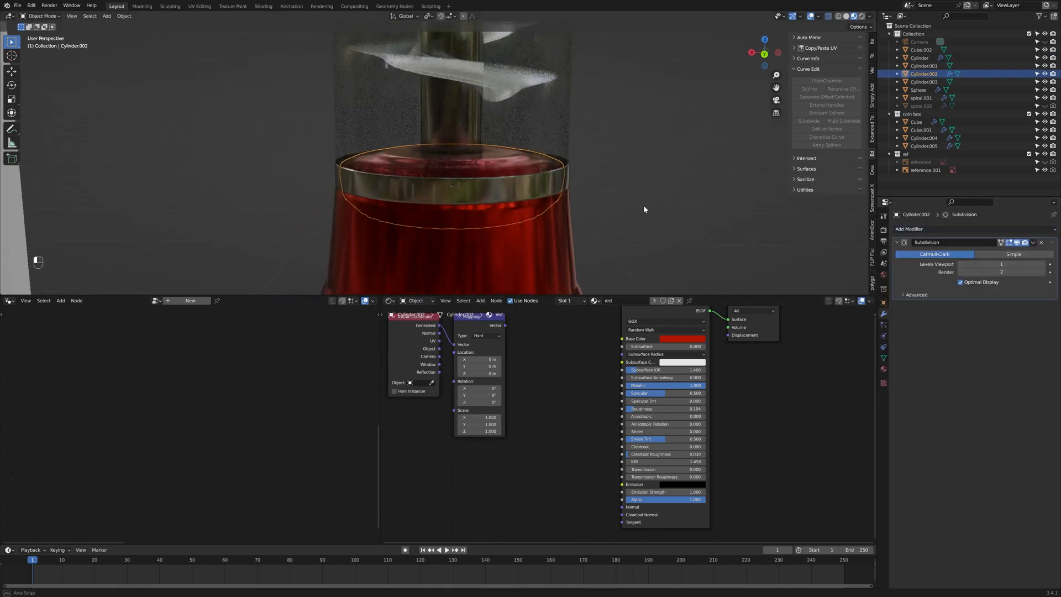
key(Tab)
key(Tab)
click(660, 218)
key(ctrl+s)
Step: Make the body's red material glossy and non-metallic: metallic 0, specular 0.494, roughness 0.113, clearcoat 1, clearcoat roughness 0.033
scroll(635, 224, down, 4)
click(497, 232)
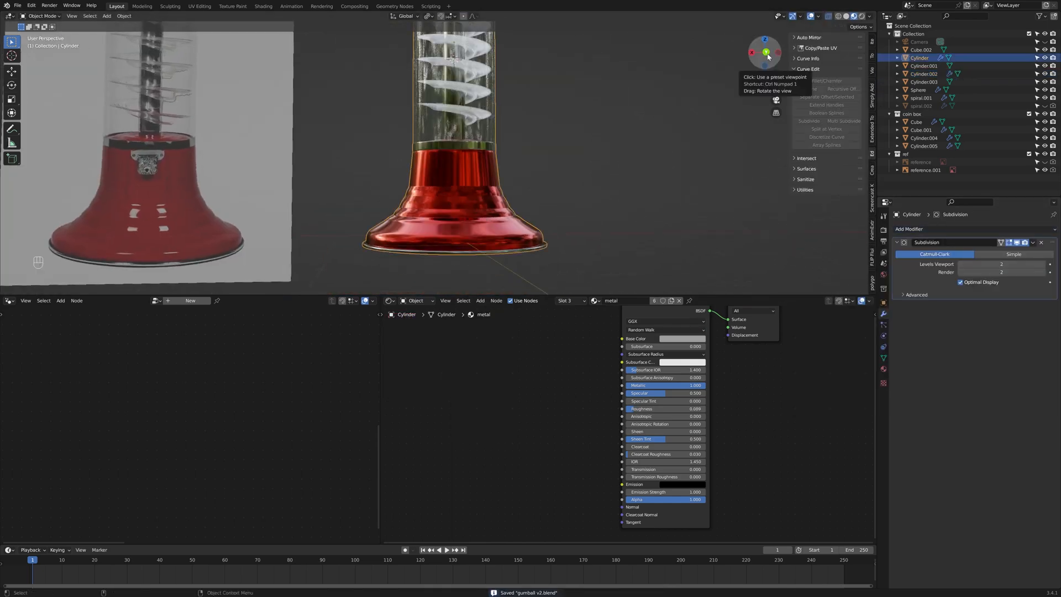
click(765, 53)
click(557, 326)
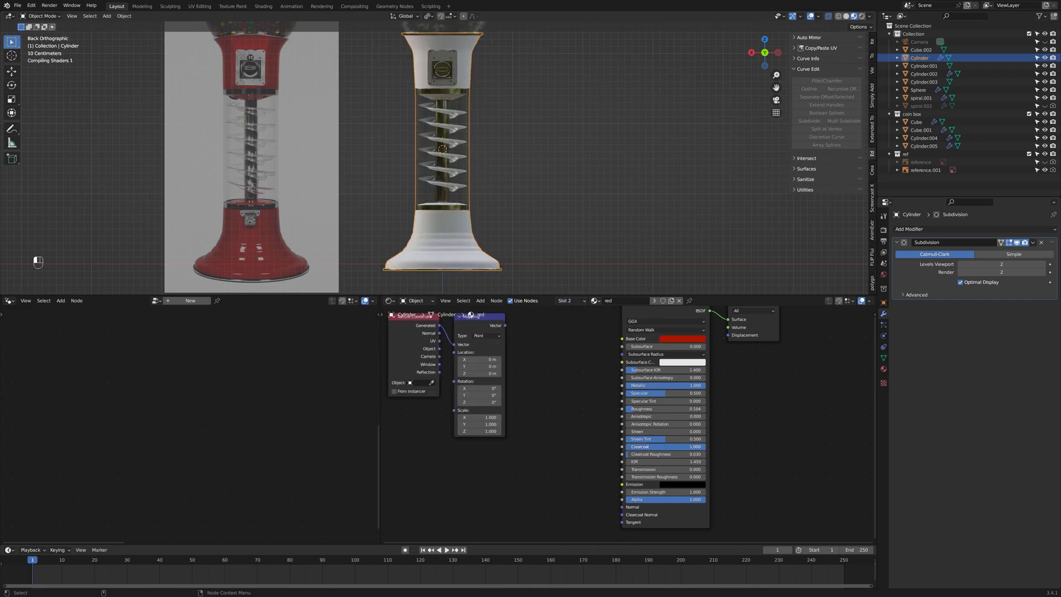
mouse_move(636, 409)
mouse_down()
mouse_move(649, 409)
mouse_move(626, 385)
mouse_up()
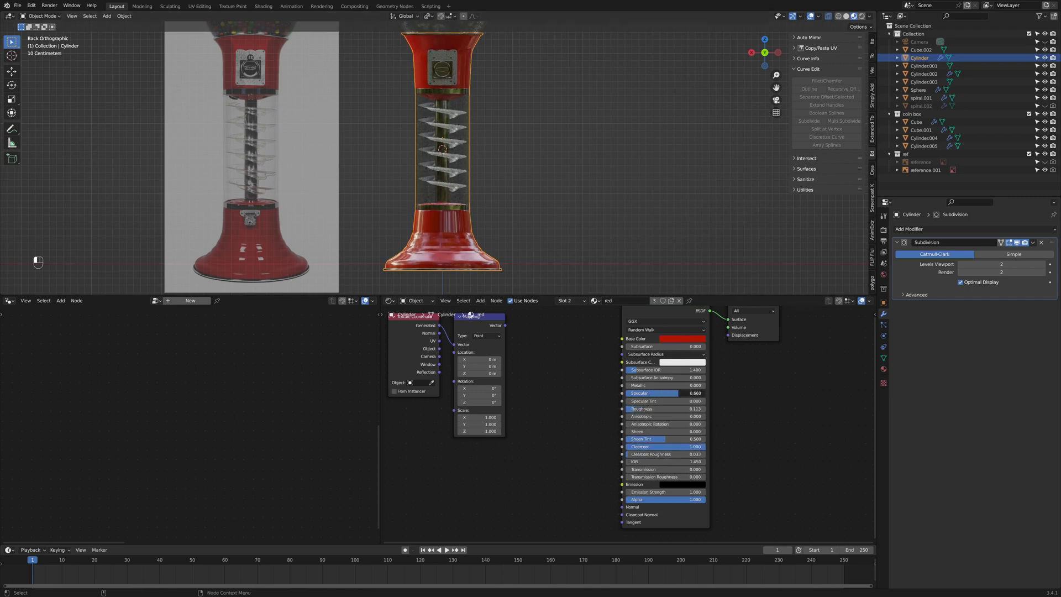
drag(670, 393, 665, 393)
Step: Snap the 3D cursor to the hexagonal emblem on the coin knob and save the file
middle_drag(594, 232, 575, 221)
scroll(533, 213, down, 2)
scroll(519, 182, up, 8)
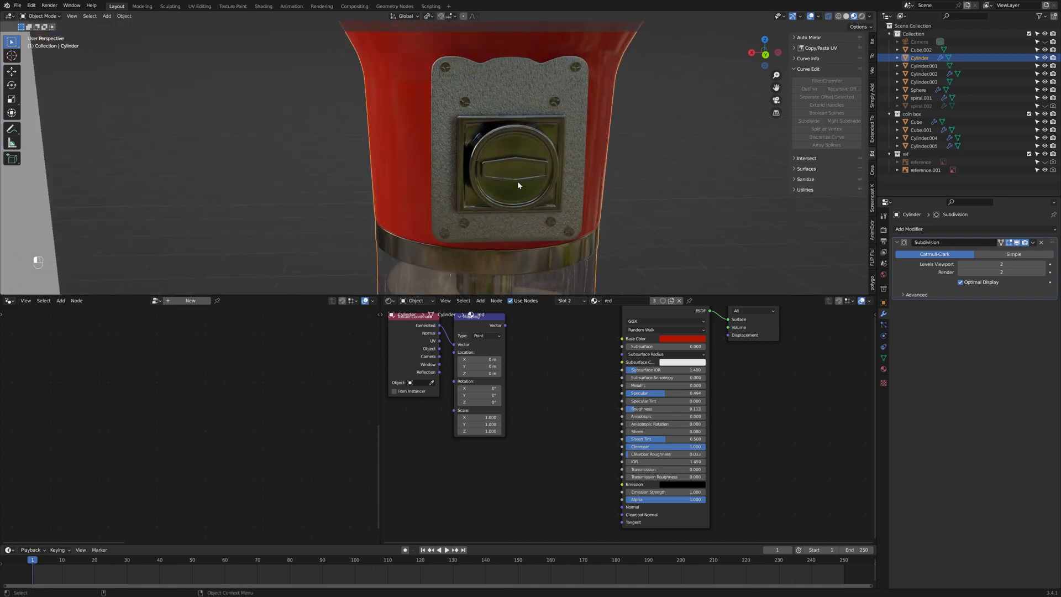
scroll(518, 181, down, 5)
shift+middle_drag(517, 181, 503, 210)
click(465, 213)
click(764, 55)
scroll(496, 193, up, 4)
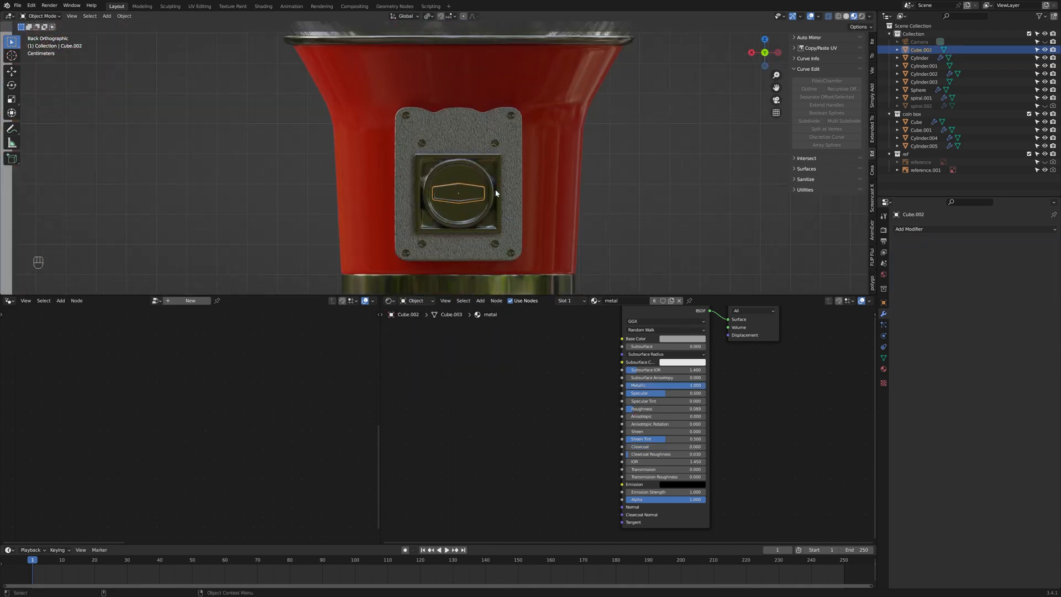
key(shift+s)
click(621, 279)
key(ctrl+s)
Step: Add a text object at the emblem and rotate it 90° about X to stand upright
scroll(546, 226, up, 3)
shift+middle_drag(546, 227, 569, 193)
key(shift+a)
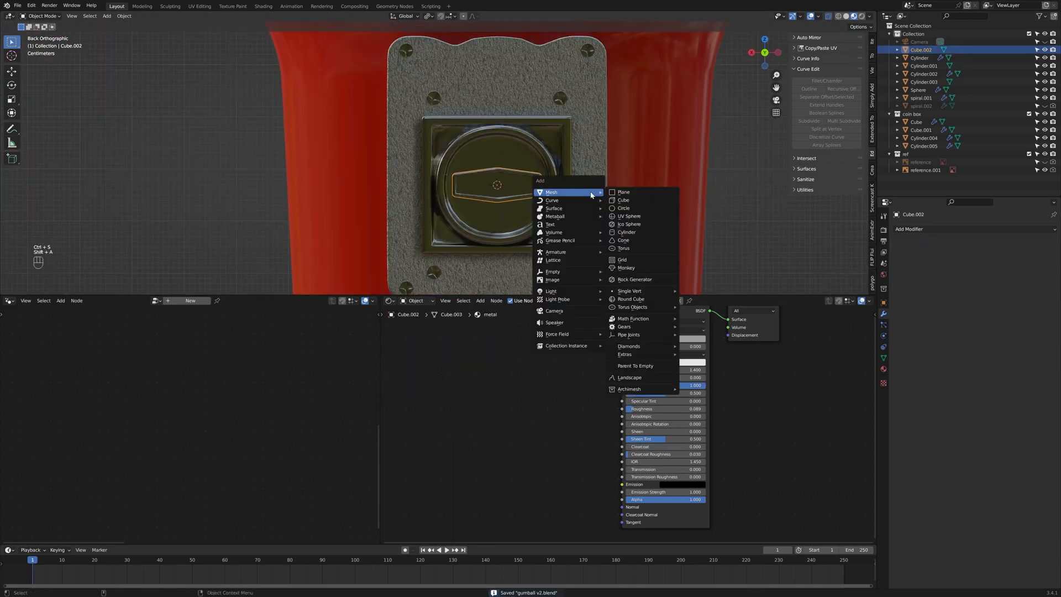
click(568, 229)
scroll(568, 229, down, 3)
key(r)
key(x)
key(9)
key(0)
key(Return)
Step: Rotate the text 180° about Z so it reads correctly from the back view
scroll(568, 230, down, 5)
key(r)
key(z)
key(1)
key(8)
key(0)
key(Return)
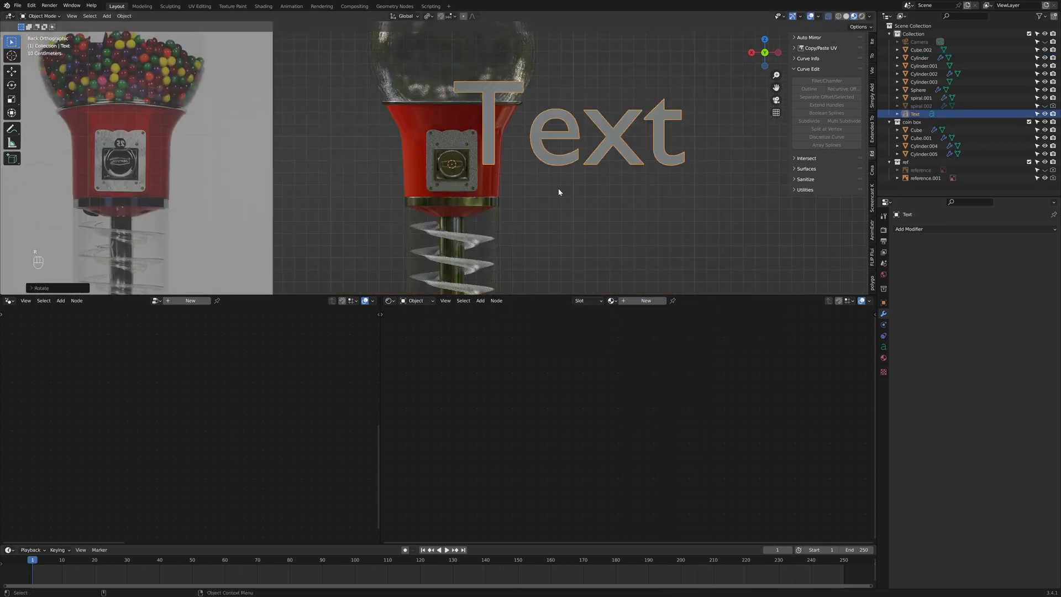
Step: Scale the text down to fit inside the knob's hexagonal emblem and move it along X toward the centre
key(s)
click(479, 165)
click(751, 52)
click(778, 52)
scroll(652, 164, up, 11)
shift+middle_drag(652, 164, 554, 135)
key(s)
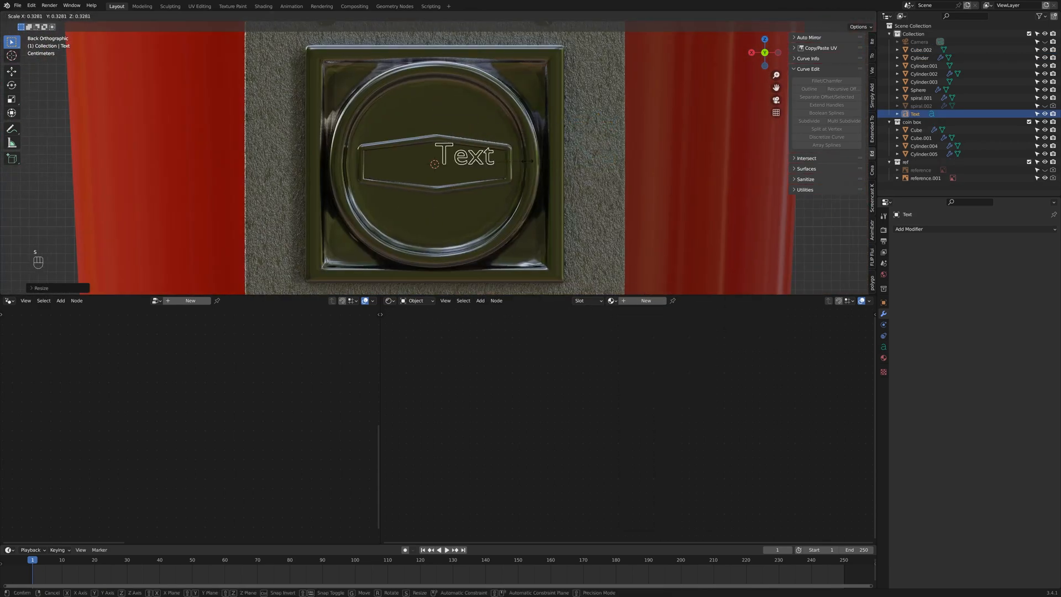
click(528, 161)
key(g)
key(x)
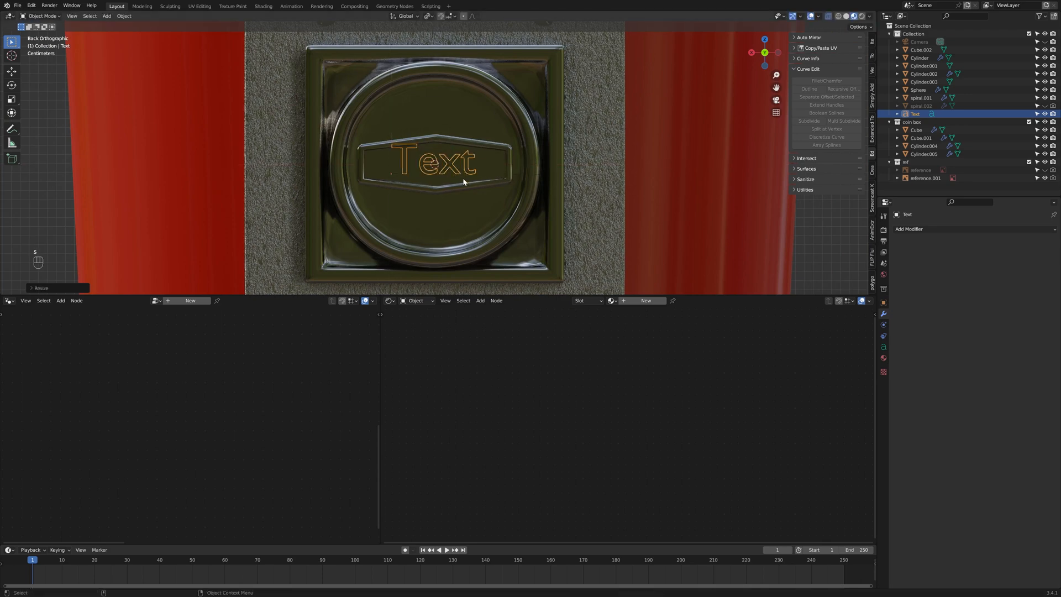
click(475, 166)
Step: Replace the placeholder text with "gmakes" and return to Object Mode
key(Tab)
key(Tab)
middle_drag(476, 166, 506, 180)
click(753, 51)
scroll(497, 166, up, 3)
key(Tab)
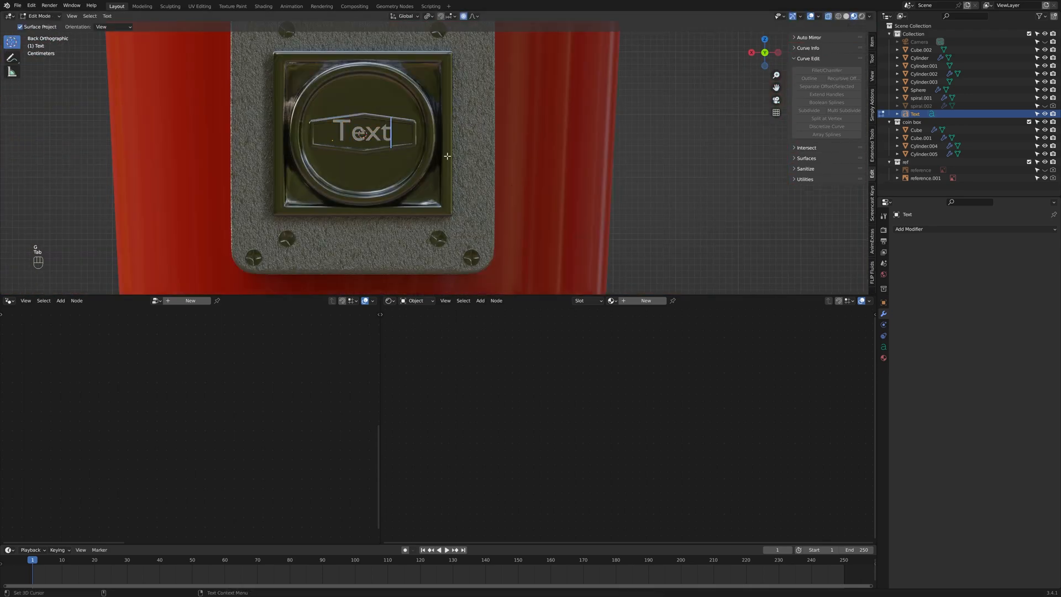
scroll(428, 147, up, 2)
shift+middle_drag(427, 147, 525, 189)
key(BackSpace)
key(BackSpace)
key(BackSpace)
key(BackSpace)
key(Tab)
Step: Scale the "gmakes" lettering down slightly and centre it within the hexagonal emblem
scroll(524, 188, up, 3)
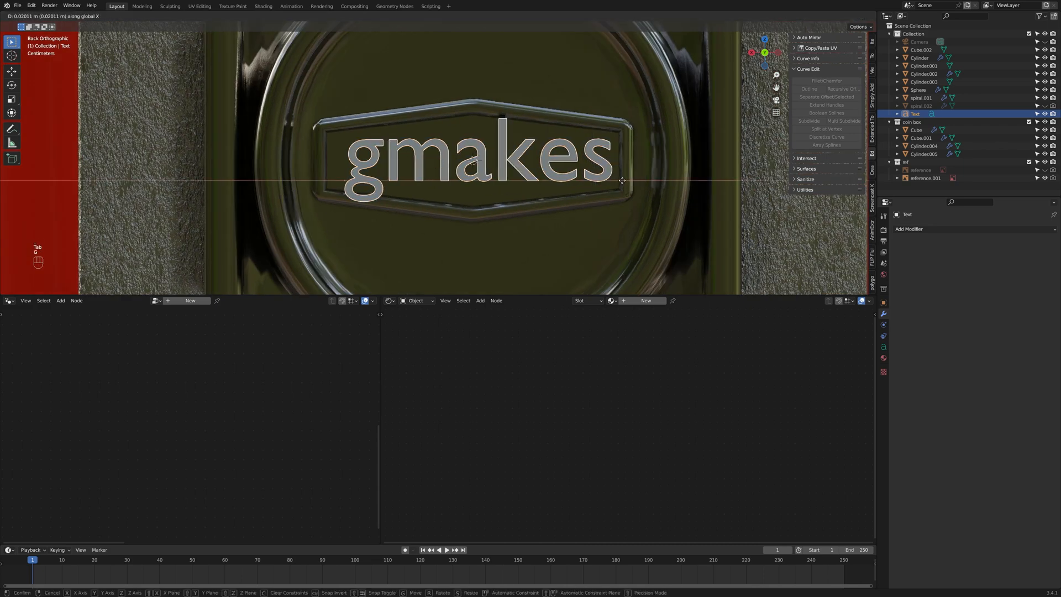
key(g)
key(x)
click(668, 187)
key(g)
middle_click(667, 183)
click(668, 178)
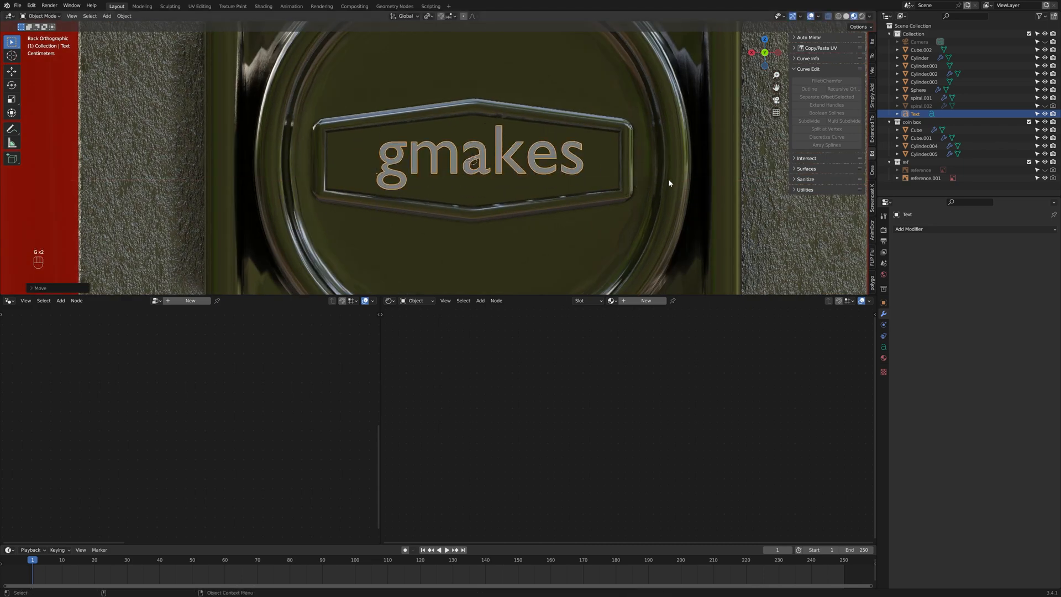
key(g)
click(665, 179)
key(g)
middle_click(664, 179)
click(663, 178)
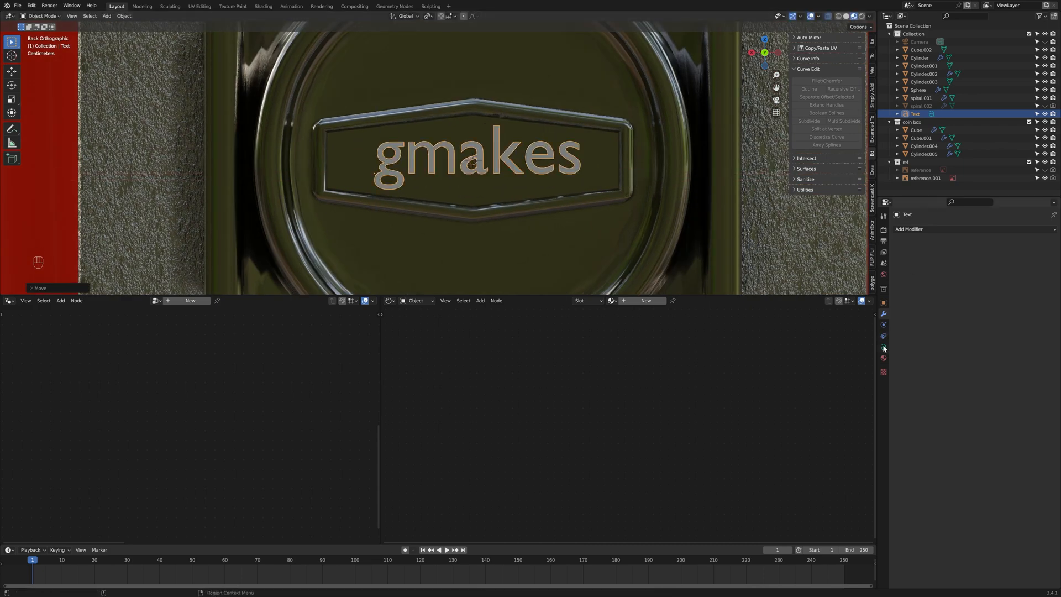
Step: Extrude the lettering 0.03 m and move it along Y onto the emblem's face
click(884, 346)
middle_drag(635, 204, 542, 240)
scroll(542, 240, up, 1)
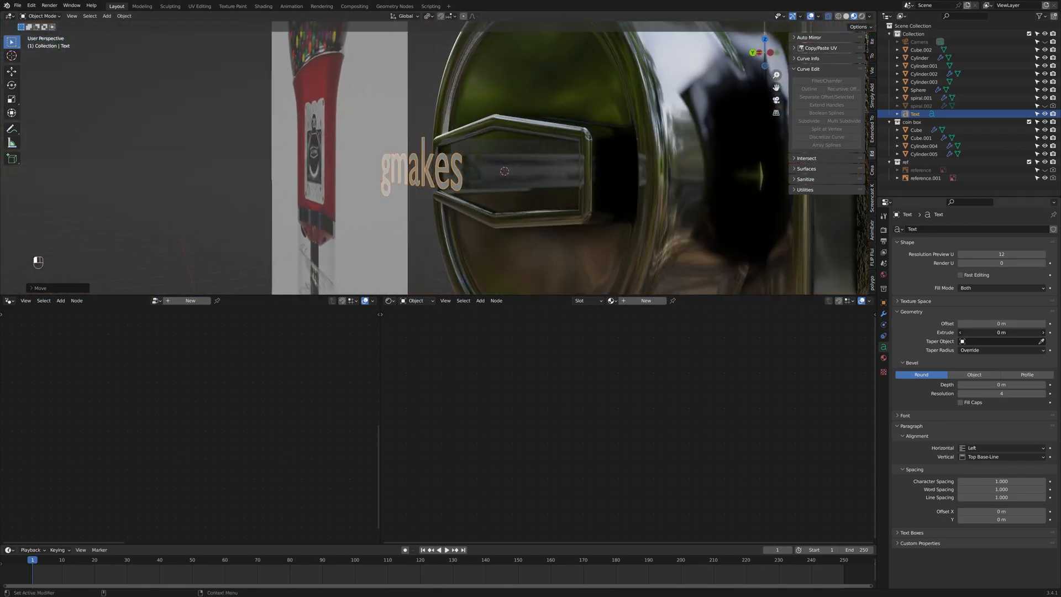
drag(1002, 332, 1023, 332)
key(g)
key(y)
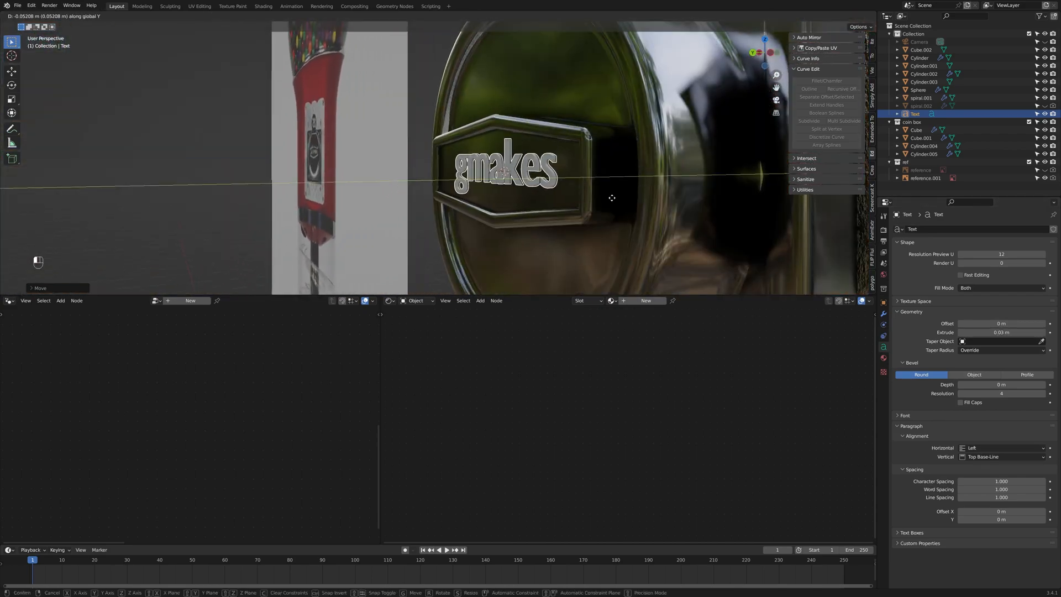
click(612, 197)
scroll(543, 175, up, 2)
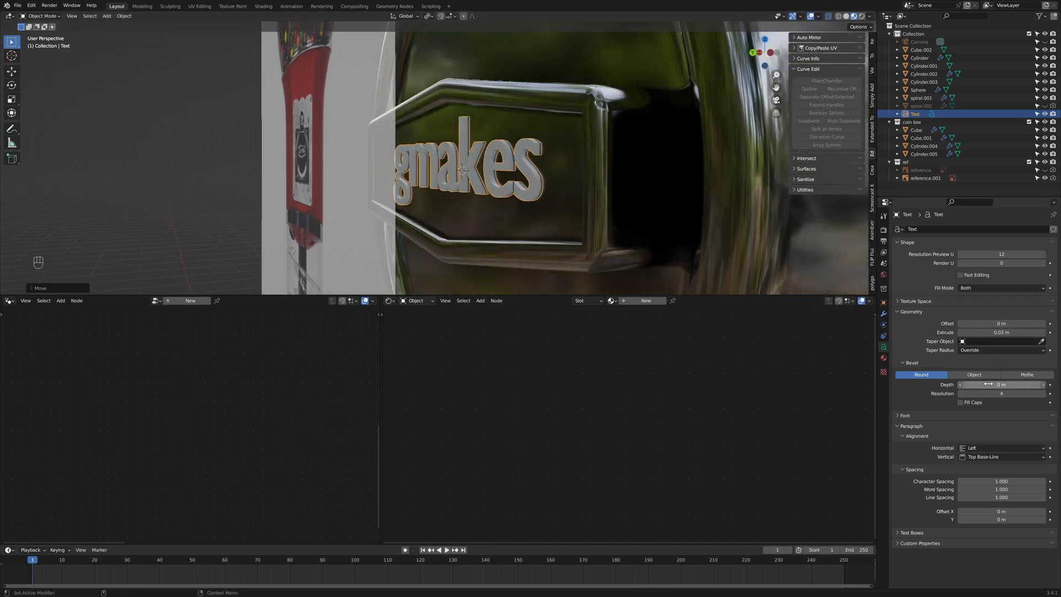
mouse_move(988, 384)
mouse_down()
mouse_move(997, 384)
mouse_move(988, 384)
mouse_up()
Step: Parent the lettering to the hexagonal emblem and assign it the existing metal material
shift+click(568, 183)
key(ctrl+p)
click(568, 184)
click(519, 163)
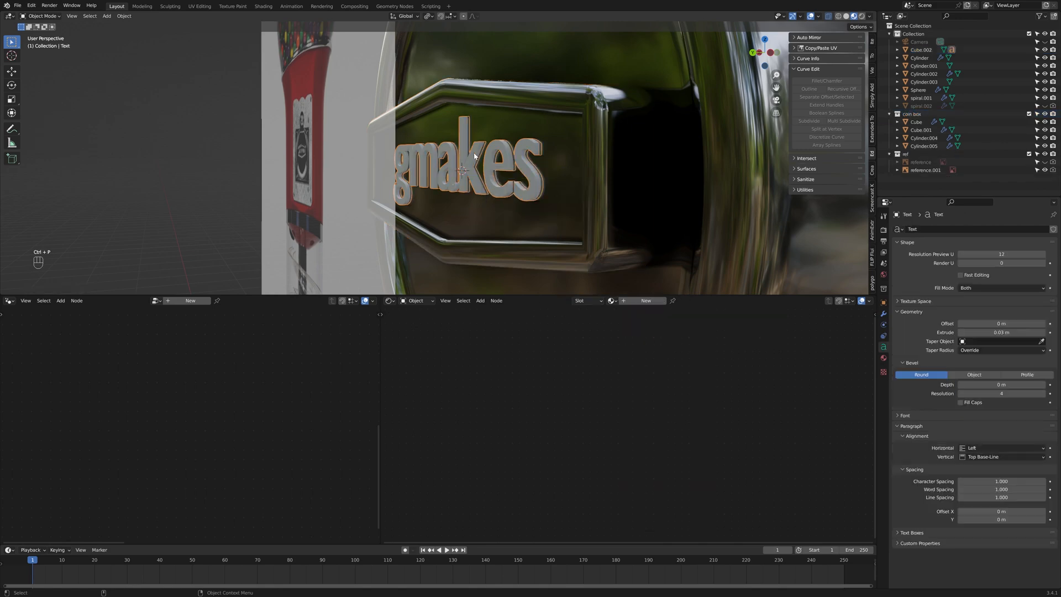
click(596, 300)
click(629, 329)
scroll(509, 182, up, 3)
Step: Add a Bevel modifier and a Subdivision Surface modifier to the lettering
click(884, 313)
click(934, 229)
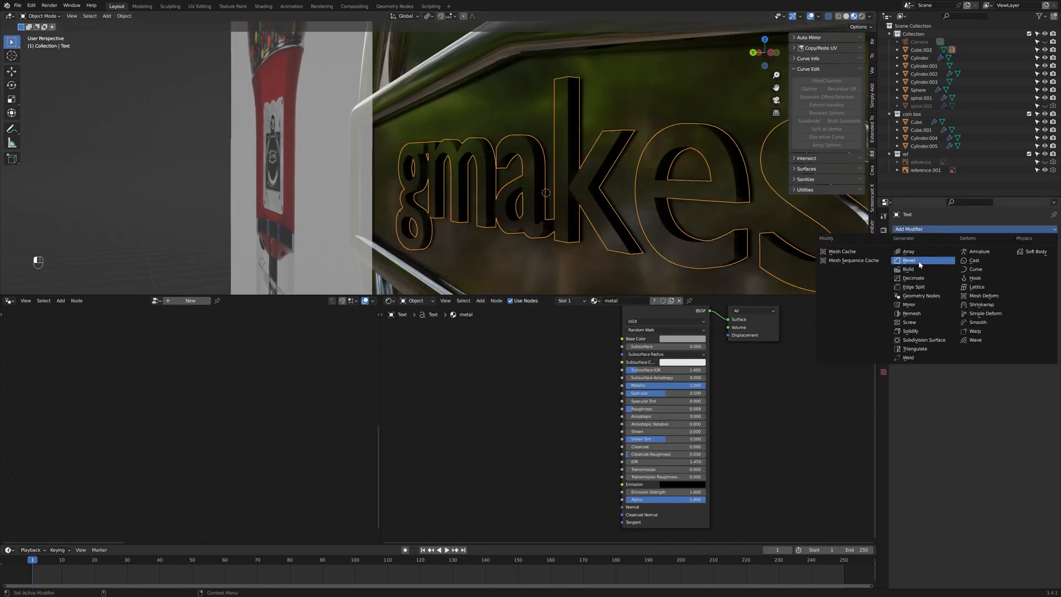
click(923, 266)
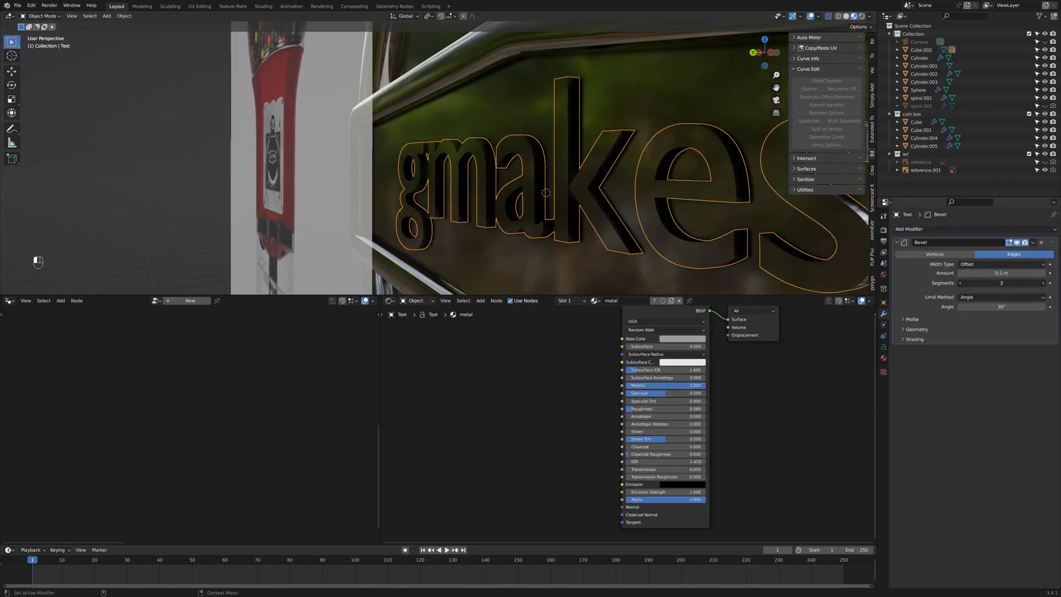
click(975, 230)
click(912, 339)
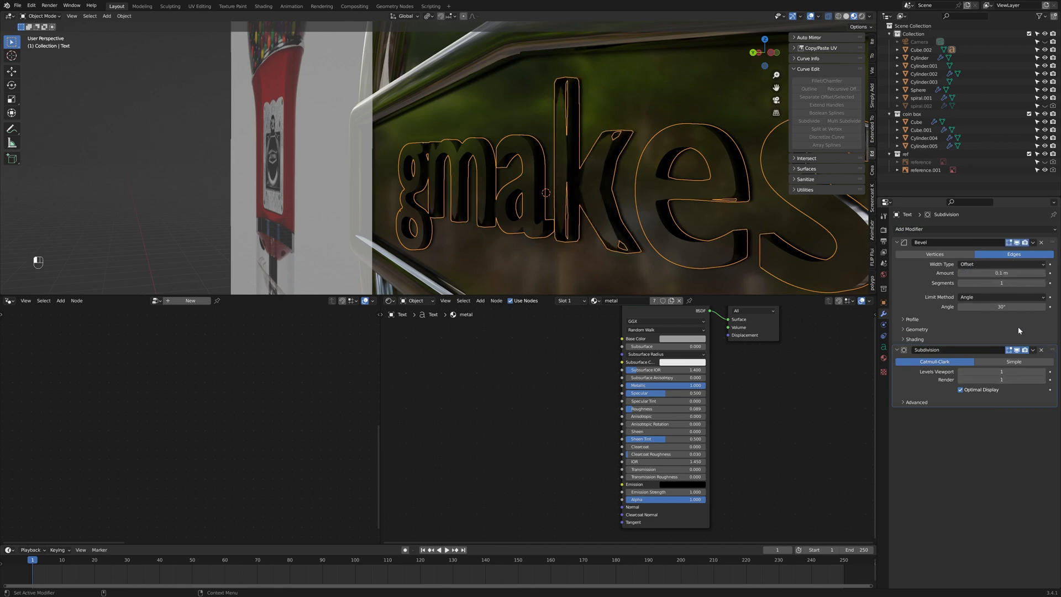
Step: Disable the lettering's Subdivision modifier in the viewport and set its Bevel modifier to 0.15 m with 7 segments
scroll(635, 180, down, 4)
middle_drag(602, 185, 663, 176)
key(alt+a)
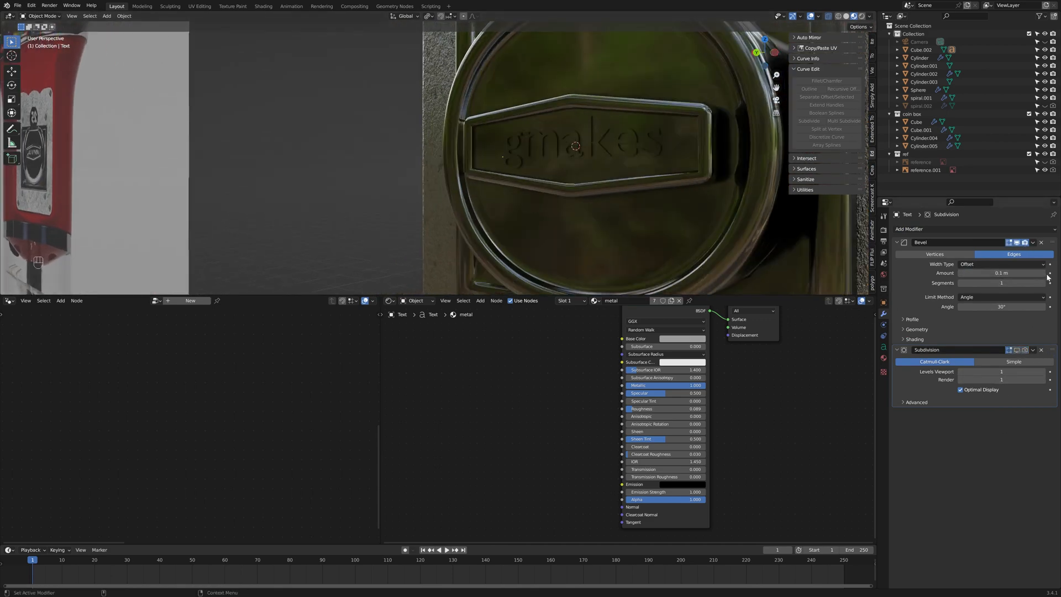
middle_drag(559, 194, 525, 214)
scroll(525, 213, down, 6)
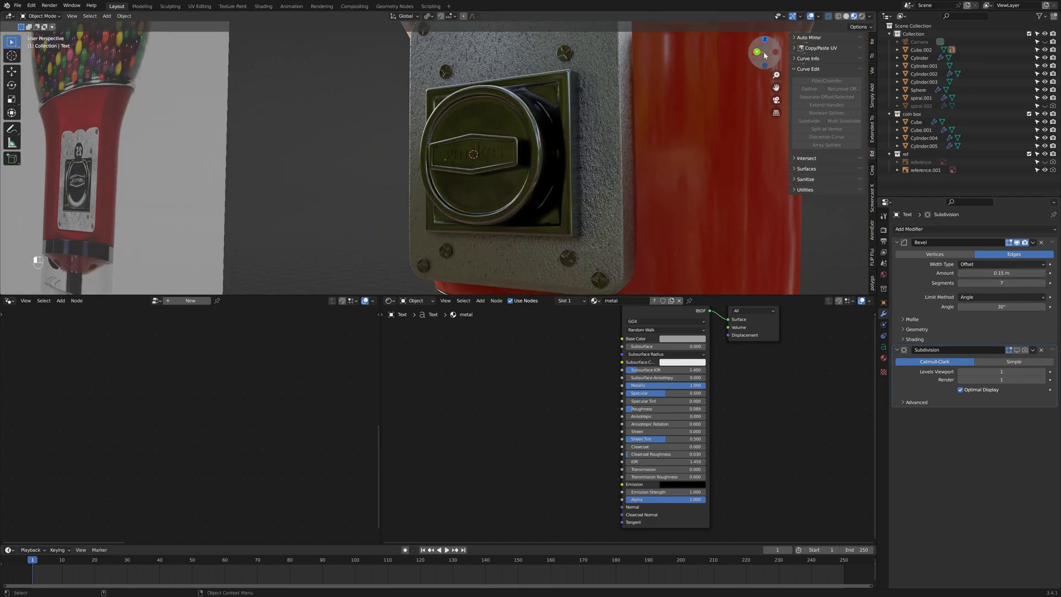
click(758, 53)
shift+middle_drag(611, 180, 370, 186)
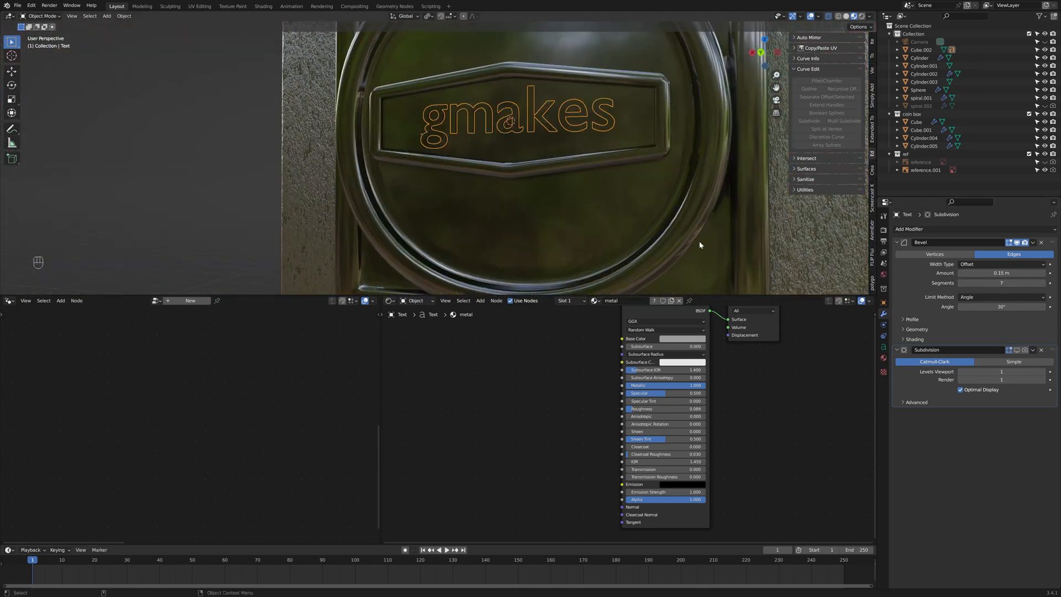
Step: Set the lettering's extrusion to 0 m and its bevel depth to 0.03 m in the text geometry settings
click(883, 346)
drag(1001, 384, 1013, 385)
middle_drag(735, 165, 597, 181)
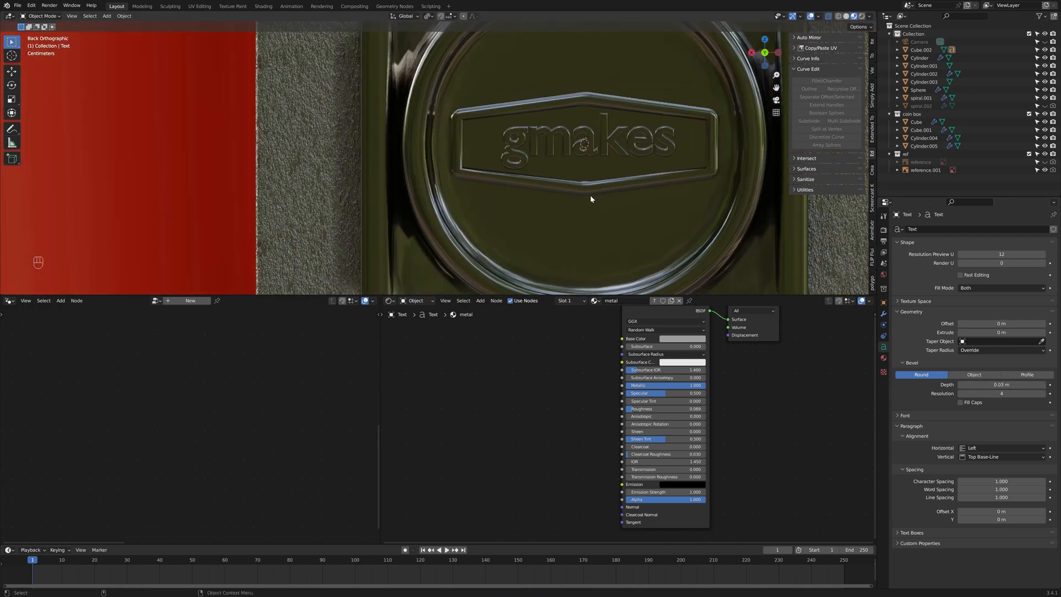
scroll(511, 159, down, 8)
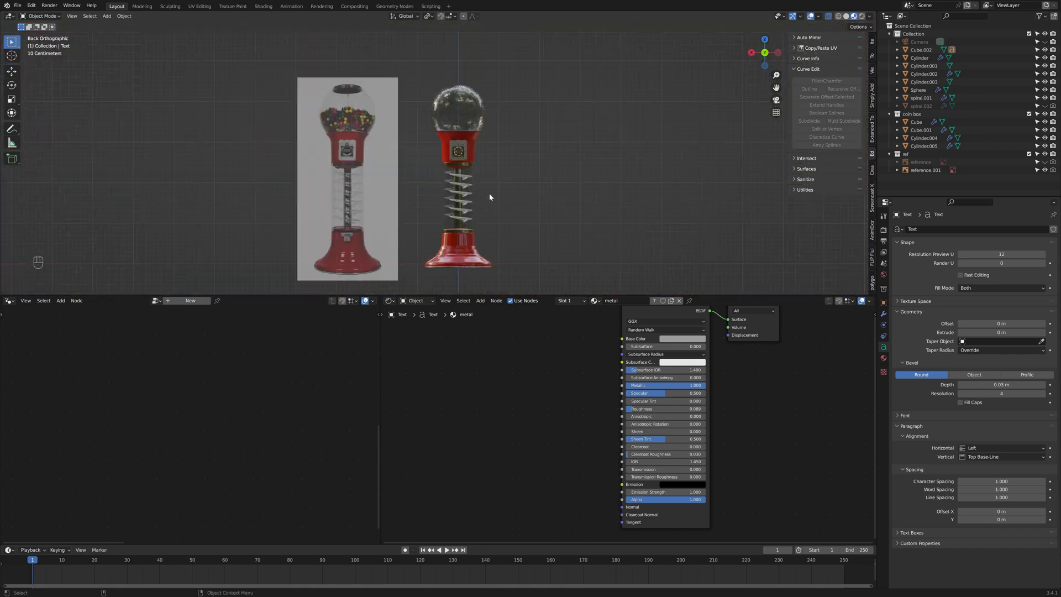
scroll(489, 194, up, 4)
scroll(498, 196, up, 1)
click(486, 124)
key(shift+a)
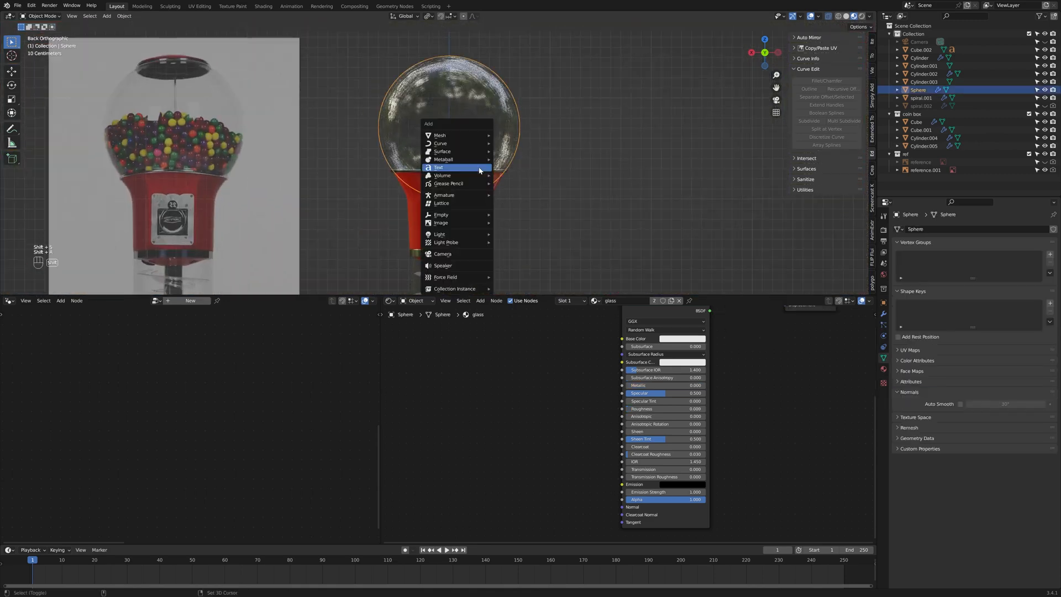
mouse_move(464, 135)
click(514, 175)
key(s)
click(460, 140)
key(g)
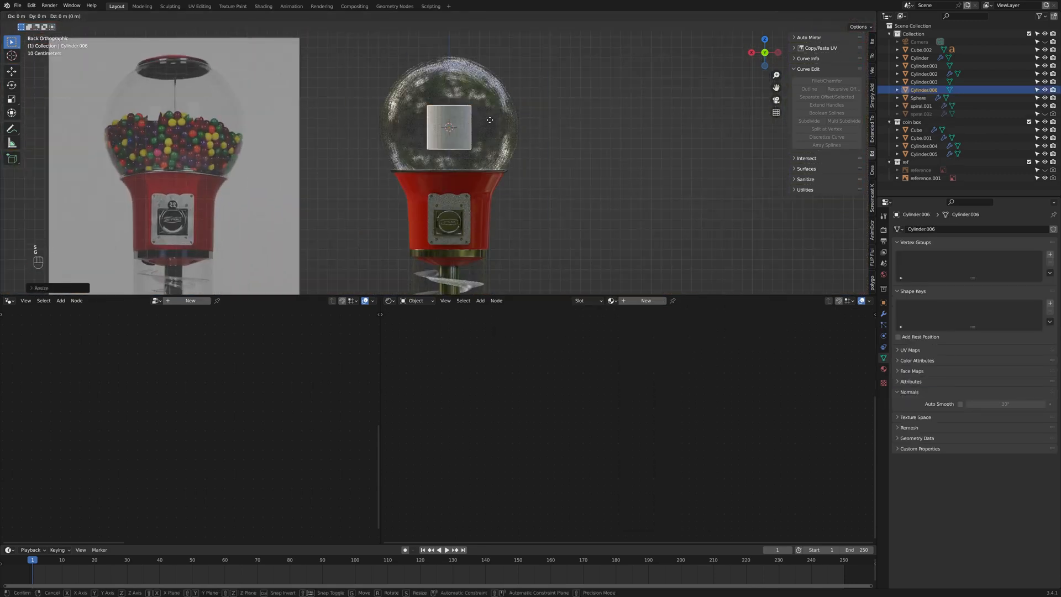
key(z)
click(492, 60)
scroll(495, 72, down, 2)
shift+middle_drag(504, 102, 506, 146)
scroll(507, 147, up, 3)
key(Delete)
Step: Duplicate the glass globe, shift the copy slightly up along Z, and assign it the red material
click(505, 155)
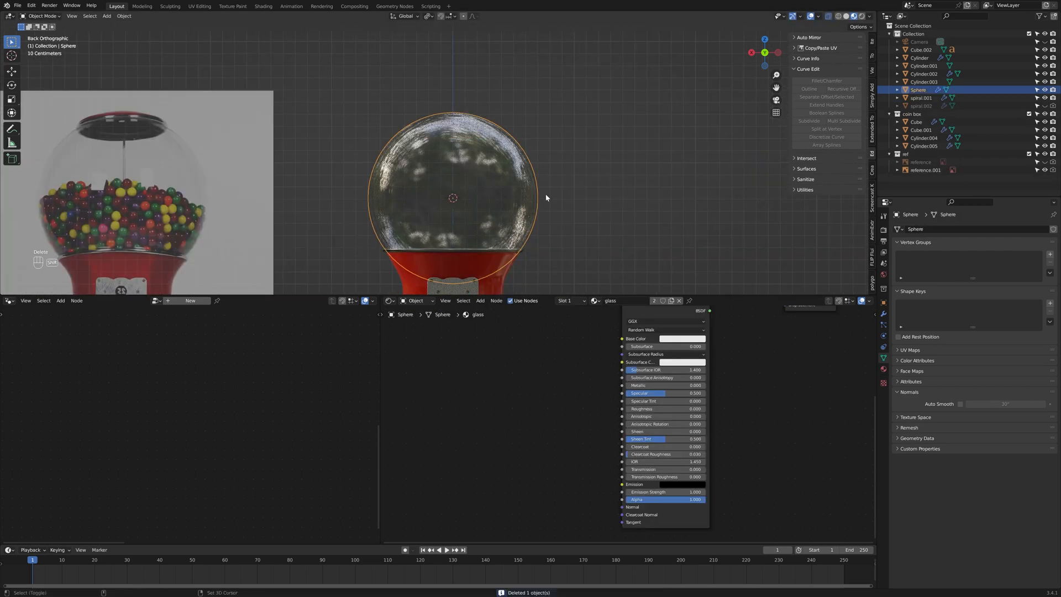
key(shift+d)
key(z)
click(544, 188)
click(594, 300)
click(610, 354)
scroll(526, 206, up, 2)
scroll(525, 206, down, 4)
scroll(557, 204, up, 2)
Step: Delete the lower faces of the red sphere copy, leaving a cap over the top of the globe
key(Tab)
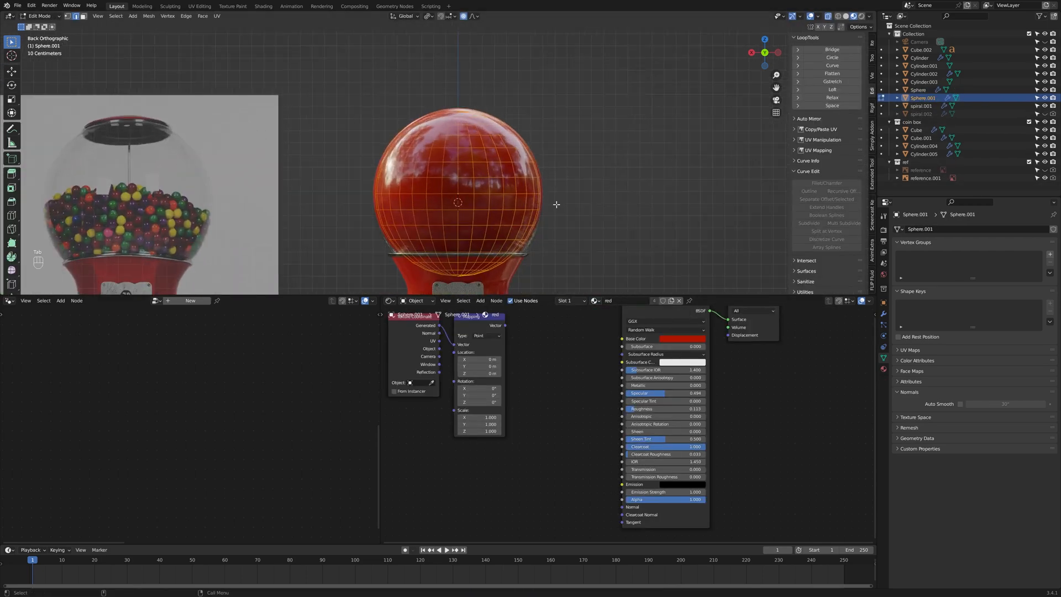
key(3)
alt+click(472, 173)
shift+drag(352, 181, 561, 279)
key(x)
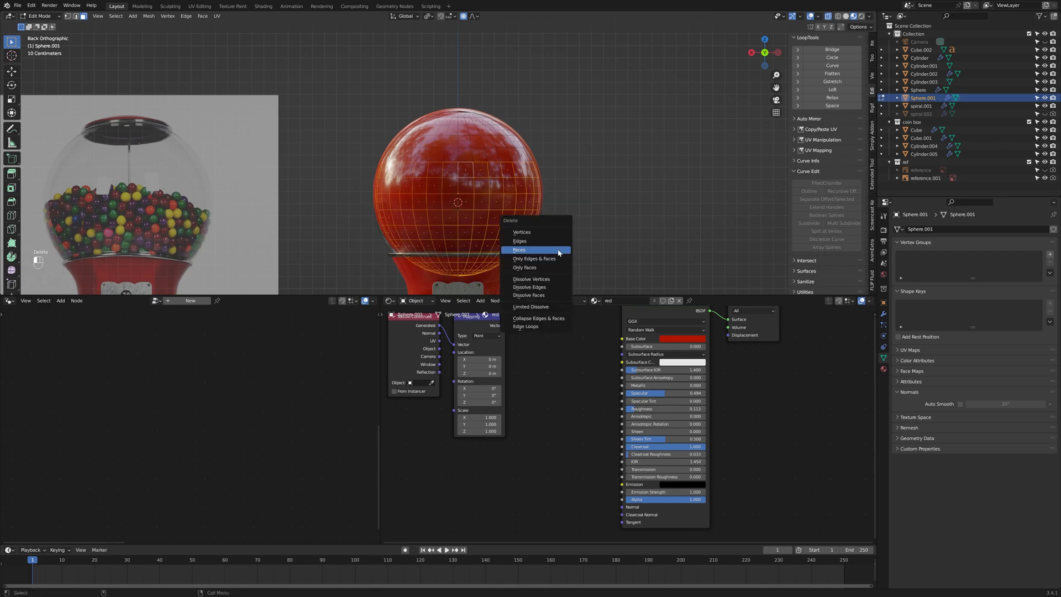
click(559, 250)
scroll(435, 159, up, 1)
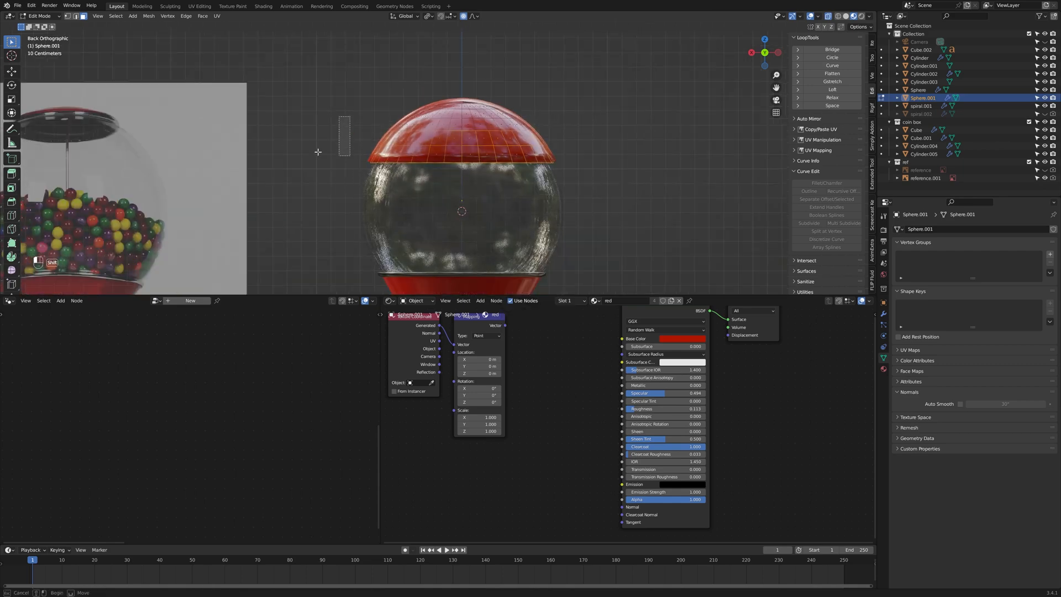
Step: Delete more of the red cap's lower faces and lower the cap about 0.04 m along Z onto the globe
shift+drag(318, 152, 563, 166)
key(x)
click(555, 166)
scroll(410, 135, up, 4)
key(Tab)
shift+middle_drag(578, 108, 559, 145)
key(ctrl+z)
key(g)
key(z)
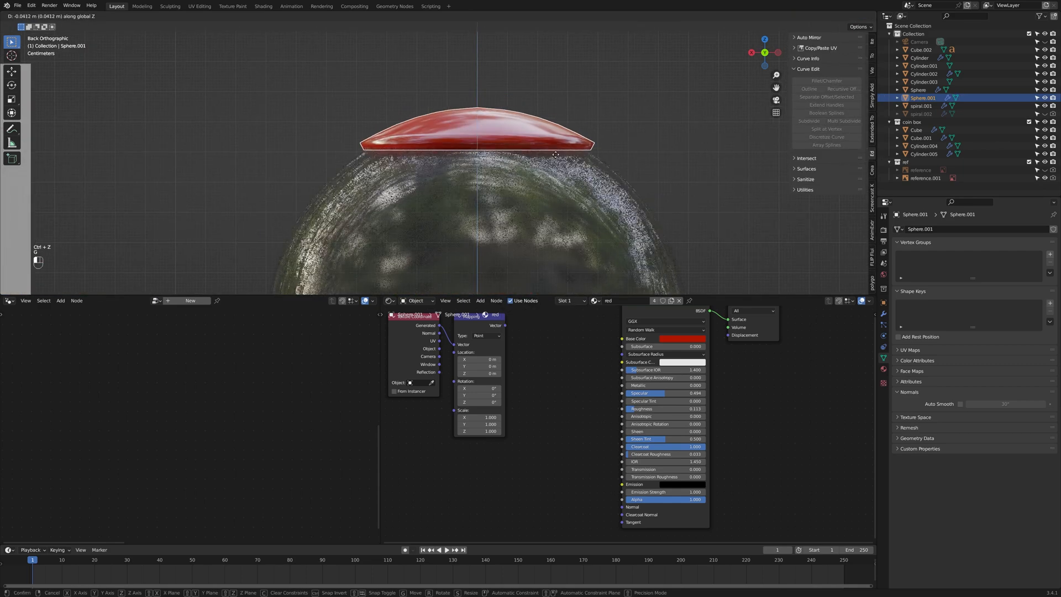
click(555, 154)
scroll(555, 154, down, 3)
Step: Add the metal material in a second slot on the lid and set its Solidify rim material offset to 1
click(883, 313)
click(904, 412)
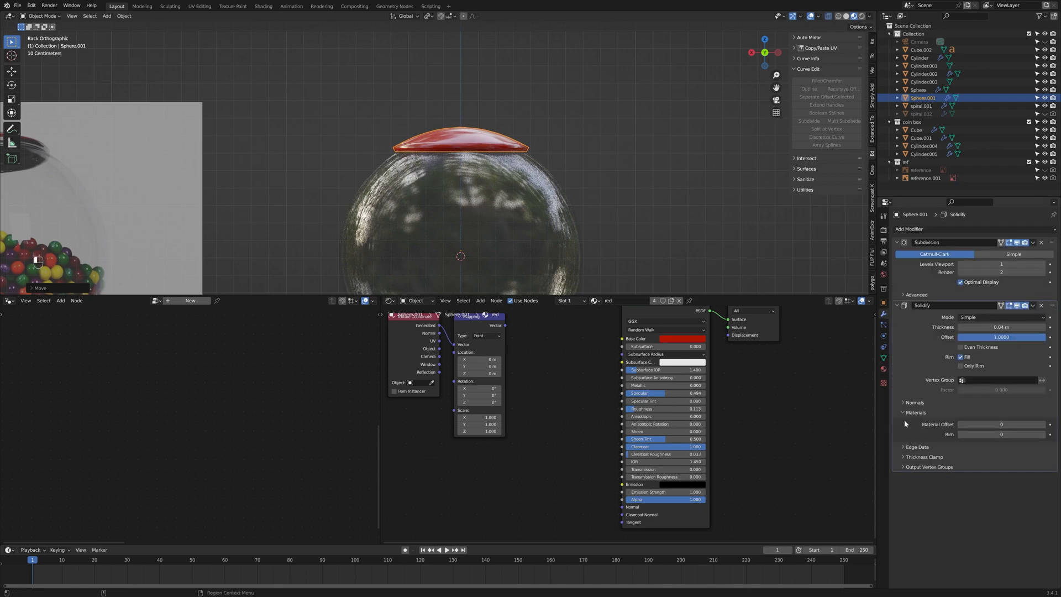
click(562, 300)
click(613, 317)
click(595, 300)
click(624, 329)
click(1043, 435)
shift+middle_drag(256, 211, 334, 226)
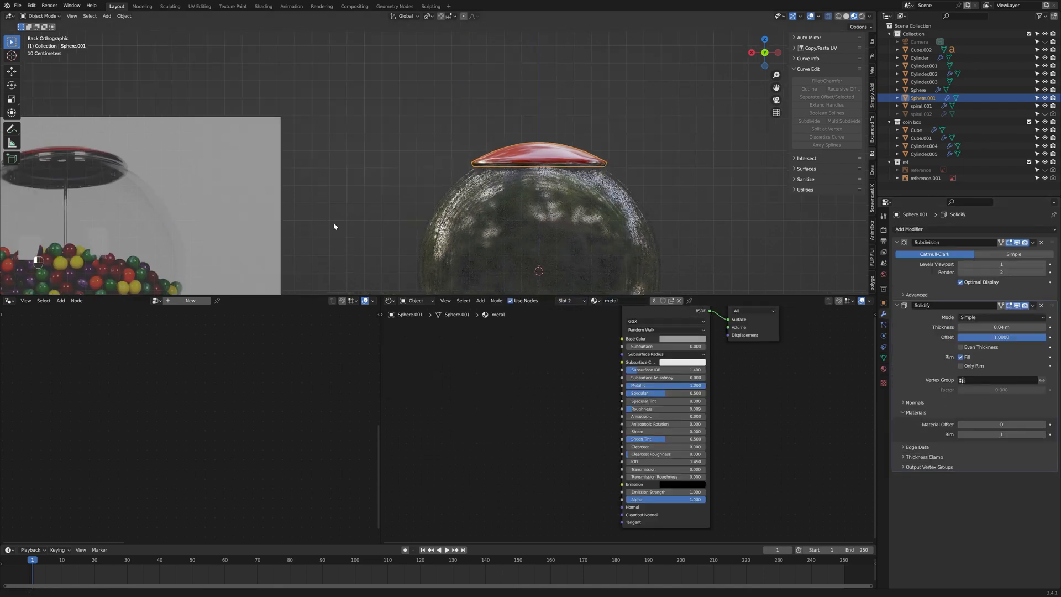
click(334, 226)
scroll(619, 223, down, 4)
middle_drag(582, 223, 501, 202)
scroll(501, 202, up, 6)
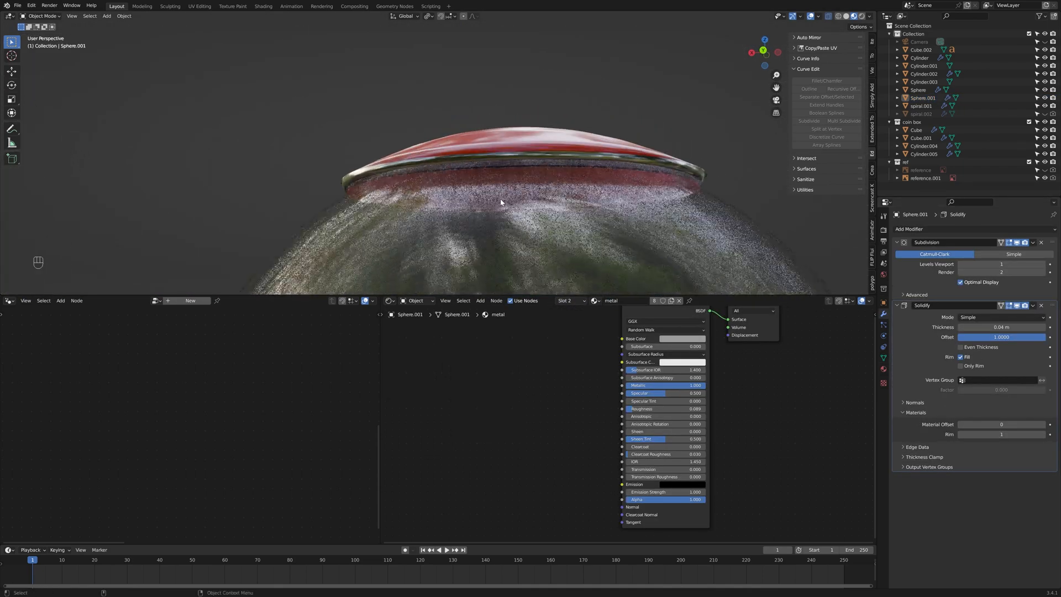
Step: Set the lid's Solidify material offset to 1 so its inner shell uses the metal material
key(Tab)
key(Tab)
key(Tab)
key(Tab)
key(Tab)
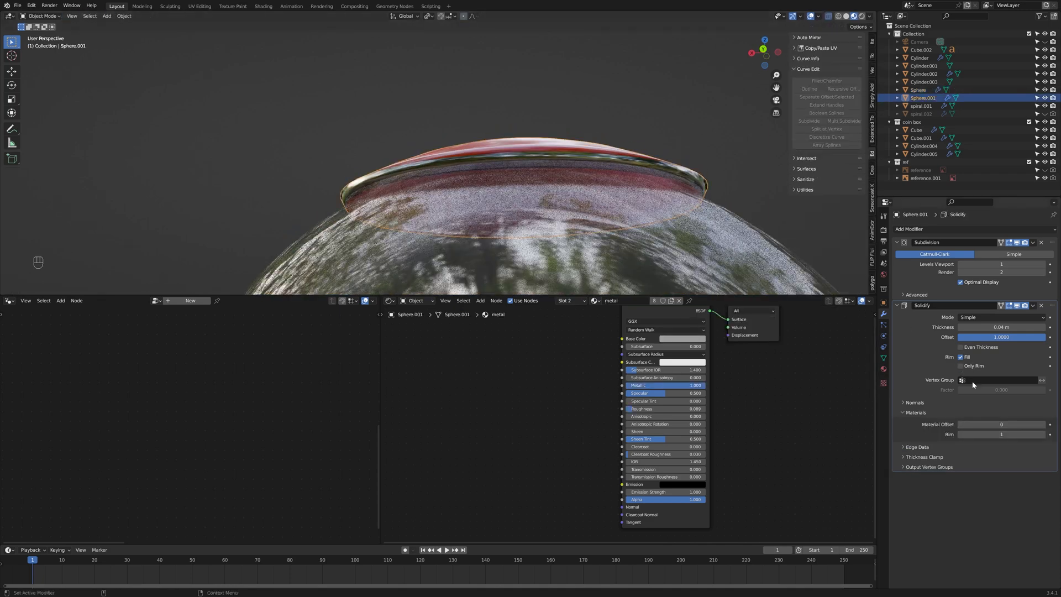
click(1042, 424)
click(625, 146)
scroll(625, 146, down, 5)
middle_drag(600, 154, 595, 181)
scroll(663, 127, down, 3)
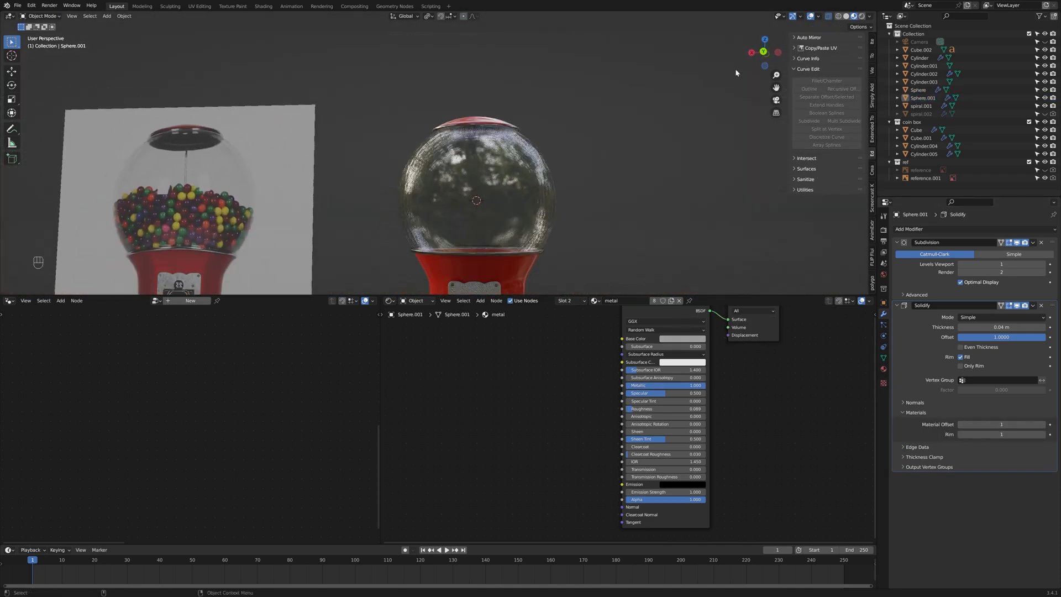
Step: Add a cylinder at the globe's centre, scale it into a thin vertical rod, and raise it about 0.08 m along Z
click(763, 52)
scroll(592, 134, up, 3)
key(shift+a)
mouse_move(531, 161)
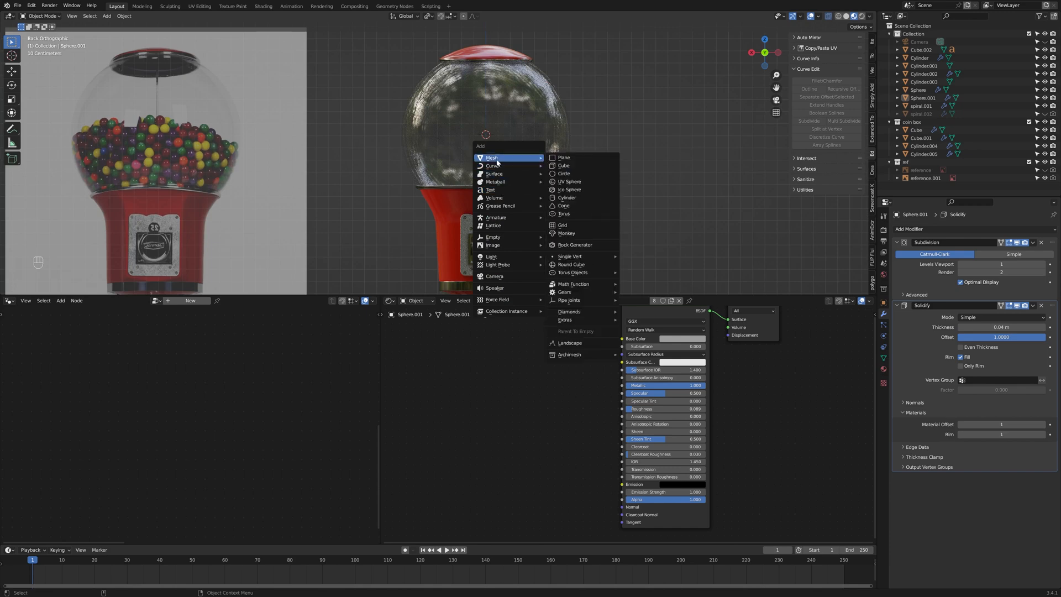
click(569, 194)
key(s)
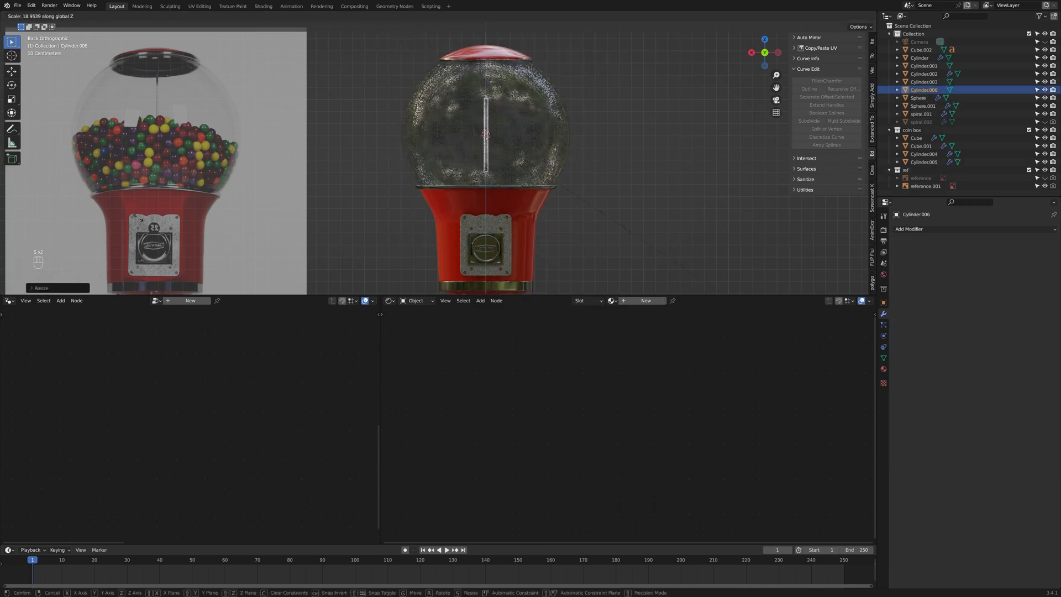
click(622, 125)
key(s)
click(551, 127)
key(g)
key(z)
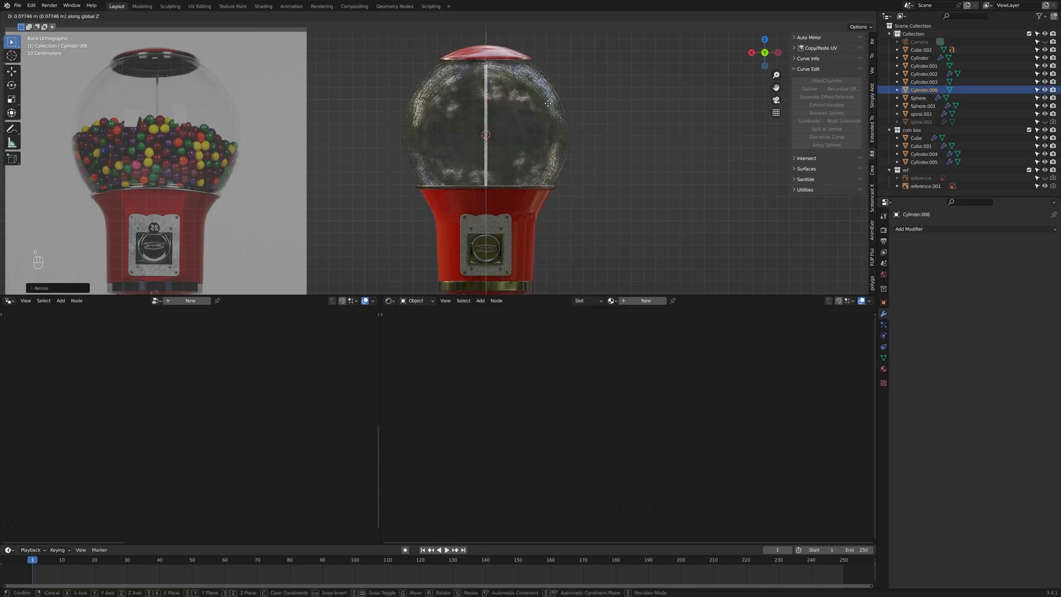
Step: Assign the metal material to the rod and save the file
click(627, 329)
key(ctrl+s)
middle_drag(613, 187, 516, 145)
click(516, 146)
drag(772, 55, 762, 53)
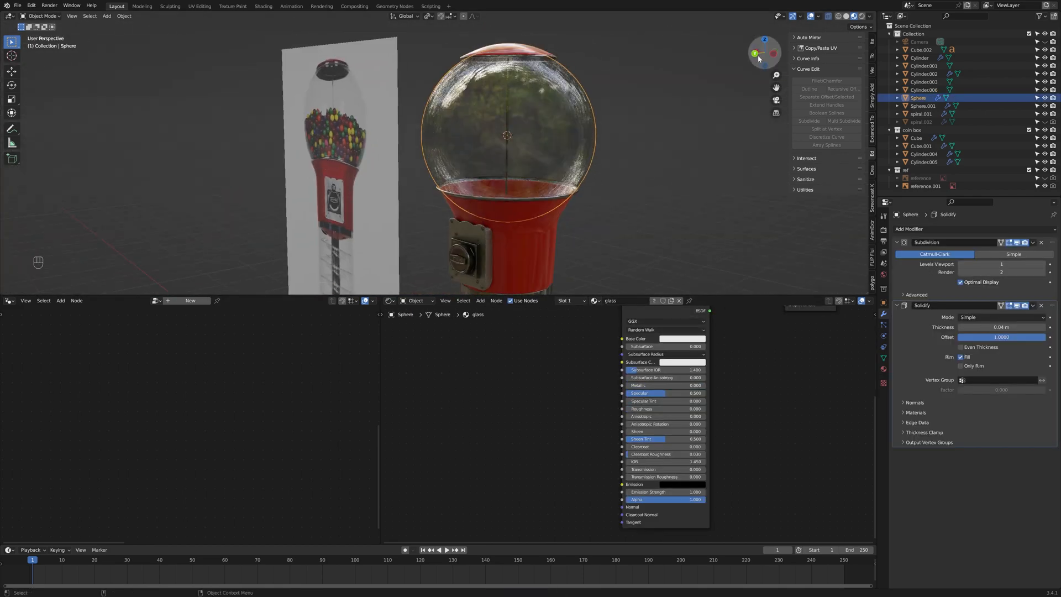
click(618, 182)
middle_drag(569, 210, 677, 210)
middle_drag(459, 160, 620, 201)
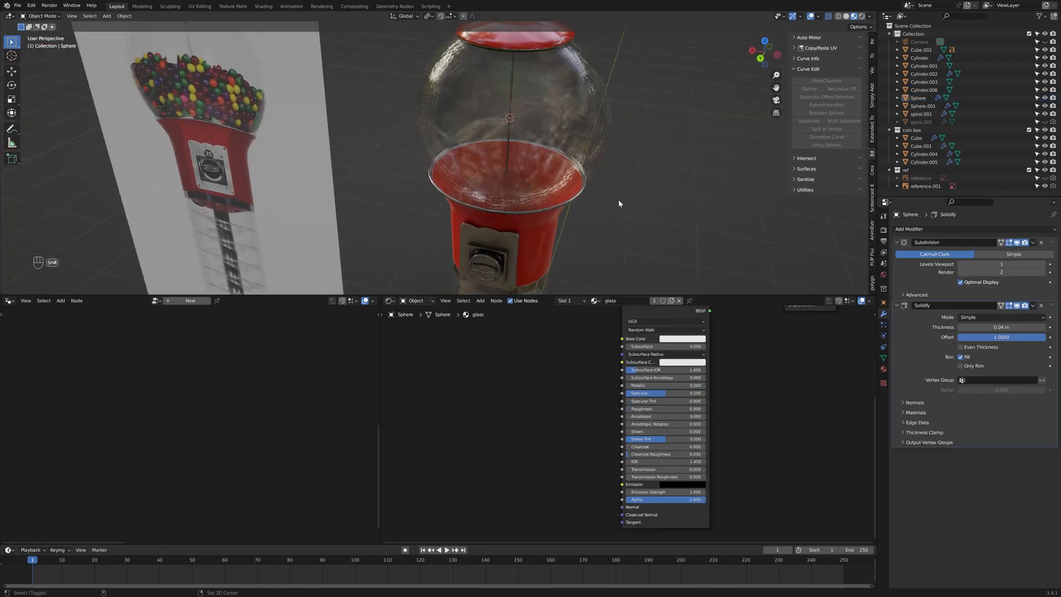
Step: Add a second cylinder inside the globe, scale it into a flat disc, and assign it the metal material
key(shift+a)
click(678, 239)
key(s)
click(587, 173)
key(s)
key(z)
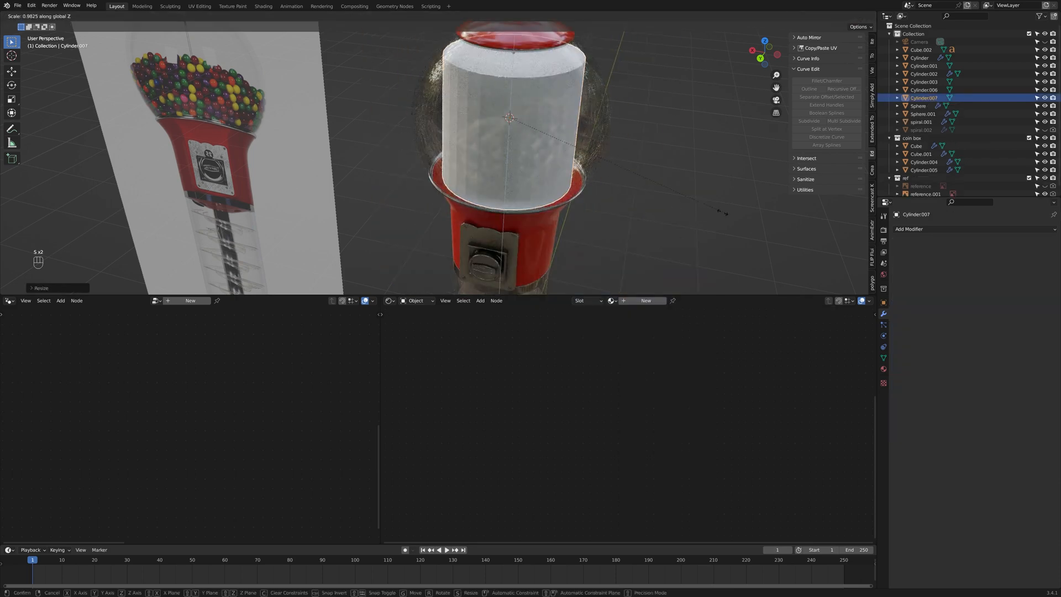
click(515, 125)
click(612, 301)
click(636, 336)
scroll(592, 208, up, 3)
Step: Lower the metal disc along Z to the funnel opening below the globe and scale it to fit inside the rim
key(g)
key(z)
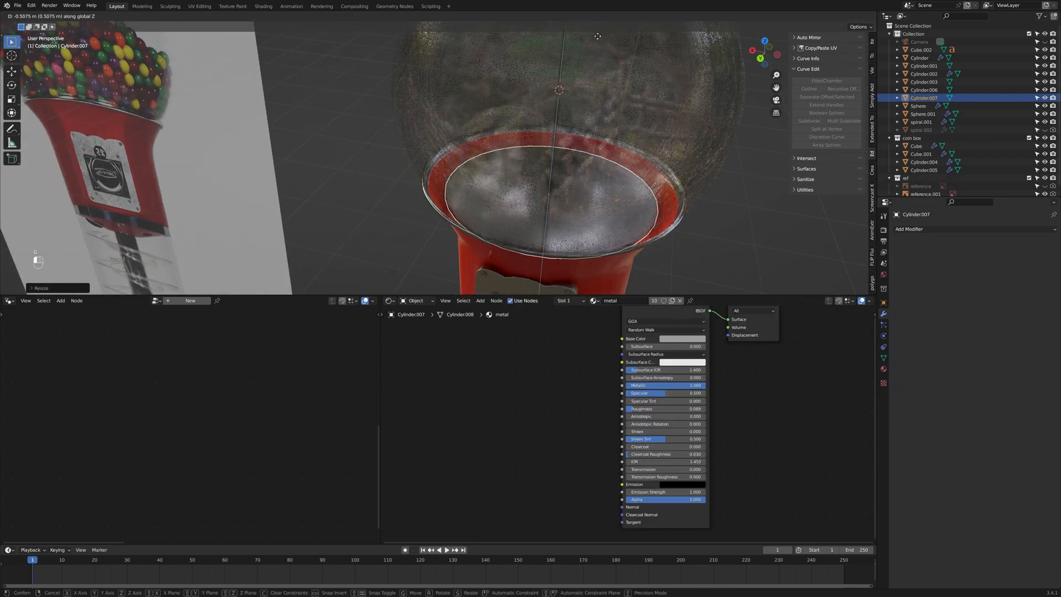
click(594, 260)
middle_drag(594, 260, 611, 210)
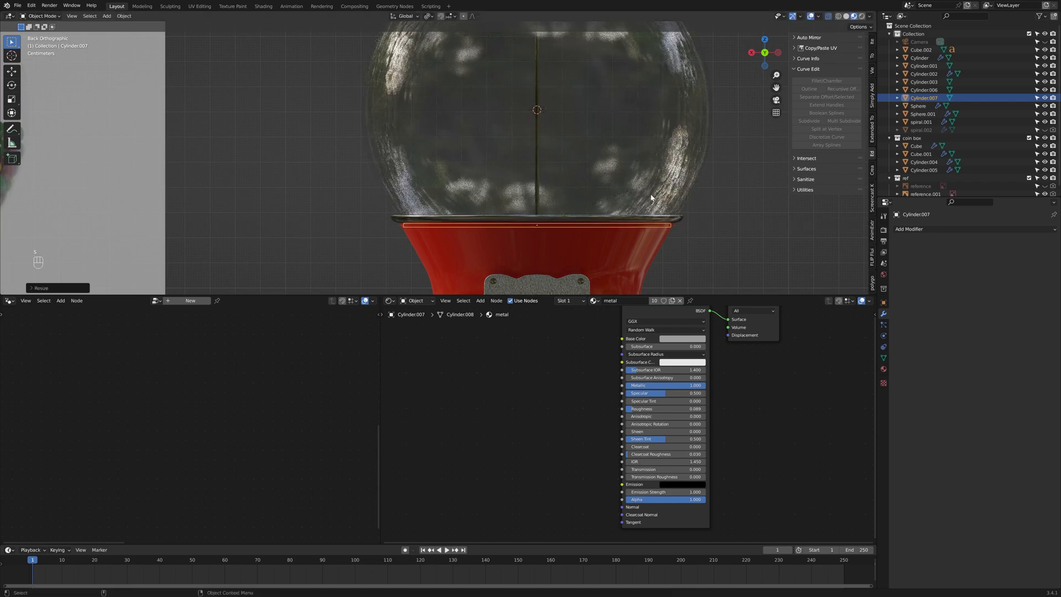
drag(763, 53, 703, 229)
scroll(702, 218, down, 4)
middle_drag(702, 230, 730, 215)
Step: Try to move and rescale the metal disc inside the funnel
click(539, 195)
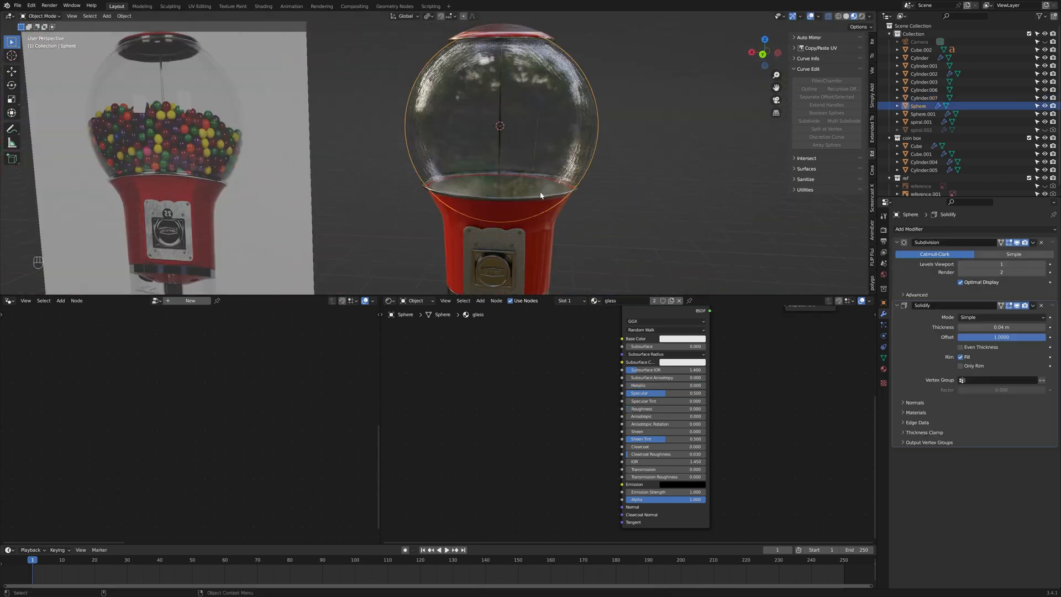
click(541, 195)
key(g)
click(543, 216)
key(s)
click(552, 221)
middle_drag(552, 221, 657, 202)
key(ctrl+z)
key(ctrl+z)
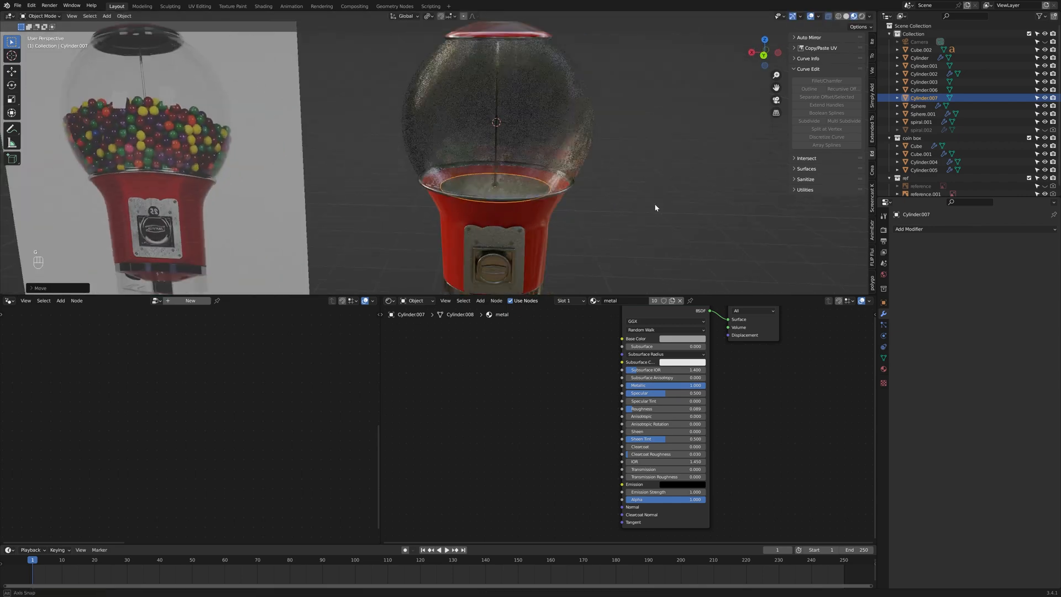
Step: Rescale the metal disc and adjust its height along Z so it sits inside the red funnel
scroll(556, 189, up, 3)
click(555, 187)
click(554, 189)
scroll(575, 202, up, 3)
scroll(608, 178, down, 7)
mouse_move(582, 206)
middle_down()
mouse_move(608, 178)
mouse_move(573, 180)
mouse_move(594, 212)
mouse_move(556, 205)
mouse_move(587, 215)
middle_up()
key(s)
click(636, 166)
click(763, 54)
key(g)
key(z)
click(574, 155)
key(Tab)
key(Tab)
click(594, 212)
Step: Compare the model's coin box, spiral and red base with the reference image
scroll(587, 215, down, 2)
shift+middle_drag(575, 260, 489, 170)
scroll(538, 168, up, 2)
click(761, 52)
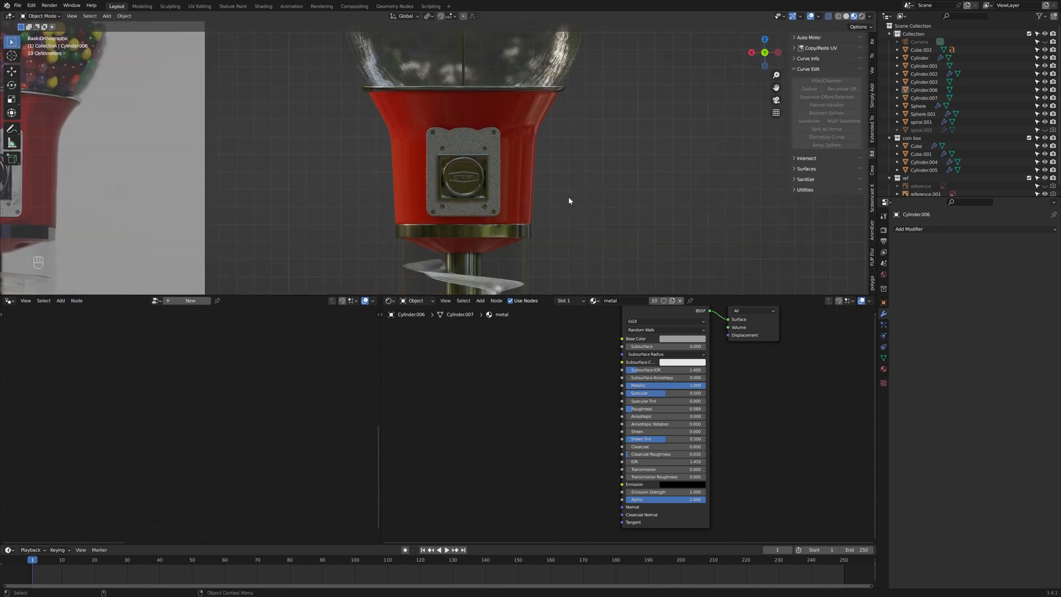
shift+middle_drag(290, 177, 401, 183)
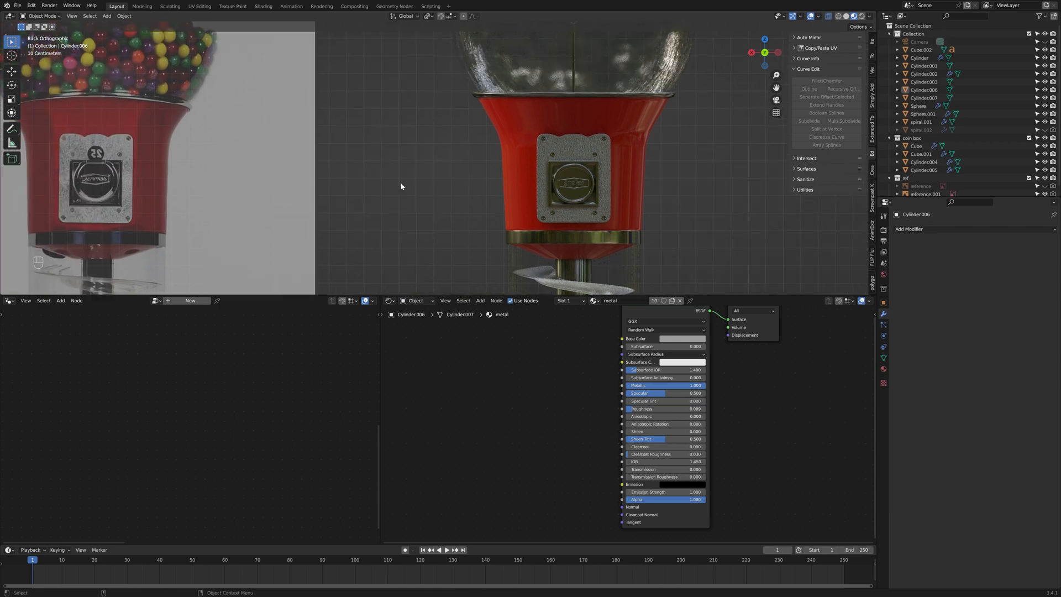
shift+middle_drag(710, 211, 678, 213)
scroll(678, 214, down, 3)
middle_drag(549, 213, 594, 232)
shift+middle_drag(594, 232, 606, 151)
scroll(605, 152, down, 2)
click(769, 53)
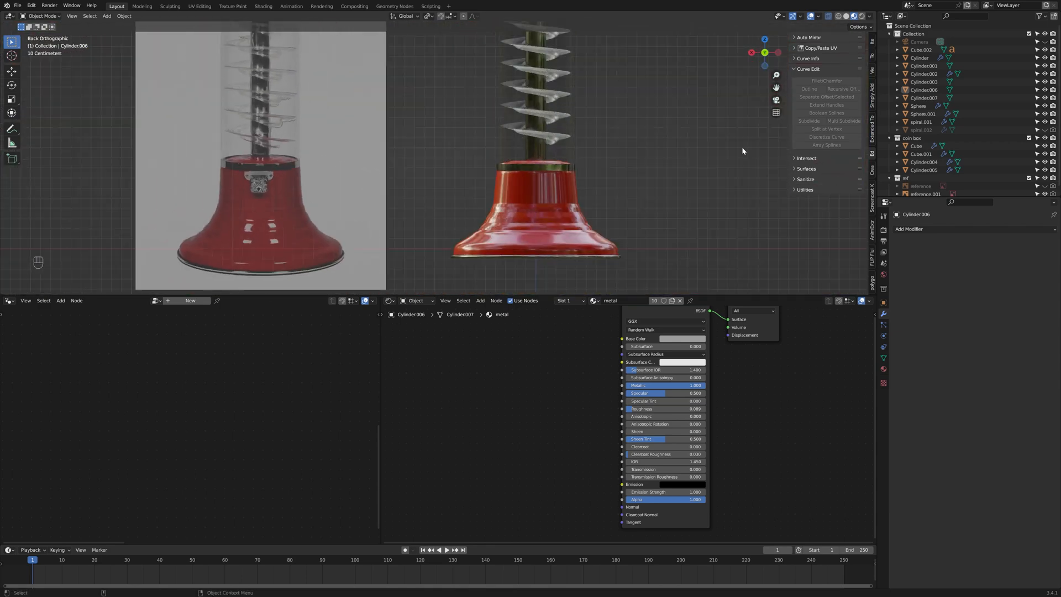
Step: Show the hidden reference image behind the model and snap the 3D cursor to the world origin
scroll(972, 171, down, 1)
click(1044, 181)
scroll(589, 188, up, 2)
shift+middle_drag(589, 189, 602, 162)
key(shift+s)
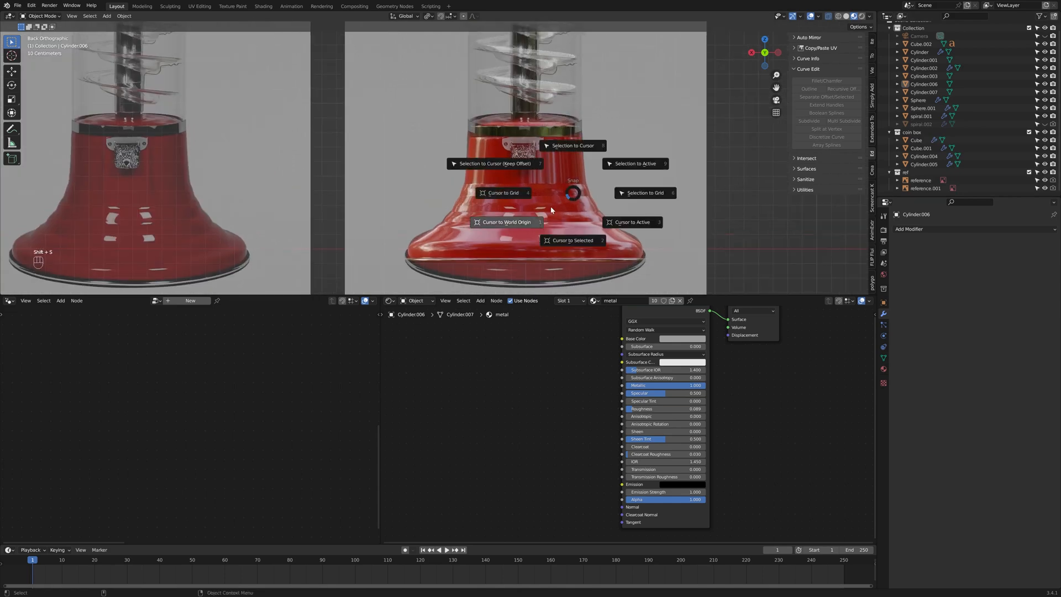
click(550, 207)
Step: Add a cube, scale it down, and raise it along Z over the latch bracket in the reference
key(shift+a)
mouse_move(640, 207)
click(680, 222)
key(g)
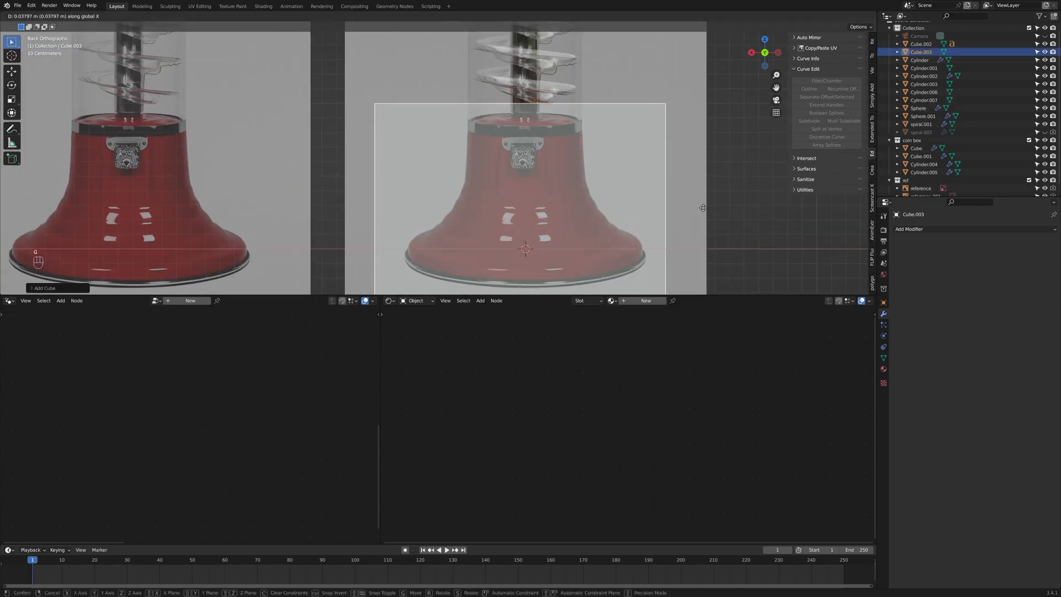
key(z)
click(735, 187)
scroll(539, 166, up, 5)
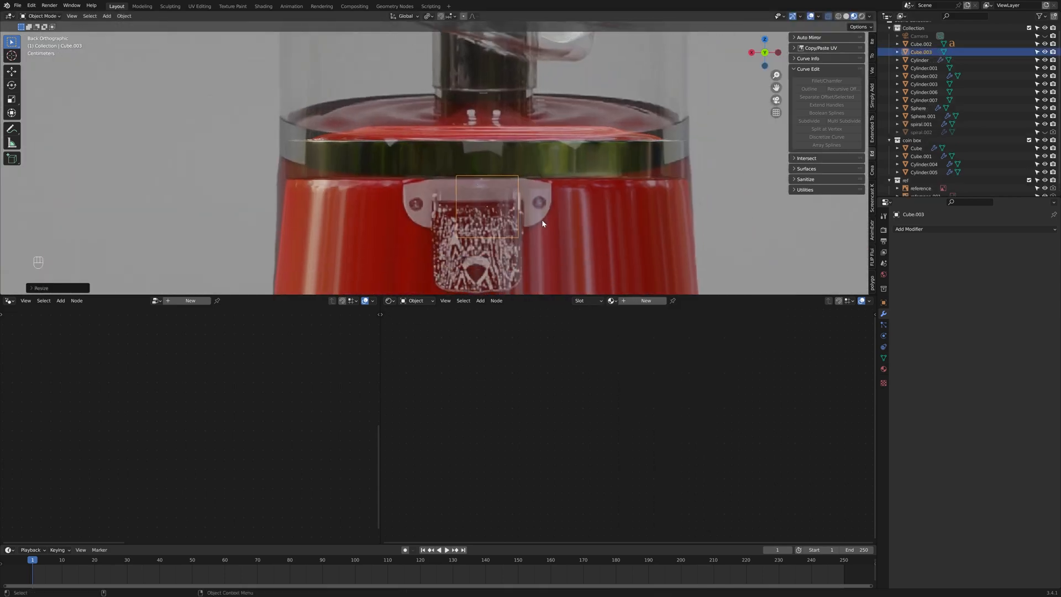
Step: Add a vertical loop cut through the middle of the small cube
key(Tab)
key(ctrl+r)
middle_drag(469, 178, 467, 205)
key(Tab)
Step: Move the cube along Y to the front of the red base and scale it along Y into a plate
key(g)
key(y)
click(600, 239)
key(s)
middle_drag(599, 239, 532, 188)
key(y)
click(561, 211)
Step: Add a Mirror modifier on the X axis to the latch plate
click(629, 178)
click(929, 230)
click(896, 322)
scroll(718, 238, up, 3)
Step: Widen the latch plate by moving its side edge outward toward the width of the reference bracket
key(Tab)
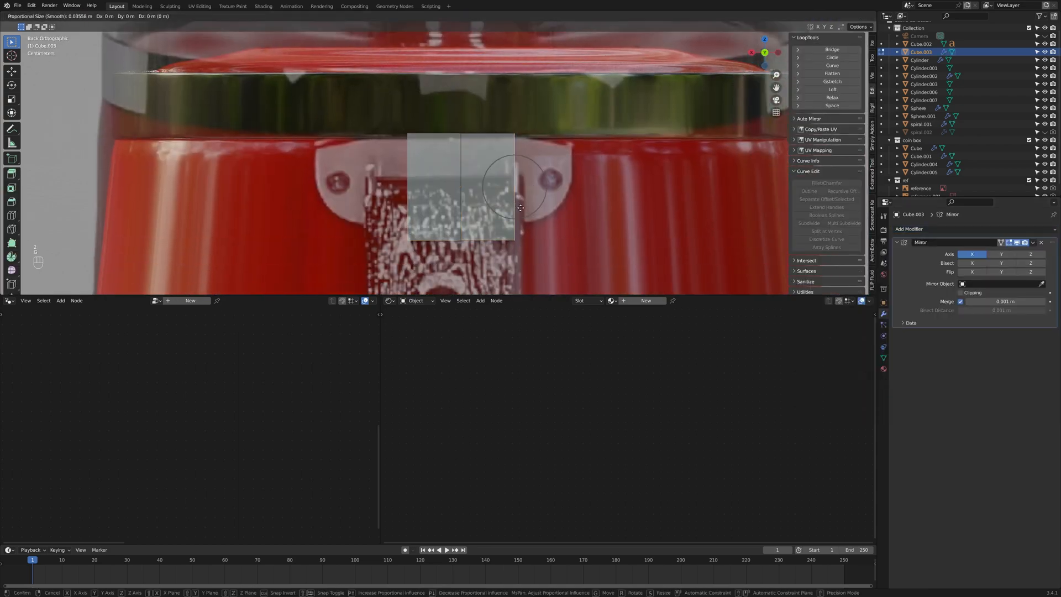
right_click(575, 205)
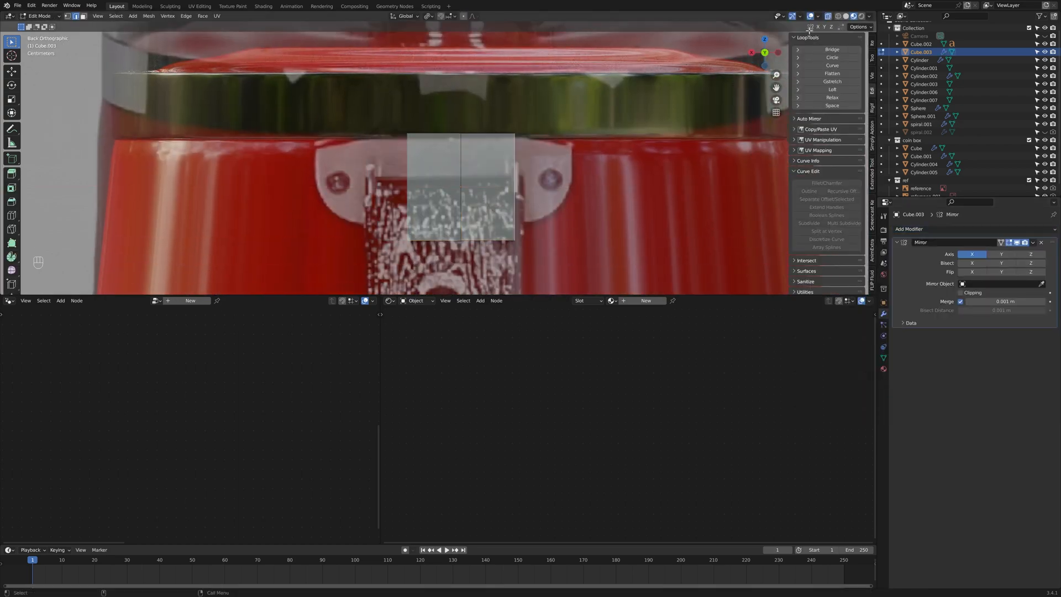
key(g)
click(628, 261)
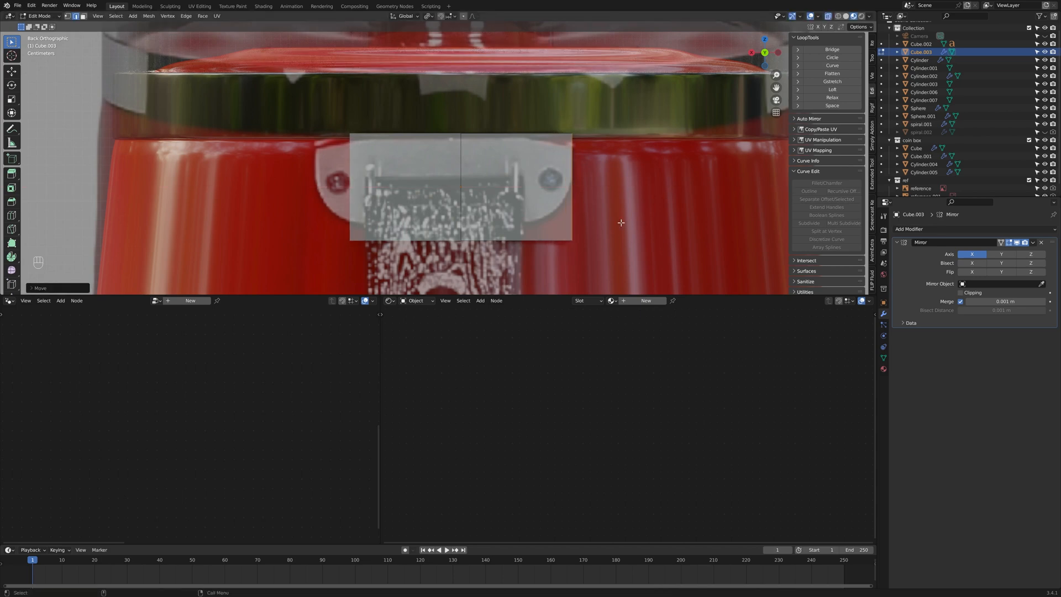
scroll(621, 223, down, 8)
shift+middle_drag(587, 208, 448, 202)
scroll(442, 202, up, 6)
key(Tab)
click(431, 202)
key(Tab)
shift+middle_drag(309, 213, 380, 205)
scroll(381, 204, down, 3)
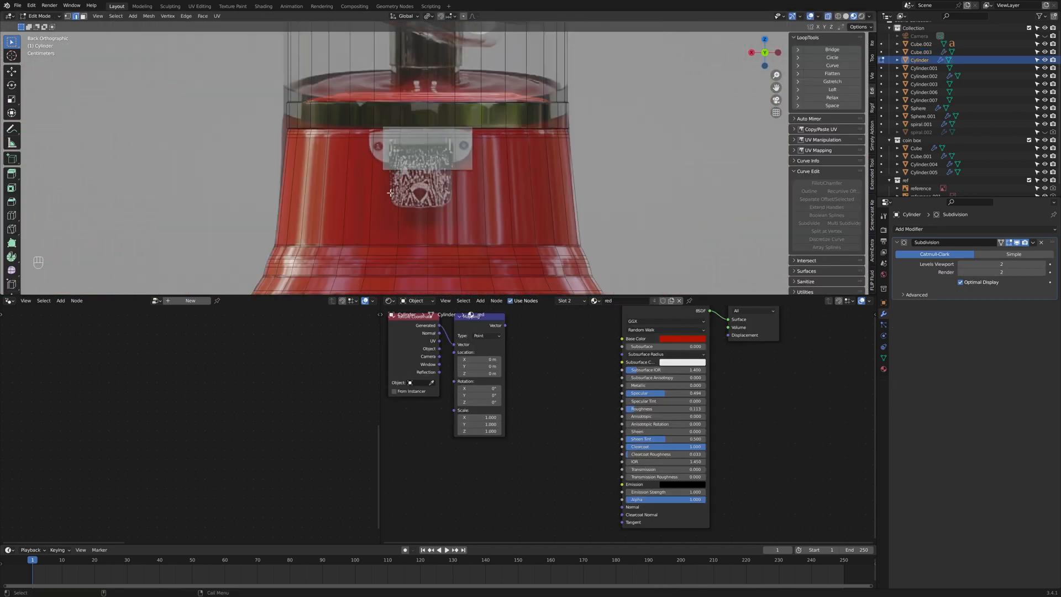
drag(475, 227, 475, 227)
middle_drag(475, 227, 491, 184)
key(alt+z)
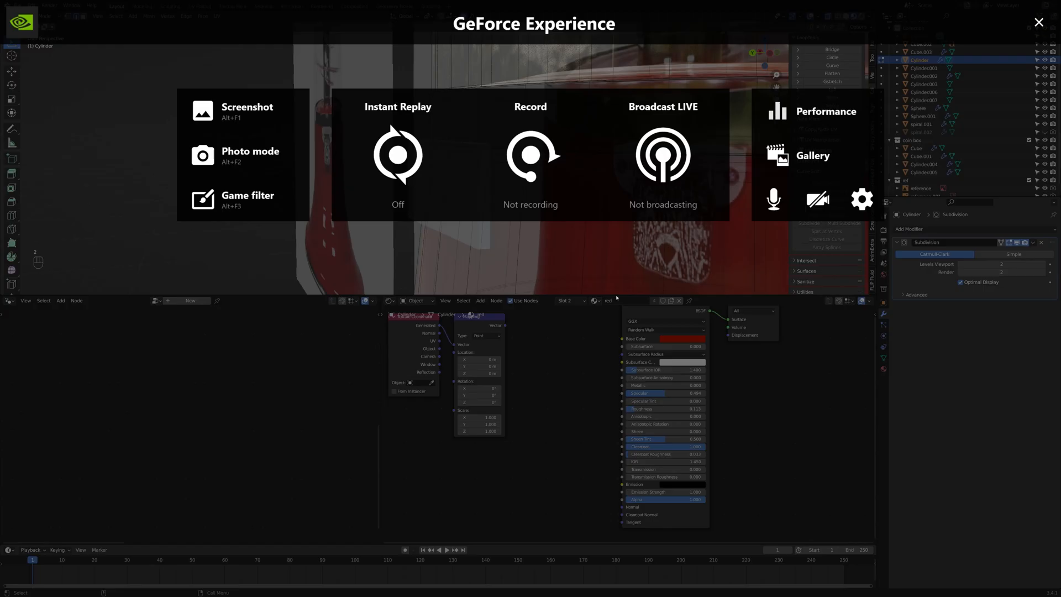
click(1041, 22)
middle_drag(365, 188, 453, 193)
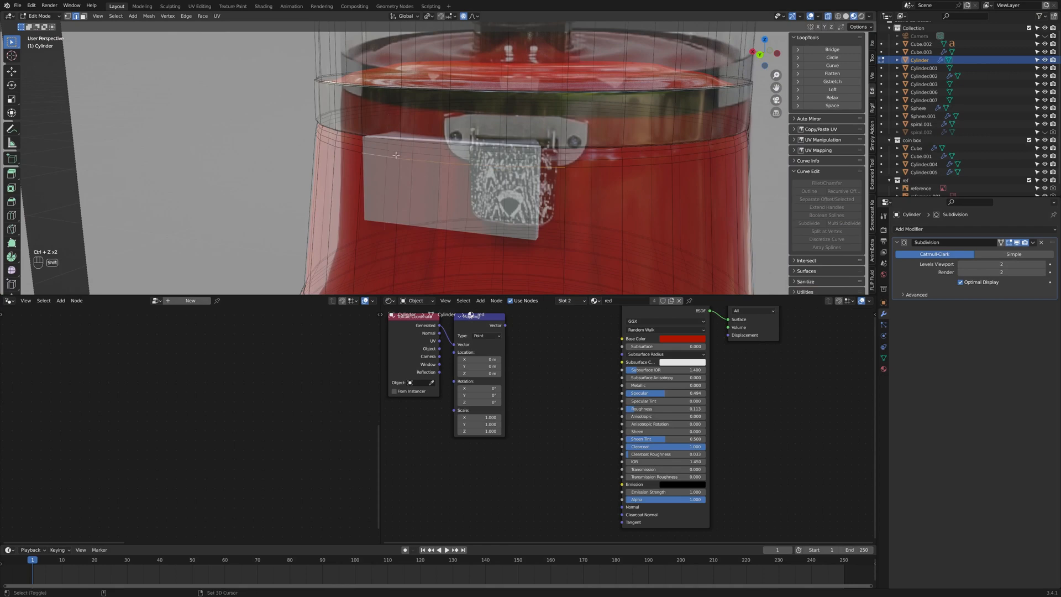
middle_drag(395, 155, 475, 232)
Step: Move the latch plate along Y so it sits close against the front of the red base
key(Tab)
click(465, 169)
scroll(464, 169, up, 1)
key(g)
key(y)
click(544, 202)
middle_drag(544, 202, 585, 201)
Step: Hide the reference collection and add vertical loop cuts to the red base around the latch plate
click(542, 211)
shift+middle_drag(534, 259, 591, 209)
click(1045, 180)
middle_drag(664, 143, 474, 182)
key(Tab)
key(ctrl+r)
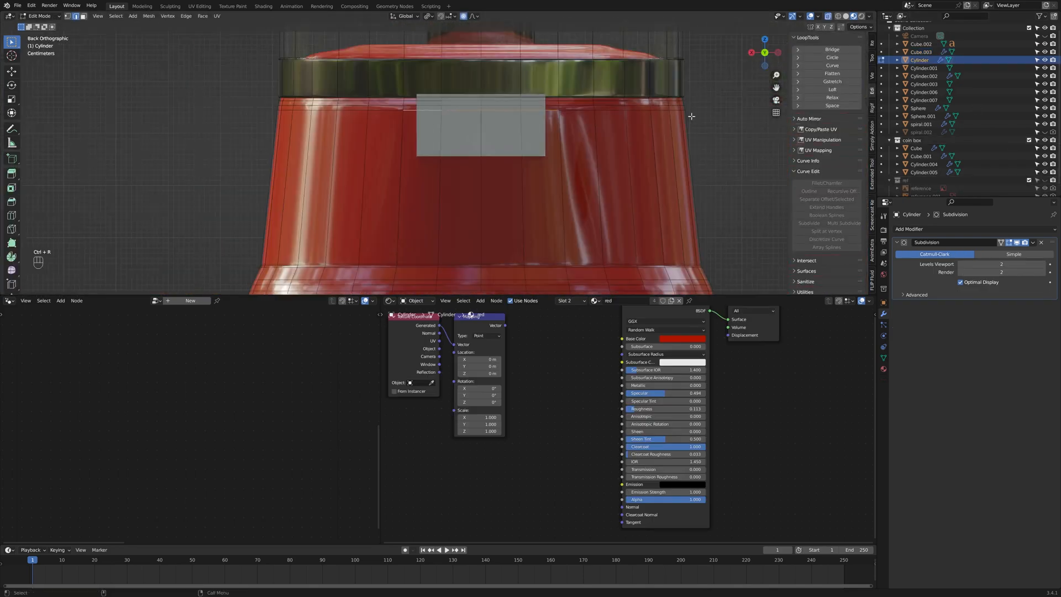
scroll(691, 116, down, 2)
key(ctrl+r)
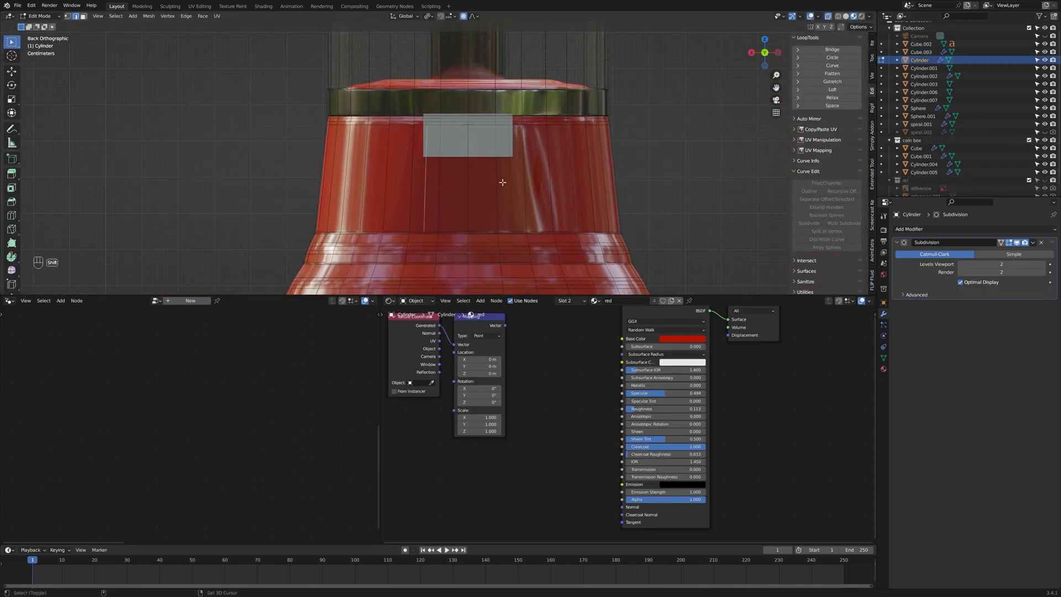
middle_drag(502, 181, 613, 166)
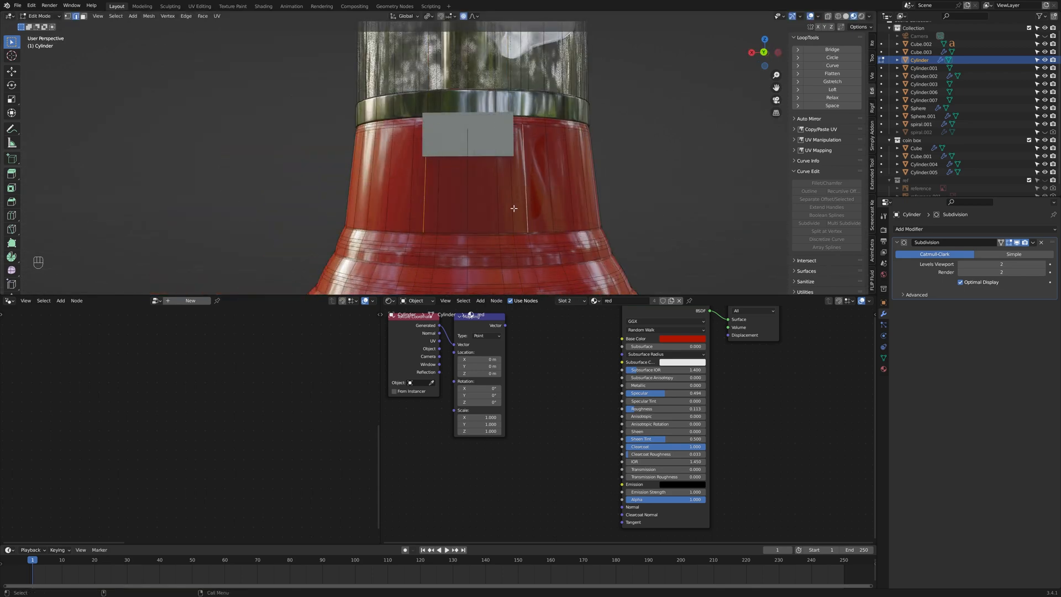
middle_drag(513, 208, 573, 226)
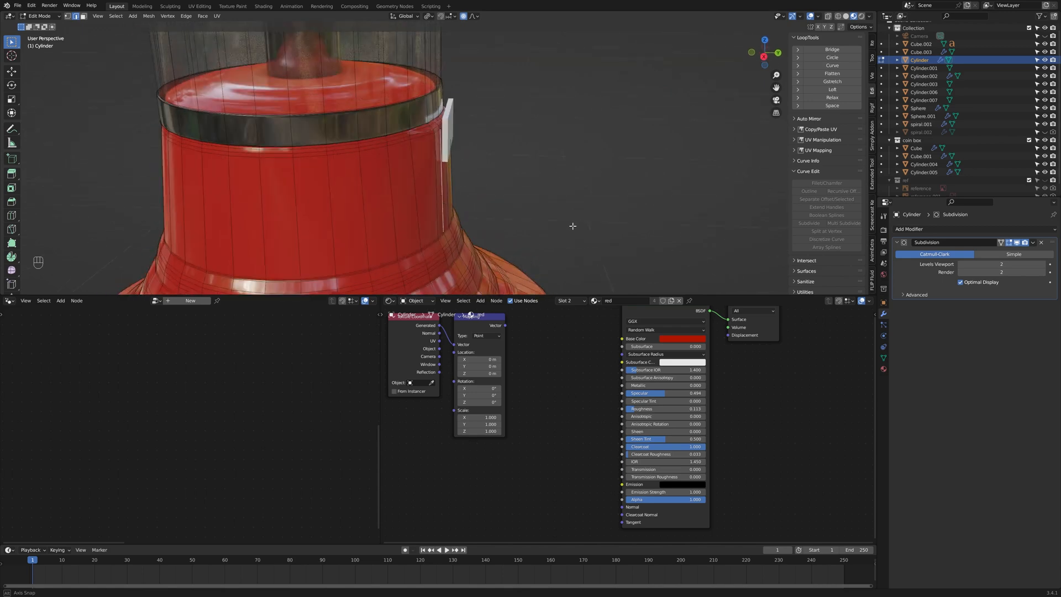
Step: Turn off proportional editing and move the red base's geometry behind the latch plate along Y
ctrl+middle_drag(433, 177, 544, 221)
key(3)
key(2)
middle_drag(547, 158, 376, 143)
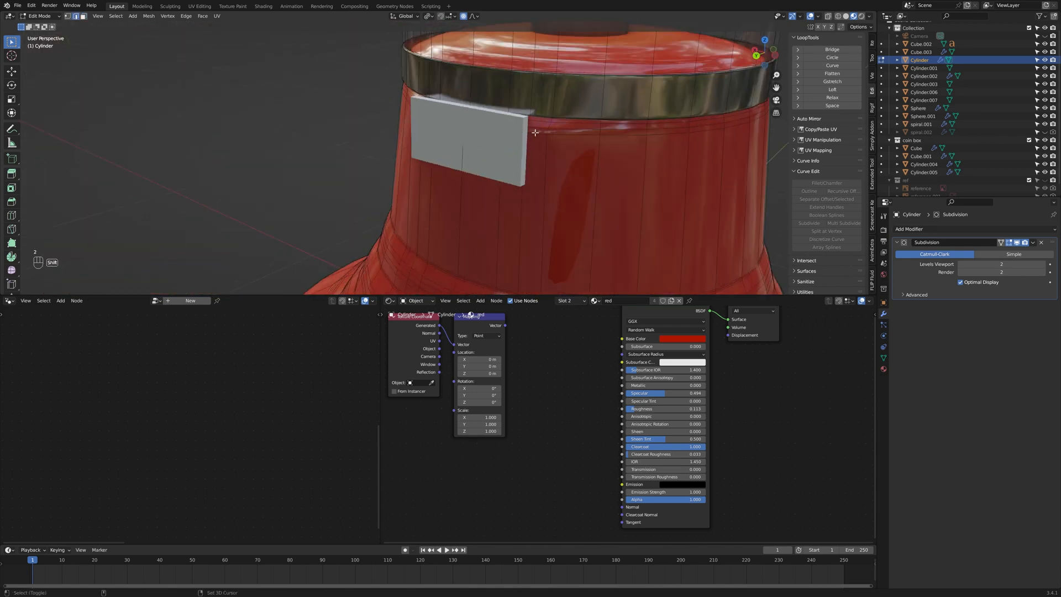
middle_drag(535, 132, 486, 141)
key(g)
key(y)
key(Escape)
key(o)
key(g)
key(y)
click(547, 158)
Step: Fine-tune the base surface behind the plate along Y so it no longer cuts through the plate
middle_drag(550, 157, 469, 188)
key(g)
key(y)
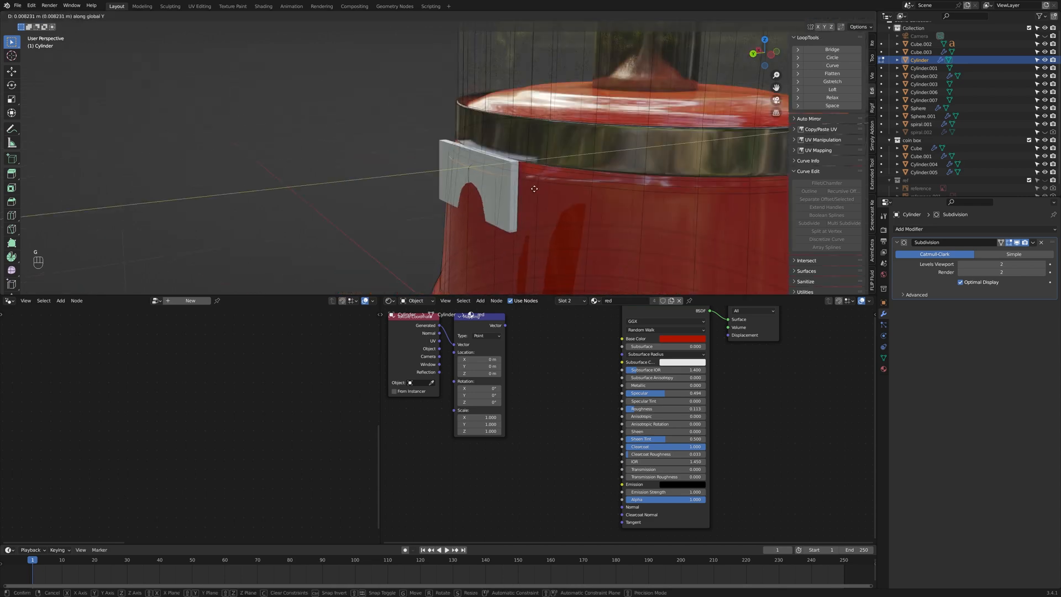
click(535, 189)
middle_drag(534, 189, 861, 54)
middle_drag(827, 18, 547, 151)
key(g)
key(y)
click(604, 200)
key(Tab)
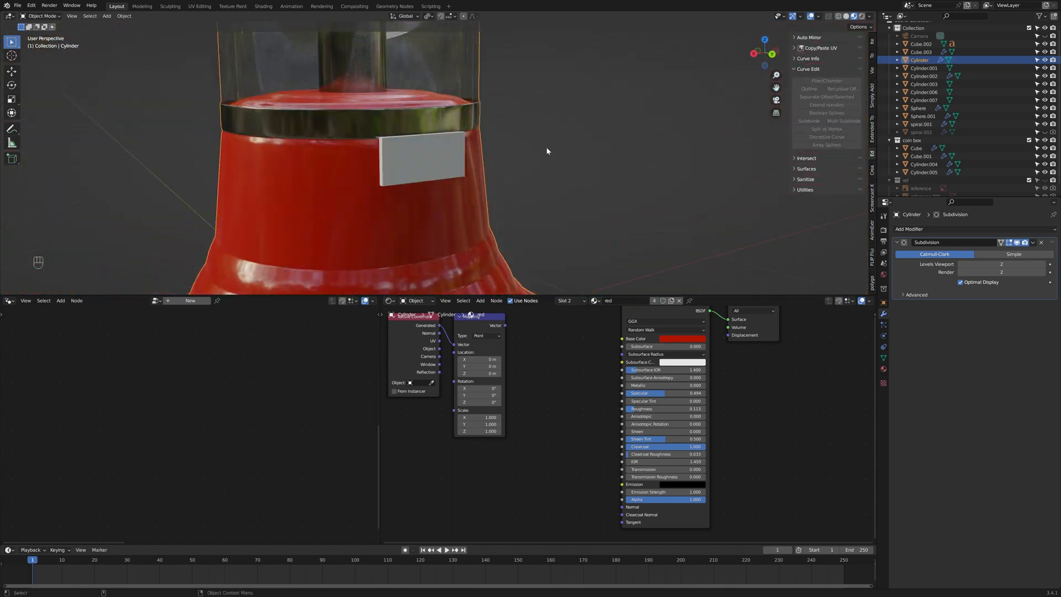
Step: Show the reference collection again and lower the latch plate's upper edge to the top of the reference bracket
click(1045, 181)
click(772, 54)
click(492, 174)
scroll(577, 202, up, 4)
key(Tab)
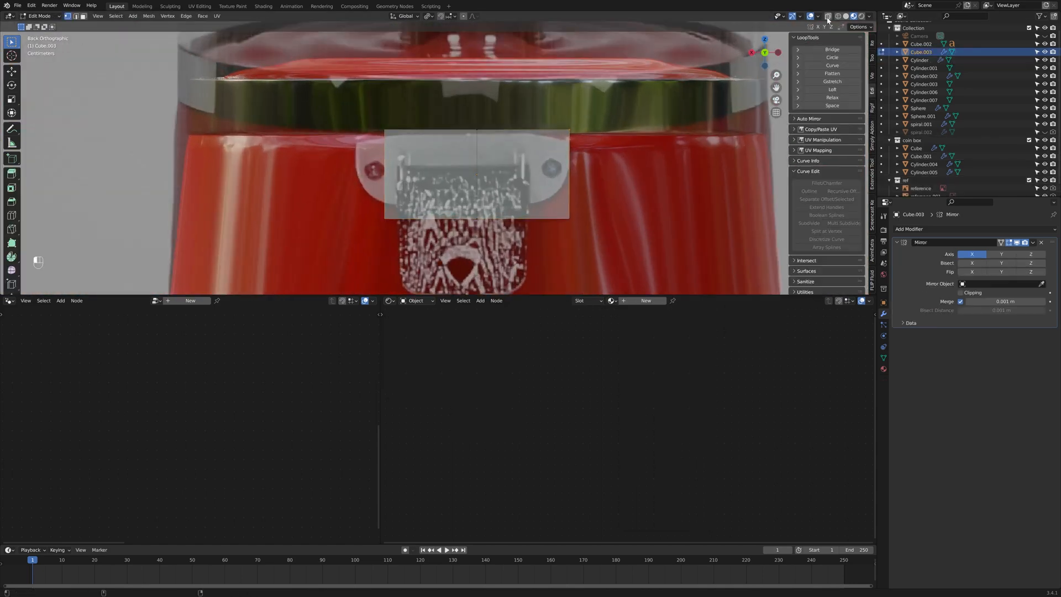
click(458, 126)
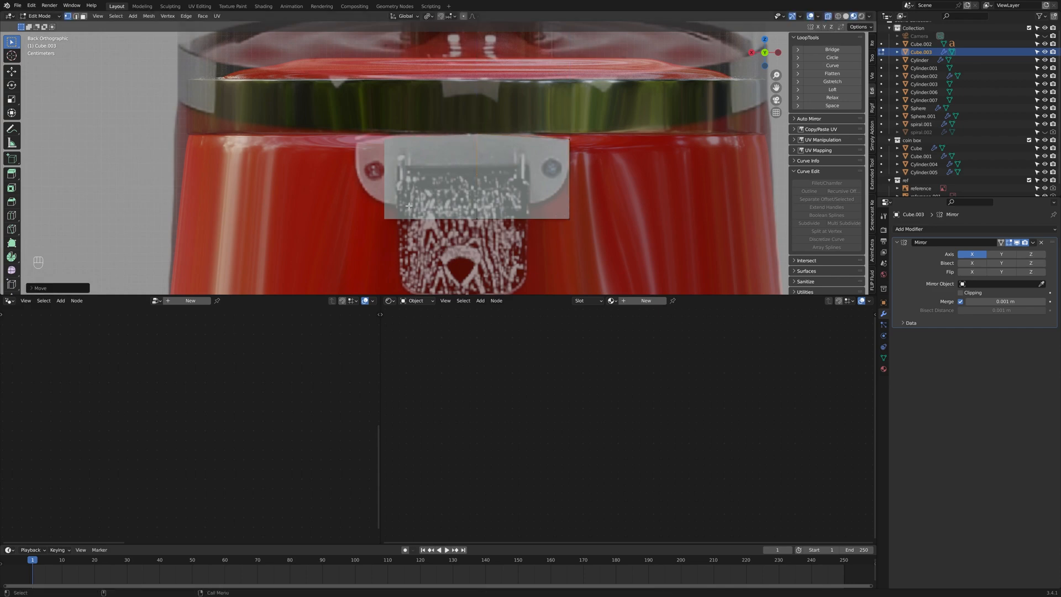
click(620, 244)
Step: Apply the latch plate's scale and bevel its lower outer corner to match the rounded reference bracket
key(Tab)
key(ctrl+a)
click(622, 204)
key(Tab)
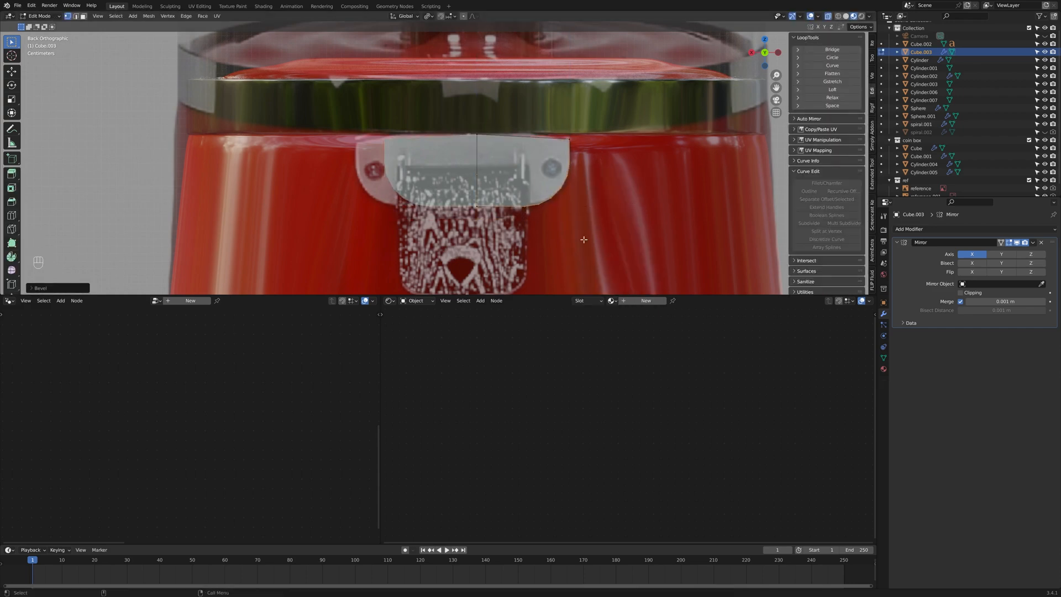
scroll(583, 239, up, 1)
key(Tab)
Step: Loop-cut the plate for the reference strap's width and extrude the middle of its underside down about 0.093 m
shift+middle_drag(559, 223, 492, 178)
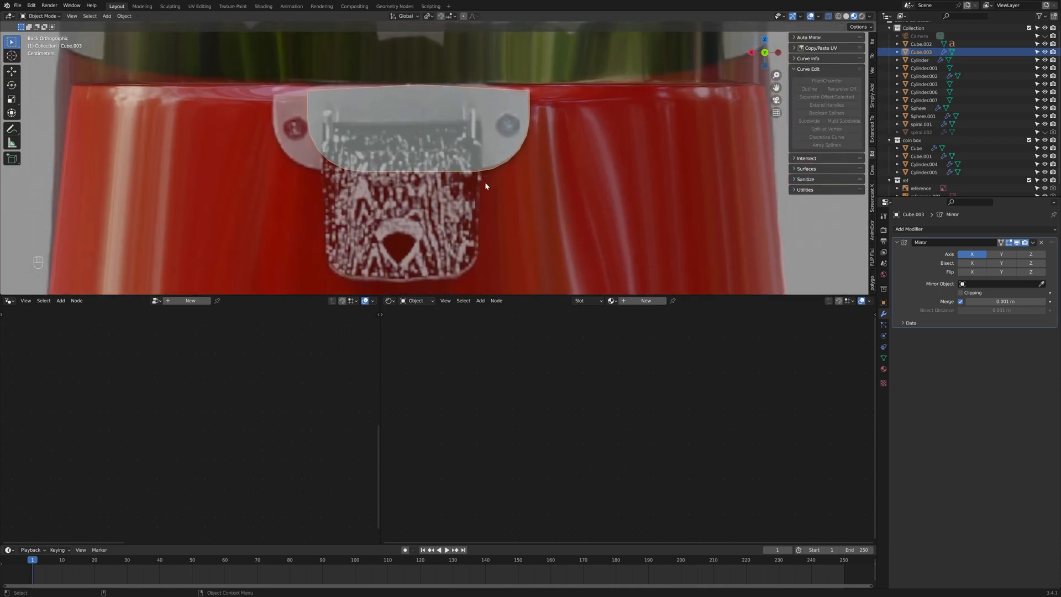
shift+middle_drag(549, 218, 514, 237)
key(Tab)
key(ctrl+r)
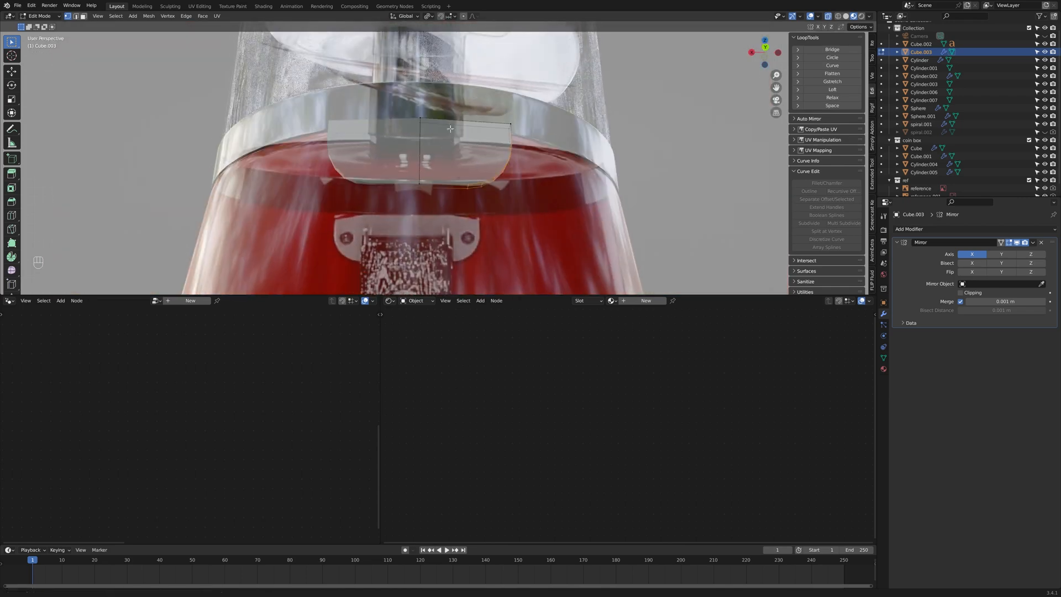
key(e)
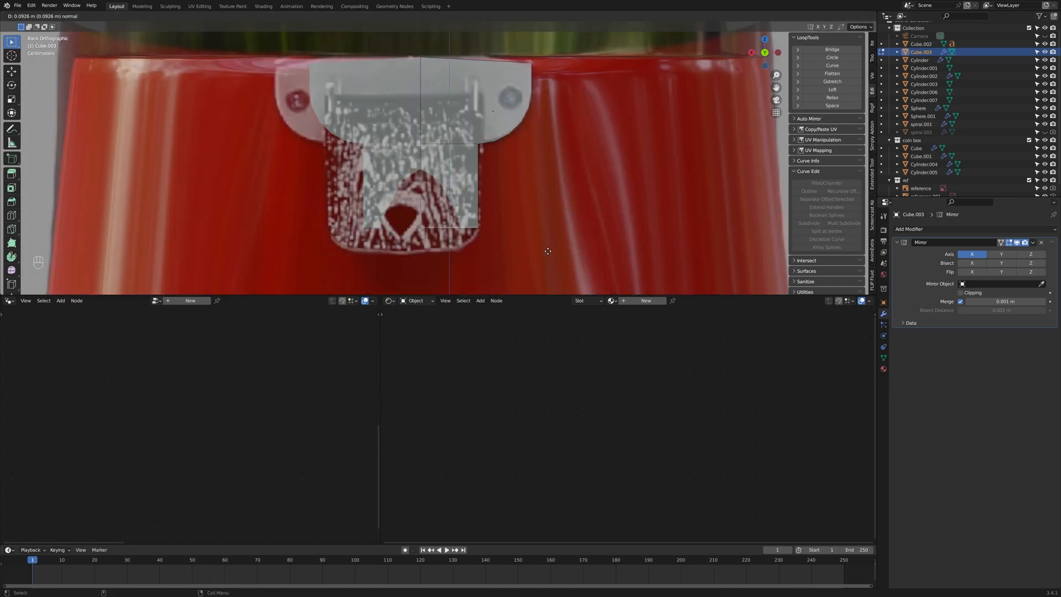
scroll(557, 222, up, 2)
scroll(485, 175, down, 2)
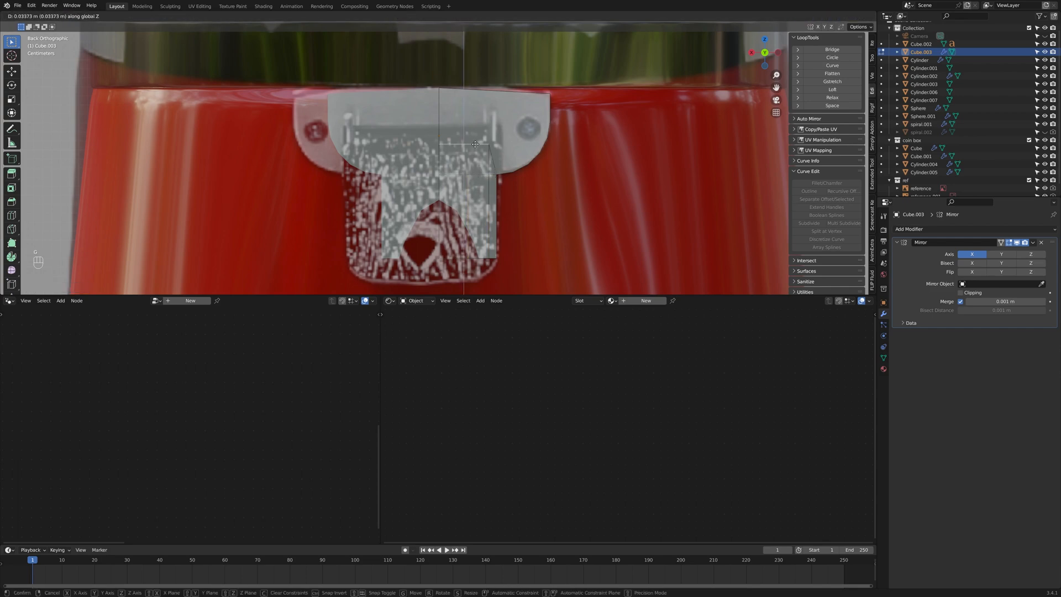
Step: Raise the strap's upper edge along Z to near the top of the bracket plate
click(477, 99)
middle_drag(476, 99, 442, 151)
middle_drag(453, 203, 602, 204)
key(a)
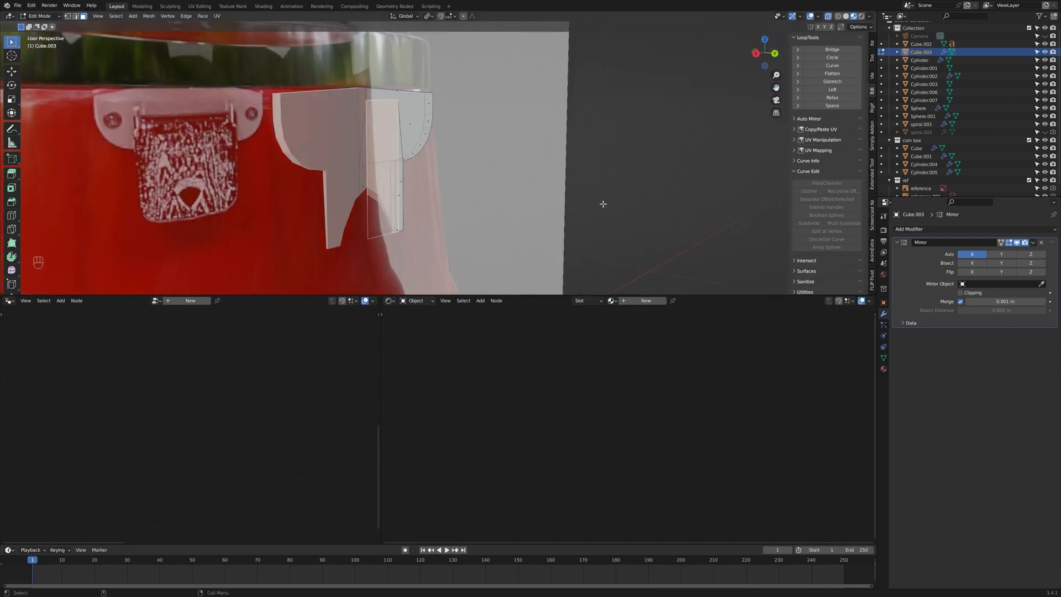
scroll(442, 196, up, 3)
middle_drag(517, 210, 422, 221)
Step: Try a loop cut across the strap and extrude the selected part of it
key(ctrl+r)
click(421, 237)
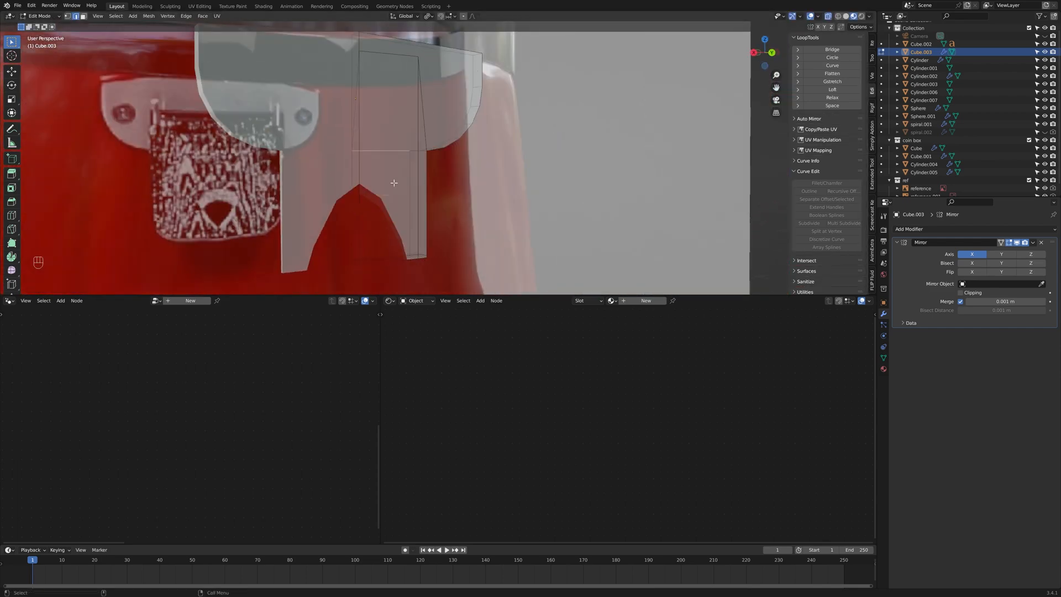
click(386, 155)
key(e)
middle_drag(386, 155, 652, 98)
click(589, 144)
Step: Undo the strap's extrusion, the loop cut and the raised upper edge
scroll(351, 145, down, 3)
scroll(652, 98, up, 2)
key(ctrl+z)
key(ctrl+z)
key(ctrl+z)
key(ctrl+z)
key(ctrl+z)
key(ctrl+z)
key(ctrl+z)
key(ctrl+z)
key(ctrl+z)
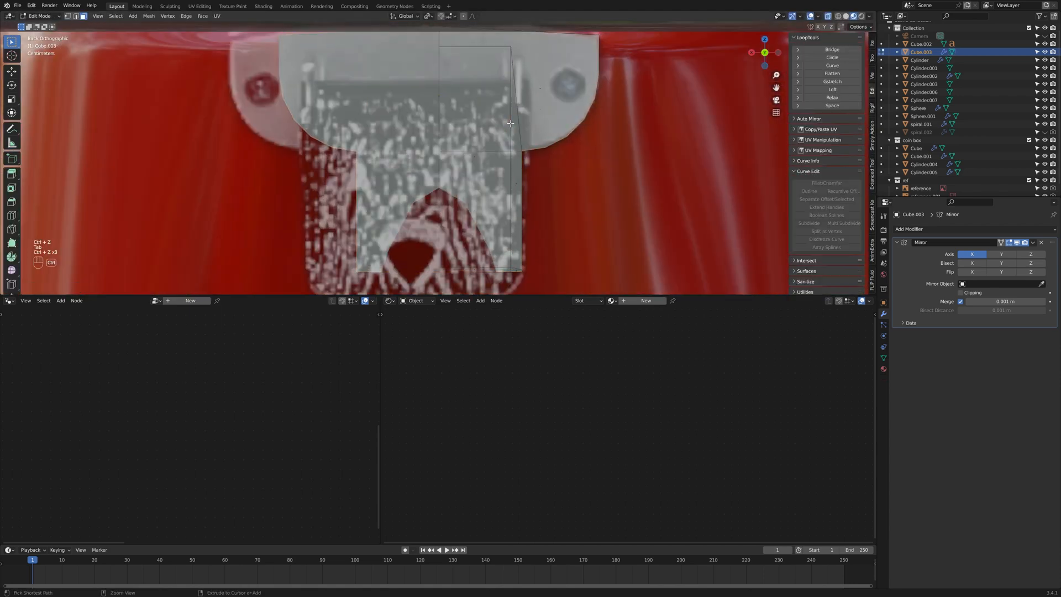
key(ctrl+z)
key(ctrl+z)
key(ctrl+z)
key(ctrl+z)
key(ctrl+z)
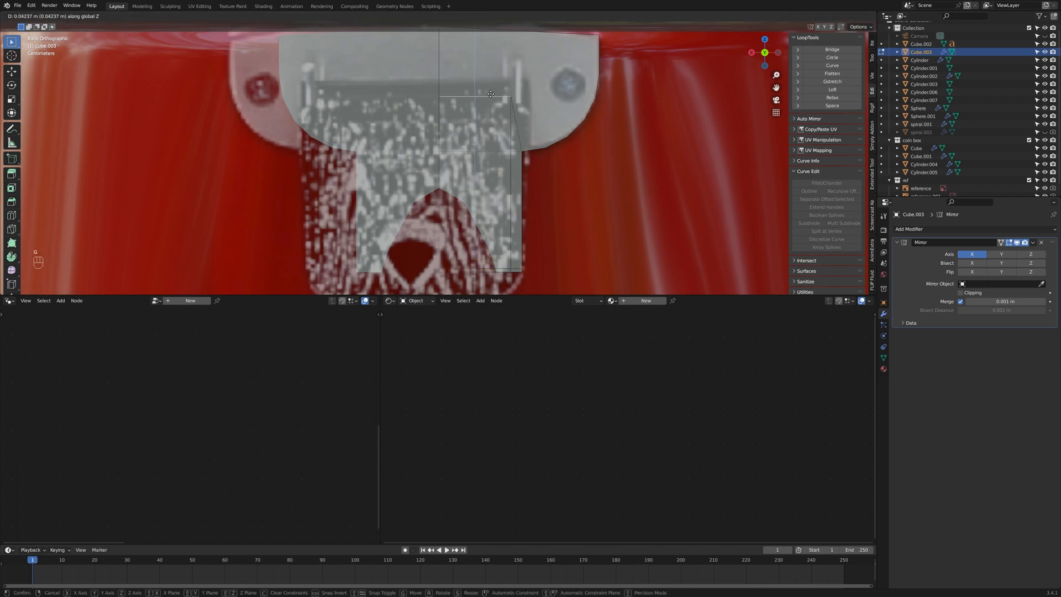
Step: Raise the strap's upper edge about 0.042 m along Z and extrude the strap's front face
click(490, 94)
key(3)
click(490, 182)
key(e)
middle_drag(519, 199, 518, 165)
click(567, 205)
scroll(535, 188, up, 1)
Step: Snap the 3D cursor to the latch bracket and add a new cube there
key(Tab)
scroll(535, 187, down, 2)
key(shift+s)
click(480, 190)
key(shift+a)
click(528, 184)
Step: Scale the new cube along Y into a thin plate and move it in front of the bracket
key(s)
key(y)
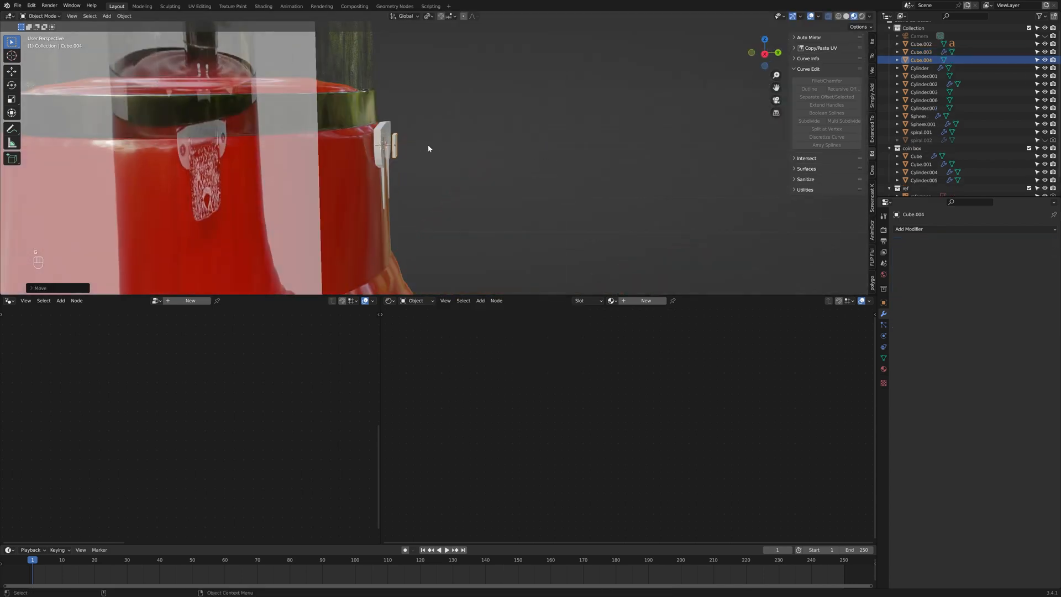
click(442, 149)
Step: Lower the thin cube over the reference strap and enlarge it on X and Z only
alt+middle_drag(607, 142, 560, 140)
scroll(540, 139, up, 6)
scroll(539, 140, down, 3)
key(g)
key(z)
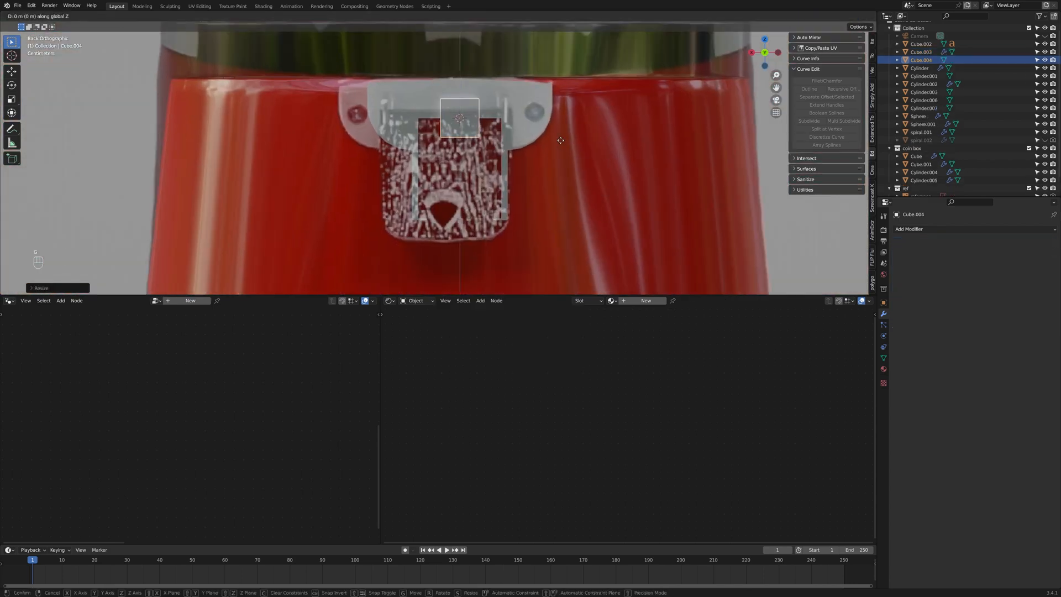
key(shift+y)
Step: Extend the flap's bottom to the lower end of the reference strap and scale the flap along X
key(Tab)
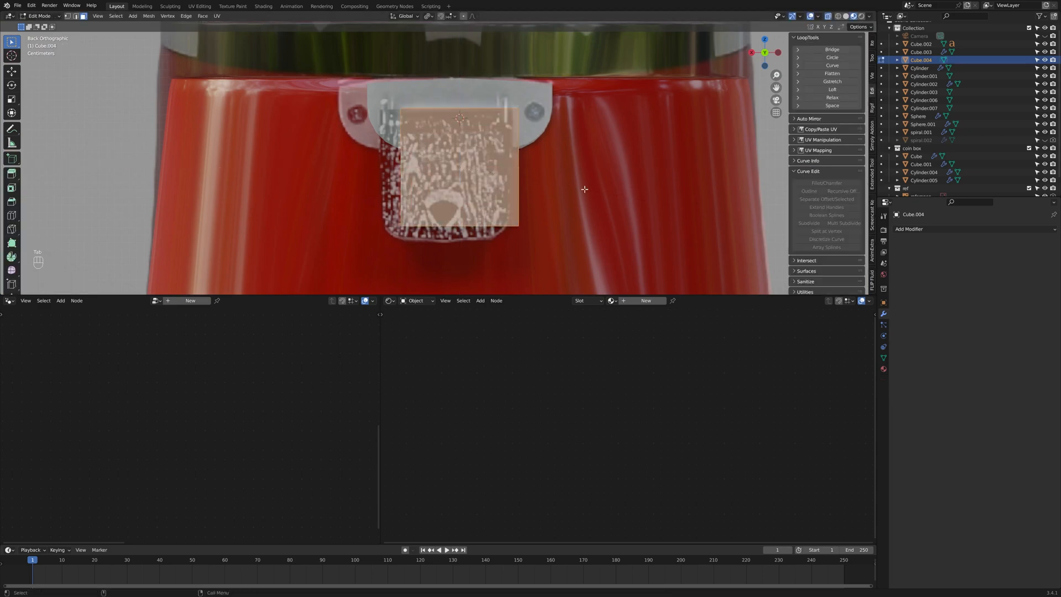
key(alt+a)
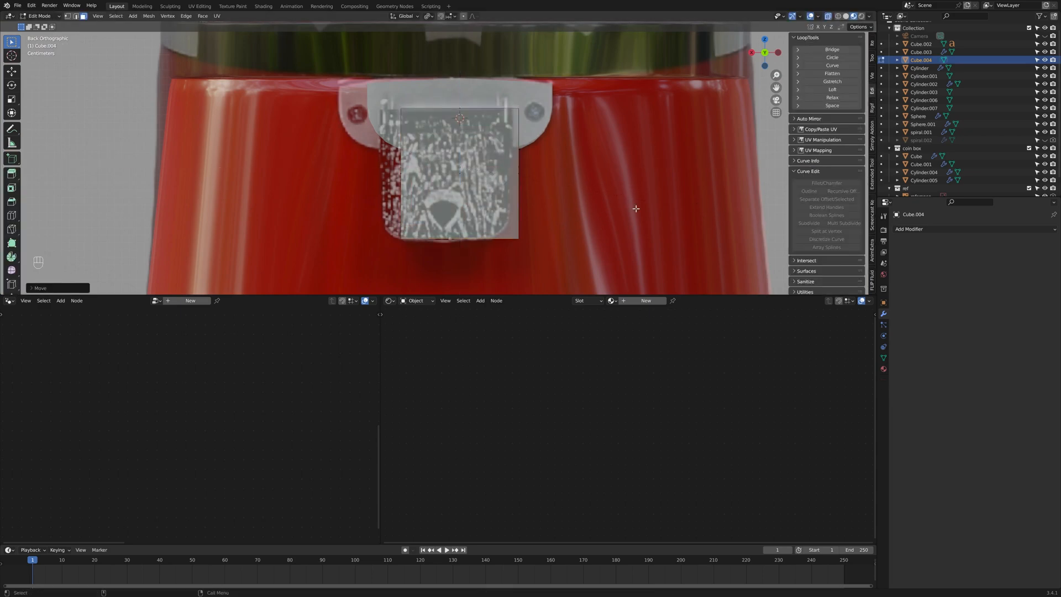
key(Tab)
middle_drag(636, 208, 553, 166)
key(s)
key(x)
click(676, 209)
Step: Bevel the flap's lower corner edges to match the rounded corners of the reference strap
middle_drag(677, 209, 273, 230)
scroll(498, 232, up, 4)
key(Tab)
key(2)
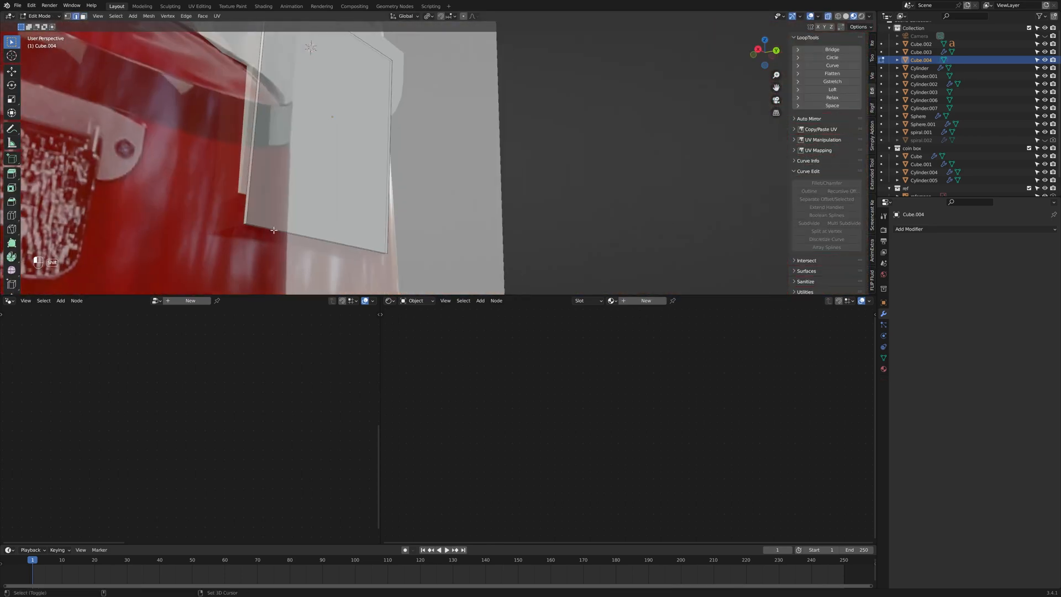
click(775, 51)
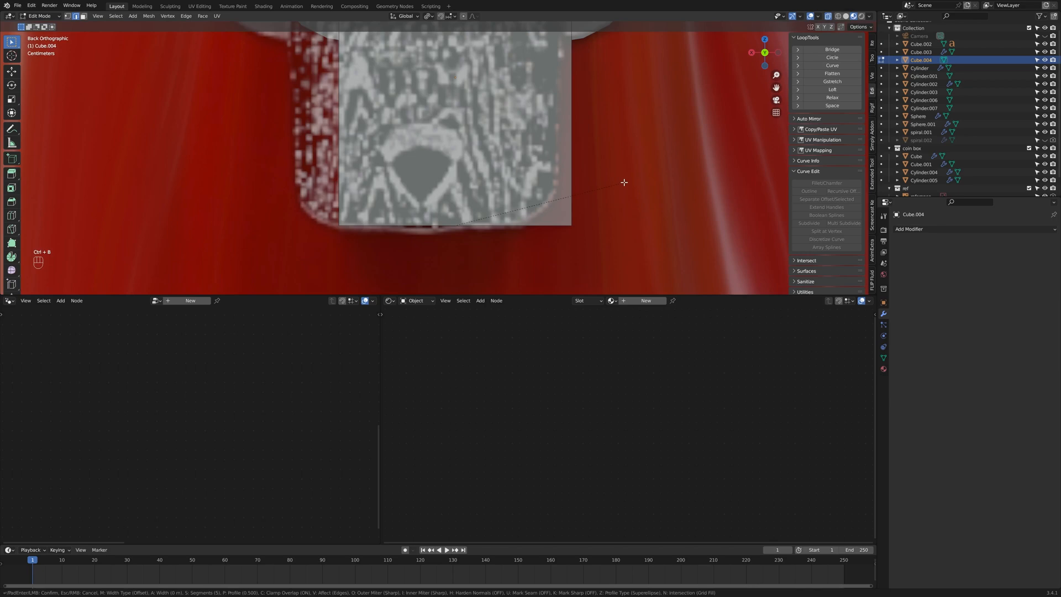
click(698, 190)
scroll(628, 181, down, 2)
key(ctrl+z)
scroll(564, 177, up, 2)
key(ctrl+b)
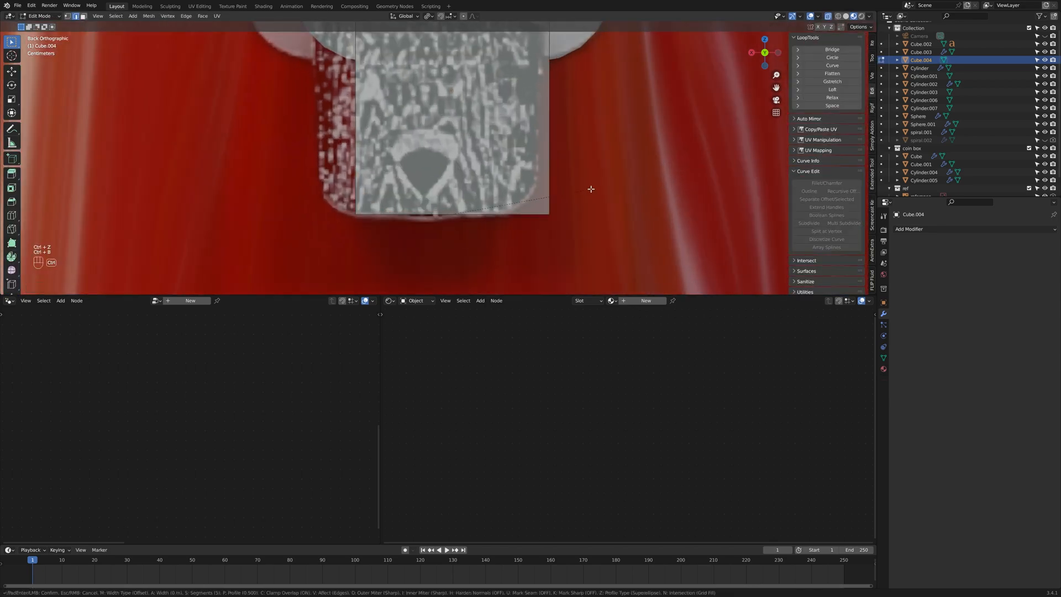
click(650, 196)
key(Tab)
Step: Add a centred loop cut to the flap
middle_drag(649, 197, 478, 133)
scroll(476, 115, down, 2)
key(Tab)
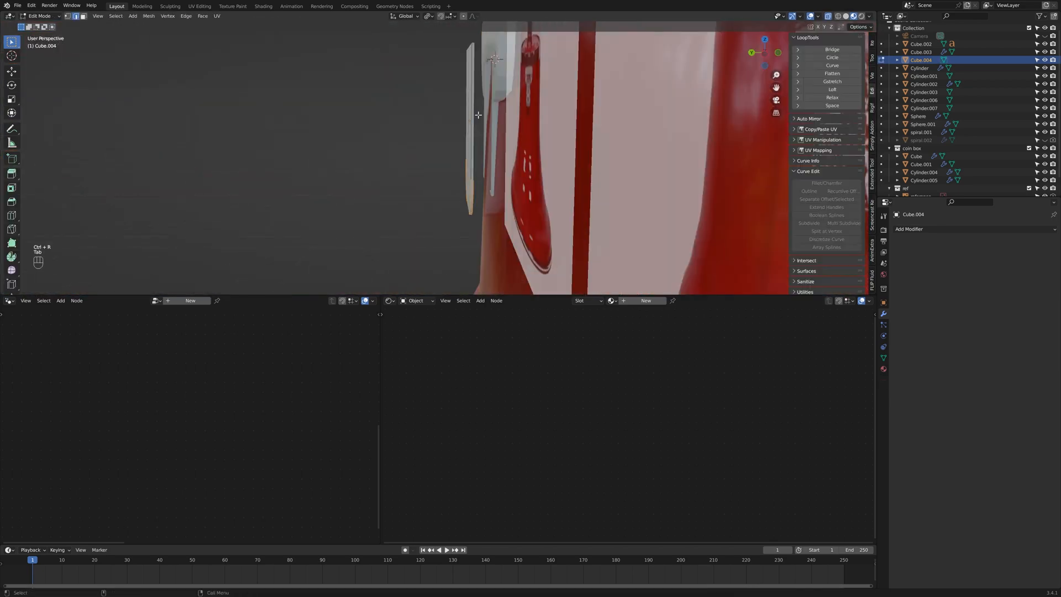
scroll(476, 114, up, 2)
key(ctrl+r)
click(462, 76)
right_click(461, 75)
key(Tab)
click(940, 230)
click(896, 380)
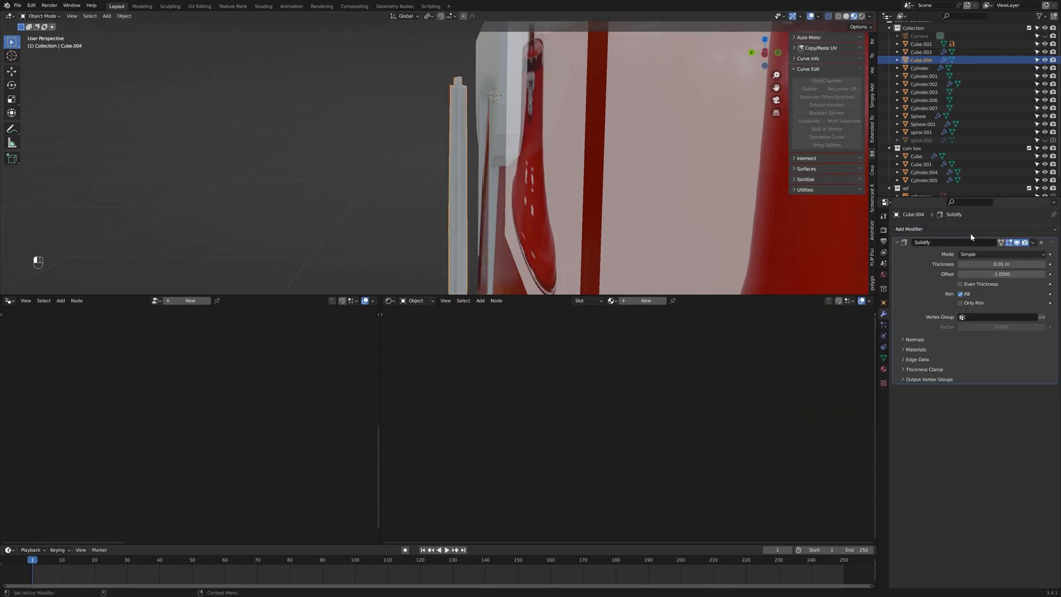
click(1040, 242)
Step: Add a Subdivision Surface modifier to the flap
click(939, 228)
click(895, 389)
alt+middle_drag(571, 183, 549, 190)
Step: Add holding loop cuts near the flap's upper edge to sharpen its subdivided shape
key(ctrl+r)
key(Tab)
key(ctrl+r)
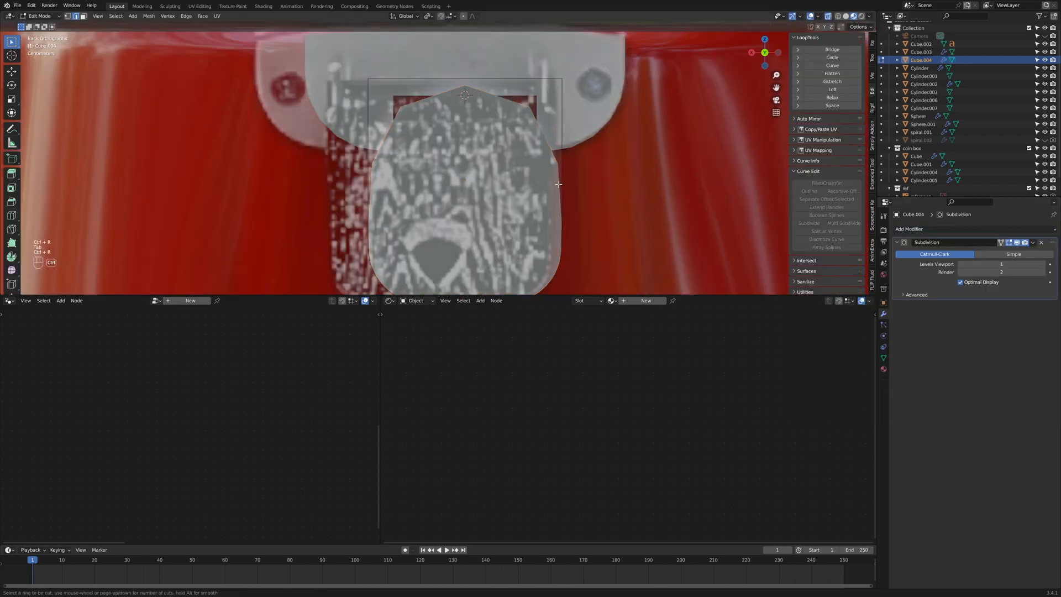
key(Escape)
scroll(465, 95, down, 3)
middle_drag(466, 95, 497, 124)
key(ctrl+r)
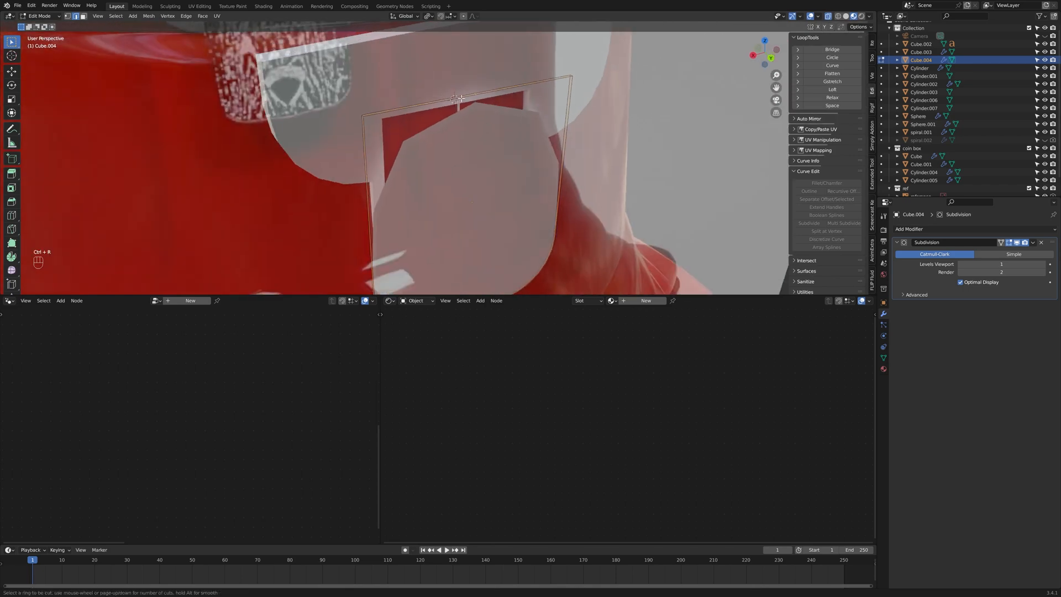
double_click(379, 195)
key(ctrl+r)
middle_drag(371, 195, 424, 125)
double_click(395, 197)
key(ctrl+r)
key(ctrl+r)
key(ctrl+r)
click(425, 125)
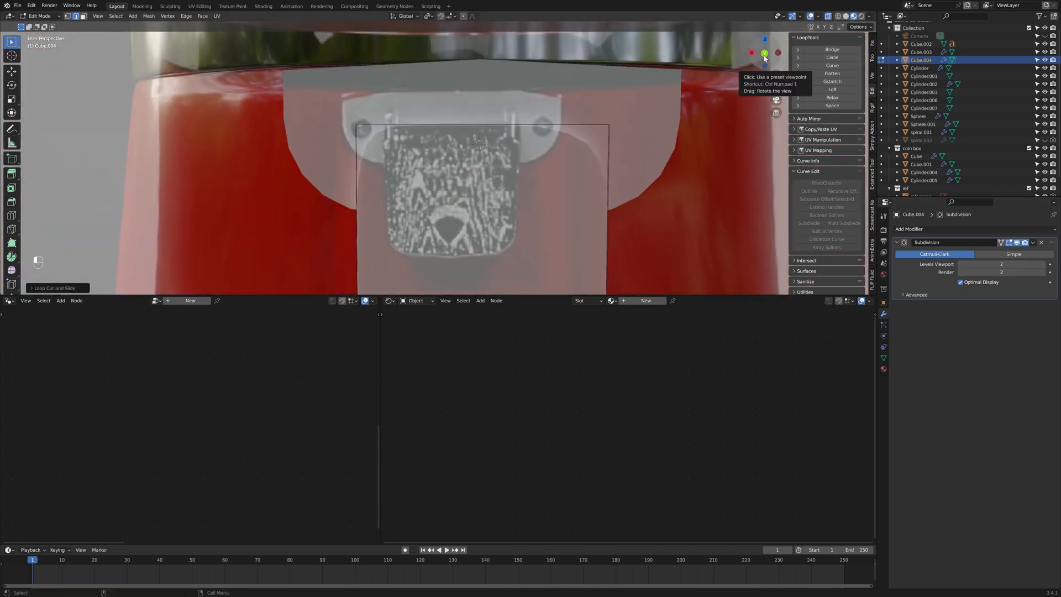
Step: Add further loop cuts close to the flap's outer edges in back view to tighten the upper corners
click(764, 53)
scroll(575, 97, down, 1)
key(ctrl+r)
key(ctrl+r)
scroll(406, 109, up, 2)
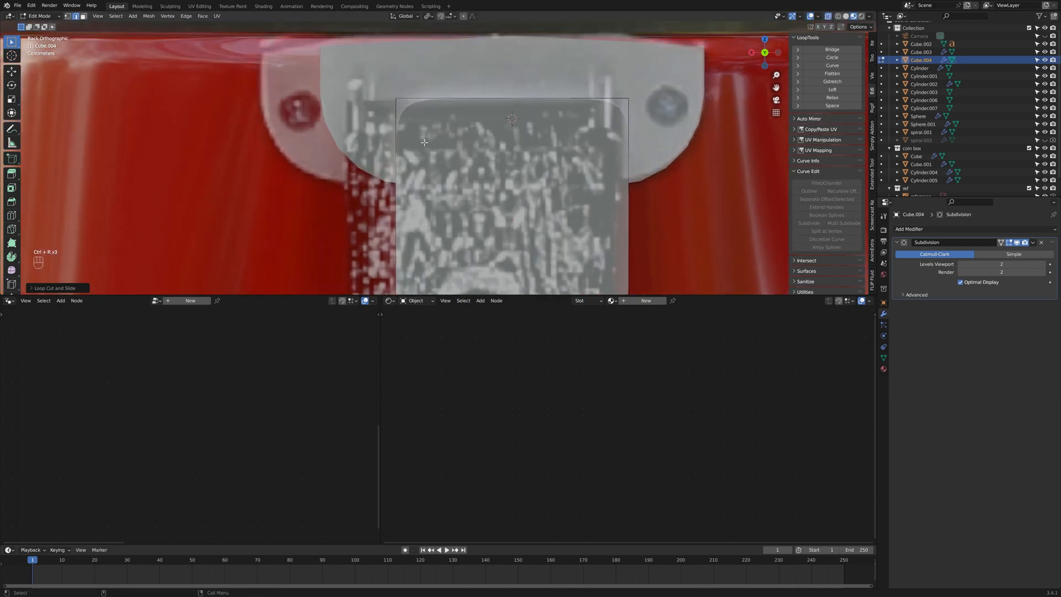
key(ctrl+r)
key(ctrl+r)
click(393, 96)
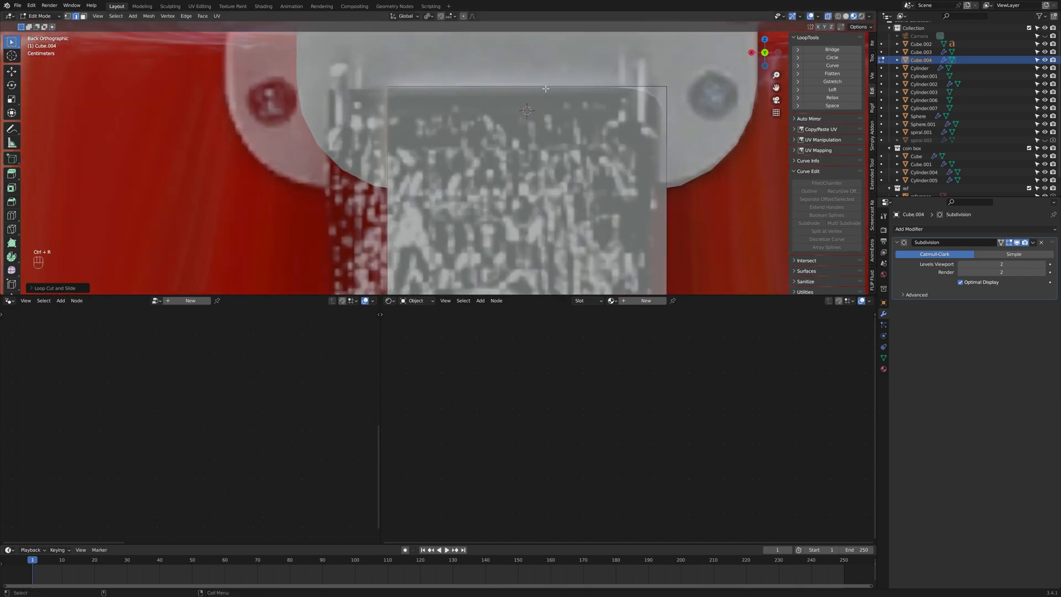
Step: Undo the last flap edit and redo the loop cut along the flap's side
click(680, 71)
middle_drag(733, 121, 663, 121)
key(ctrl+z)
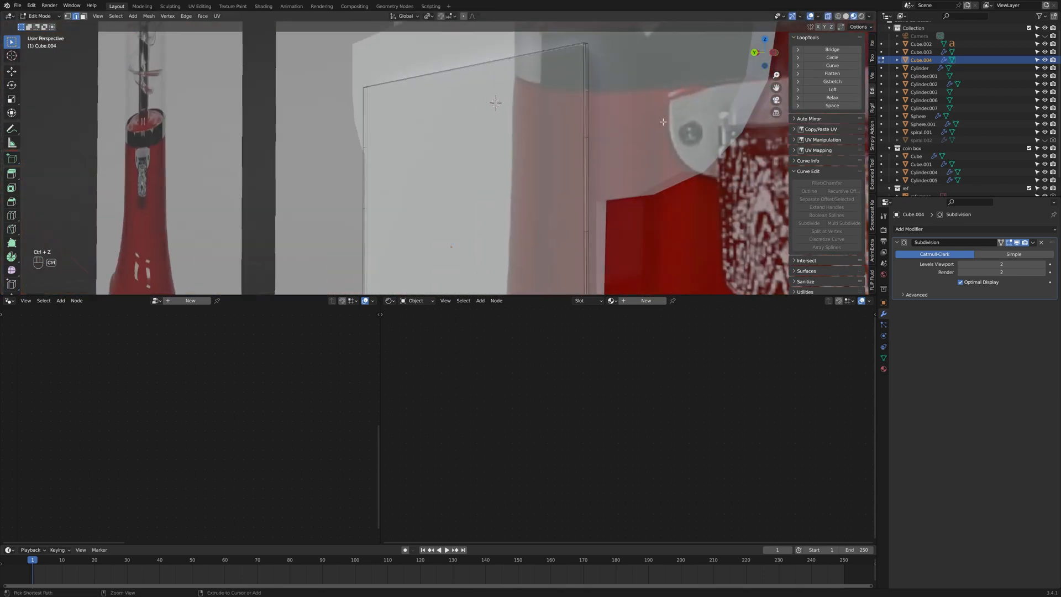
click(591, 97)
click(591, 93)
scroll(591, 94, down, 1)
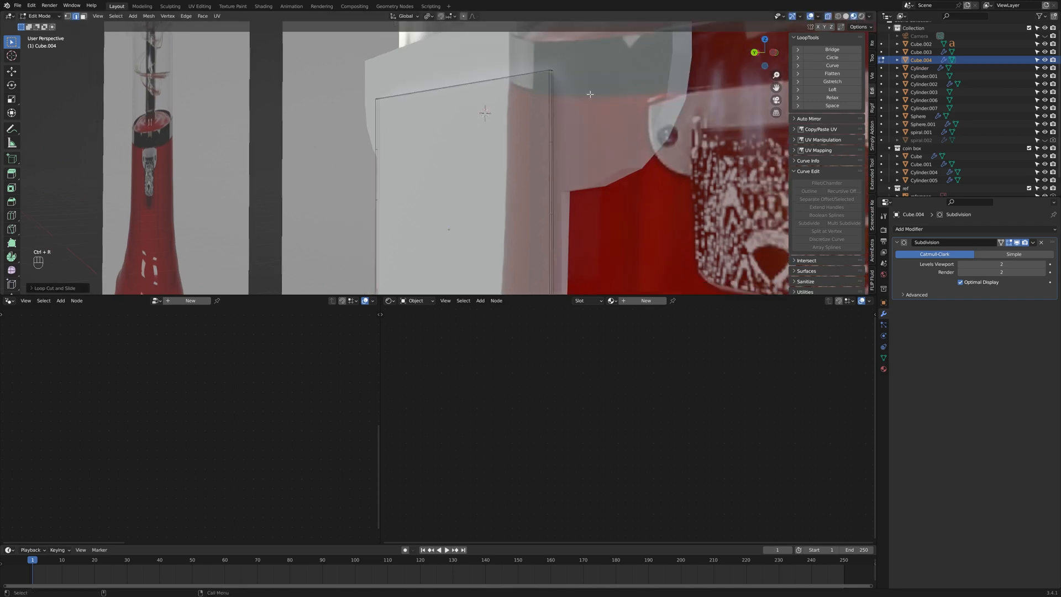
Step: Inset the flap's faces and turn off X-ray display
click(531, 159)
click(678, 172)
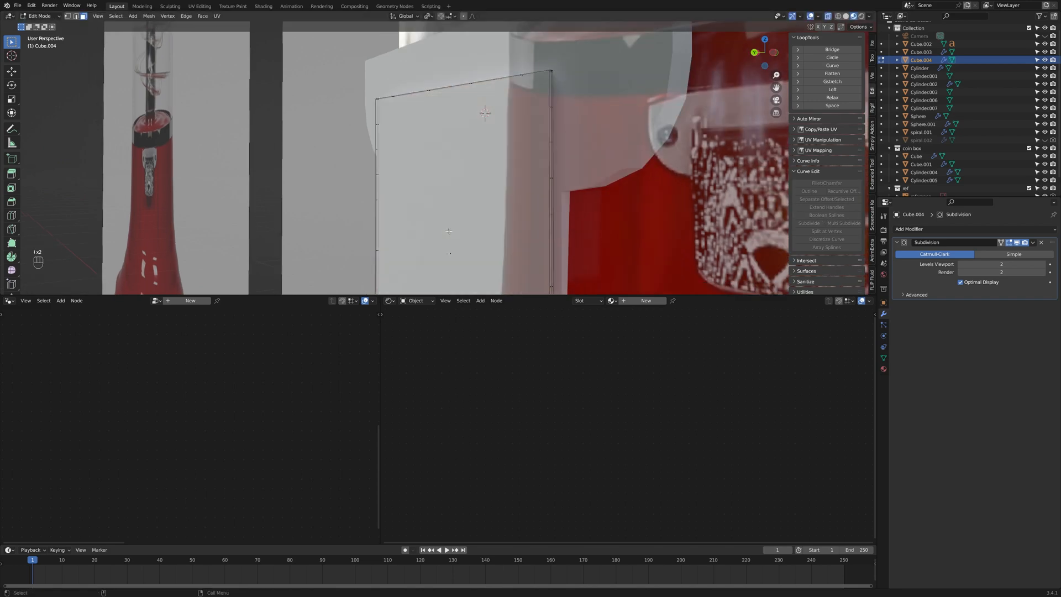
key(i)
middle_drag(611, 194, 729, 230)
click(716, 213)
click(827, 16)
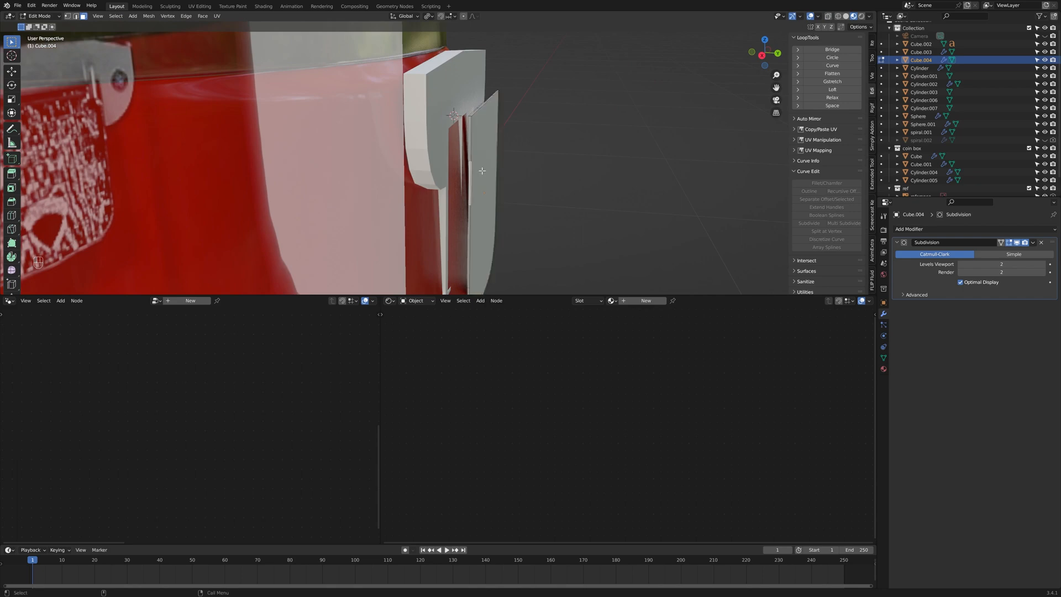
Step: Assign the metal.001 material to the flap and the metal material to the bracket plate
middle_drag(685, 164, 569, 179)
key(Tab)
scroll(661, 176, down, 2)
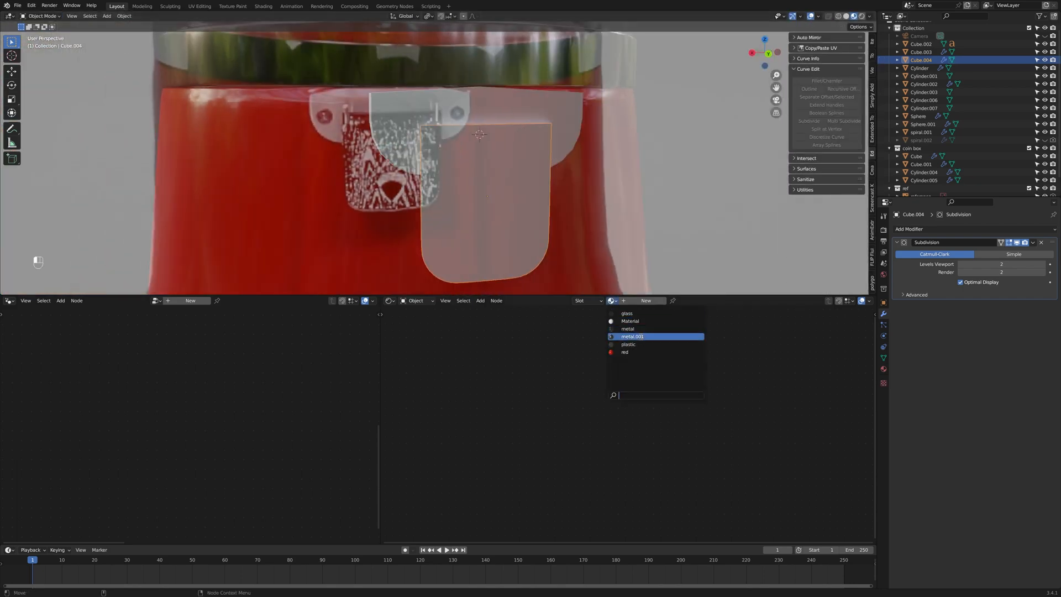
click(641, 337)
click(564, 138)
click(611, 301)
click(628, 329)
Step: Adjust the bracket plate's position and add a Bevel modifier to it with 5 segments
middle_drag(625, 221, 511, 241)
key(g)
click(535, 194)
click(948, 230)
click(890, 260)
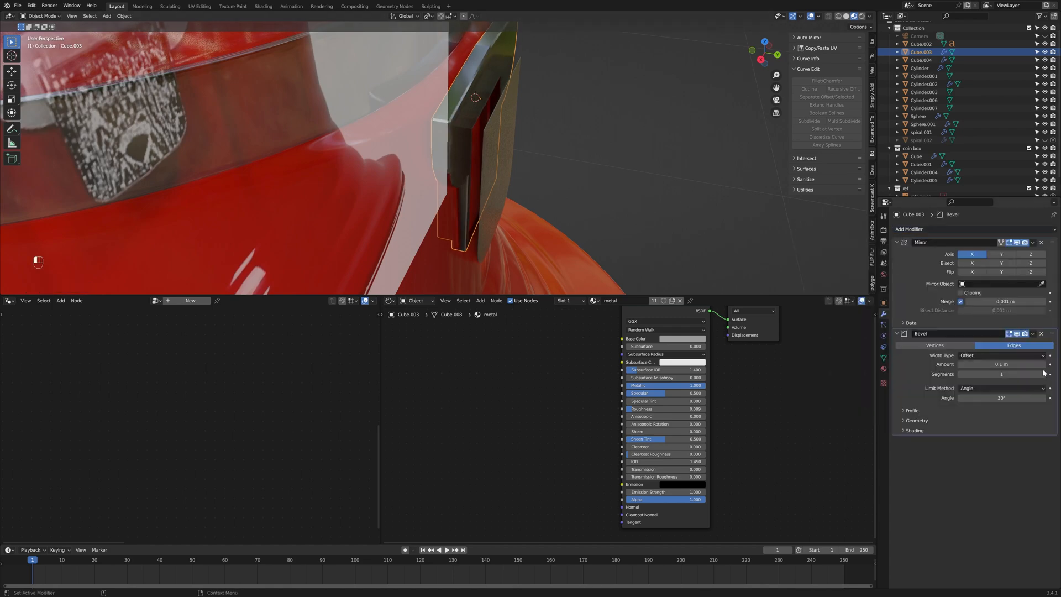
Step: Shift the bracket plate slightly down along Z
middle_drag(547, 125, 457, 81)
click(506, 124)
click(511, 133)
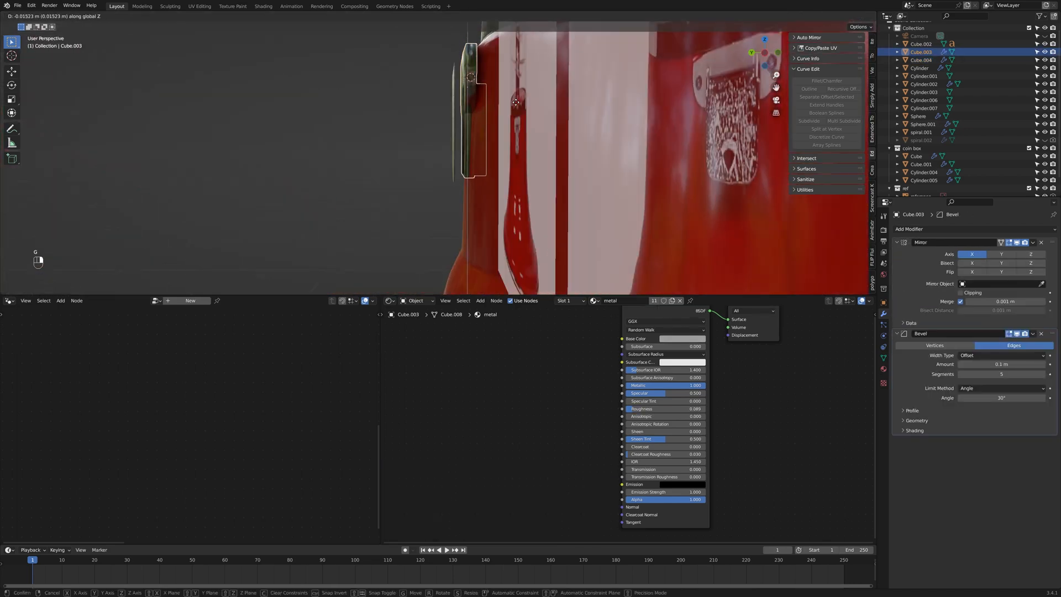
click(515, 102)
Step: Move the red base body's vertices behind the latch along Y to fit the bracket plate
click(486, 100)
middle_drag(516, 102, 497, 144)
key(Tab)
key(1)
shift+middle_drag(498, 66, 512, 105)
key(g)
key(y)
click(486, 166)
middle_drag(487, 166, 503, 196)
Step: Adjust neighbouring vertices of the red base body along Y around the bracket plate
key(Tab)
key(Tab)
click(483, 159)
click(468, 147)
key(g)
key(y)
click(421, 186)
key(g)
key(y)
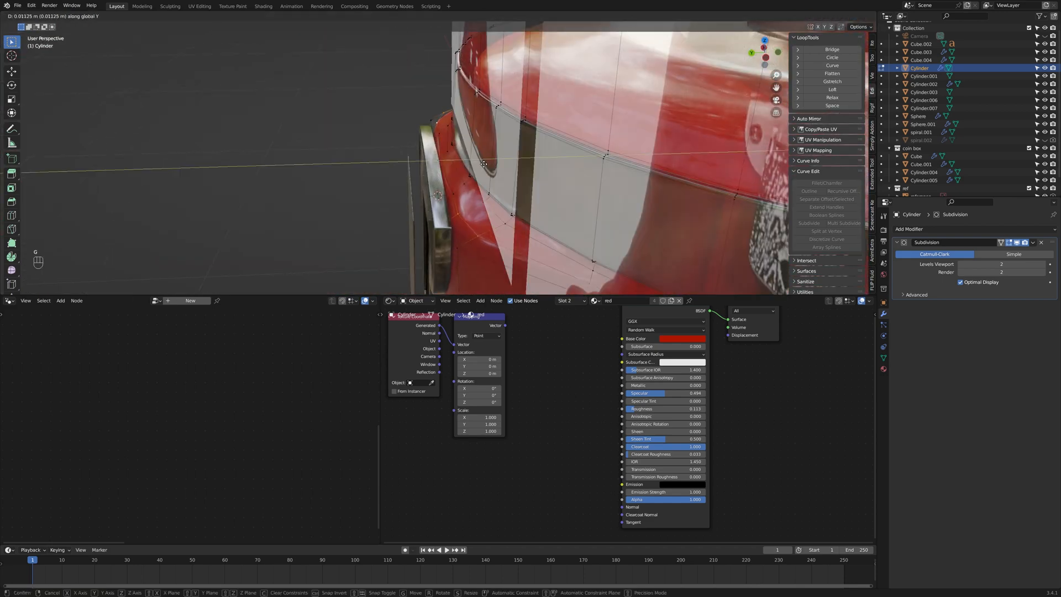
click(492, 165)
Step: Move the bracket plate's back face along Y toward the red base
middle_drag(492, 164, 435, 285)
key(Tab)
click(445, 207)
key(3)
key(ctrl+z)
scroll(459, 200, down, 4)
key(Tab)
scroll(459, 200, up, 4)
key(3)
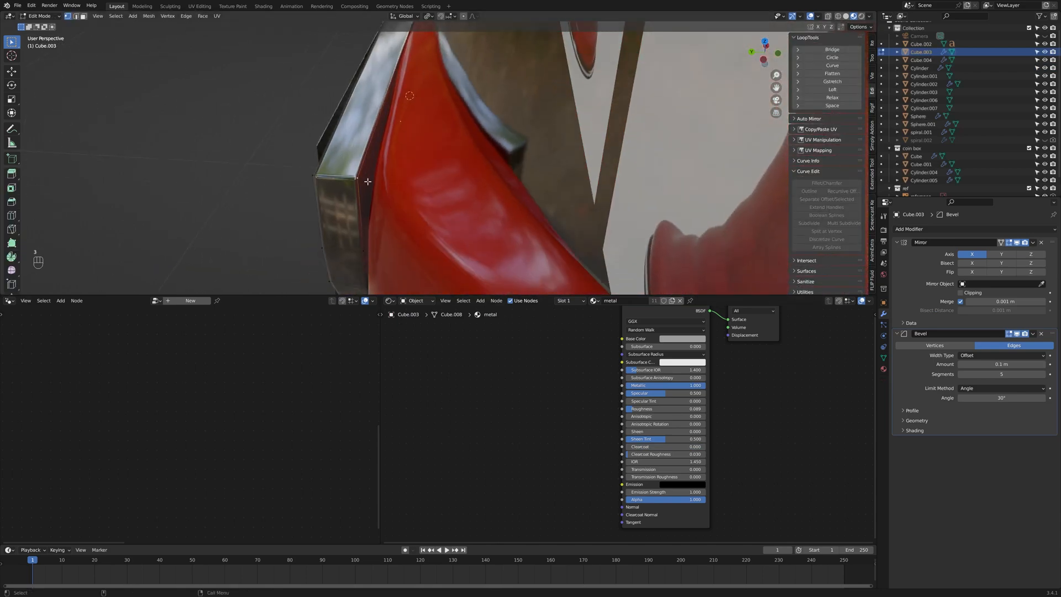
key(g)
key(y)
click(360, 166)
scroll(361, 165, down, 5)
key(Tab)
Step: Duplicate the coin box's corner screws and place the copy over the latch bracket's screw holes in back view
click(310, 188)
middle_drag(309, 188, 546, 207)
click(765, 52)
scroll(525, 92, down, 5)
shift+middle_drag(525, 89, 528, 206)
scroll(500, 105, up, 4)
click(500, 101)
click(767, 52)
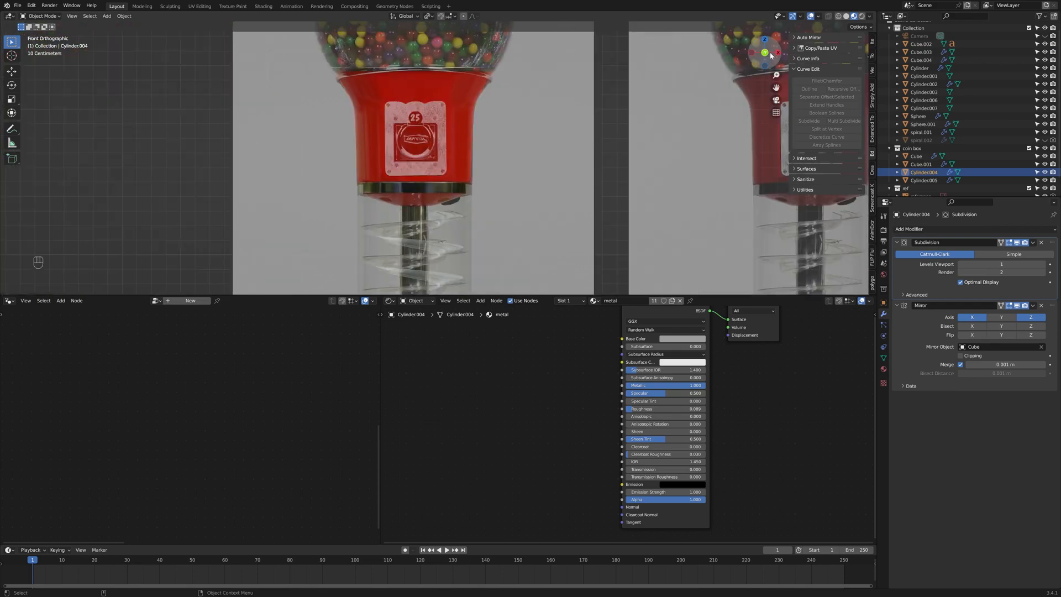
click(768, 52)
scroll(589, 166, down, 6)
scroll(472, 177, up, 12)
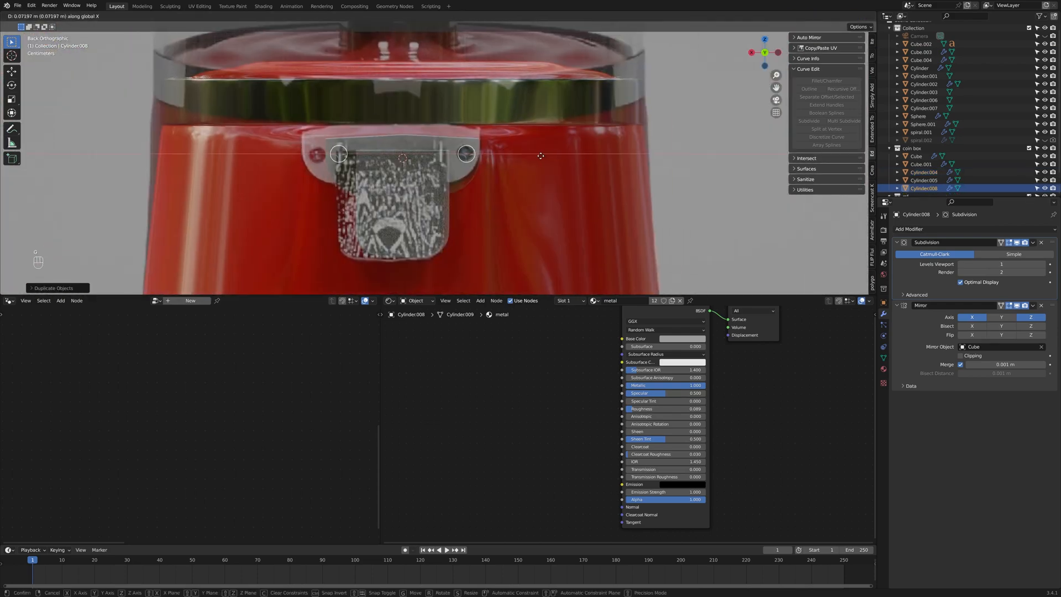
click(540, 156)
Step: Move the duplicated screws along Y onto the bracket plate and adjust the flap's depth along Y
middle_drag(540, 156, 624, 107)
key(g)
key(y)
click(434, 167)
click(423, 178)
key(g)
key(y)
click(465, 187)
Step: Snap the 3D cursor to the flap's upper edge
scroll(624, 107, down, 1)
key(Tab)
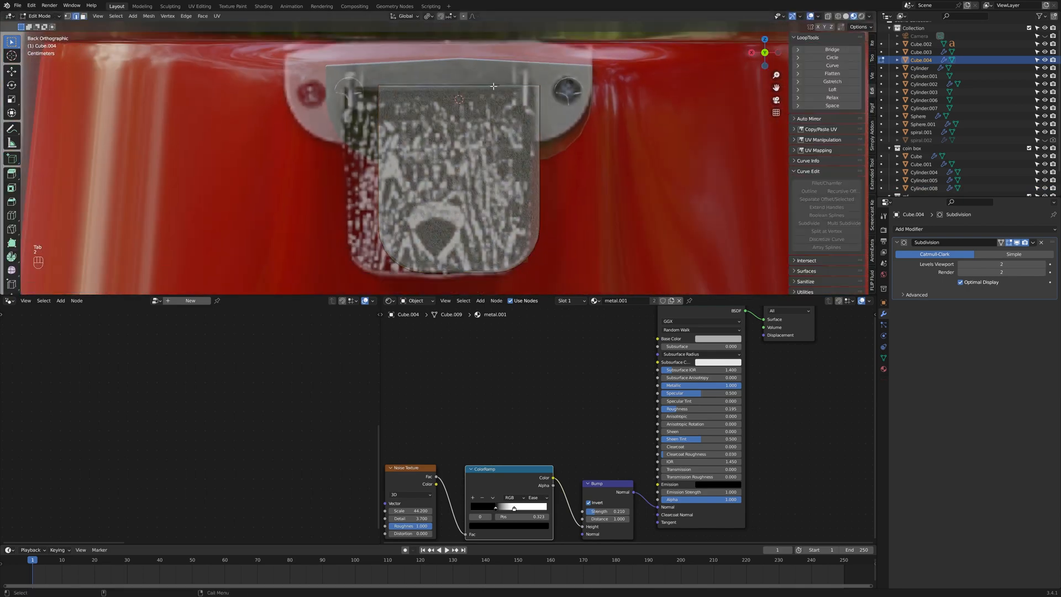
middle_drag(499, 98, 436, 173)
key(1)
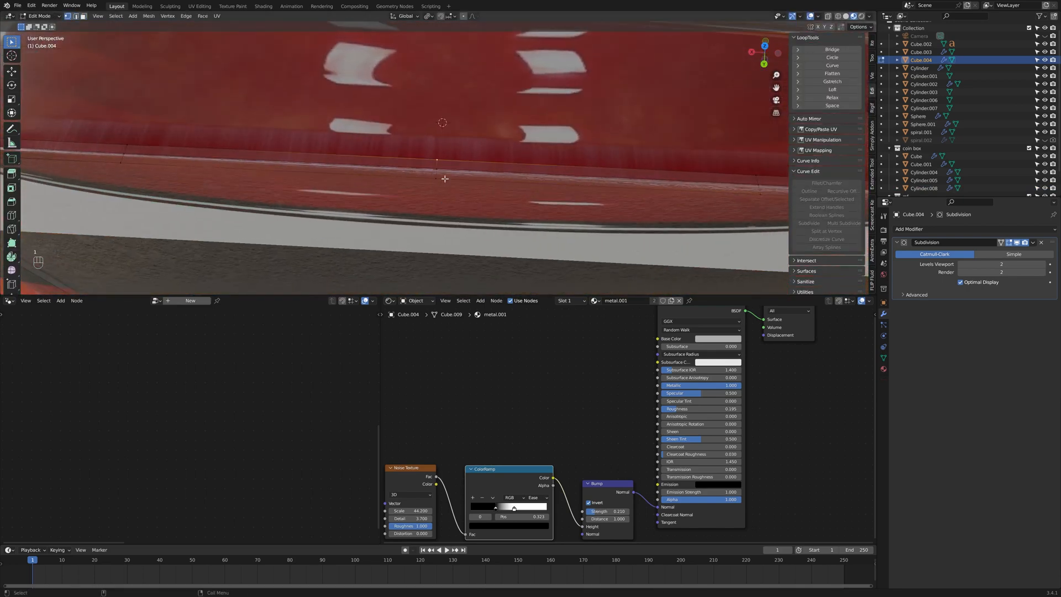
scroll(445, 178, down, 5)
key(shift+s)
click(500, 208)
Step: Set the flap's origin to the 3D cursor
key(Tab)
click(126, 16)
mouse_move(144, 34)
click(231, 50)
key(Tab)
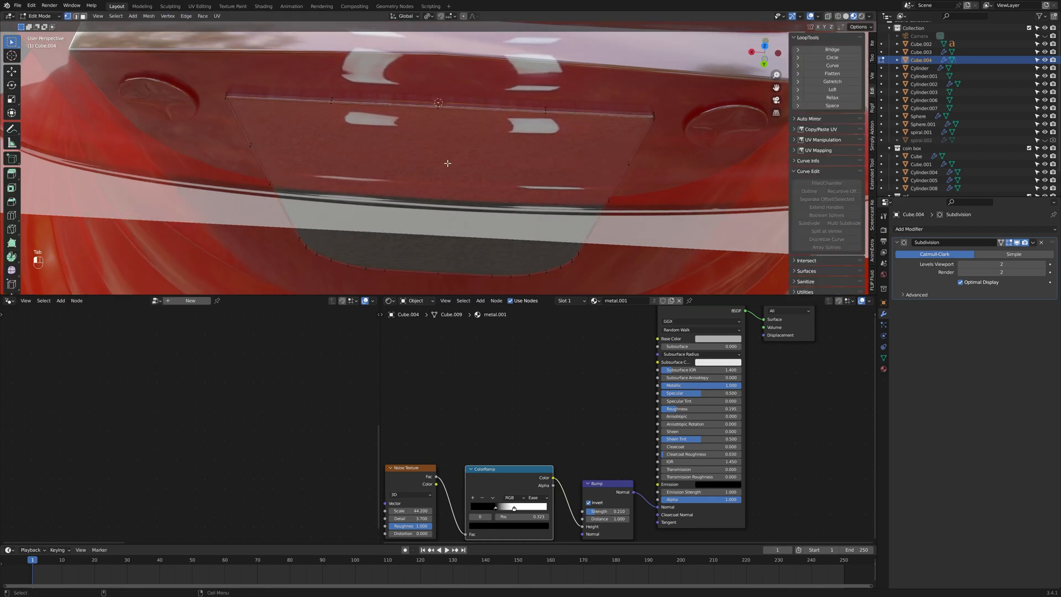
middle_drag(447, 163, 407, 147)
key(Tab)
key(r)
key(x)
right_click(506, 138)
Step: Rotate the flap about the X axis to tilt it around its upper edge
middle_drag(506, 138, 635, 154)
key(r)
key(x)
click(487, 154)
Step: Deselect the flap in back view and hide the reference image collection
scroll(486, 154, down, 6)
click(774, 53)
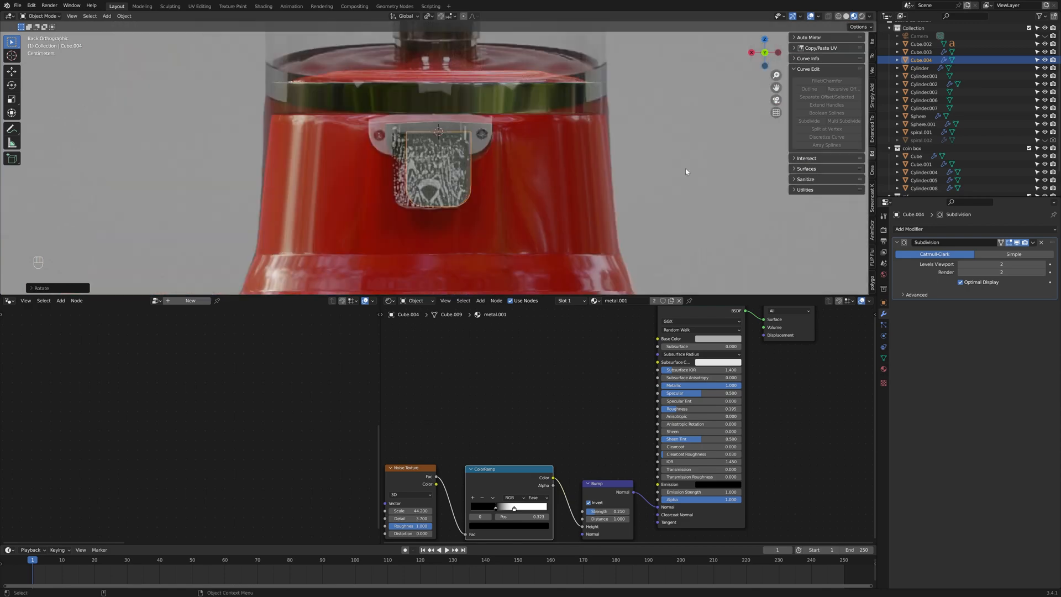
click(686, 172)
scroll(1026, 156, down, 2)
click(1044, 172)
scroll(596, 164, down, 9)
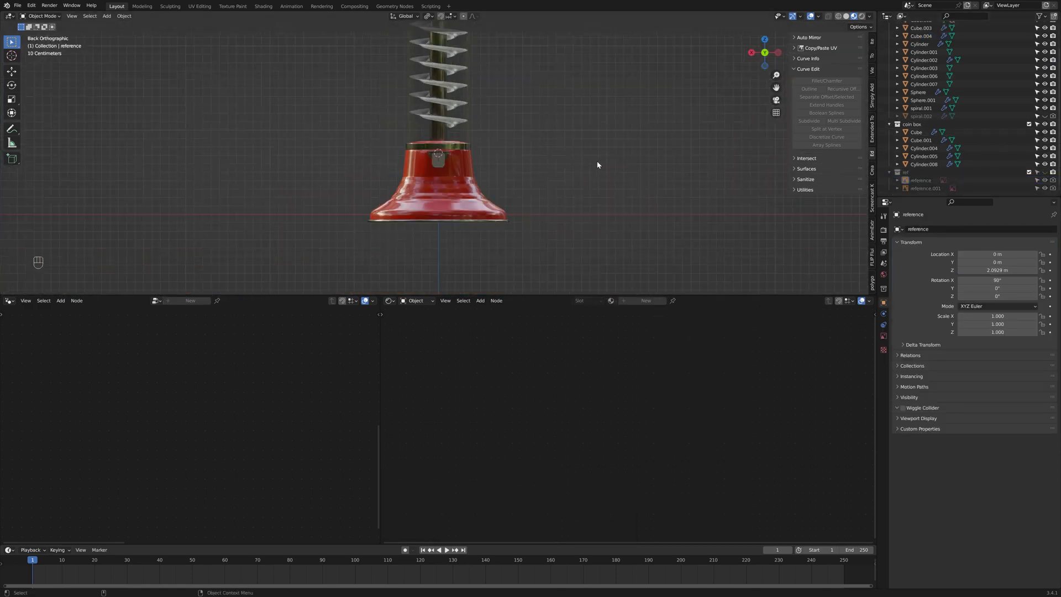
scroll(596, 168, up, 5)
scroll(595, 165, down, 5)
Step: Select the red coin box body and add a Noise Texture node to its red material
shift+middle_drag(537, 56, 475, 192)
scroll(533, 153, down, 1)
scroll(533, 154, down, 3)
scroll(441, 163, up, 8)
click(461, 186)
middle_drag(404, 310, 474, 310)
drag(486, 314, 420, 313)
key(shift+a)
click(581, 405)
click(544, 381)
Step: Add a ColorRamp node beside the Noise Texture and link the noise's Fac output to its Fac input
key(shift+a)
click(597, 383)
text(col)
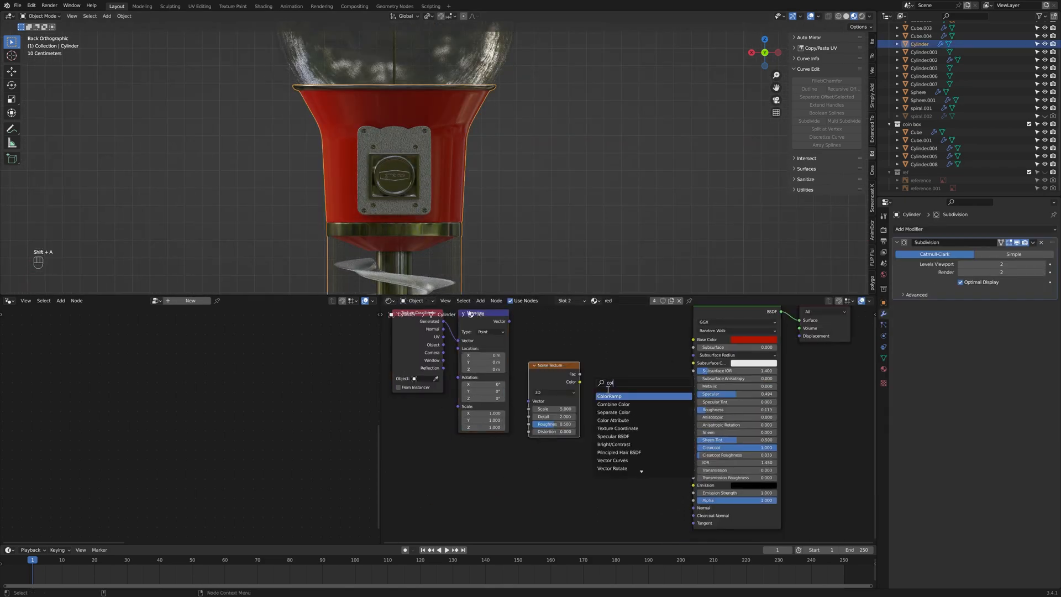
click(611, 396)
click(603, 377)
drag(580, 374, 587, 433)
Step: Set the ColorRamp's dark stop to value 0.091 and its light stop to grey, and link its Color to Roughness
click(651, 424)
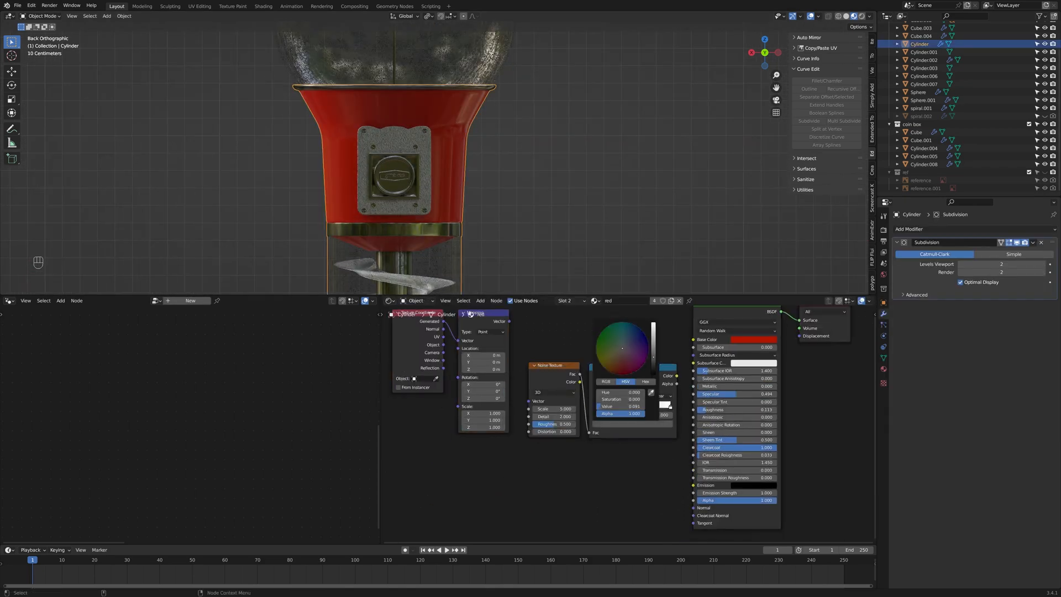
click(669, 405)
drag(653, 357, 653, 344)
click(653, 424)
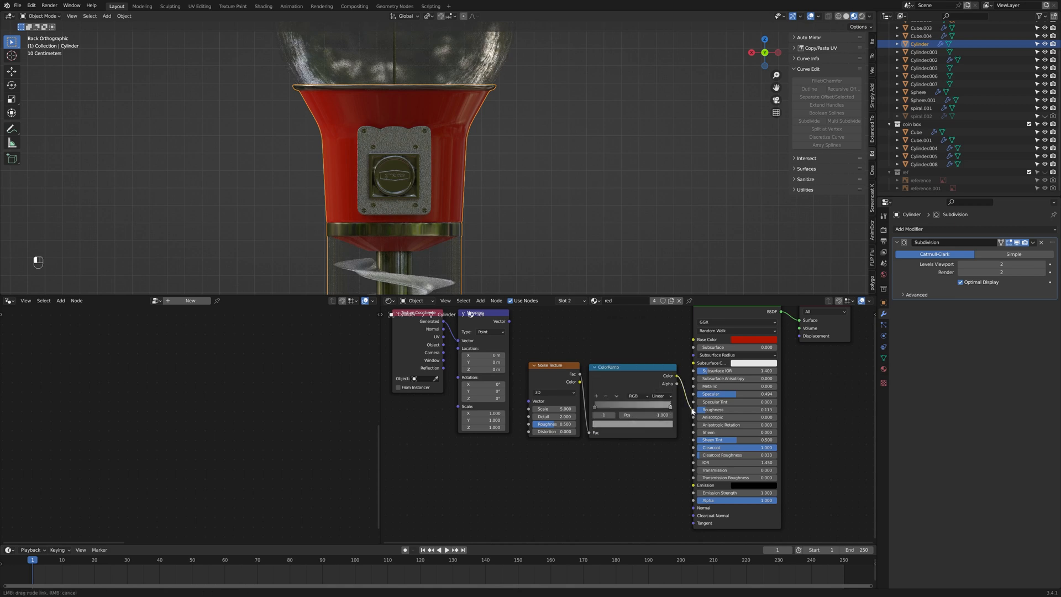
drag(692, 412, 693, 410)
scroll(568, 175, up, 3)
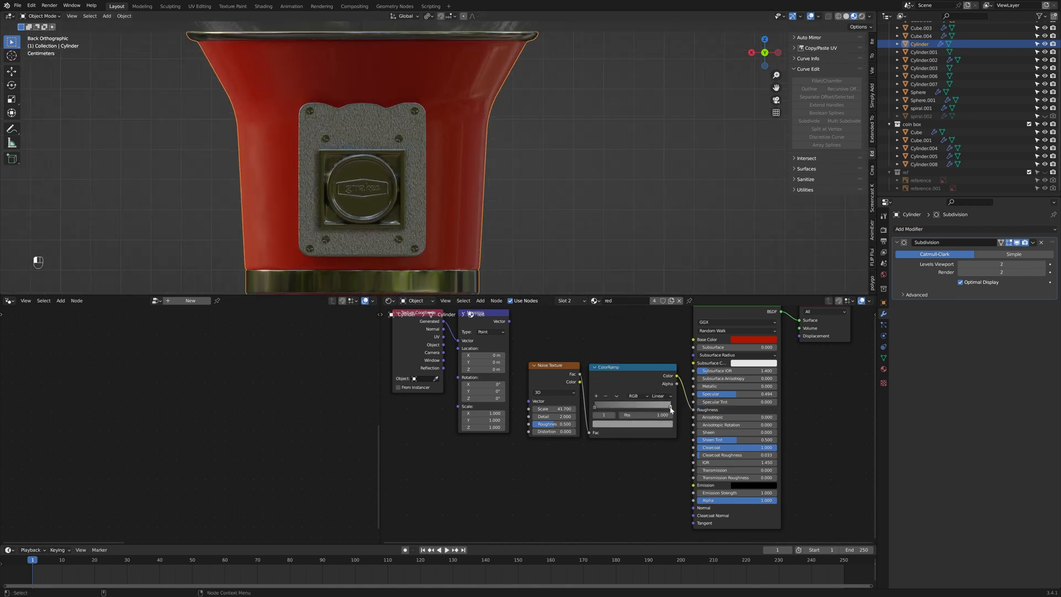
Step: Brighten the light stop of the red material's ColorRamp, move its dark stop inward, and switch the viewport to rendered shading
click(654, 423)
drag(653, 343, 653, 332)
drag(595, 407, 611, 408)
click(624, 424)
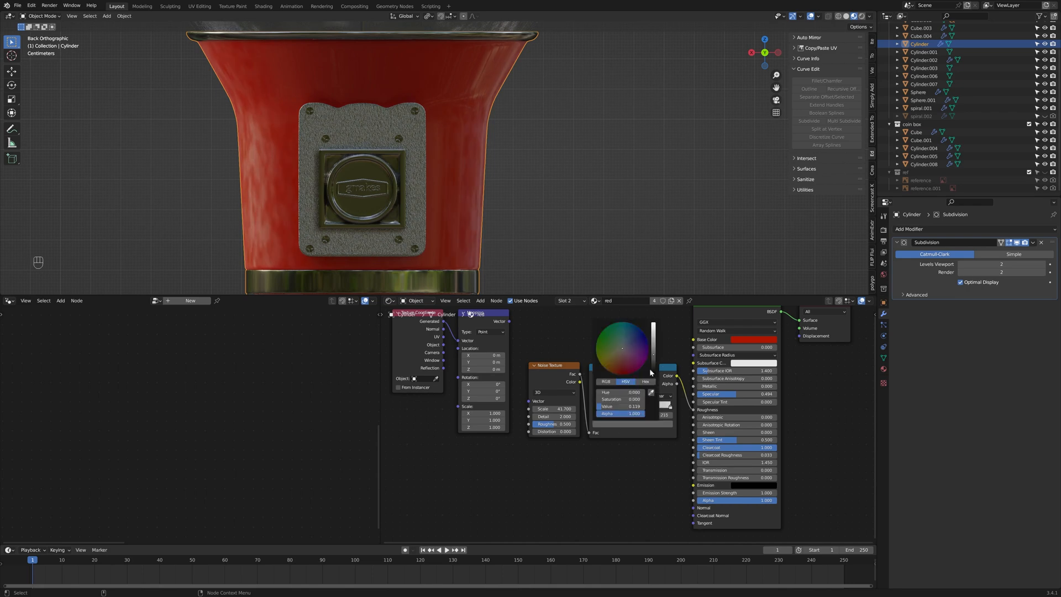
click(671, 406)
click(862, 17)
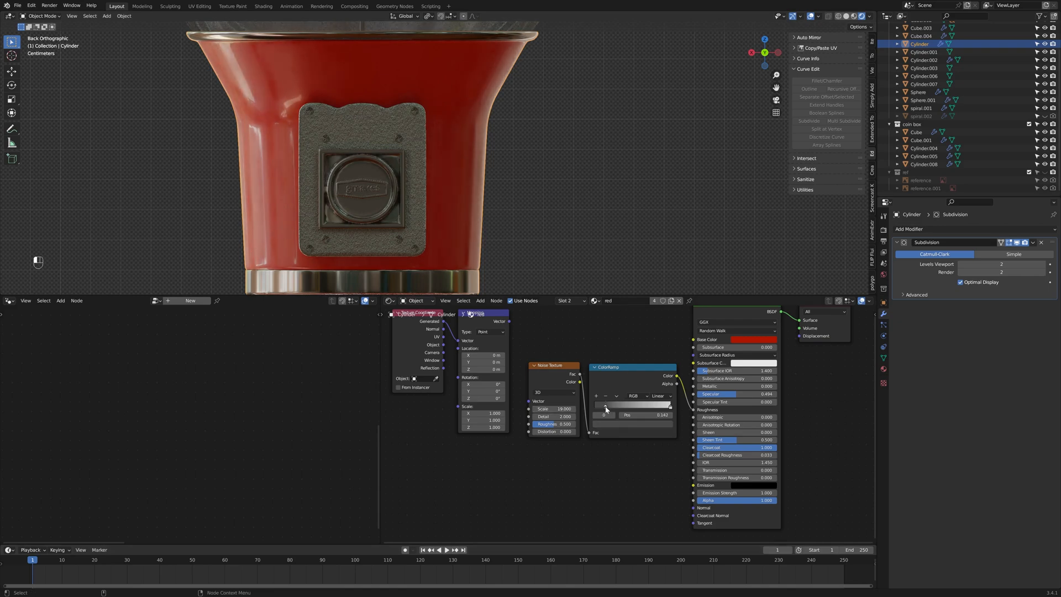
Step: Raise the red material's Noise Texture scale slightly and move the ColorRamp's dark stop to position 0.169
drag(554, 409, 551, 408)
scroll(442, 154, down, 6)
middle_drag(375, 155, 429, 149)
scroll(429, 149, up, 4)
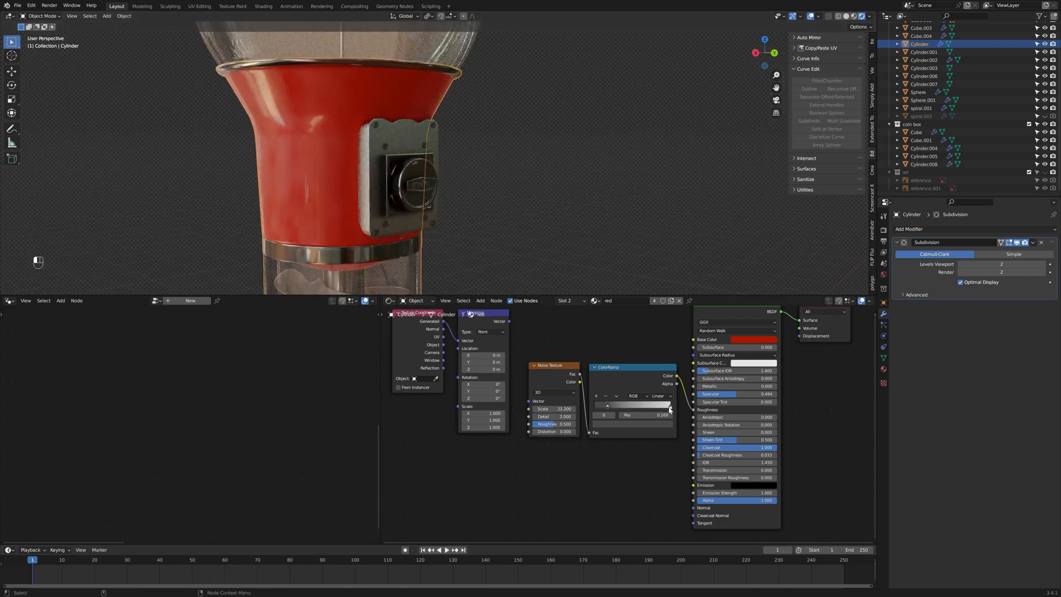
Step: Darken the red ColorRamp's light stop slightly and set the Noise Texture scale to 36.1
click(670, 406)
click(655, 423)
drag(655, 325, 655, 339)
click(549, 220)
middle_drag(596, 246, 575, 215)
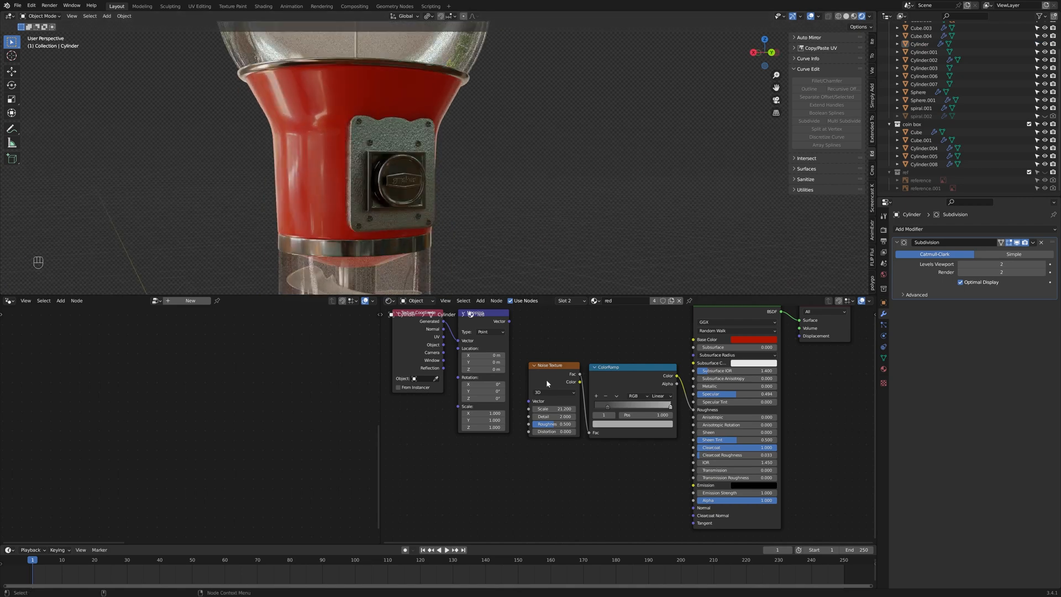
drag(550, 408, 572, 408)
scroll(486, 174, down, 5)
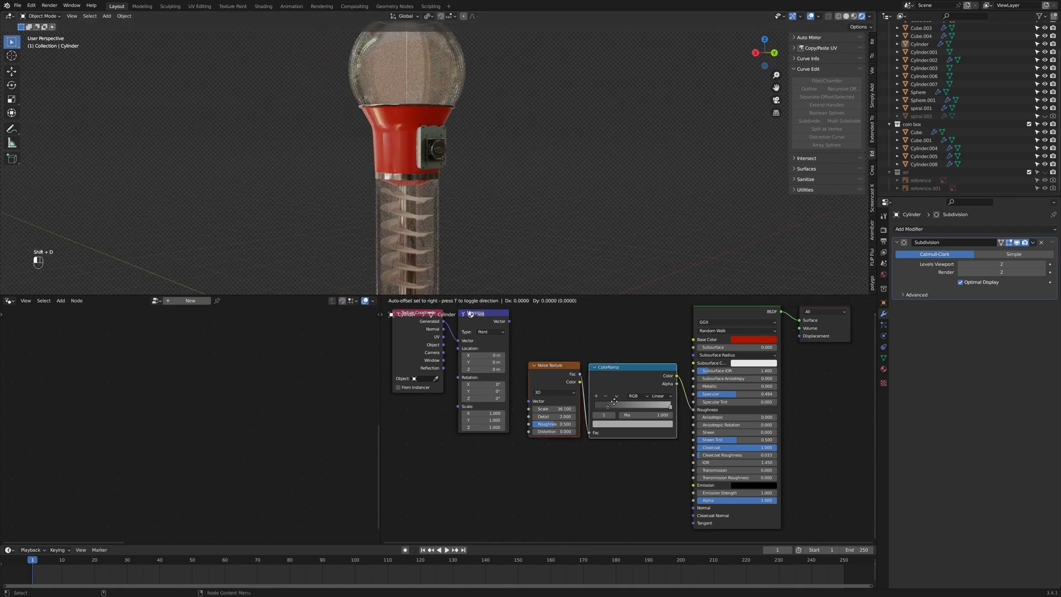
Step: Copy the Noise Texture and ColorRamp nodes into the globe's glass material, placing them beside the Glass BSDF
click(442, 88)
scroll(568, 380, down, 2)
drag(685, 347, 723, 433)
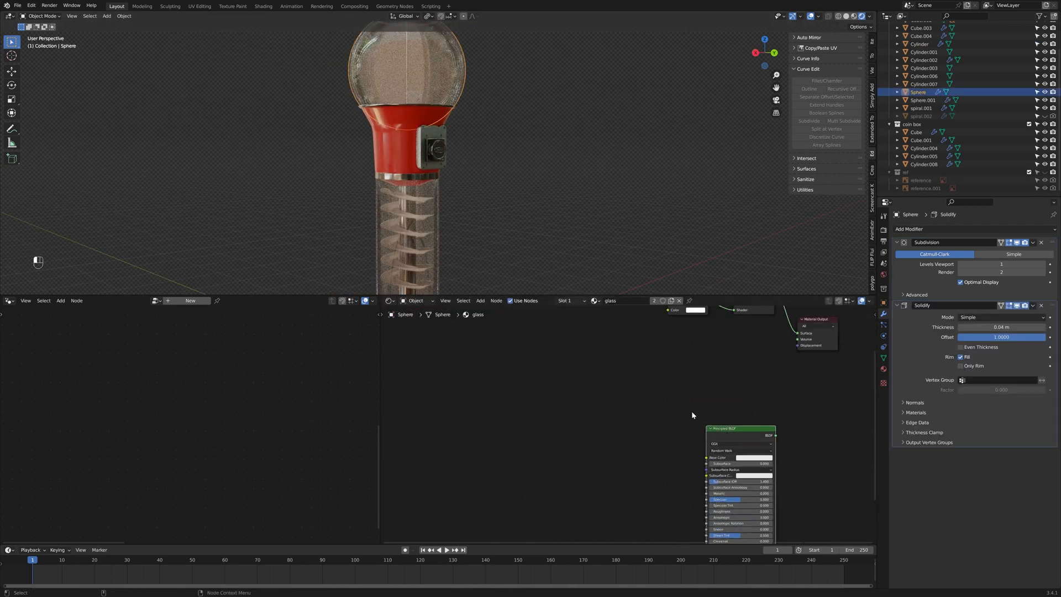
middle_drag(691, 410, 642, 520)
scroll(499, 379, up, 1)
scroll(499, 380, up, 2)
key(ctrl+v)
key(g)
click(502, 417)
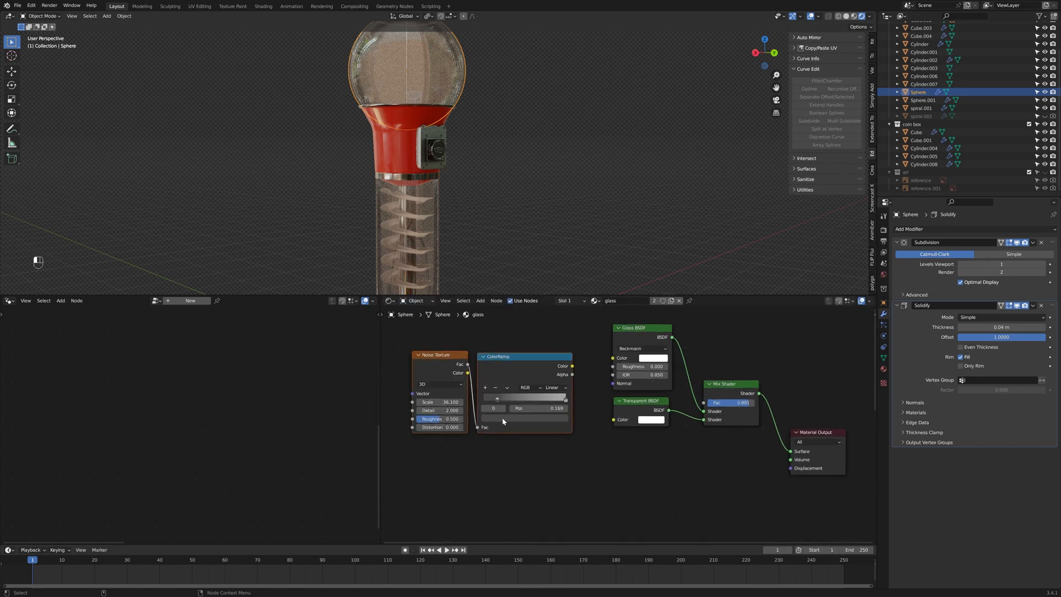
Step: Make the glass ColorRamp's dark stop black and link its Color output to the Glass BSDF's Roughness
click(501, 416)
drag(615, 369, 613, 366)
scroll(525, 68, up, 4)
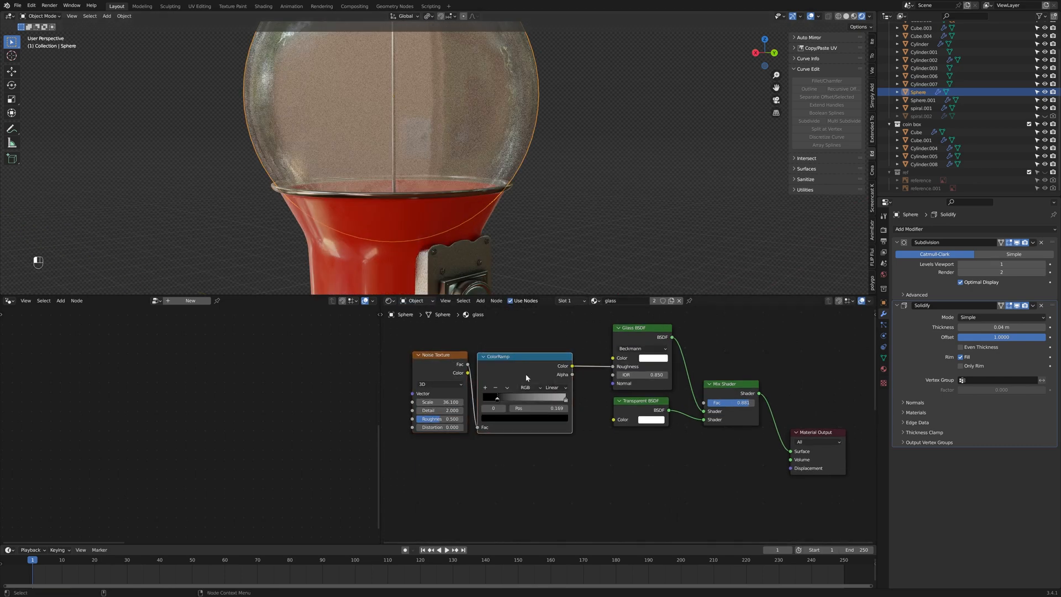
Step: Darken the glass ColorRamp's light stop, move its dark stop to position 0, and set the noise scale to 52.5
click(525, 418)
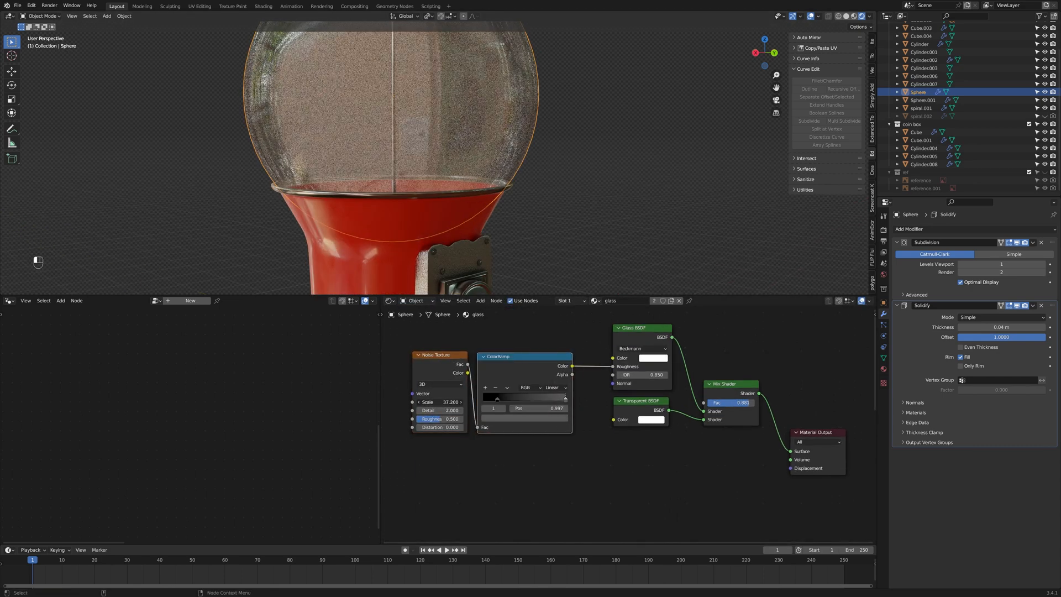
drag(440, 402, 476, 402)
middle_drag(584, 173, 544, 233)
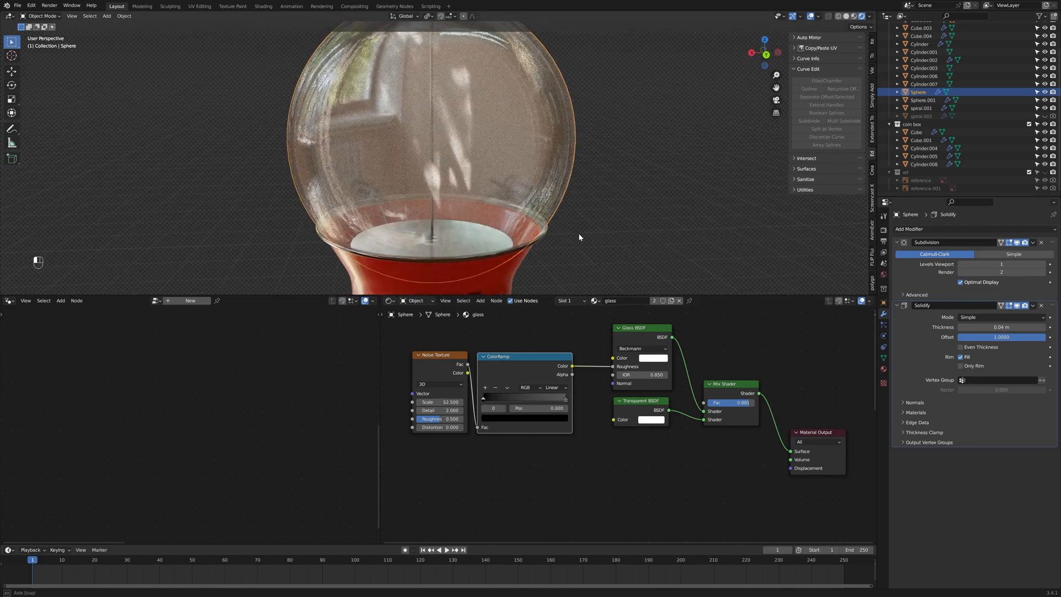
Step: Raise the Glass BSDF's IOR to 1.4
drag(666, 376, 733, 376)
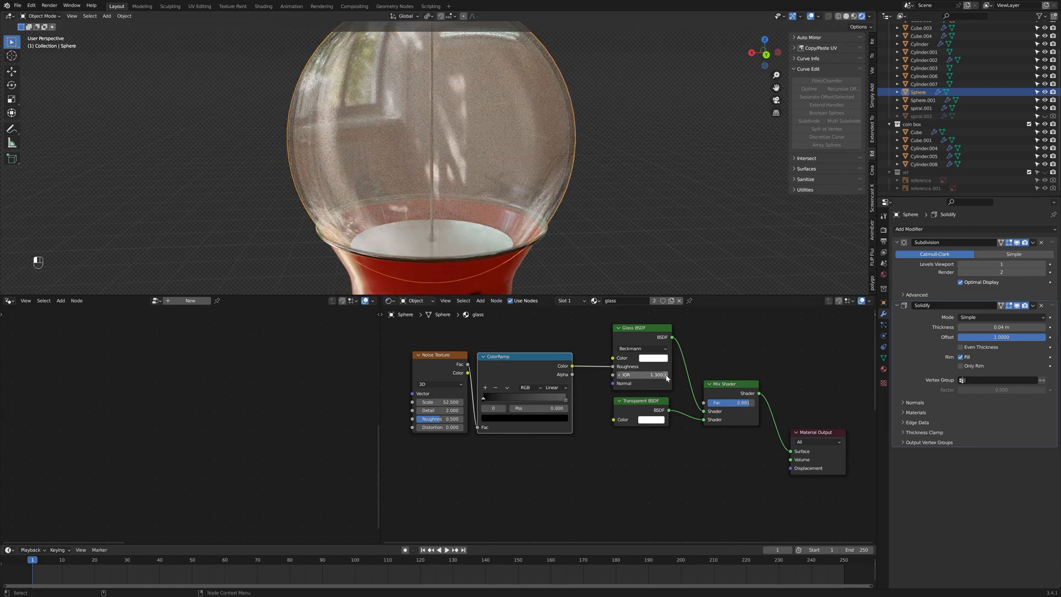
middle_drag(631, 239, 645, 225)
scroll(544, 421, up, 1)
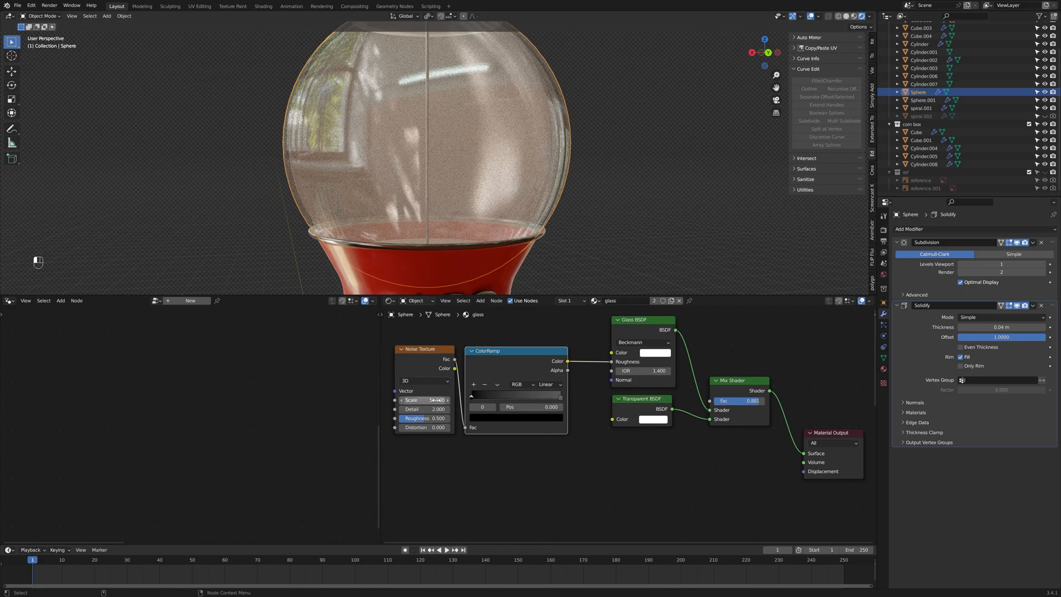
Step: Set the glass material's noise scale to 185.3 and turn the ColorRamp's light stop fully black
drag(437, 400, 486, 399)
click(560, 397)
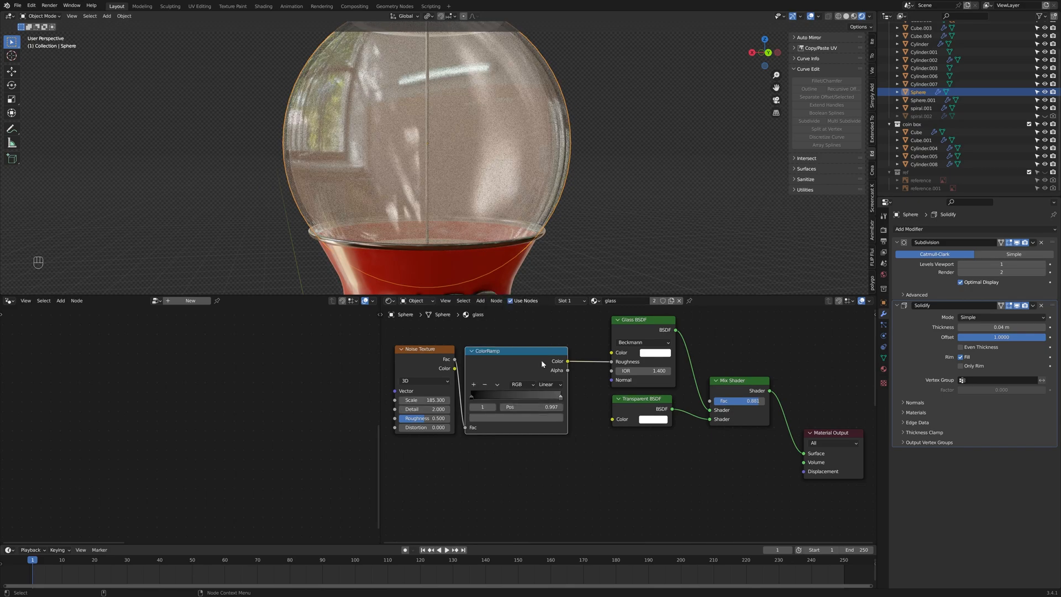
click(547, 418)
drag(541, 339, 544, 376)
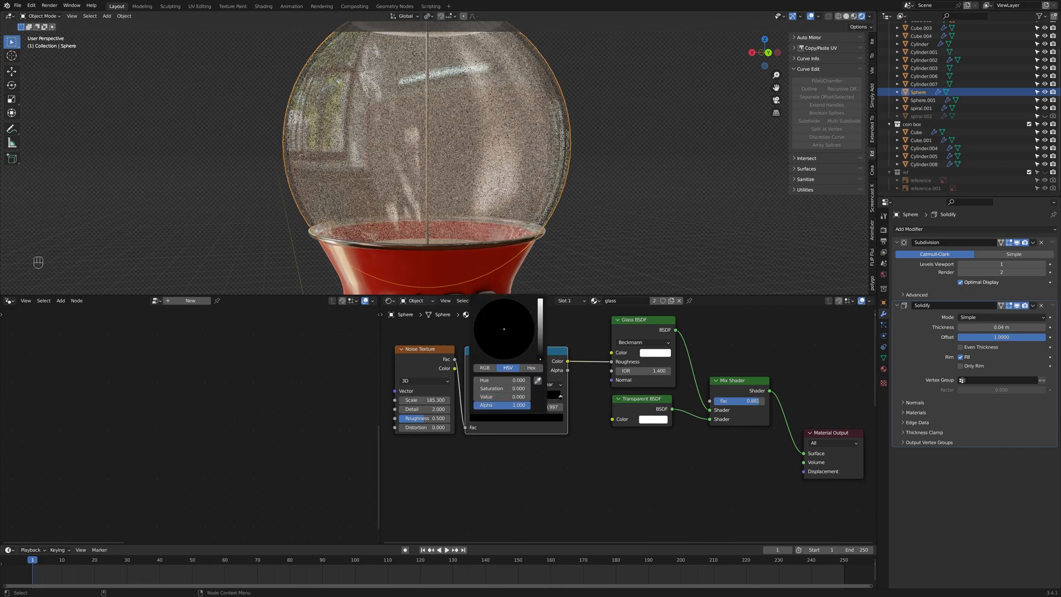
Step: Temporarily unlink the ColorRamp from the Glass BSDF's Roughness and lower the Glass BSDF's IOR to 0
ctrl+right_drag(589, 345, 601, 390)
scroll(645, 380, down, 4)
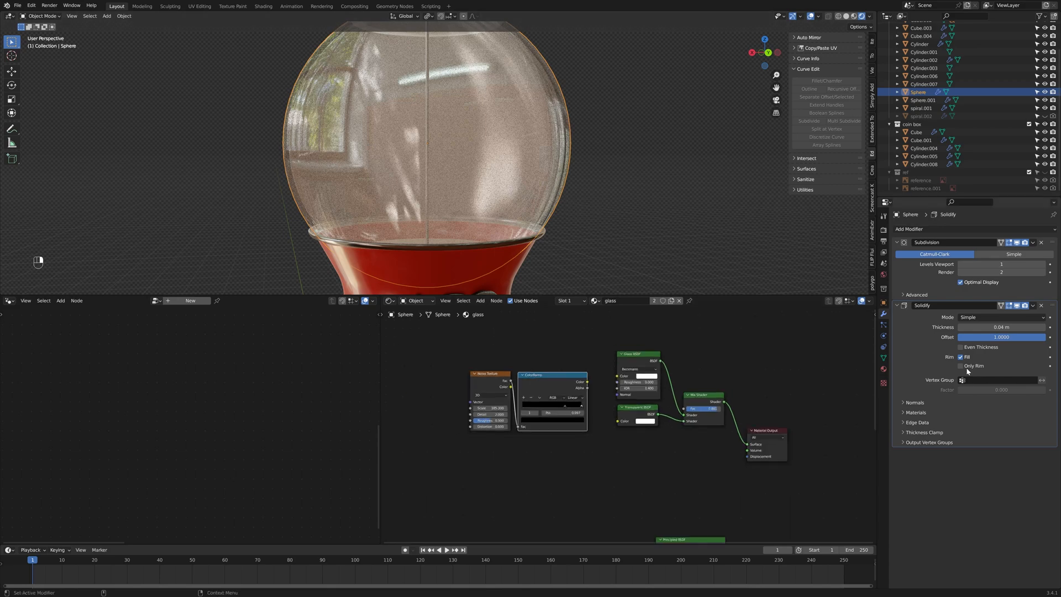
scroll(679, 376, up, 2)
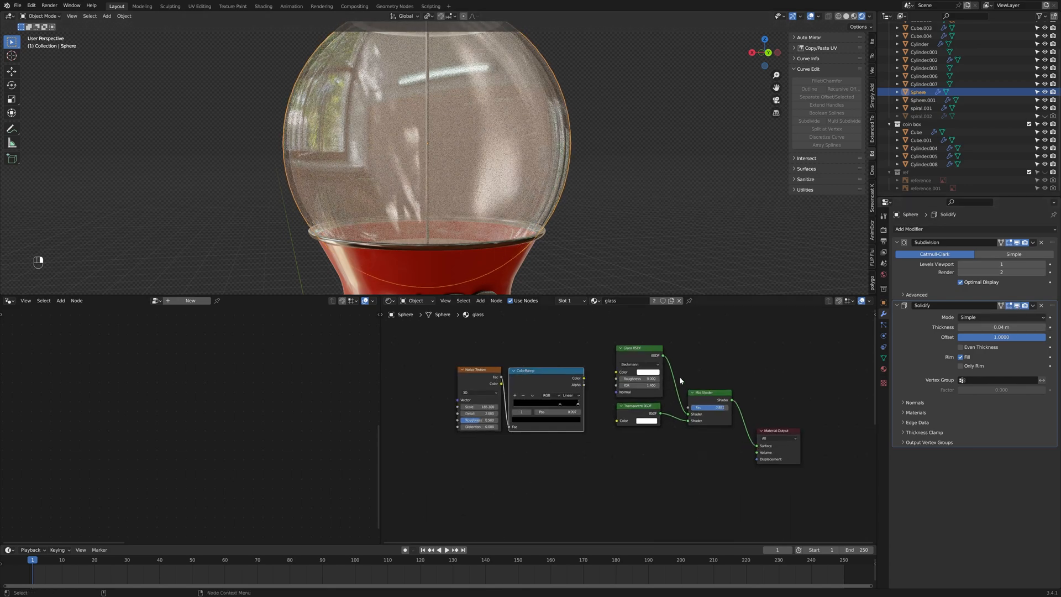
mouse_move(652, 379)
mouse_down()
mouse_move(740, 378)
mouse_move(653, 378)
mouse_up()
click(624, 247)
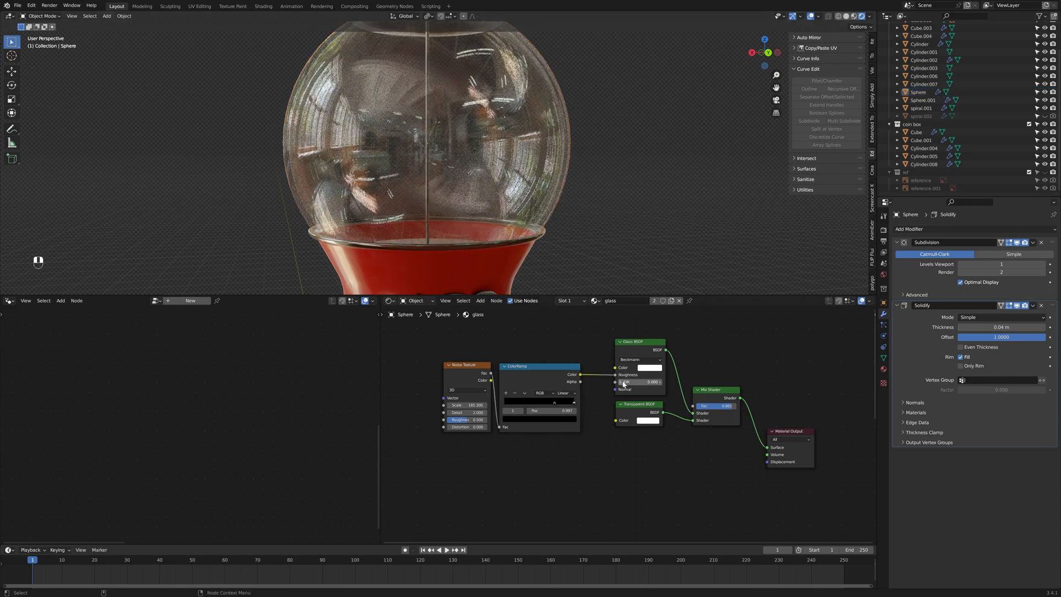
Step: Brighten the glass ColorRamp's light stop to grey and move its dark stop slightly away from it
click(551, 418)
drag(559, 371, 559, 326)
mouse_move(554, 402)
mouse_down()
mouse_move(500, 402)
mouse_move(545, 402)
mouse_up()
click(574, 403)
click(555, 419)
drag(563, 359, 563, 344)
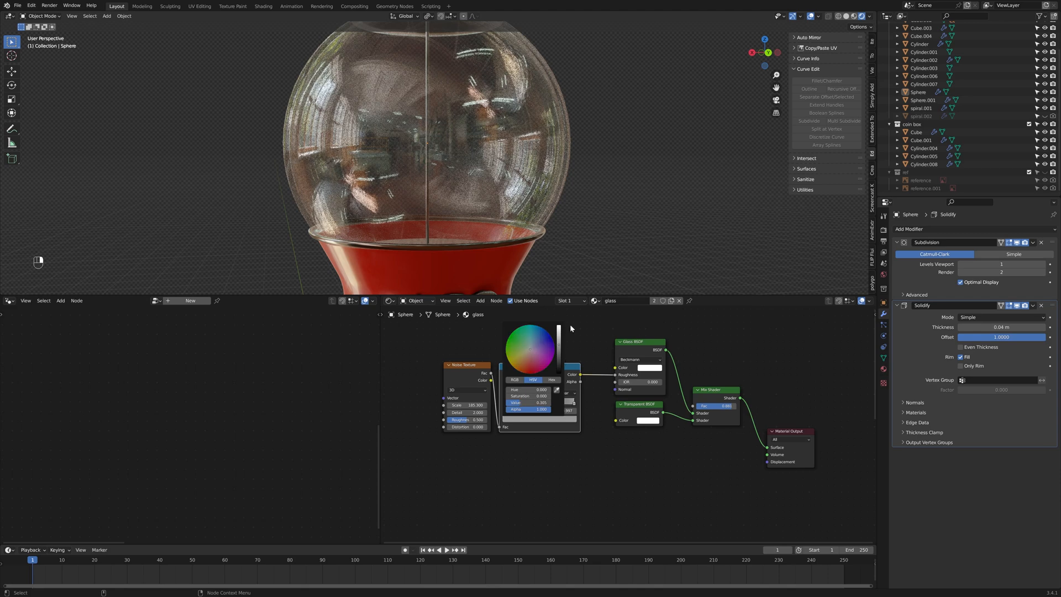
Step: Reduce the glass material's noise scale strongly and unlink the ColorRamp from the Glass BSDF's Roughness
drag(467, 405, 392, 405)
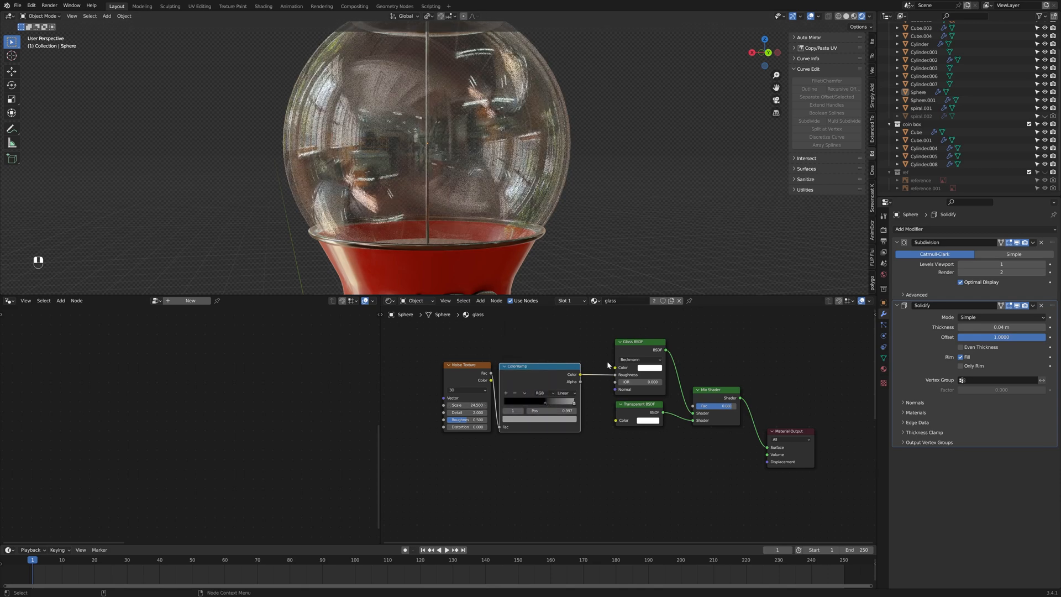
scroll(607, 217, down, 8)
scroll(571, 237, up, 8)
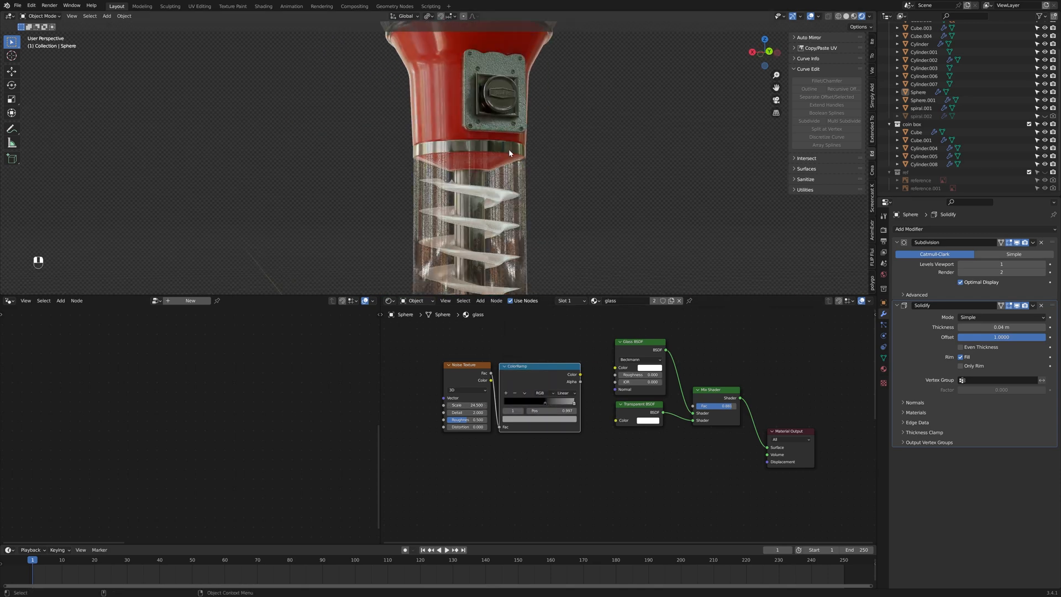
Step: Paste the Noise Texture and ColorRamp nodes into the body's slot 3 metal material and link the ramp's Color to Roughness
click(508, 149)
scroll(566, 364, down, 3)
click(571, 301)
click(566, 334)
middle_drag(556, 384, 556, 365)
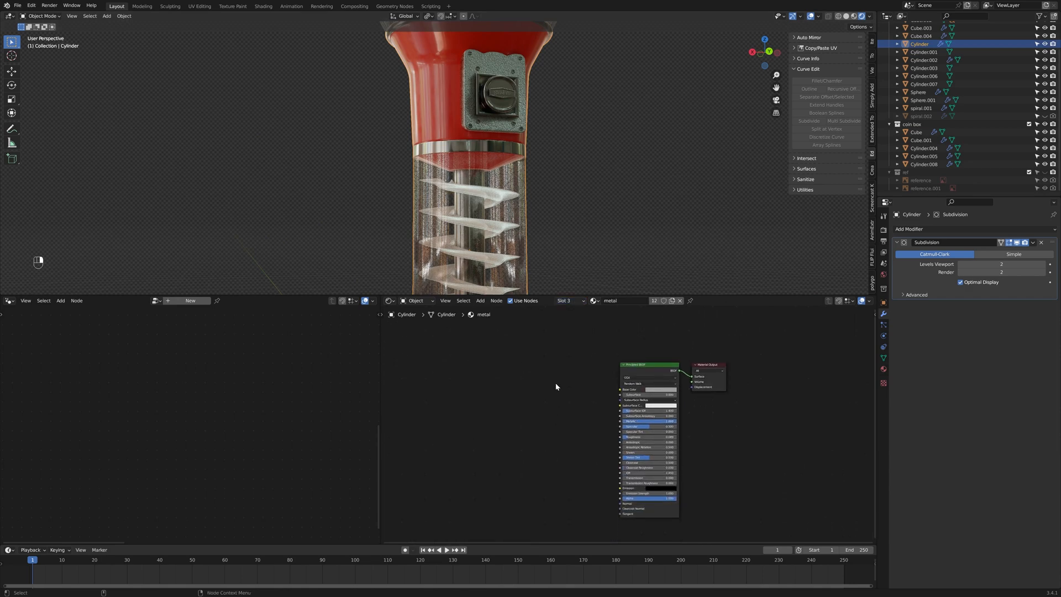
key(ctrl+v)
drag(628, 421, 508, 403)
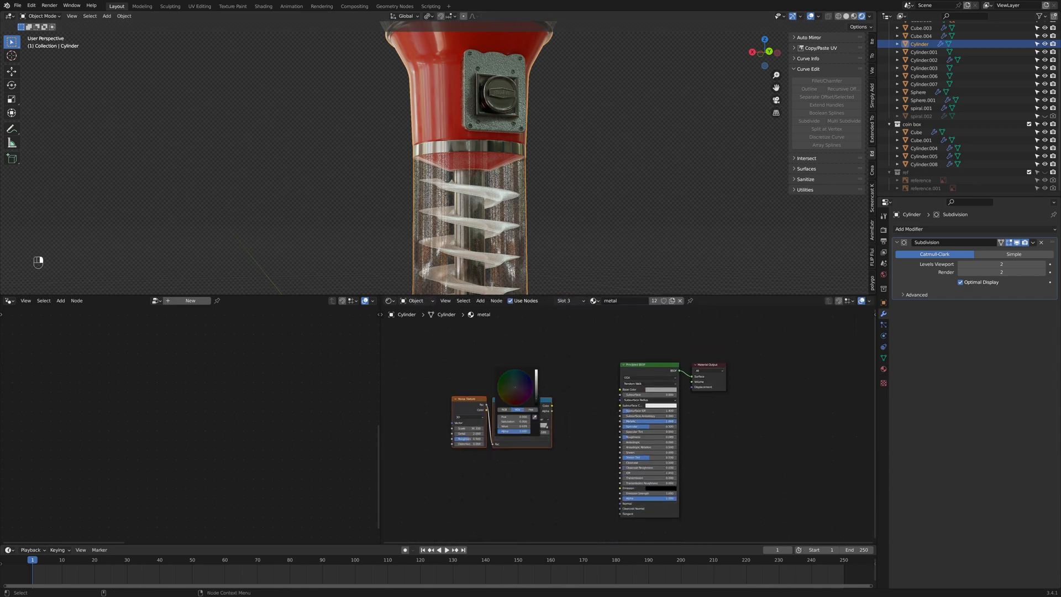
drag(569, 414, 620, 437)
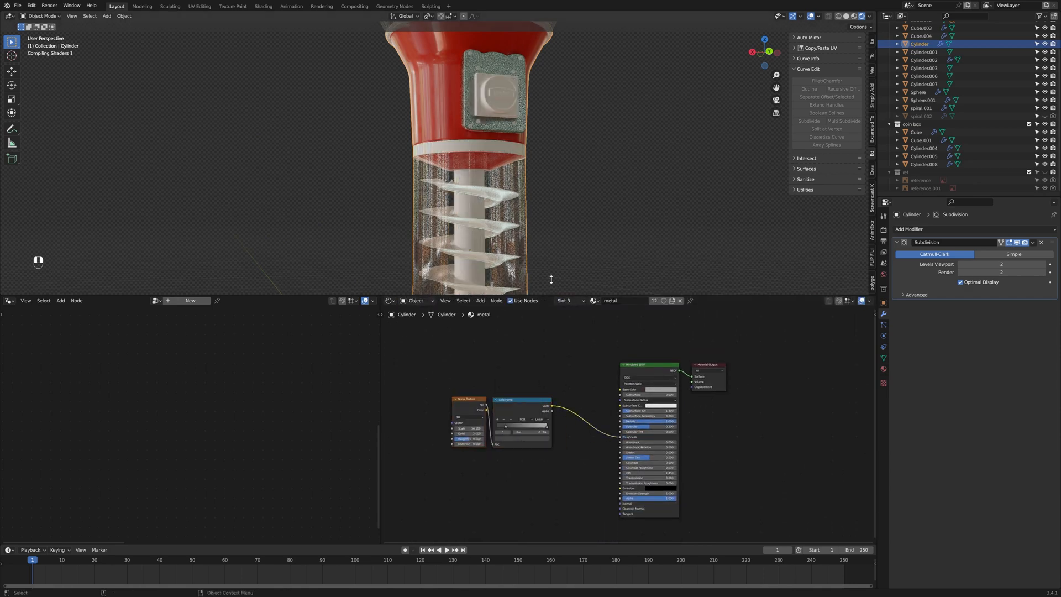
Step: Raise the metal material's noise scale, darken the ColorRamp's light stop, and move its dark stop inward past the middle
scroll(549, 178, up, 5)
drag(469, 428, 549, 433)
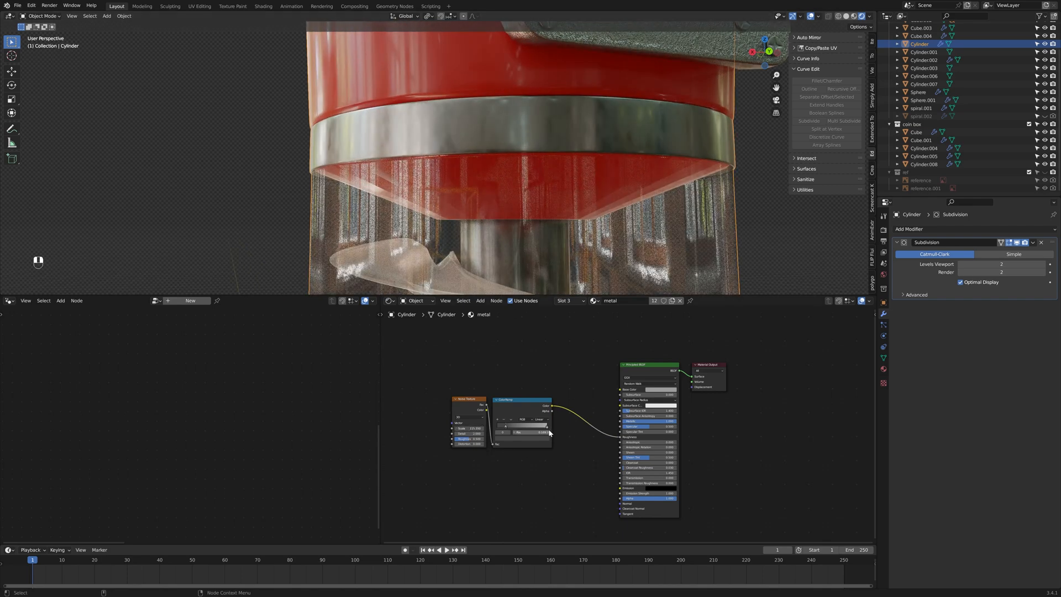
drag(536, 373, 536, 385)
drag(498, 426, 523, 426)
scroll(588, 183, down, 5)
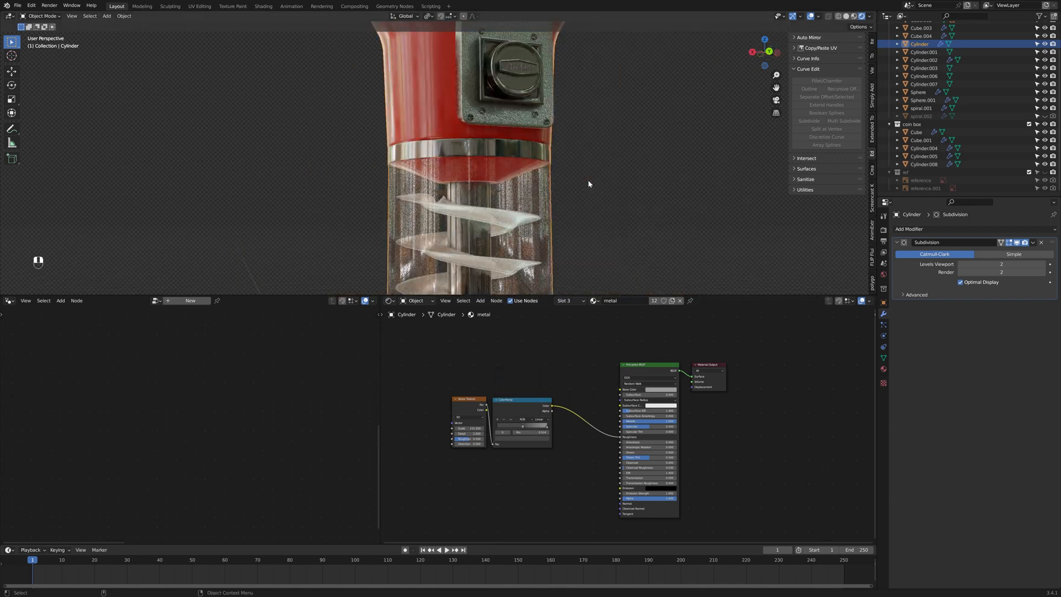
Step: Shade the red cone below the metal ring smooth and enable Auto Smooth for its normals
mouse_move(588, 183)
middle_down()
mouse_move(532, 142)
mouse_move(565, 178)
middle_up()
click(533, 143)
right_click(532, 146)
click(533, 147)
click(883, 358)
click(960, 404)
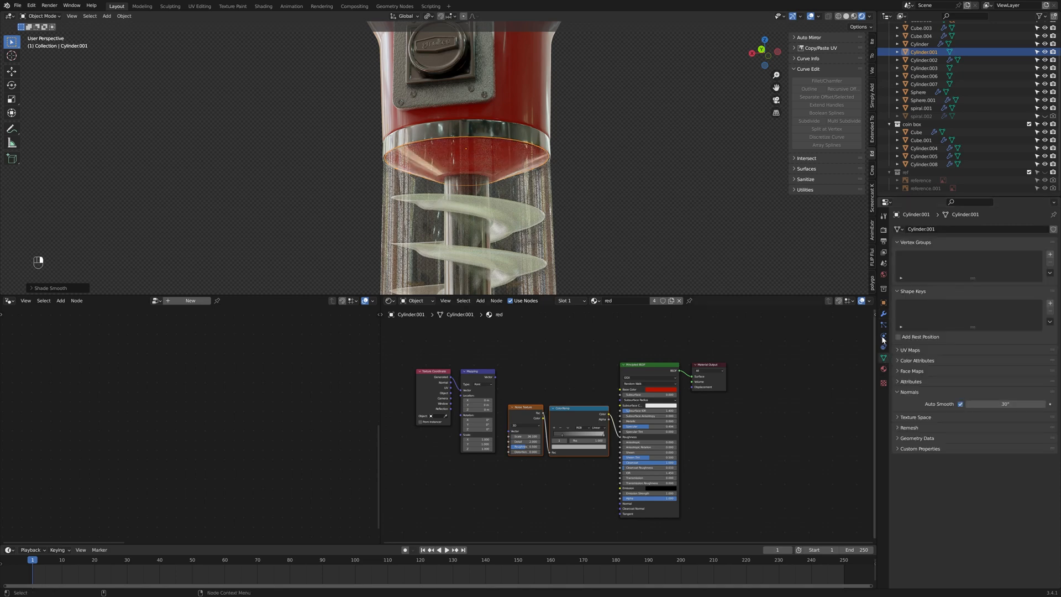
Step: Add a Bevel modifier to the red cone with a 0.1 m amount and 6 segments
click(884, 312)
click(912, 229)
click(888, 261)
scroll(454, 162, up, 5)
drag(1002, 283, 1024, 283)
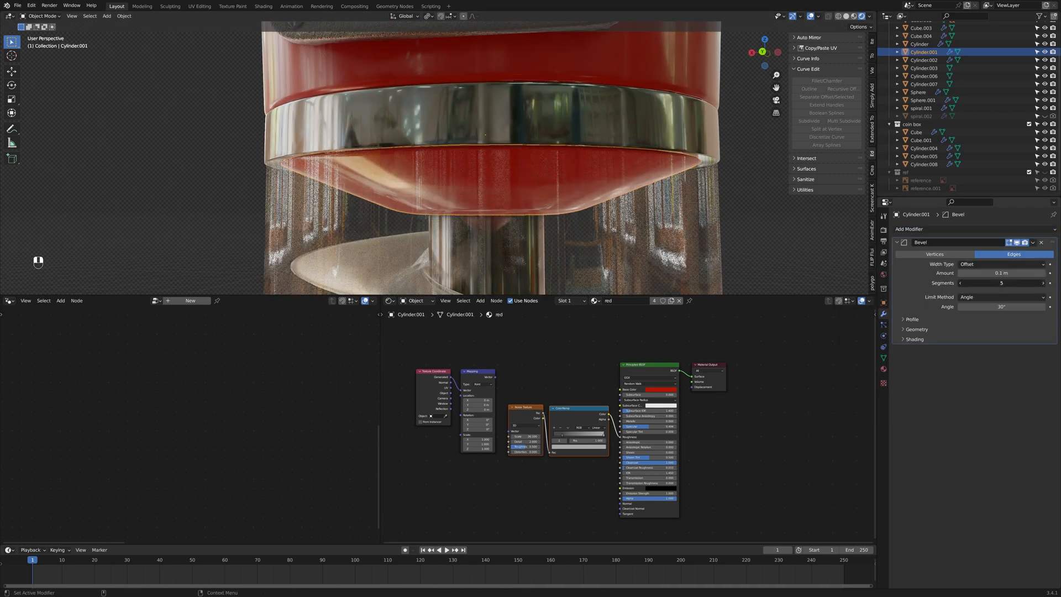
click(961, 273)
click(799, 218)
Step: Add a cylinder mesh and scale it down to a small cutter inside the machine body
scroll(696, 218, down, 5)
middle_drag(685, 218, 754, 217)
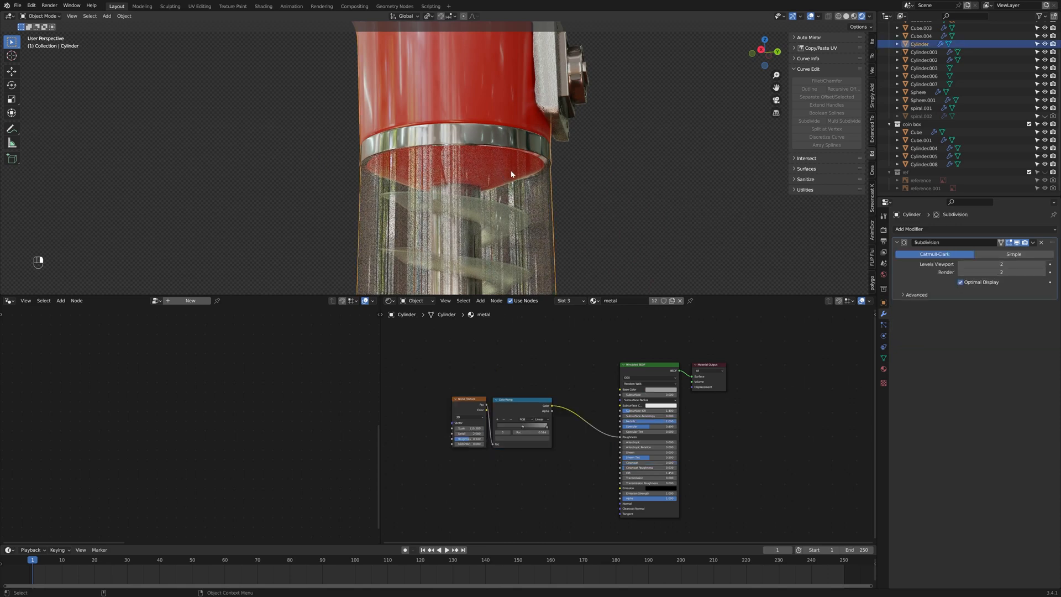
key(shift+a)
mouse_move(580, 173)
click(650, 230)
key(s)
click(497, 146)
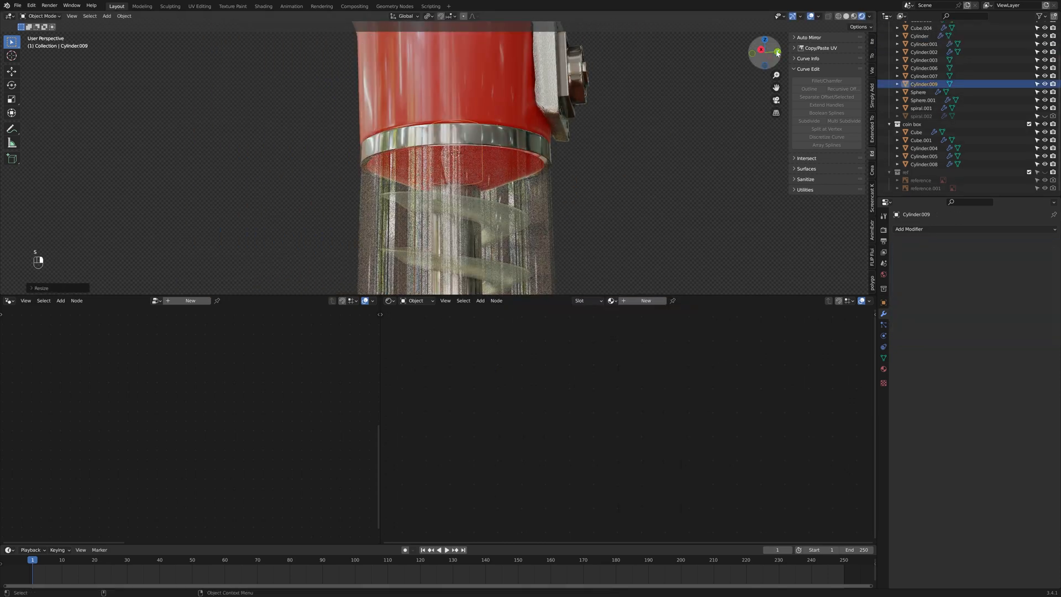
Step: Show the reference collection in back view, shrink the new cylinder further, and move it over the metal ring
click(776, 52)
click(1044, 171)
scroll(629, 187, up, 3)
key(s)
click(562, 159)
key(g)
click(648, 158)
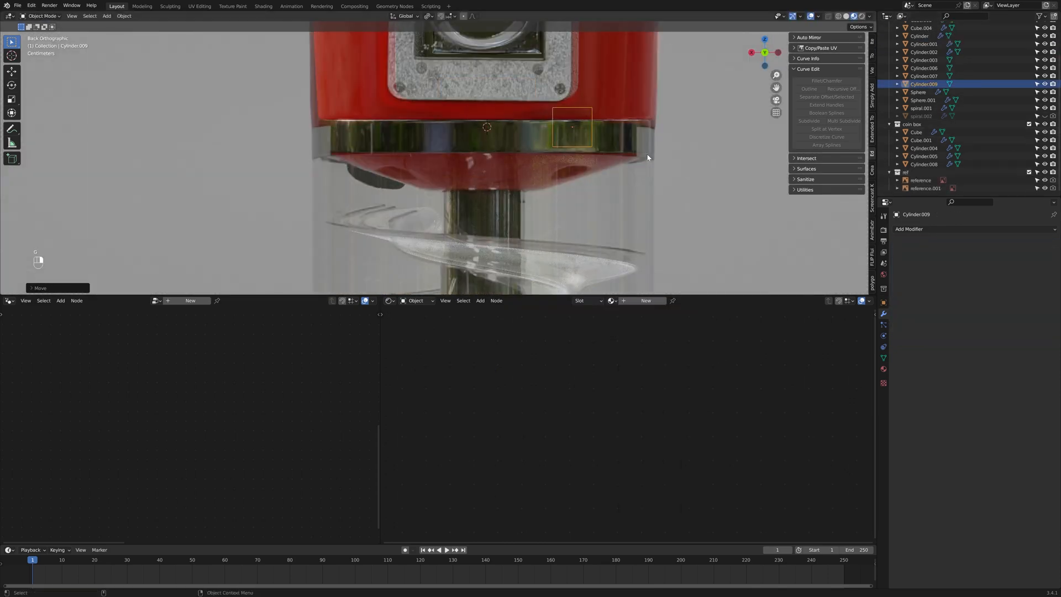
Step: Move the small cylinder down to the red cone's underside and tilt it to follow the slope
middle_drag(687, 161, 623, 196)
key(g)
click(605, 202)
click(585, 219)
click(752, 52)
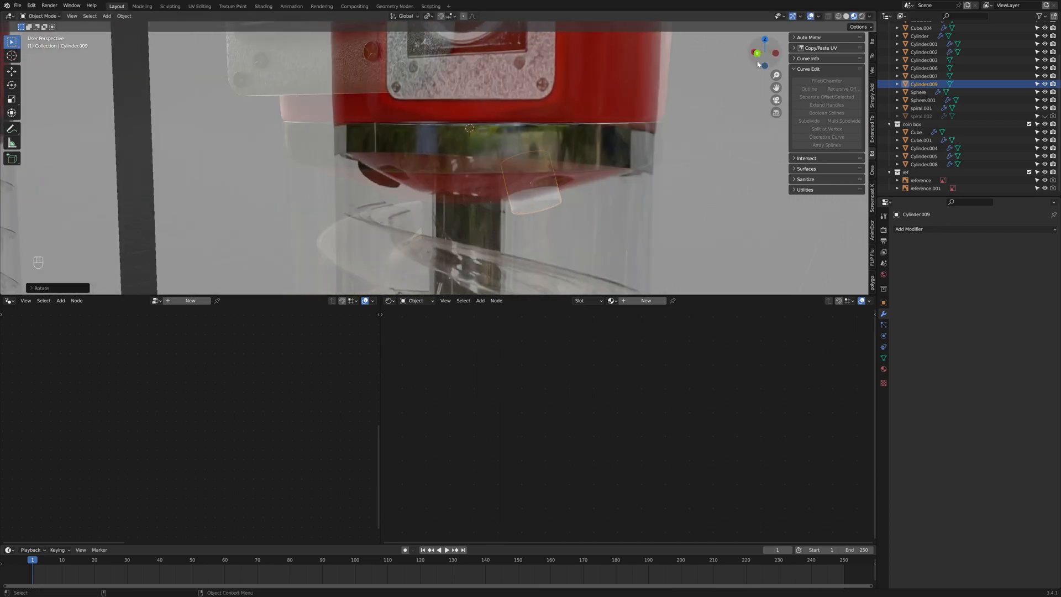
Step: Add a Boolean Difference modifier above the red cone's Bevel, with the small tilted cylinder as its object
click(620, 160)
click(928, 229)
click(889, 269)
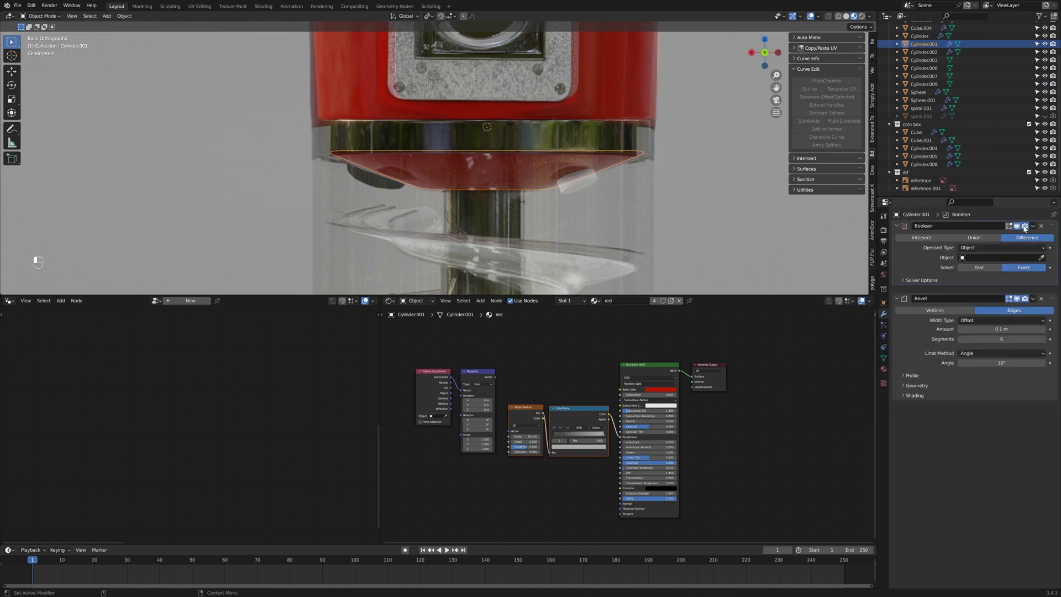
click(1041, 274)
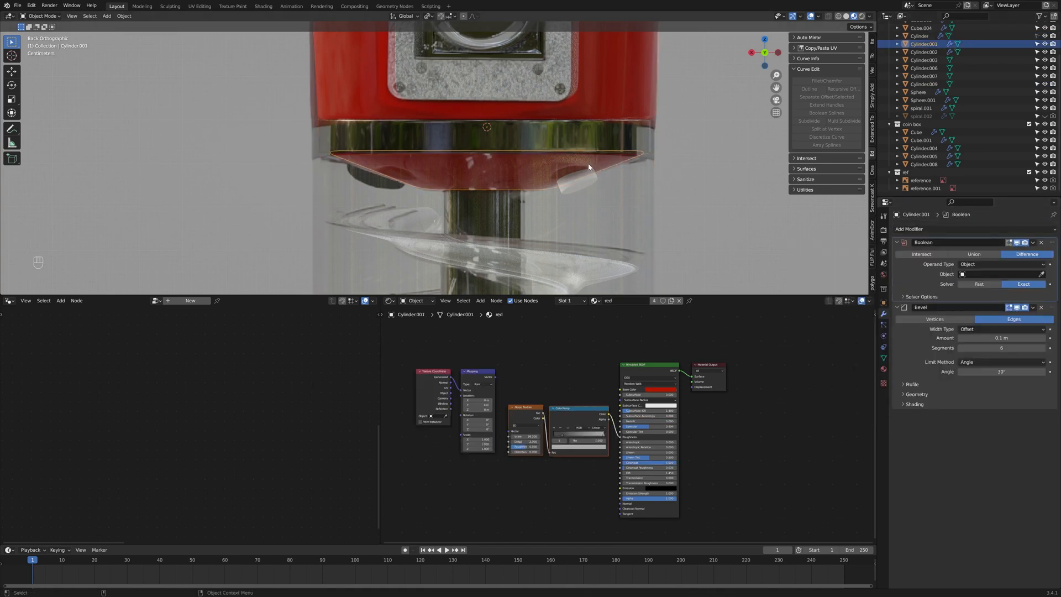
click(590, 185)
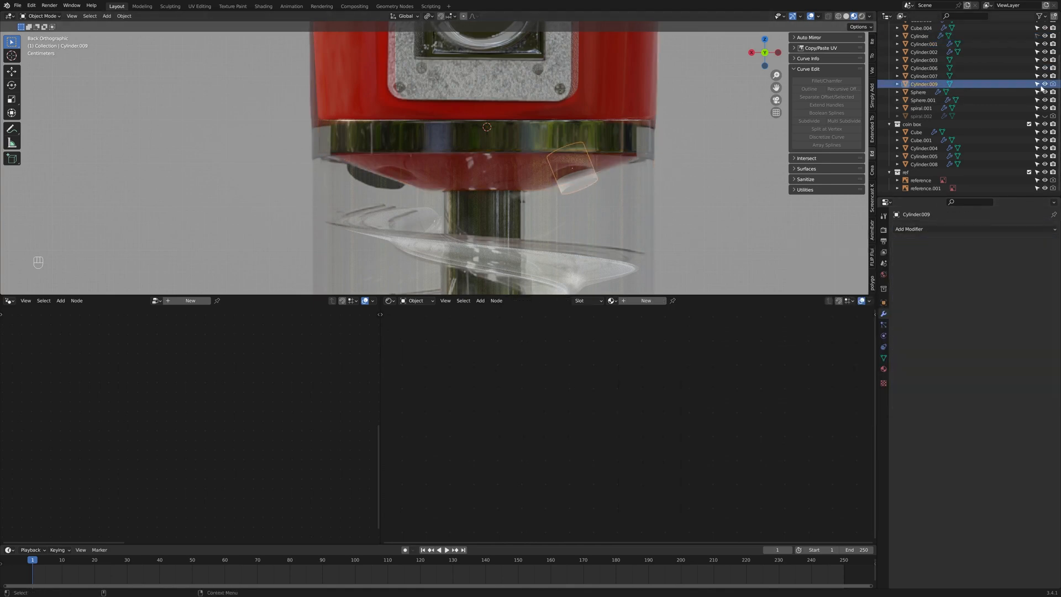
Step: Add a Mirror modifier to the small tilted cutter cylinder
click(980, 228)
click(886, 322)
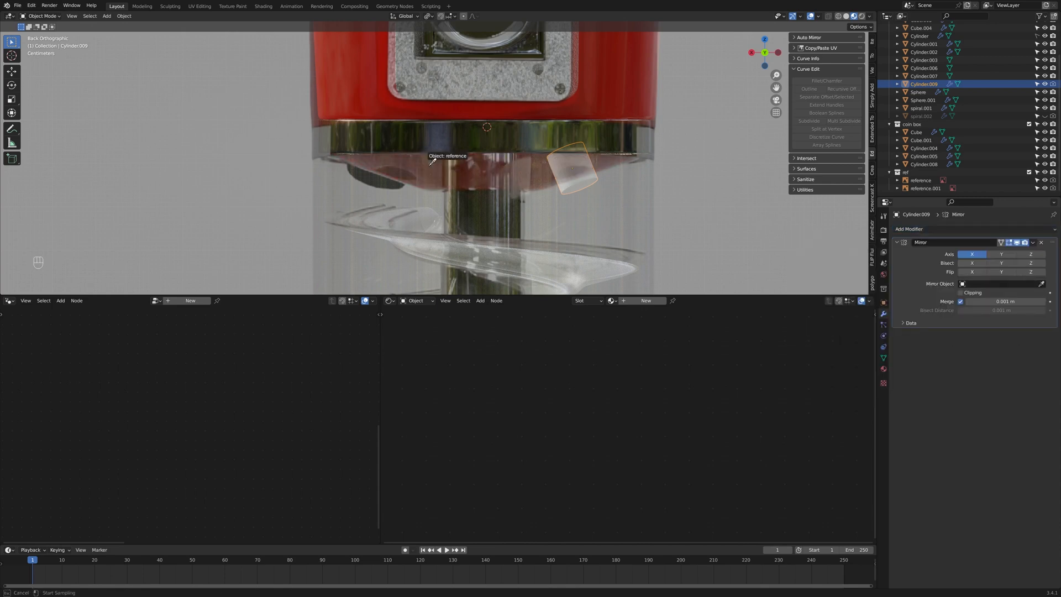
key(Escape)
middle_drag(611, 156, 636, 152)
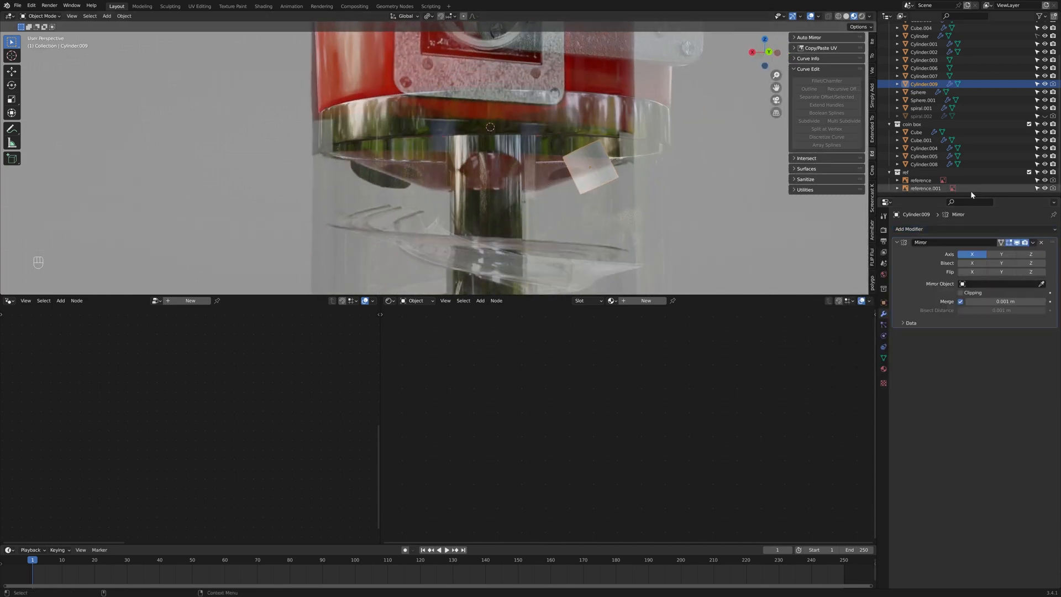
Step: Add a Simple Subdivision modifier with 2 viewport levels above the red cone's Boolean and switch the Boolean solver to Fast
click(927, 45)
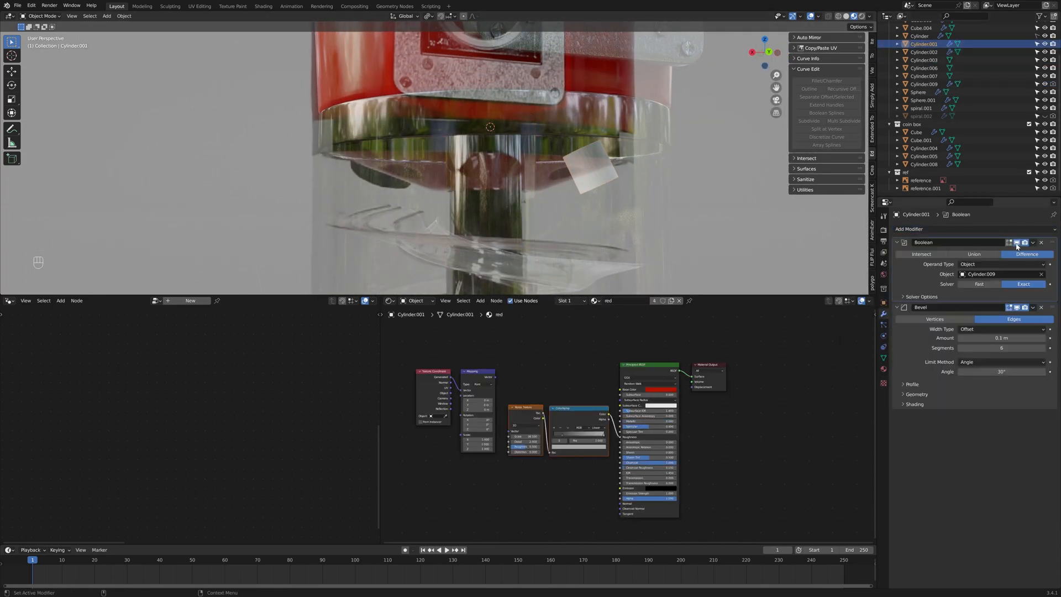
click(986, 228)
click(895, 376)
click(994, 258)
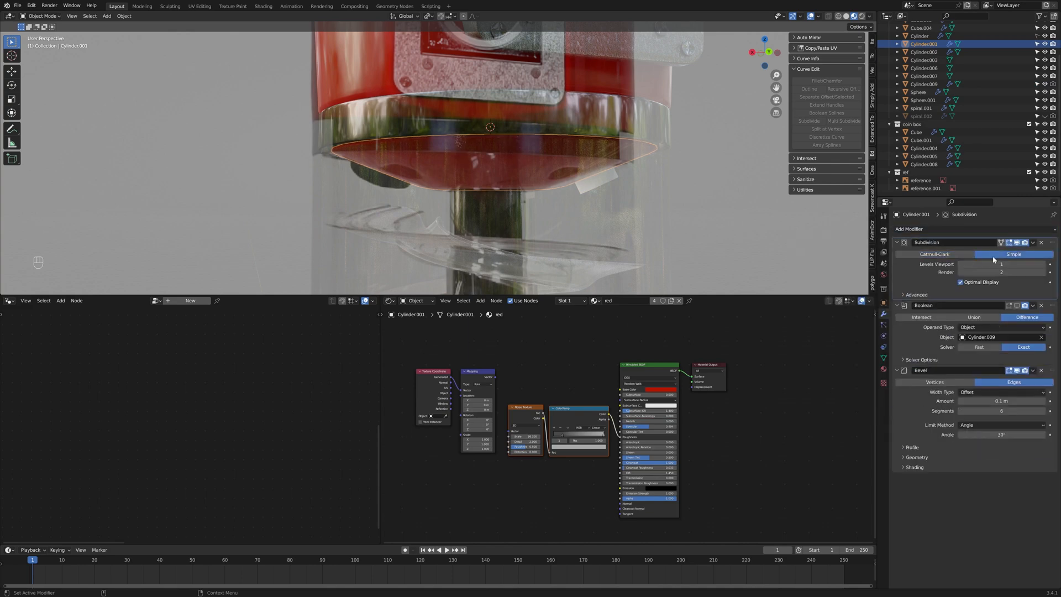
click(1015, 307)
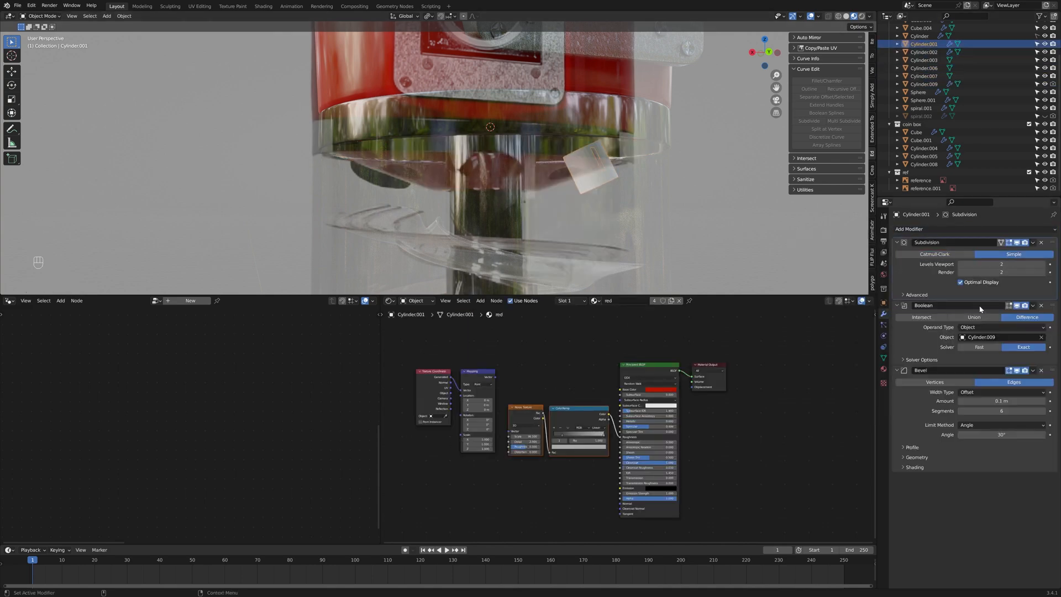
click(990, 349)
Step: Hide the cutter to inspect the hole in the cone, hide the reference image, and show the cutter again
middle_drag(691, 227, 619, 210)
click(555, 159)
key(h)
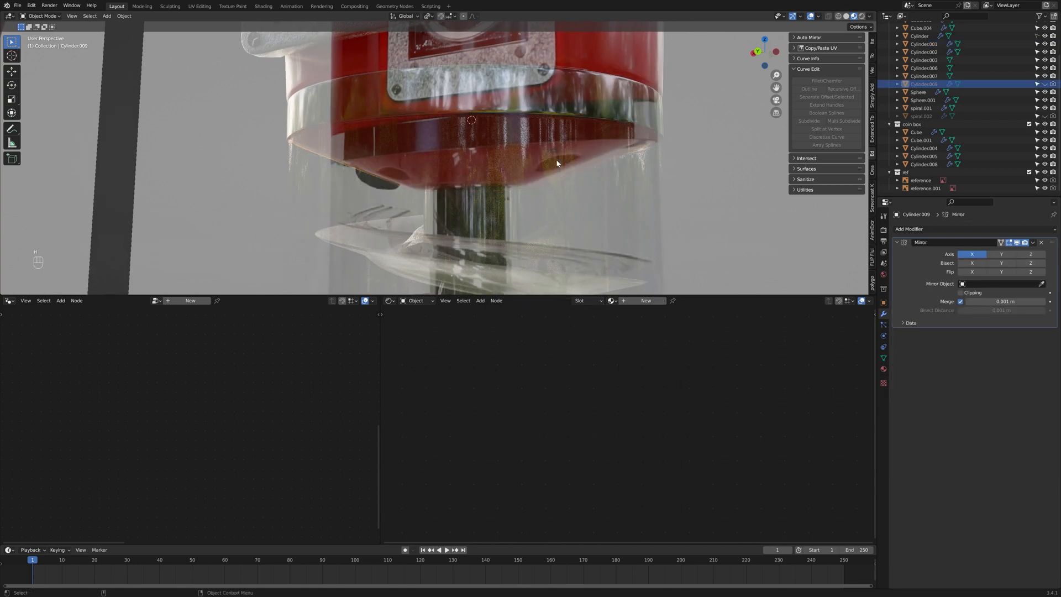
click(1044, 180)
click(1044, 84)
Step: Apply the scale of the red cone
click(628, 145)
key(ctrl+a)
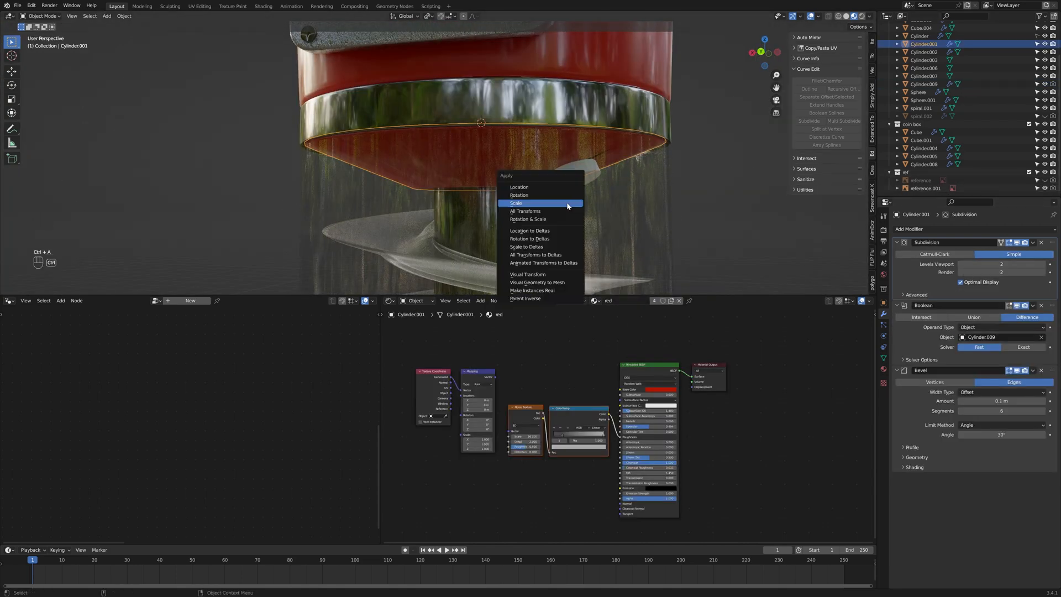
click(568, 204)
Step: Mirror the cutter cylinder on the X and Y axes, using the red cone as the mirror object
click(573, 177)
click(619, 152)
click(583, 171)
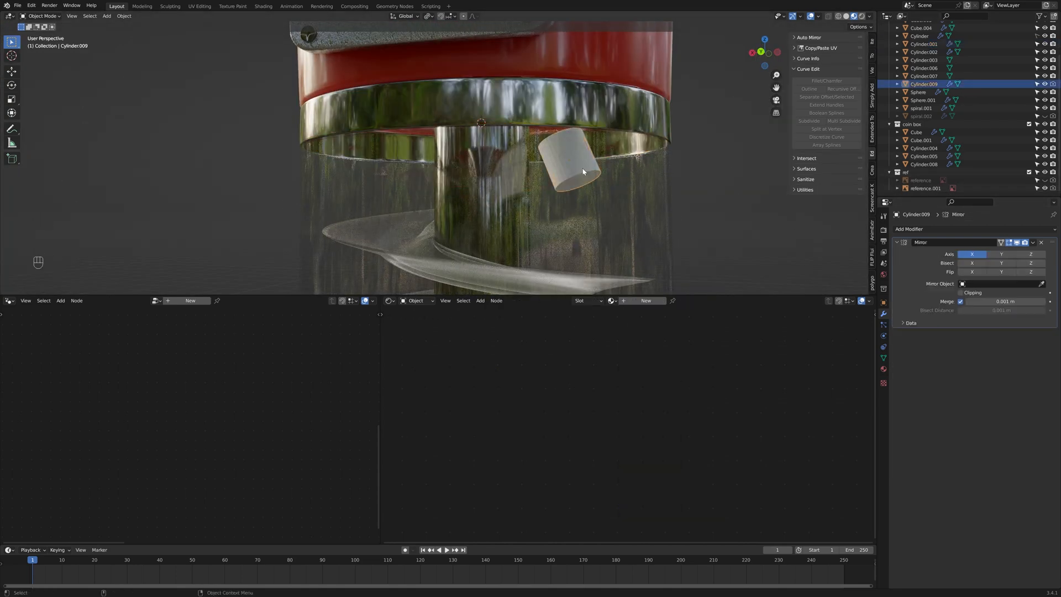
click(575, 163)
key(s)
scroll(928, 54, up, 3)
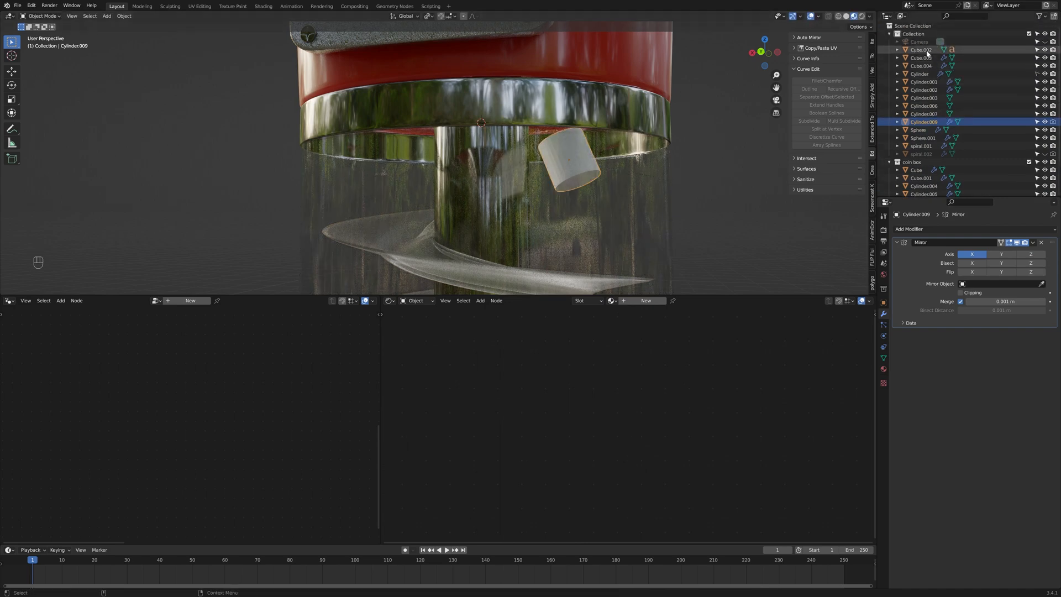
click(1017, 242)
click(1042, 283)
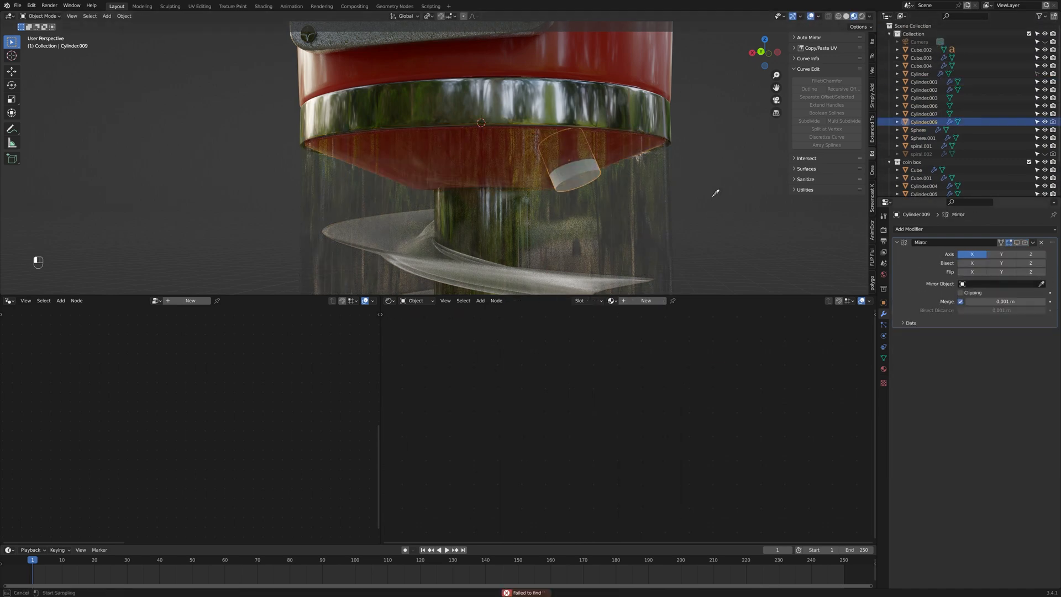
click(1002, 254)
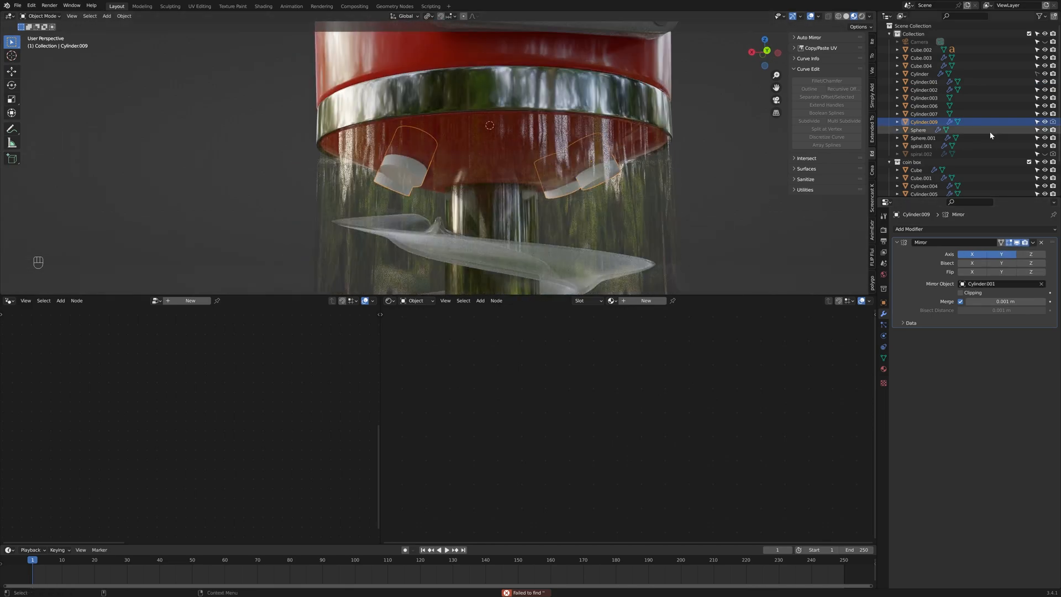
Step: Hide the mirrored cutter, inspect the holes on the red cone's underside, and save the file
click(1044, 122)
middle_drag(763, 221, 725, 149)
click(624, 138)
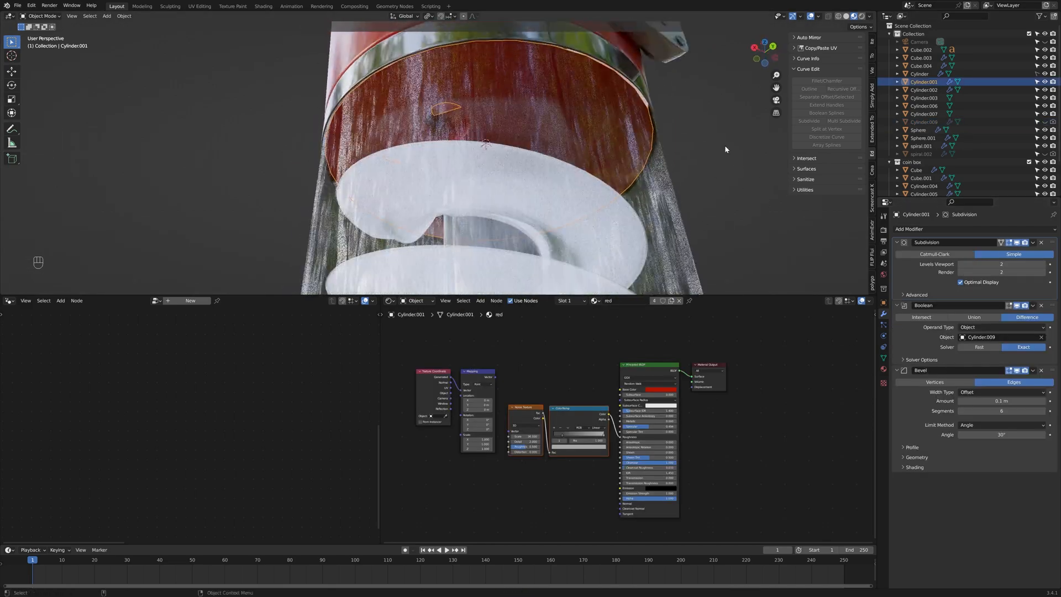
click(774, 48)
click(673, 216)
key(ctrl+s)
middle_drag(673, 217, 477, 148)
scroll(643, 194, up, 5)
key(Tab)
key(Tab)
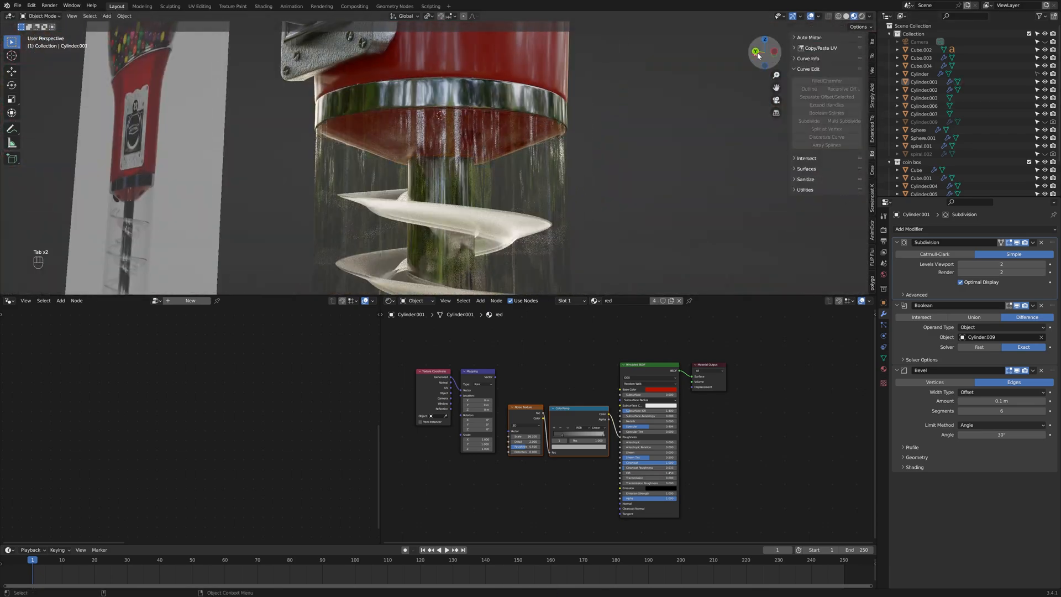
Step: Compare the red cone with the reference images in back view and hide the reference collection
middle_drag(758, 55, 535, 202)
scroll(1023, 181, down, 2)
click(1029, 172)
click(764, 52)
scroll(419, 194, down, 5)
shift+middle_drag(419, 194, 584, 200)
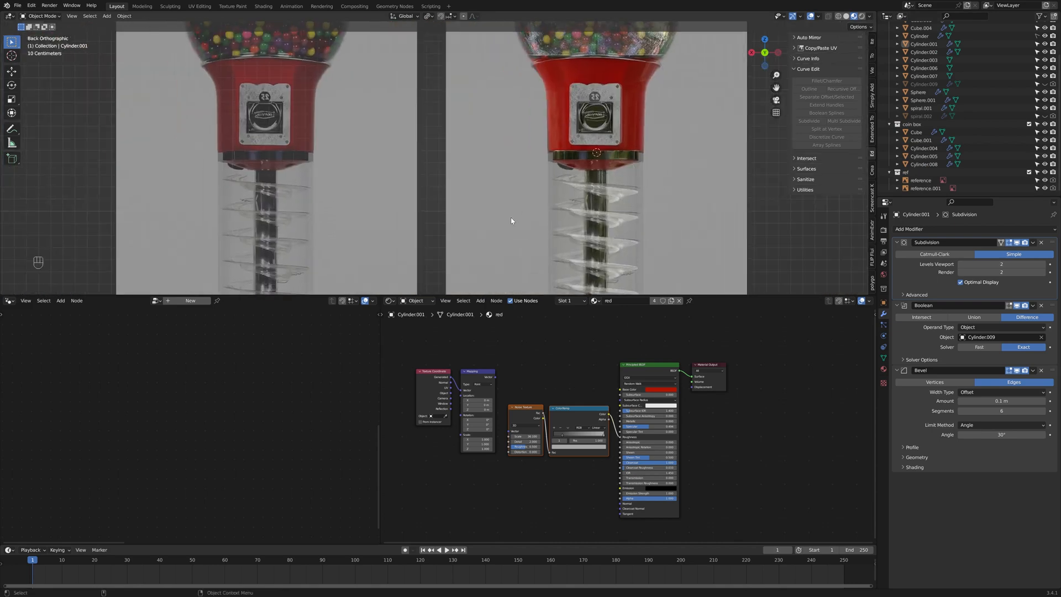
scroll(510, 220, up, 4)
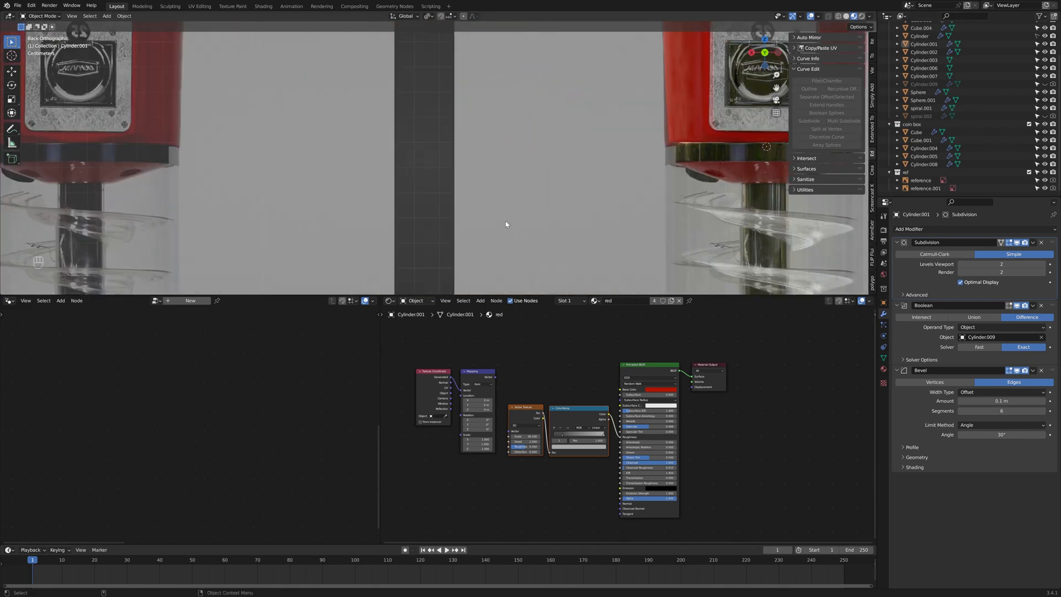
scroll(651, 131, down, 5)
key(Tab)
key(Tab)
click(1044, 172)
Step: Preview the whole machine in rendered shading and switch the render engine to Cycles
middle_drag(581, 166, 680, 154)
scroll(556, 159, down, 5)
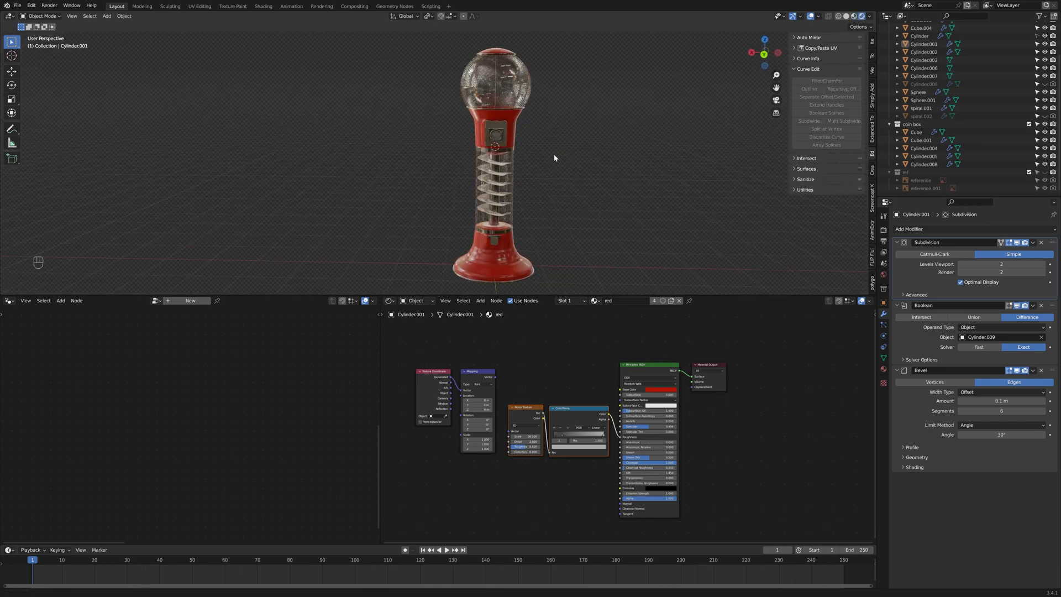
click(884, 230)
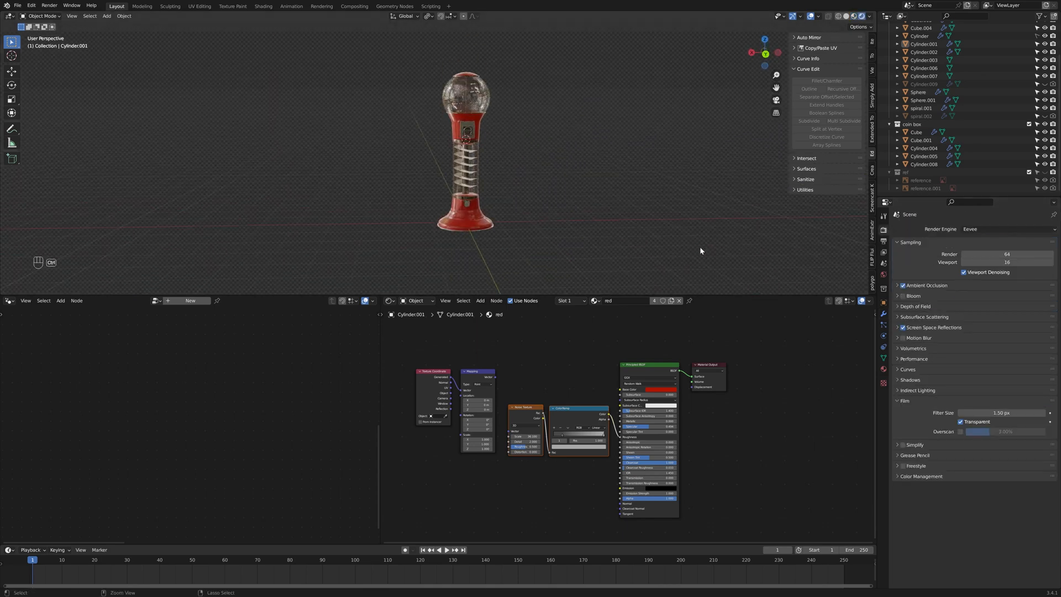
click(980, 256)
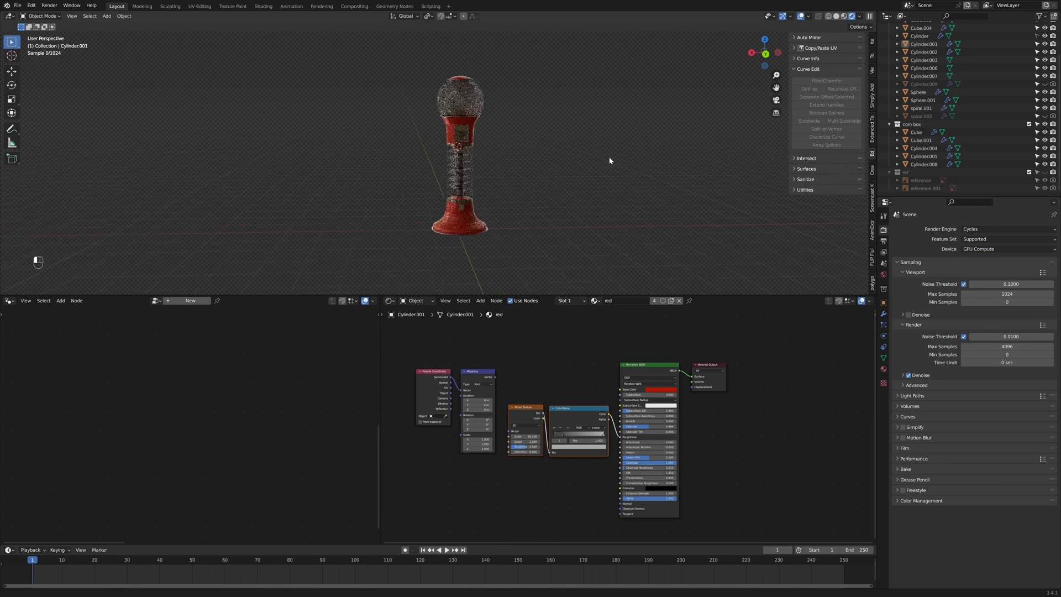
Step: Frame the whole gumball machine in the camera view and release the camera-to-view lock
key(KP_0)
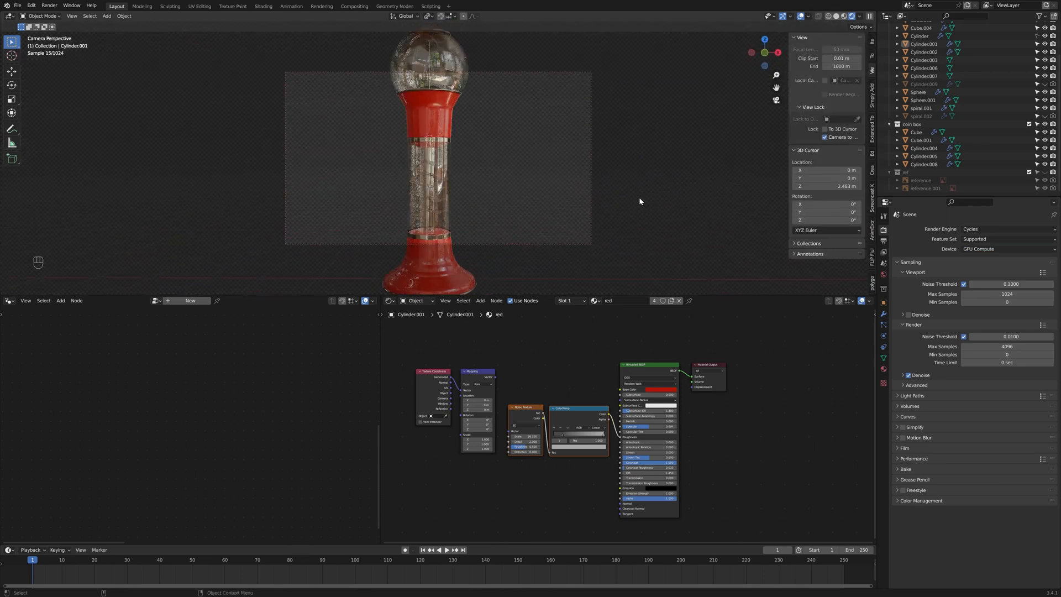
scroll(639, 198, down, 4)
click(824, 137)
Step: Select the stray mirrored piece floating away from the machine and examine where it sits
middle_drag(700, 153, 632, 181)
shift+middle_drag(529, 42, 529, 175)
scroll(528, 175, up, 9)
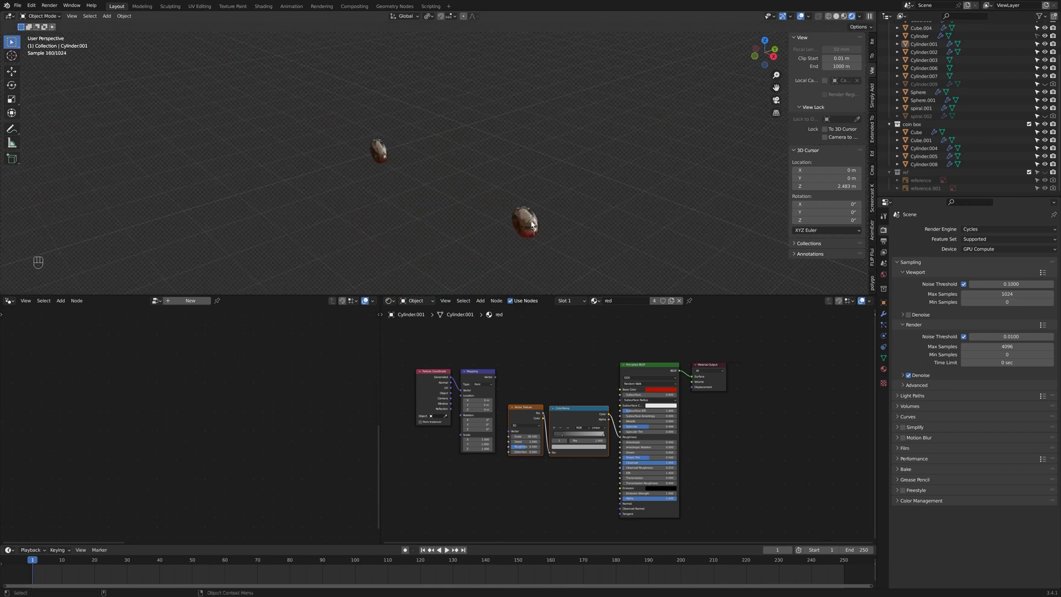
click(531, 223)
scroll(509, 242, down, 10)
middle_drag(509, 242, 473, 74)
scroll(542, 145, up, 7)
scroll(546, 227, down, 11)
shift+middle_drag(546, 227, 553, 197)
scroll(552, 196, up, 7)
Step: Replace the Mirror object of the selected coin box screw with Cube.003, return to the camera view, and save the file
click(883, 313)
click(1030, 317)
scroll(539, 134, down, 6)
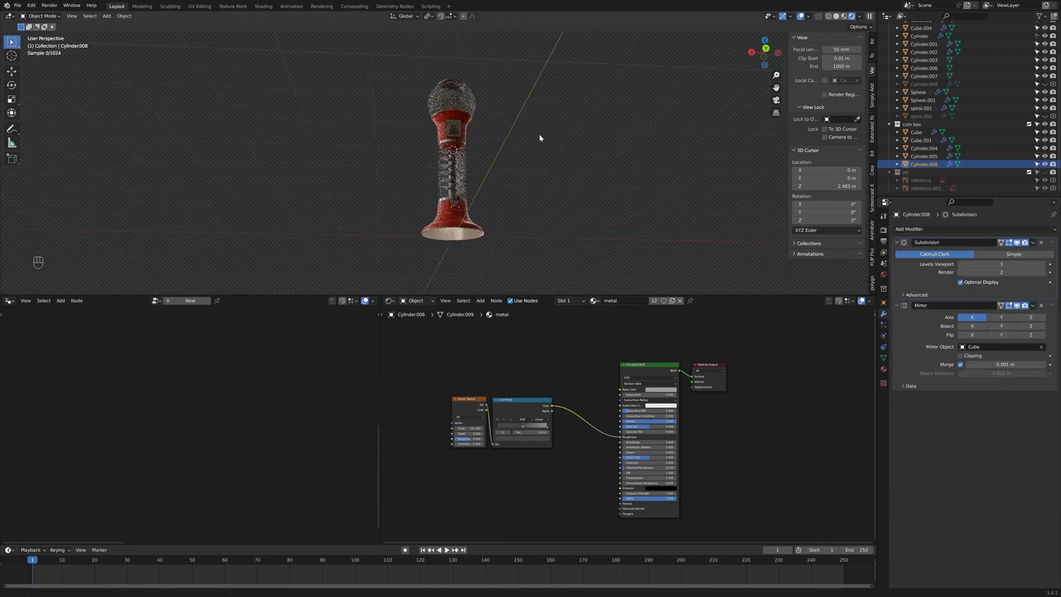
middle_drag(539, 134, 540, 155)
scroll(457, 169, up, 12)
click(1041, 346)
click(1041, 347)
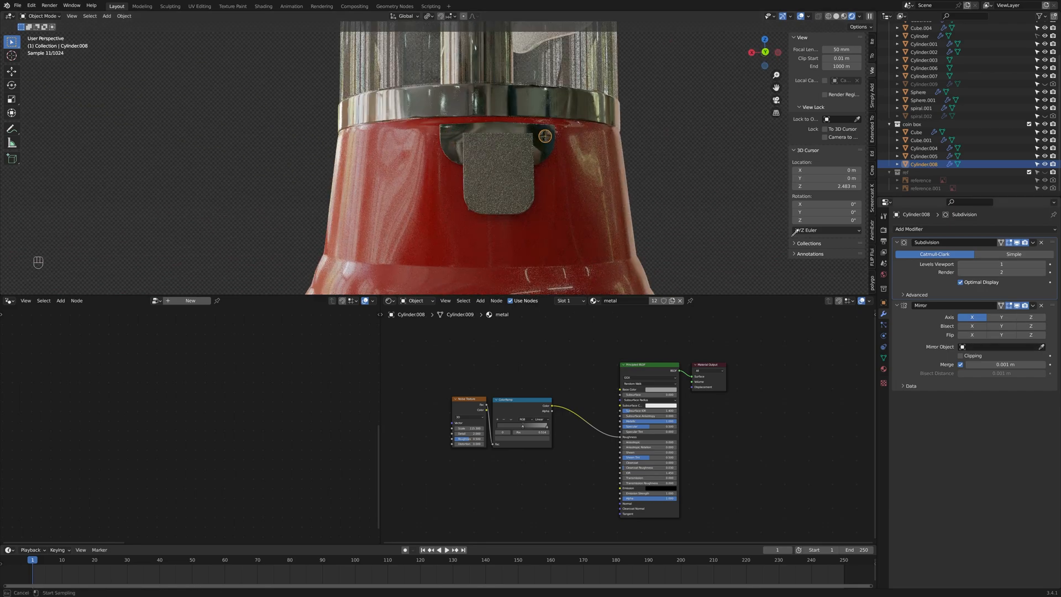
scroll(563, 134, down, 8)
key(KP_0)
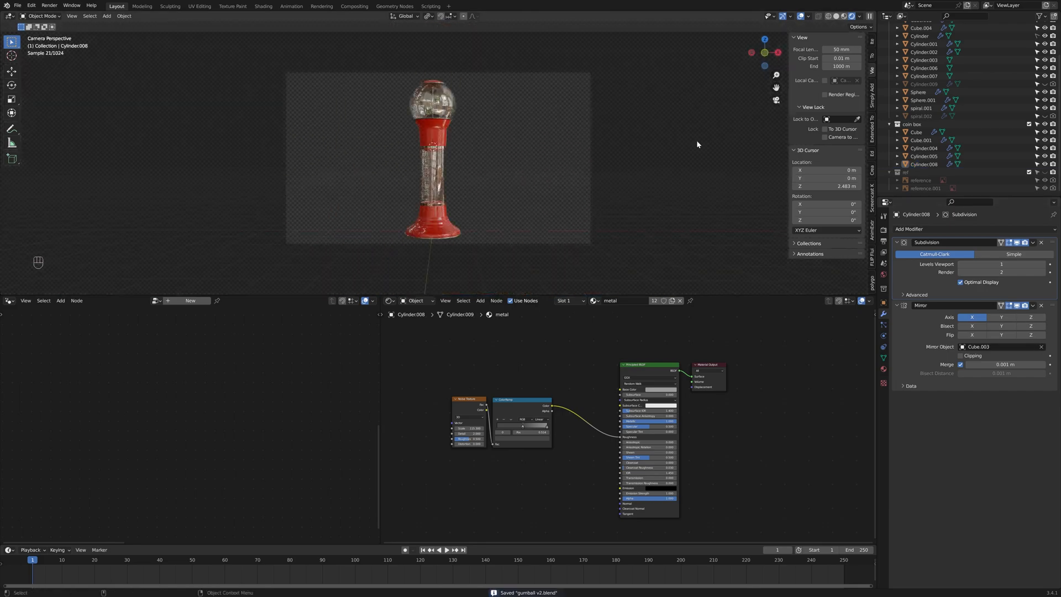
Step: Set the render's max samples to 50 and the color management look to Medium High Contrast
click(883, 229)
click(945, 375)
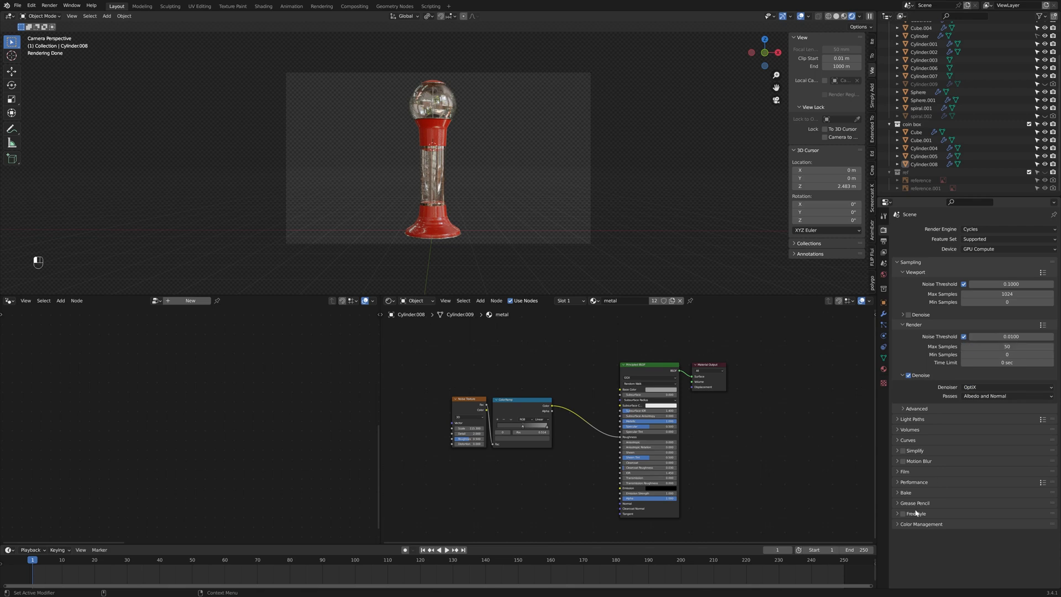
click(939, 471)
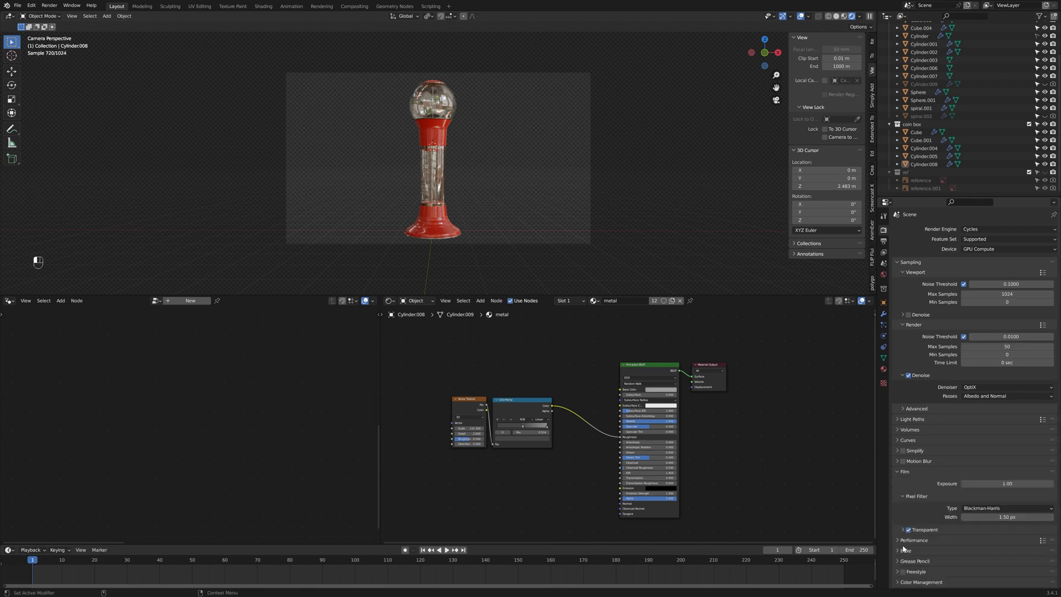
click(921, 582)
scroll(939, 569, down, 3)
click(988, 547)
click(990, 502)
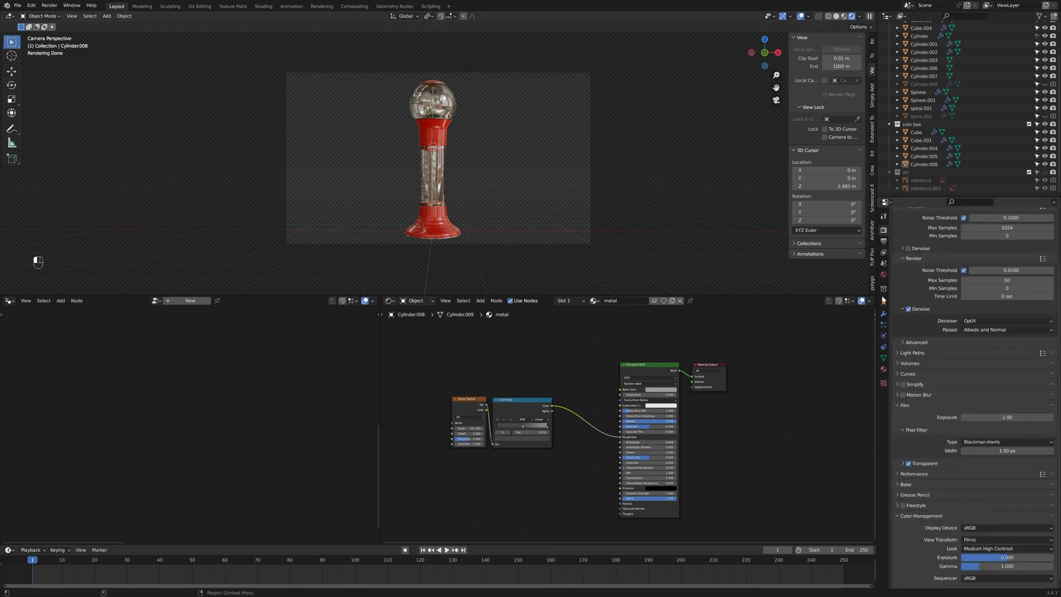
Step: Enable the Ambient Occlusion pass for the view layer, save the file, and render a test image
click(883, 252)
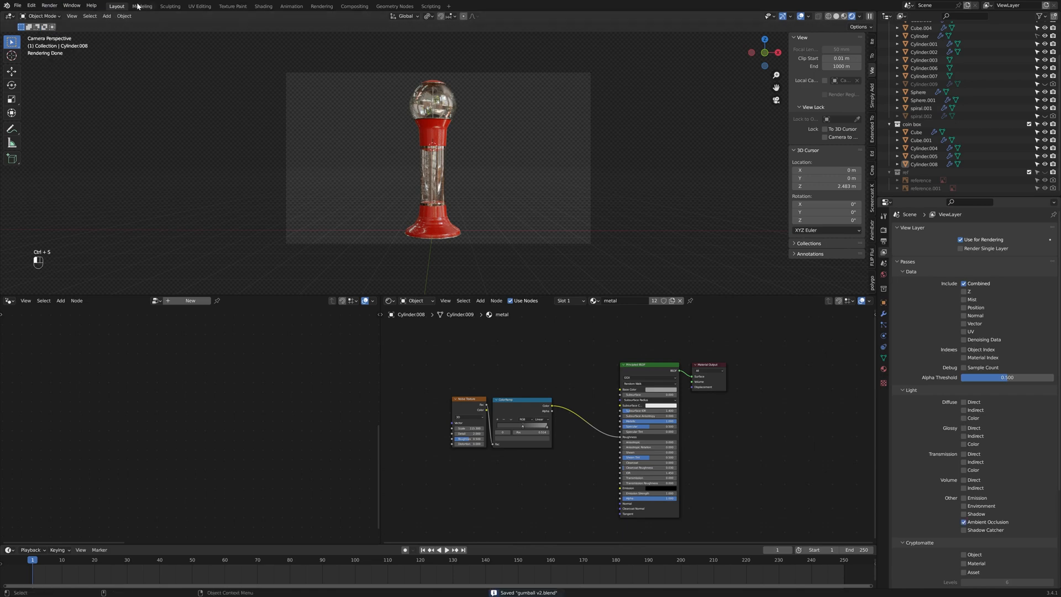
key(F12)
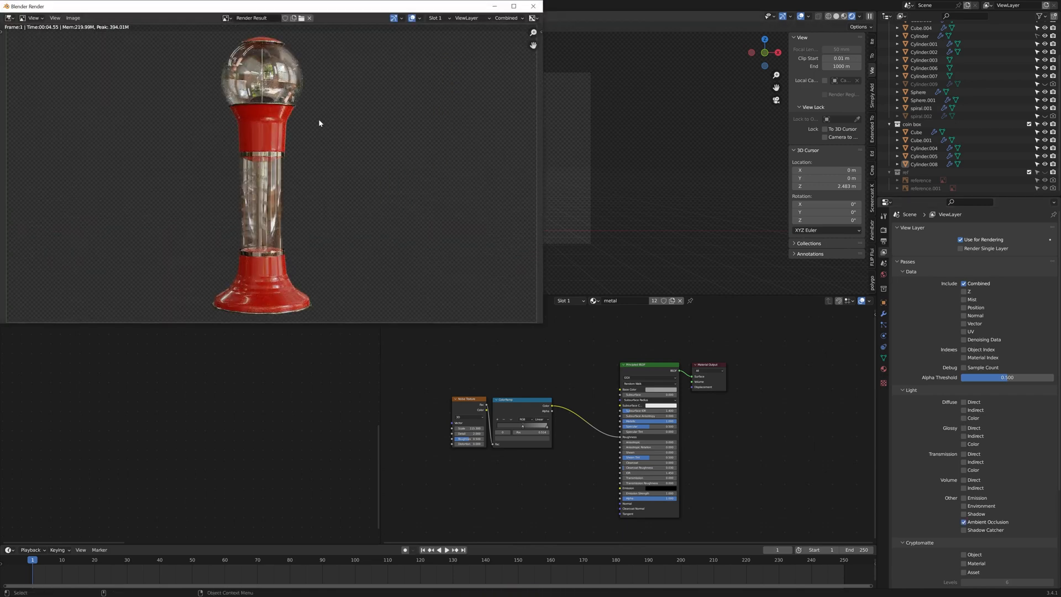
click(533, 6)
Step: Set the world background strength to 0.8 and enable Transparent Glass in the film settings
click(883, 274)
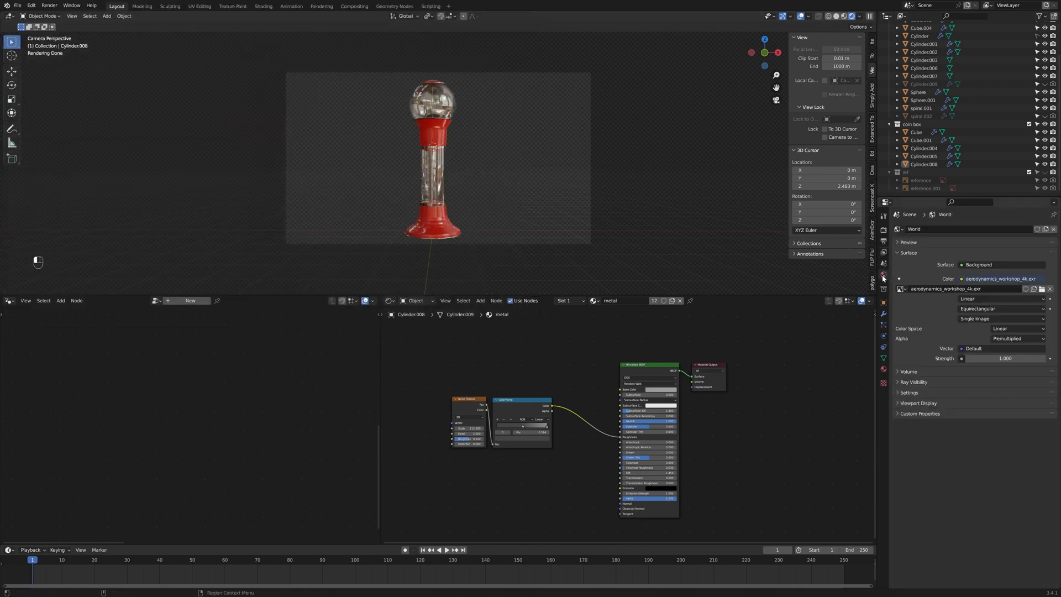
drag(1005, 358, 1037, 366)
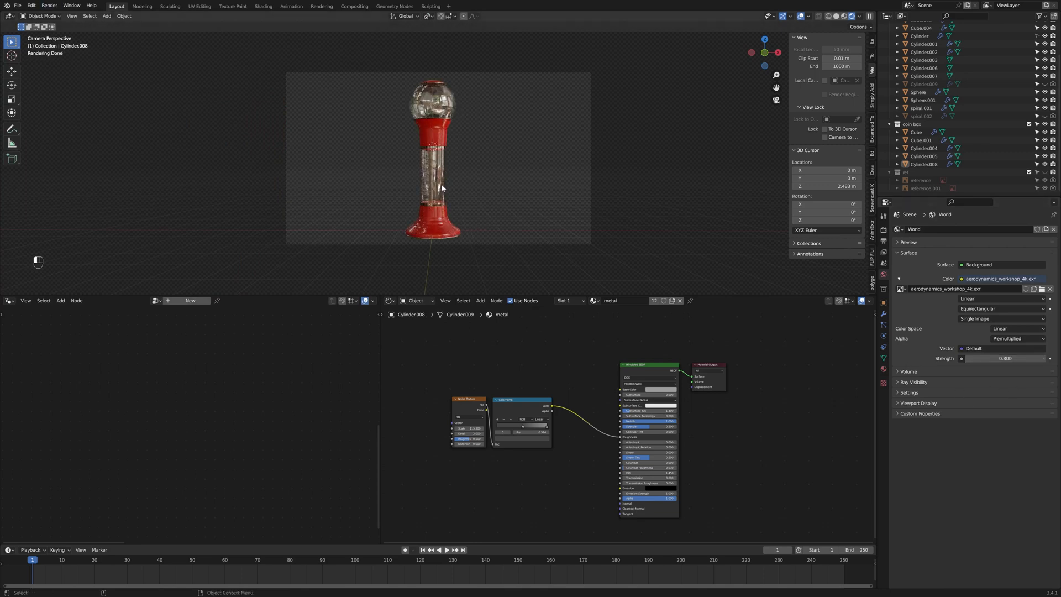
click(883, 229)
click(964, 542)
click(964, 542)
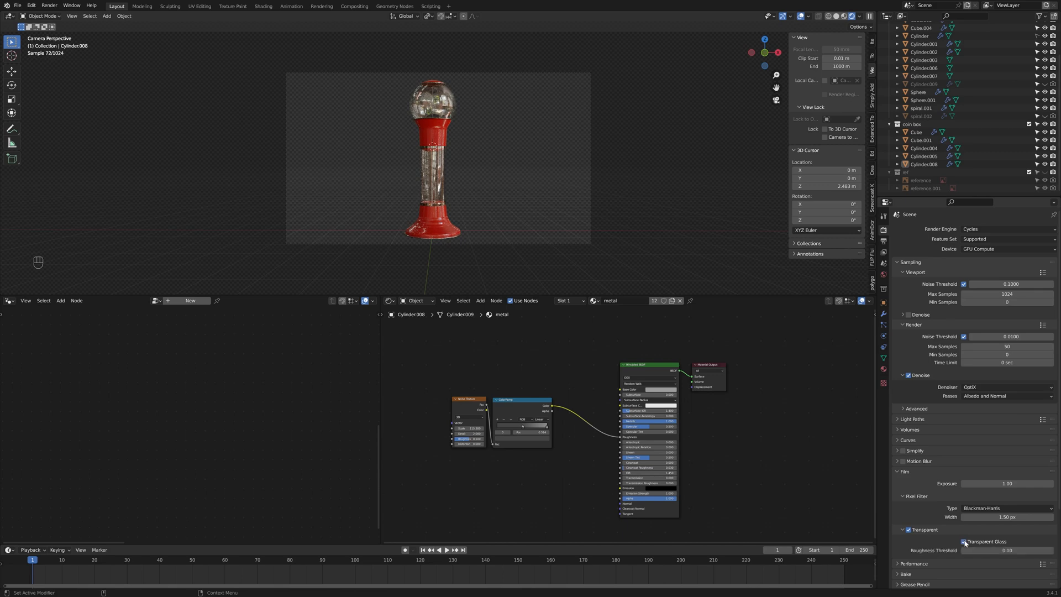
Step: Save the file and enable Use Nodes in the Compositing workspace
click(49, 6)
key(ctrl+s)
click(321, 6)
scroll(254, 62, up, 2)
click(353, 6)
click(92, 17)
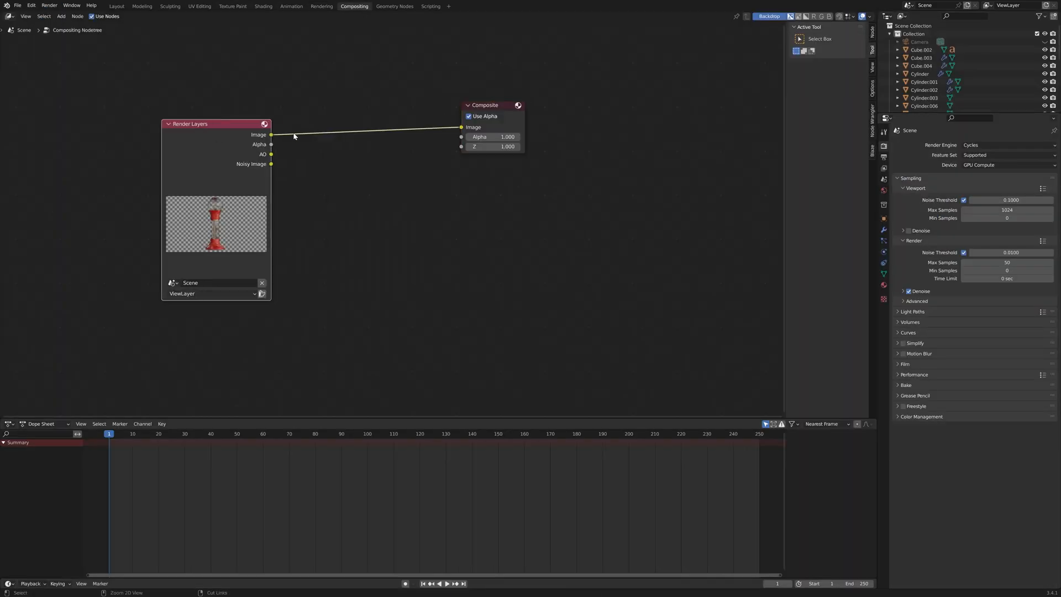
Step: Add a Viewer node, arrange it below the Composite node, and feed both through one reroute point
ctrl+shift+click(219, 141)
drag(347, 129, 697, 231)
drag(487, 109, 692, 160)
drag(668, 232, 691, 226)
shift+right_drag(623, 145, 623, 297)
Step: Insert a Mix node after the Render Layers node and connect the AO output to its second Image input
key(shift+a)
click(417, 210)
text(mix)
click(433, 238)
click(348, 161)
drag(232, 182, 332, 195)
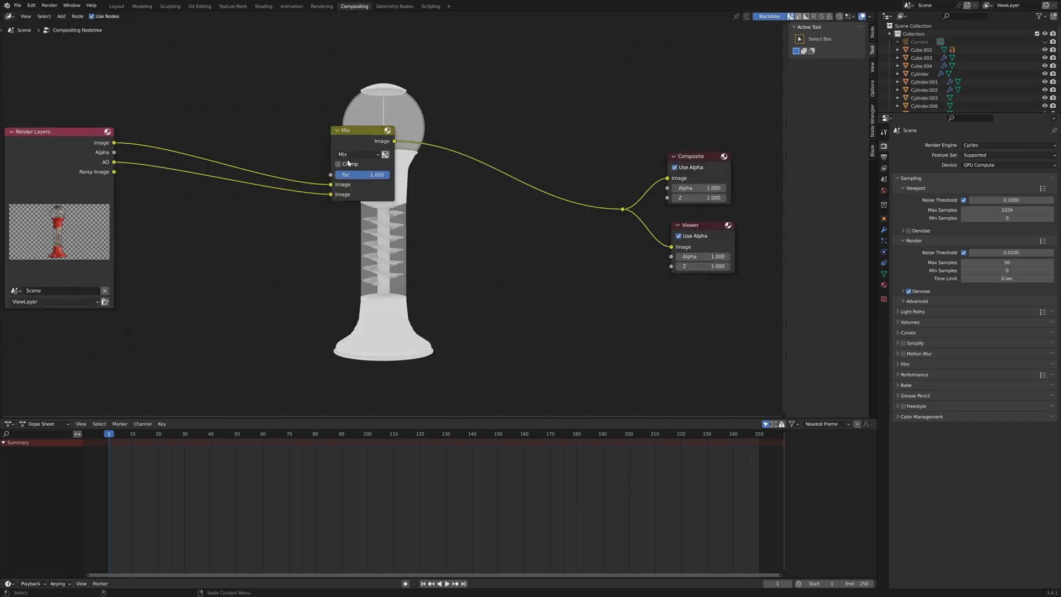
Step: Set the Mix node to Multiply with a factor of 0.326 and move it closer to the Render Layers node
drag(348, 156, 349, 182)
drag(376, 133, 275, 128)
drag(279, 169, 247, 168)
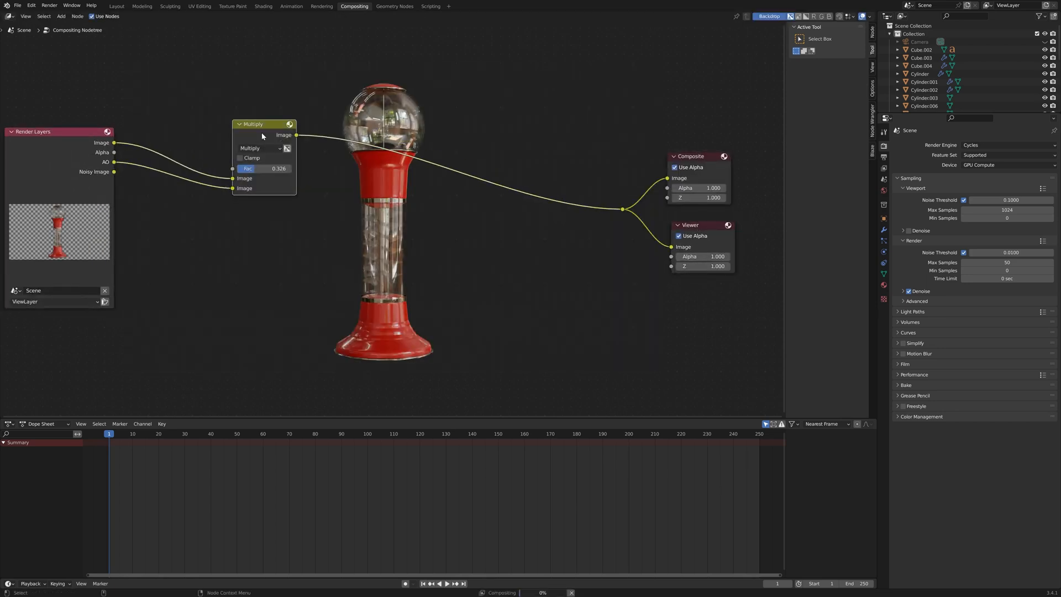
Step: Insert an Alpha Over node between the Multiply node and the reroute point
key(shift+a)
click(422, 231)
click(442, 253)
click(459, 191)
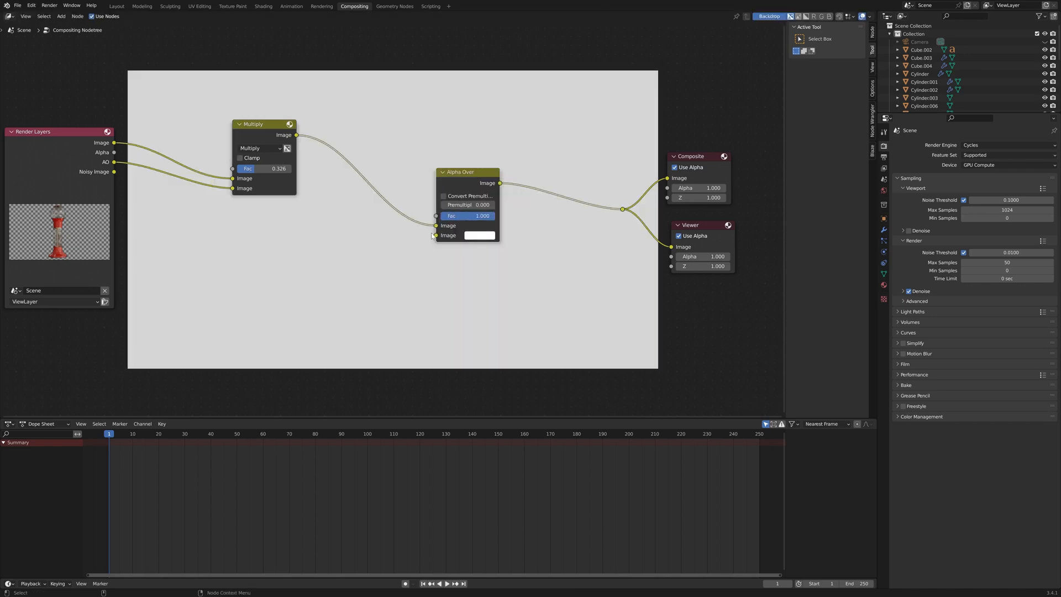
Step: Link the Multiply output to the Alpha Over node's second Image input and set the first Image colour to bright cyan-blue
click(480, 226)
mouse_move(502, 131)
mouse_down()
mouse_move(502, 112)
mouse_move(488, 142)
mouse_move(491, 118)
mouse_up()
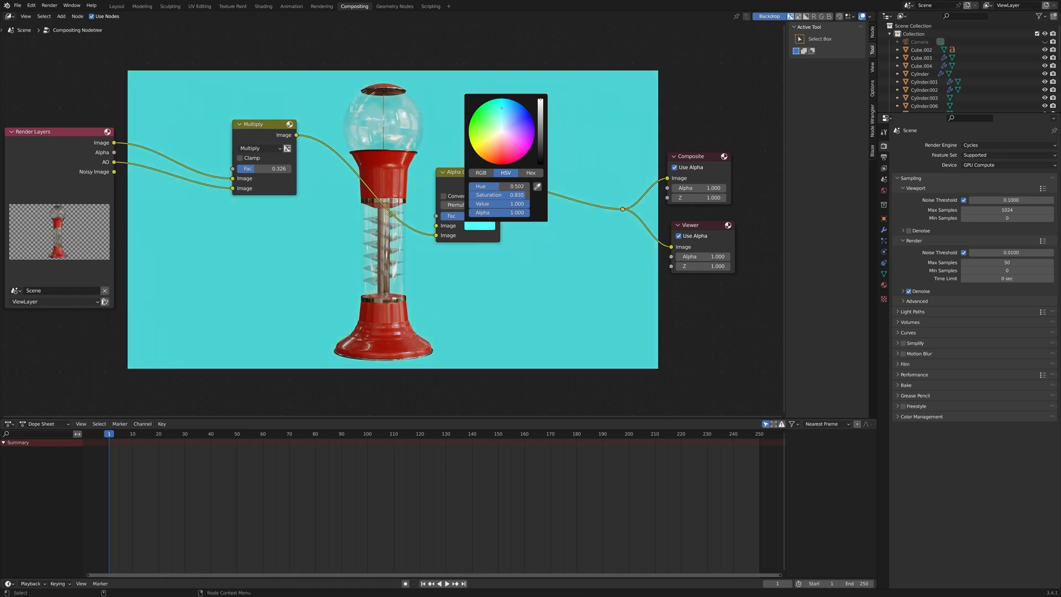
Step: Insert a Glare node between the Multiply and Alpha Over nodes
key(shift+a)
click(473, 276)
text(g)
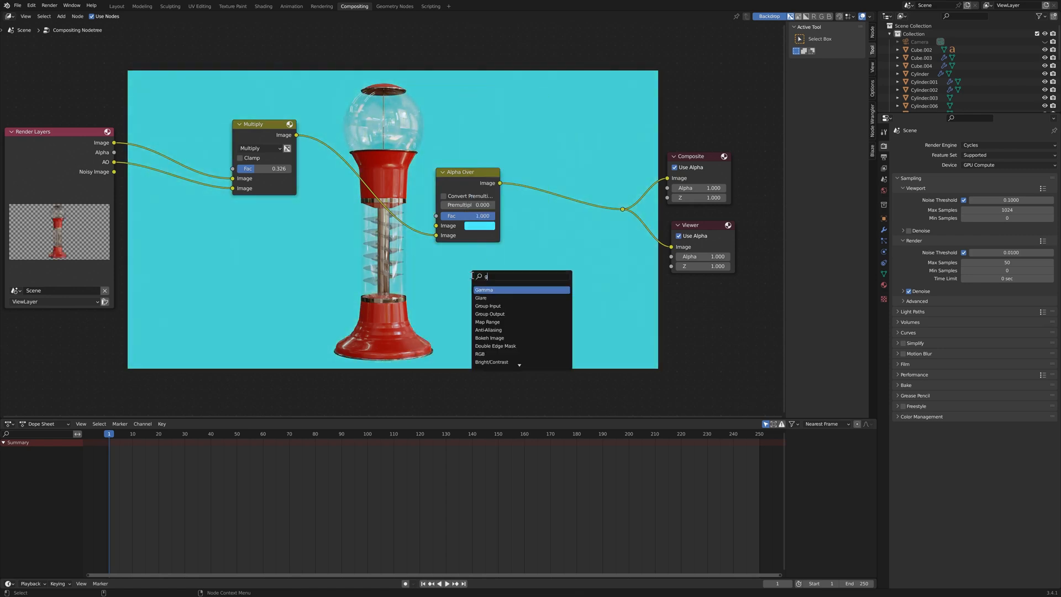
click(481, 298)
click(441, 260)
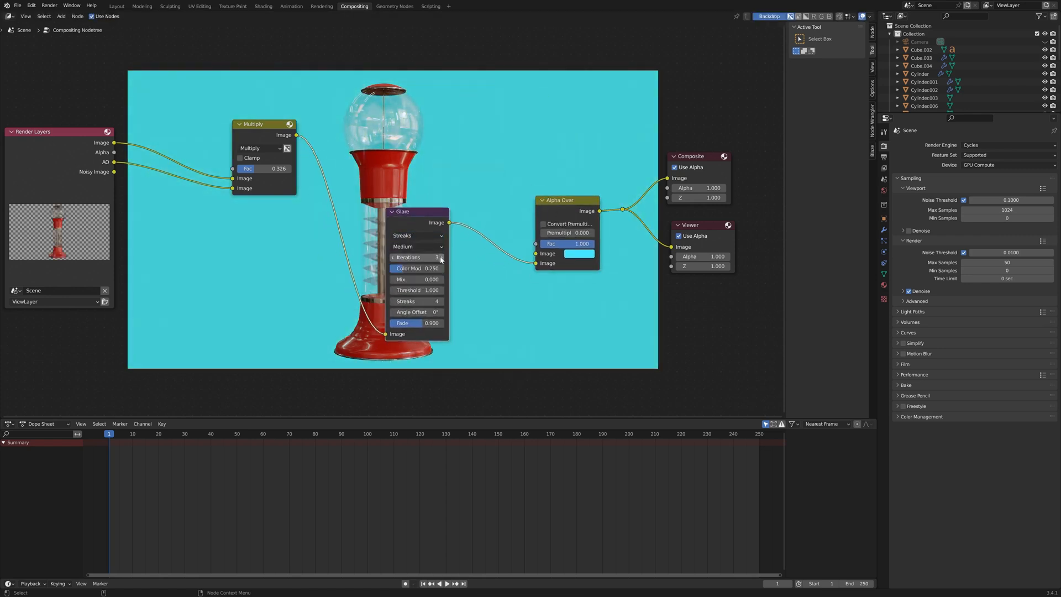
Step: Set the repositioned Glare node to a threshold of 0.500 with 2 streaks, and render the image
drag(432, 290, 381, 290)
click(442, 291)
click(442, 291)
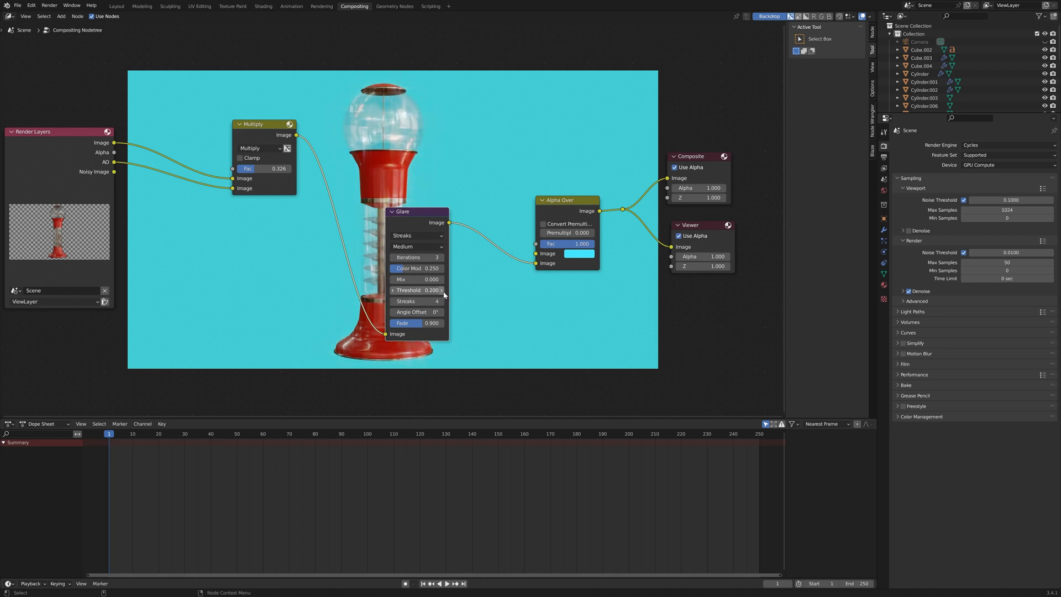
drag(422, 226, 467, 318)
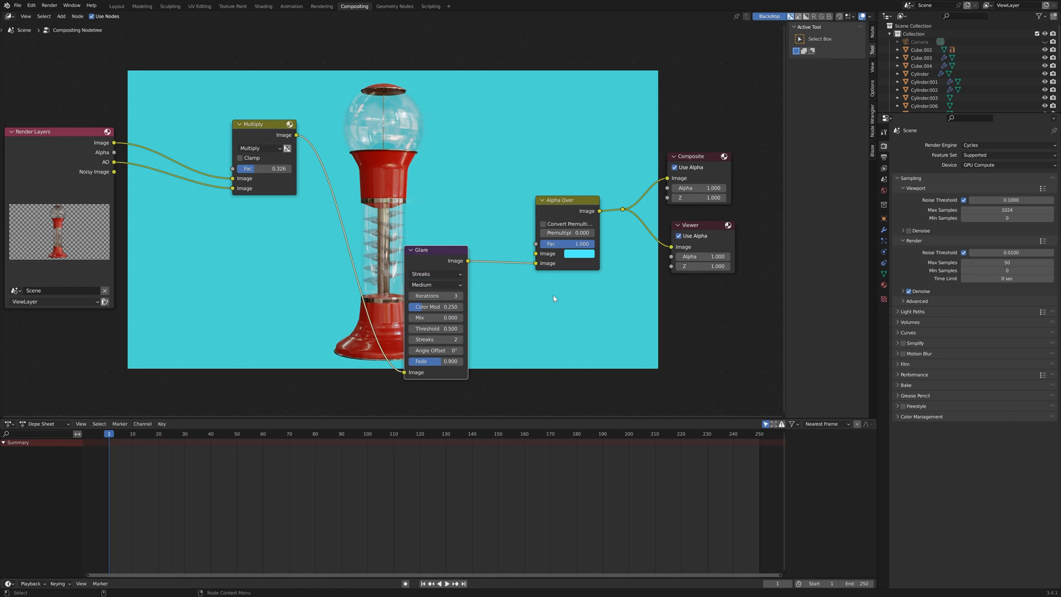
key(F12)
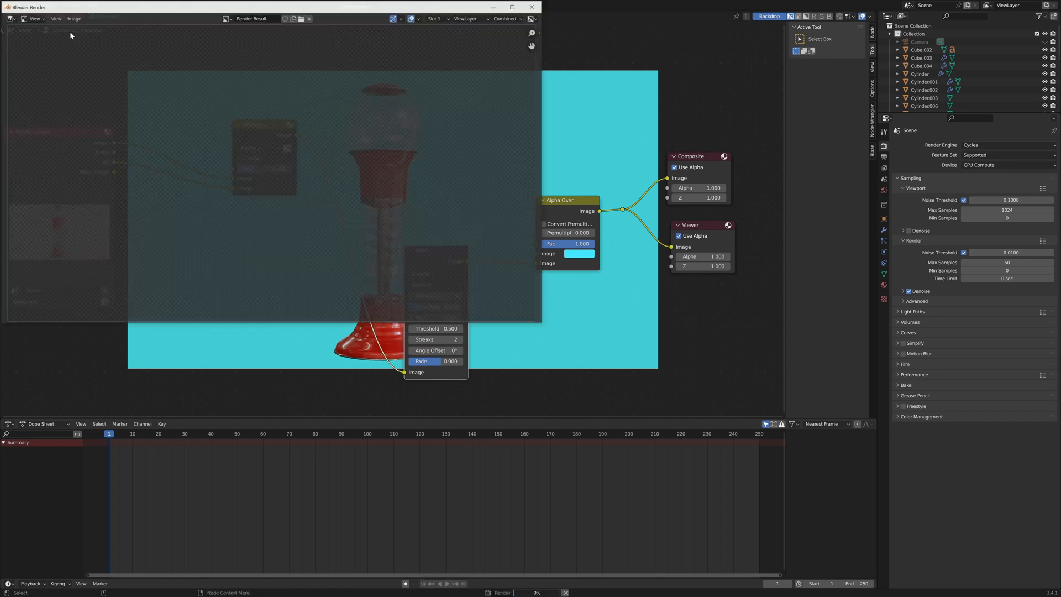